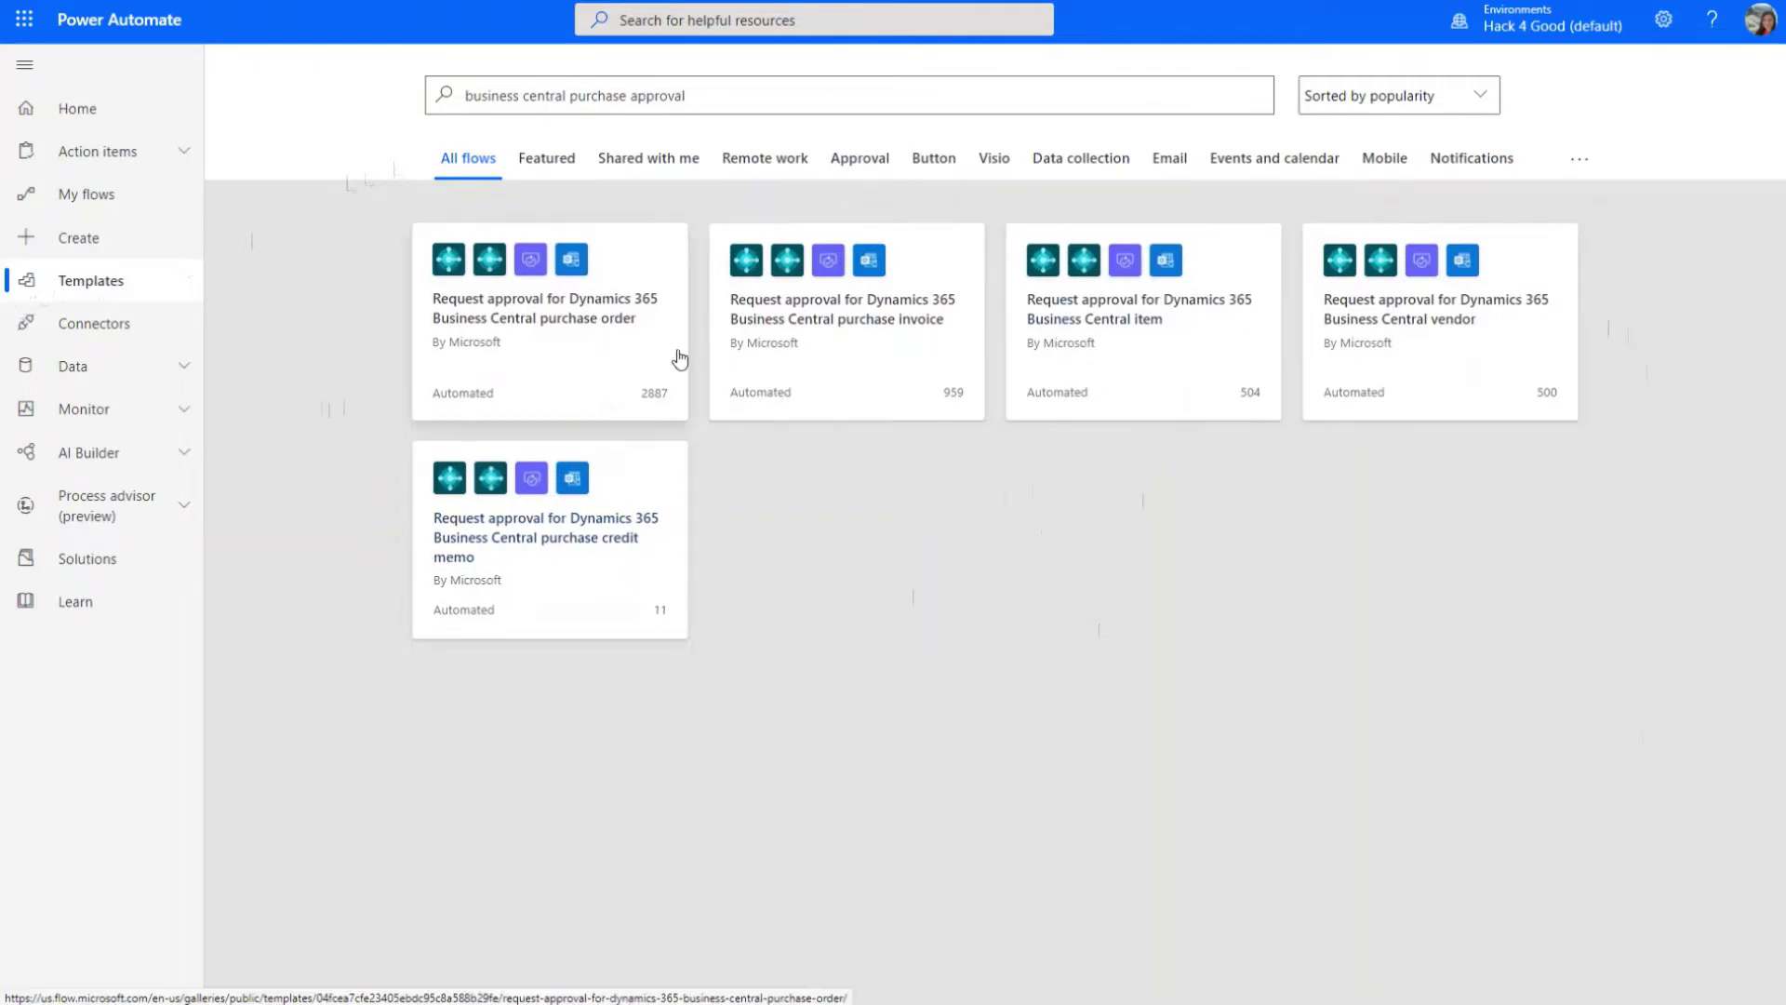
- Open the template "Request approval for Dynamics 365 Business Central purchase invoice" in the flow editor with its existing connections
left_click(817, 349)
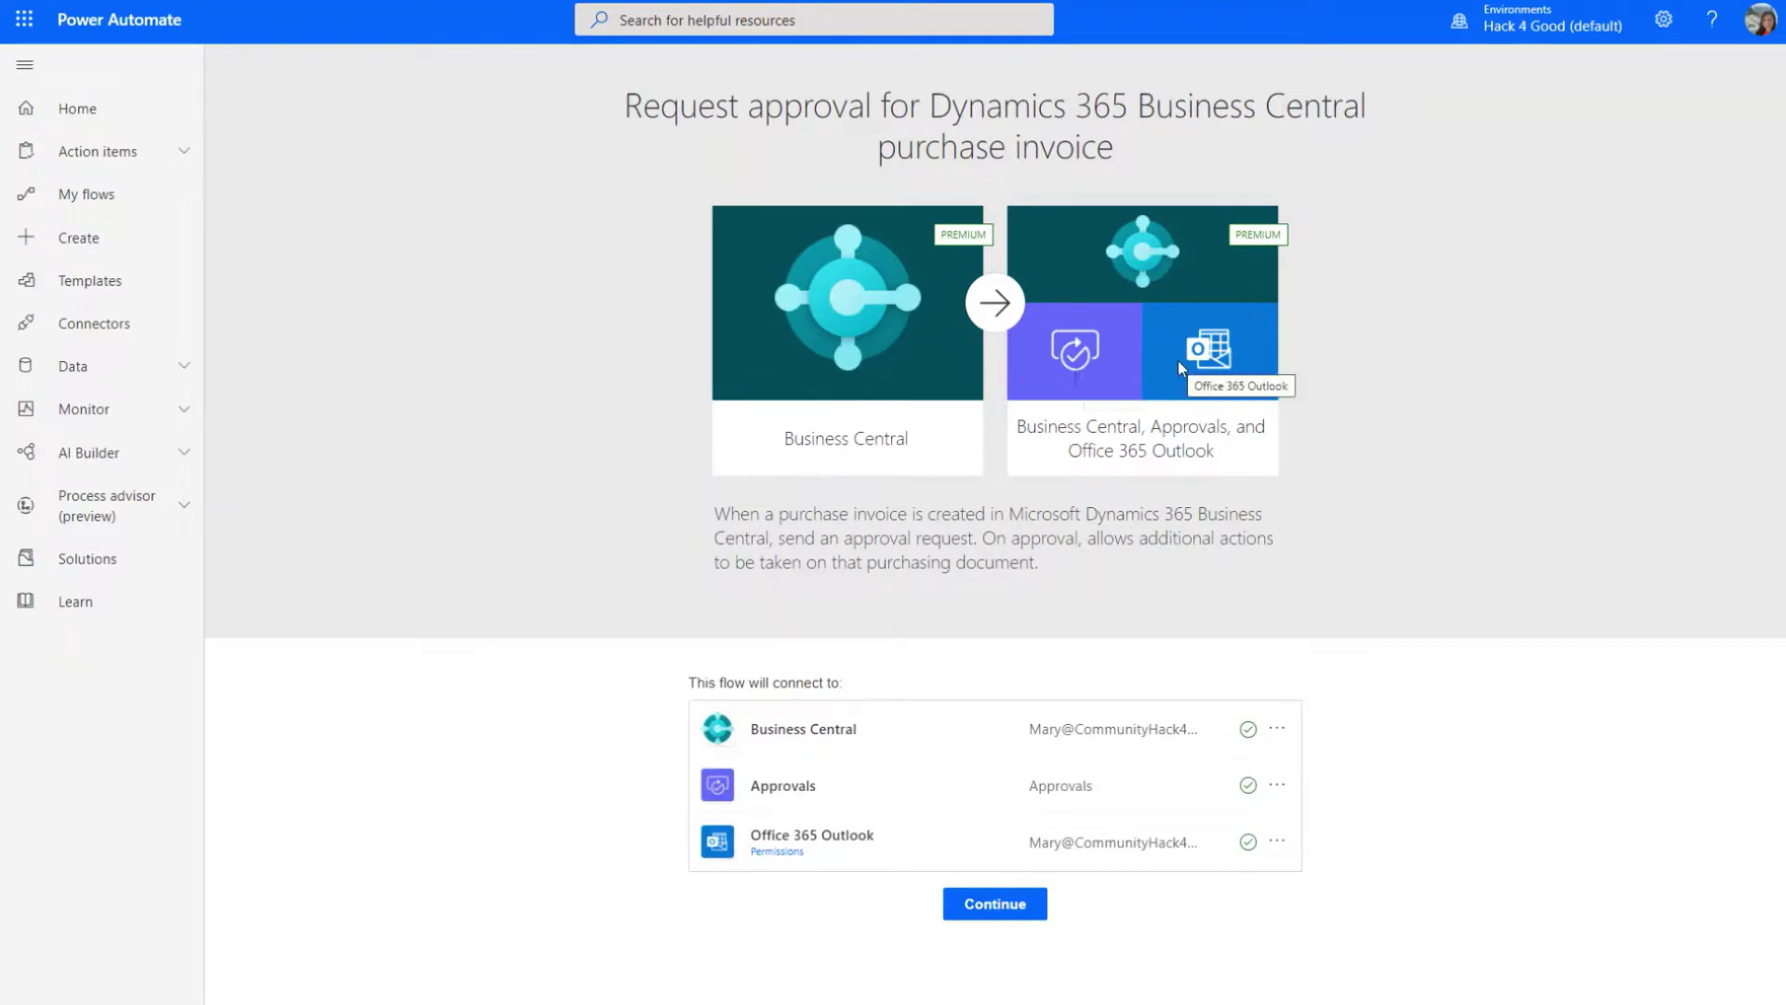
left_click(1014, 911)
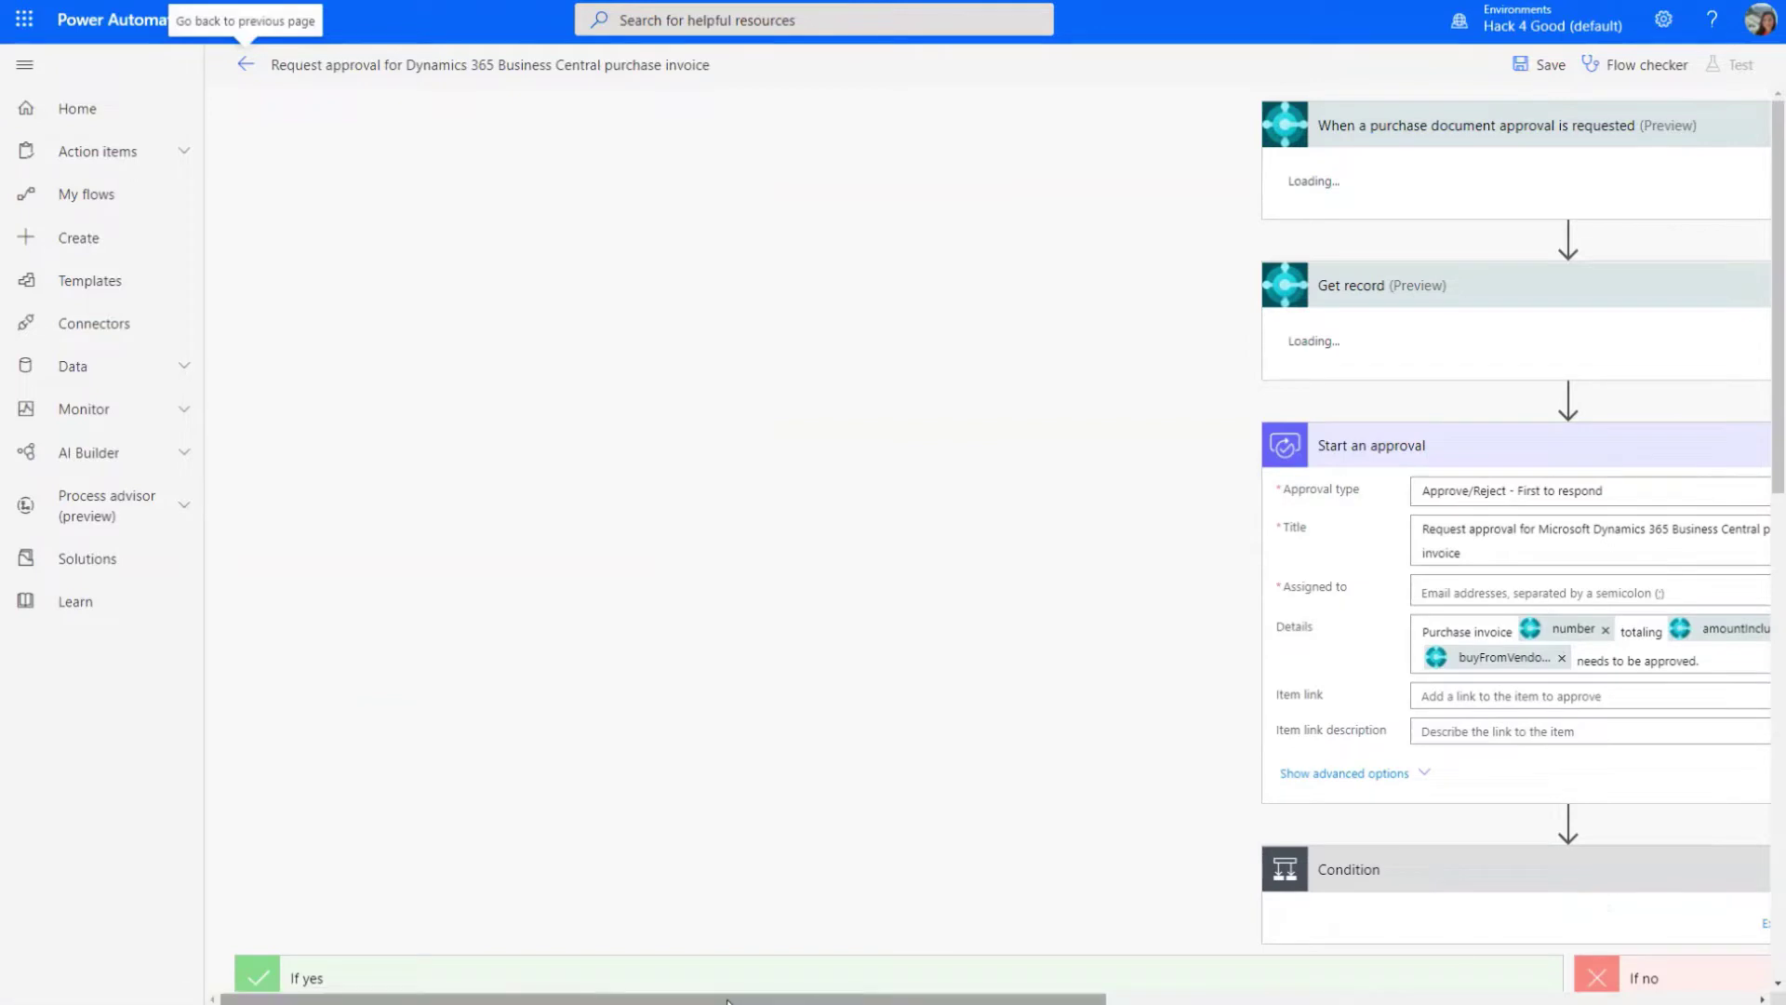
left_click_drag(683, 999, 814, 999)
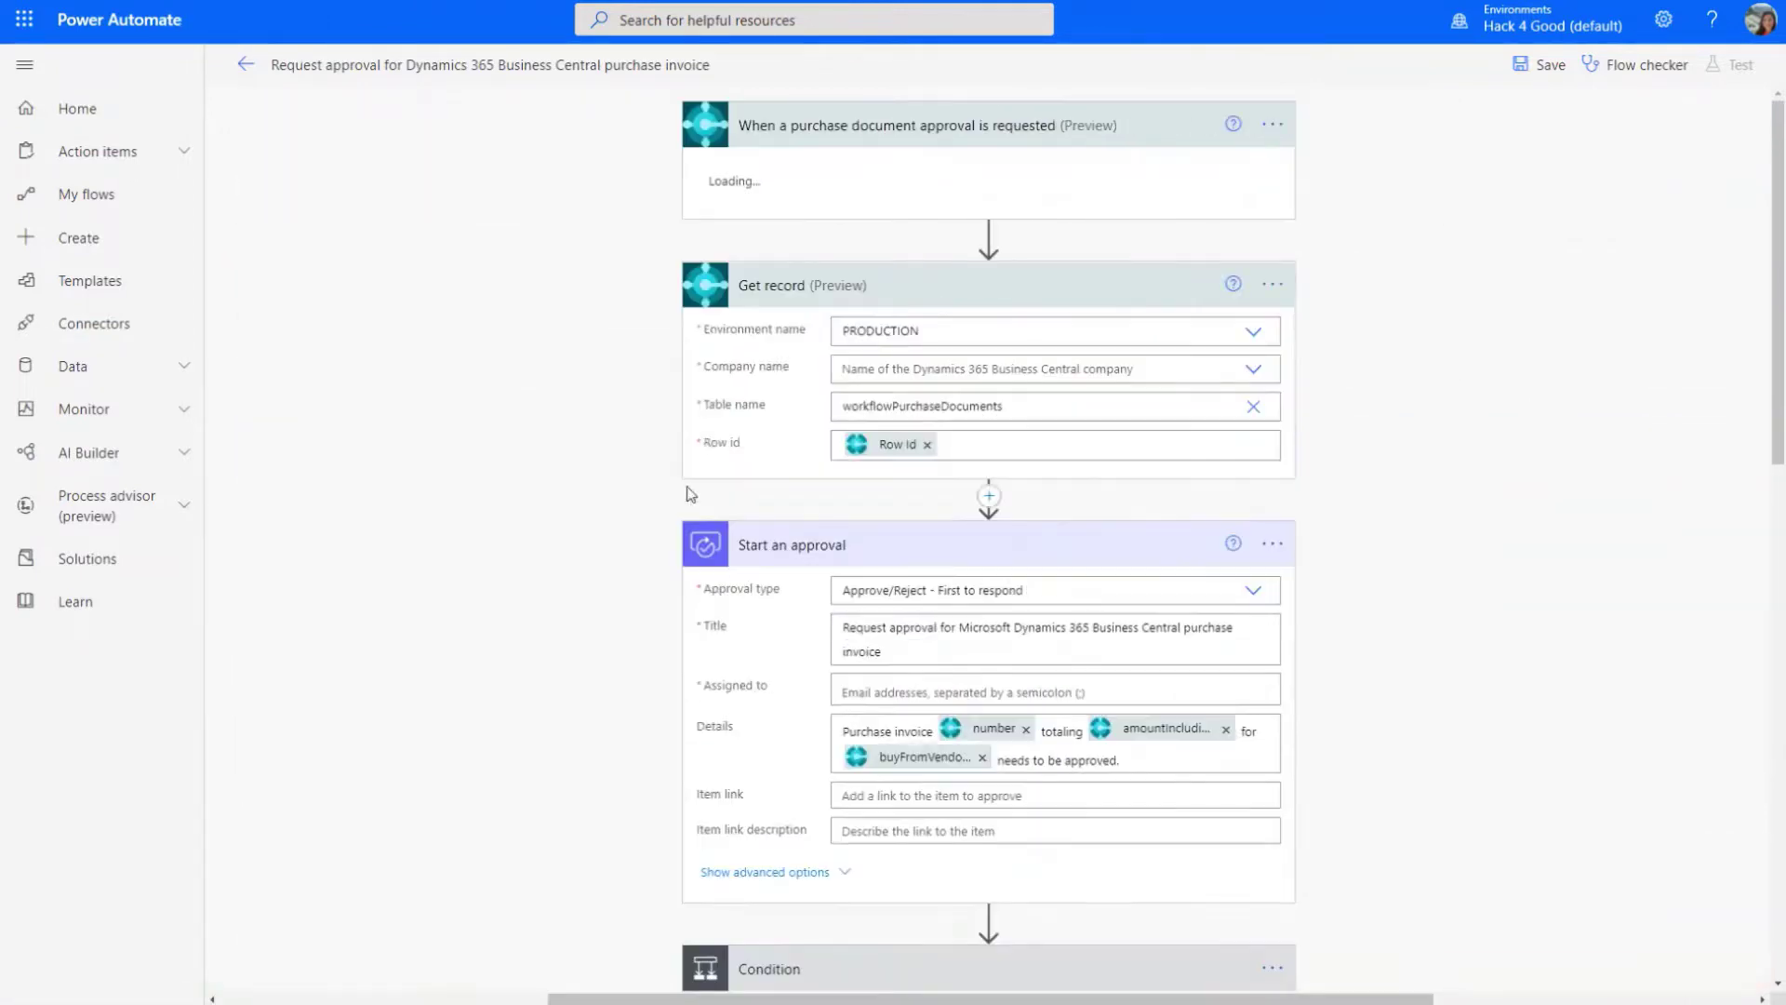
- Collapse the trigger, Get record, Condition 2 and Condition 3 cards to examine the template's overall structure
left_click(1025, 127)
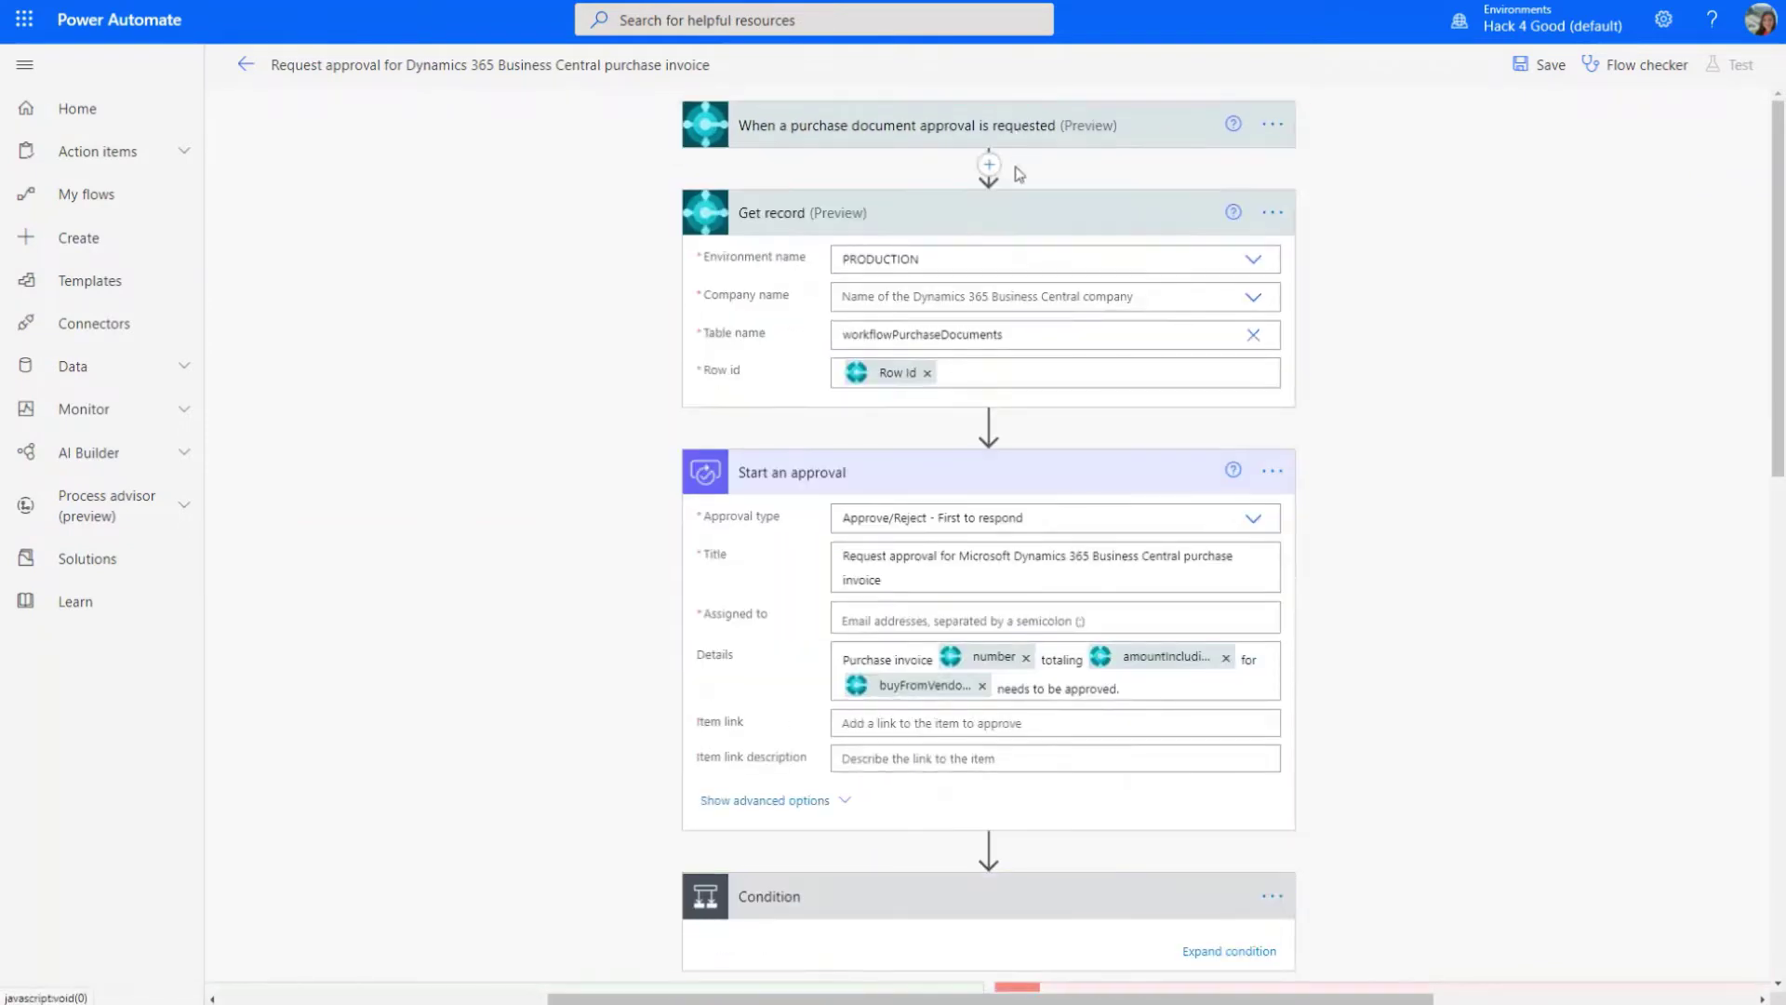
left_click(1013, 220)
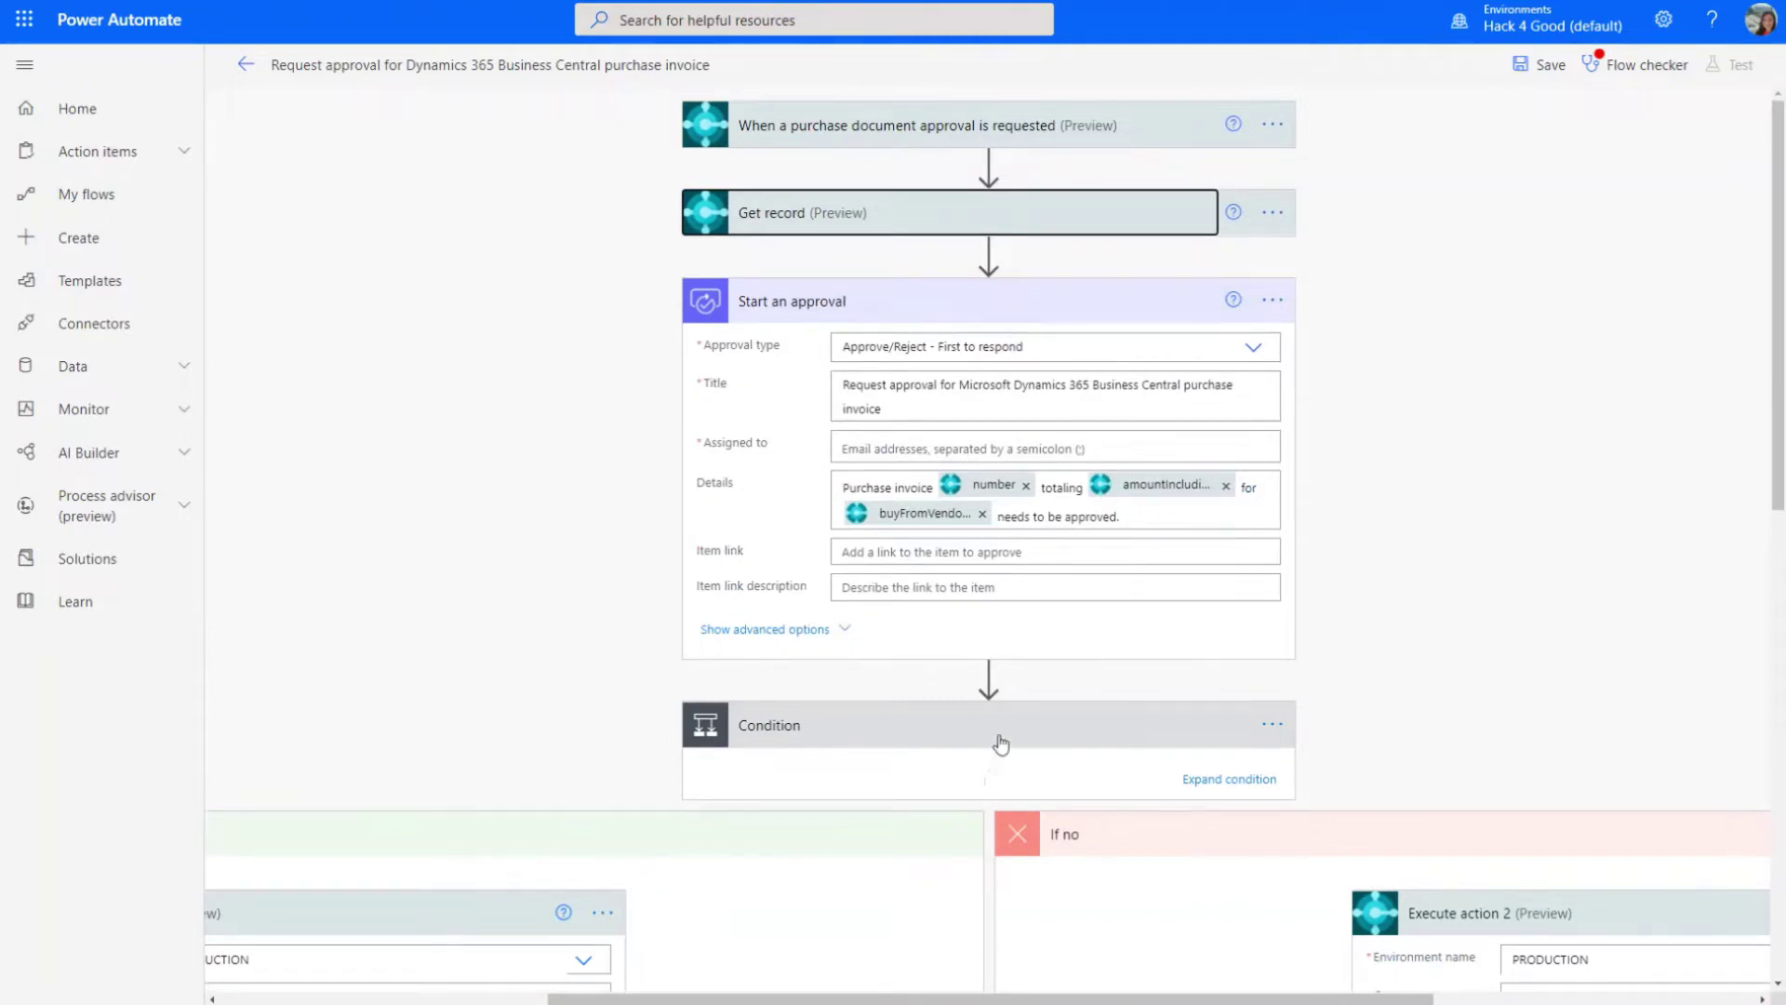
scroll(1001, 744, "down", 5)
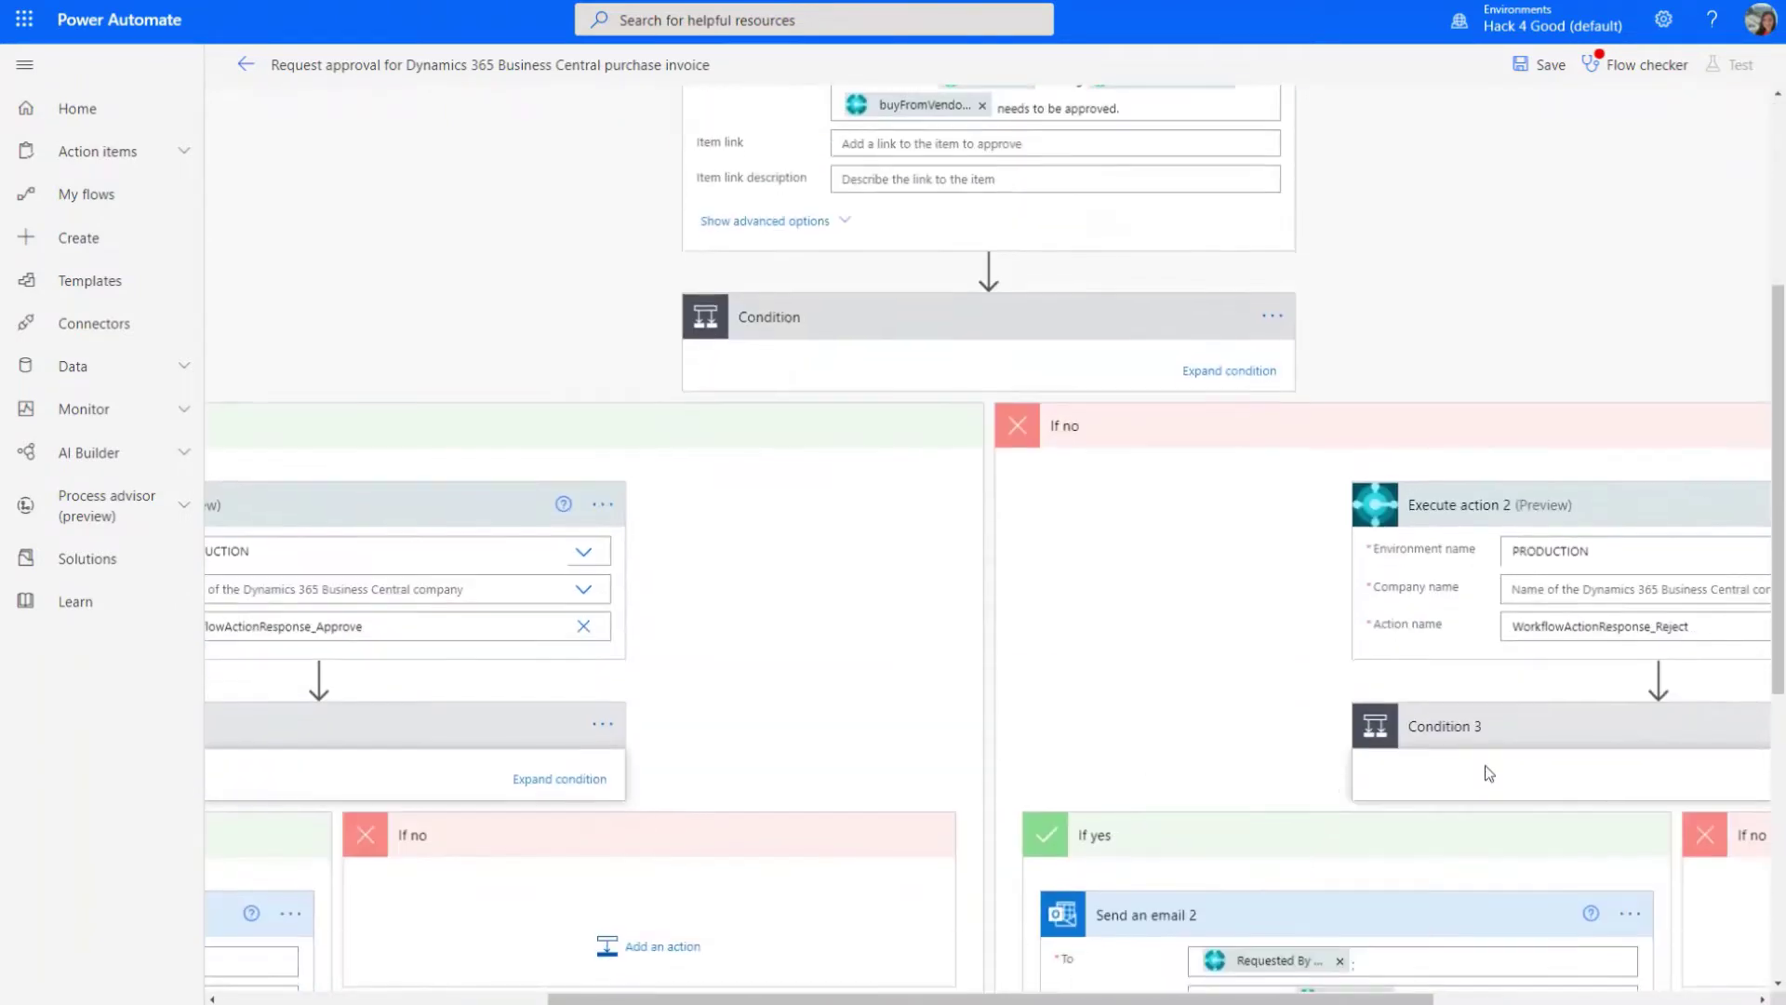
left_click(1621, 722)
left_click(419, 727)
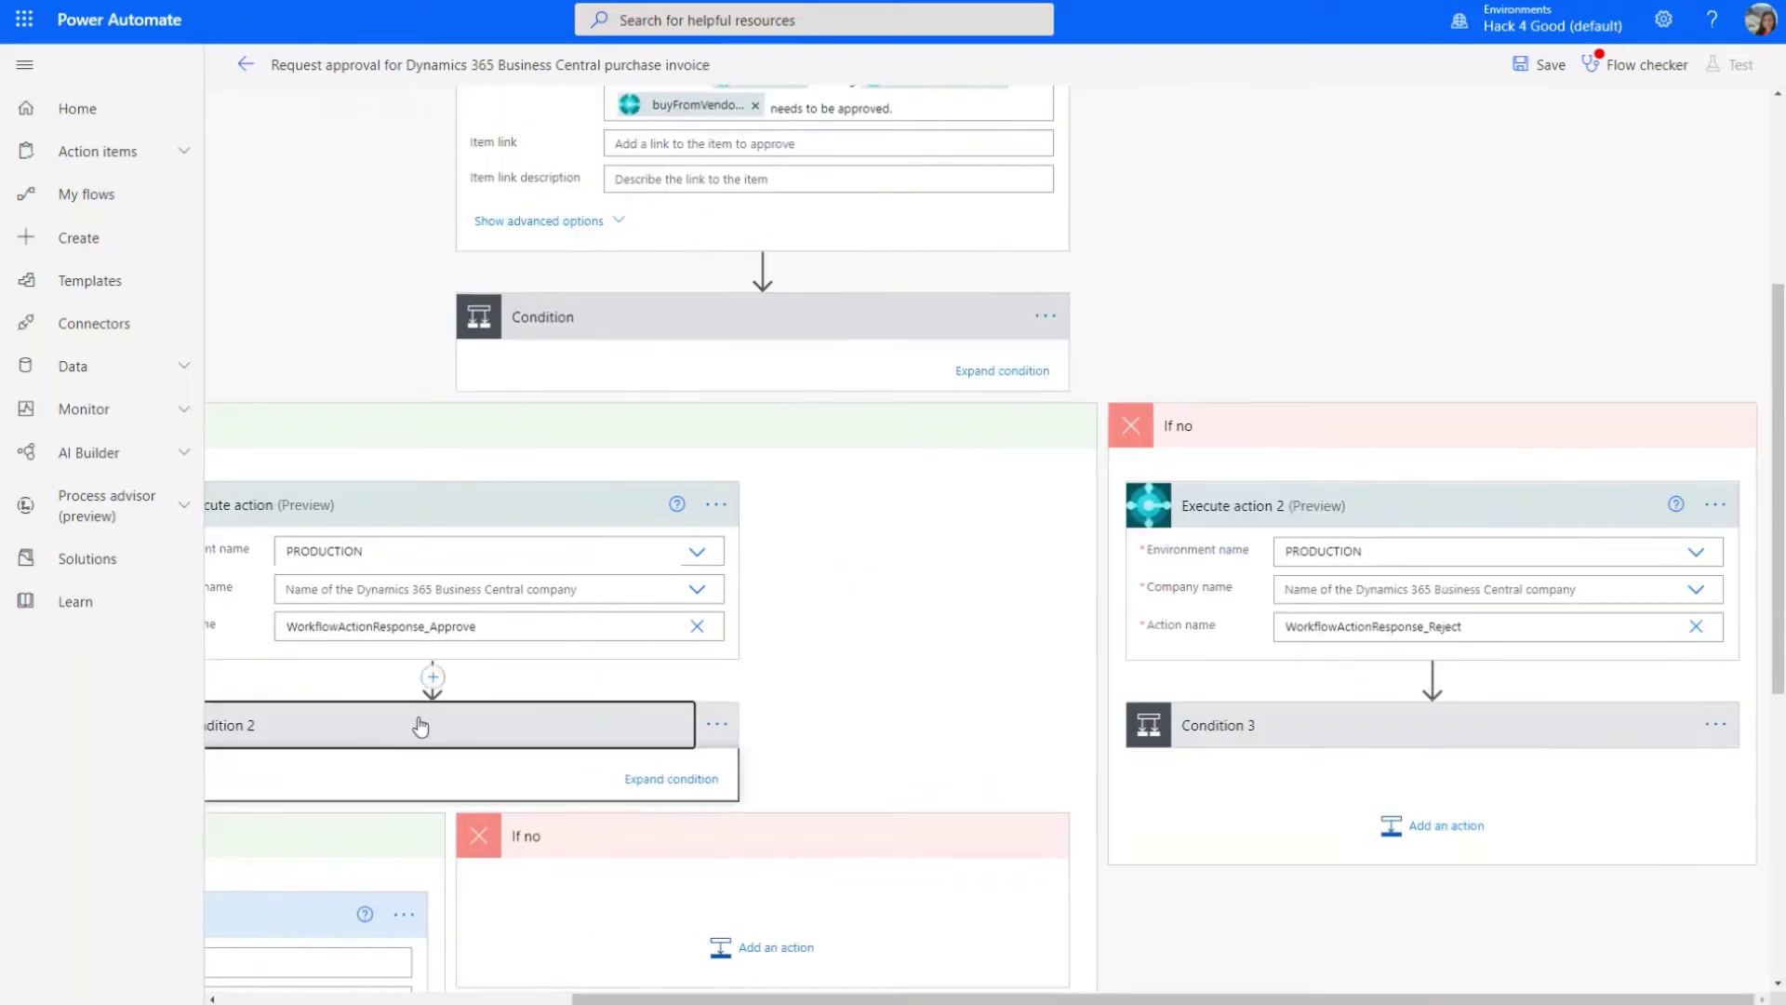
scroll(837, 791, "up", 4)
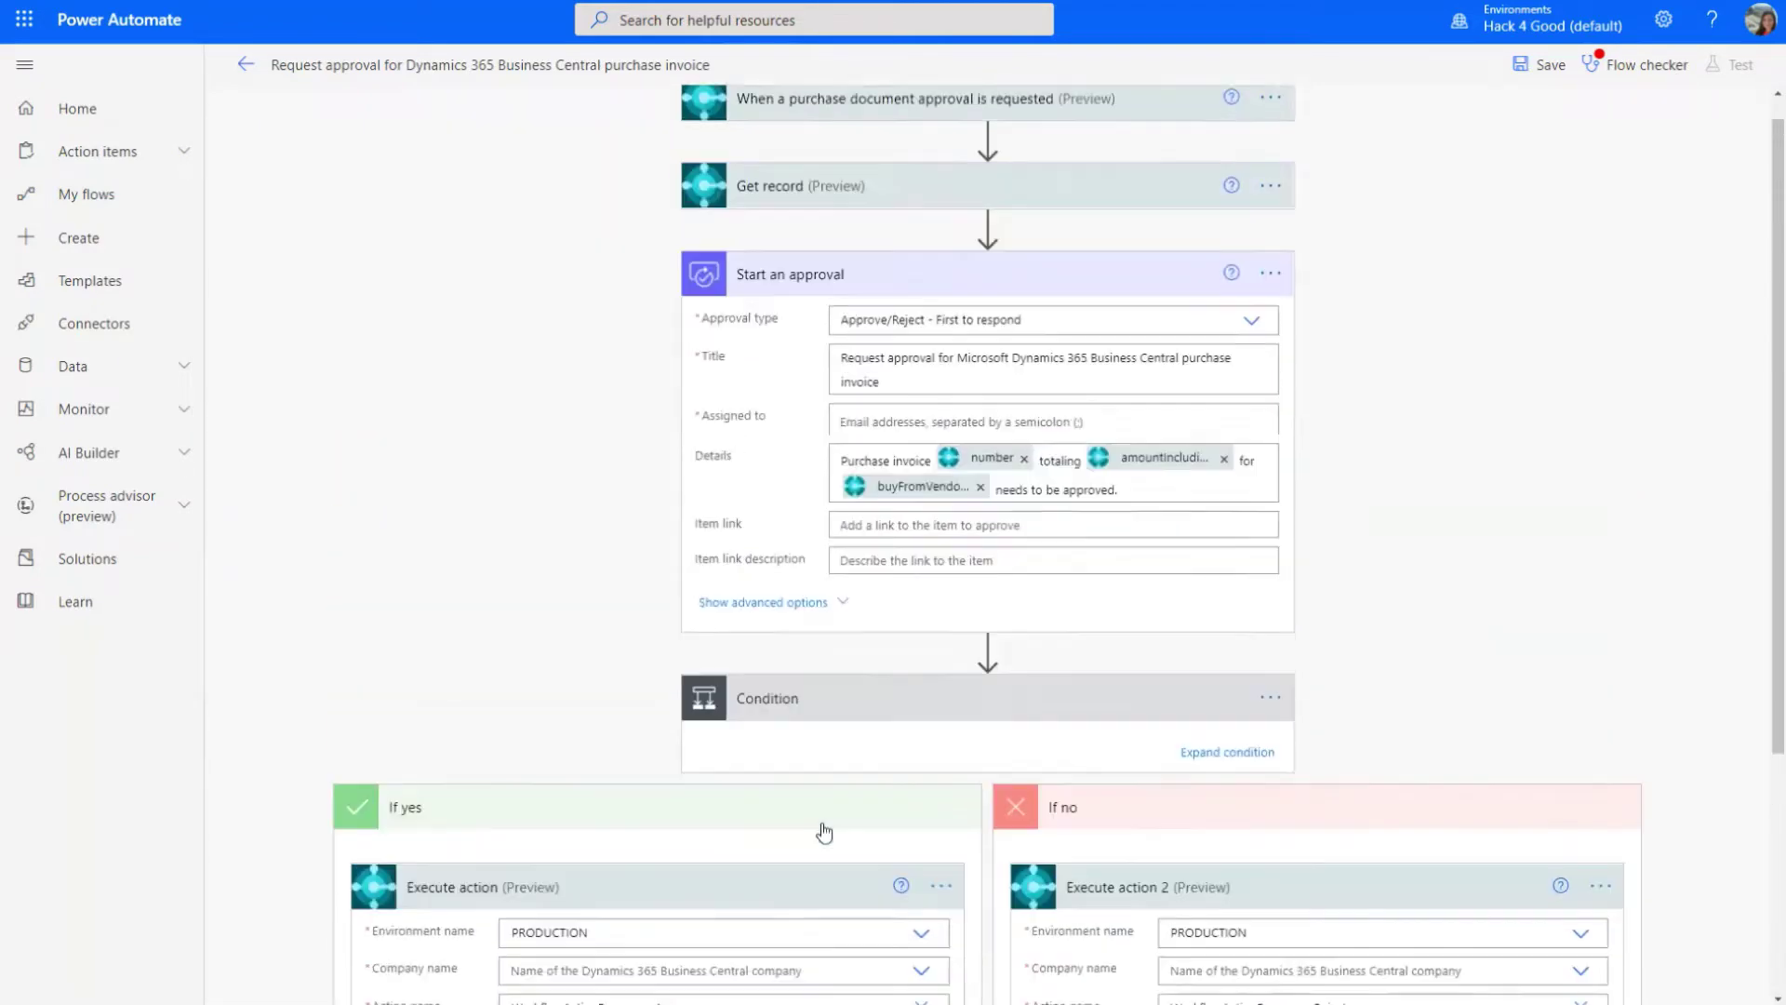
- Switch to Business Central and show the approval request actions on the First Up Consultants purchase invoice
mouse_move(935, 174)
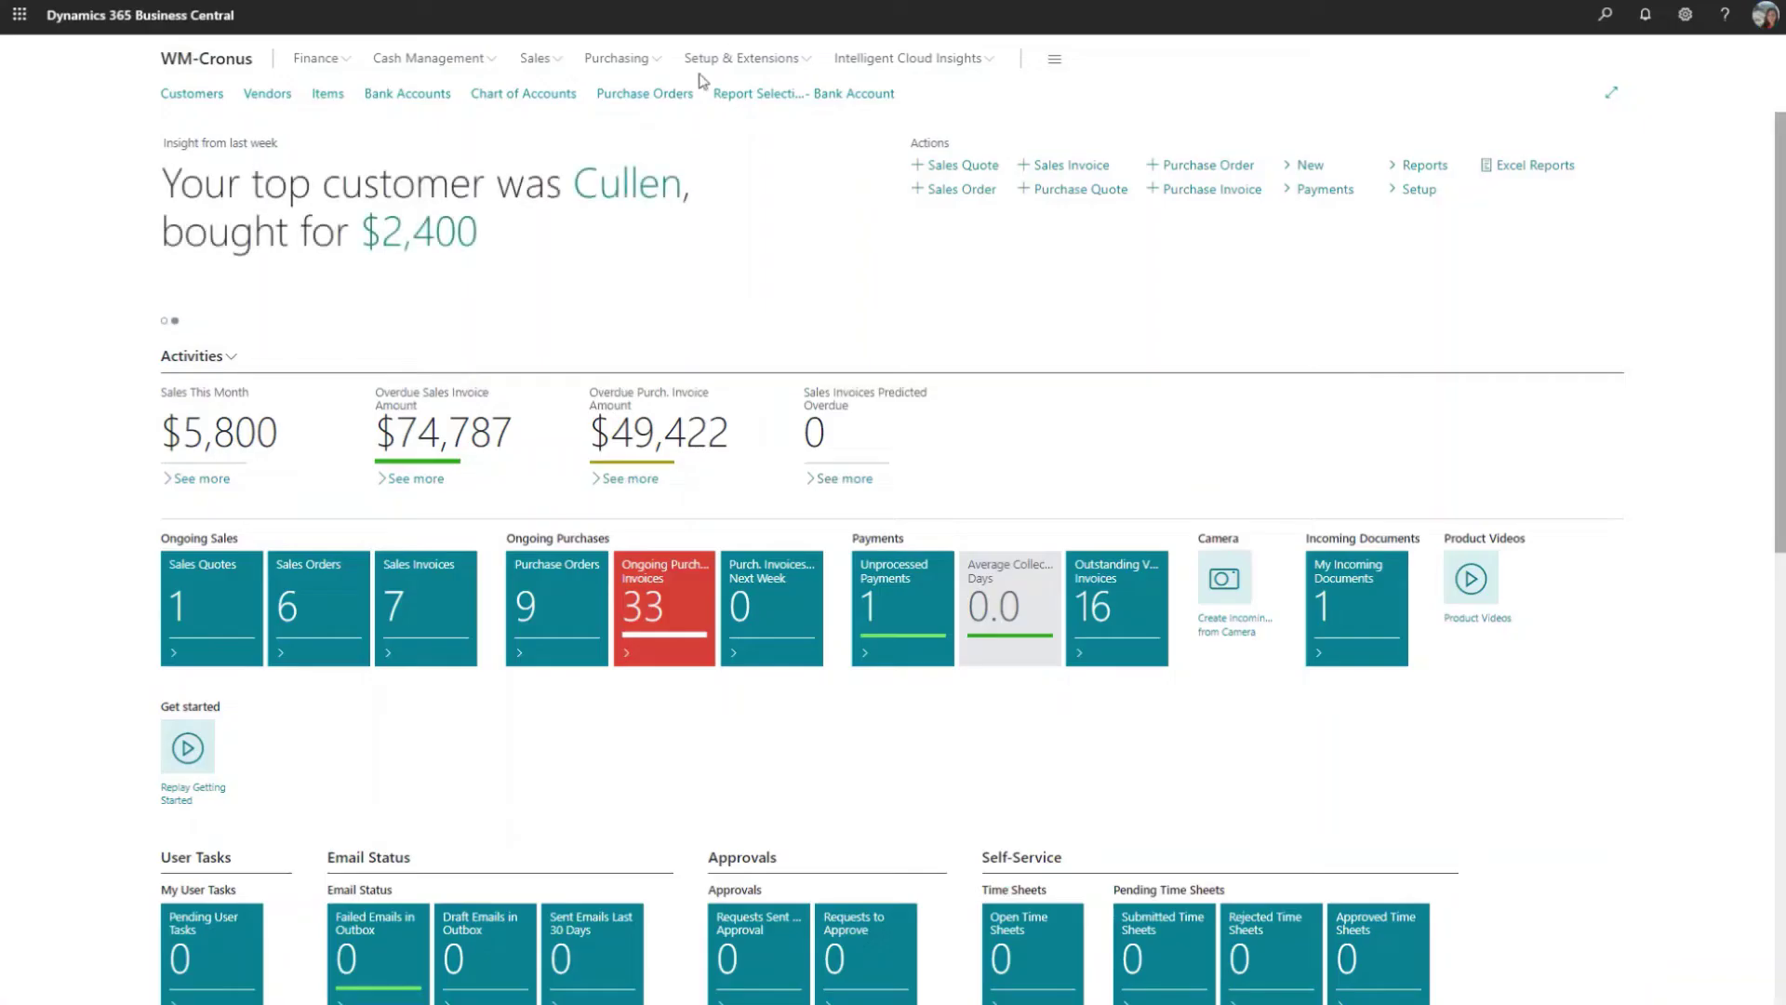
left_click(617, 58)
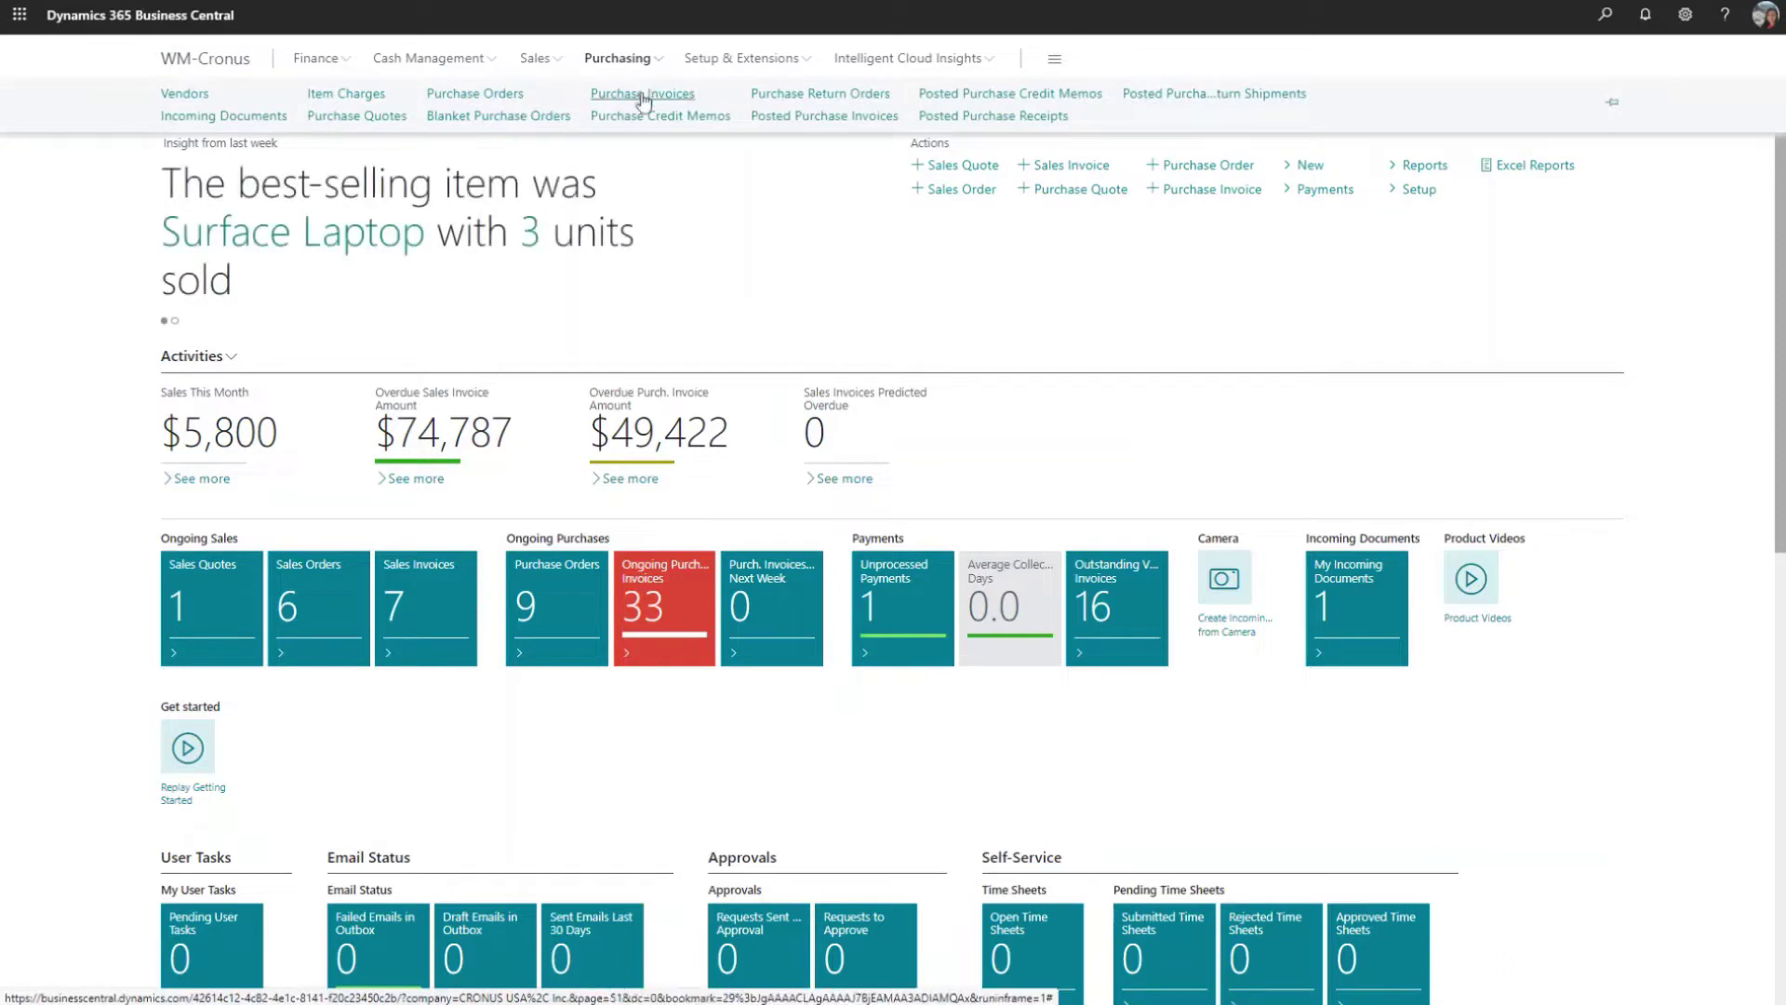
left_click(642, 97)
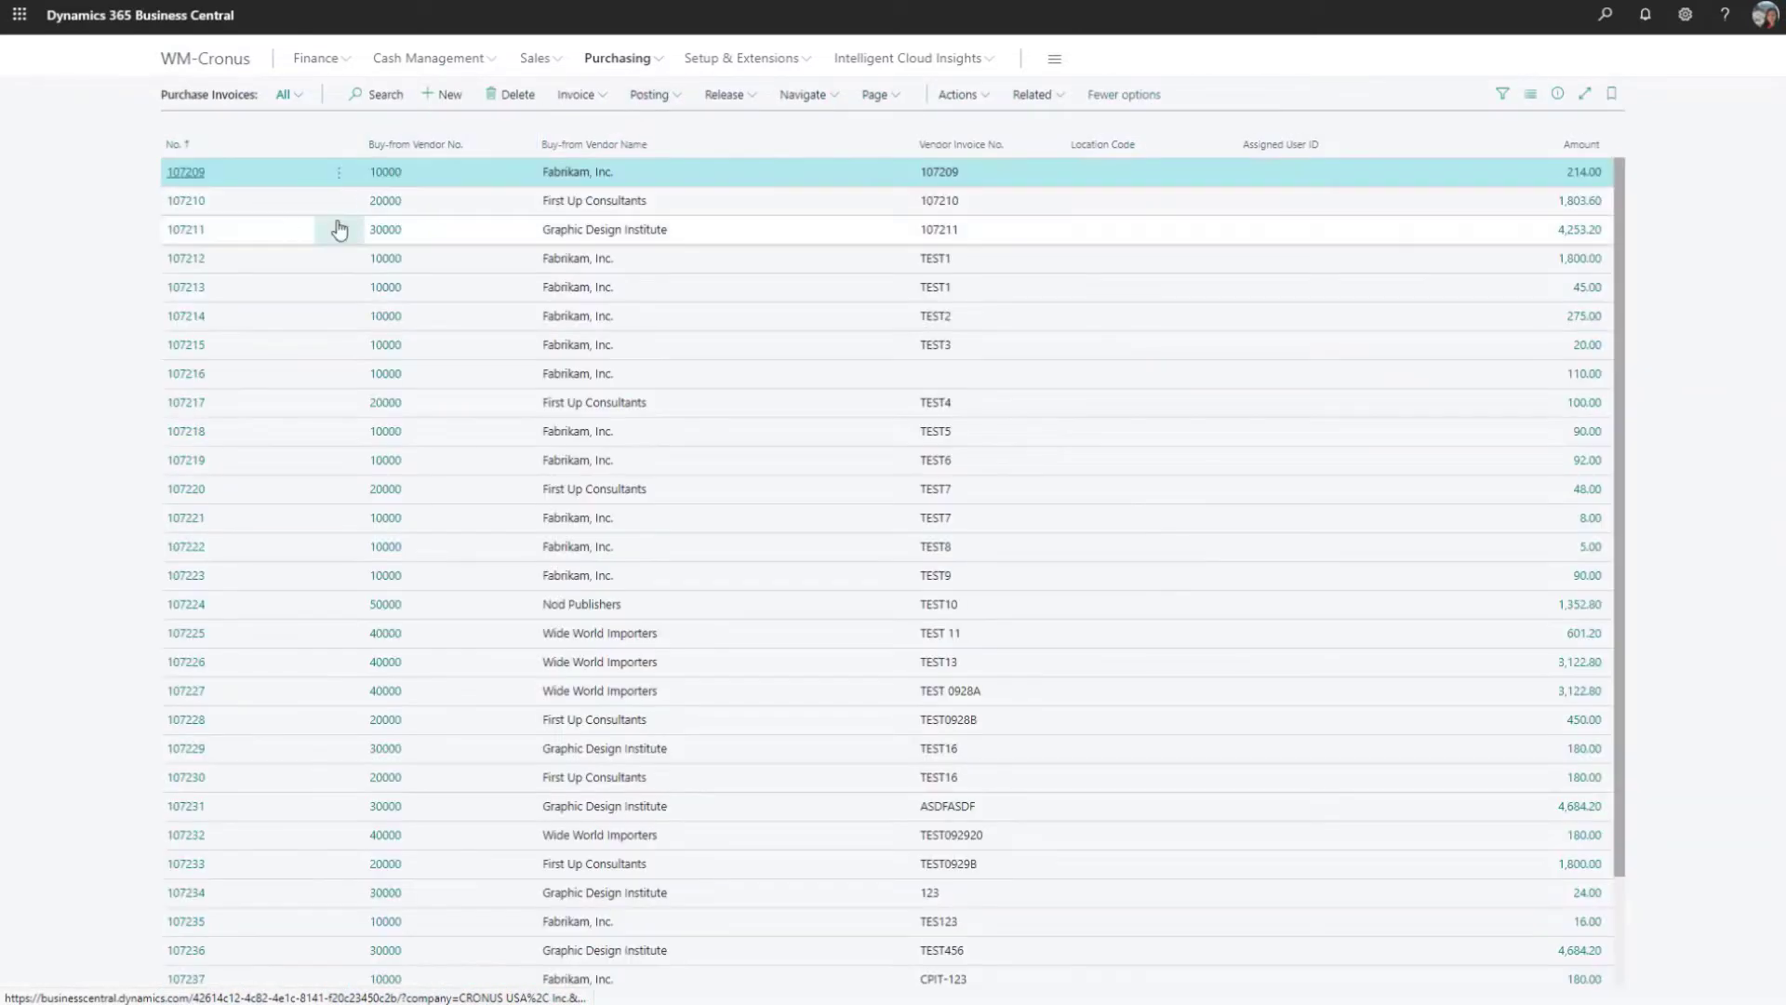
left_click(190, 203)
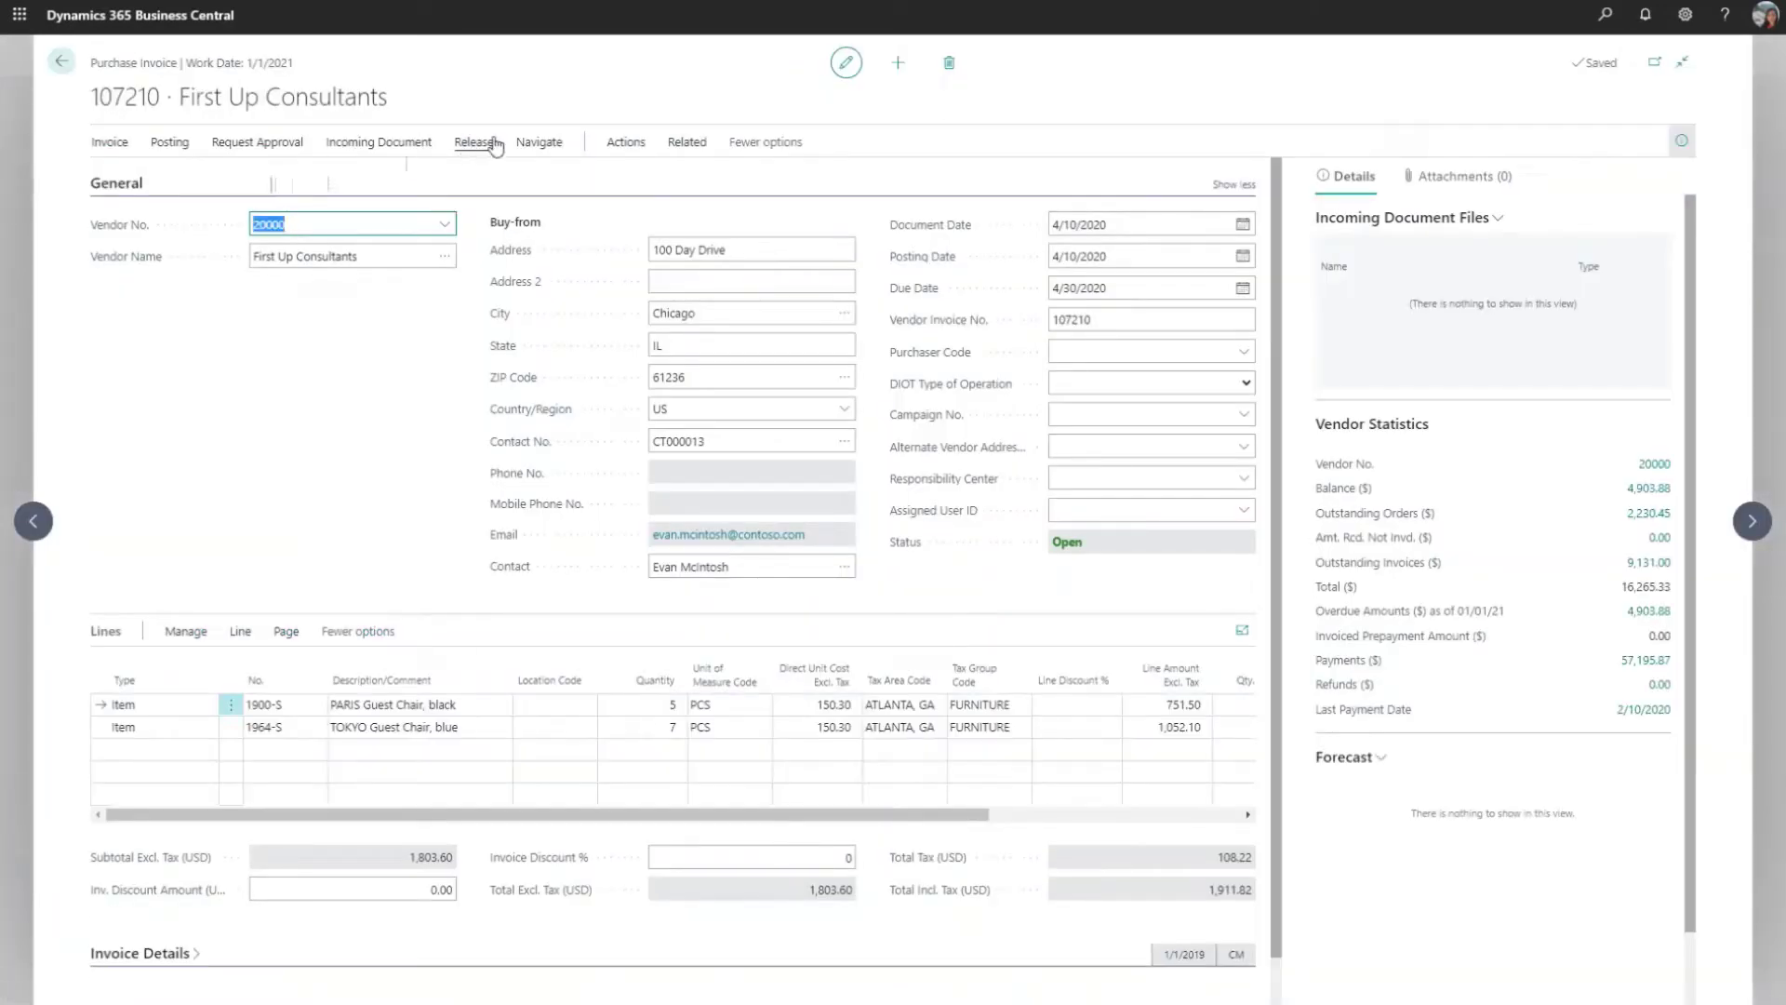
left_click(625, 144)
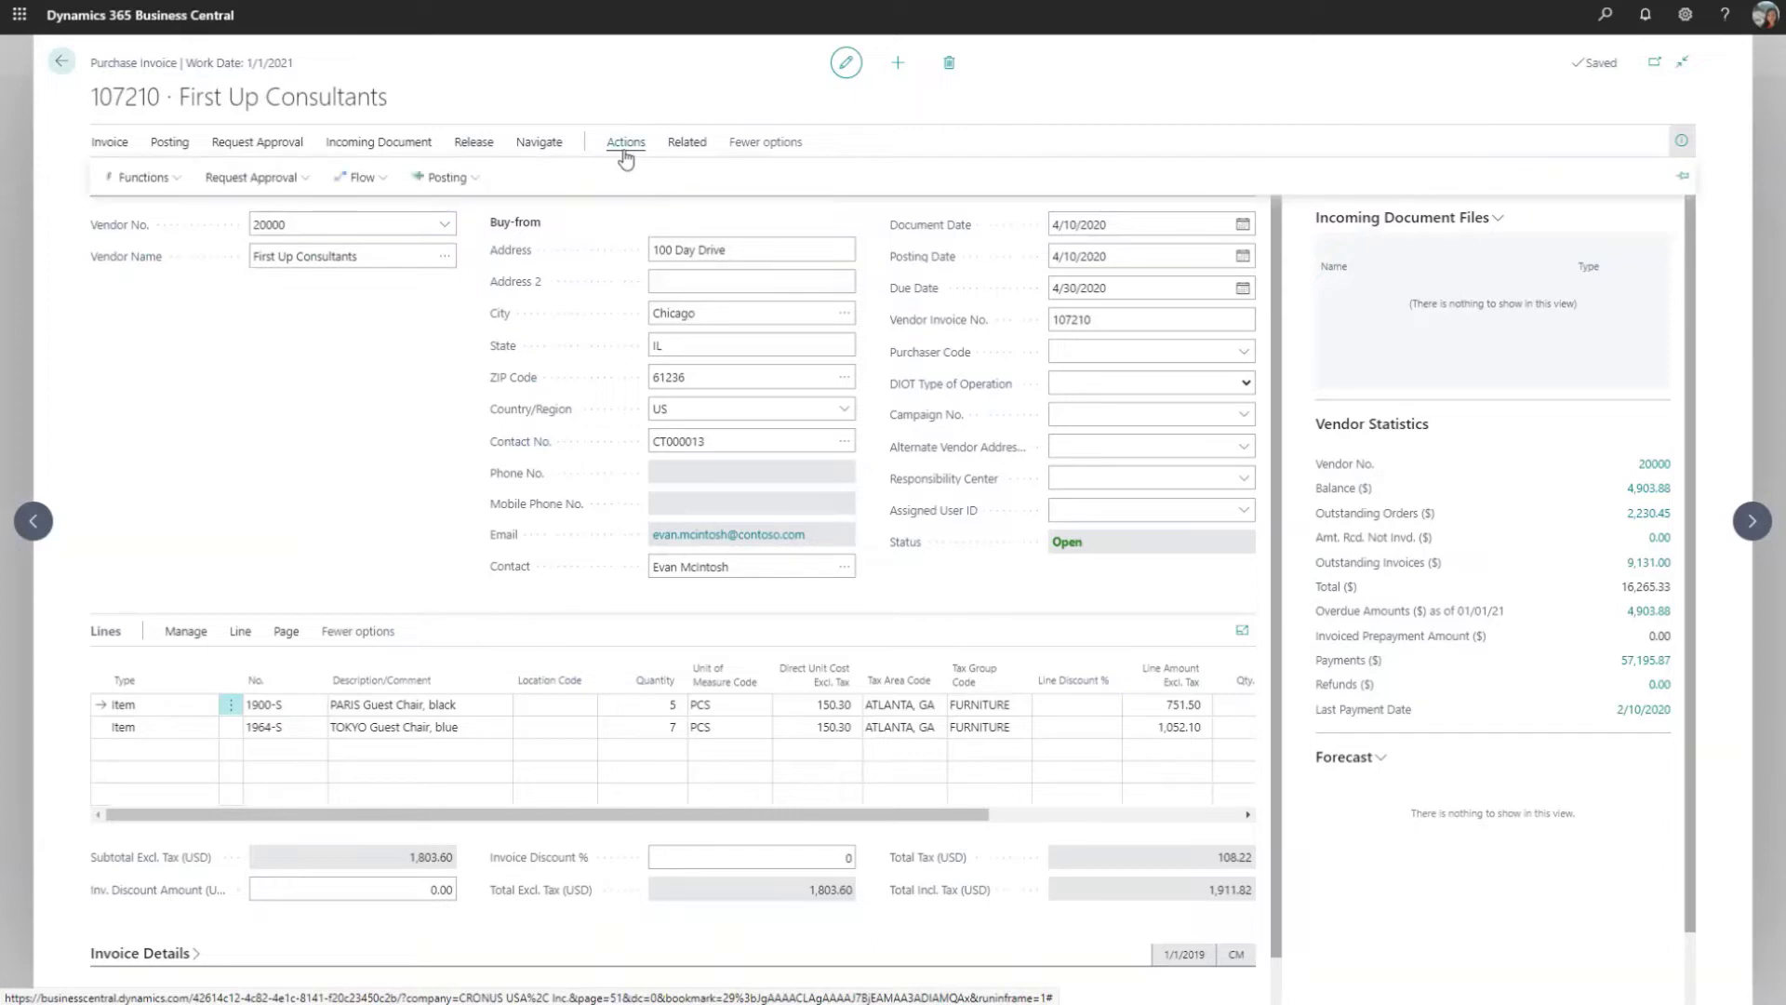
left_click(278, 185)
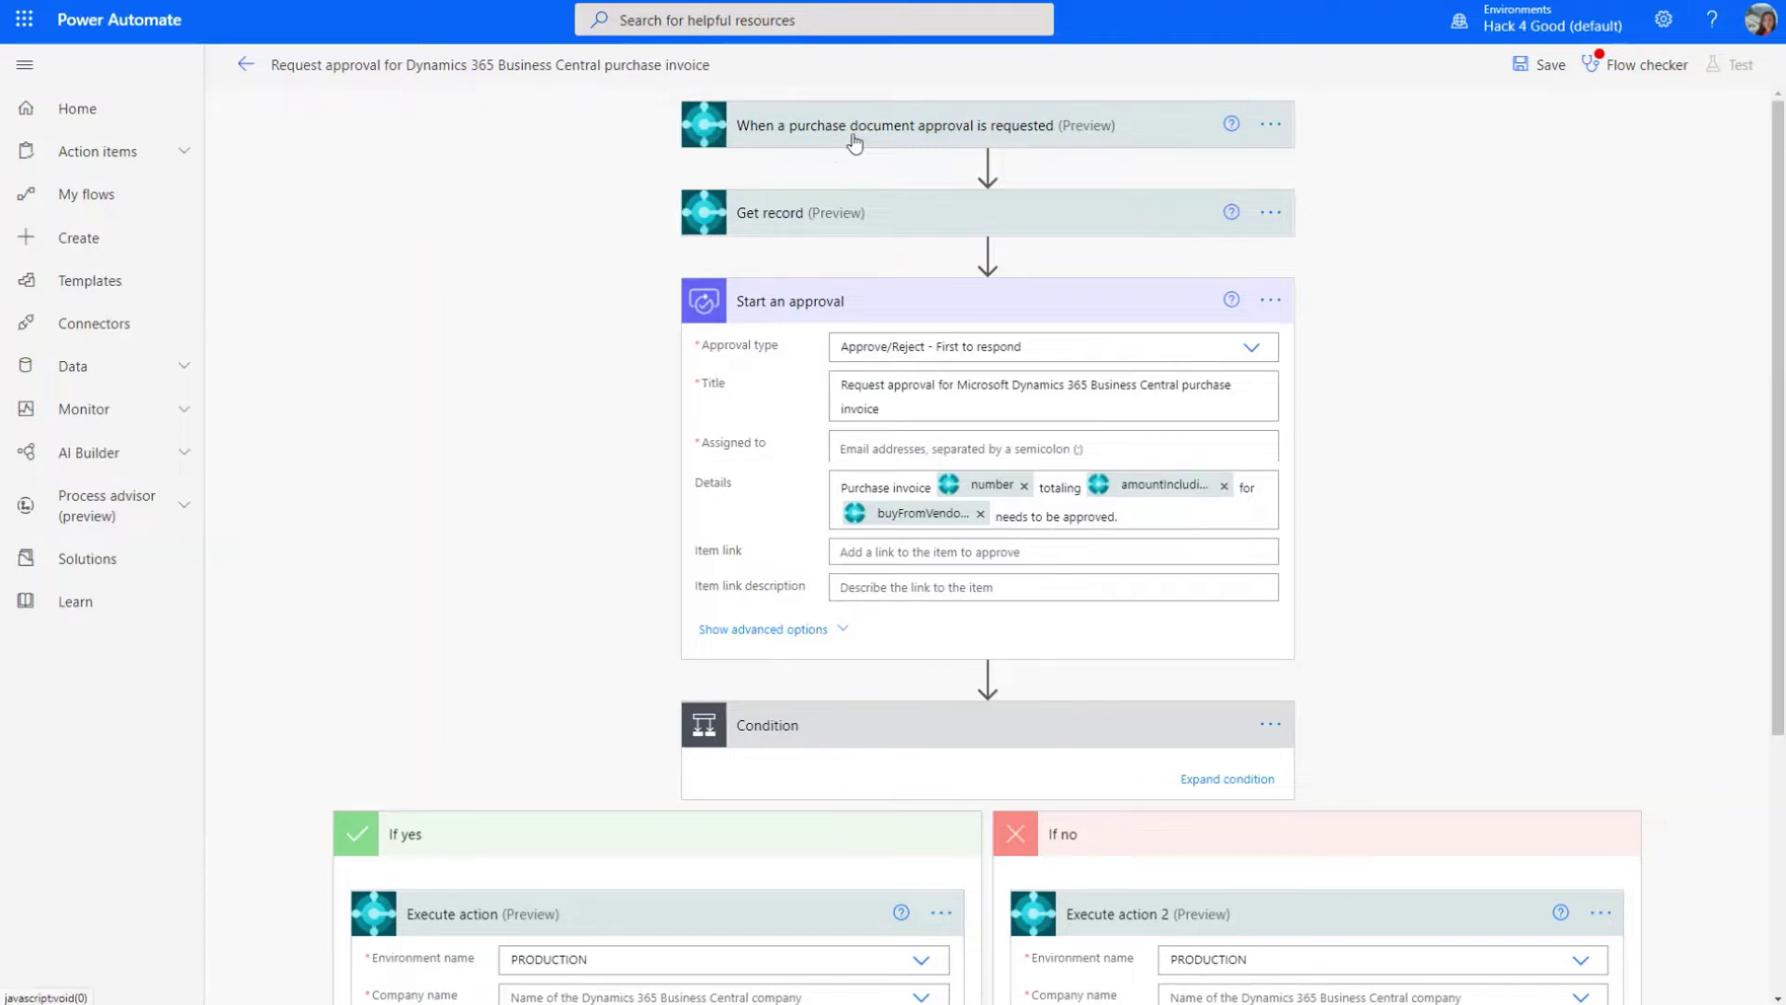
- Back in Power Automate, examine the Get record settings and the header conditions of the purchase document approval trigger
left_click(824, 212)
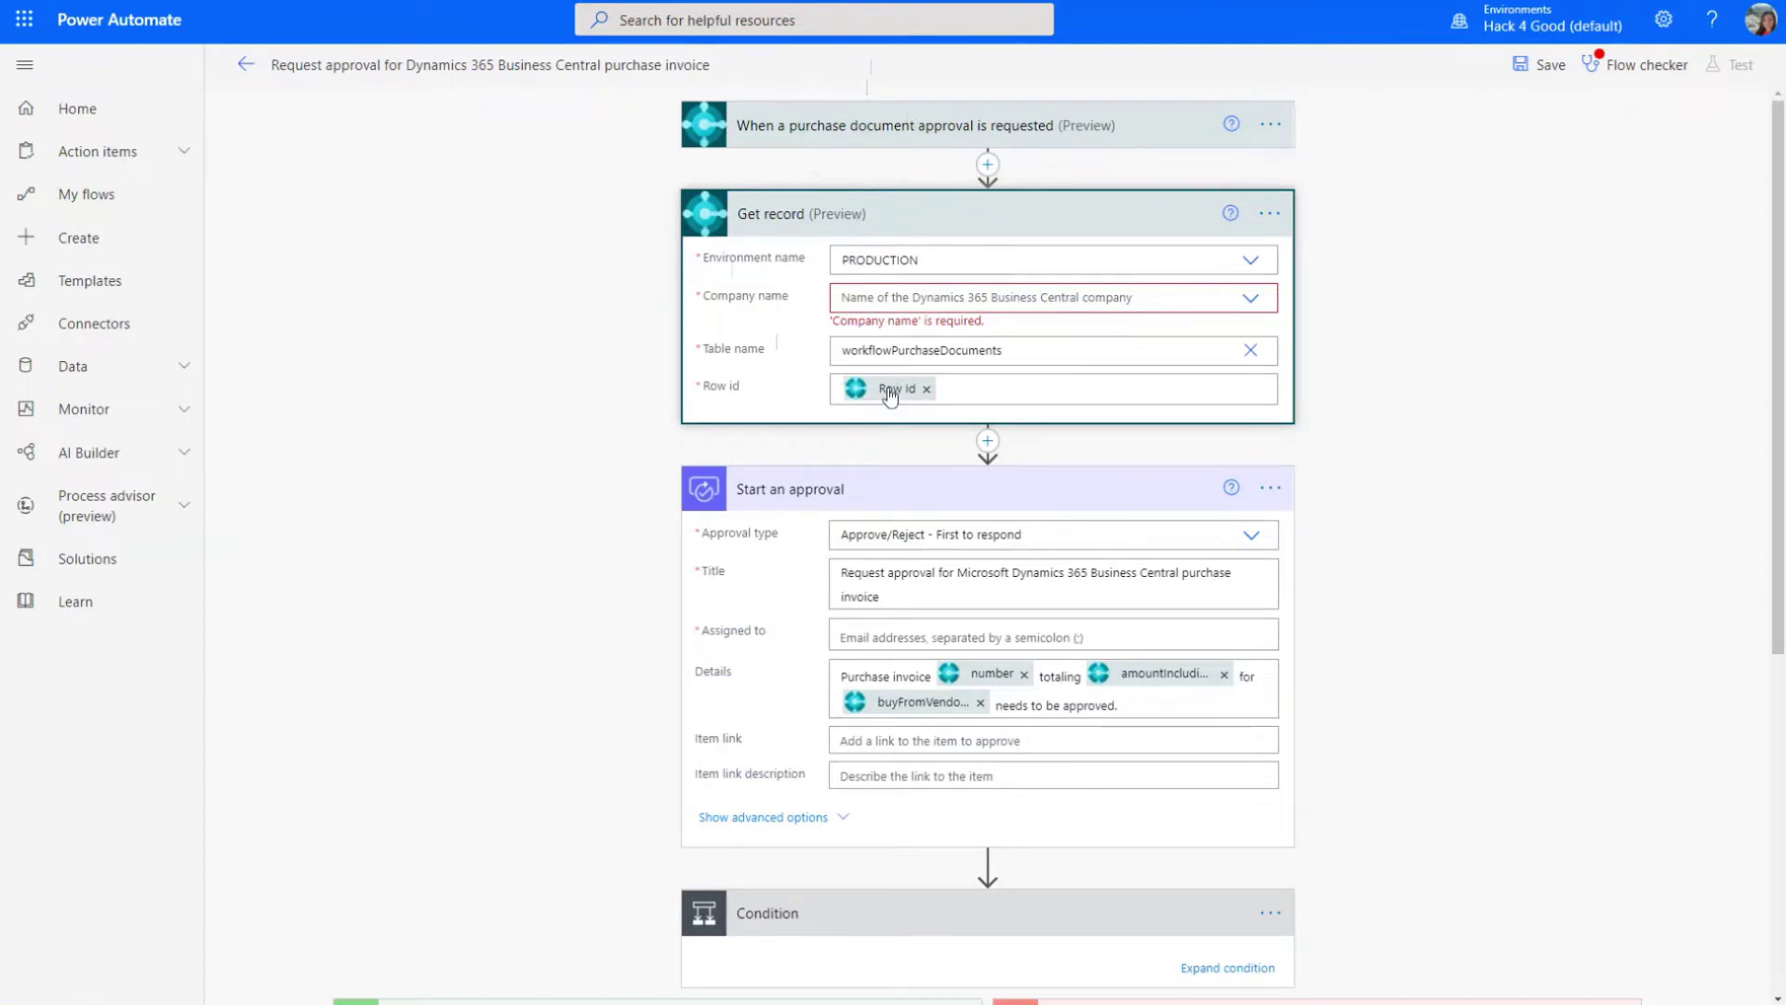
left_click(807, 122)
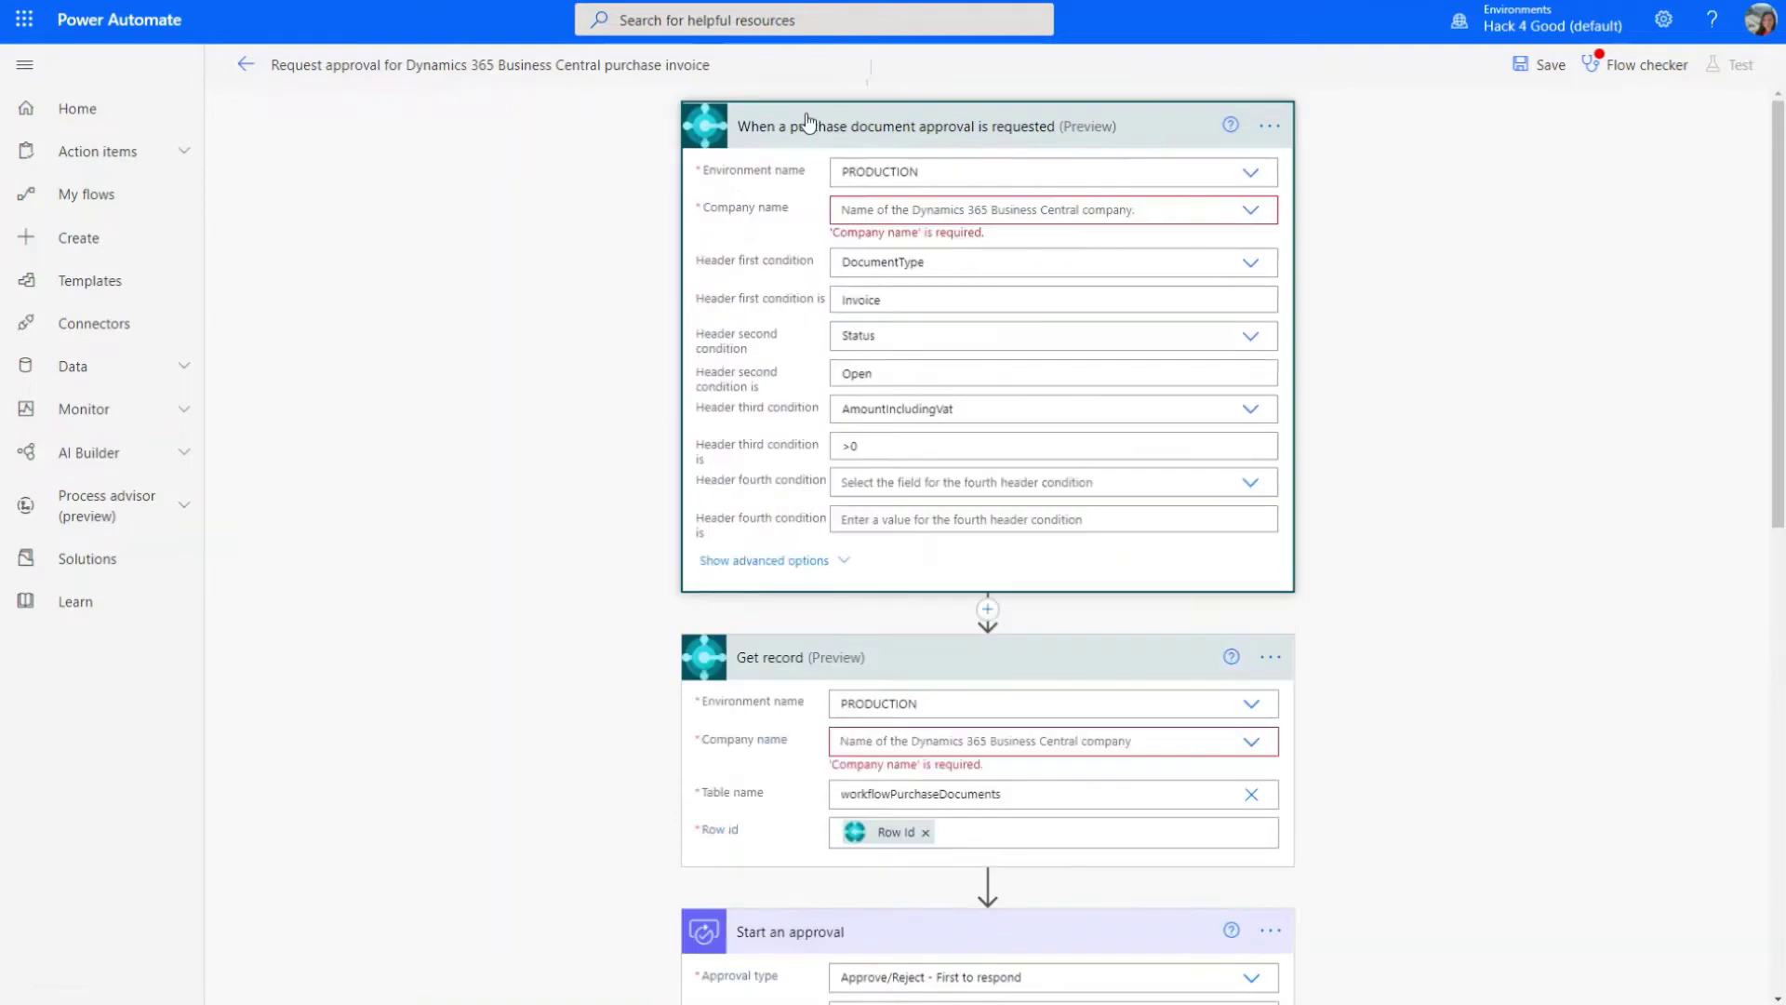
left_click(808, 121)
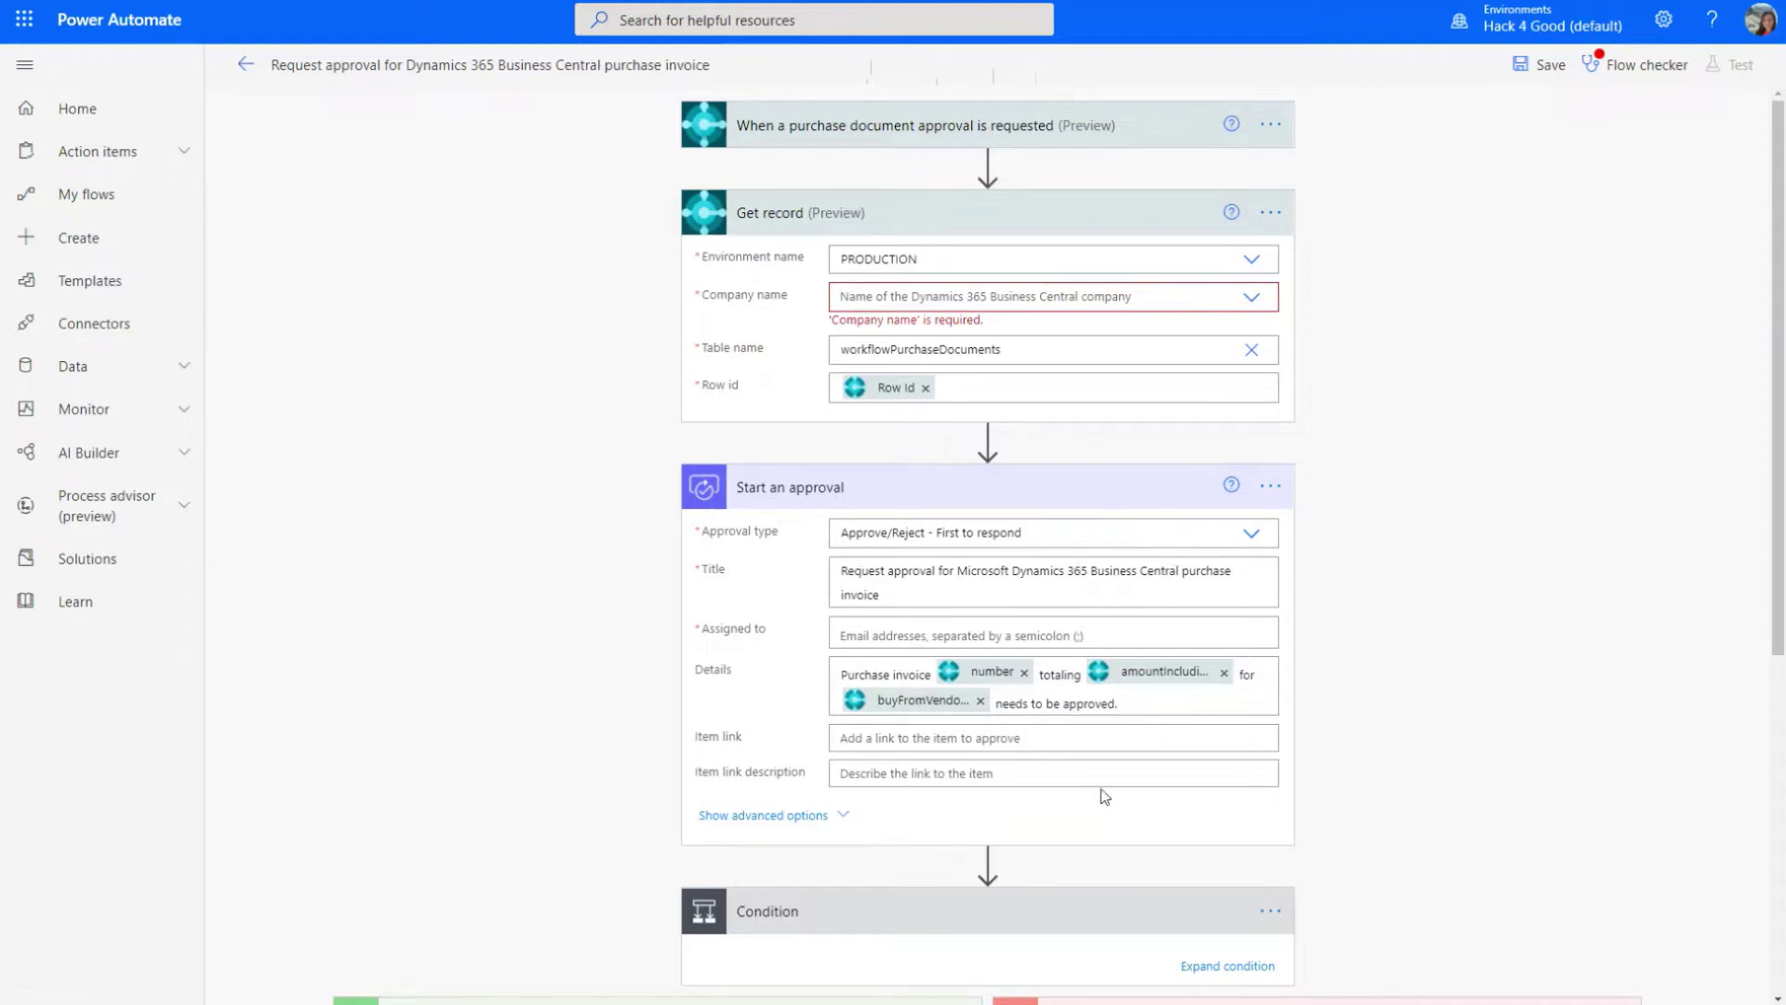
- Expand the Condition after Start an approval and examine its rule and the actions in its yes and no branches
scroll(856, 781, "down", 2)
scroll(869, 786, "down", 5)
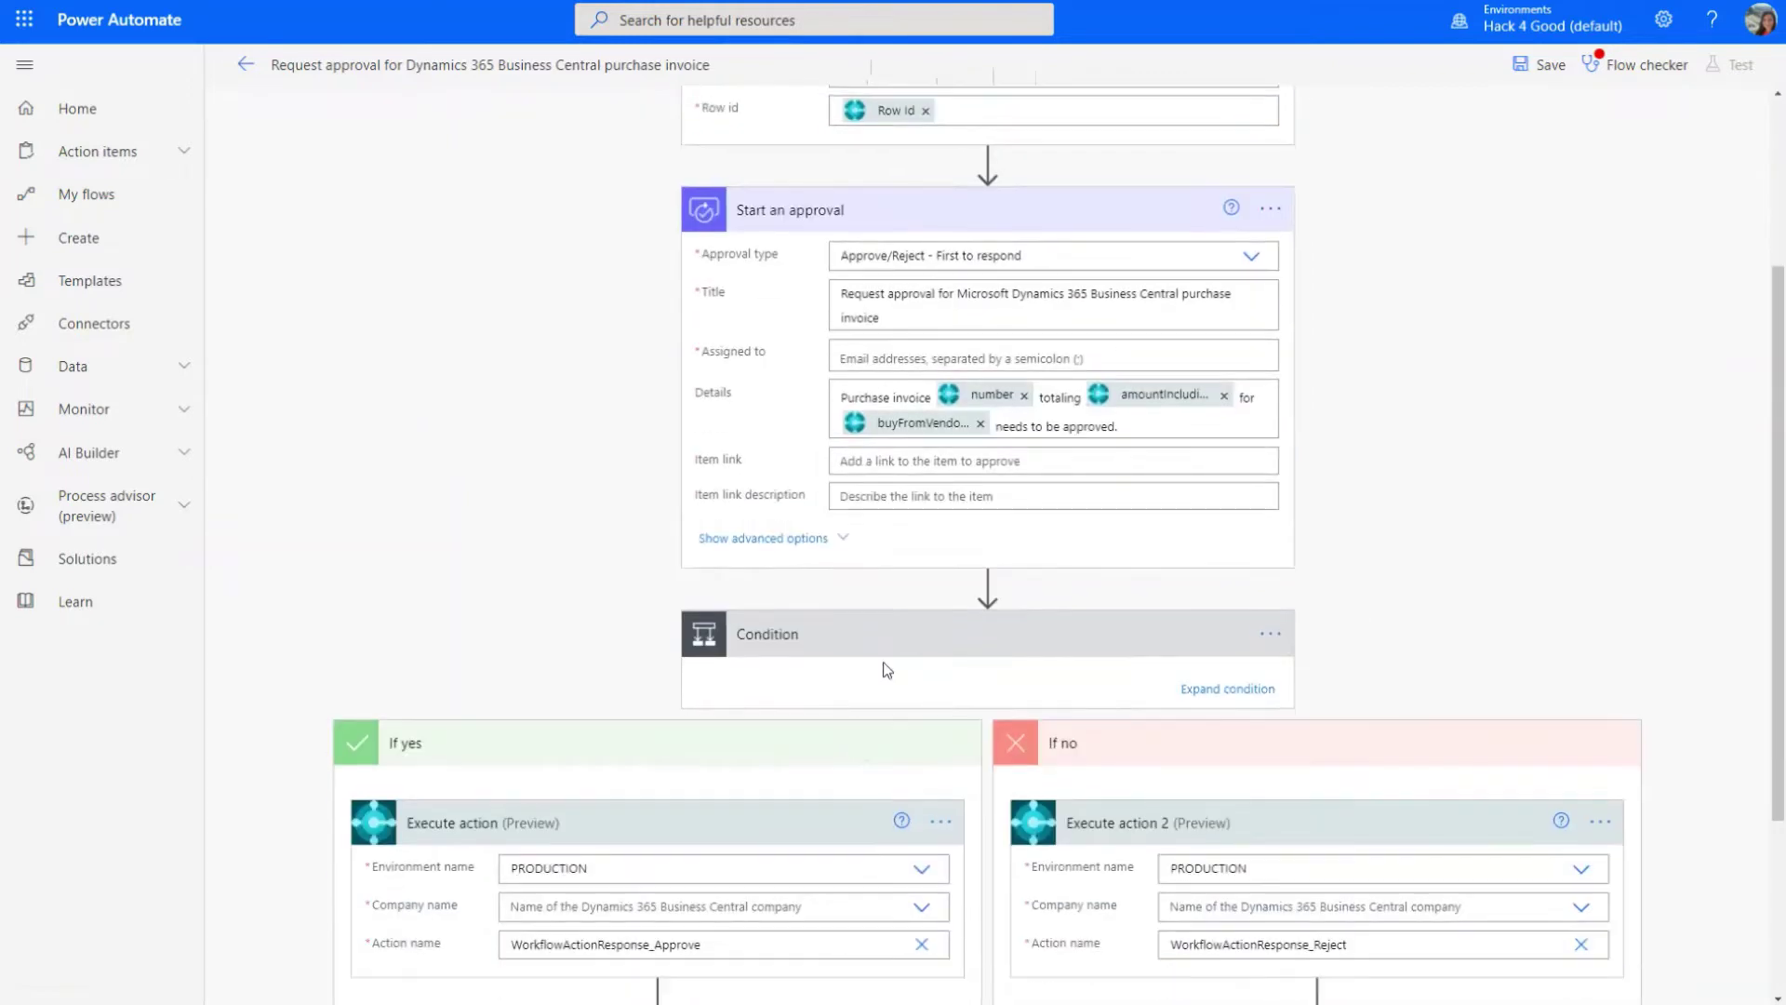
scroll(898, 642, "down", 1)
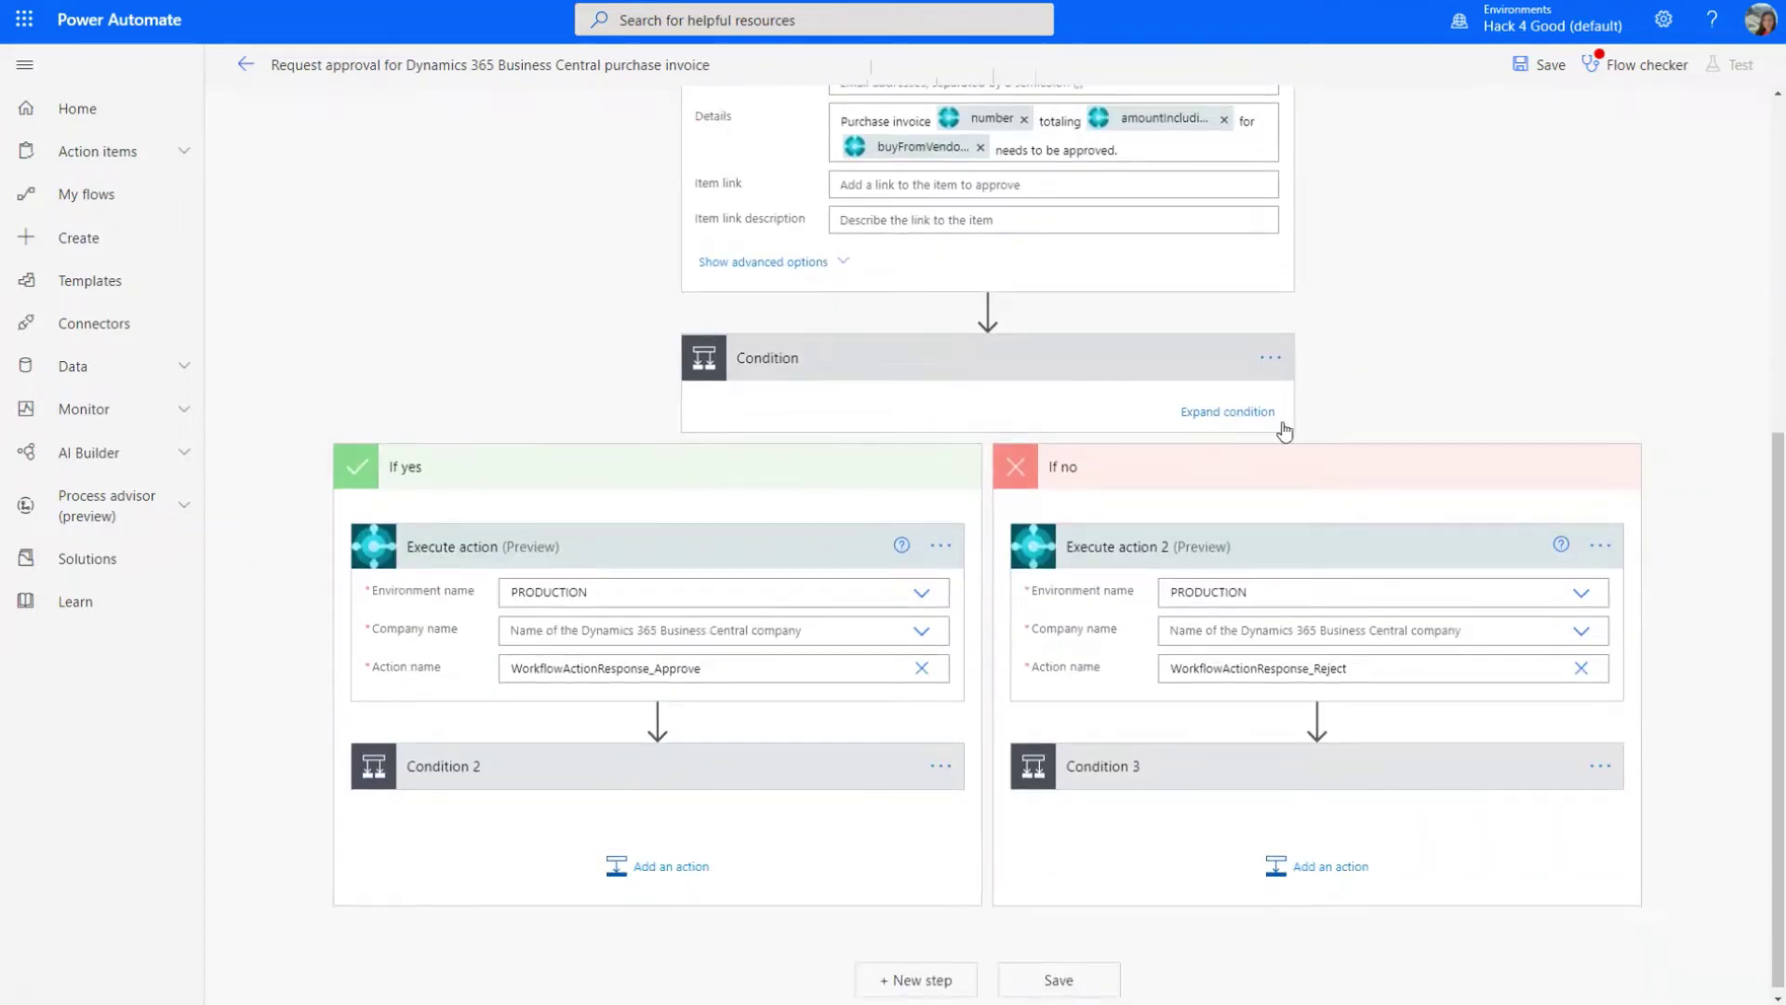
left_click(1228, 411)
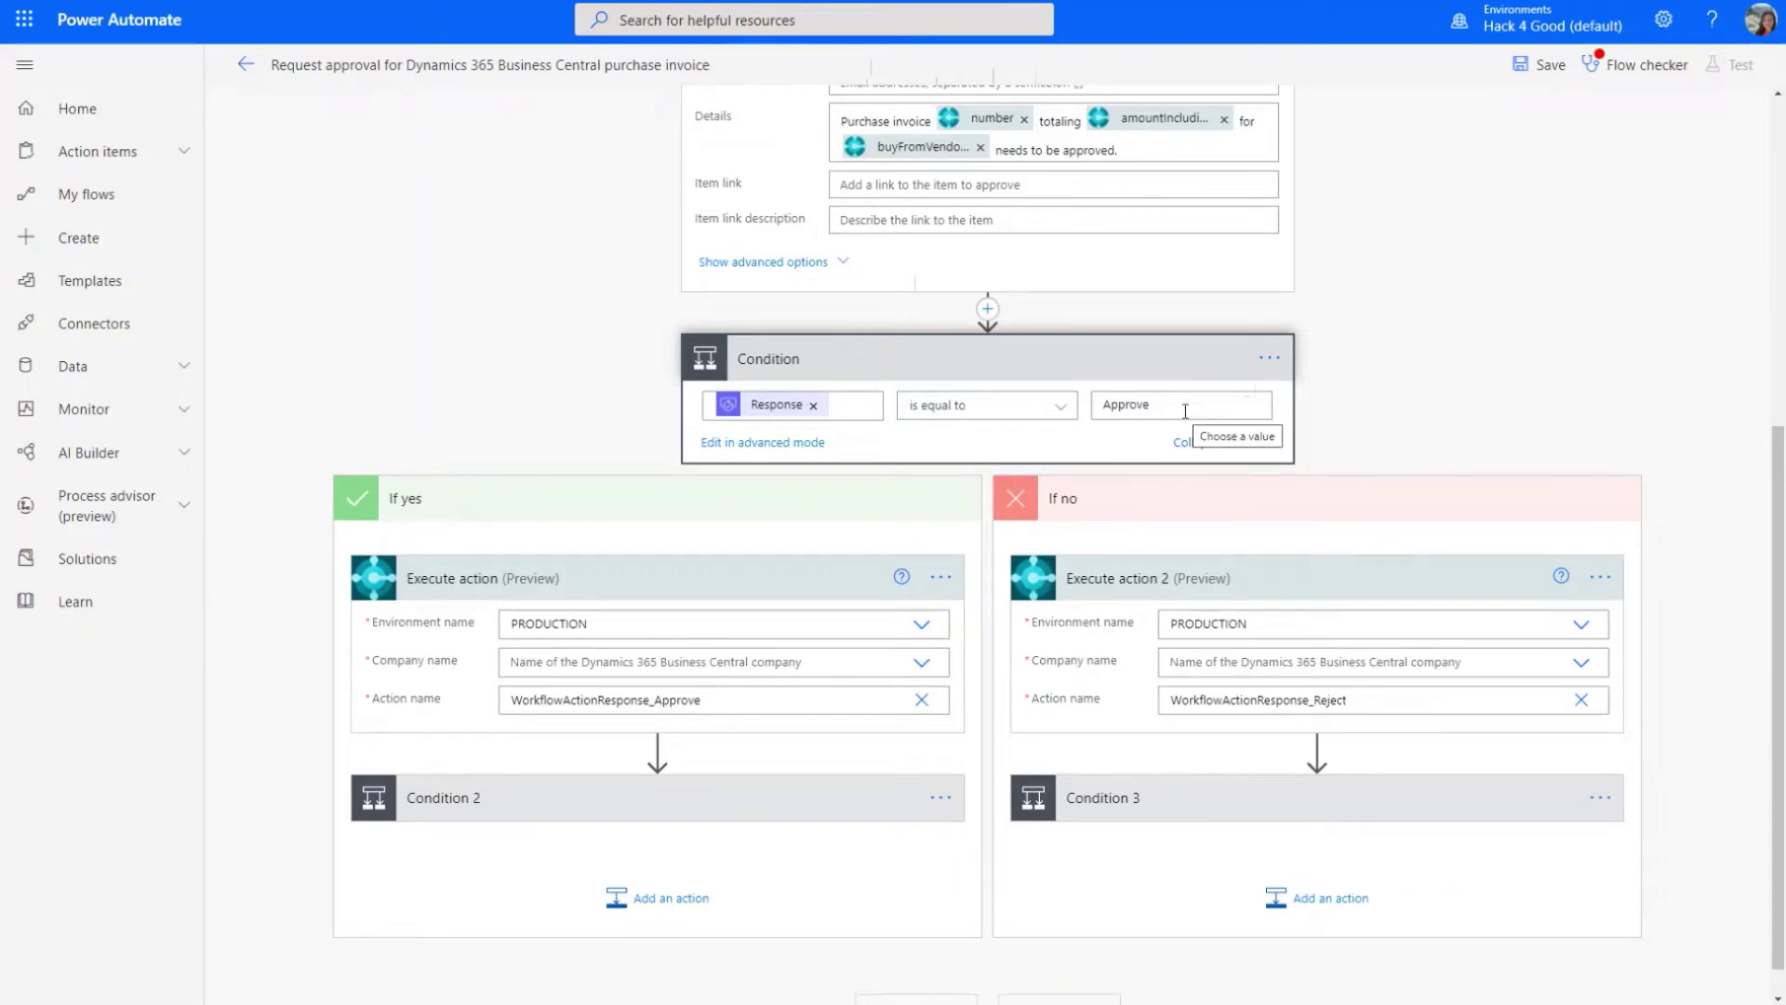
scroll(447, 762, "down", 1)
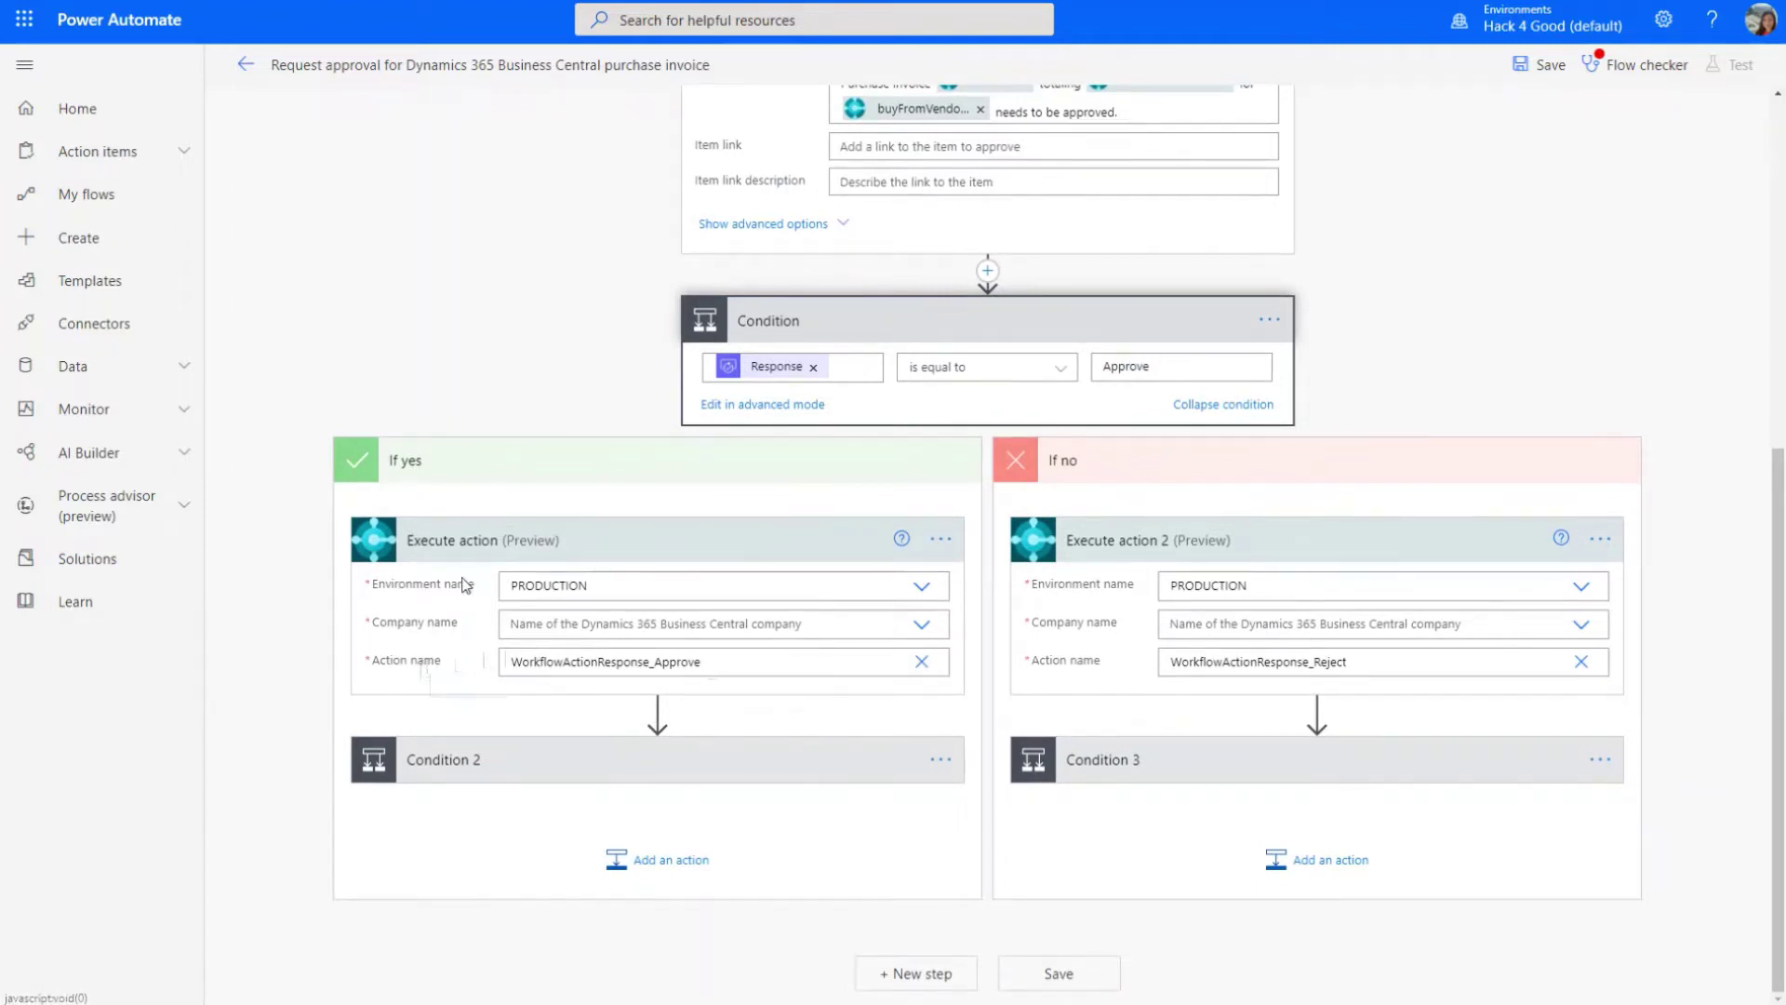
scroll(595, 521, "up", 5)
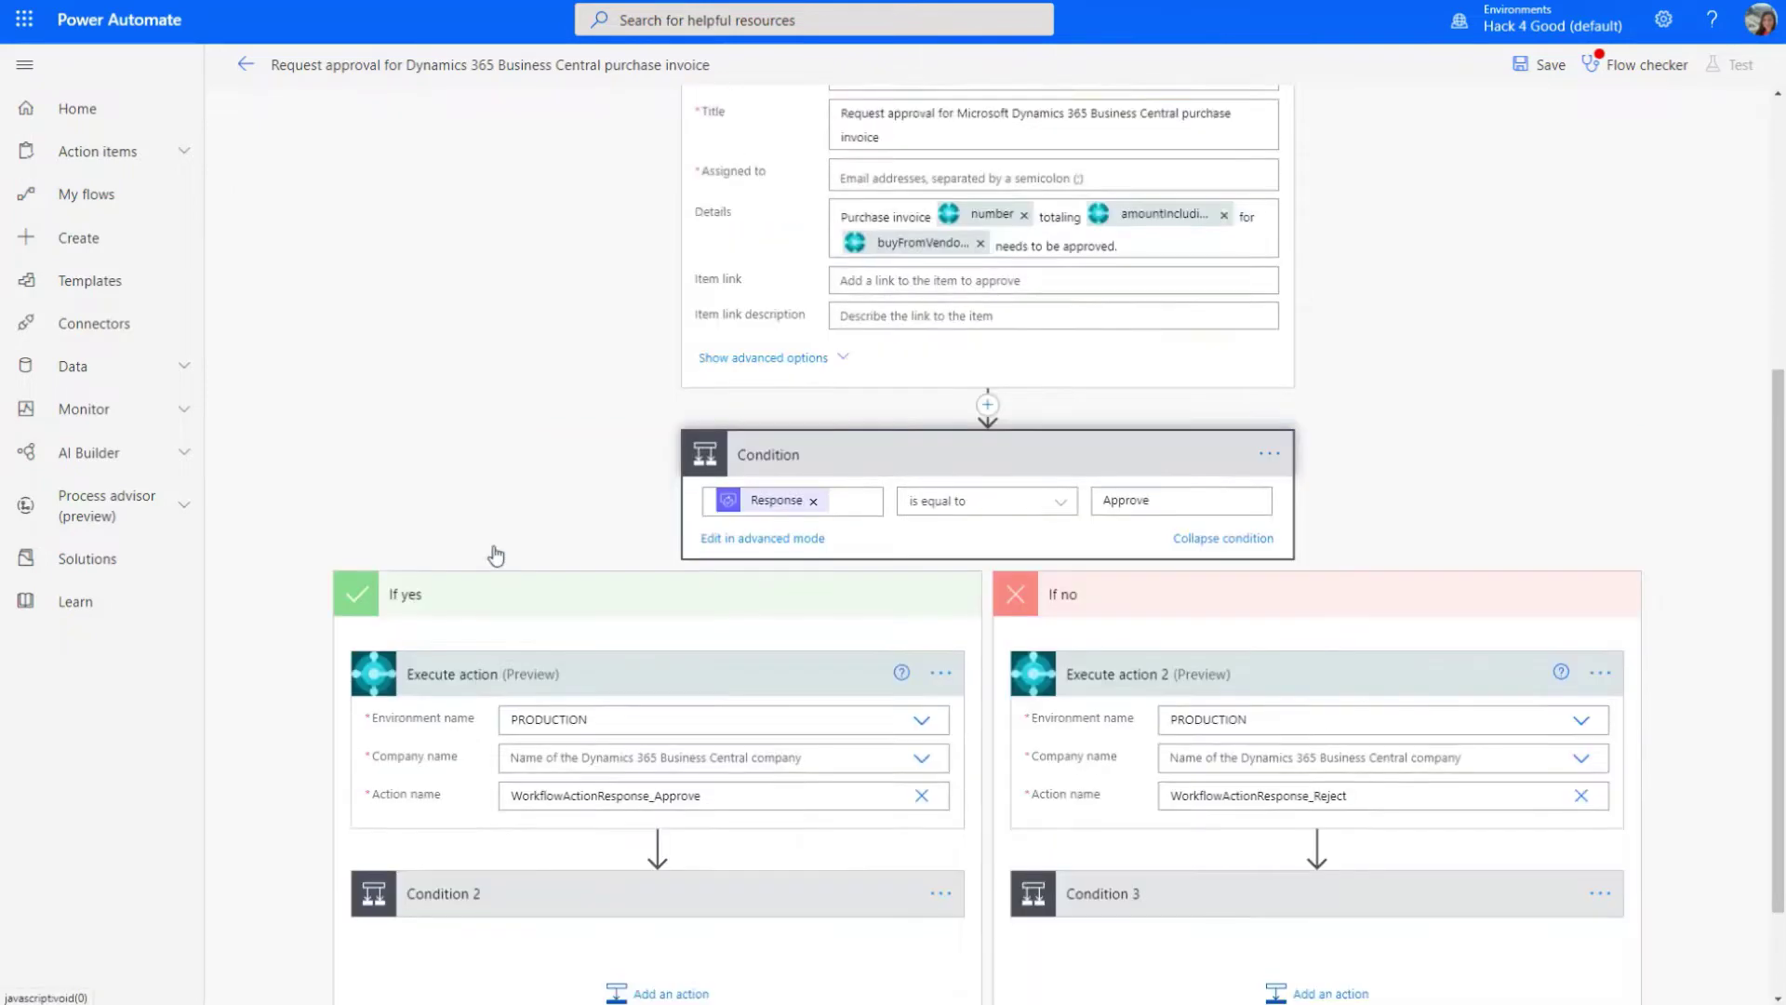
scroll(724, 462, "up", 2)
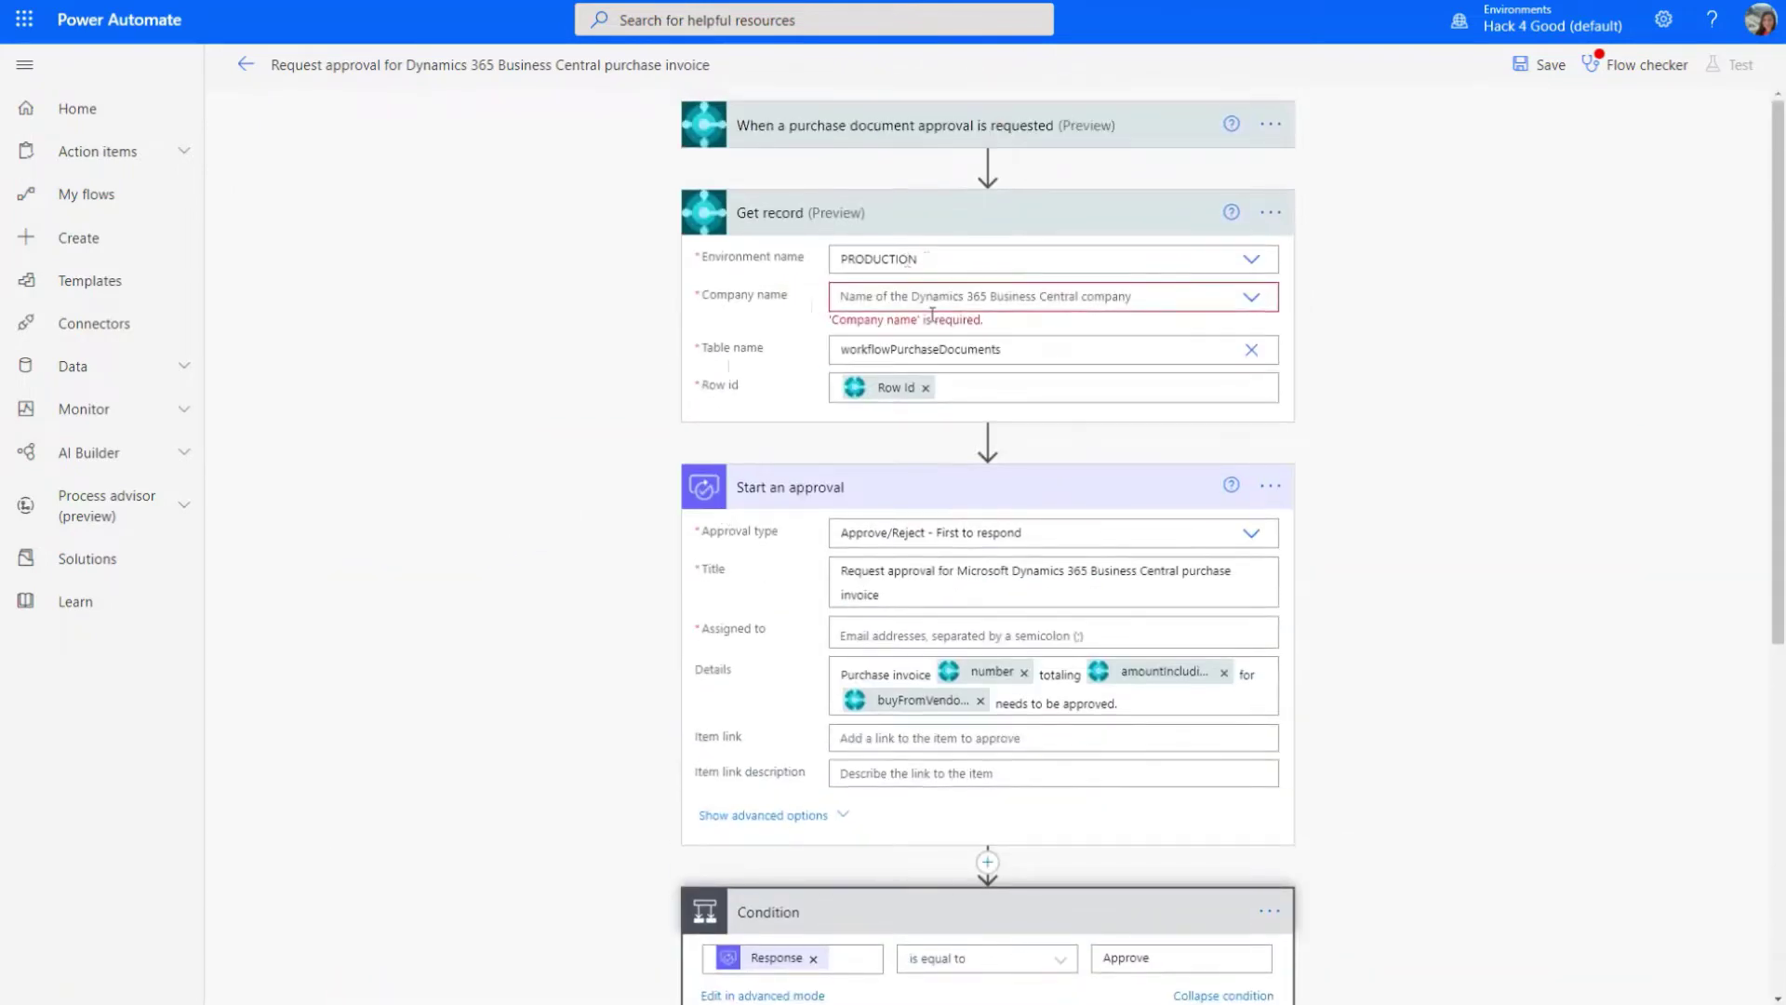
- Collapse Start an approval and Get record, and review the trigger's environment, company and header condition fields
left_click(993, 493)
left_click(961, 216)
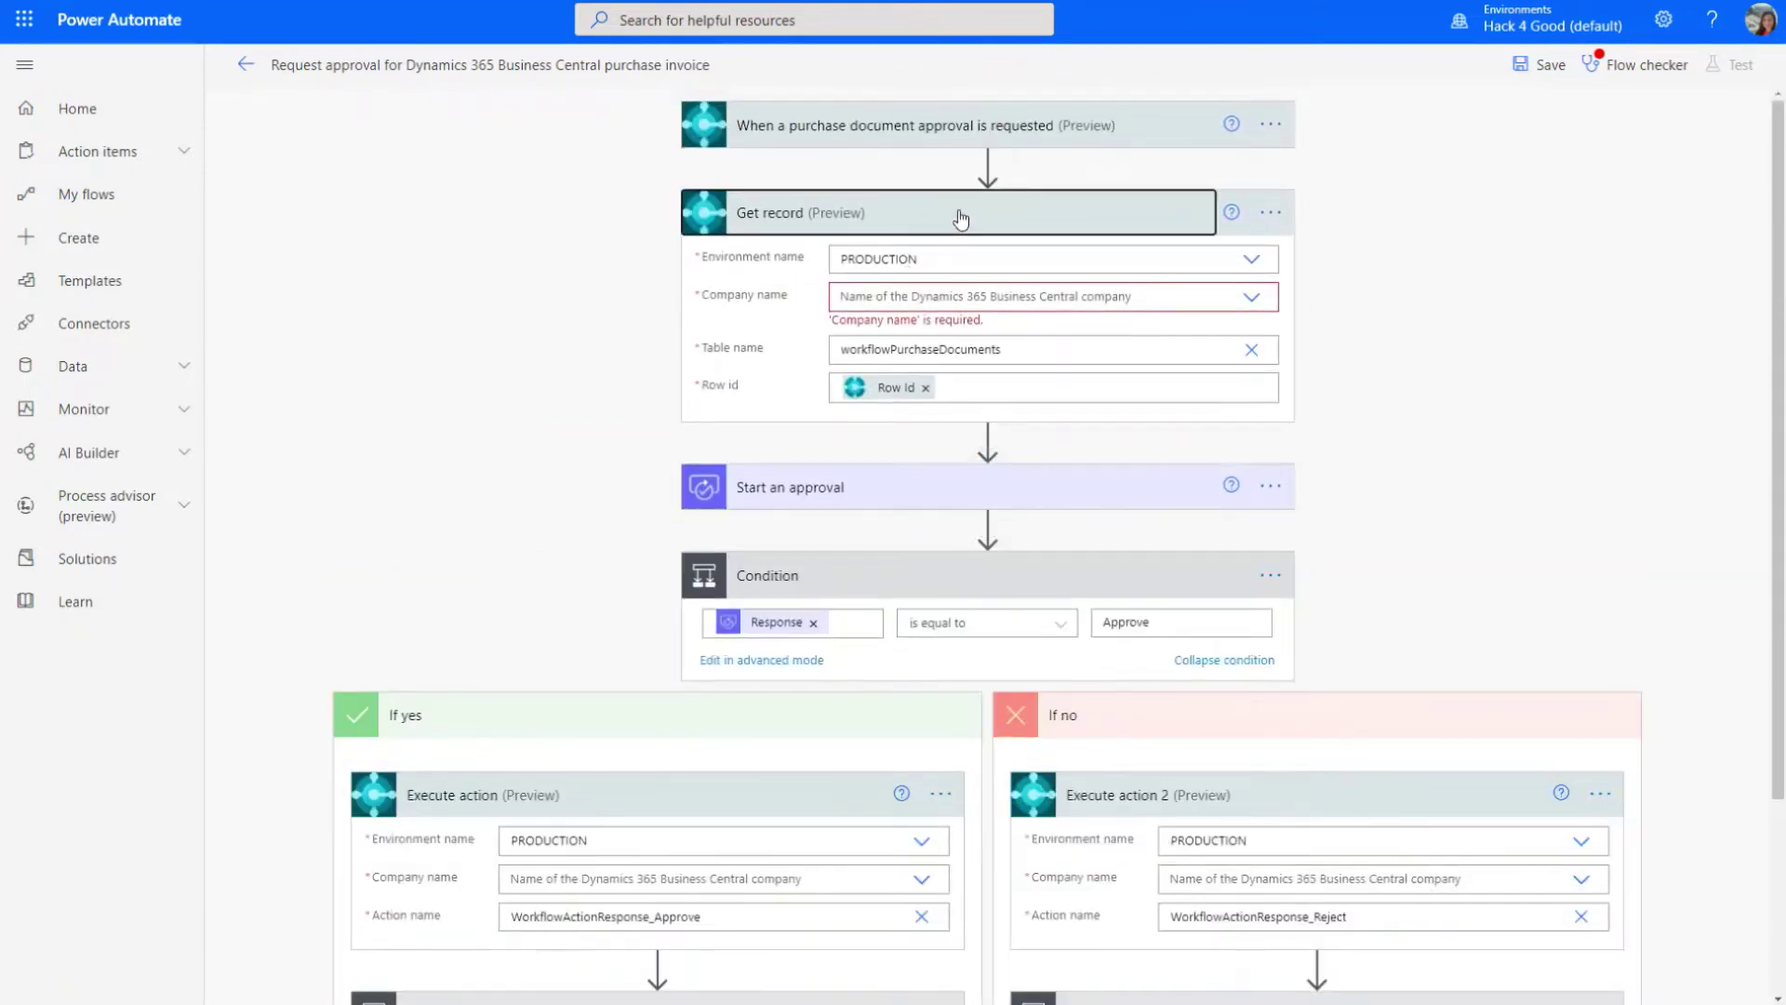
left_click(989, 130)
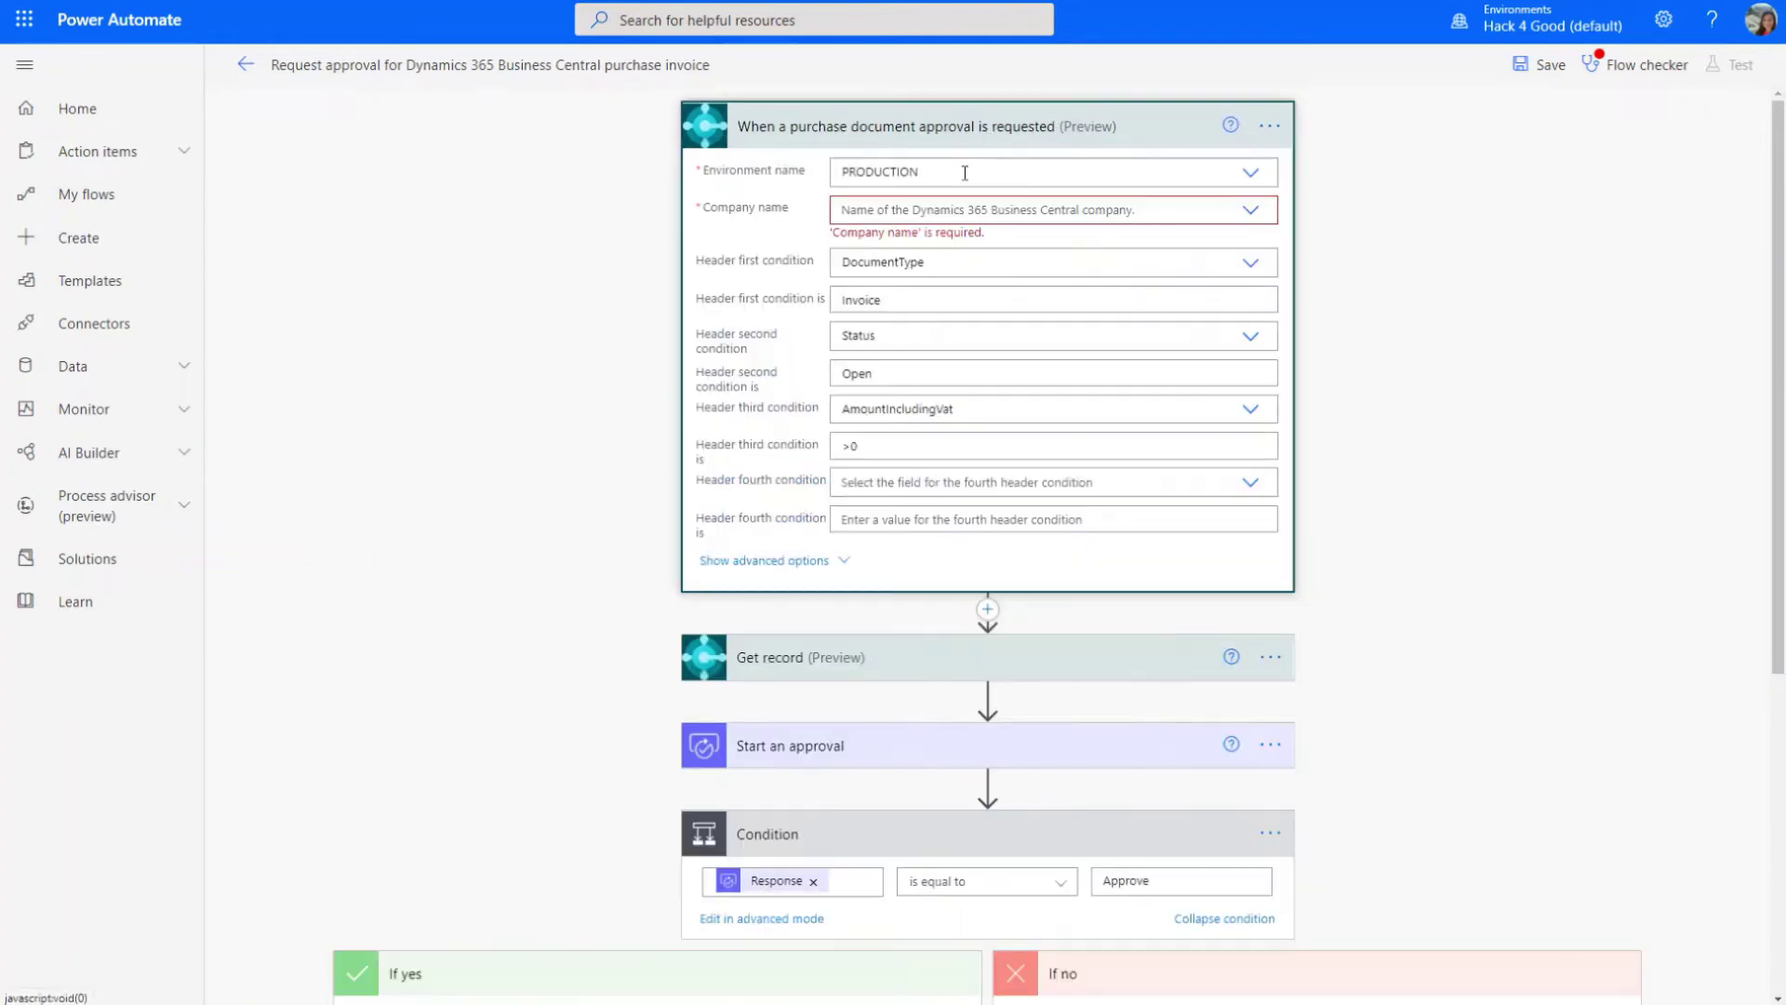
left_click(795, 126)
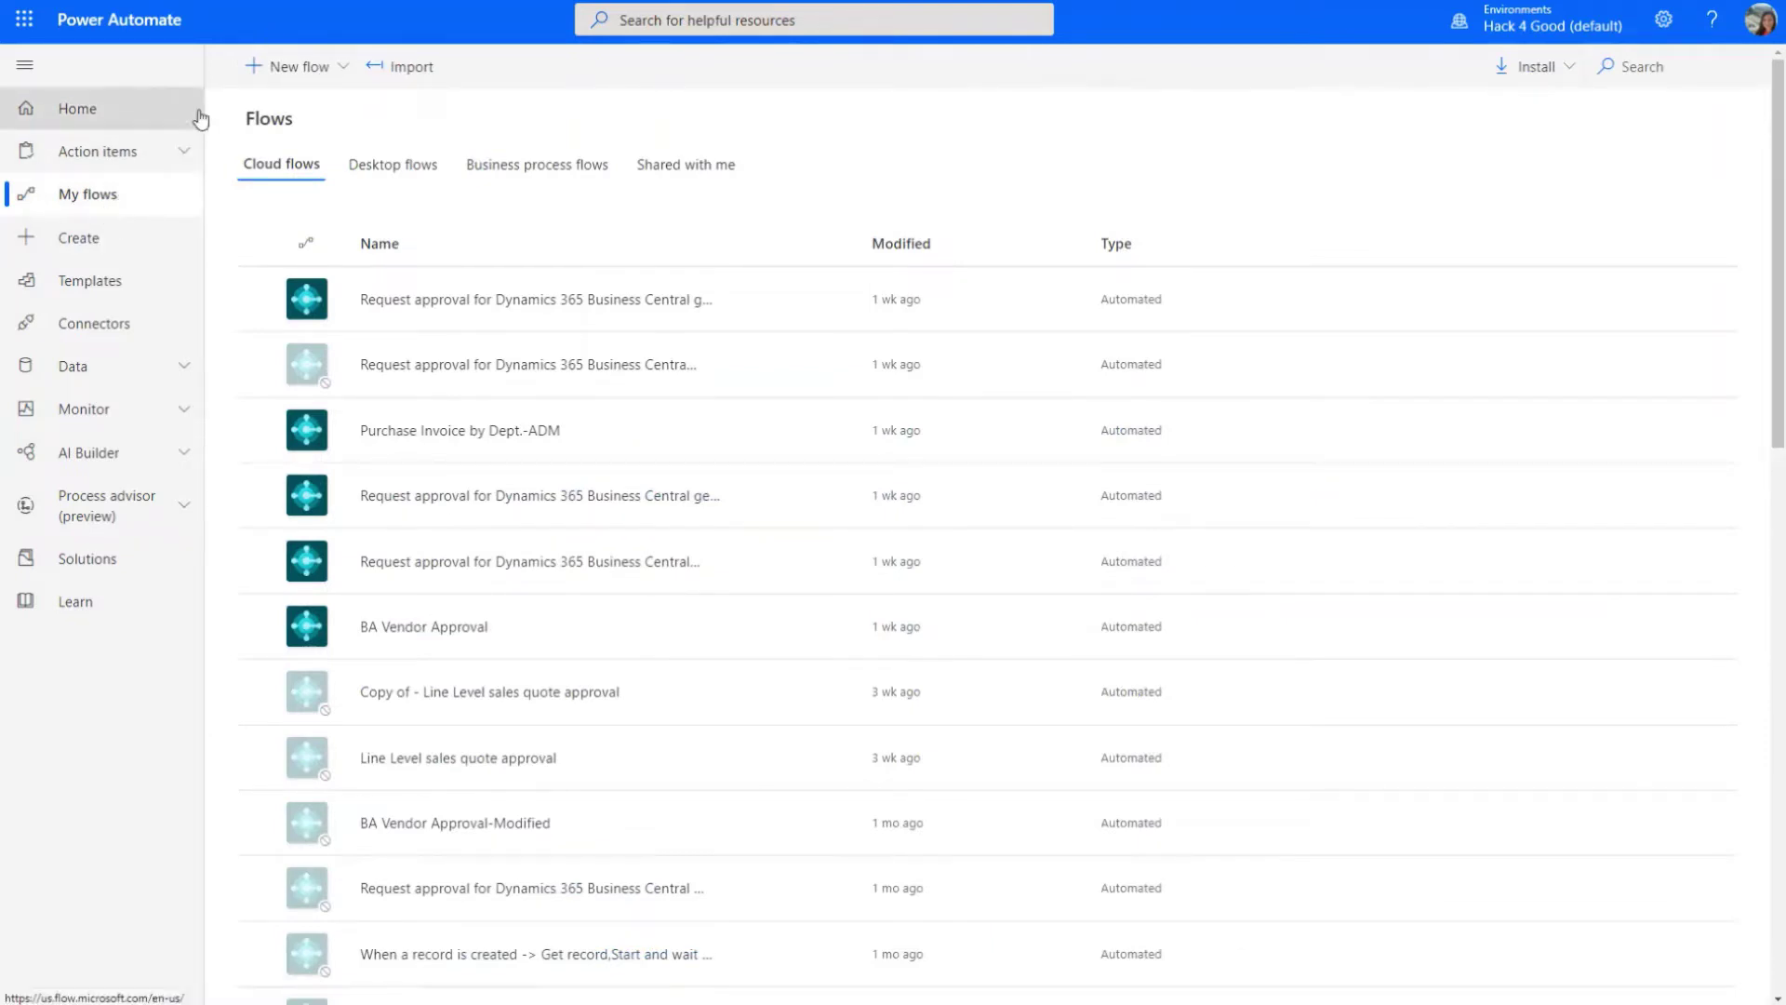
- Create a blank automated cloud flow with the Business Central trigger "When a purchase document approval is requested (preview)"
left_click(253, 67)
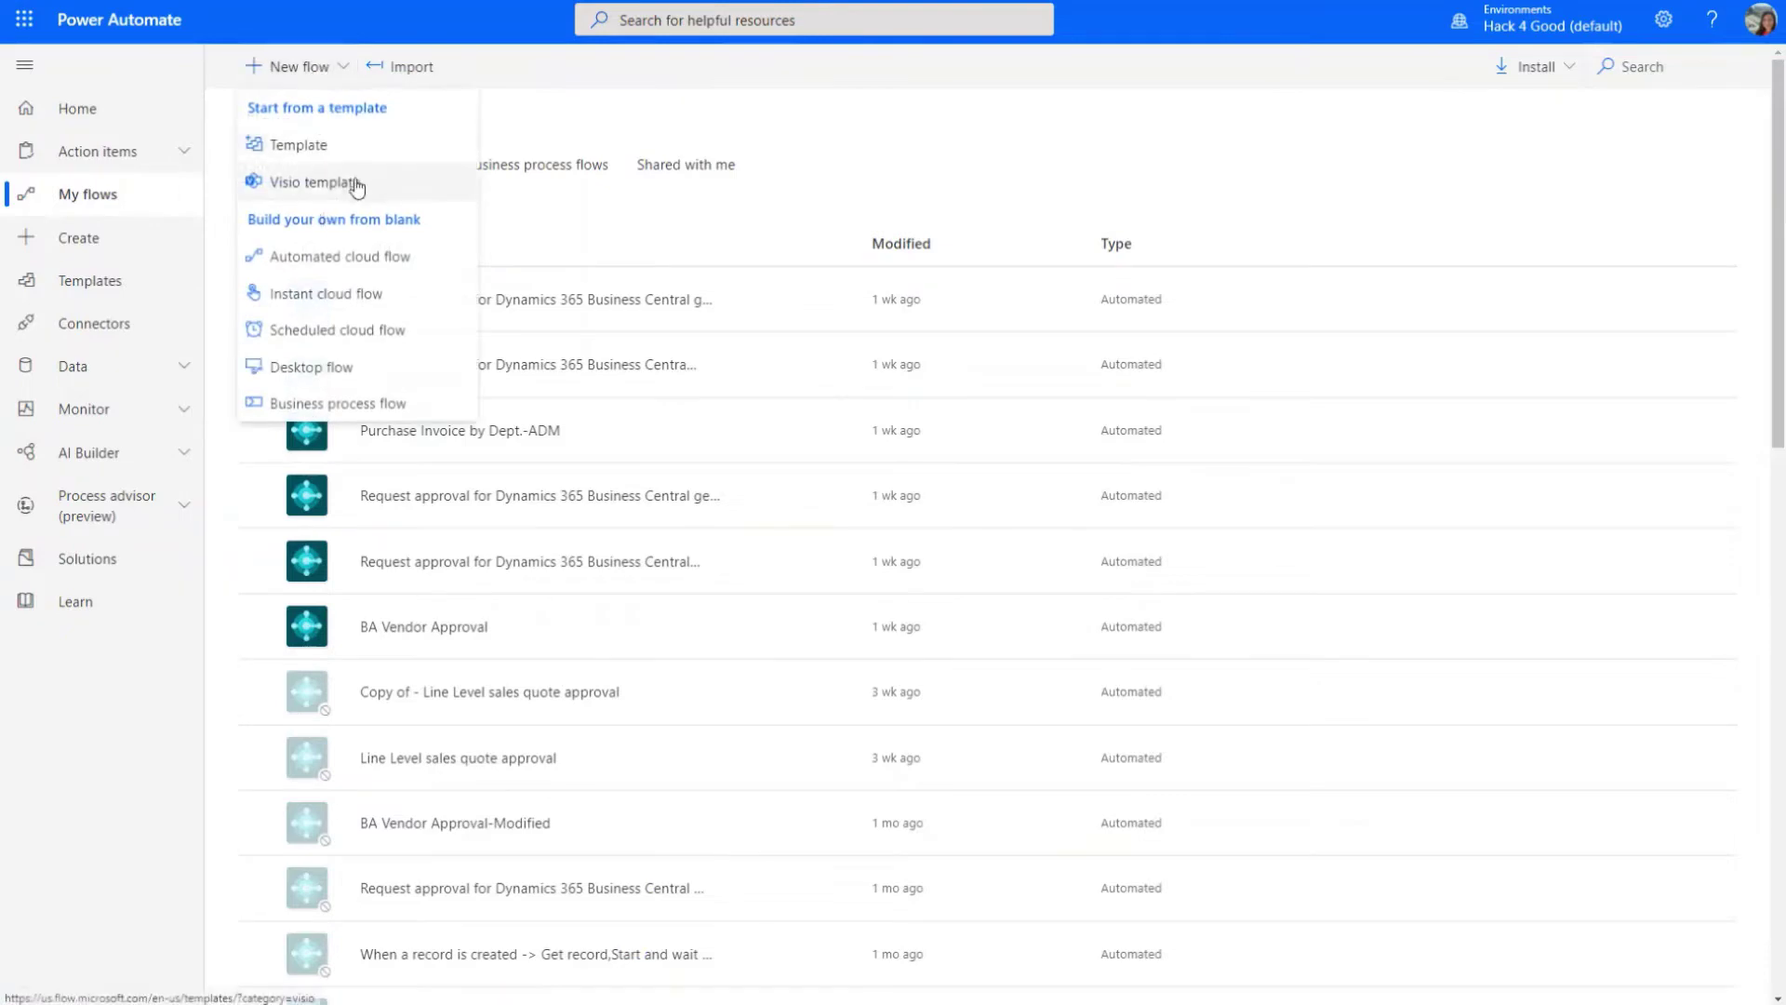
left_click(357, 268)
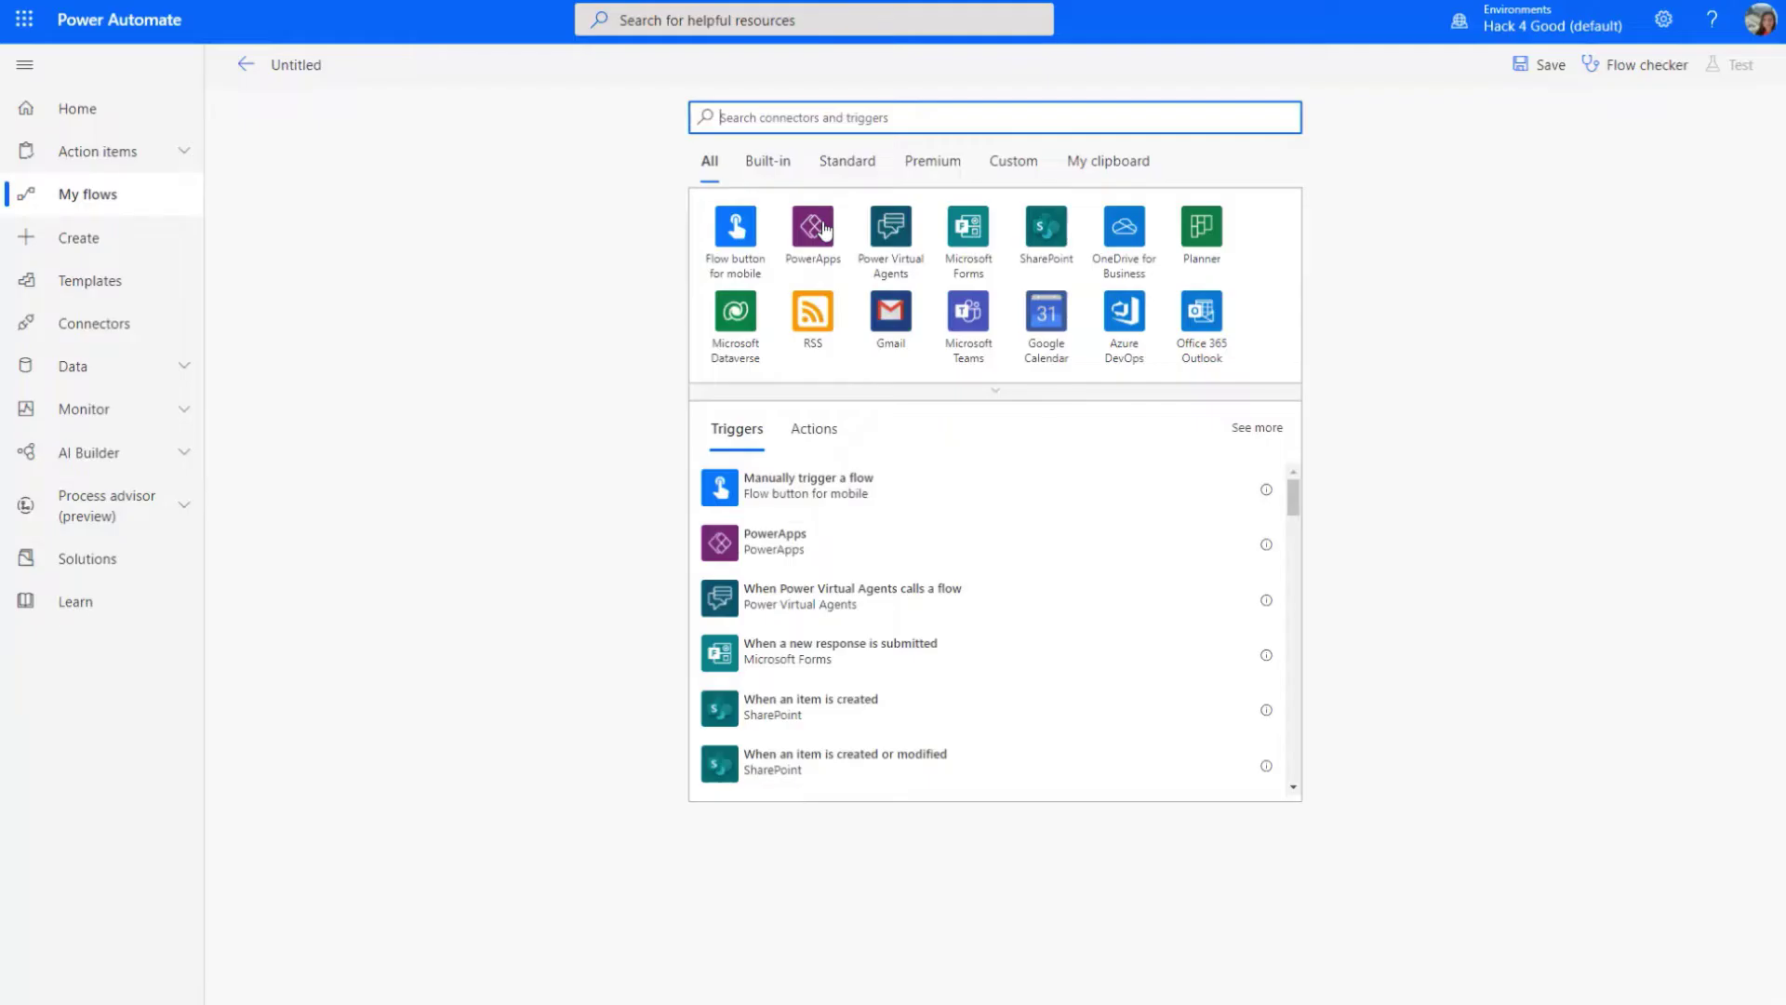
left_click(934, 162)
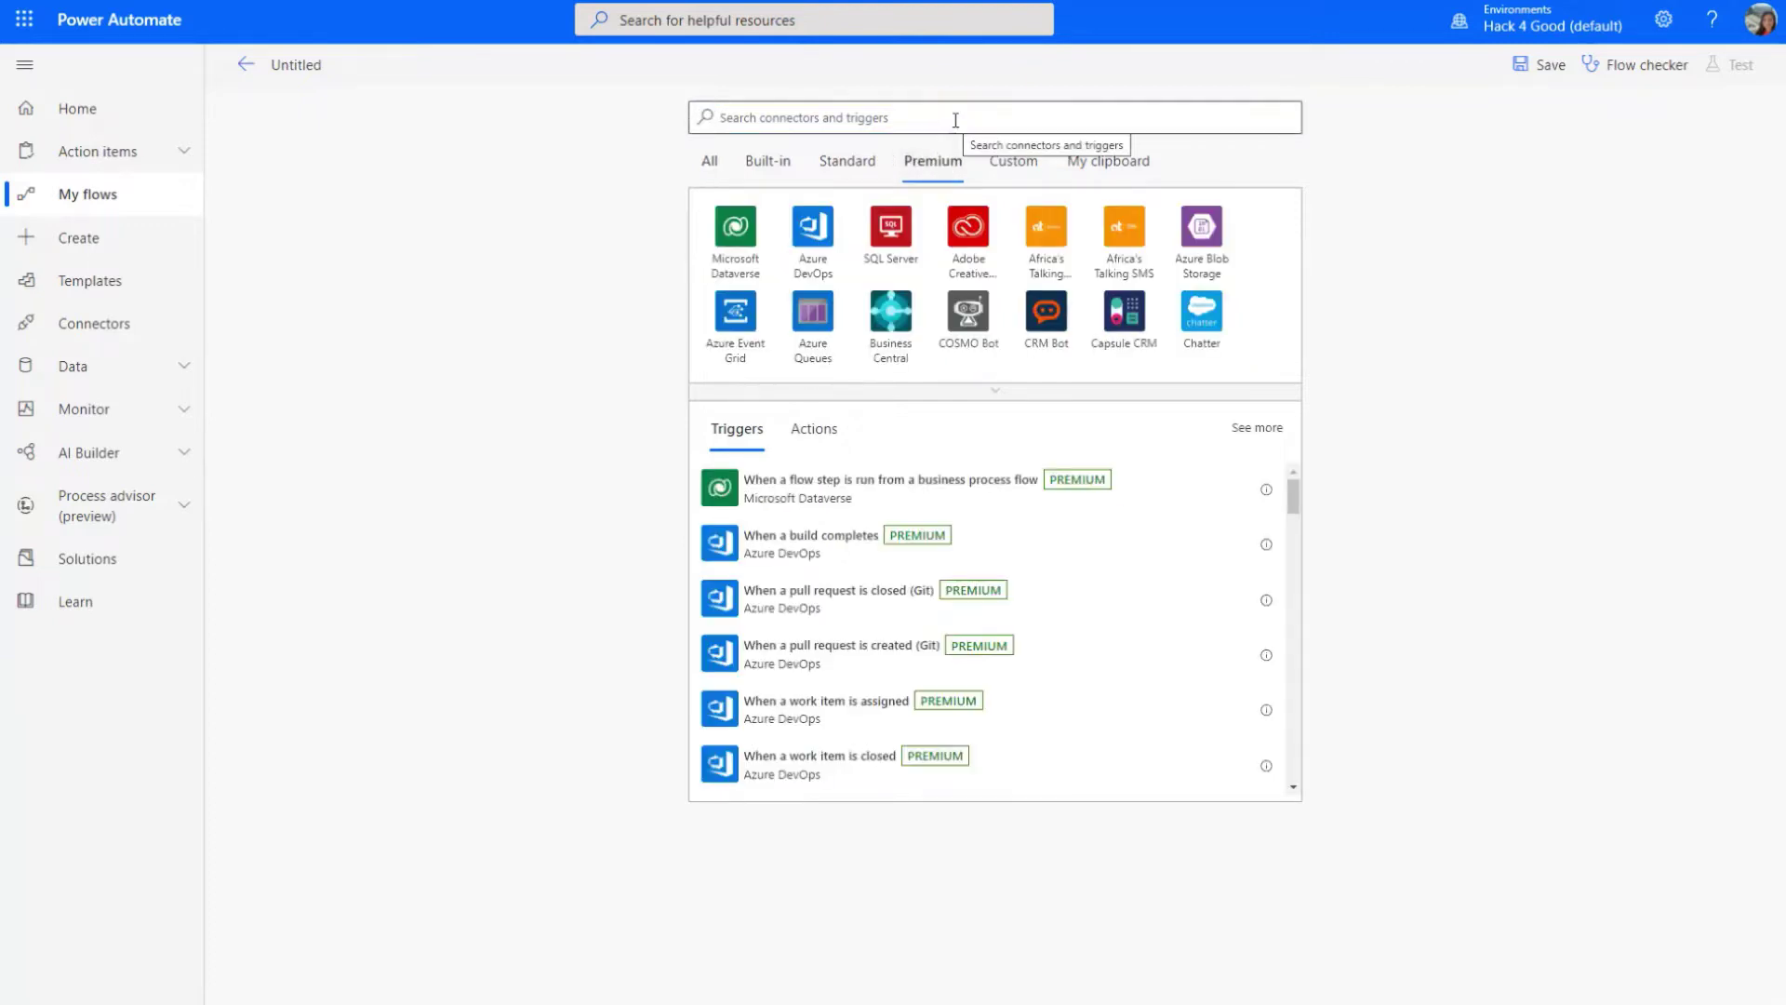
left_click(955, 120)
left_click(871, 336)
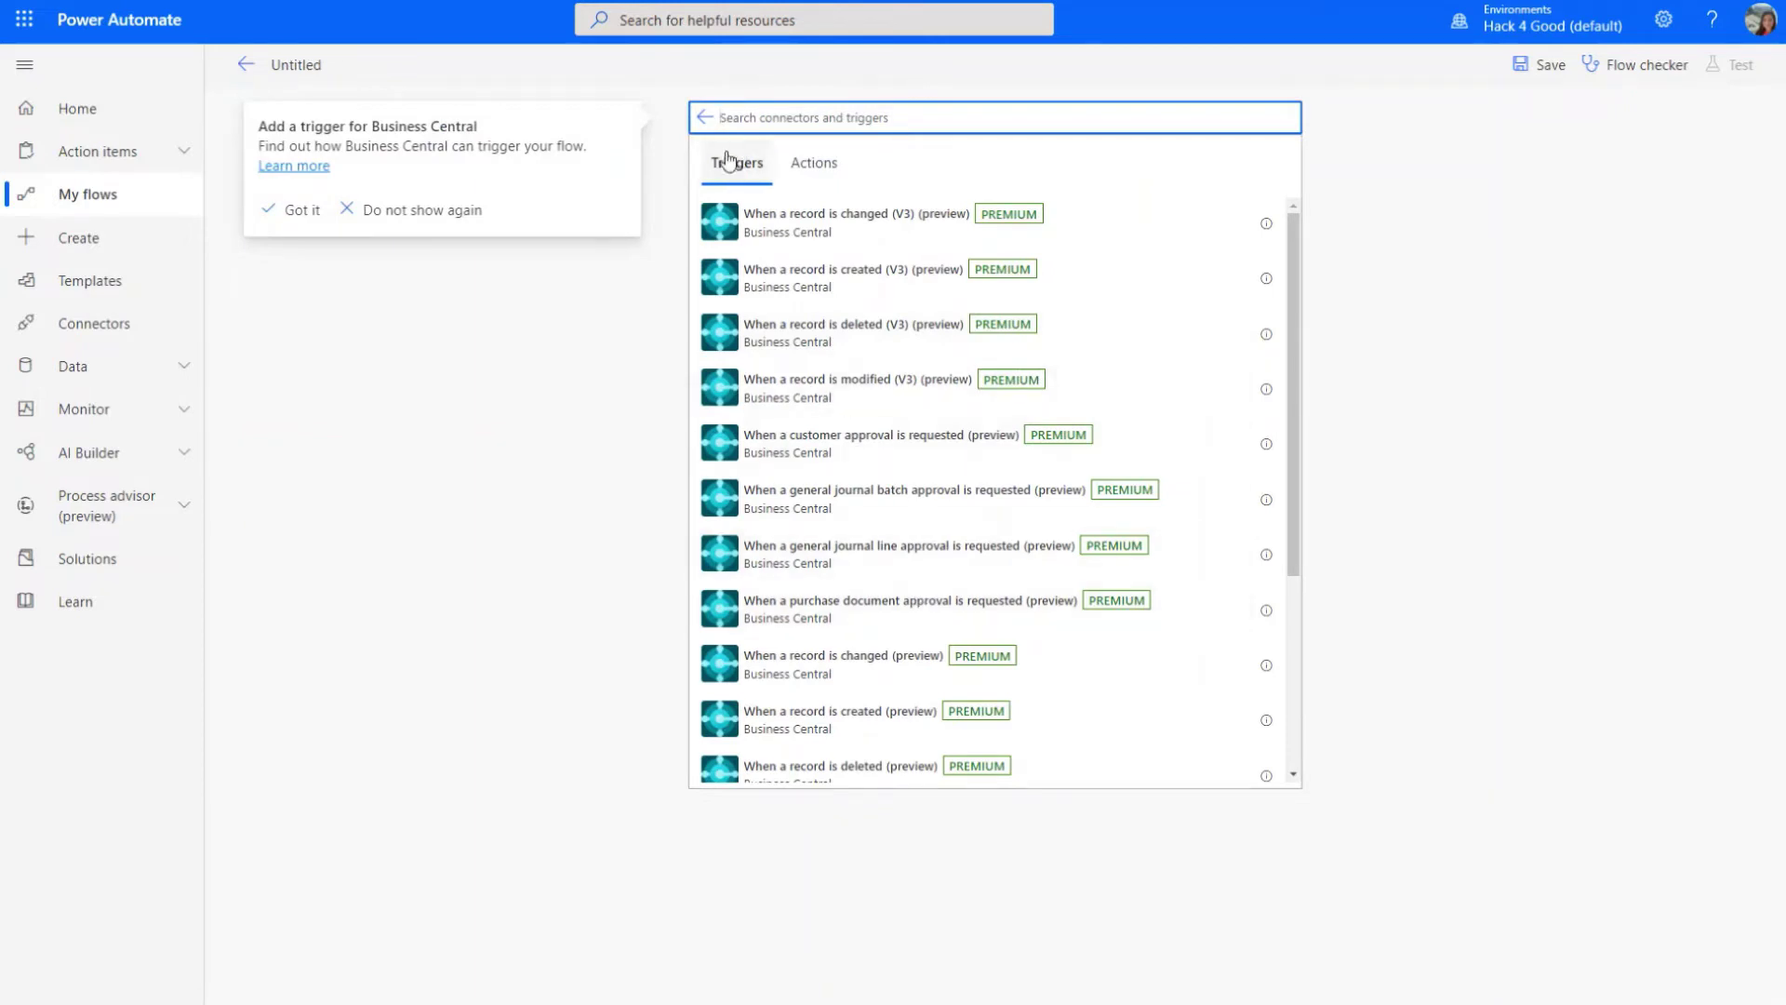
left_click(937, 618)
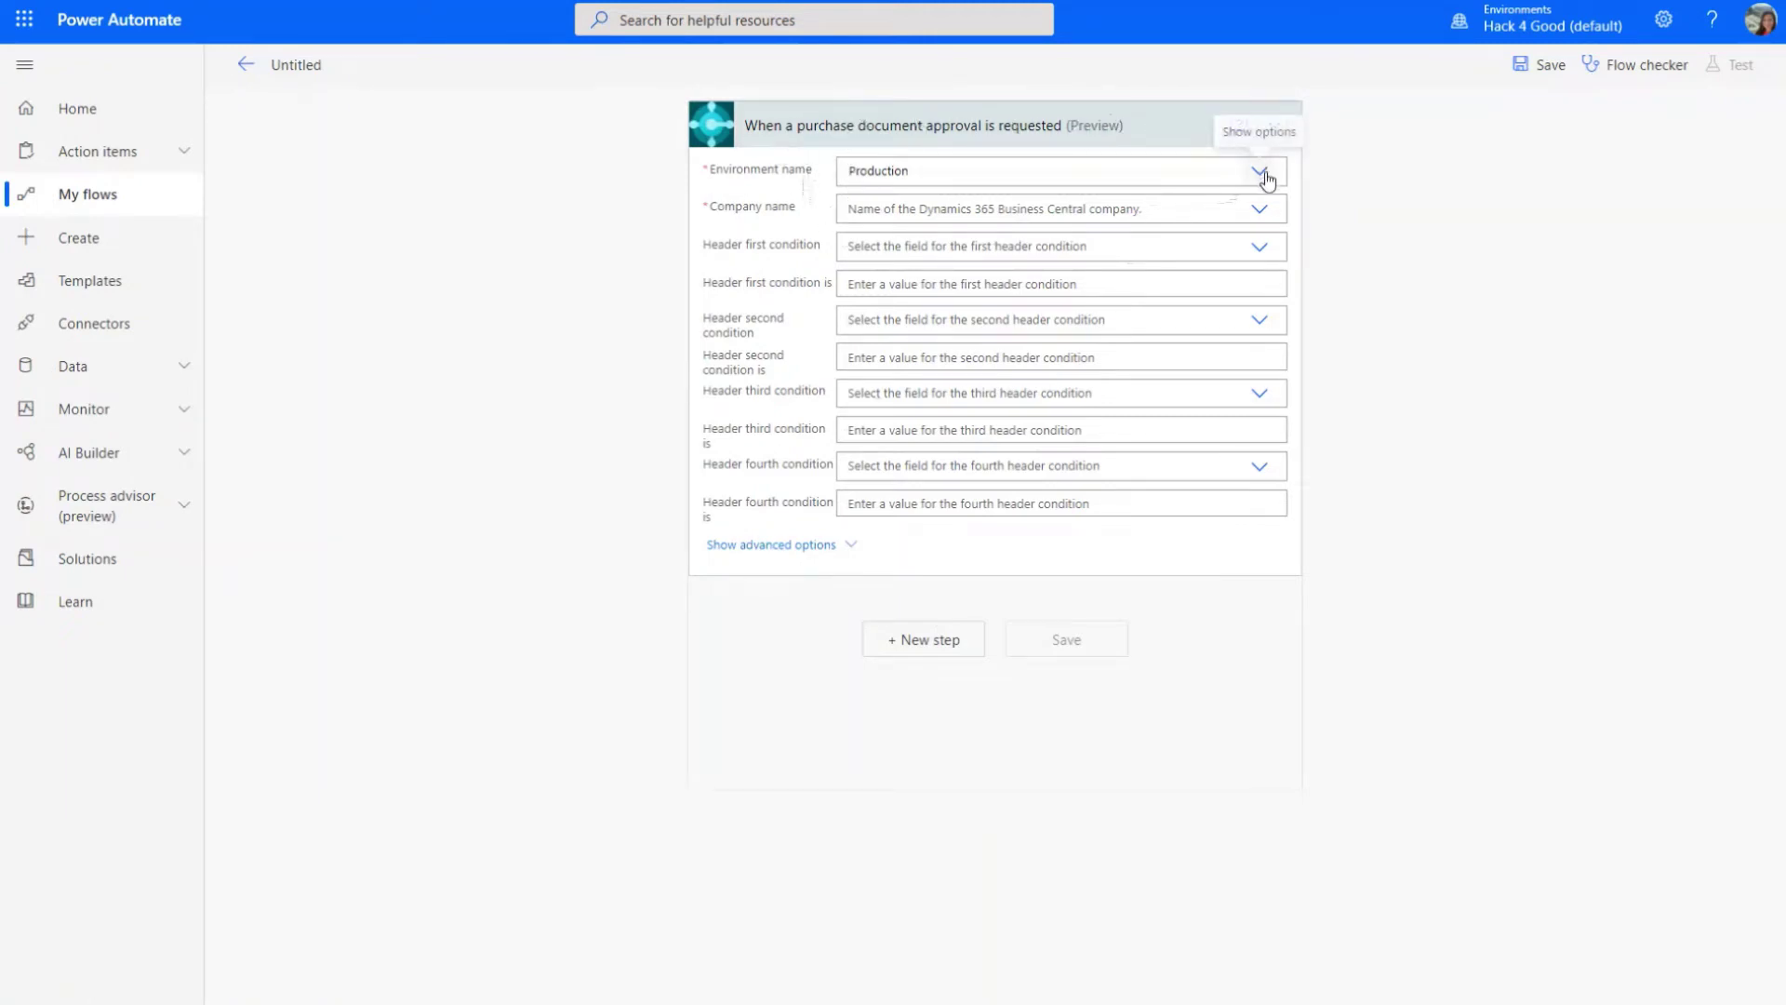
- Set the trigger's company to WM-Cronus (CRONUS USA, Inc.) and its first header condition to DocumentType is Invoice
left_click(1261, 210)
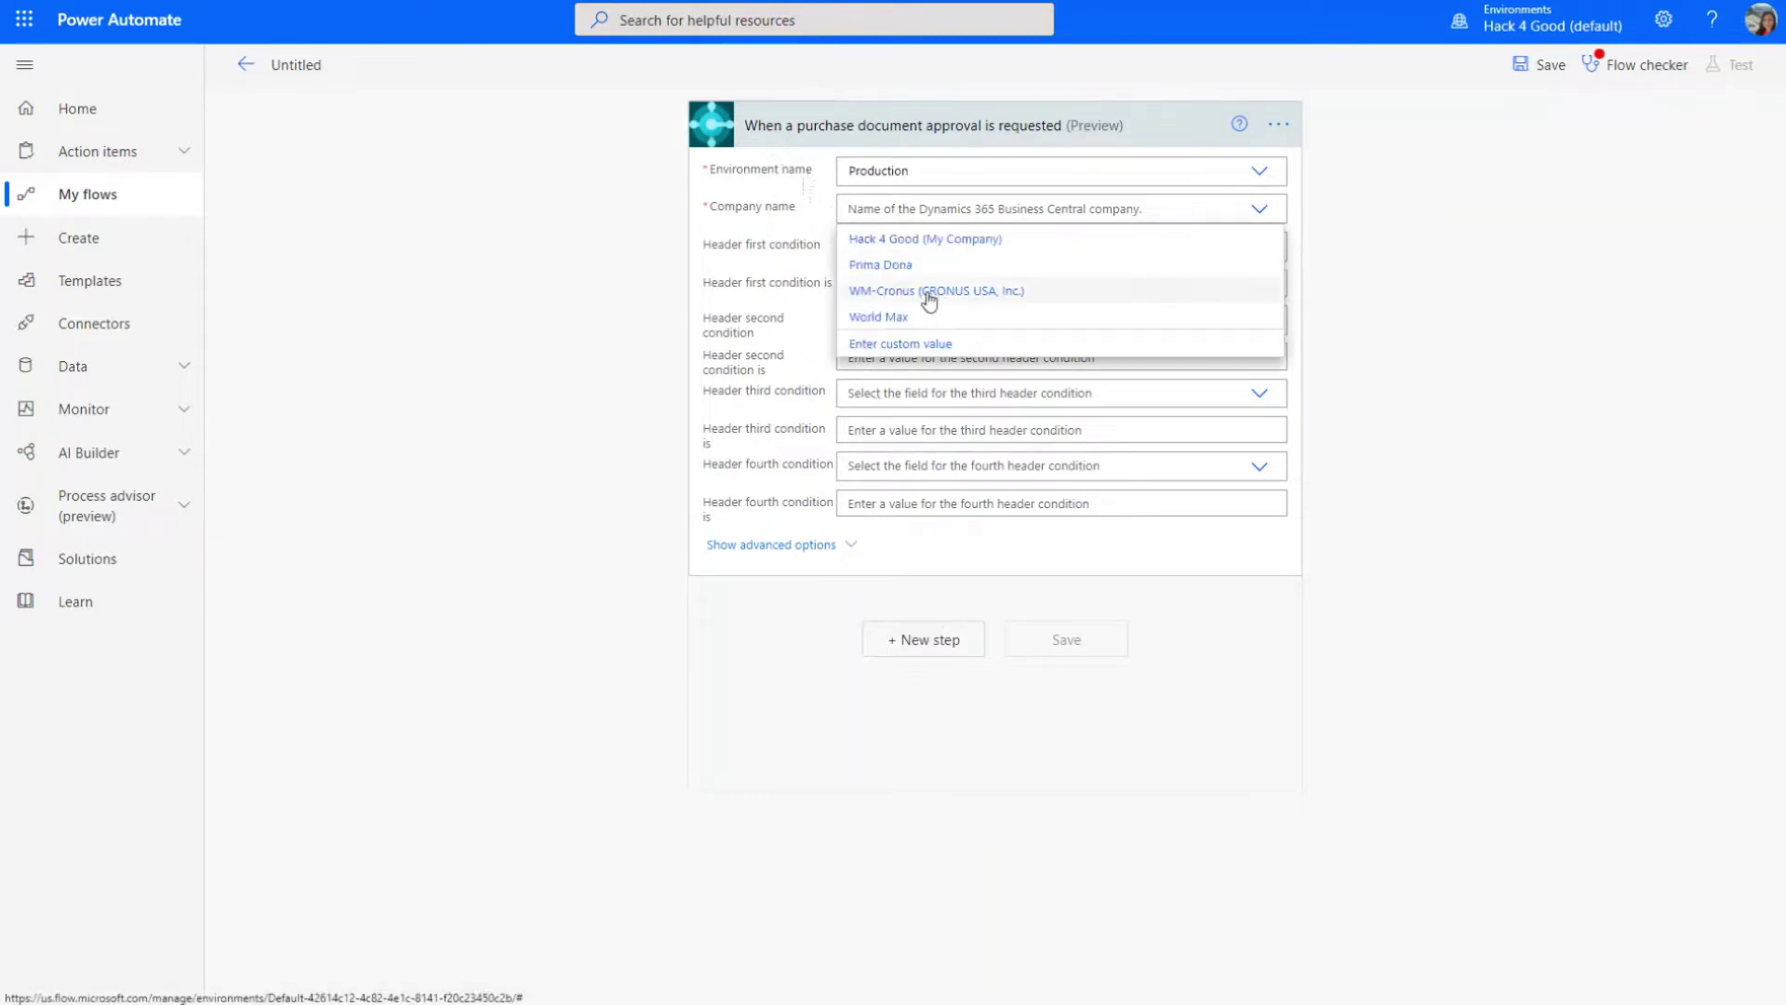
left_click(929, 293)
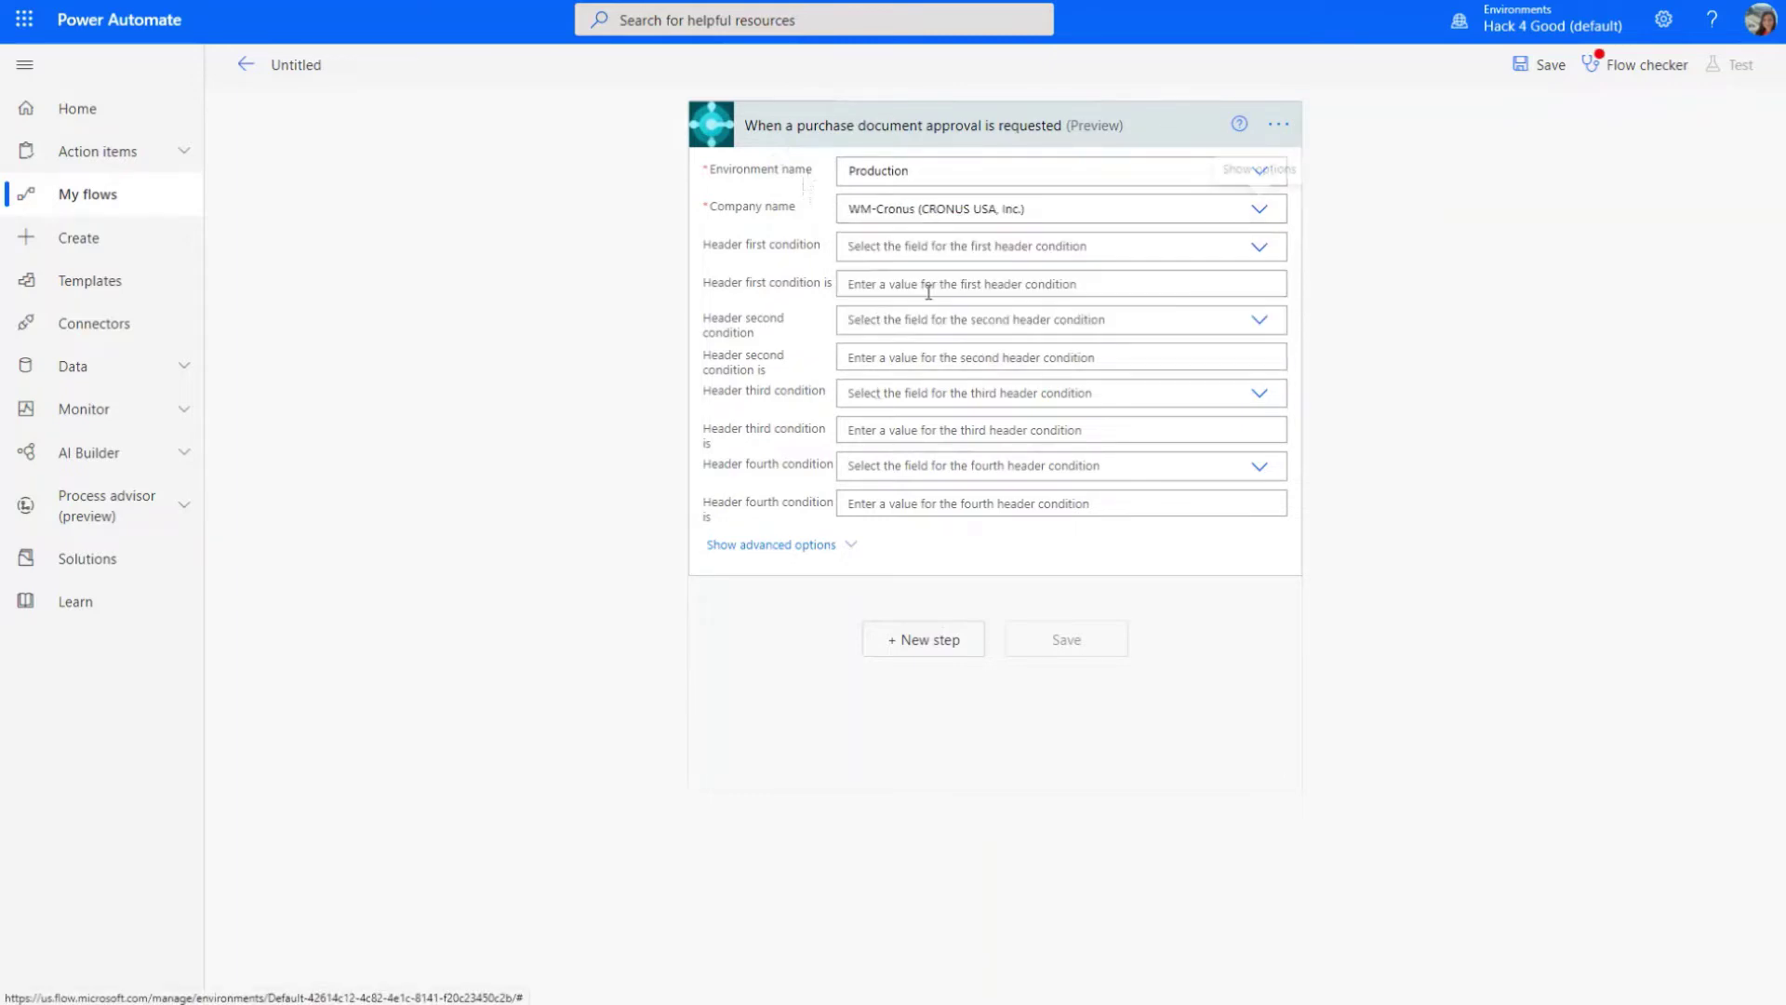
left_click(1258, 249)
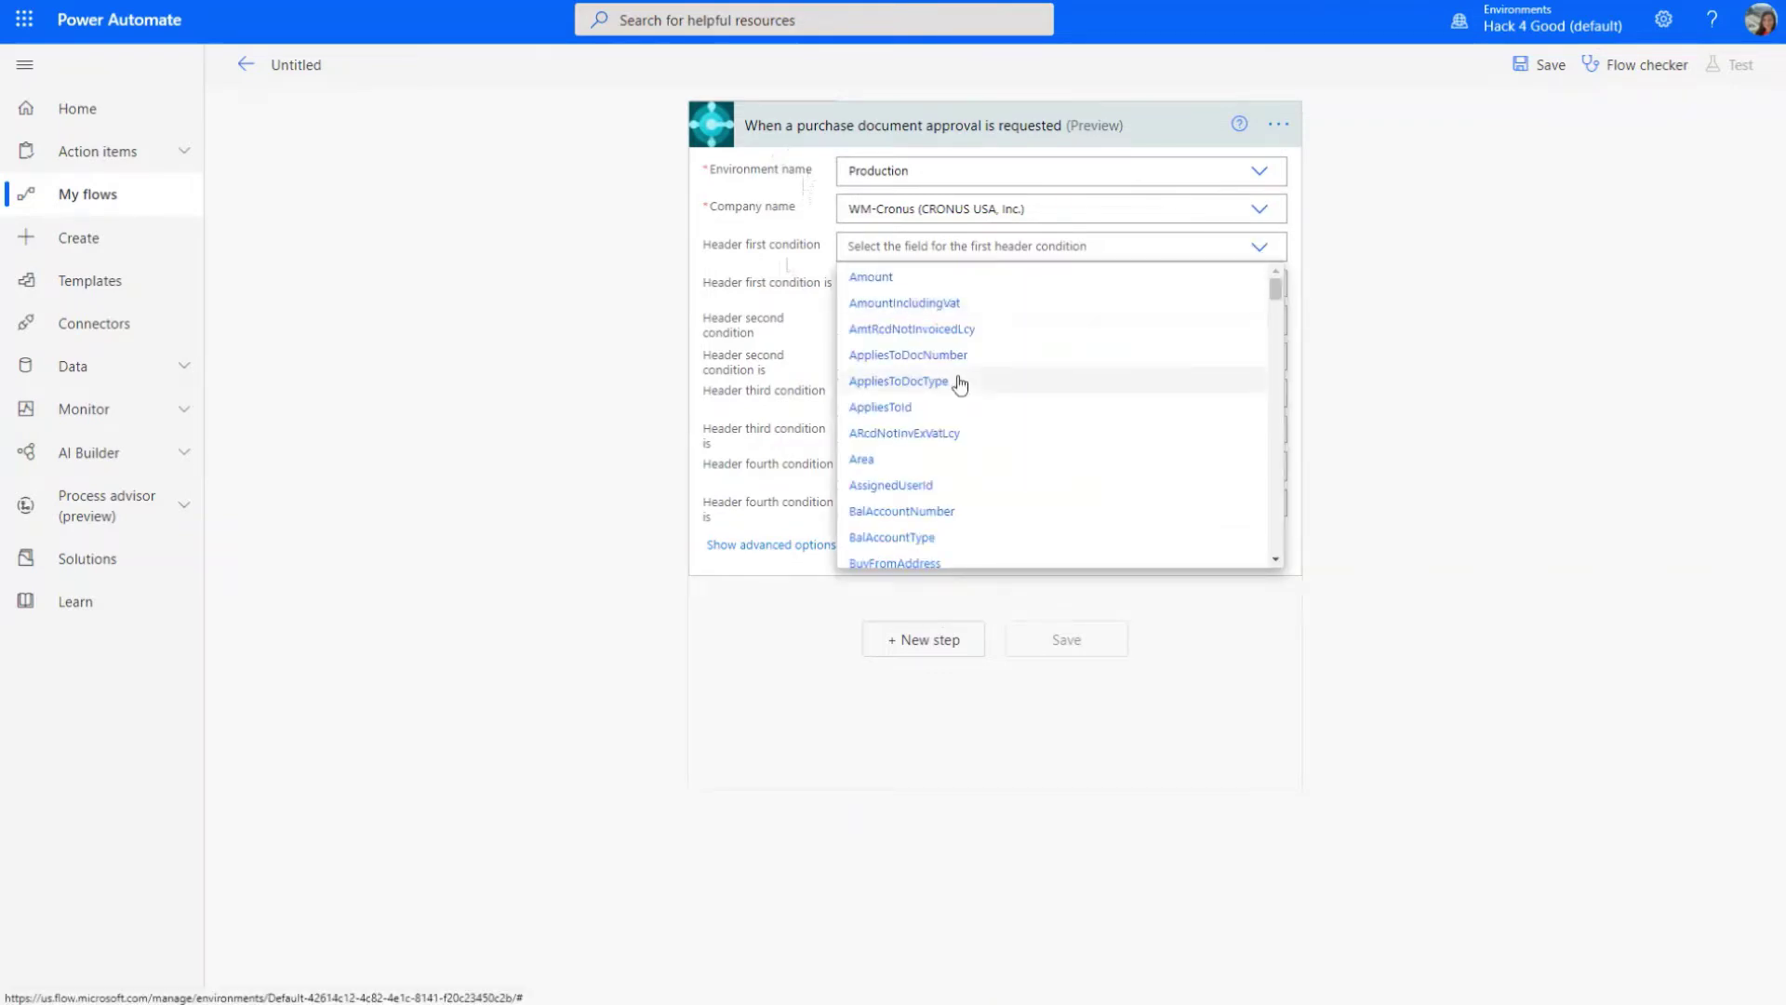
scroll(959, 498, "down", 5)
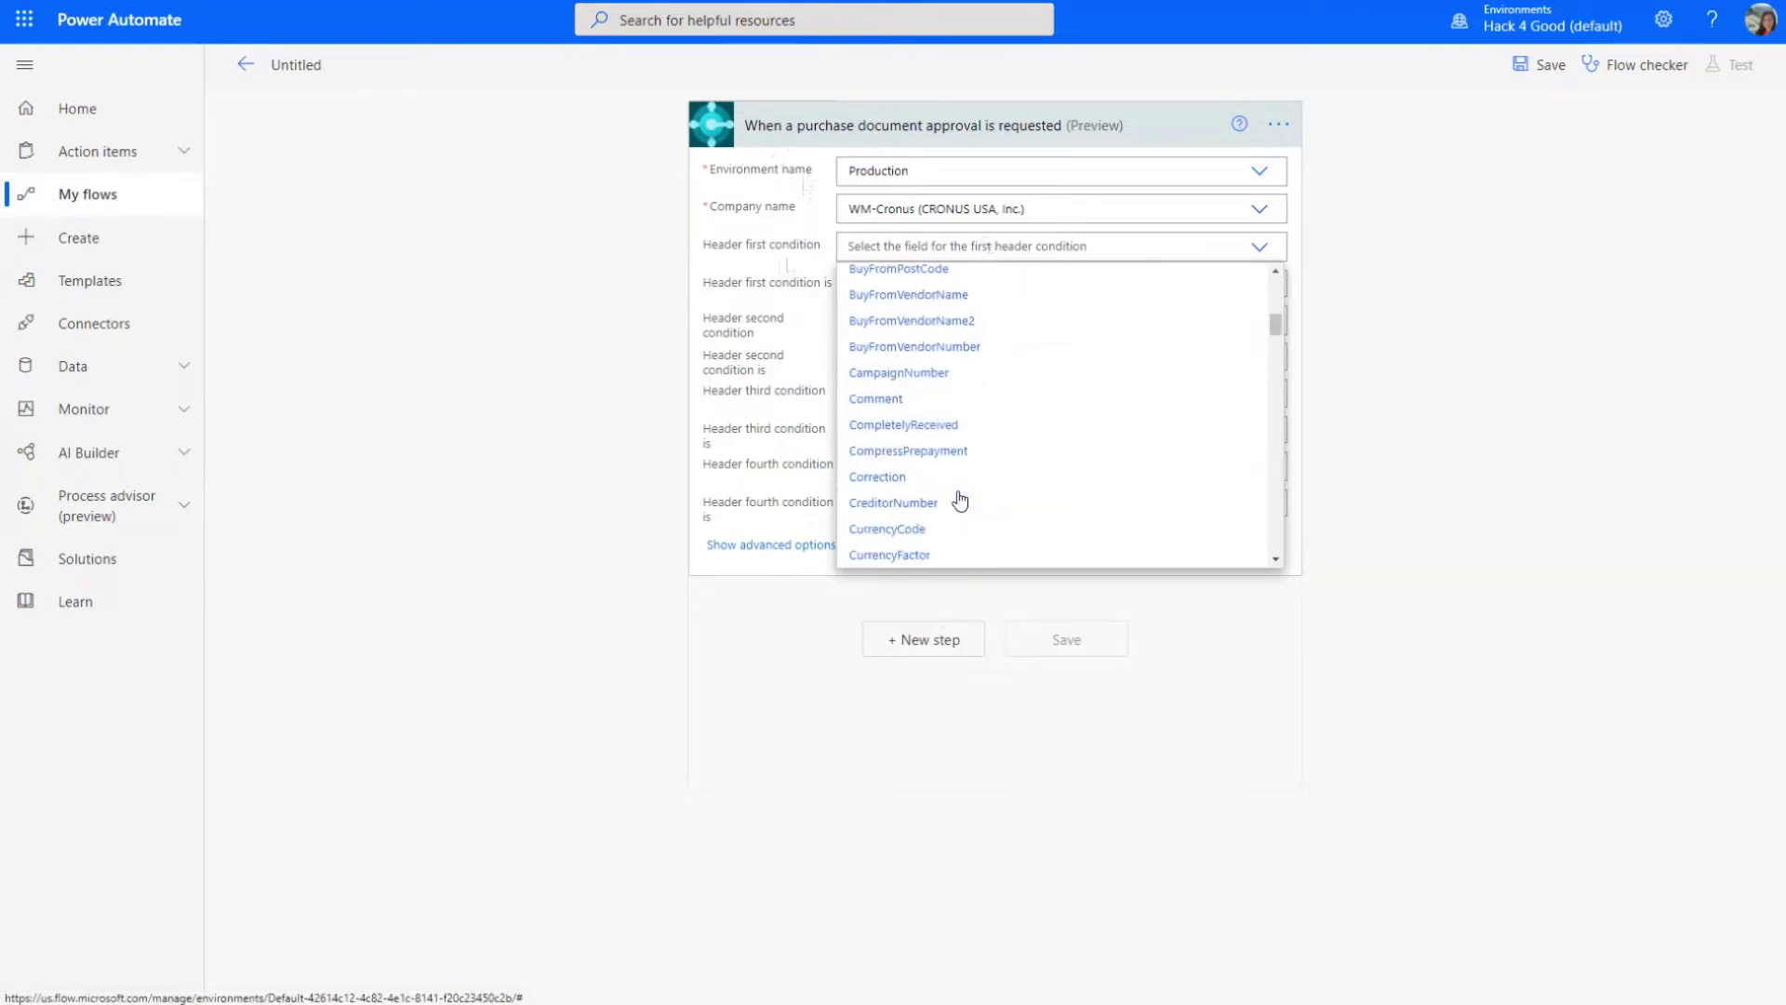
scroll(959, 499, "down", 5)
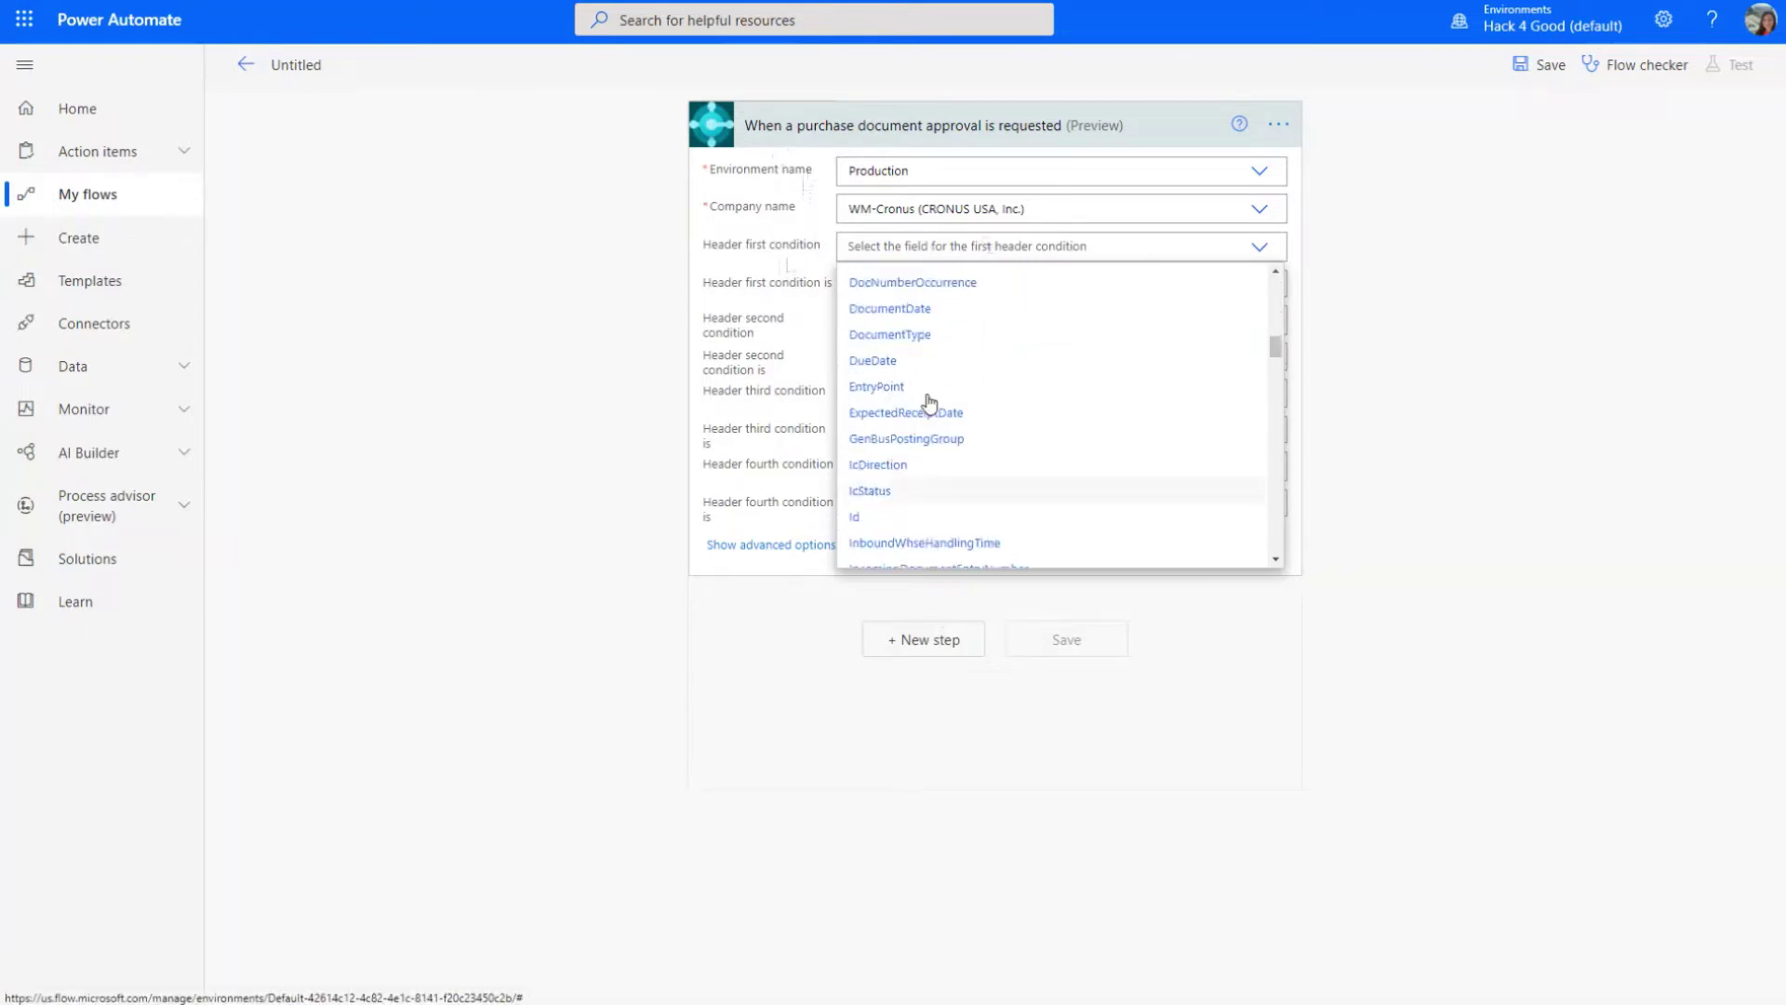
scroll(928, 401, "up", 1)
left_click(927, 388)
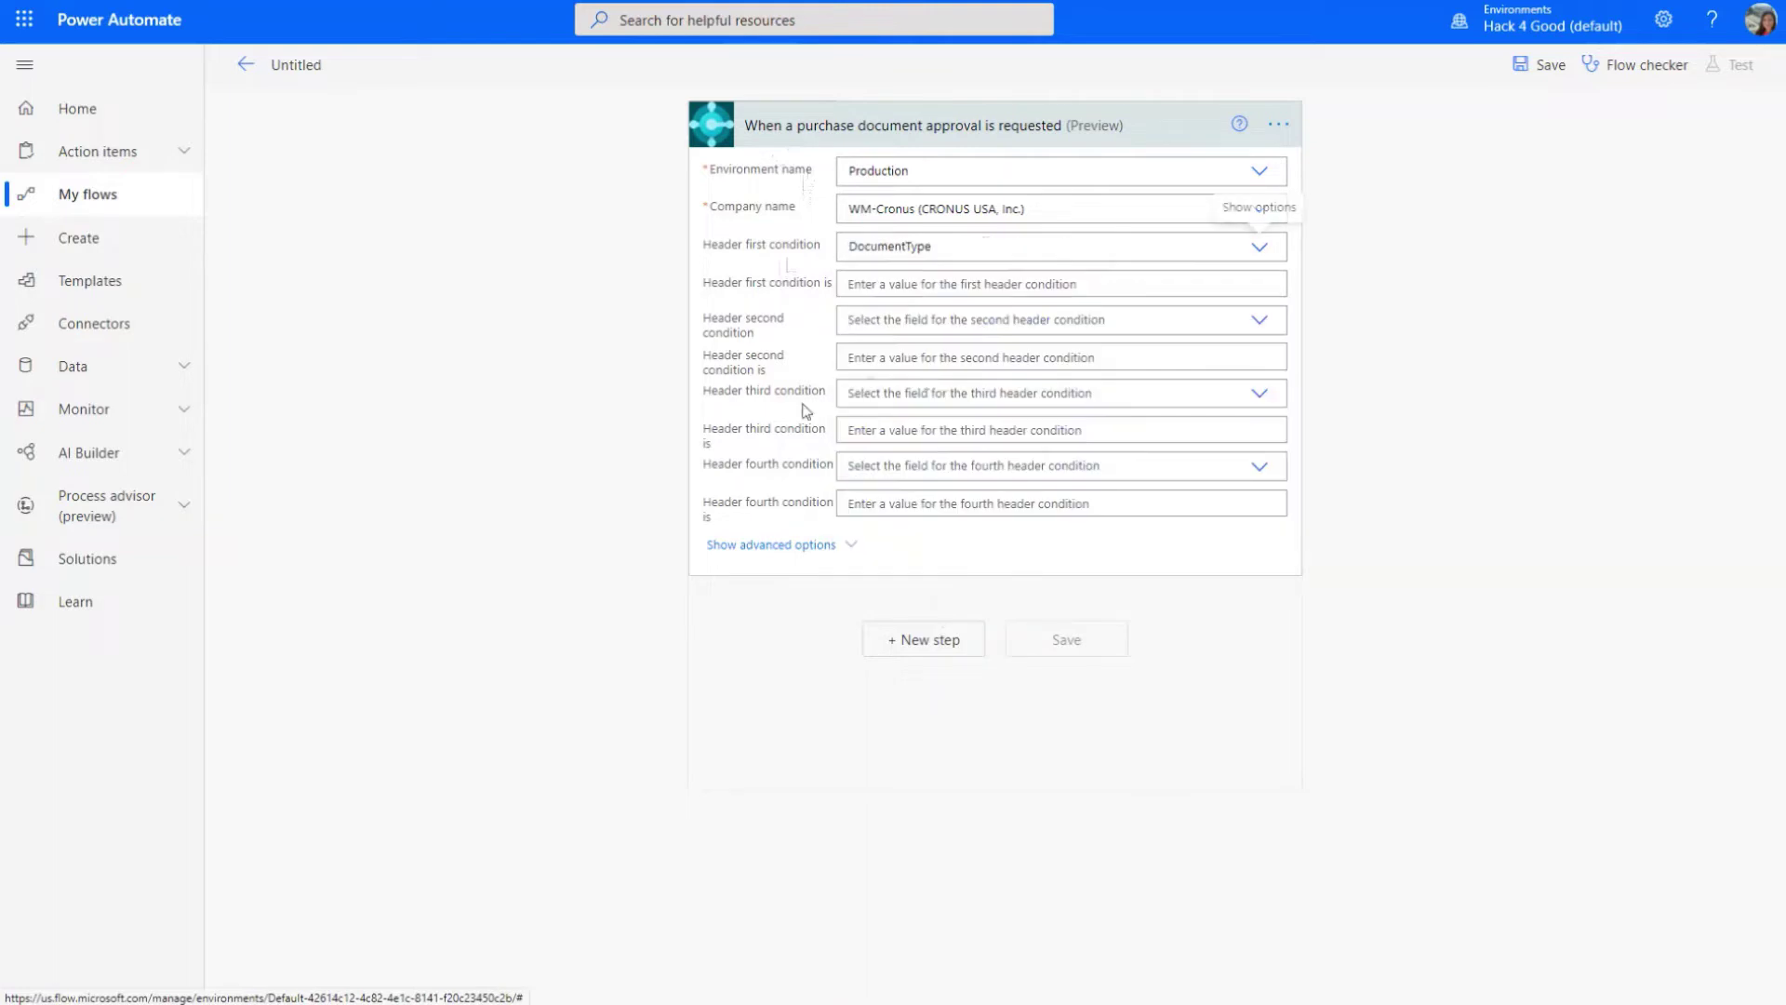
left_click(904, 283)
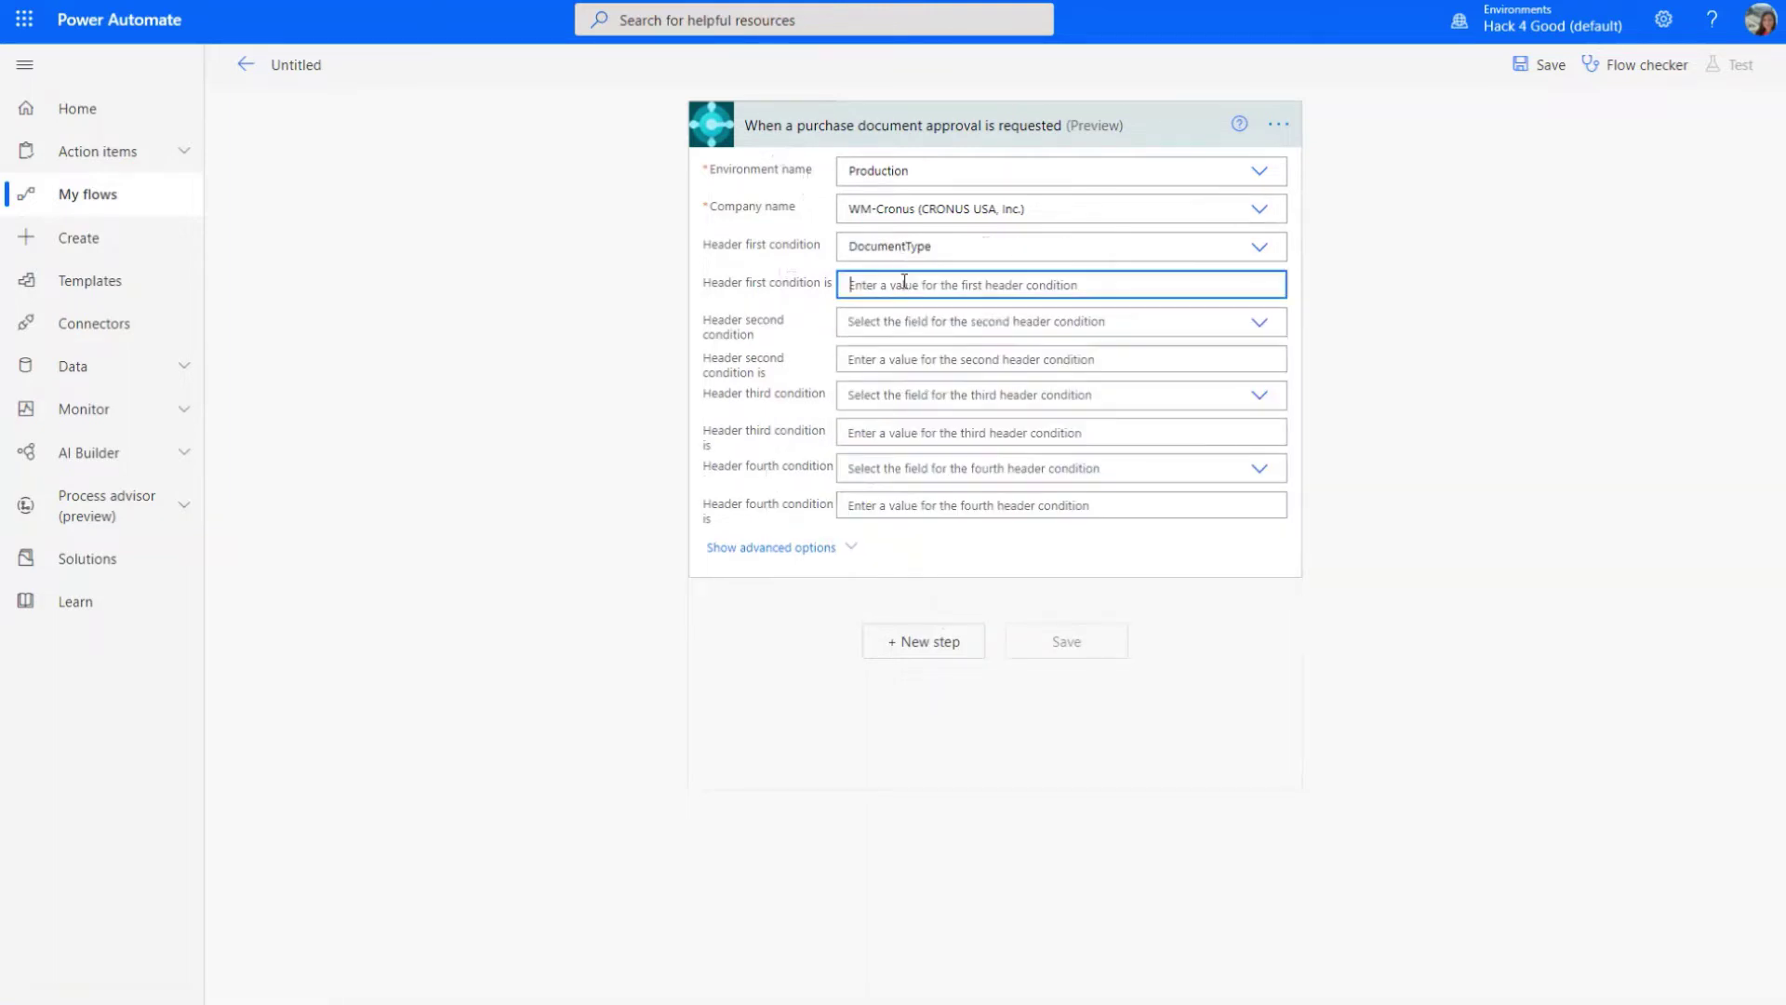
type("Invoice")
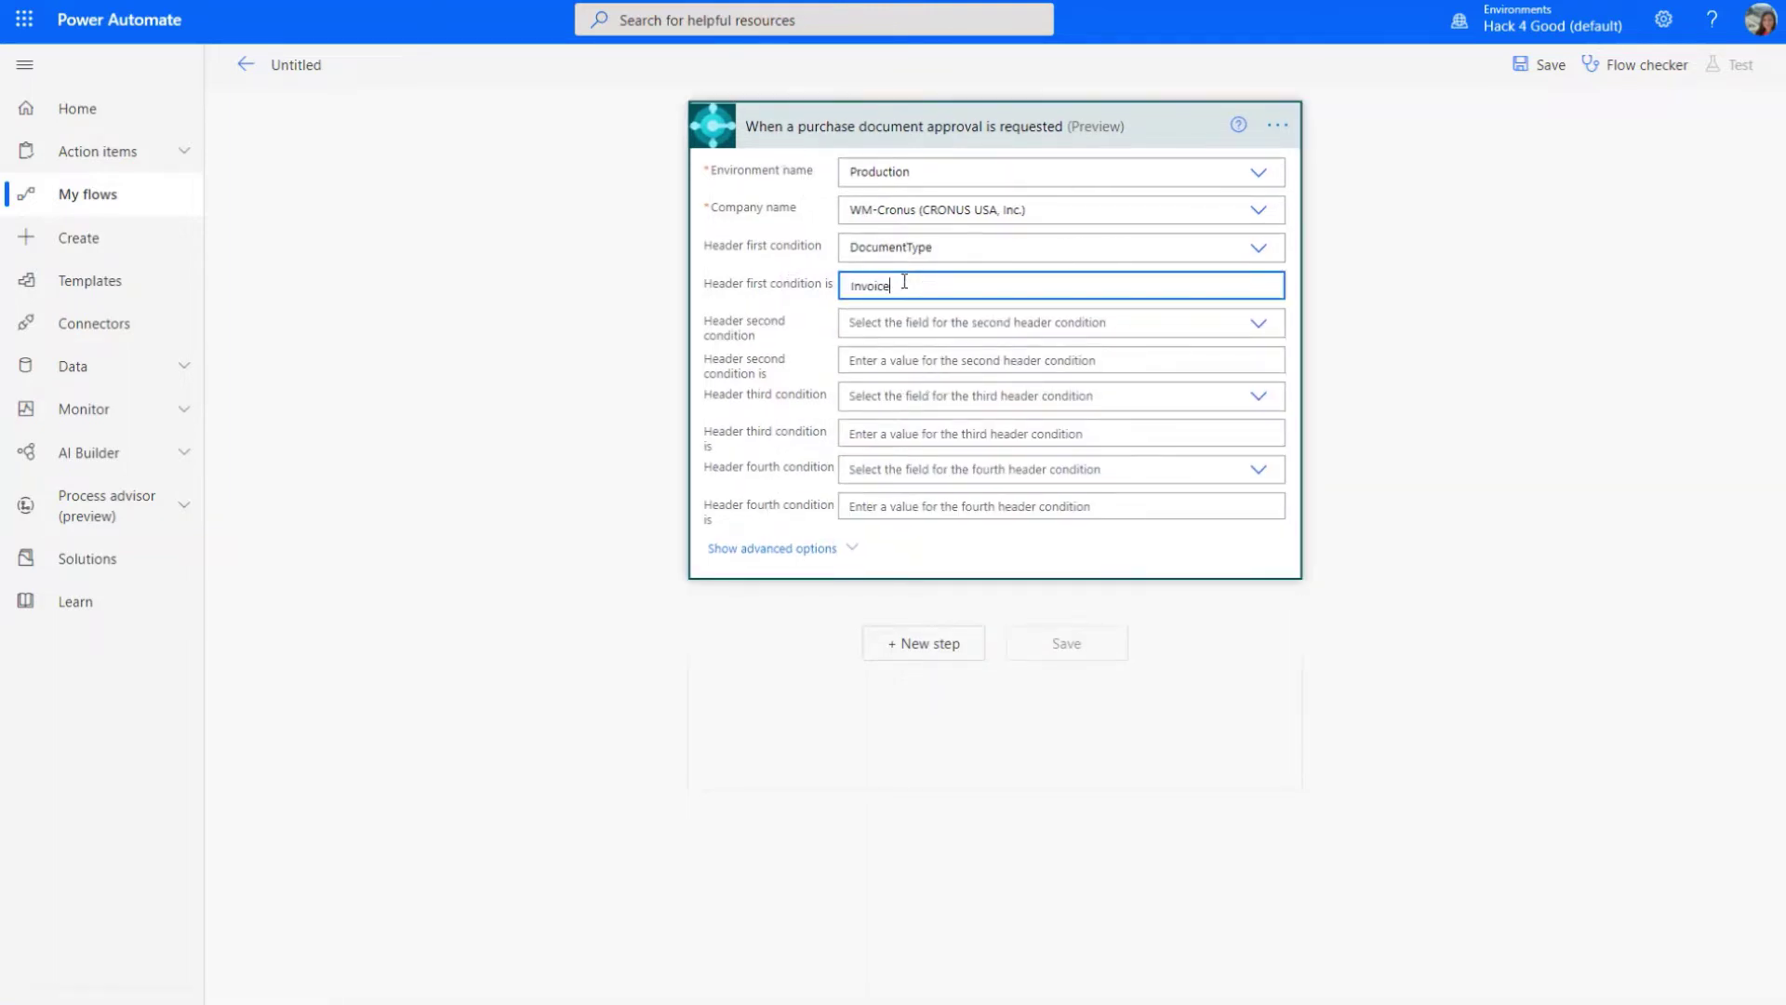
left_click(802, 550)
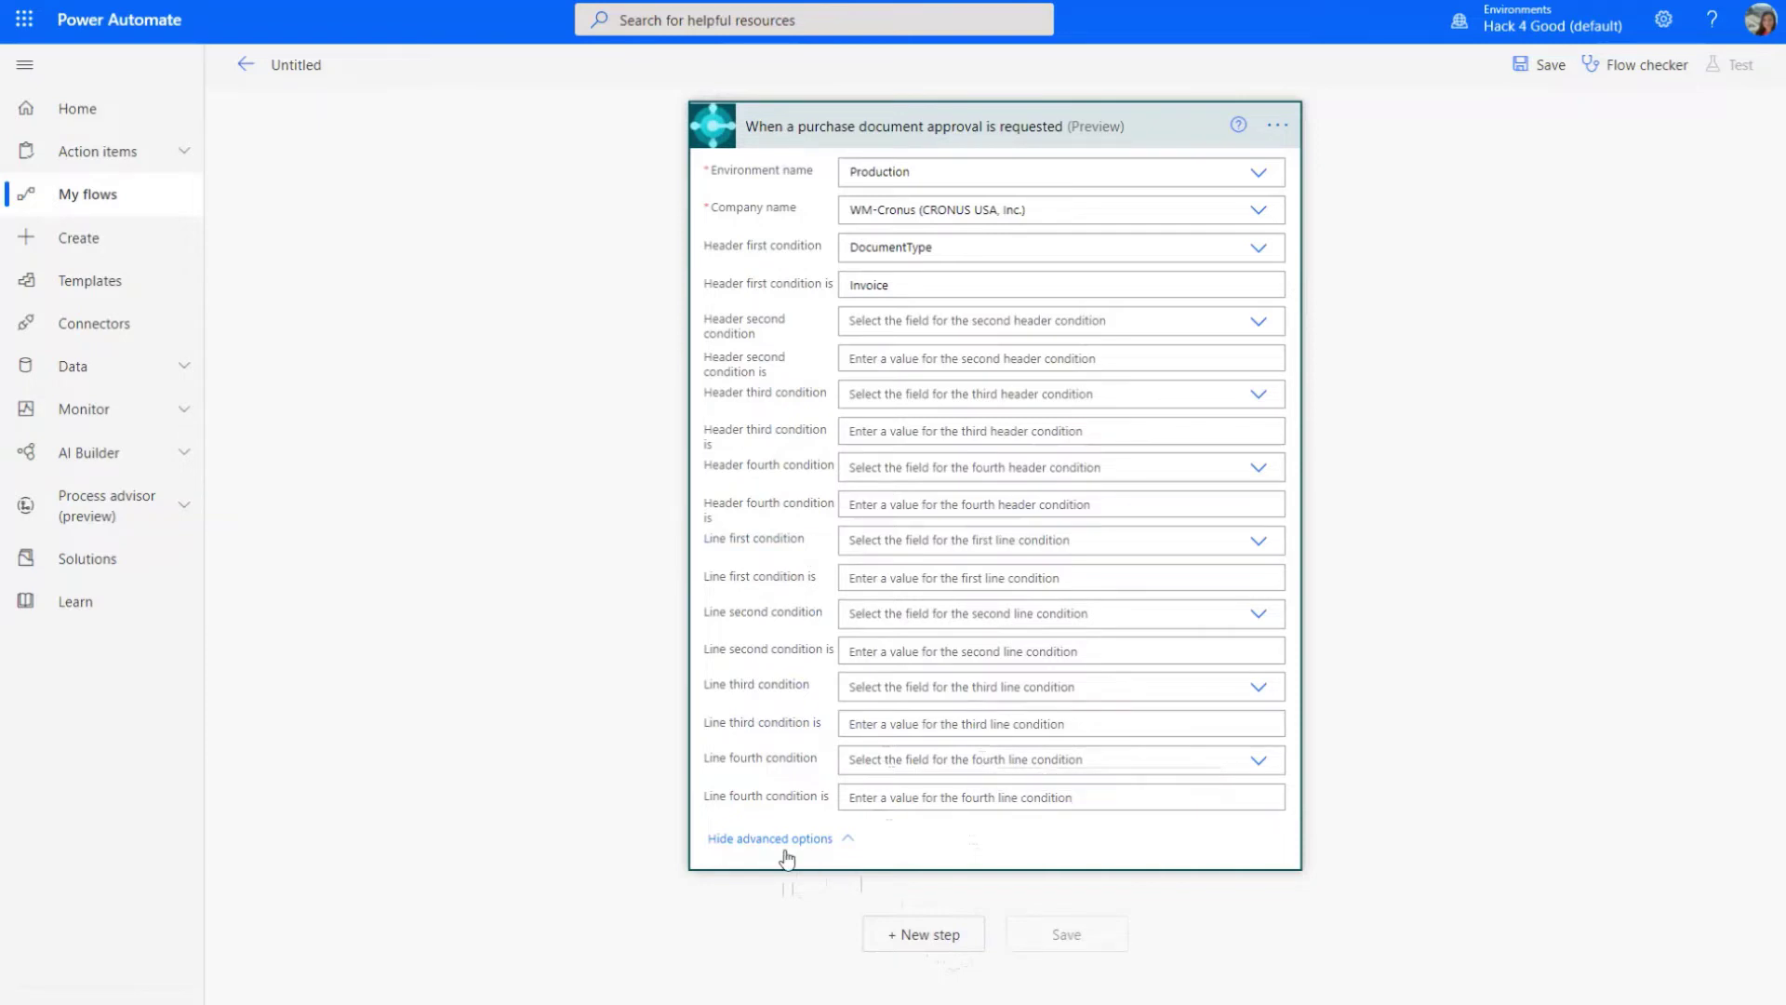
left_click(735, 838)
- Add a Business Central Get record (V3) action after the purchase document approval trigger
left_click(926, 643)
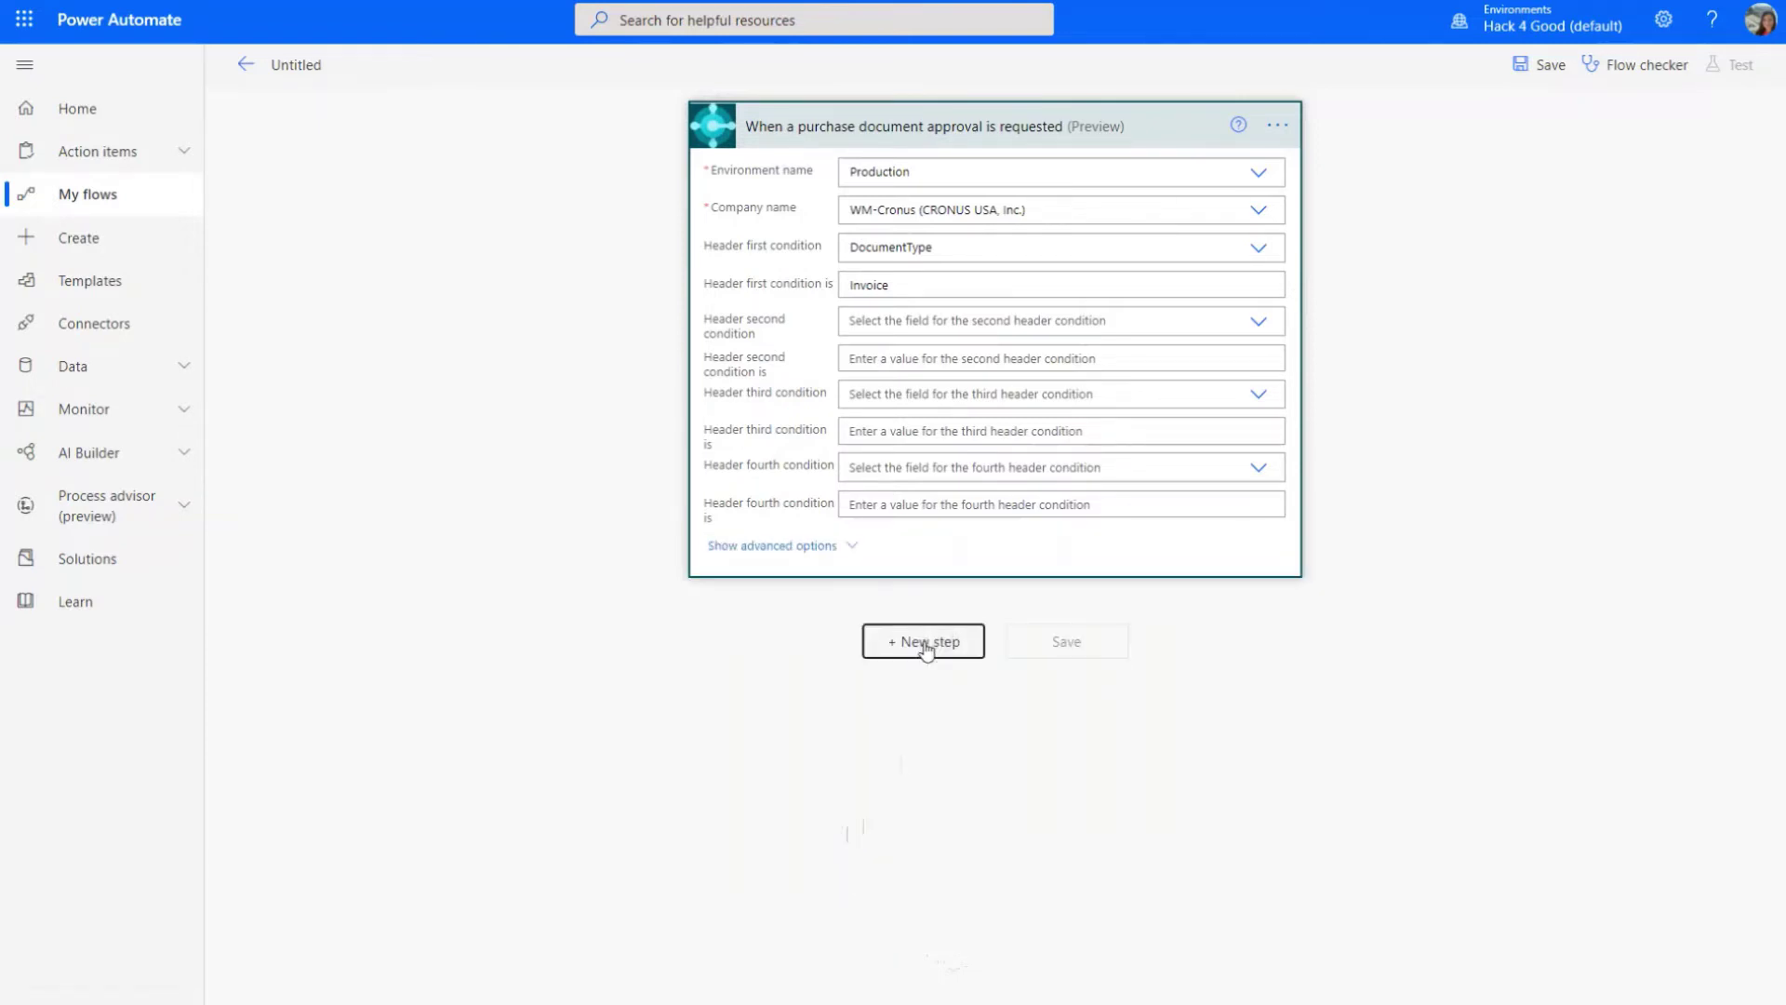
type("execute")
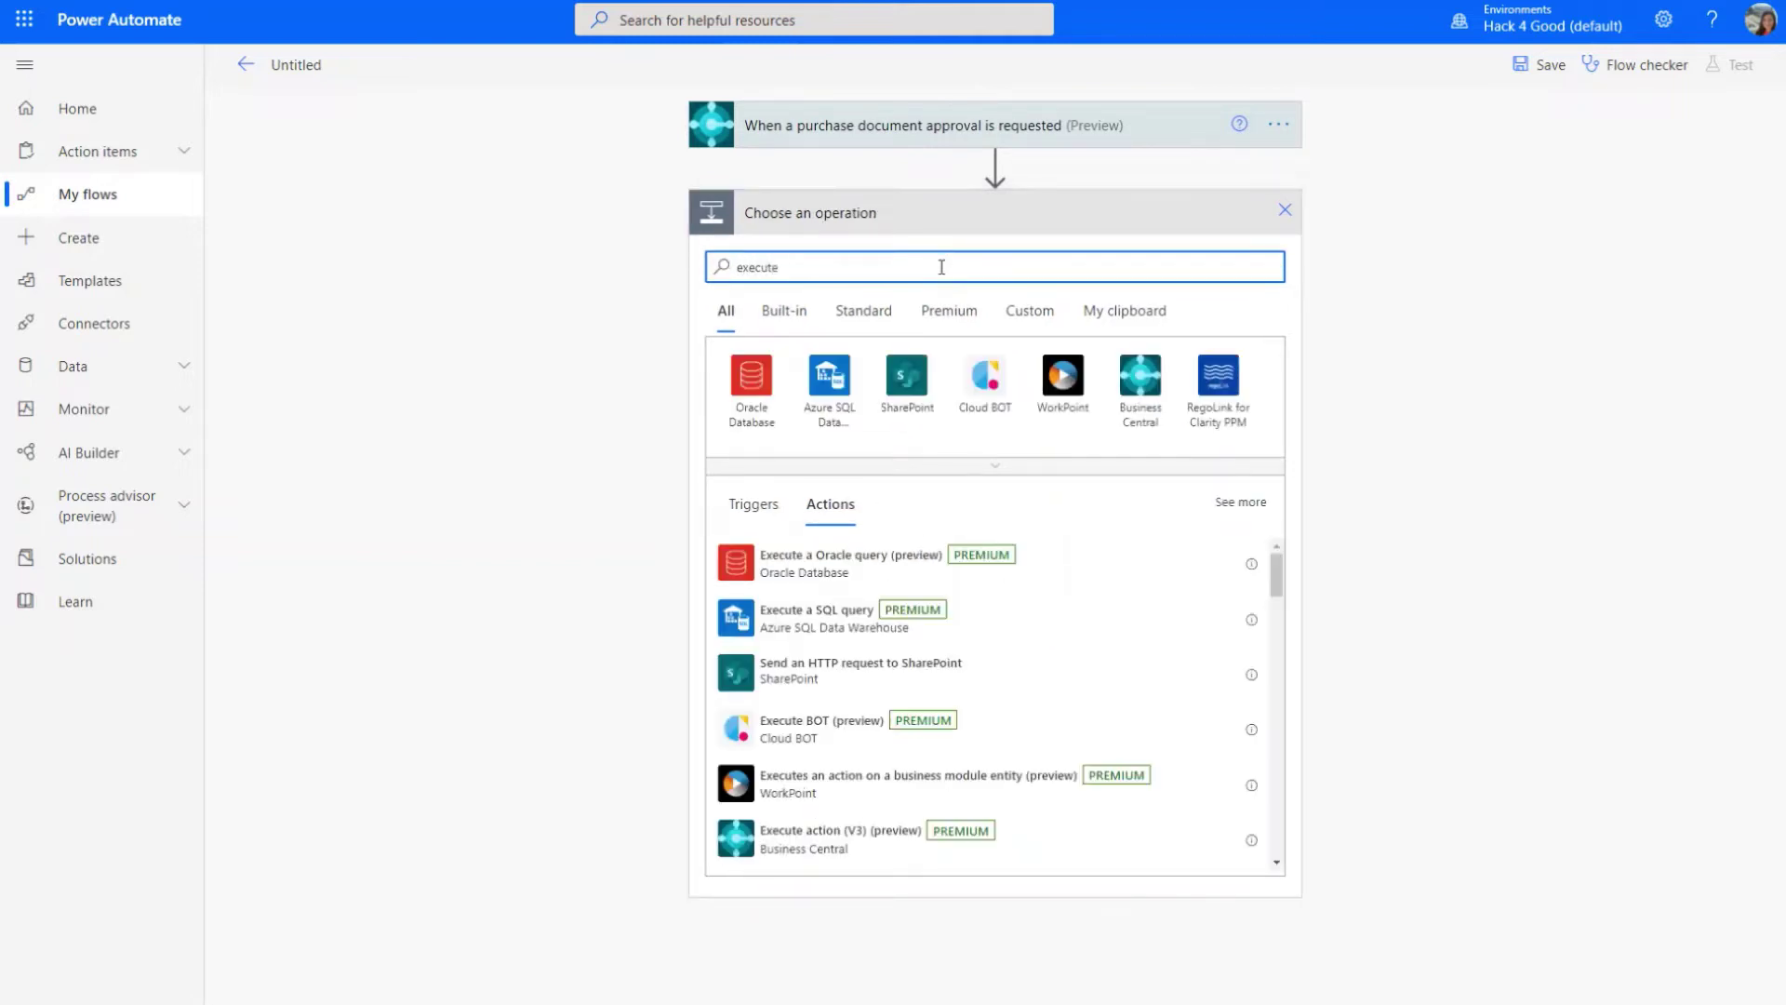
left_click(1150, 389)
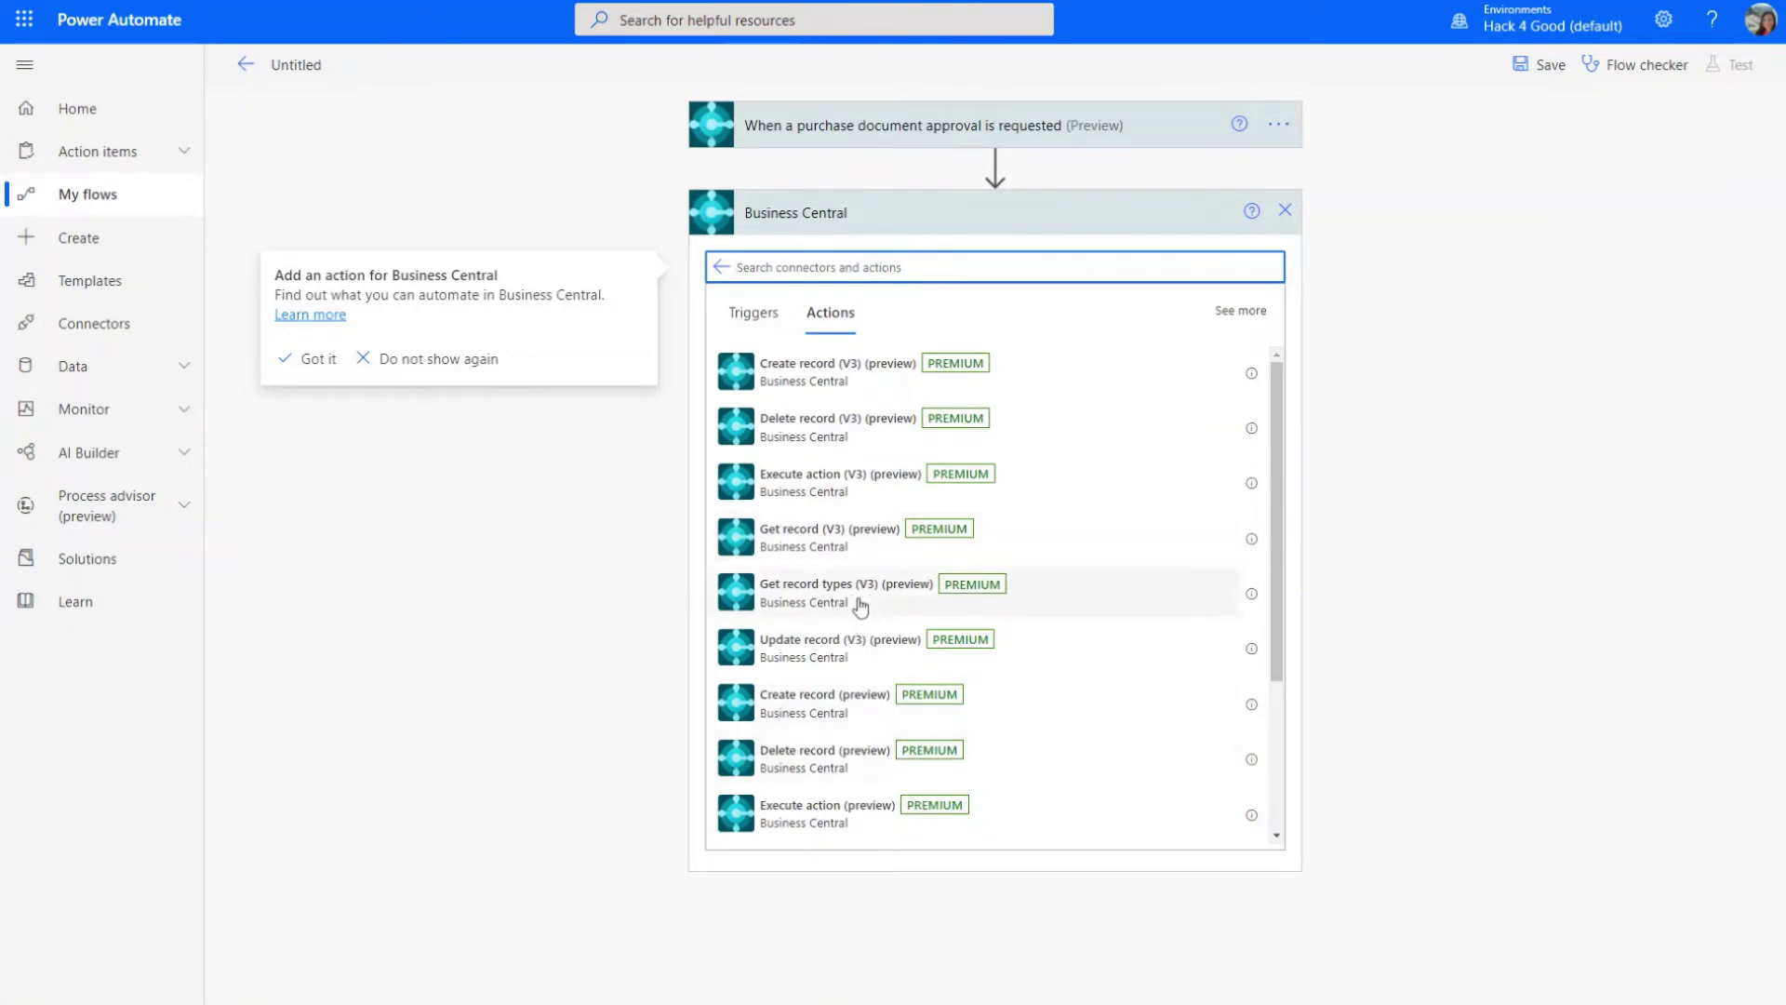
left_click(837, 556)
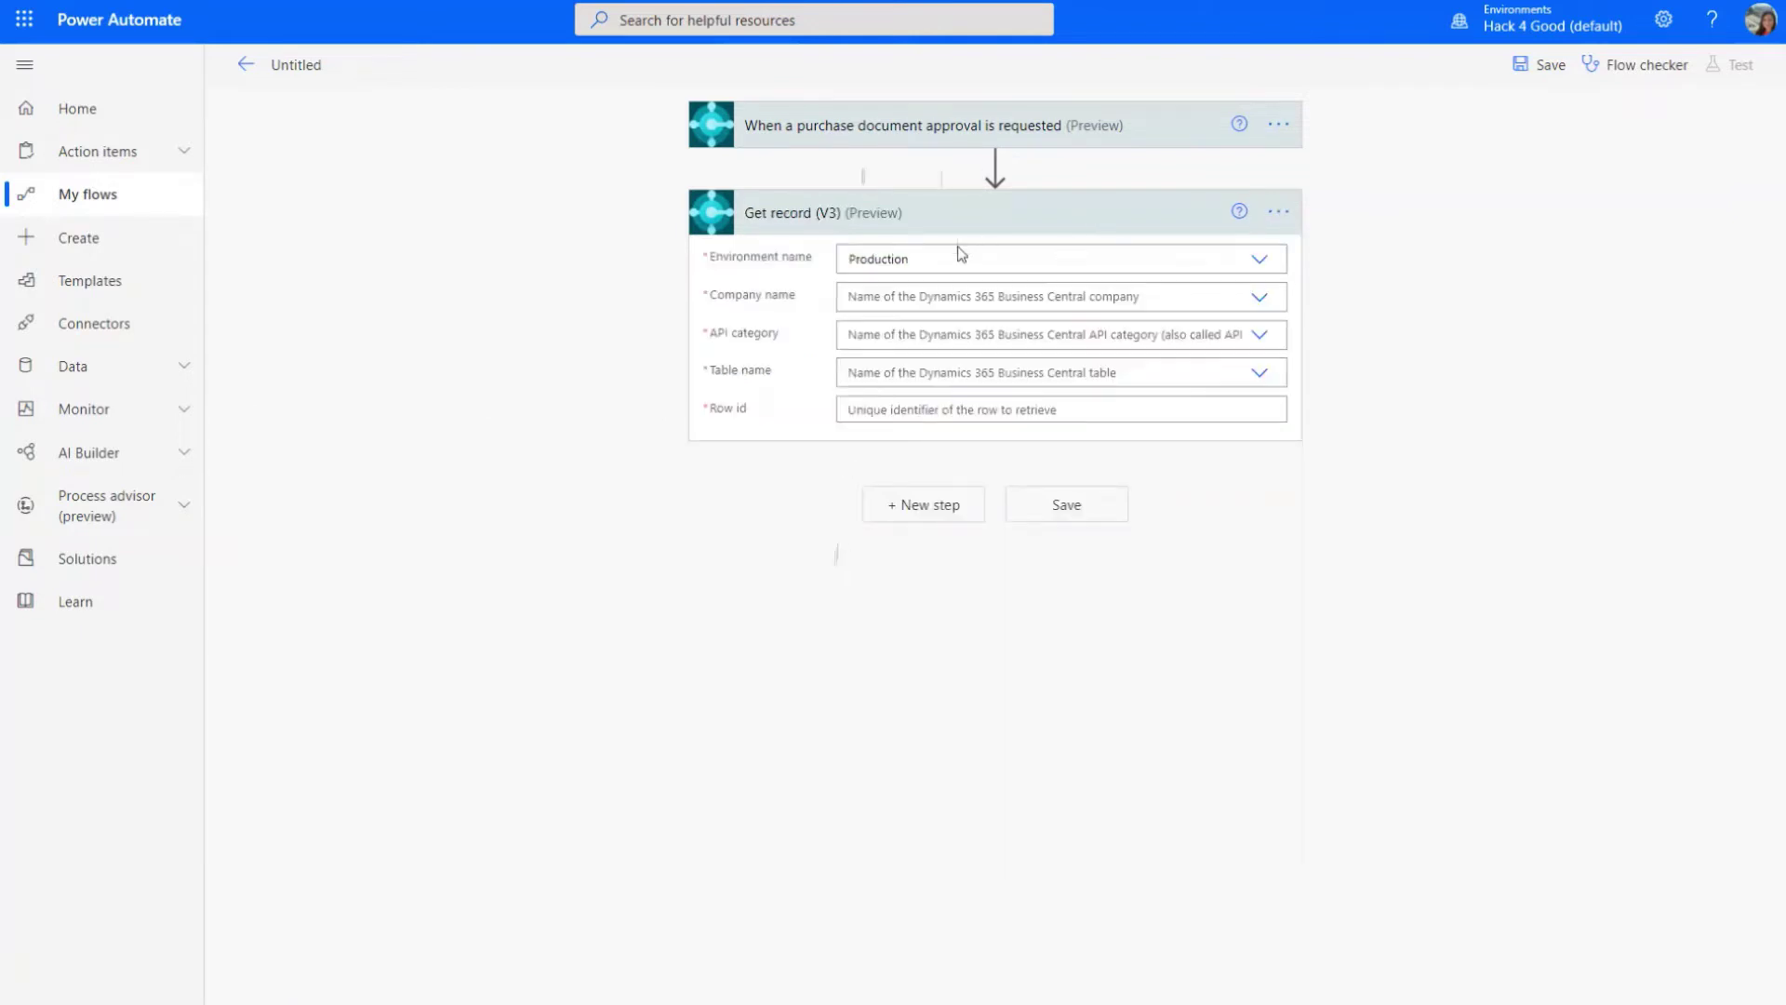
- In Get record (V3), set the company to WM-Cronus (CRONUS USA, Inc.) and the API category to workflowEndpoints
left_click(1258, 296)
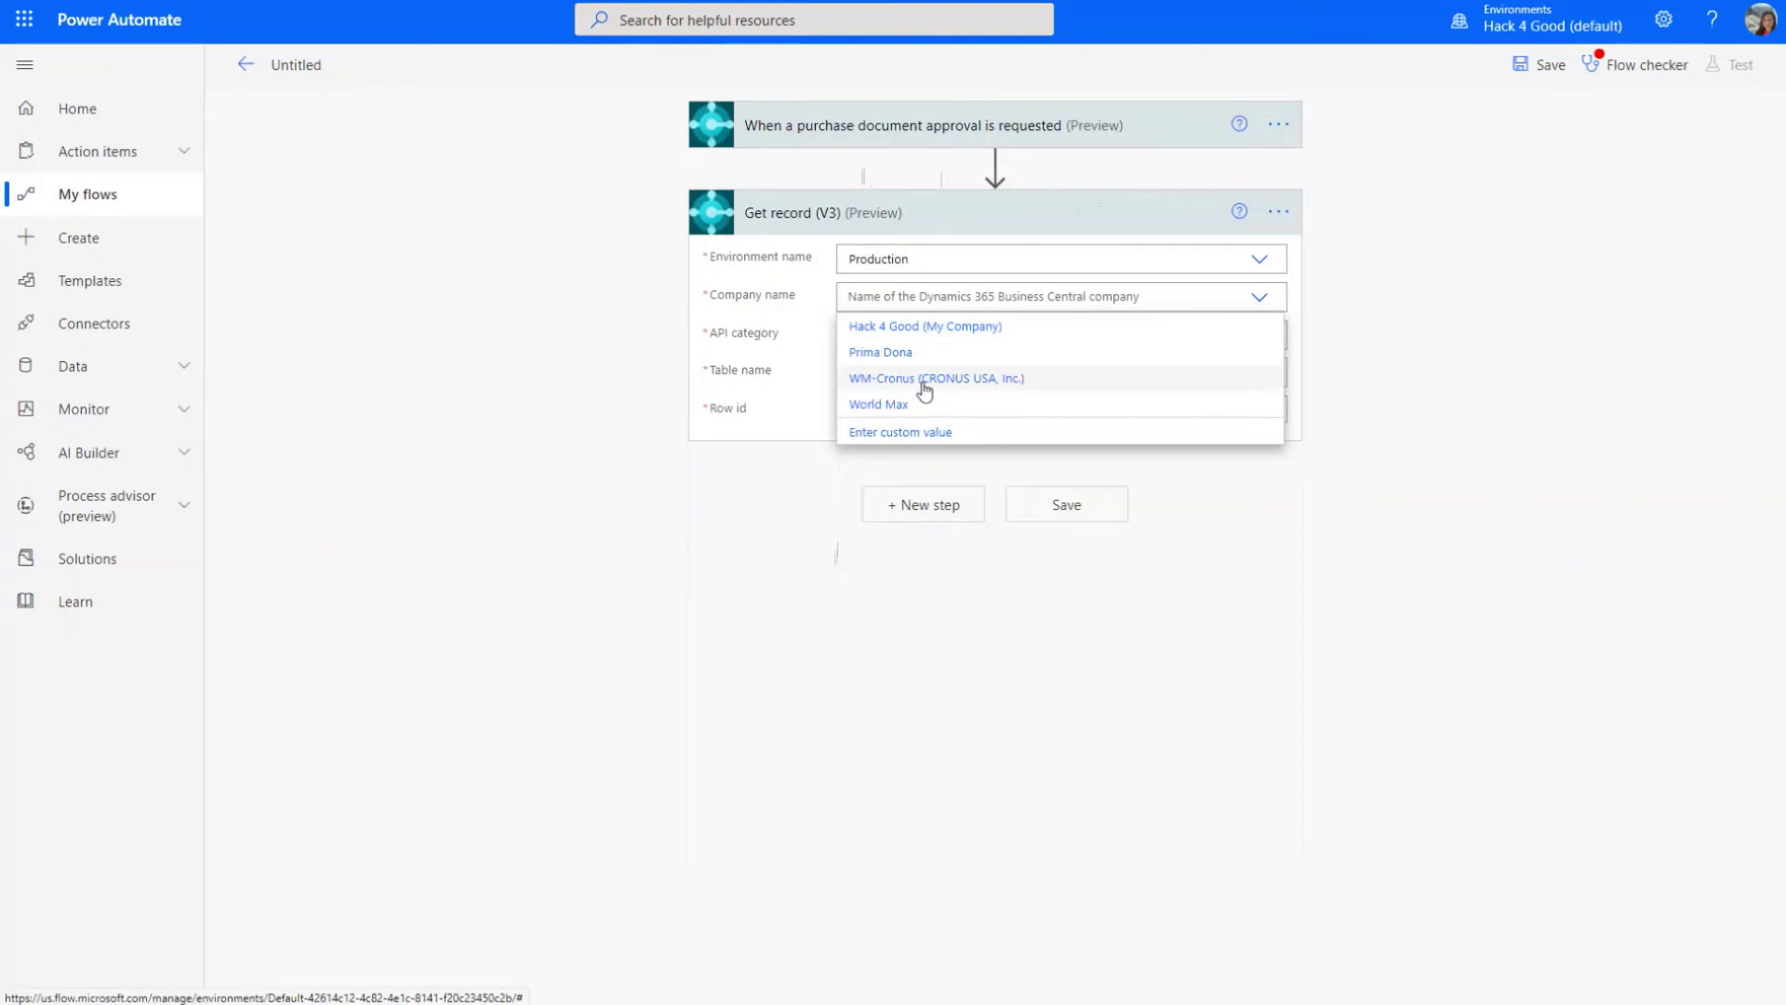
left_click(924, 379)
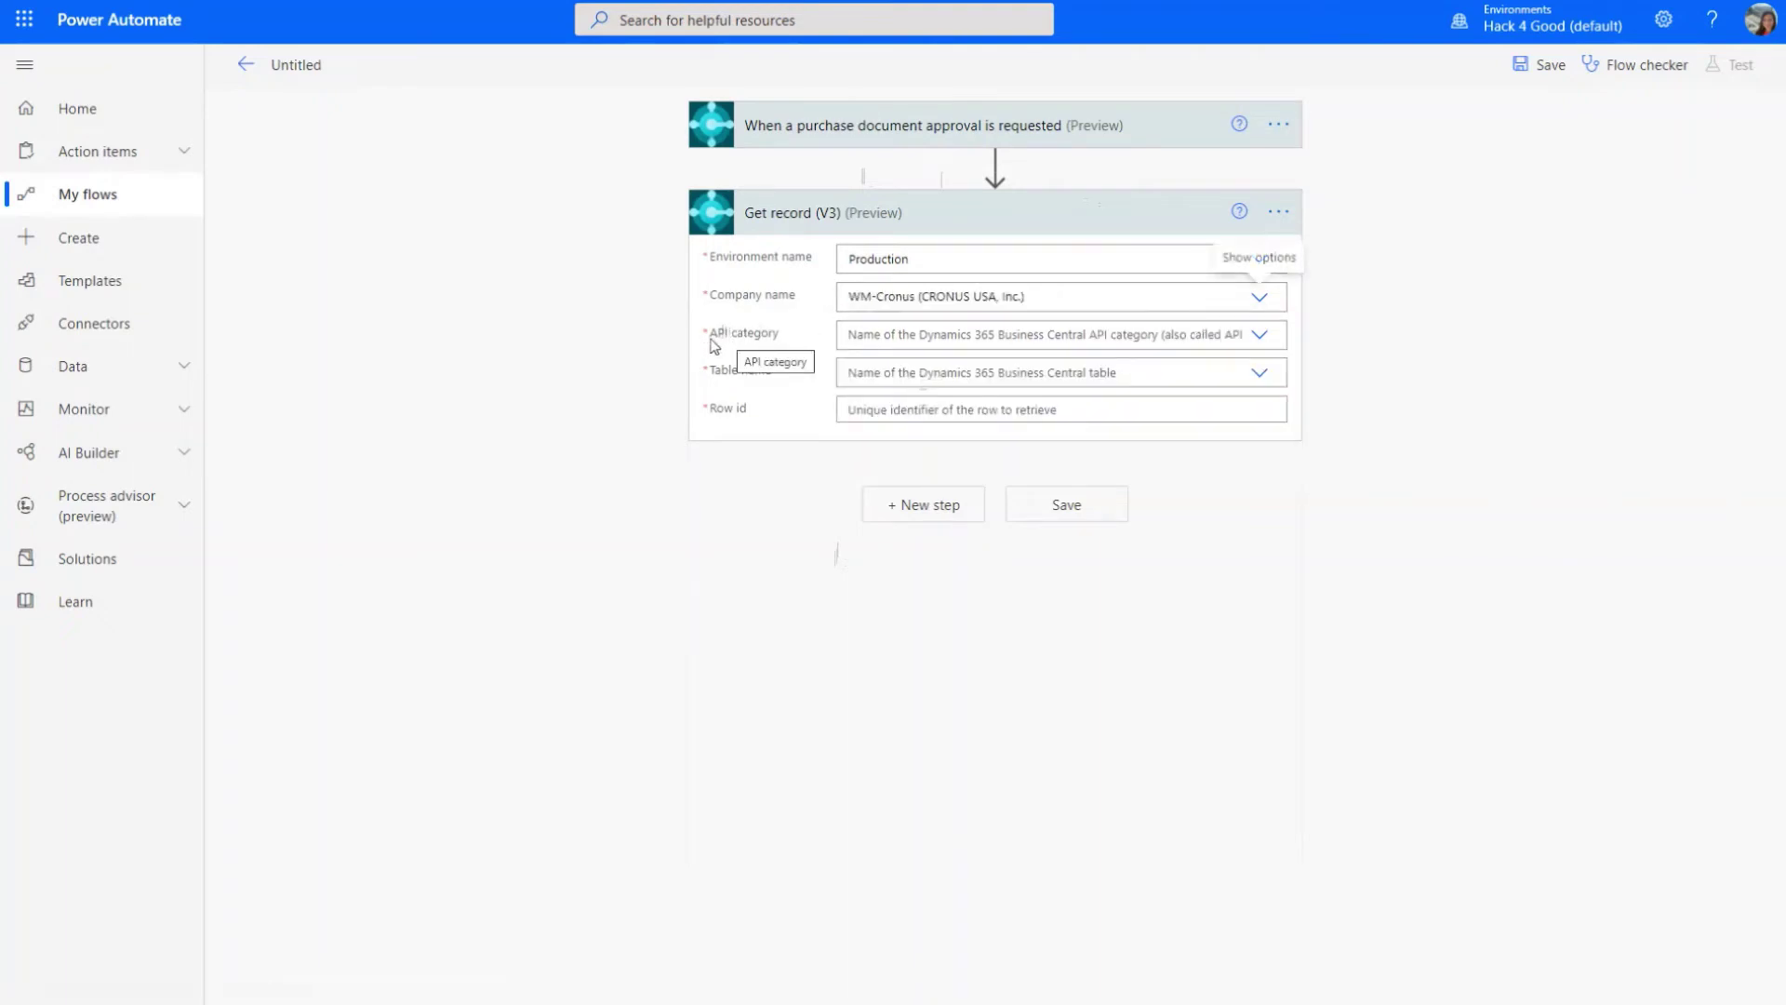
left_click(1262, 337)
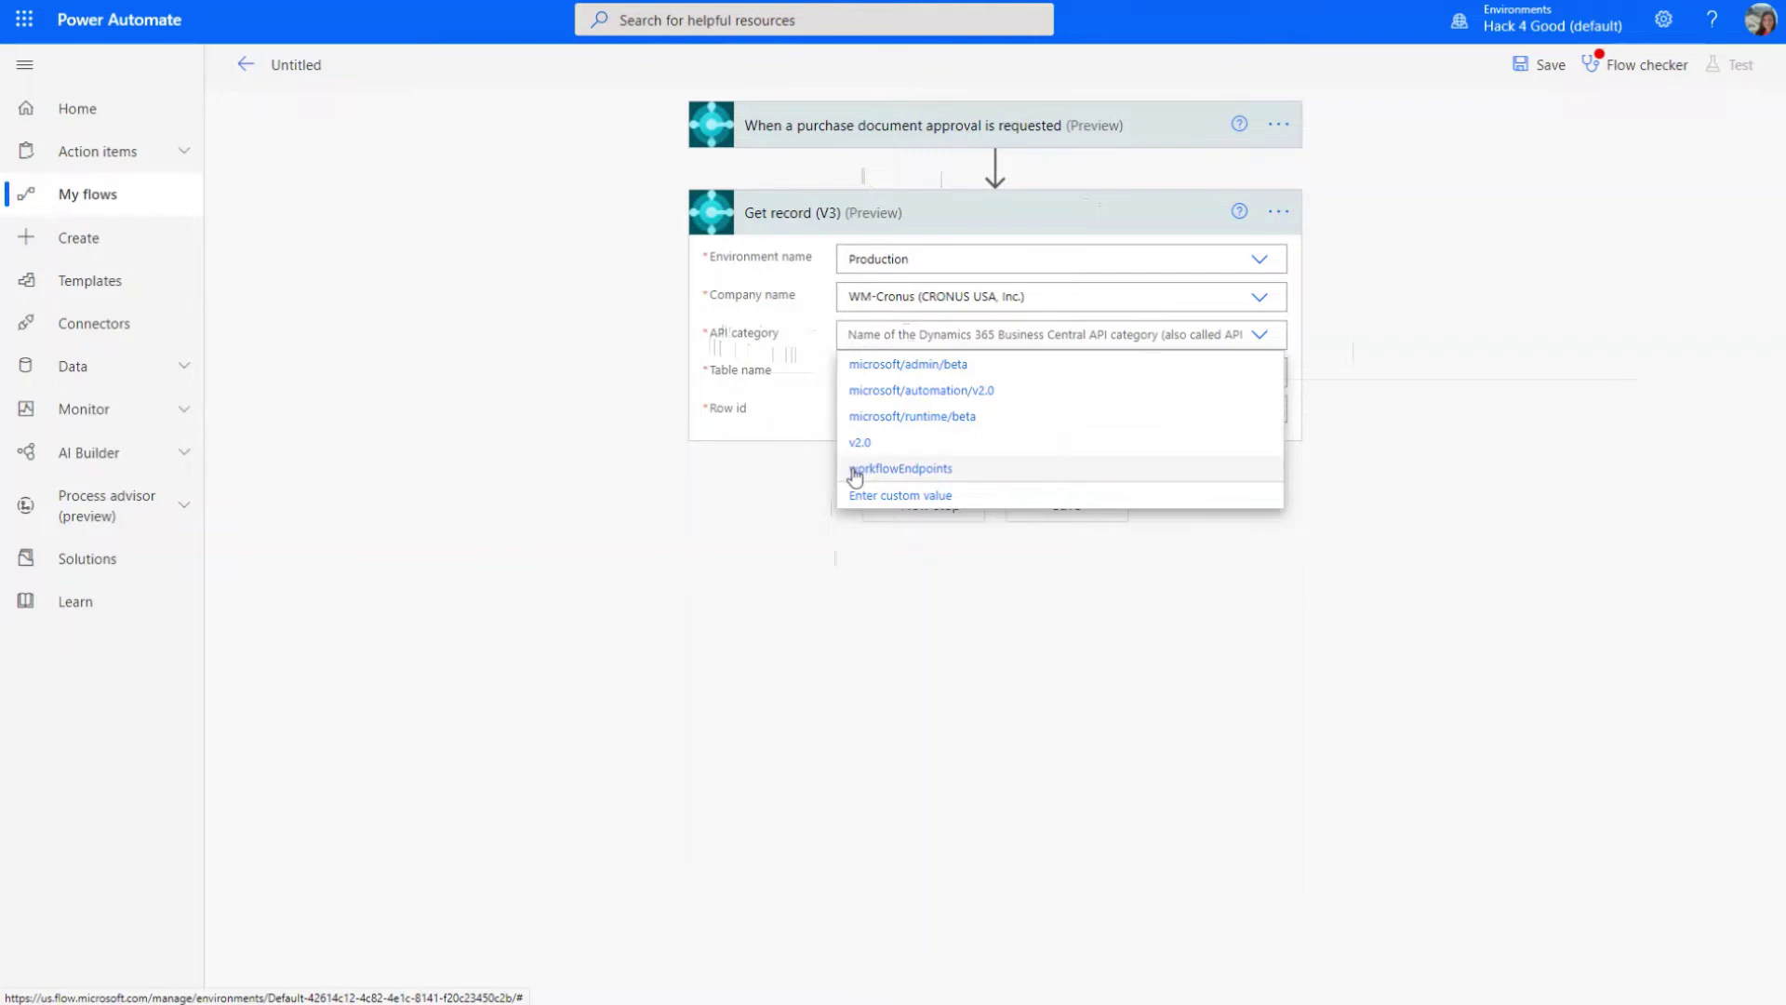
left_click(968, 471)
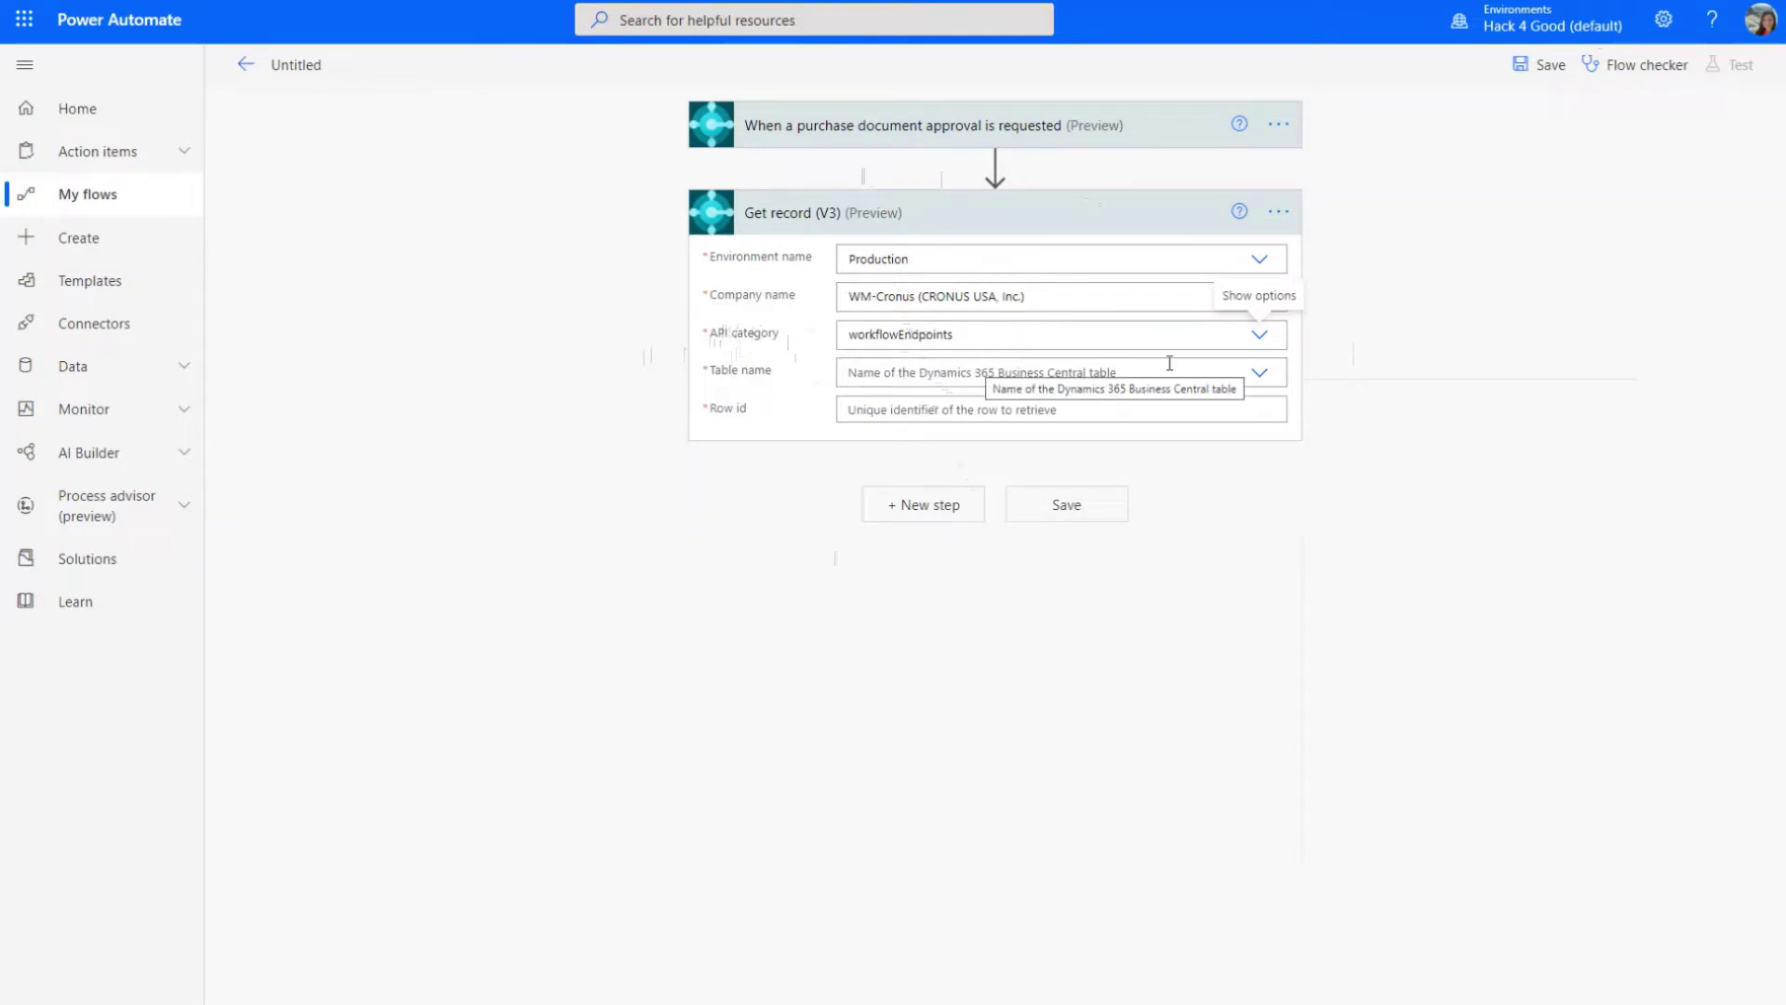
- Set the Get record table to workflowPurchaseDocuments and fill the row id with the trigger's Row Id dynamic content
left_click(1263, 374)
left_click(1266, 378)
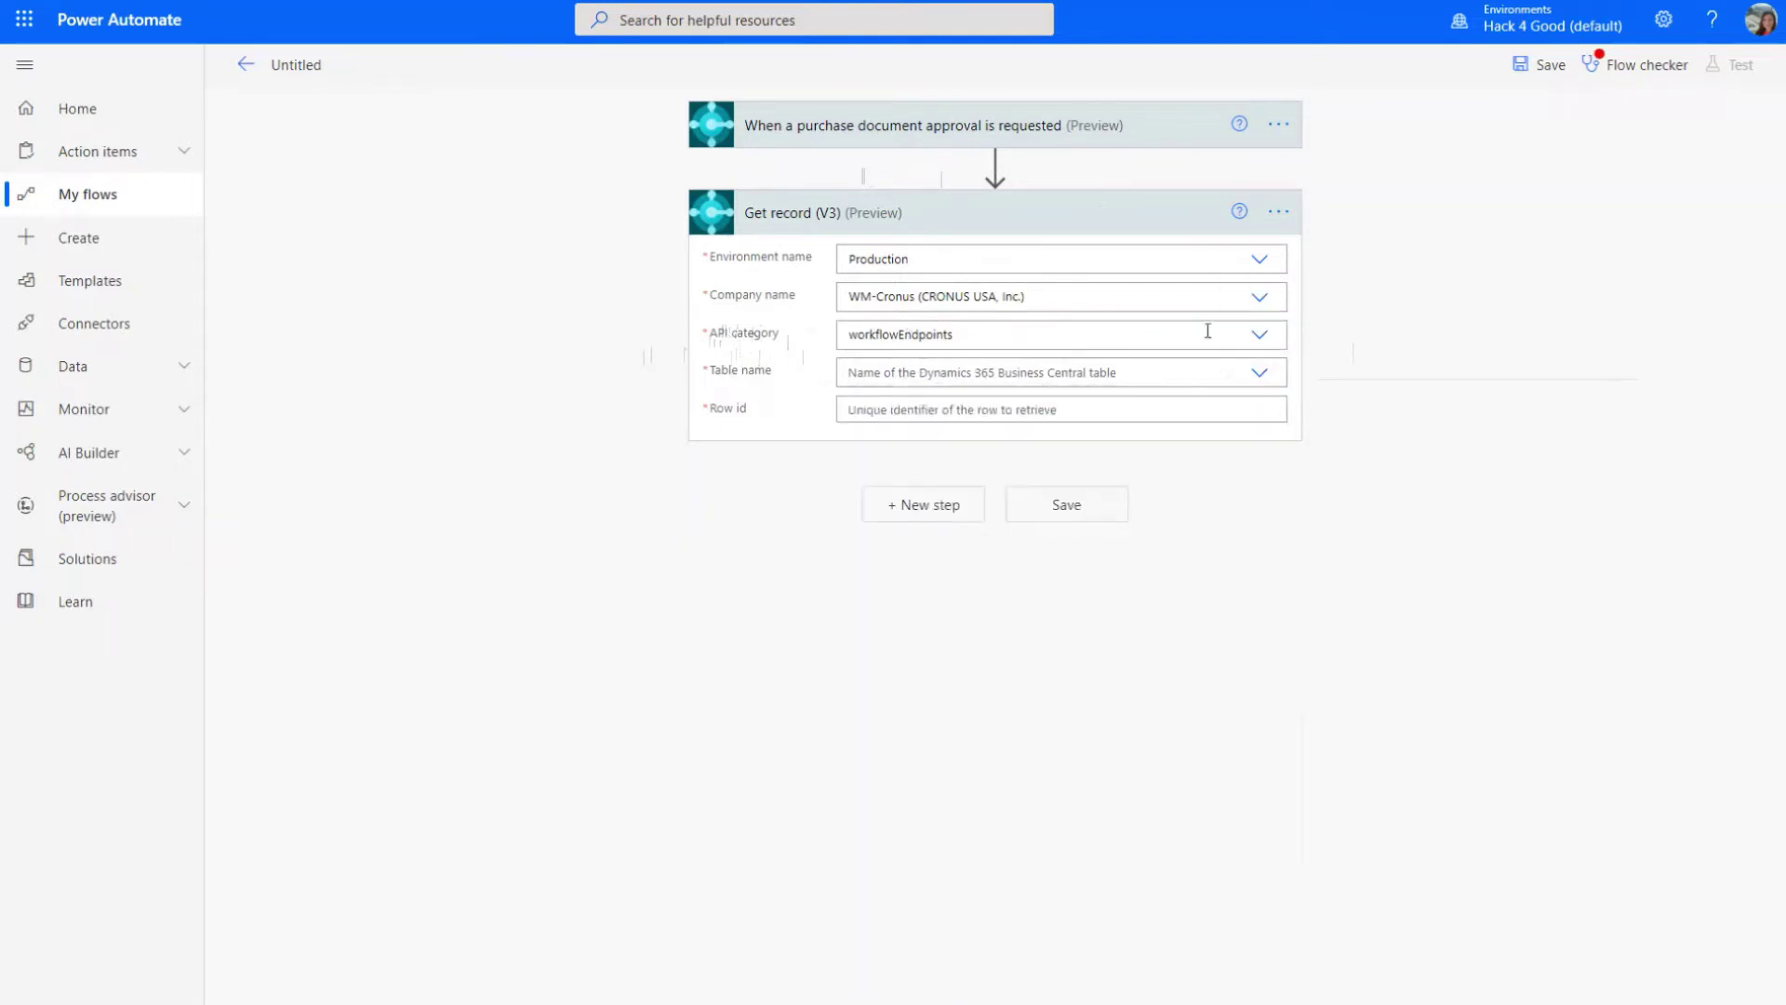
left_click(1218, 333)
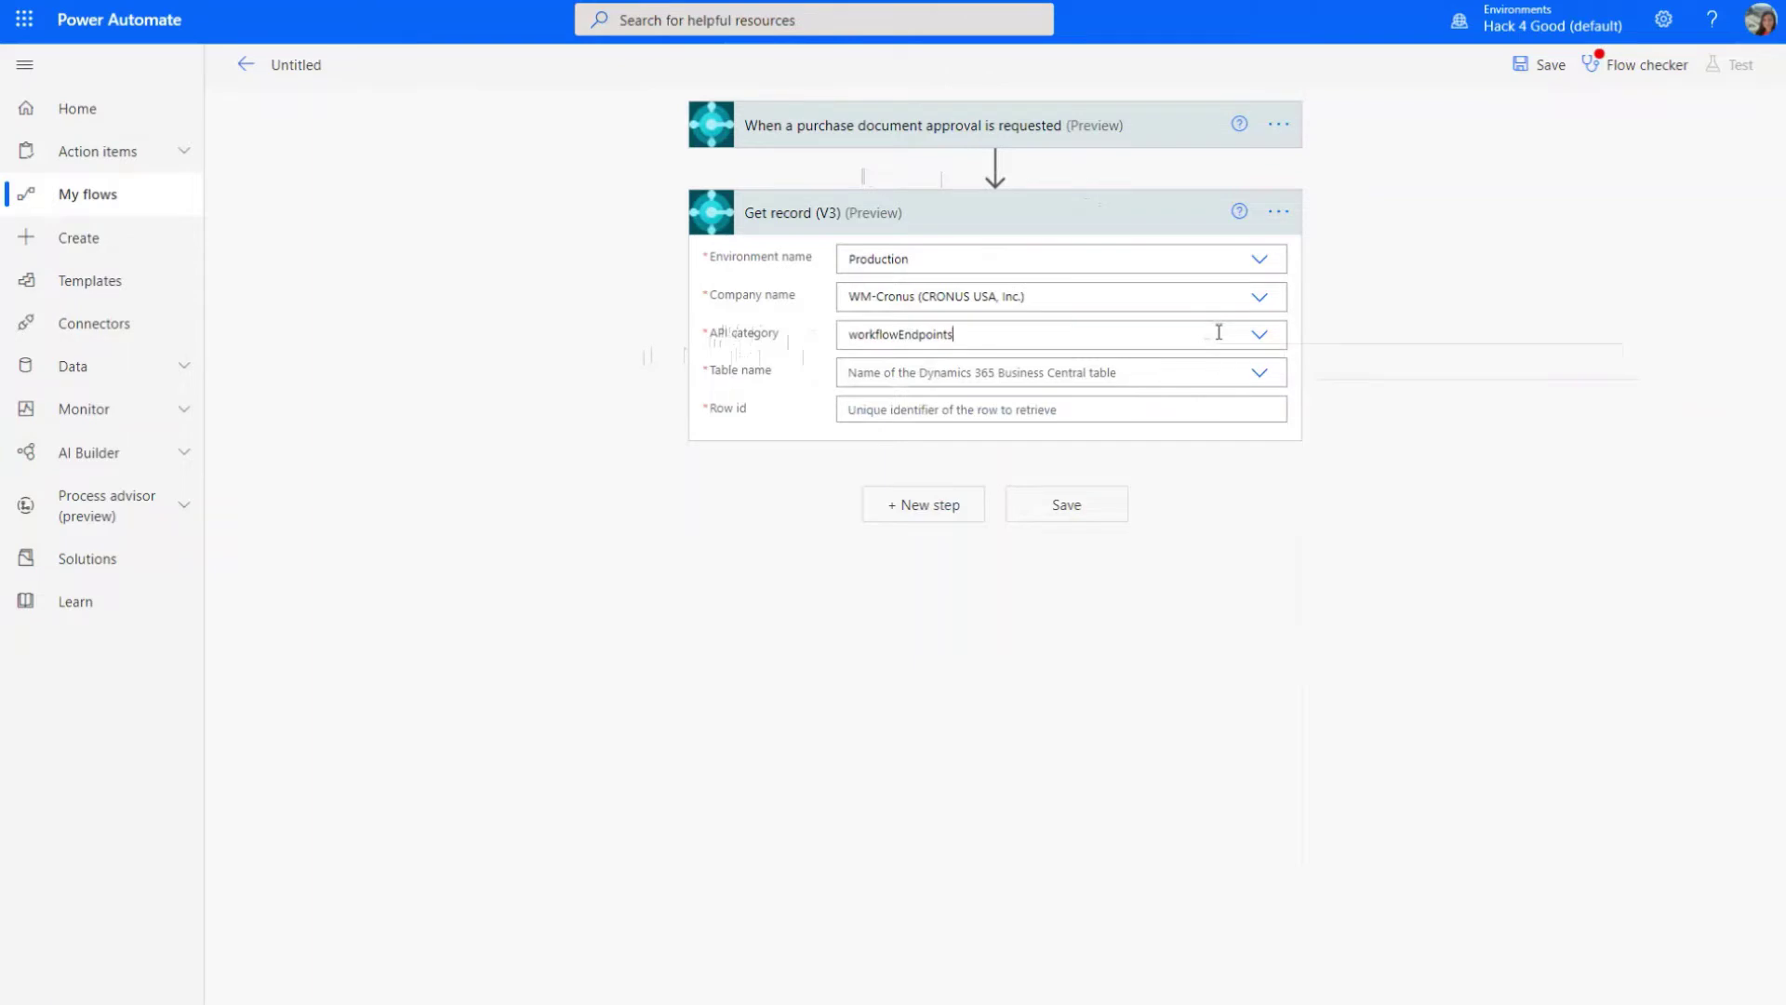
left_click(731, 376)
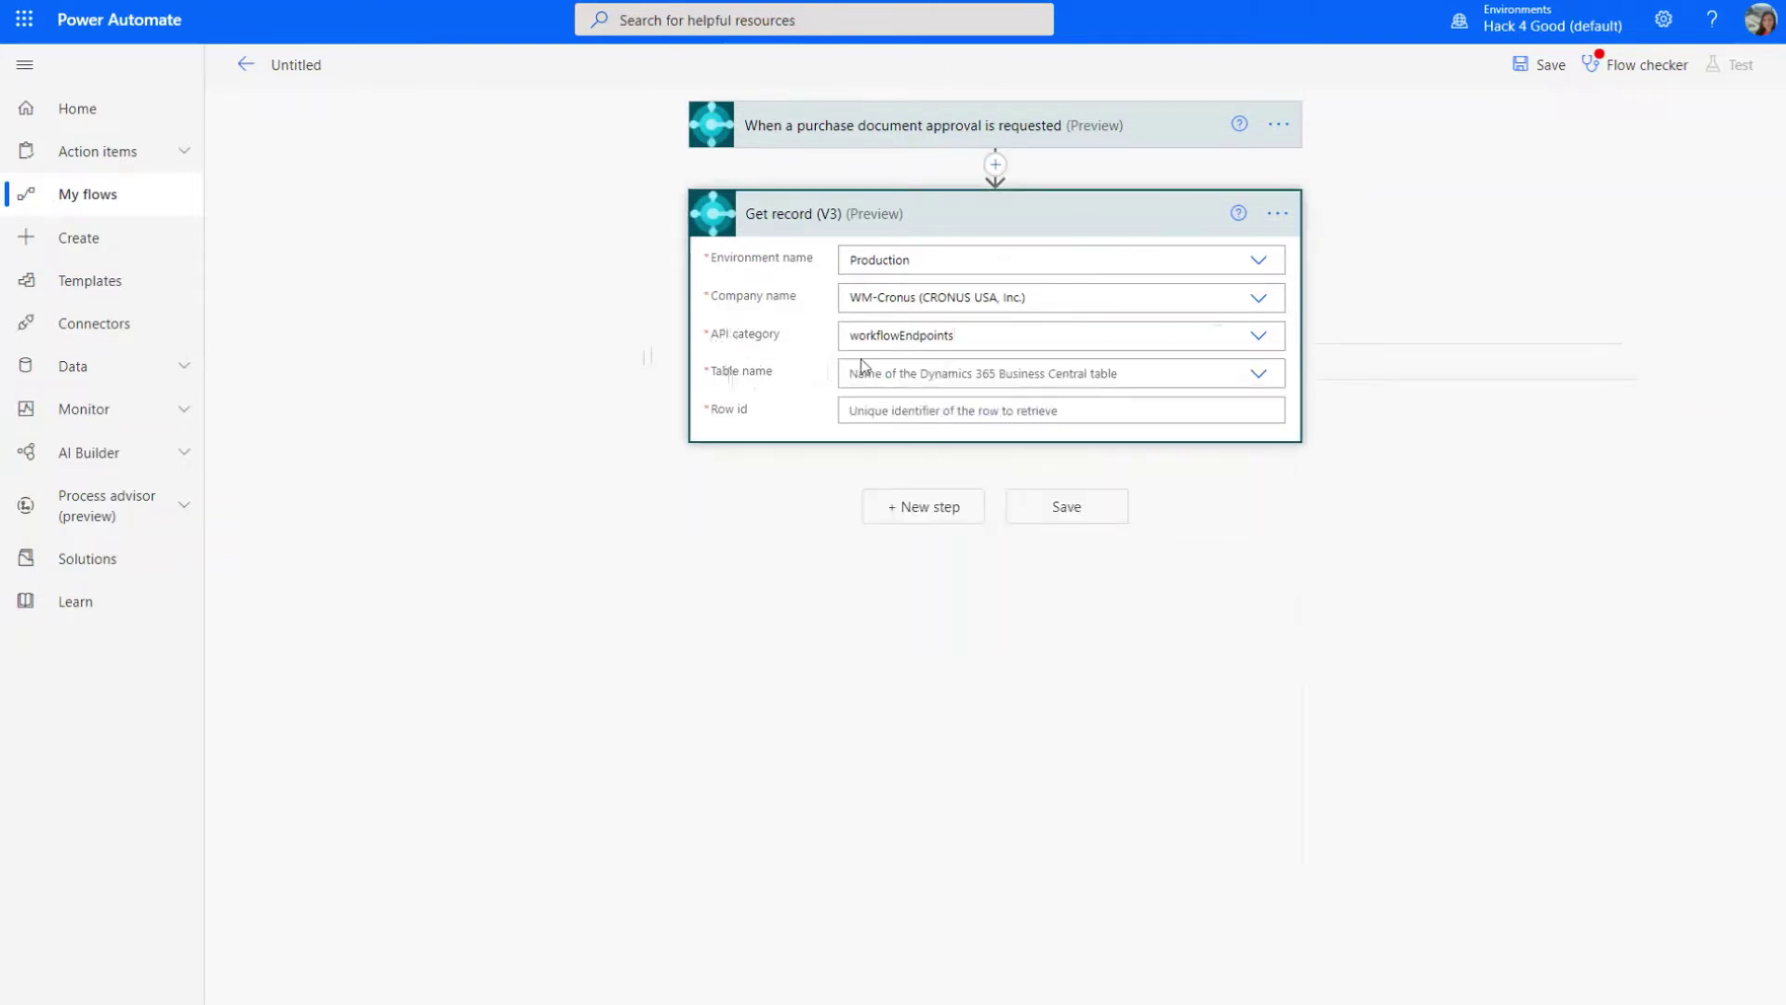
left_click(1260, 377)
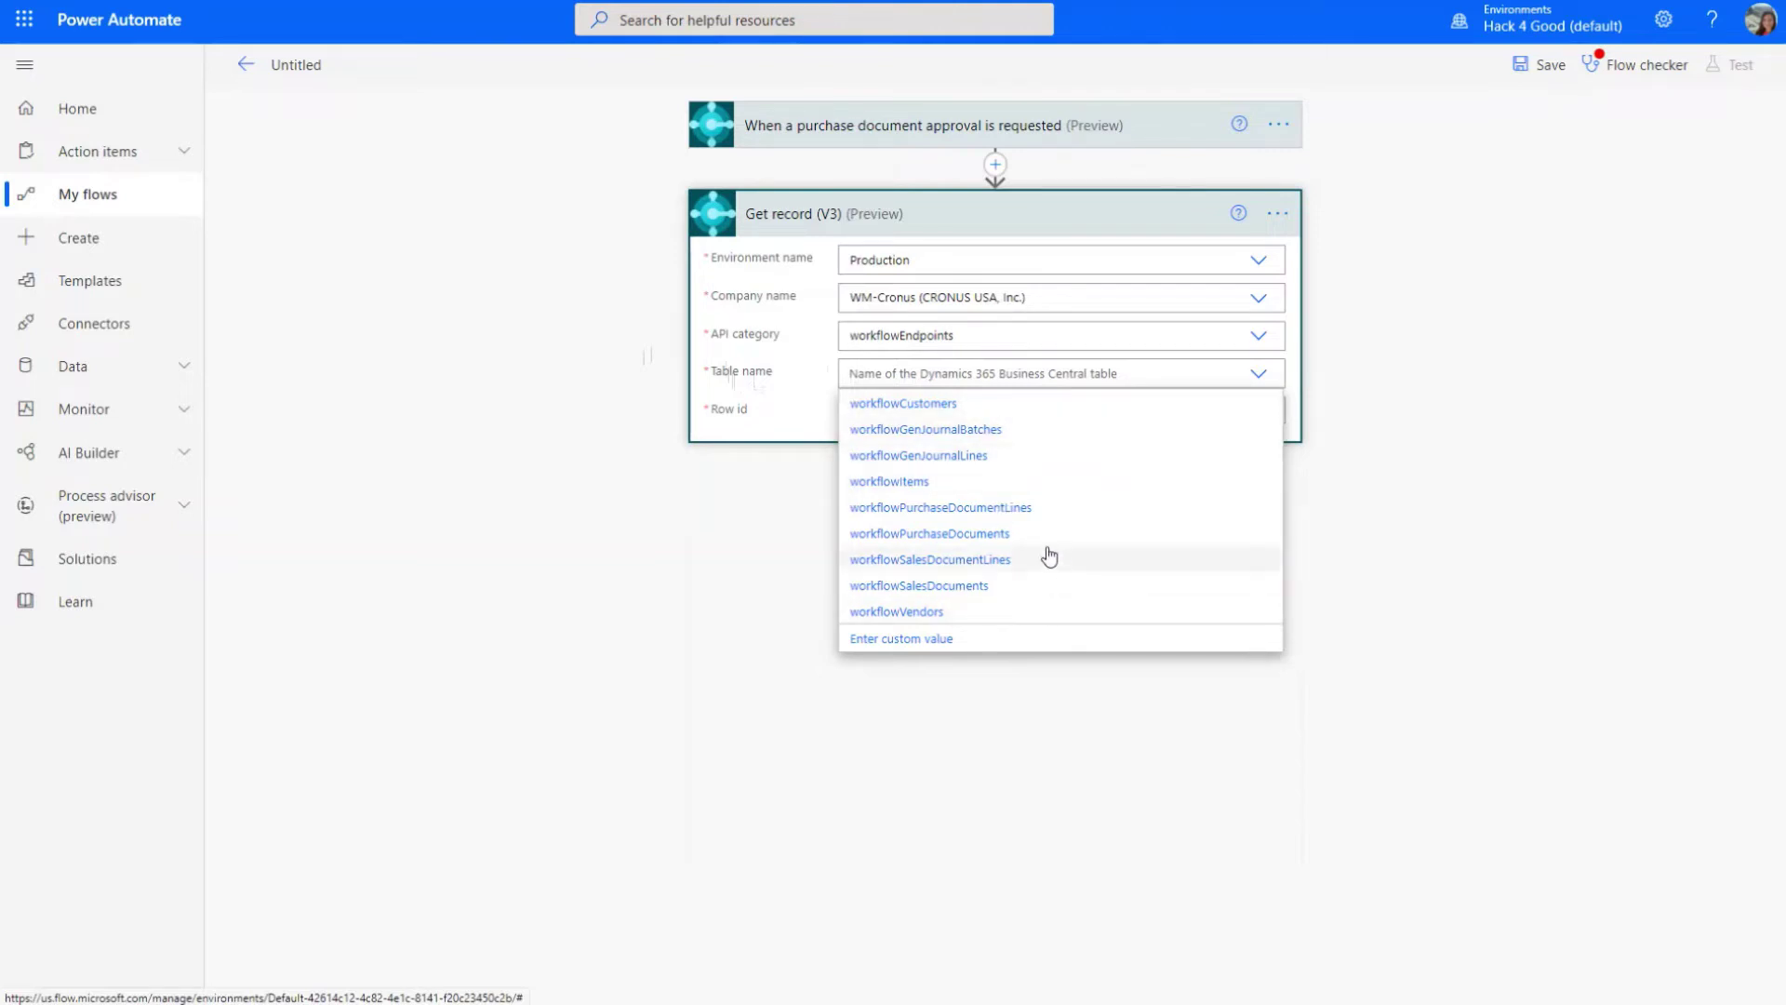
left_click(999, 535)
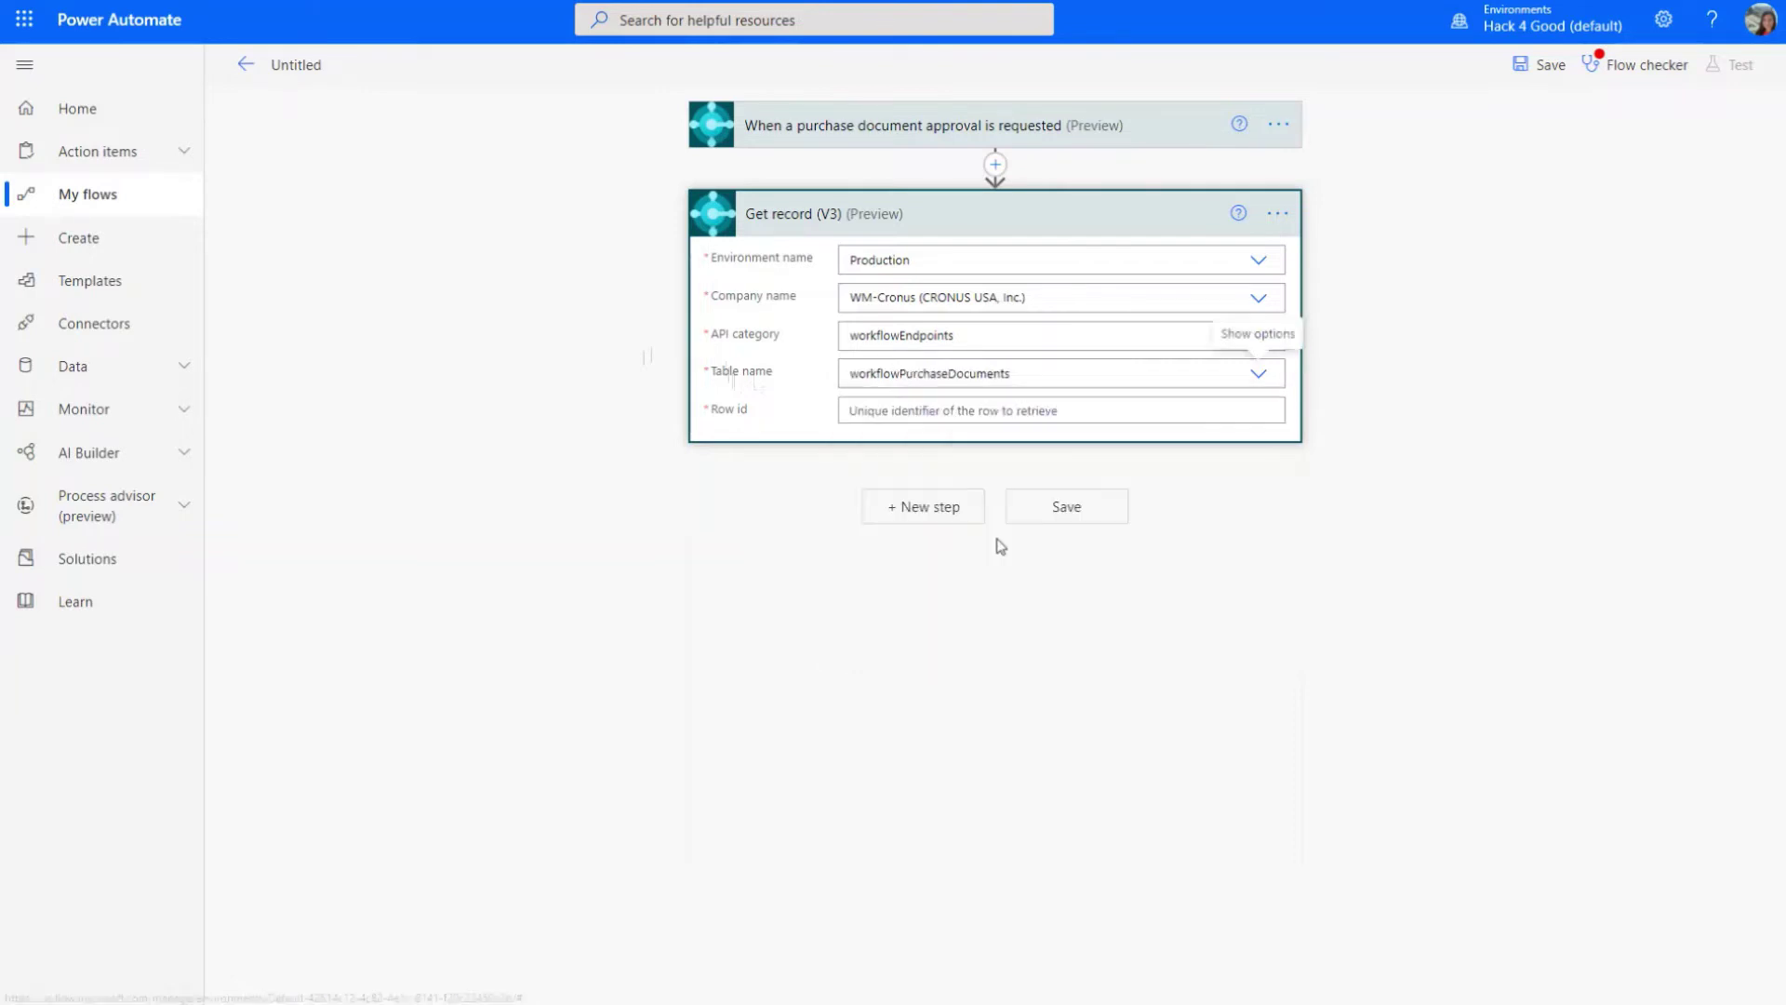
left_click(898, 412)
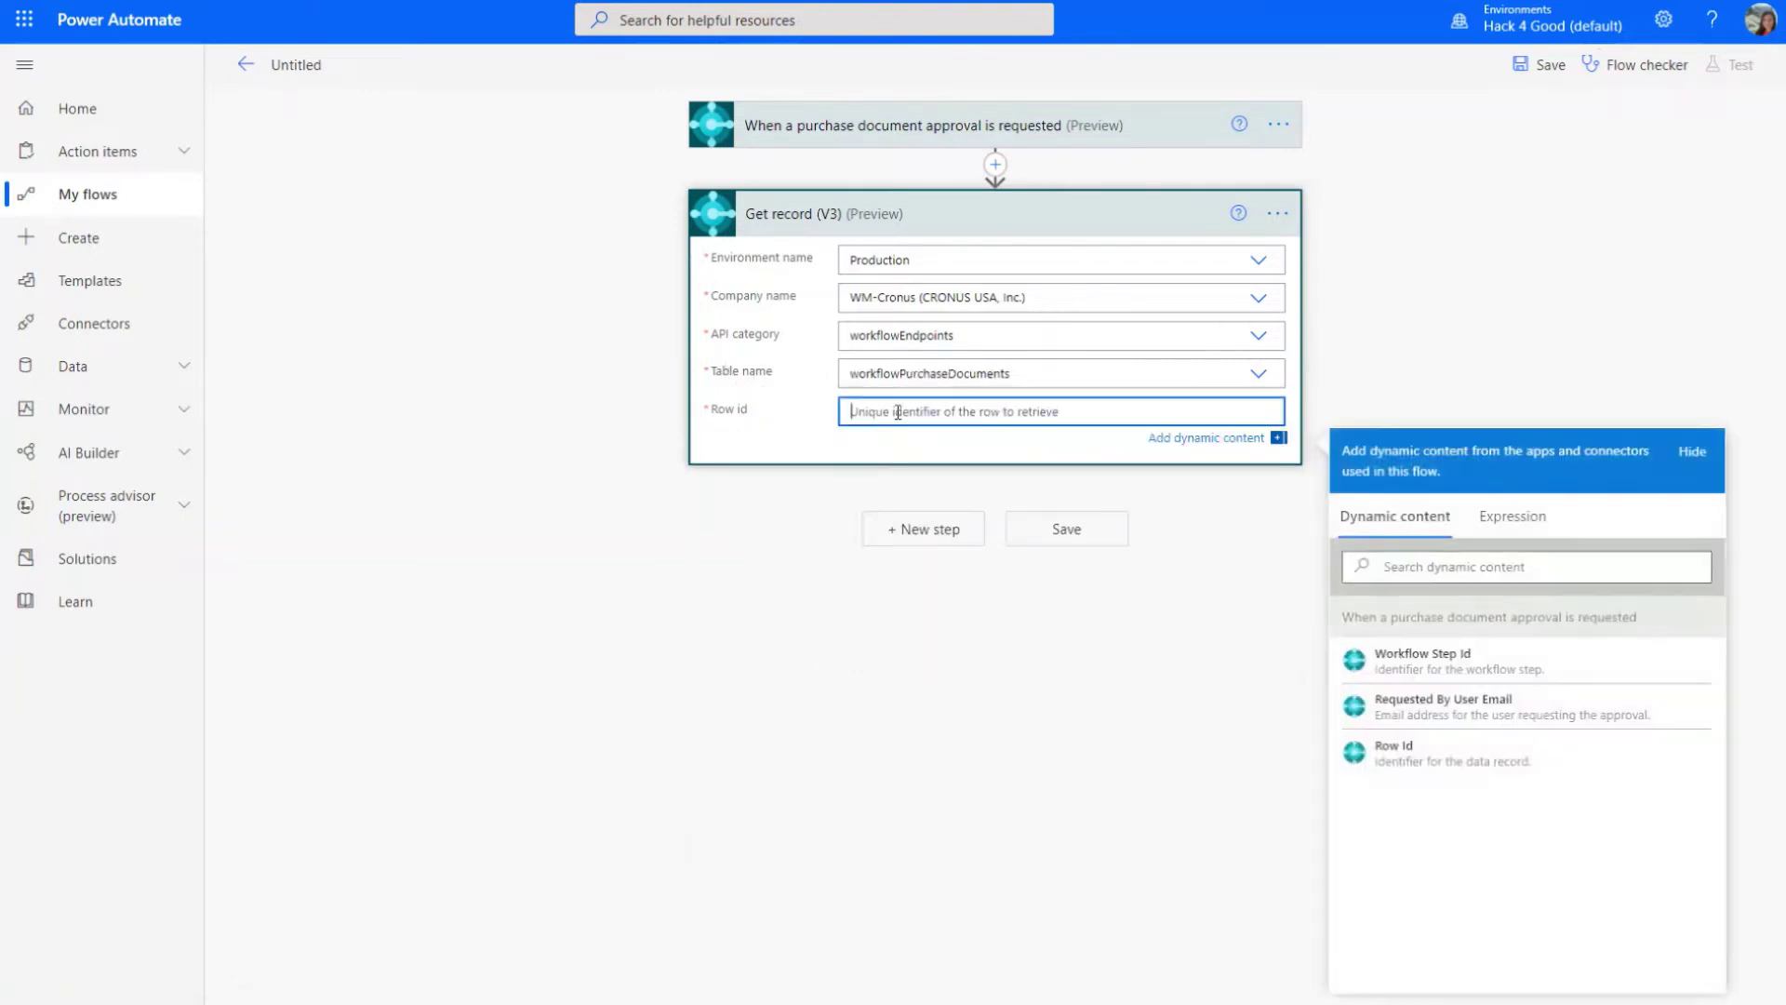
left_click(1467, 755)
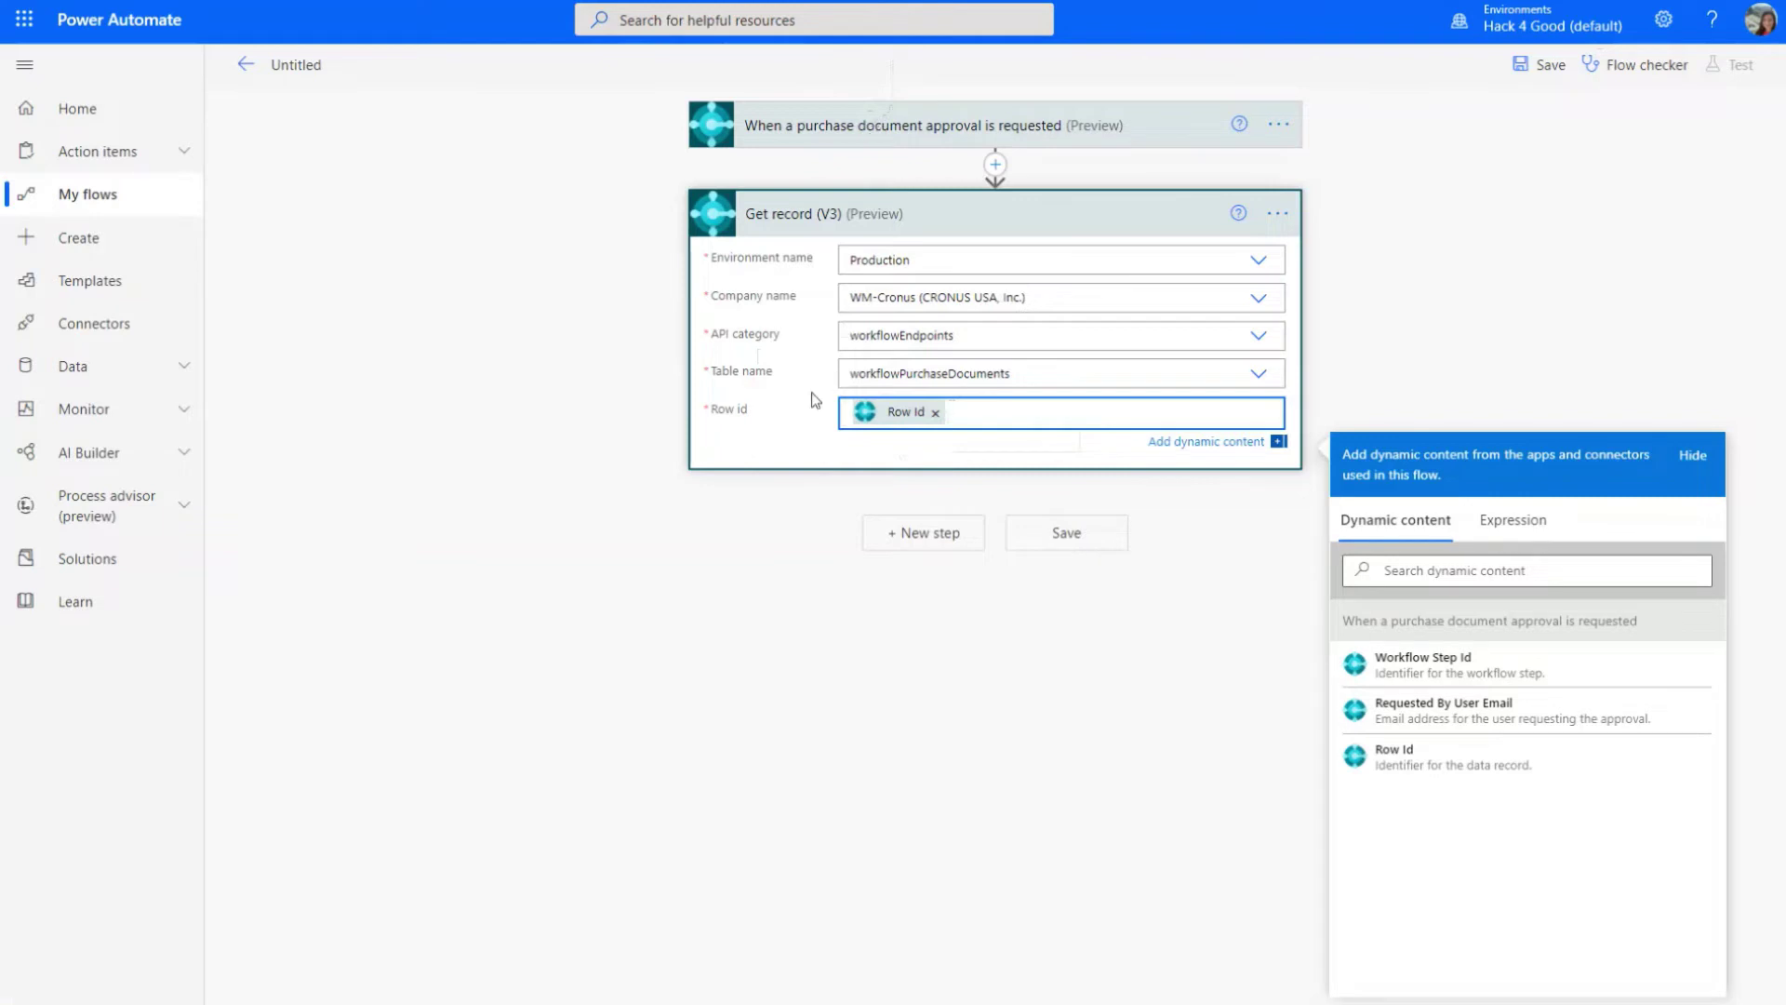
- Add a Start and wait for an approval action with the approval type Custom Responses – Wait for one response
left_click(921, 549)
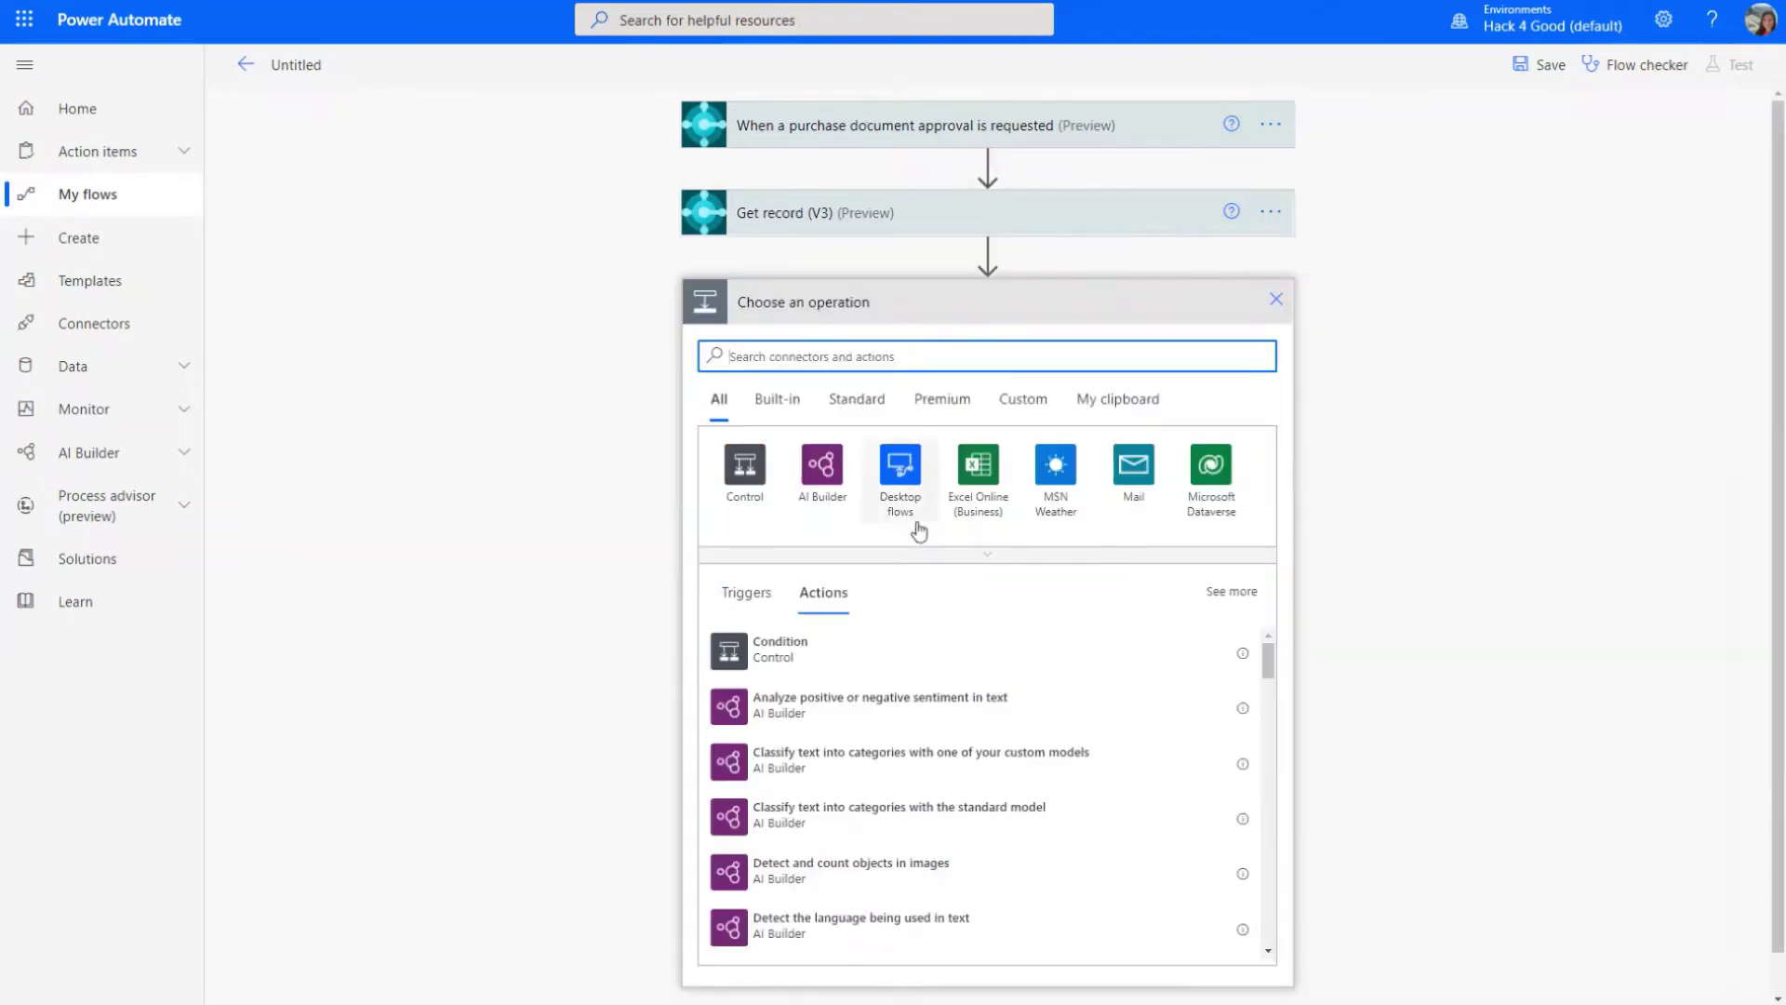
type("approval")
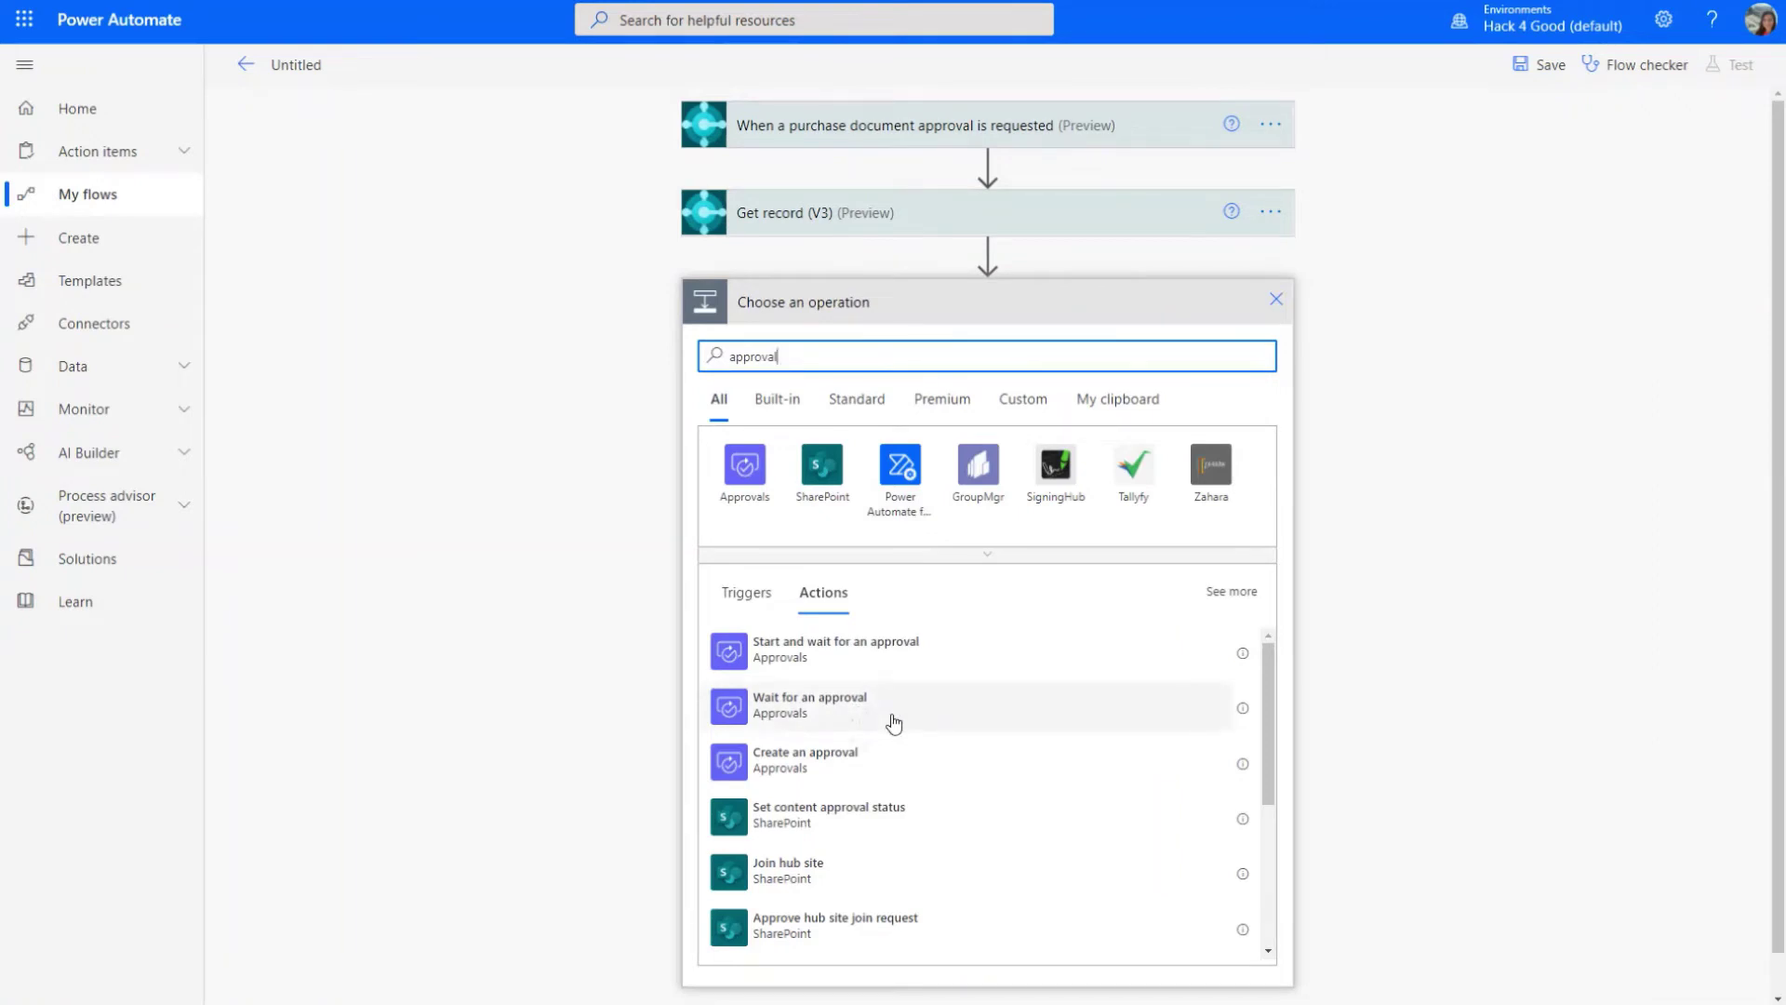
left_click(925, 651)
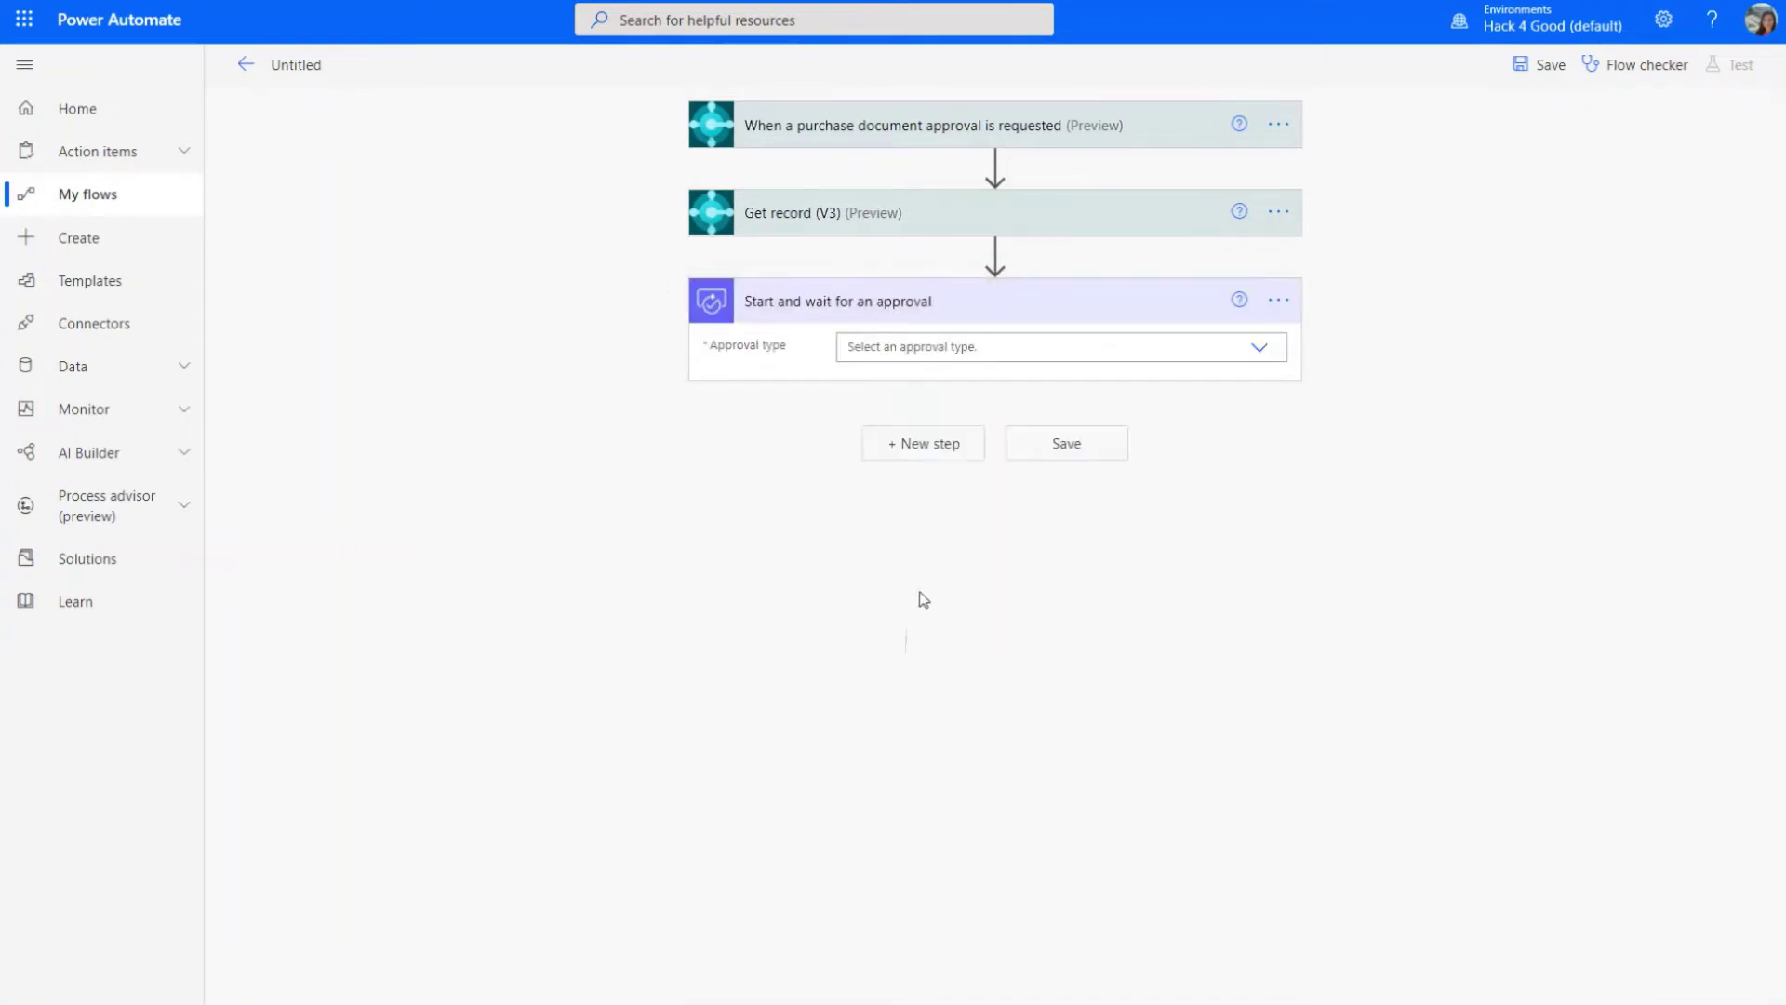
left_click(1260, 351)
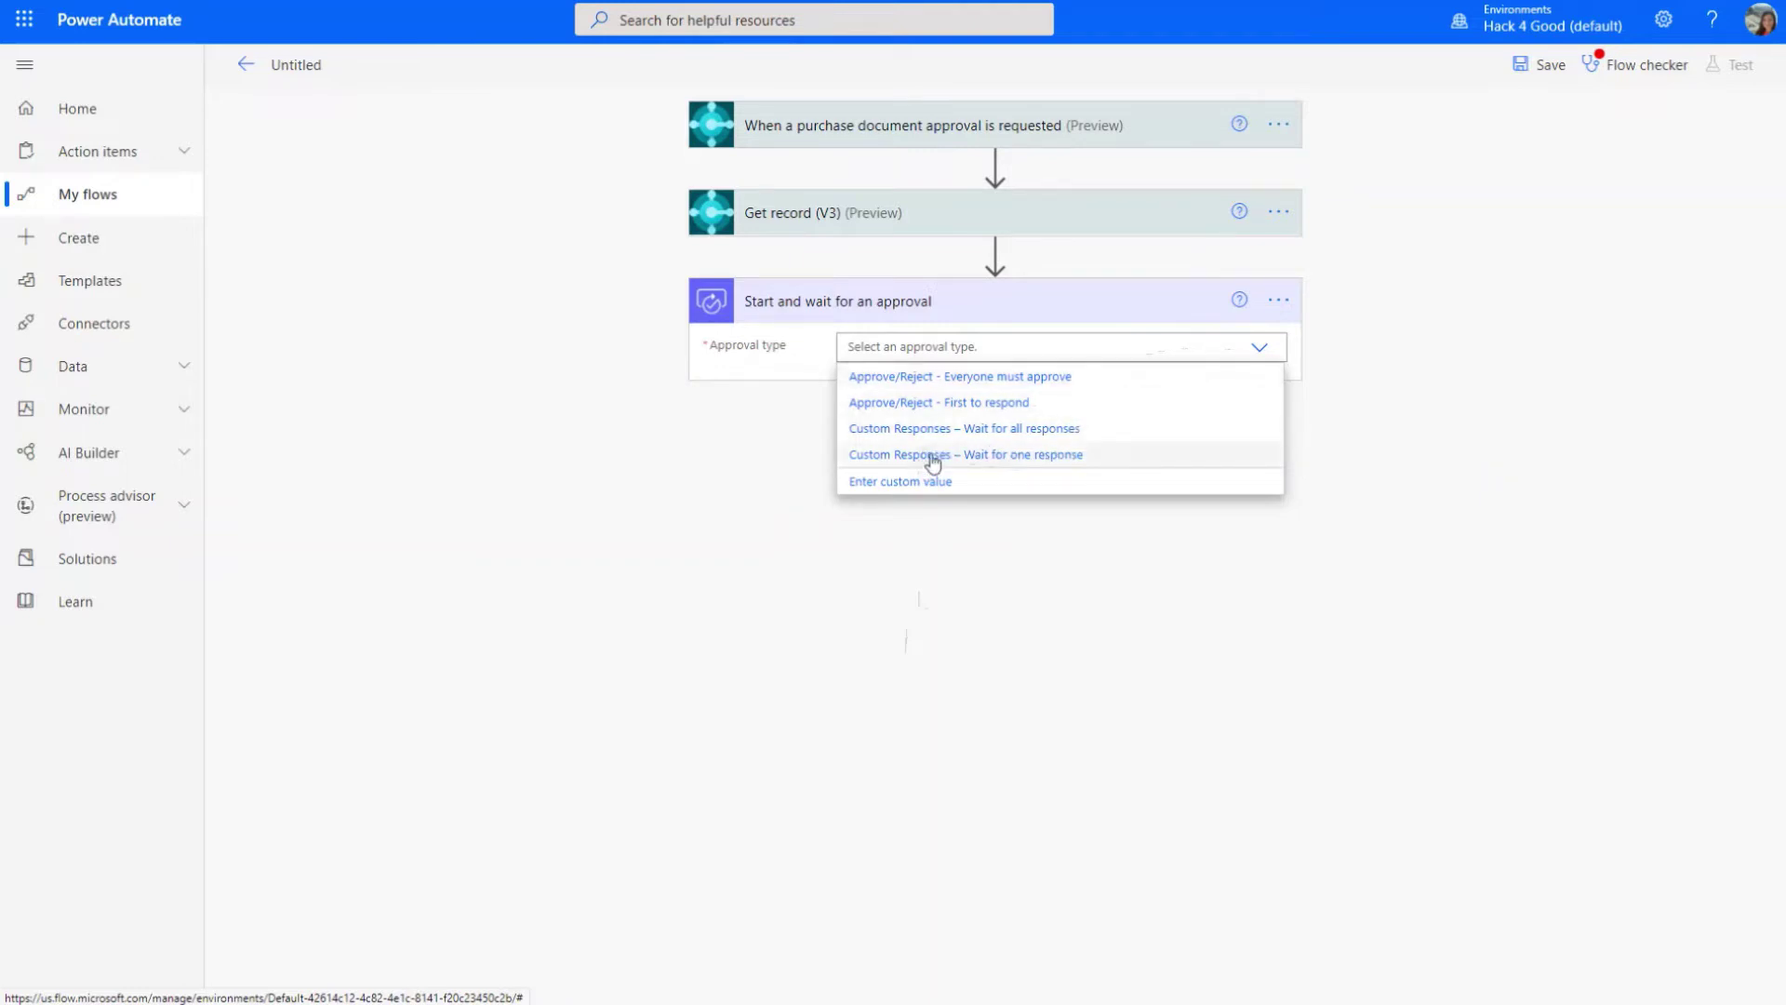
left_click(1127, 455)
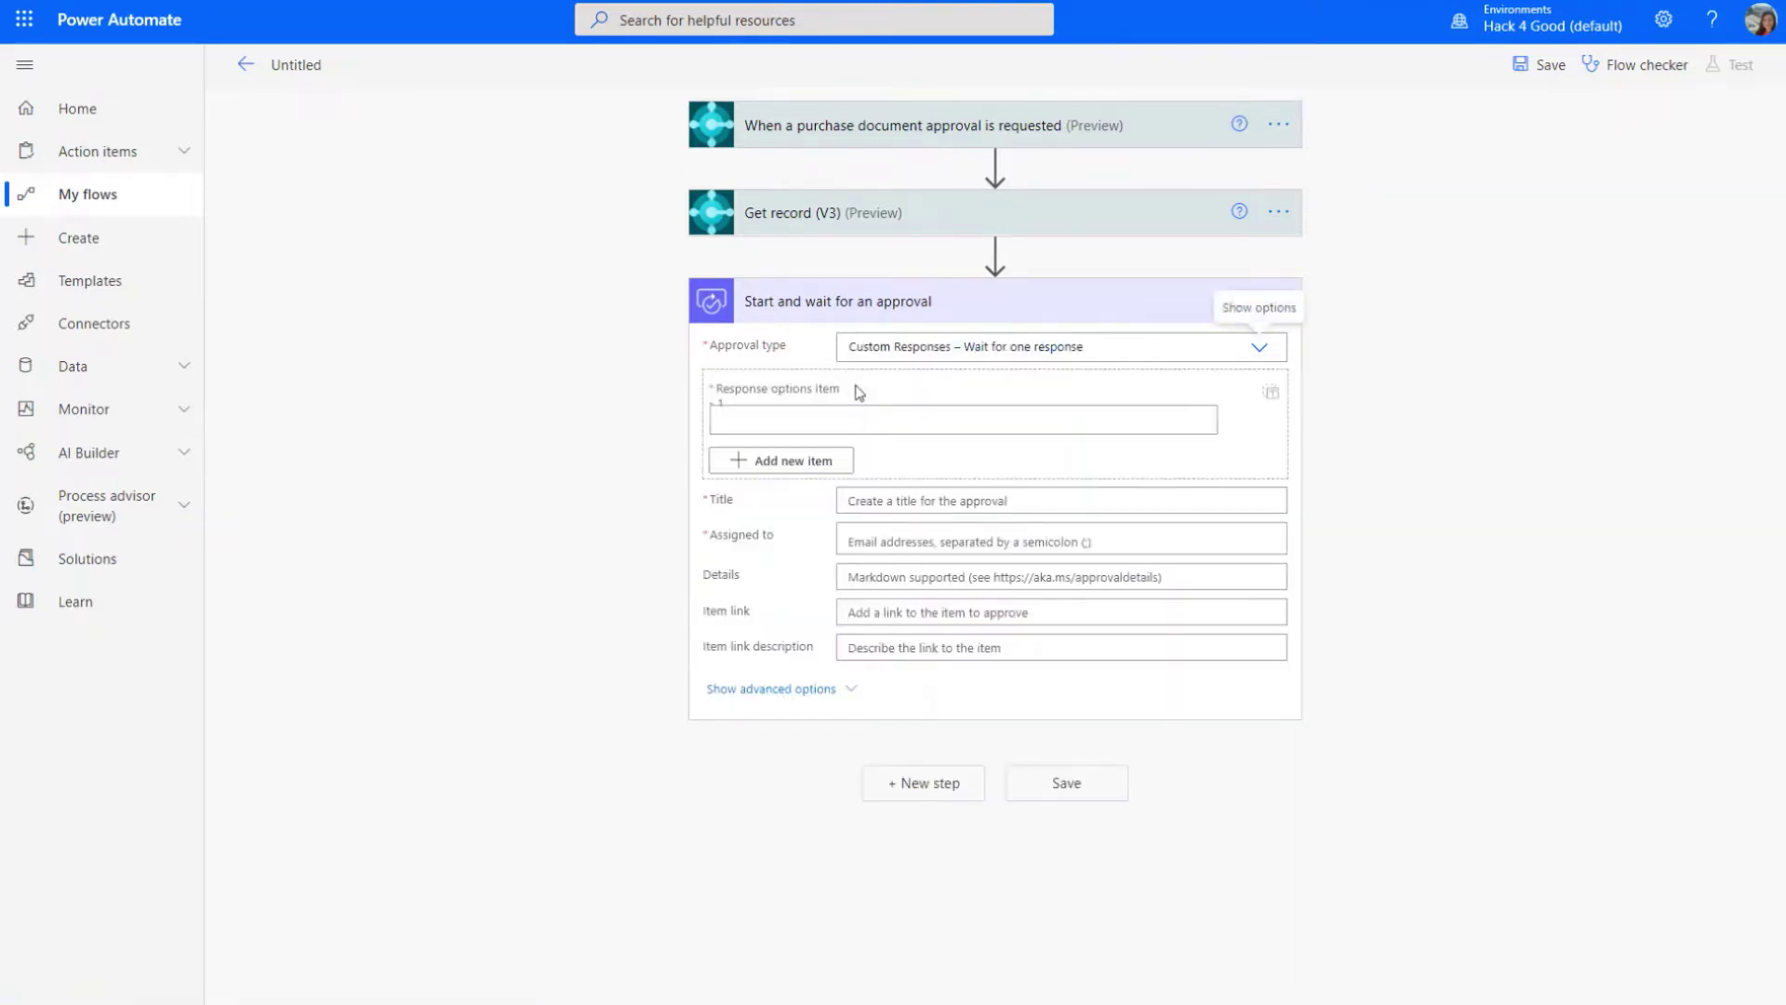
- Define two response options for the approval, Yes and No
left_click(843, 419)
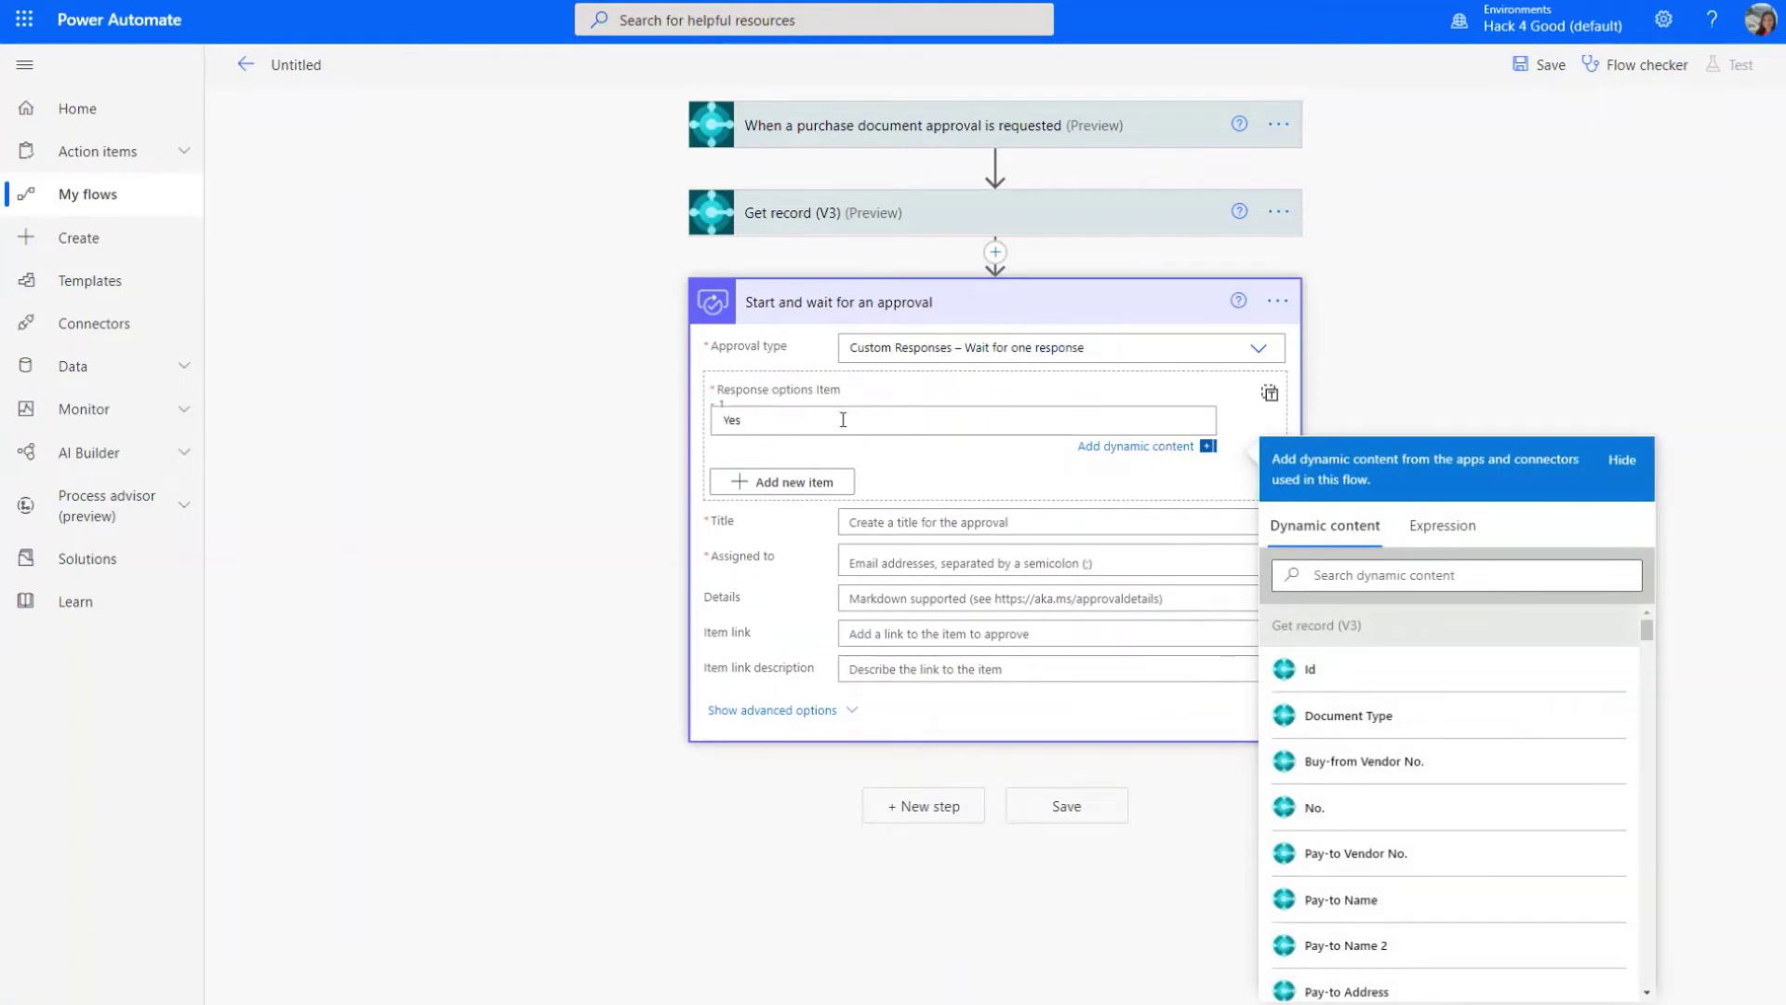
left_click(816, 482)
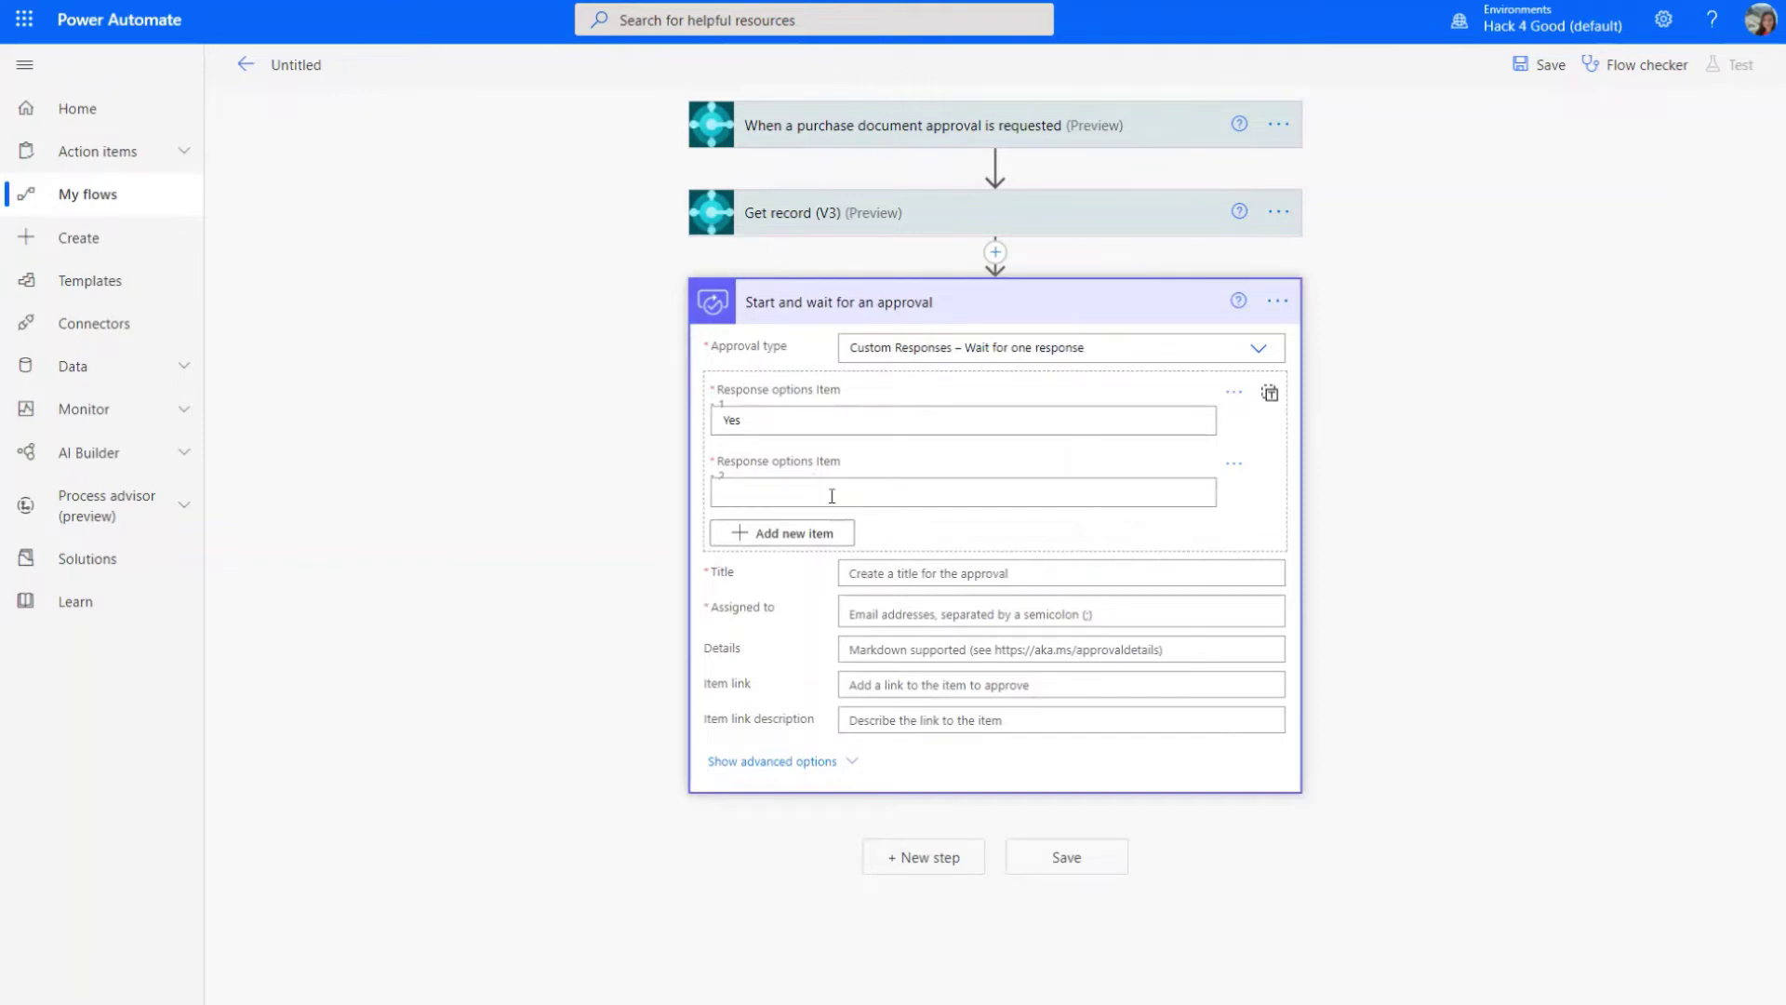
left_click(832, 494)
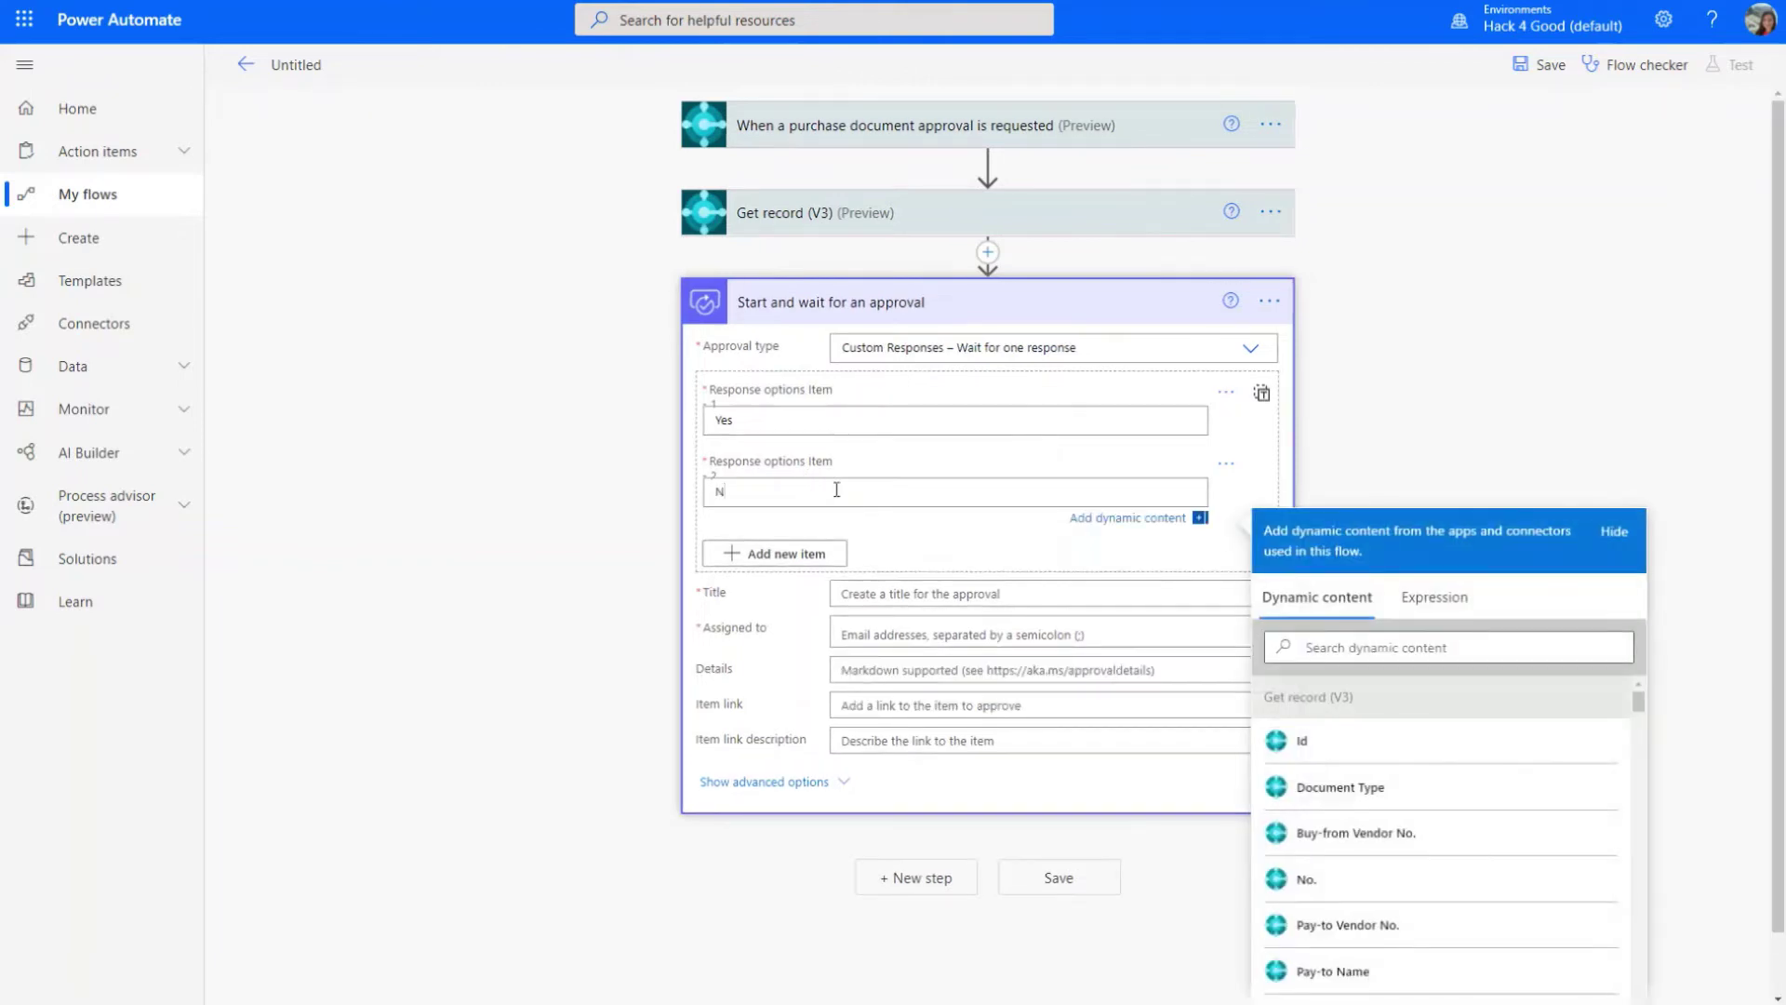
- Title the approval "Approval Needed- Inv [No.] for [Pay-to Name]", using the No. and Pay-to Name dynamic content from Get record (V3)
left_click(1017, 584)
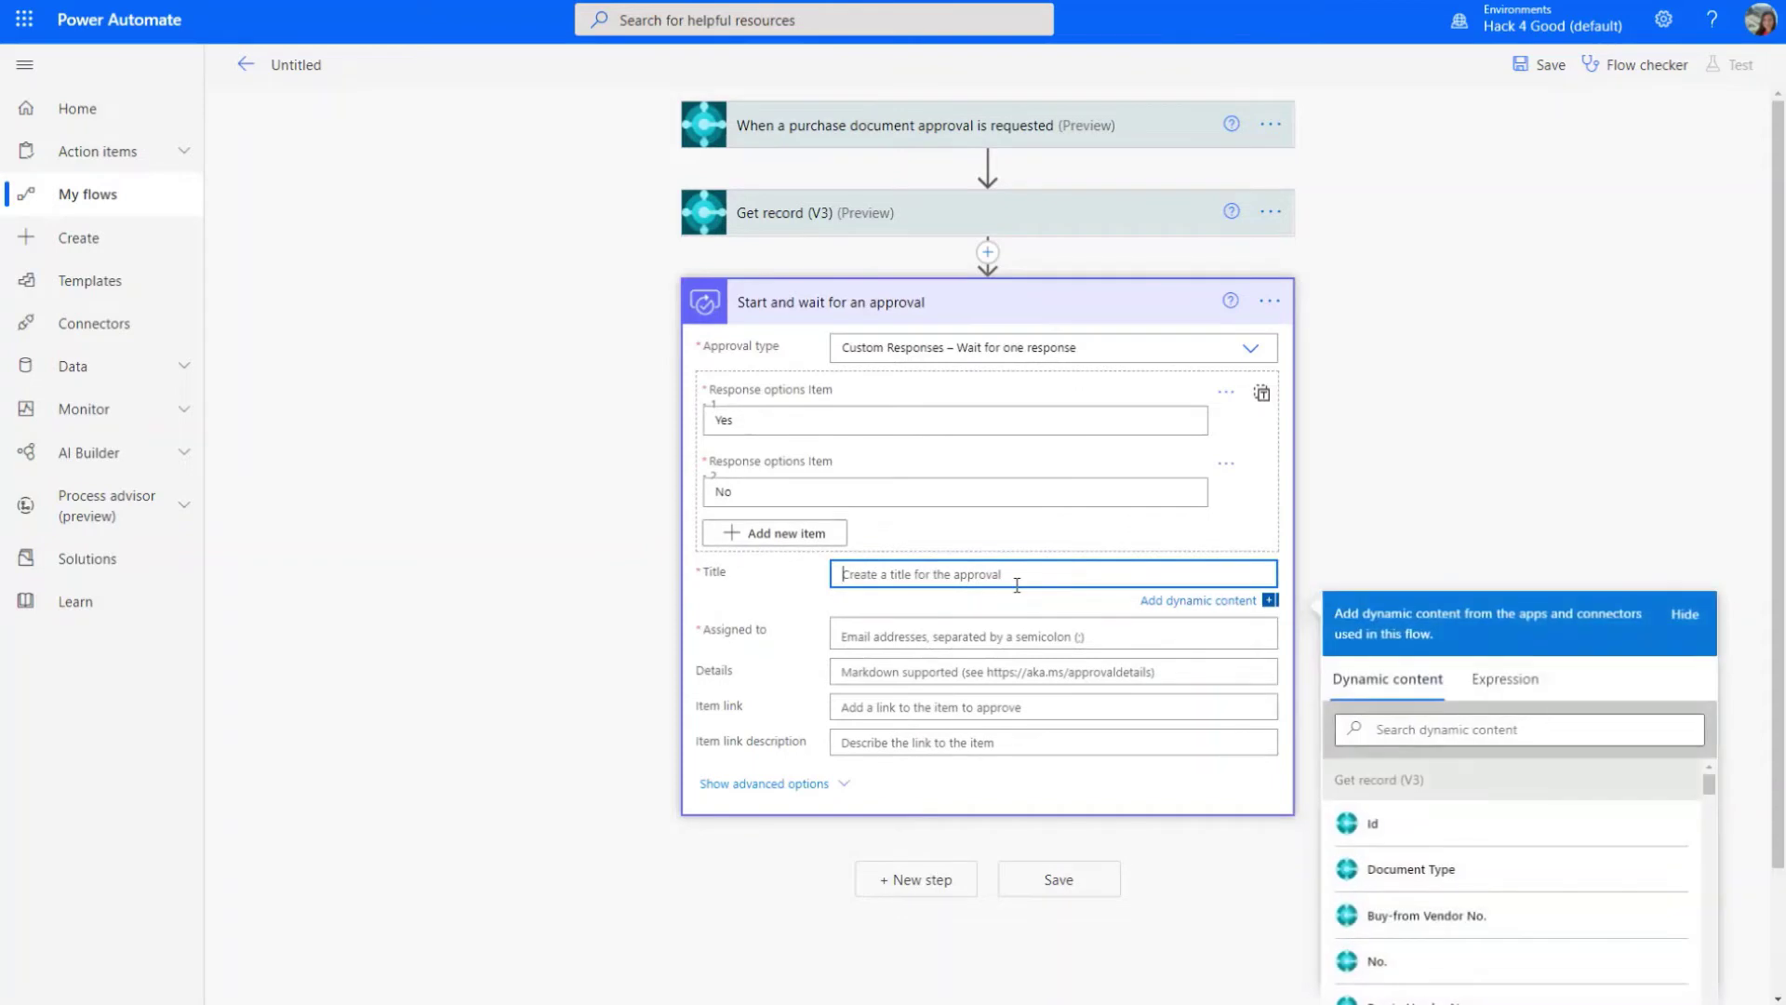
type("Approval Needed- Inv")
left_click(1483, 961)
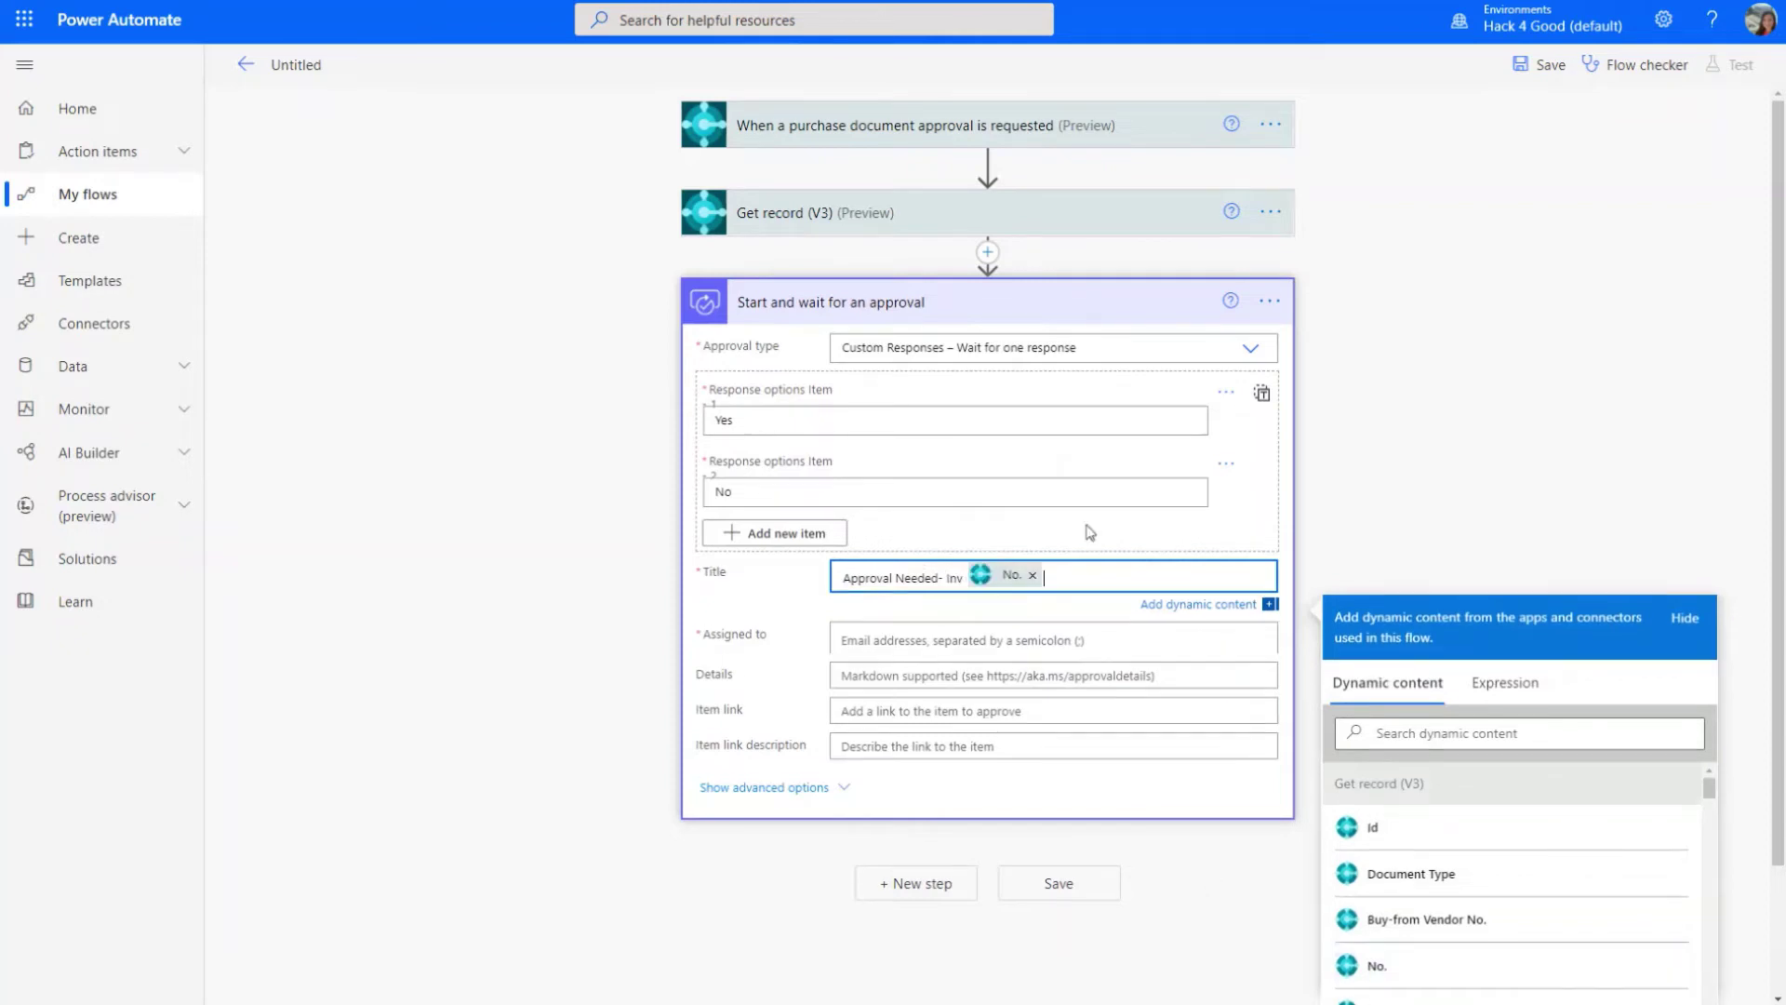
type("for")
scroll(1469, 893, "down", 5)
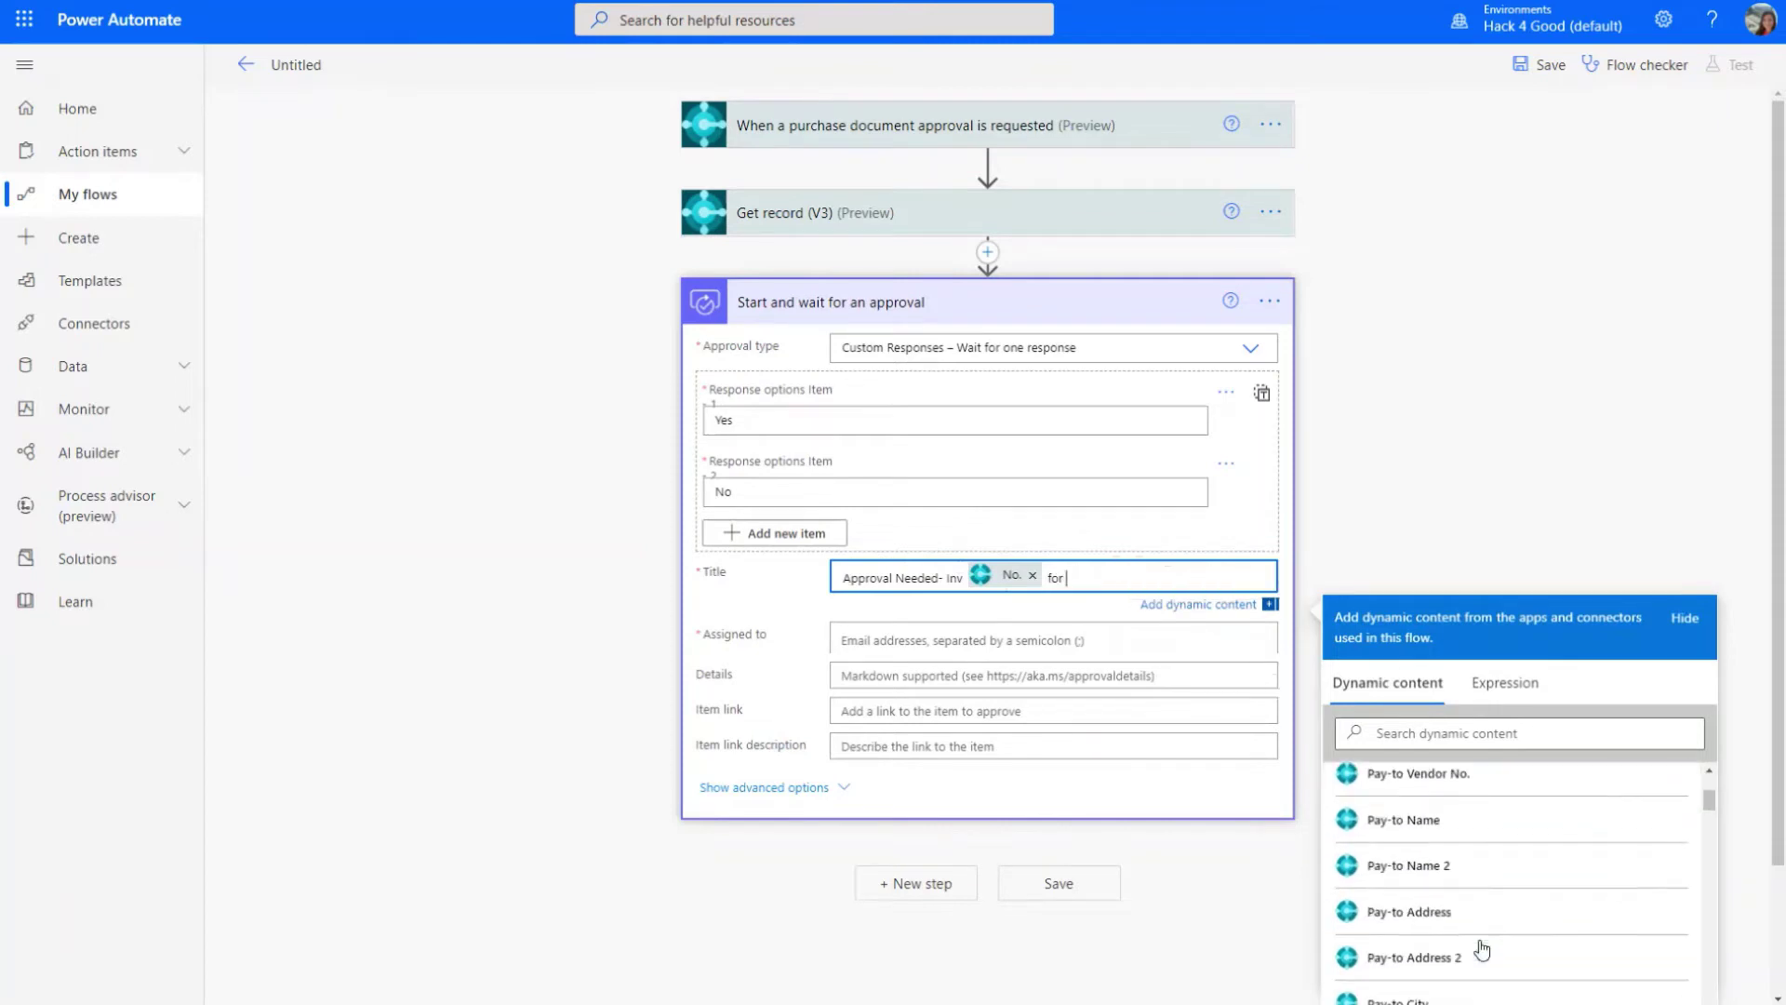
left_click(1477, 825)
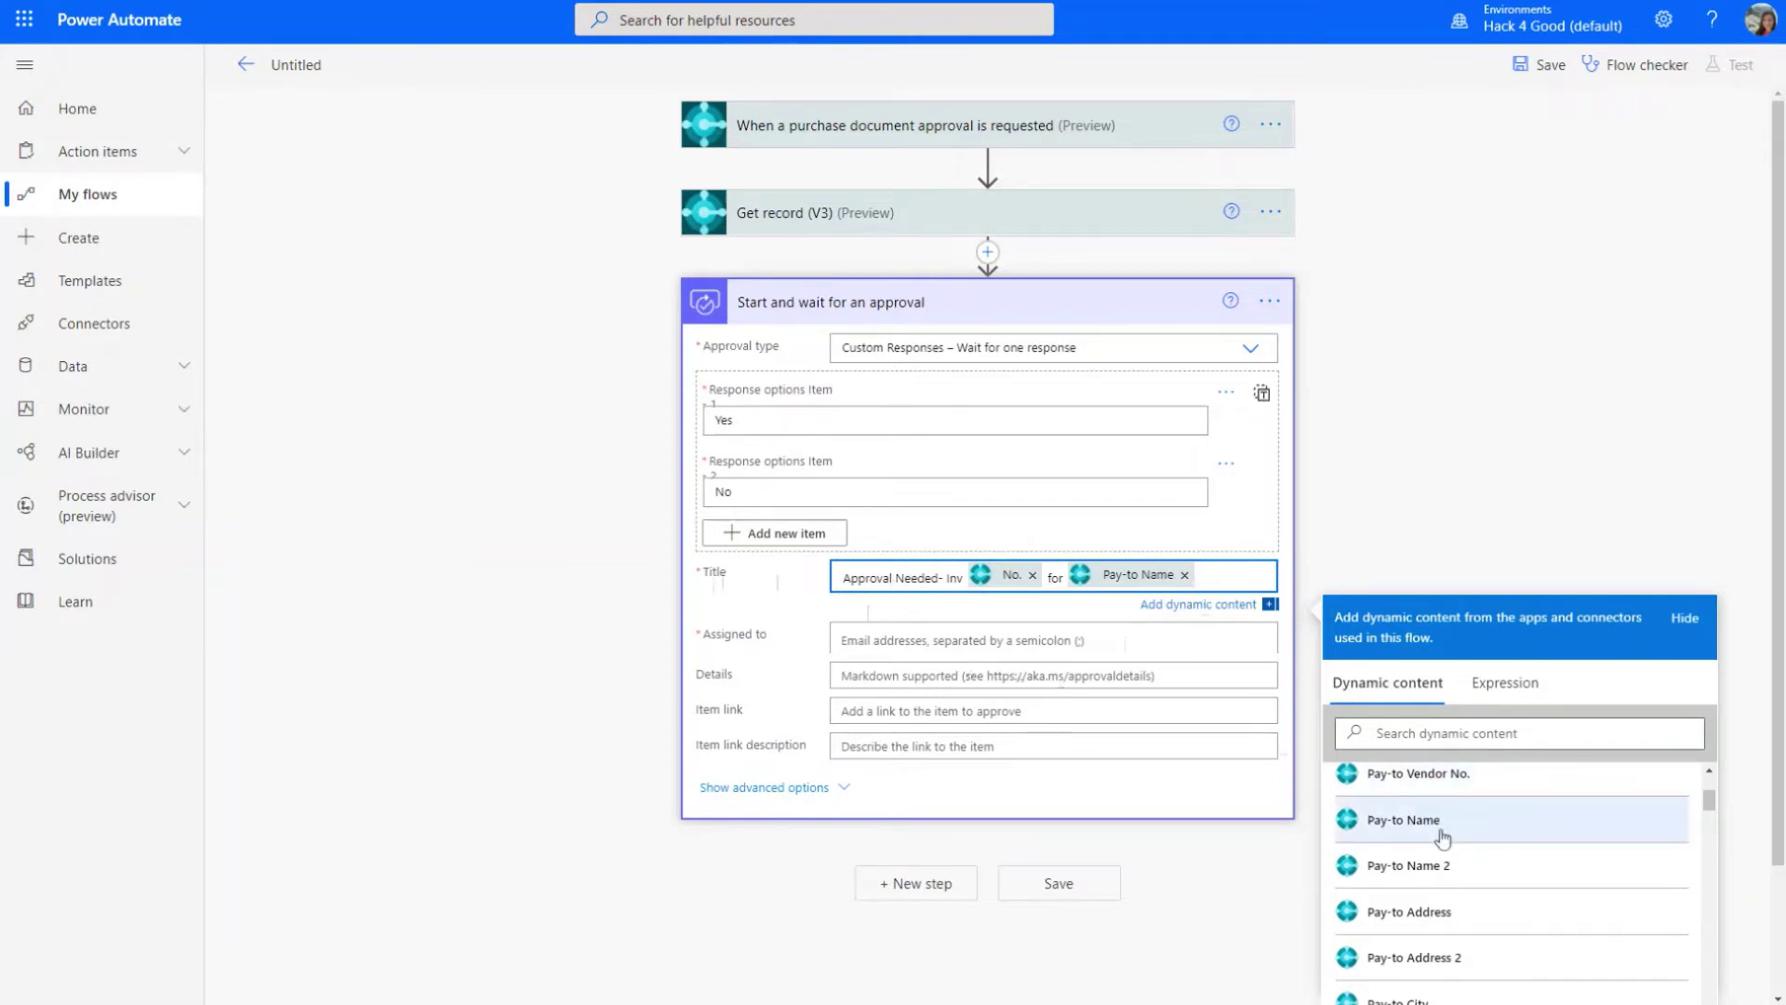
- Look through the Get record (V3) dynamic content fields available for the approval title
scroll(1442, 837, "down", 2)
scroll(1442, 837, "up", 3)
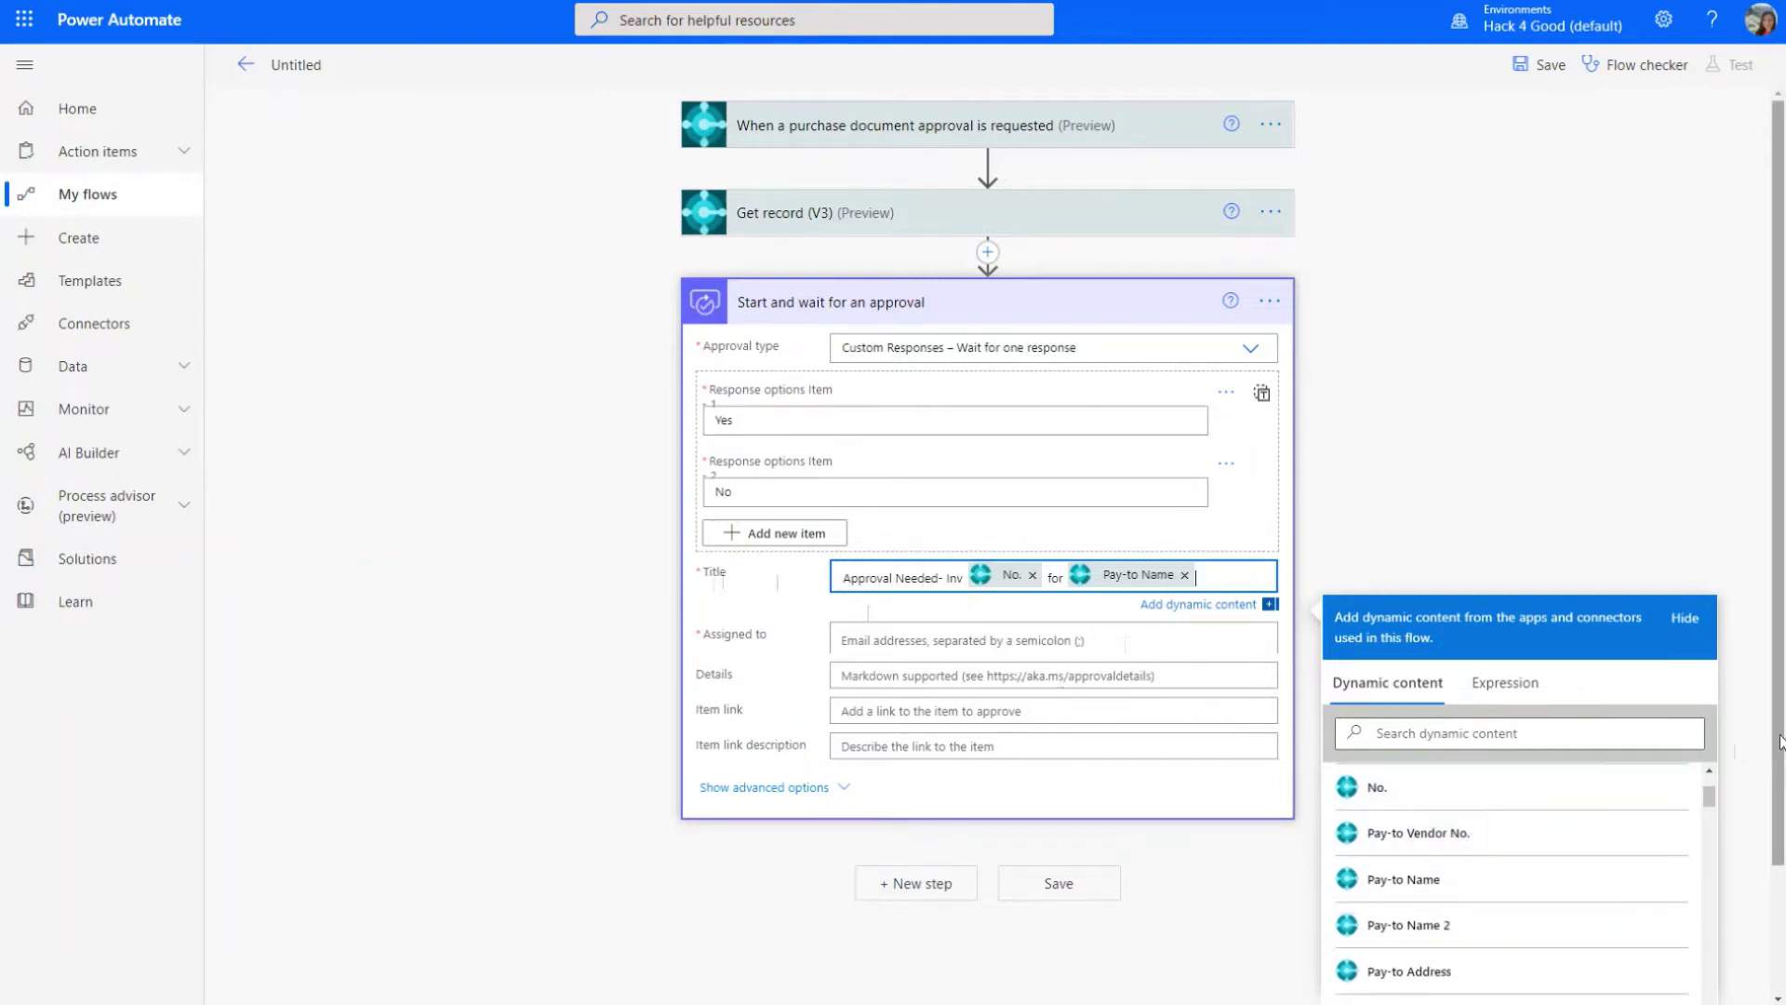
scroll(1779, 741, "down", 2)
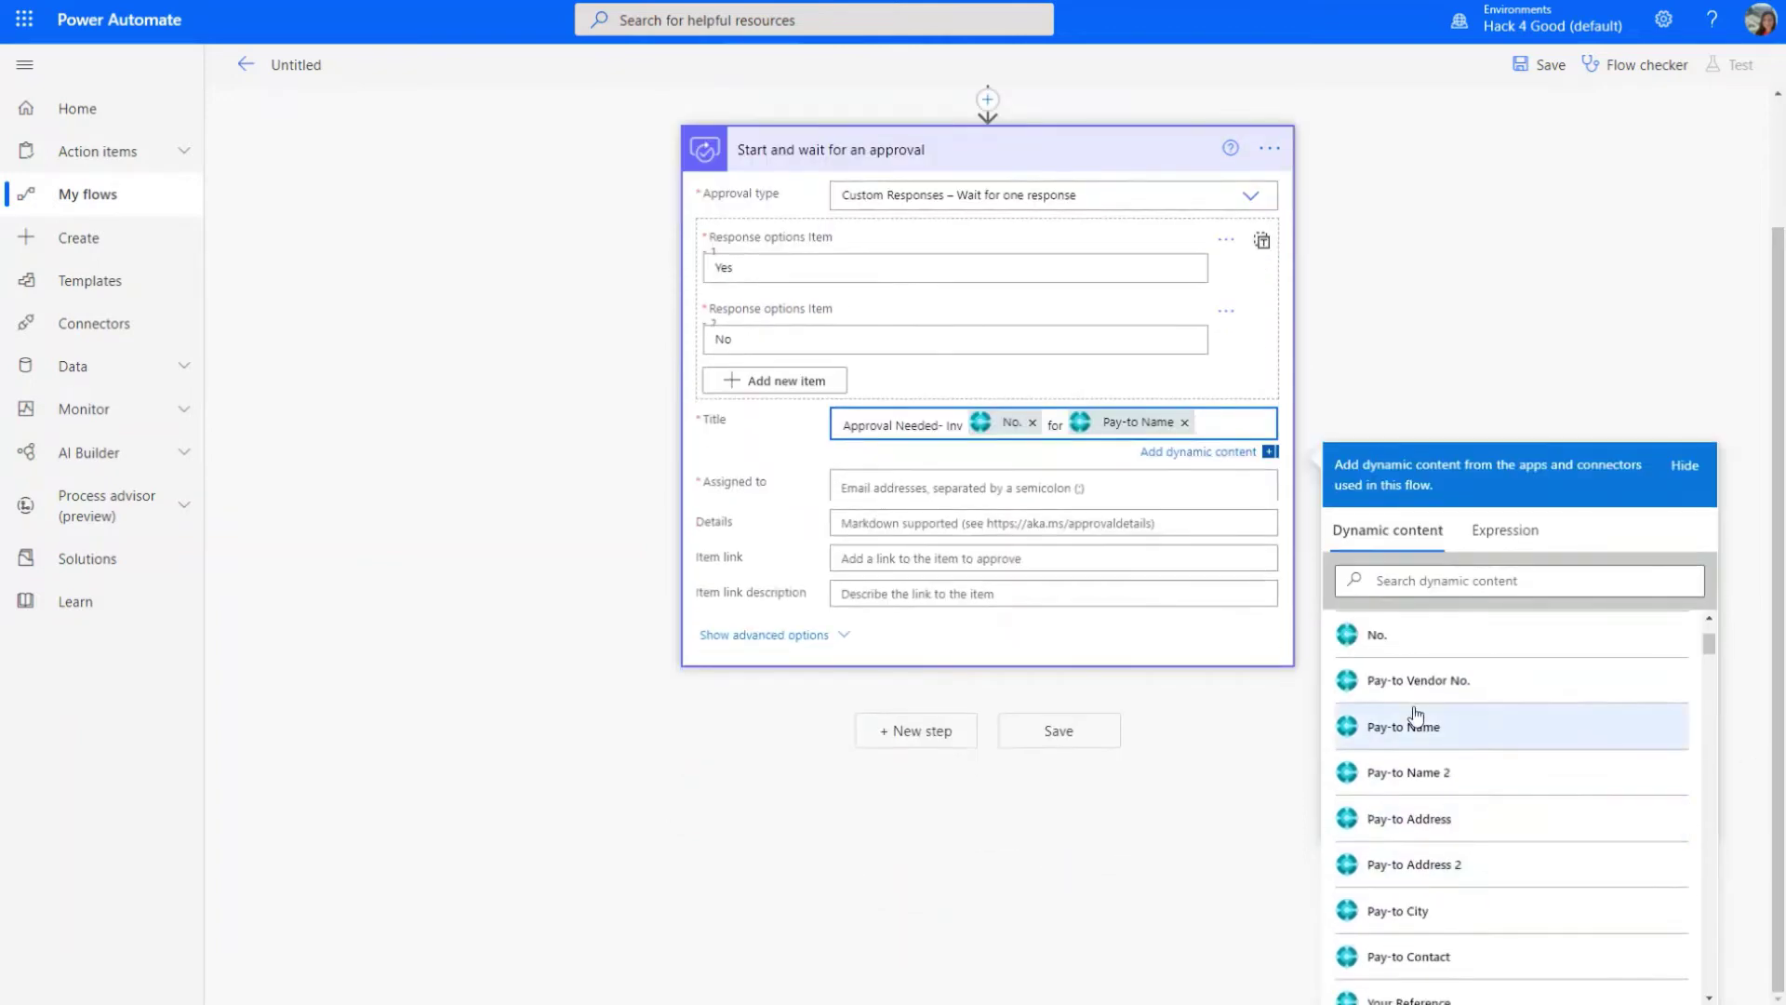
scroll(1427, 651, "down", 2)
scroll(1476, 884, "up", 1)
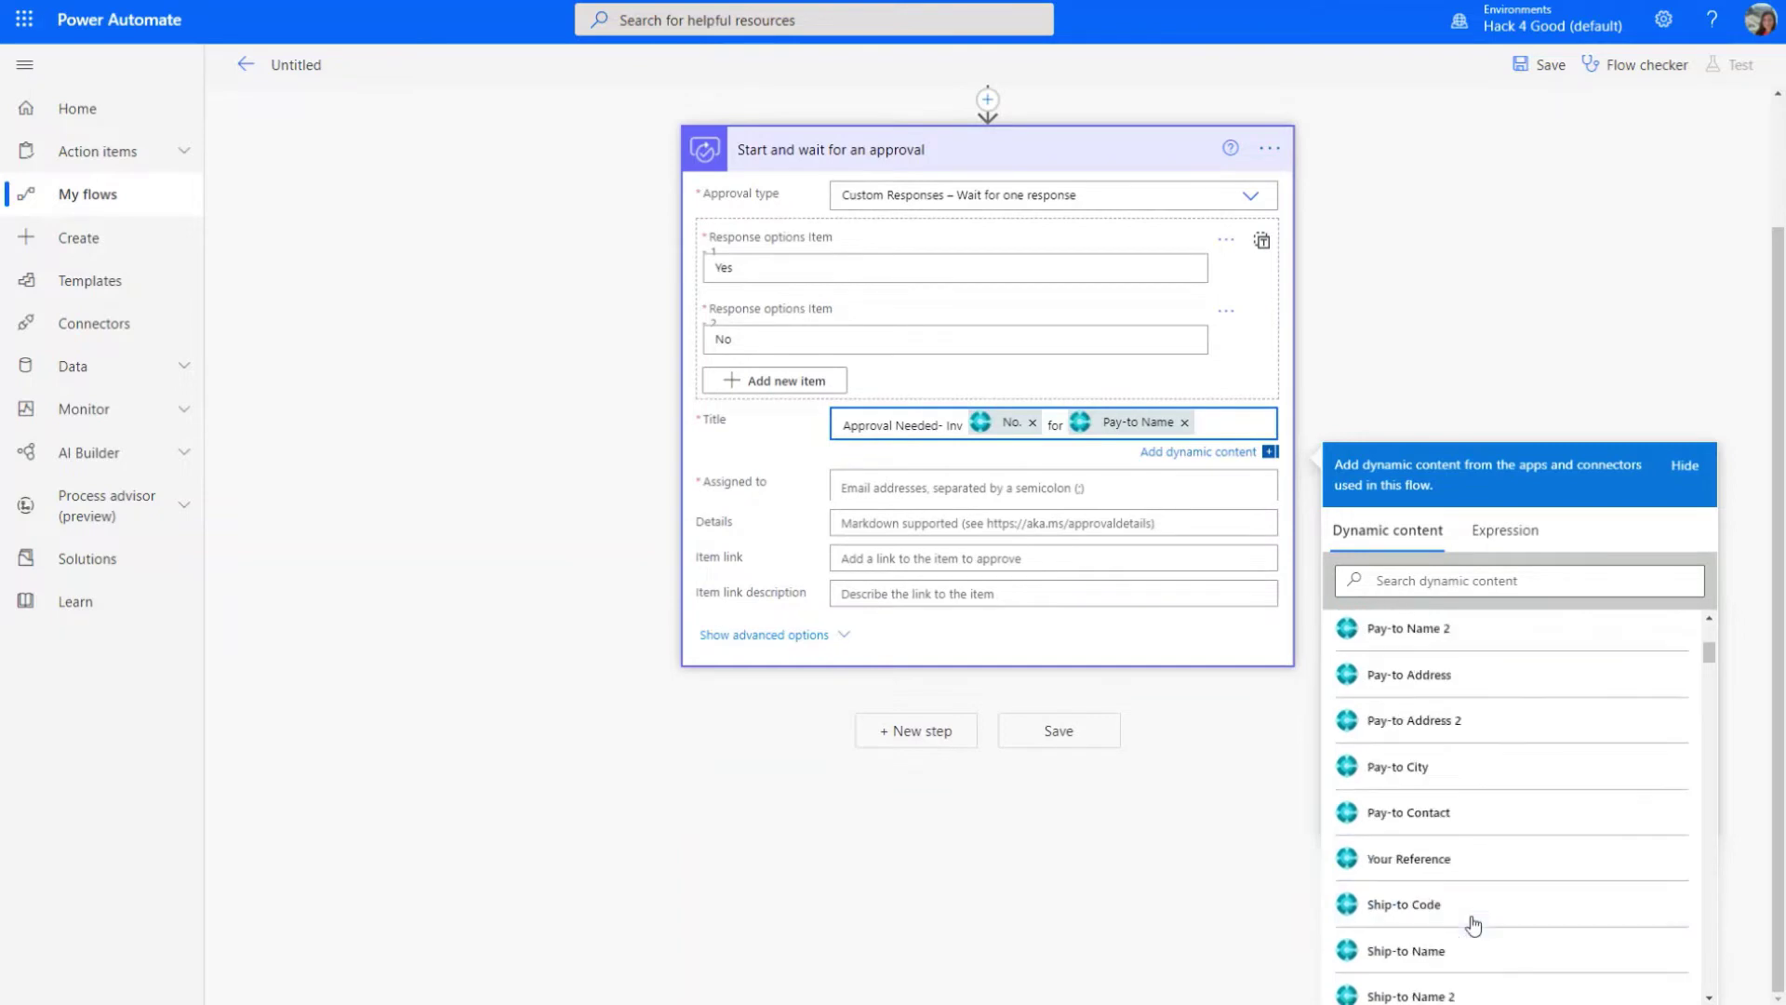
scroll(1473, 924, "up", 2)
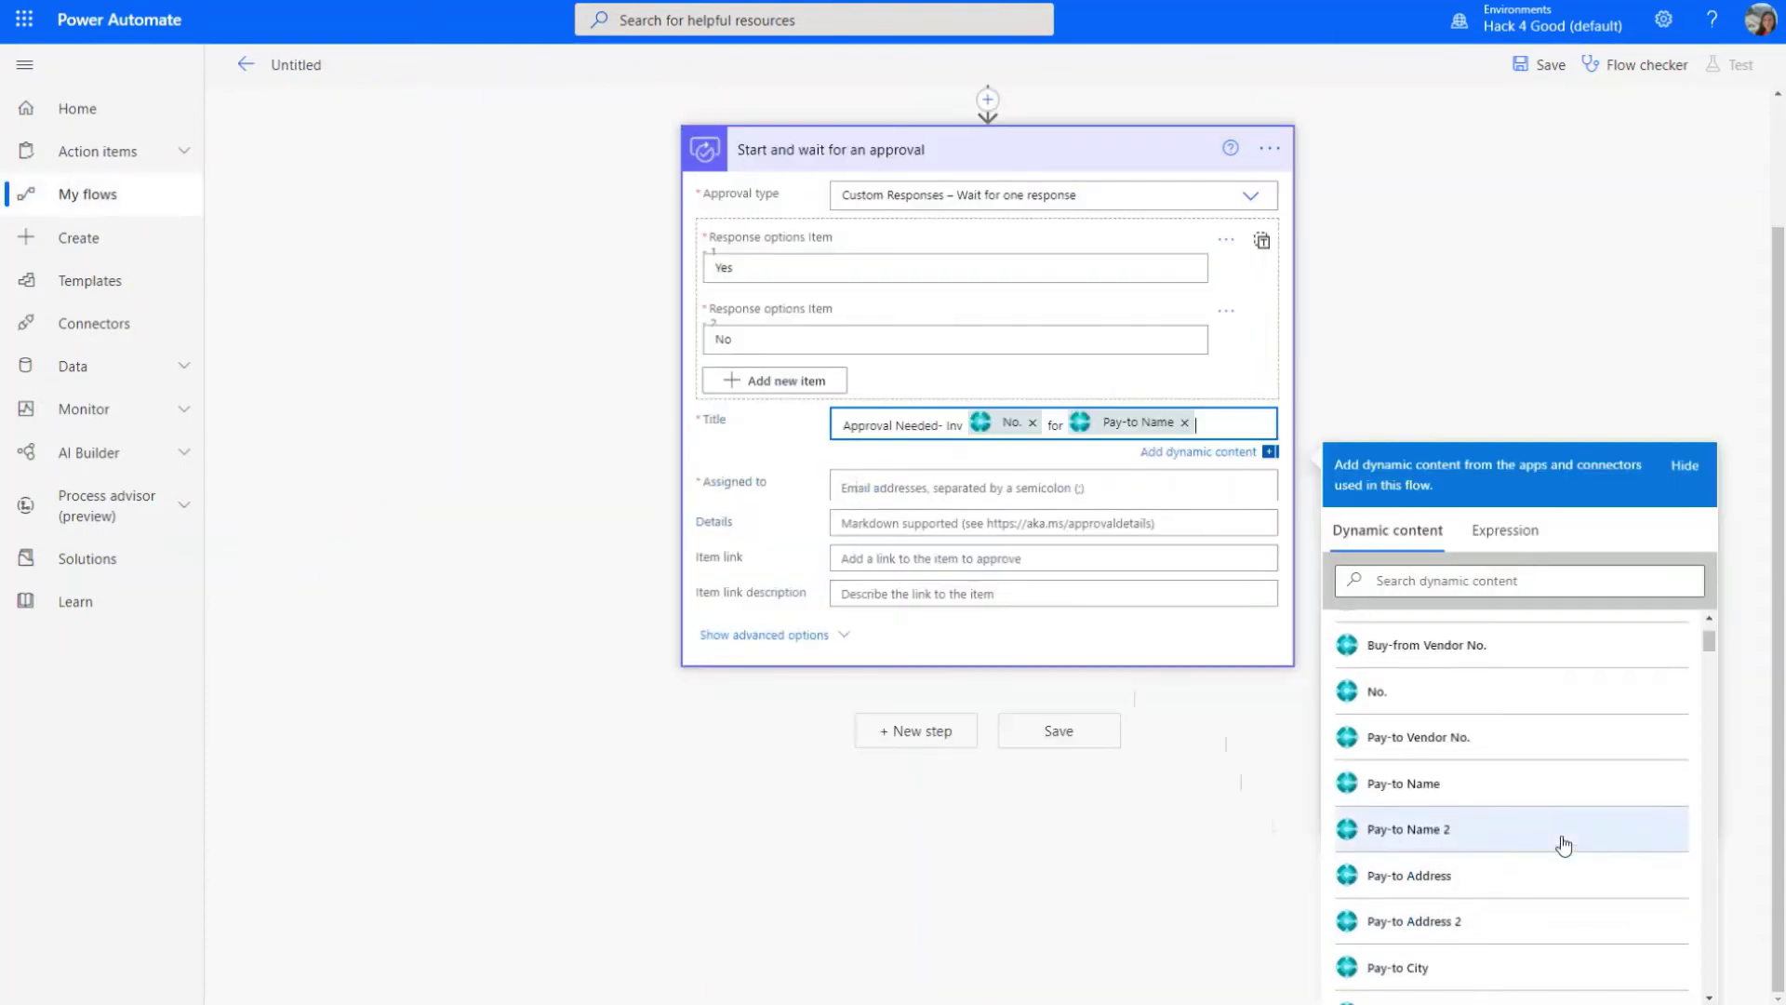
scroll(1556, 854, "down", 3)
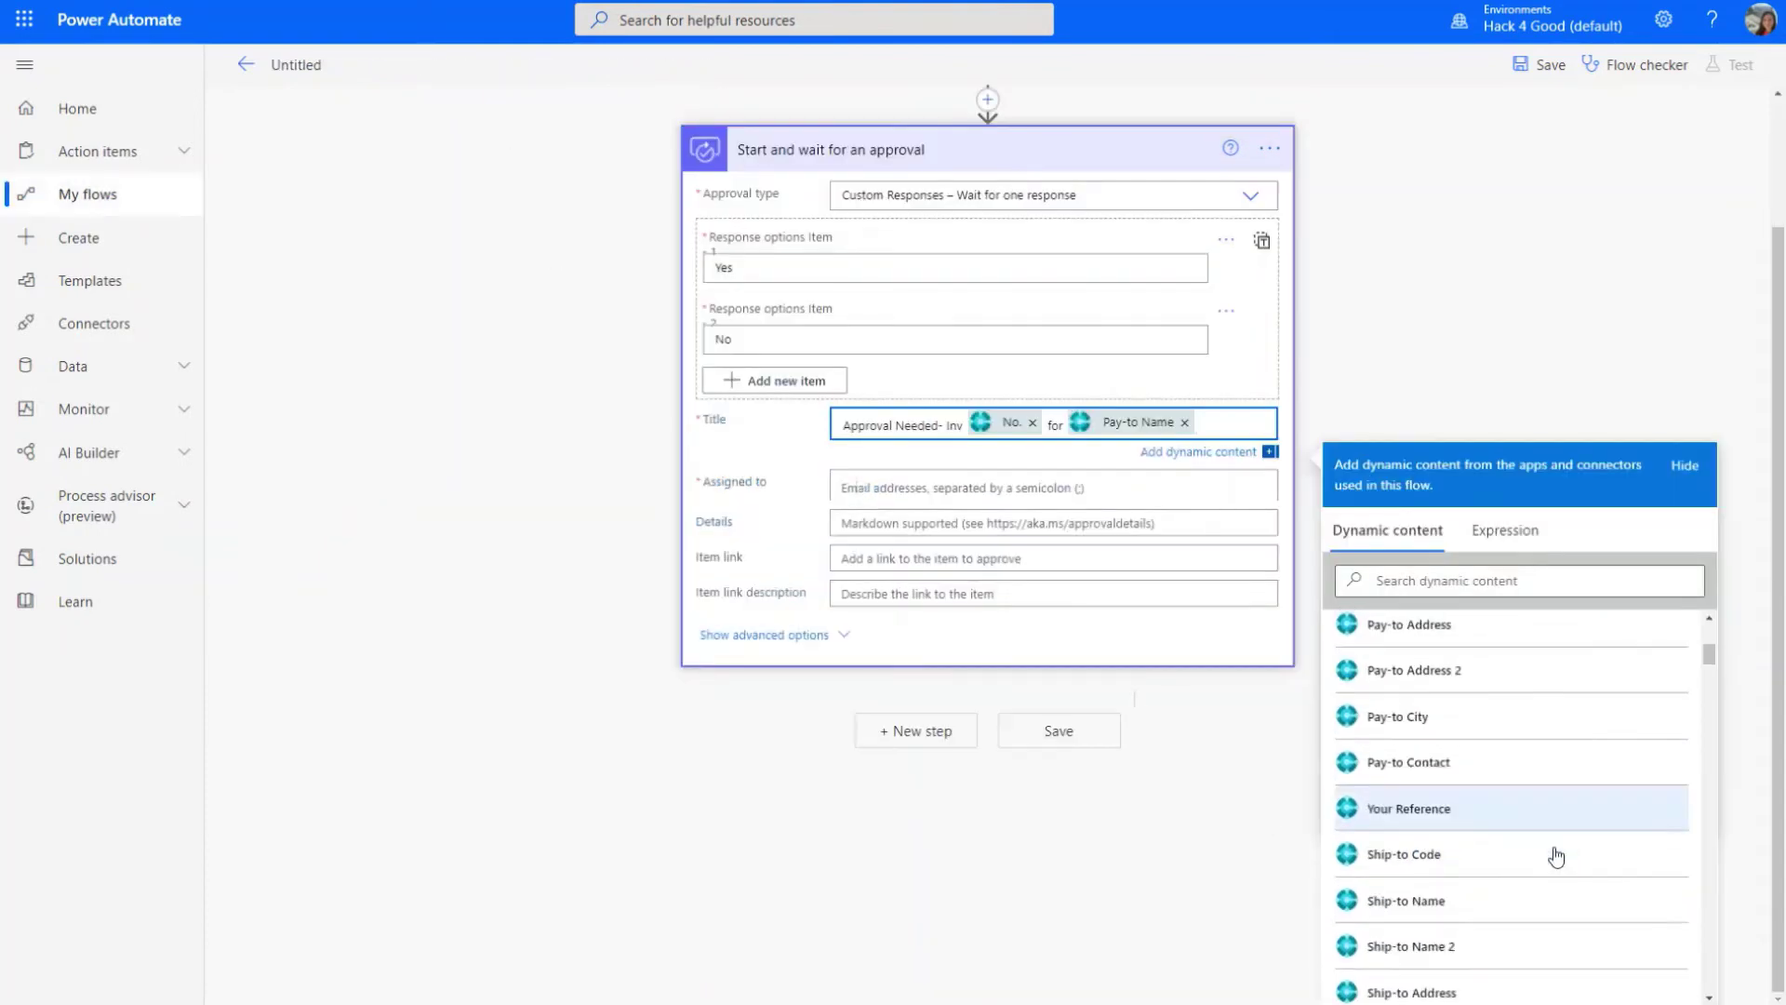
scroll(1479, 947, "down", 5)
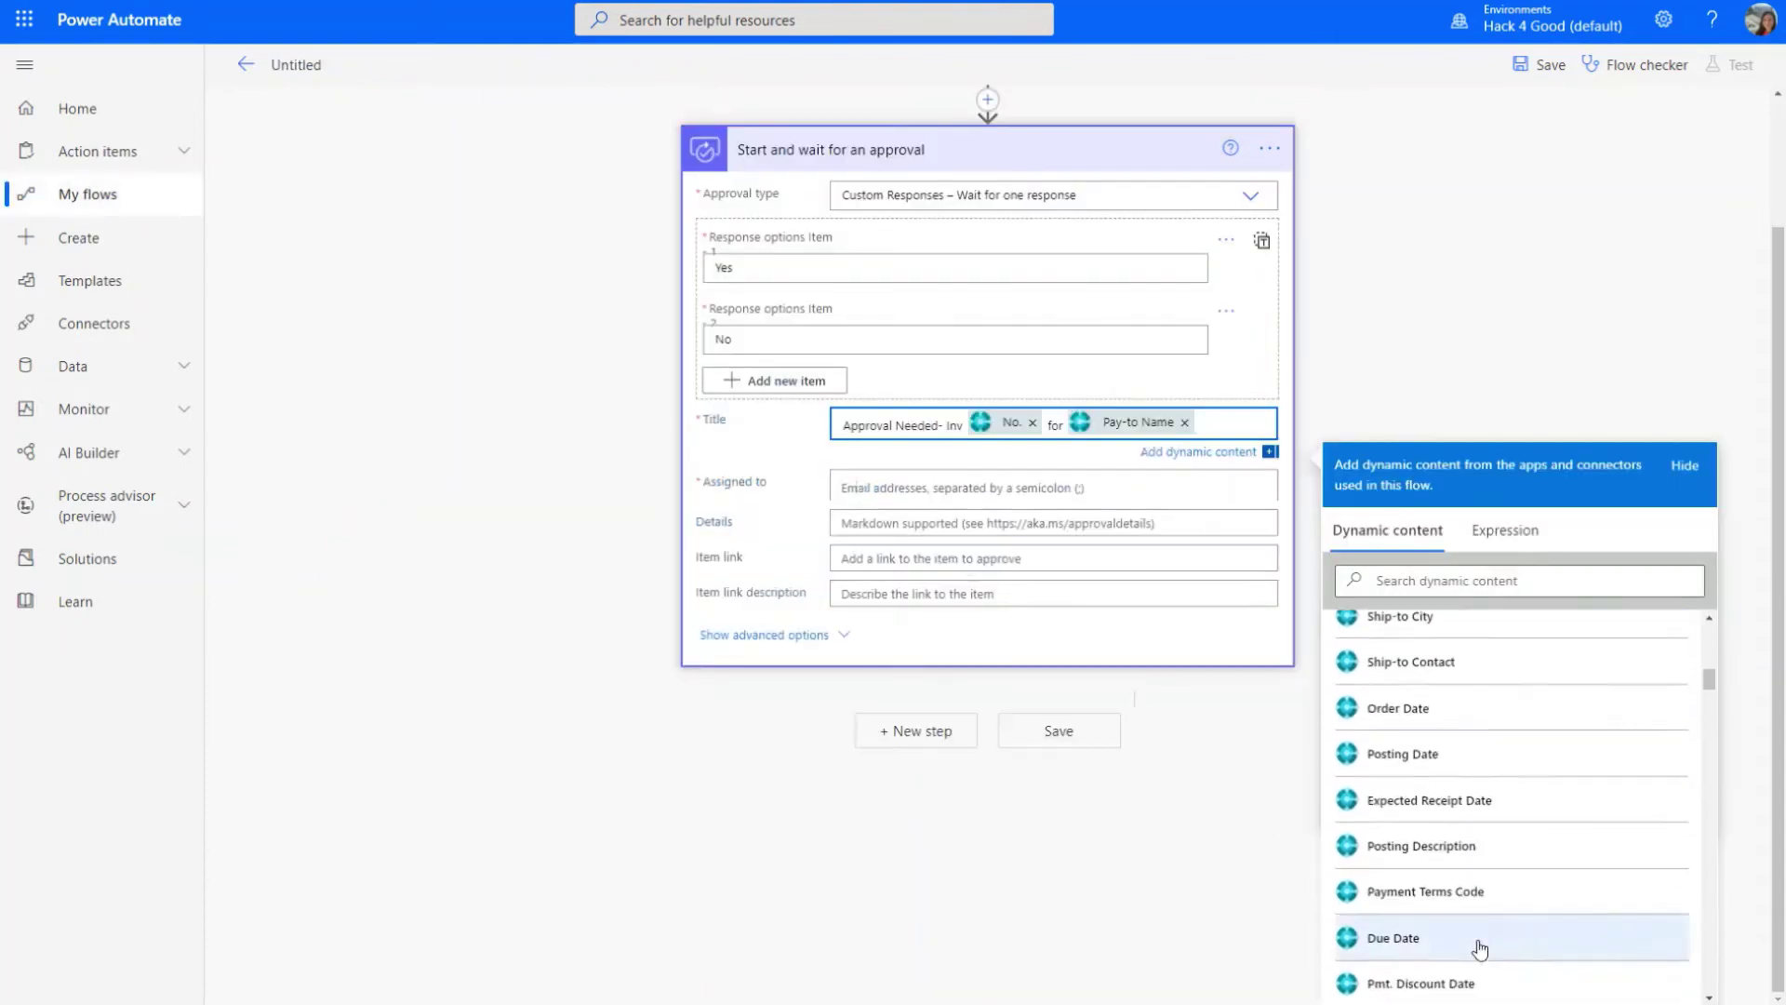
scroll(1479, 947, "down", 4)
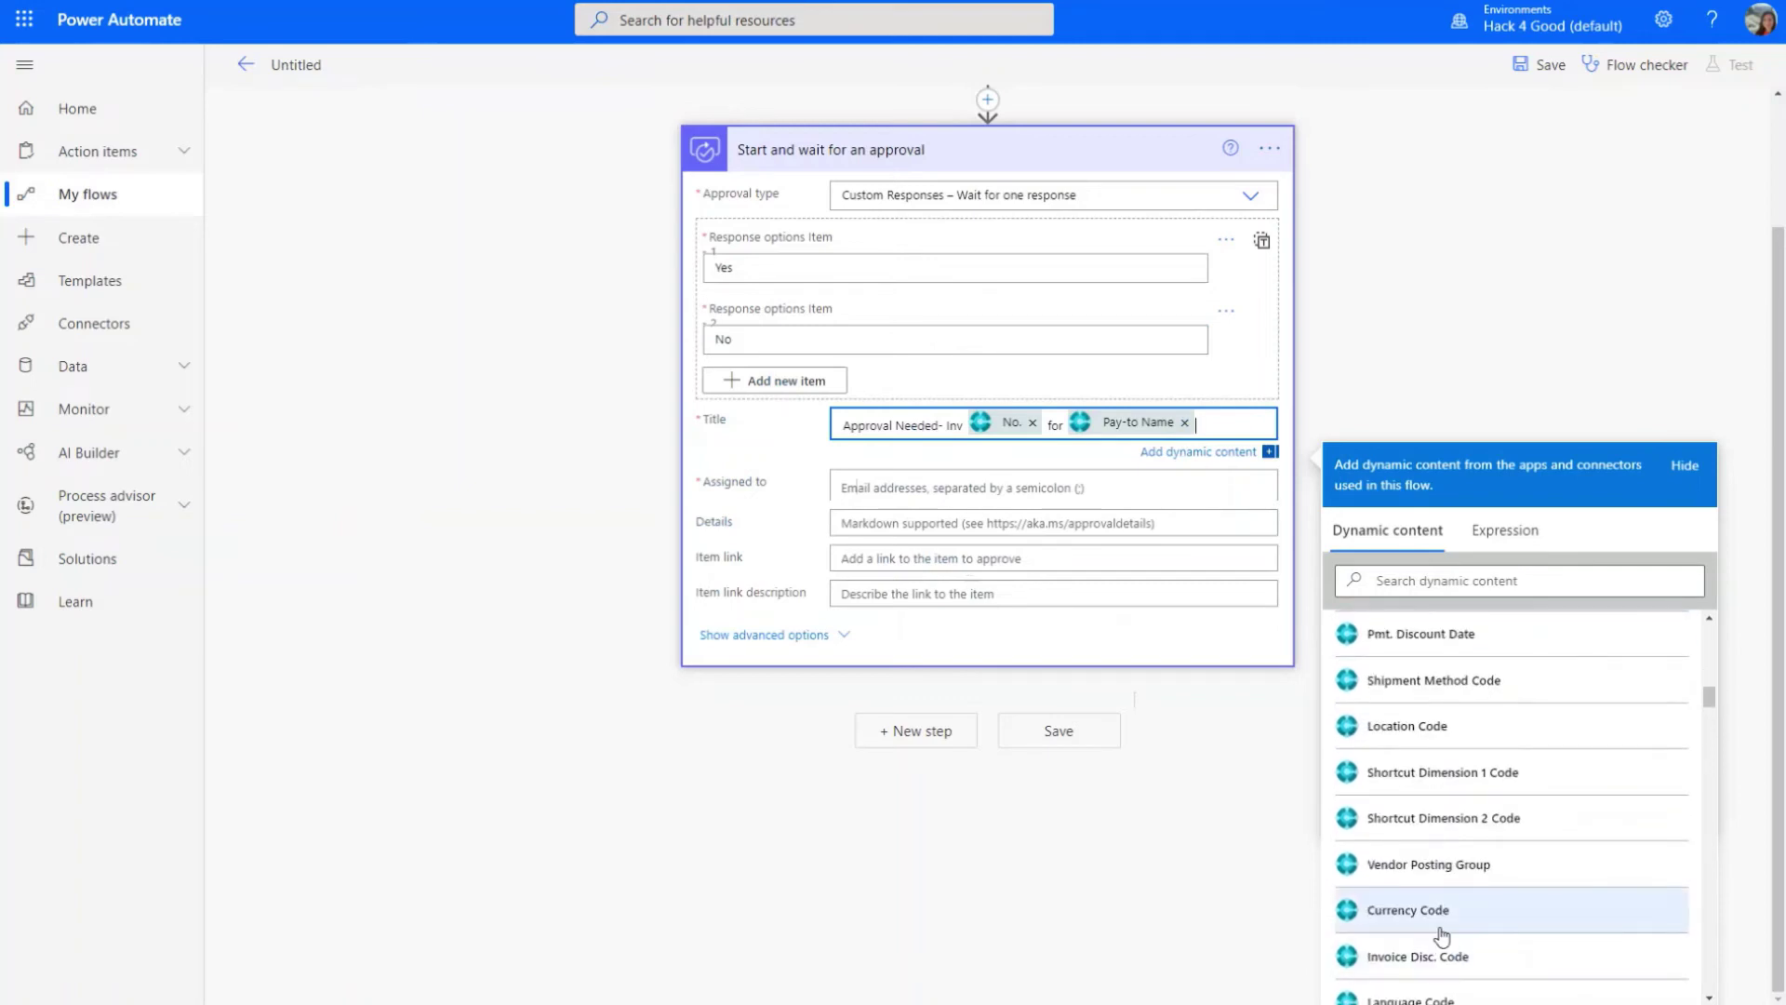
scroll(1442, 935, "down", 6)
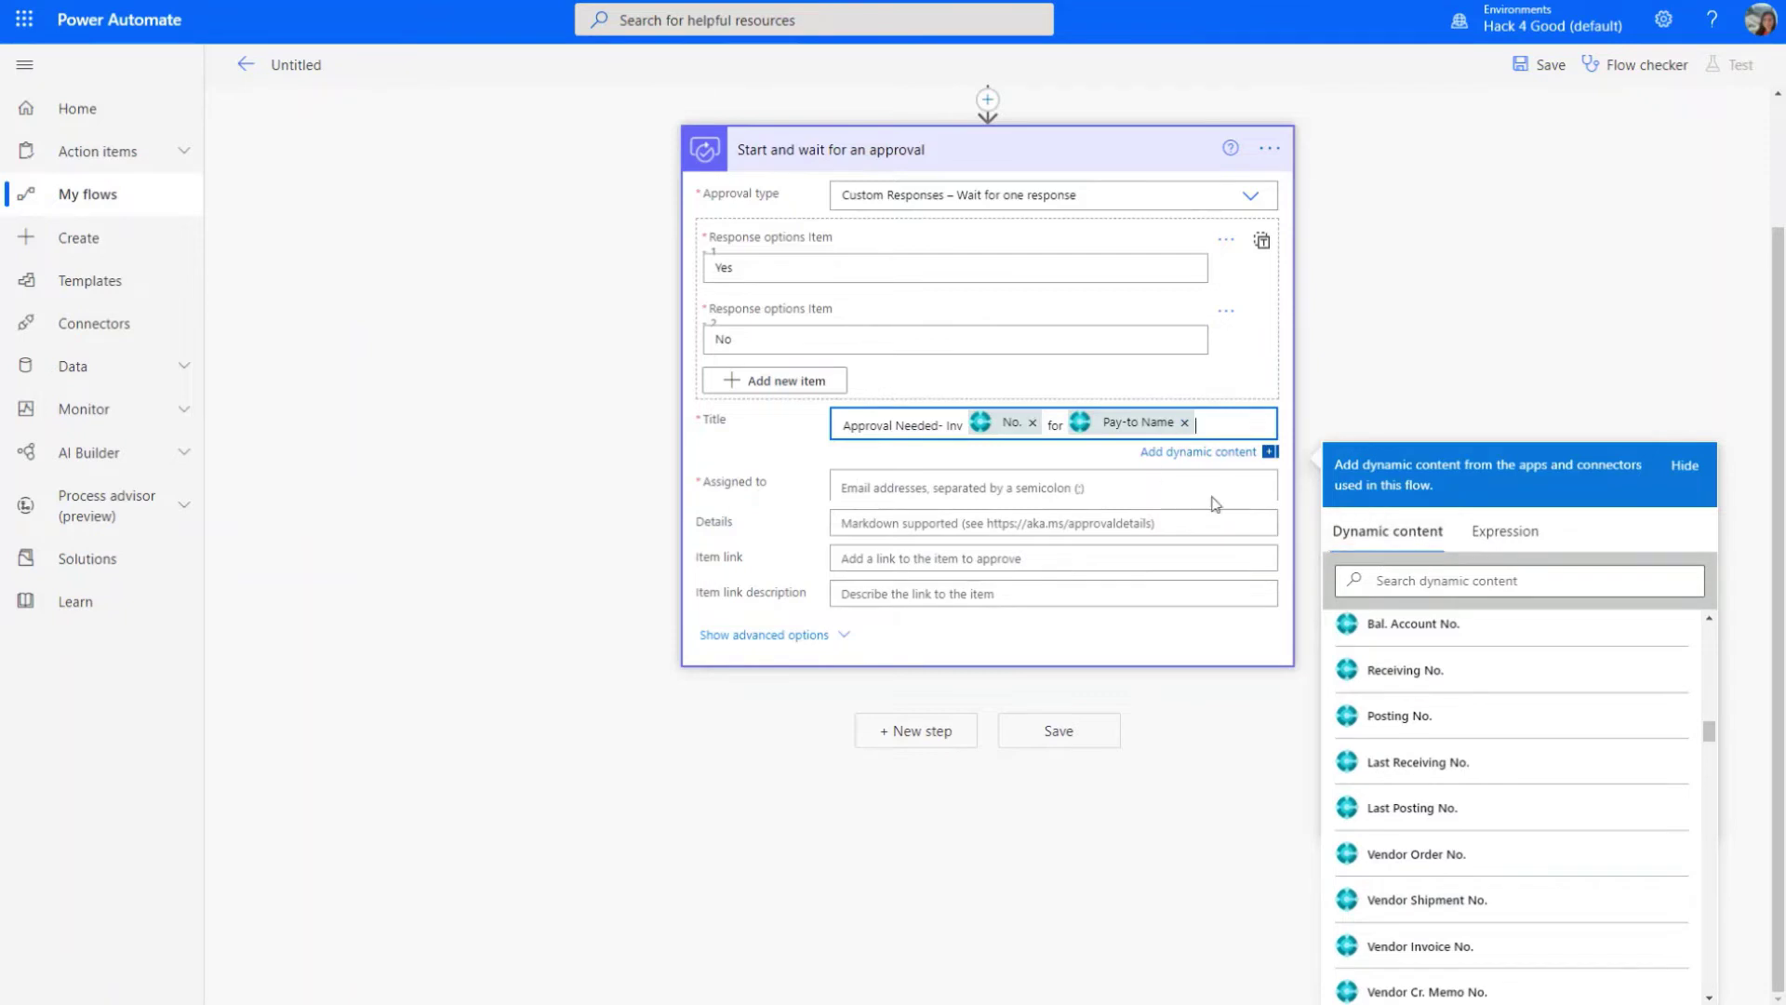
- Assign the approval to the approver by searching for their first name and picking the matching full-name account
left_click(1068, 495)
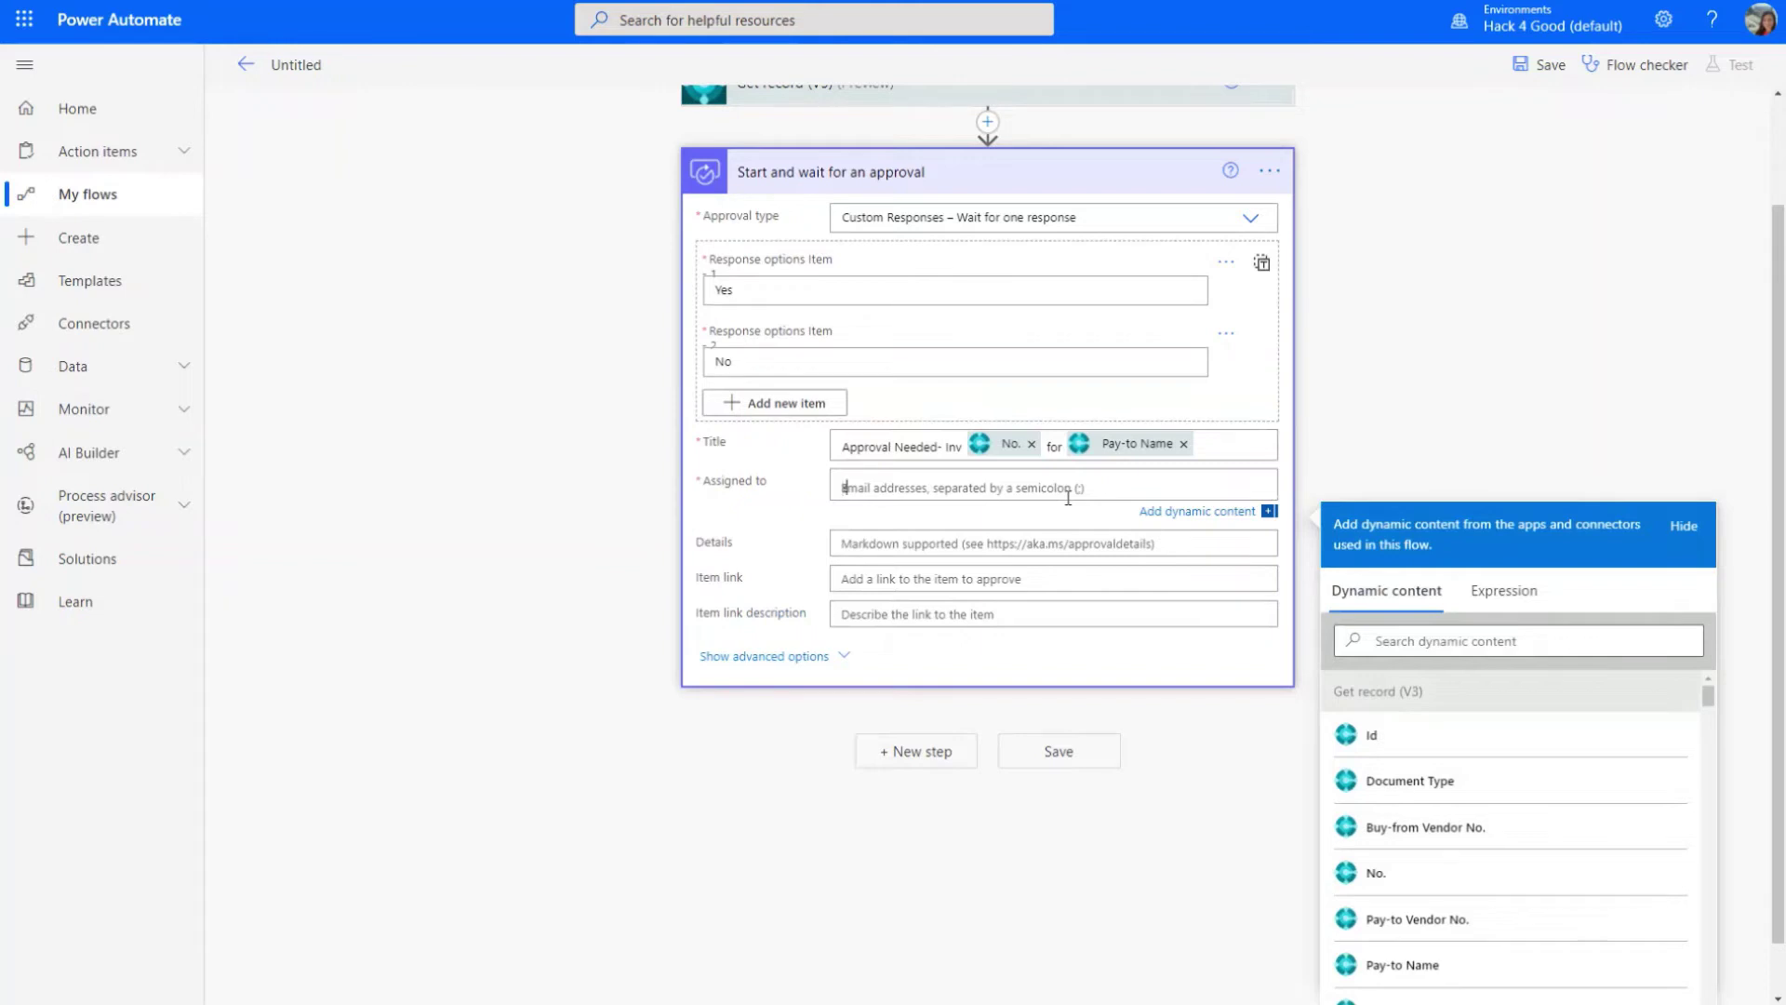
type("re")
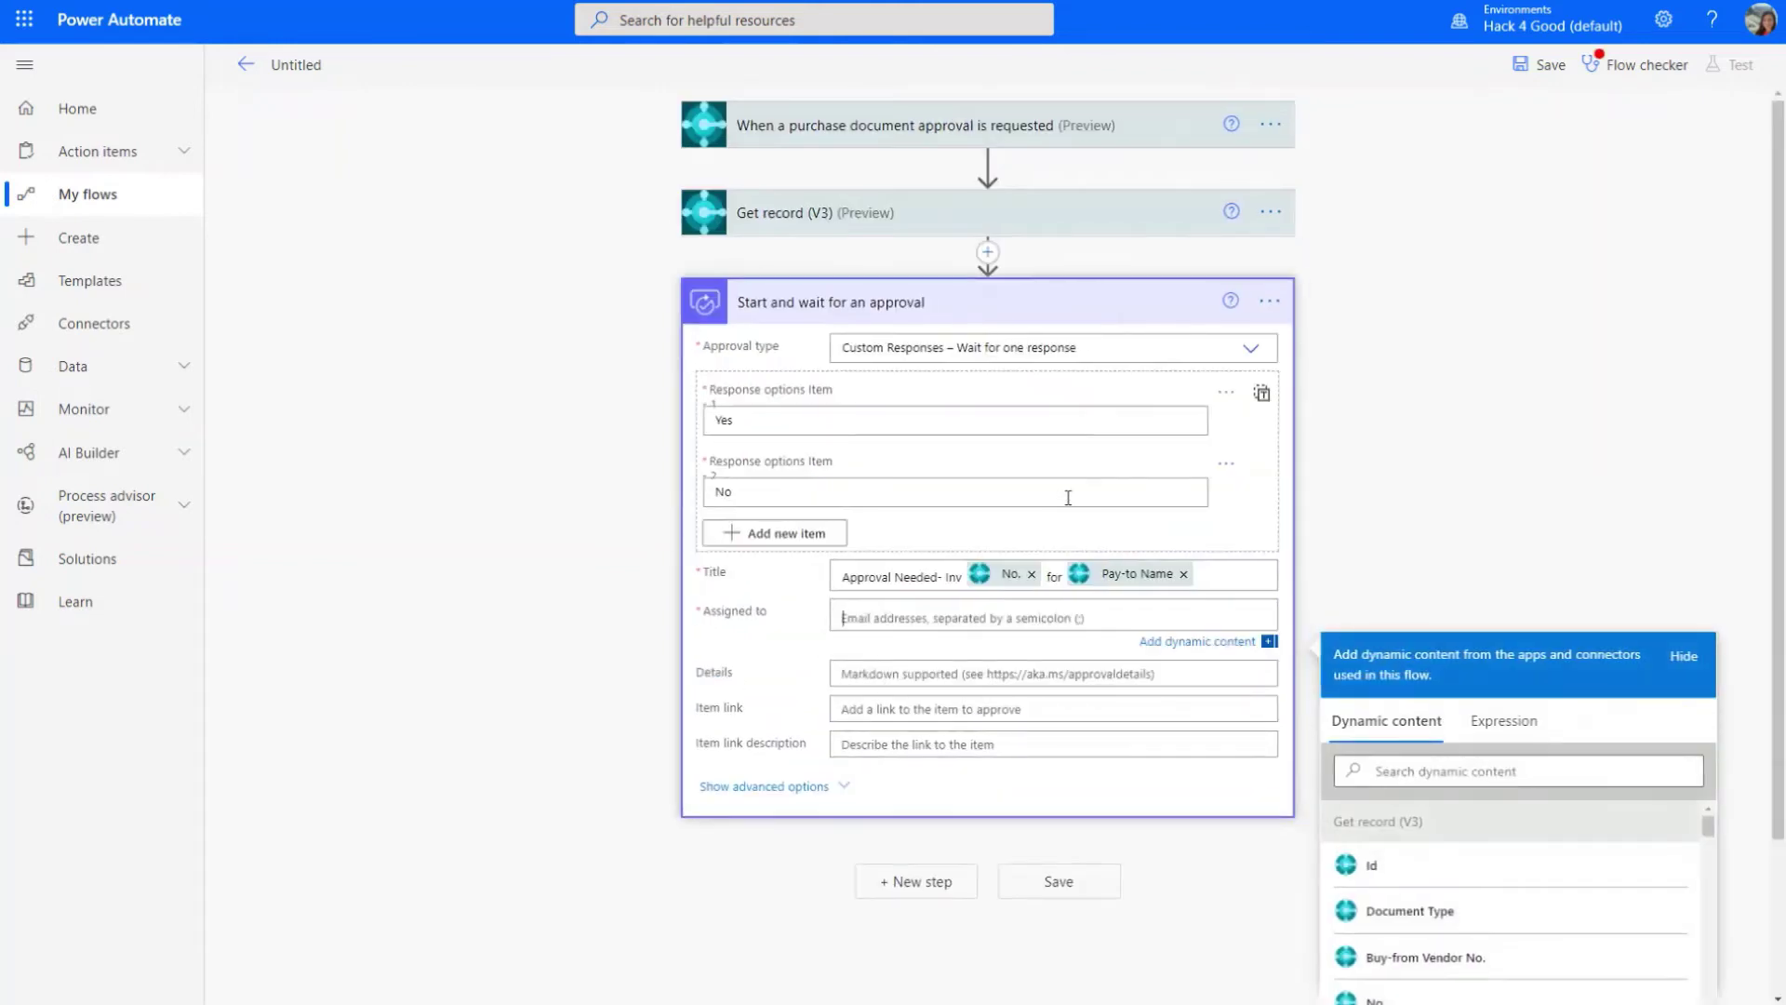
type("mary")
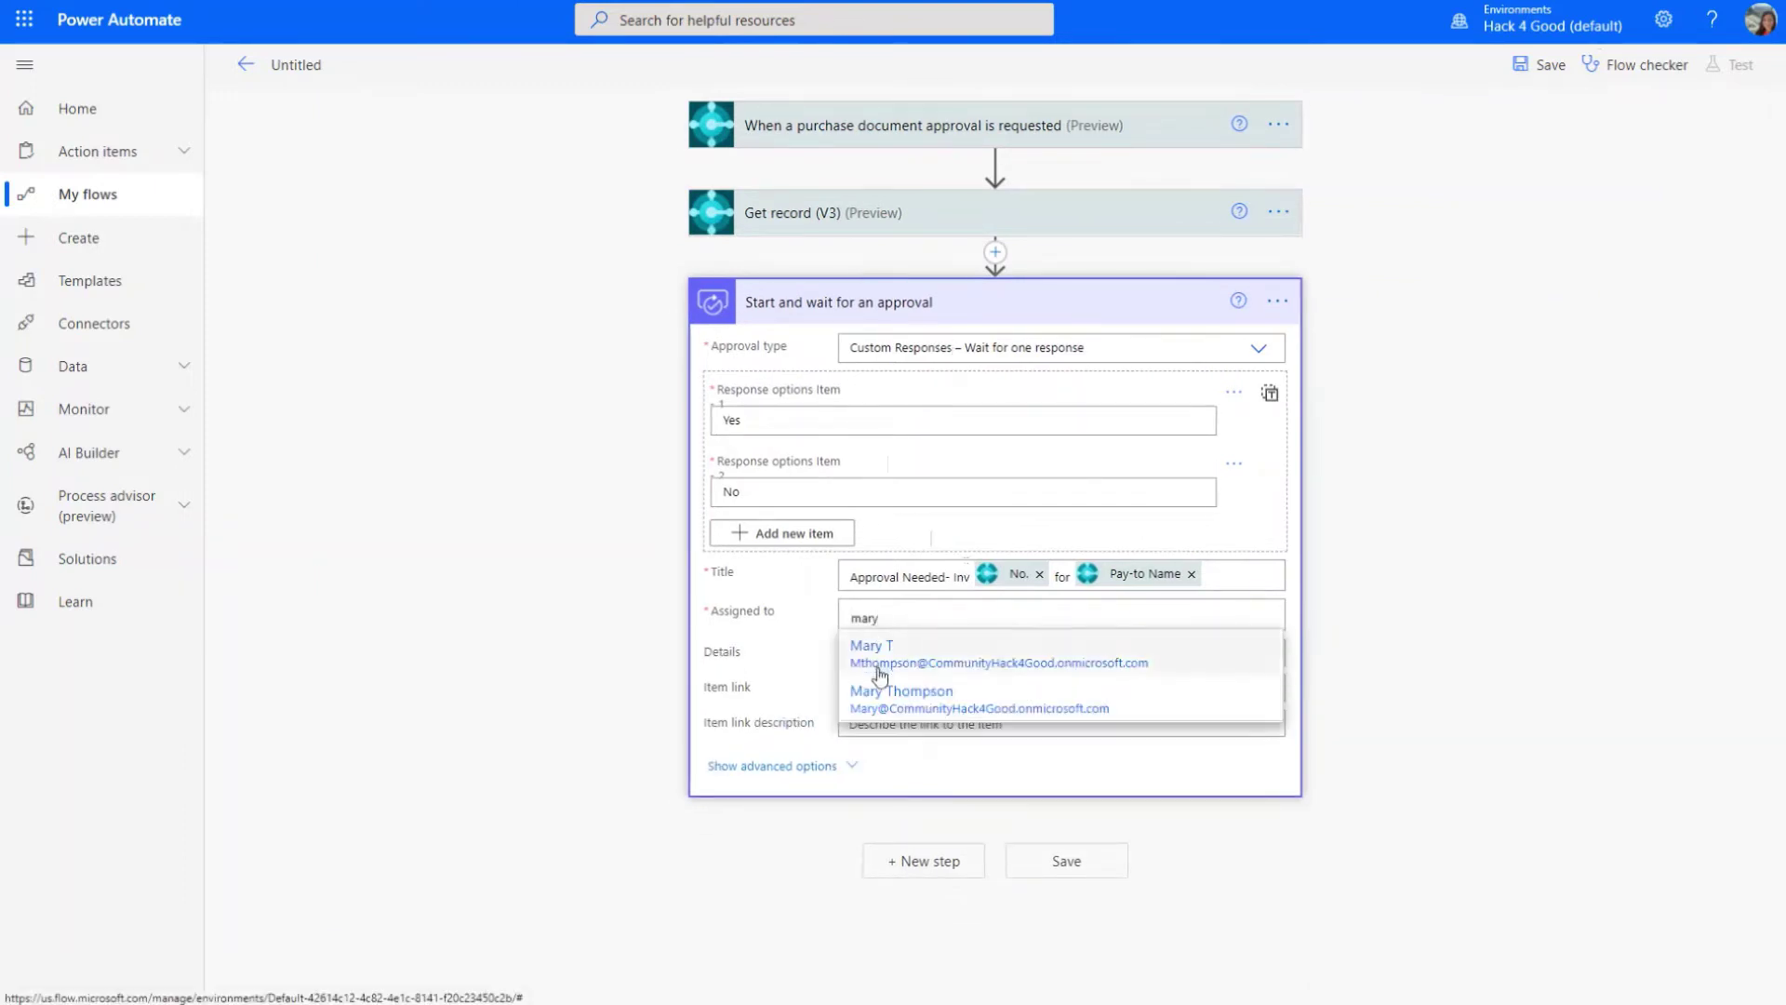
left_click(973, 700)
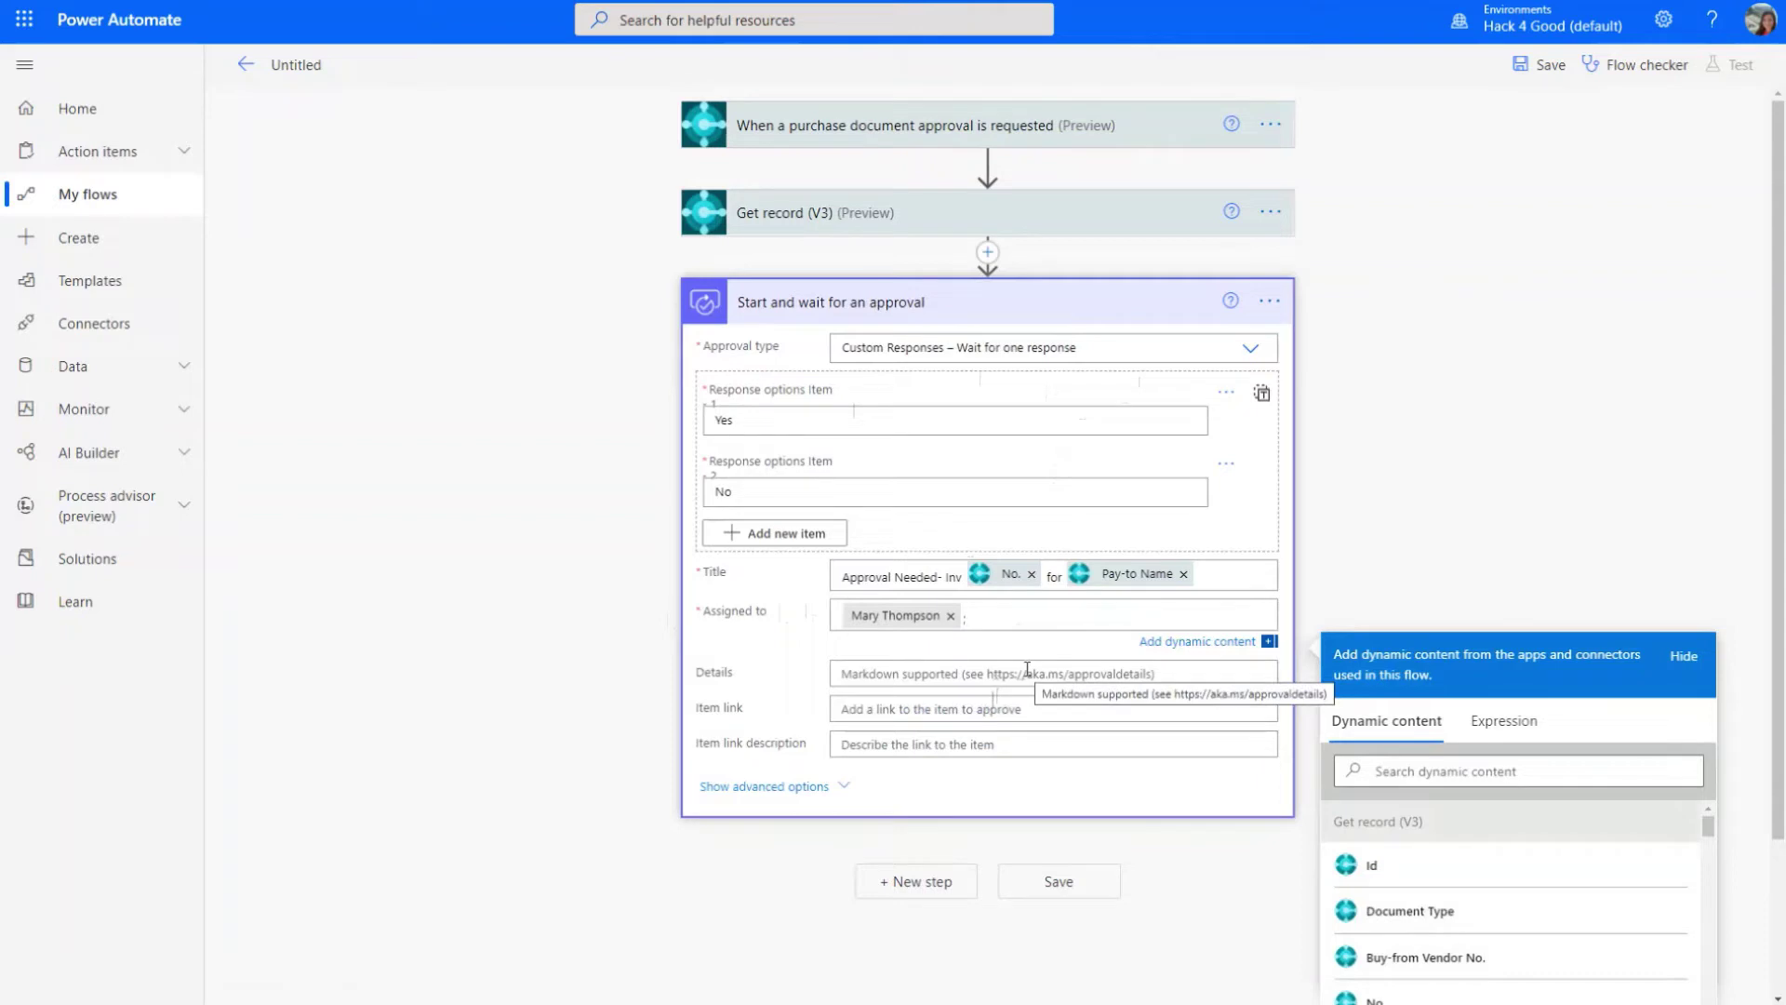
left_click(985, 707)
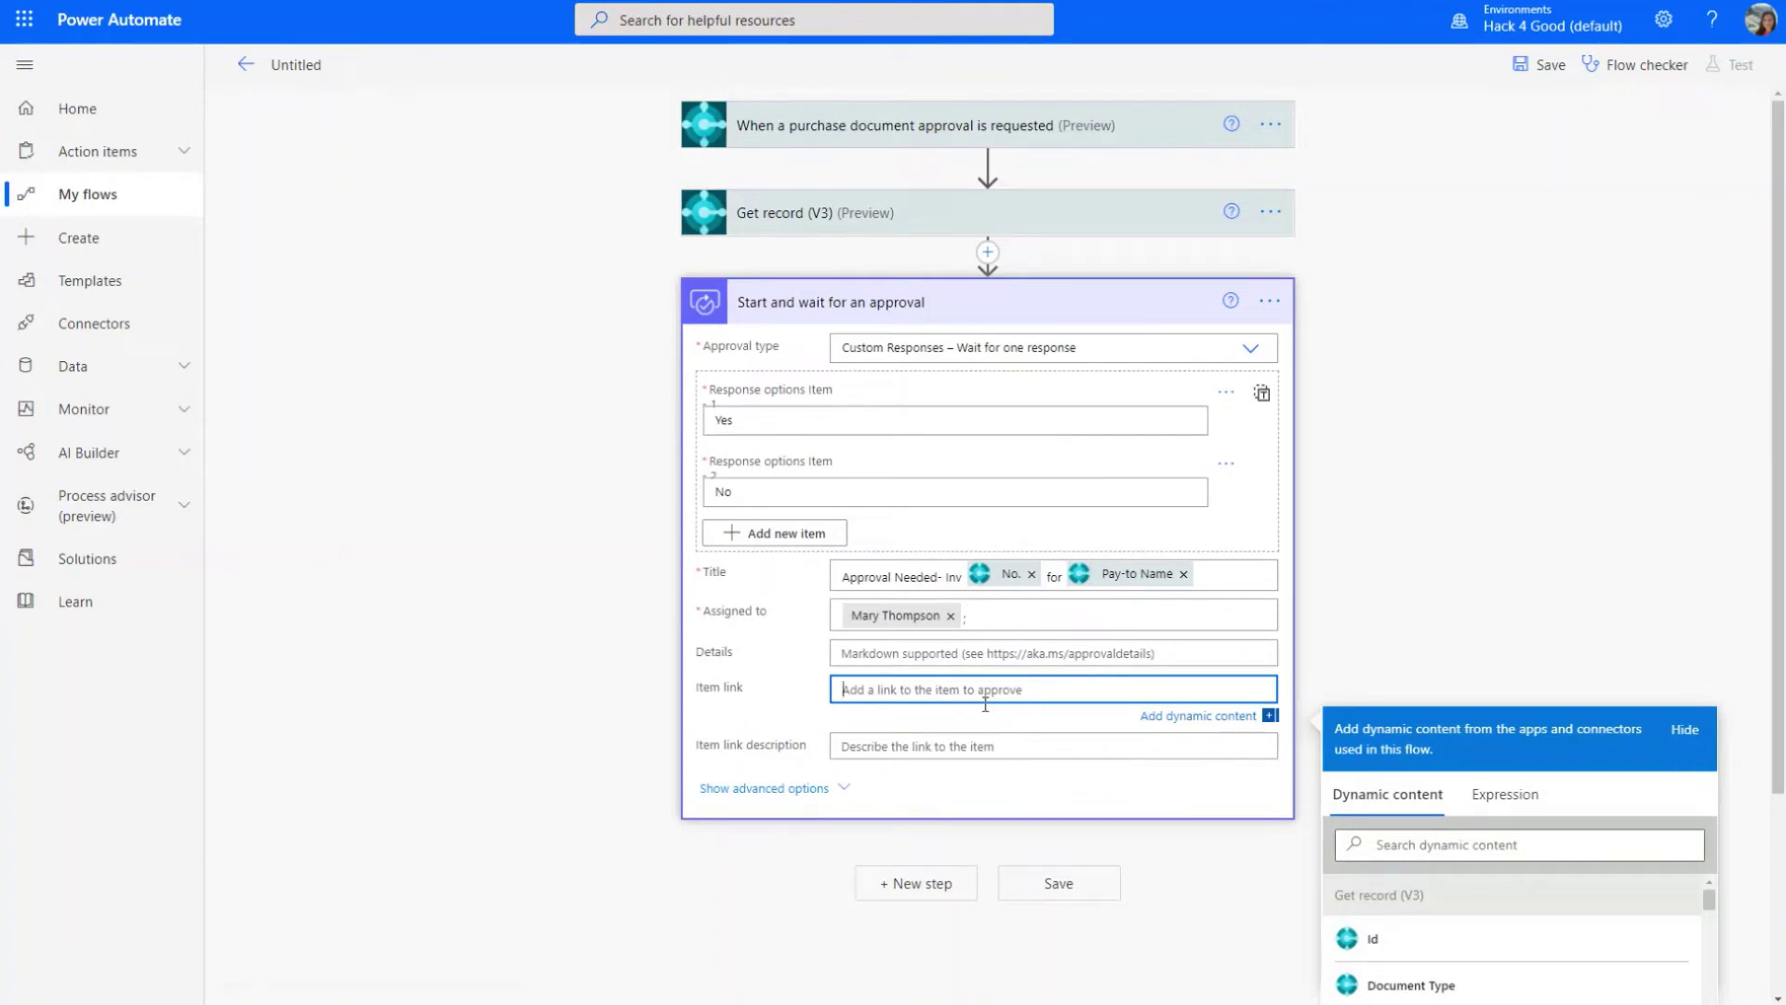
- Enter the labels "Inv. No.:", "Name:" and "Amount:" on separate lines in the approval details
left_click(1031, 649)
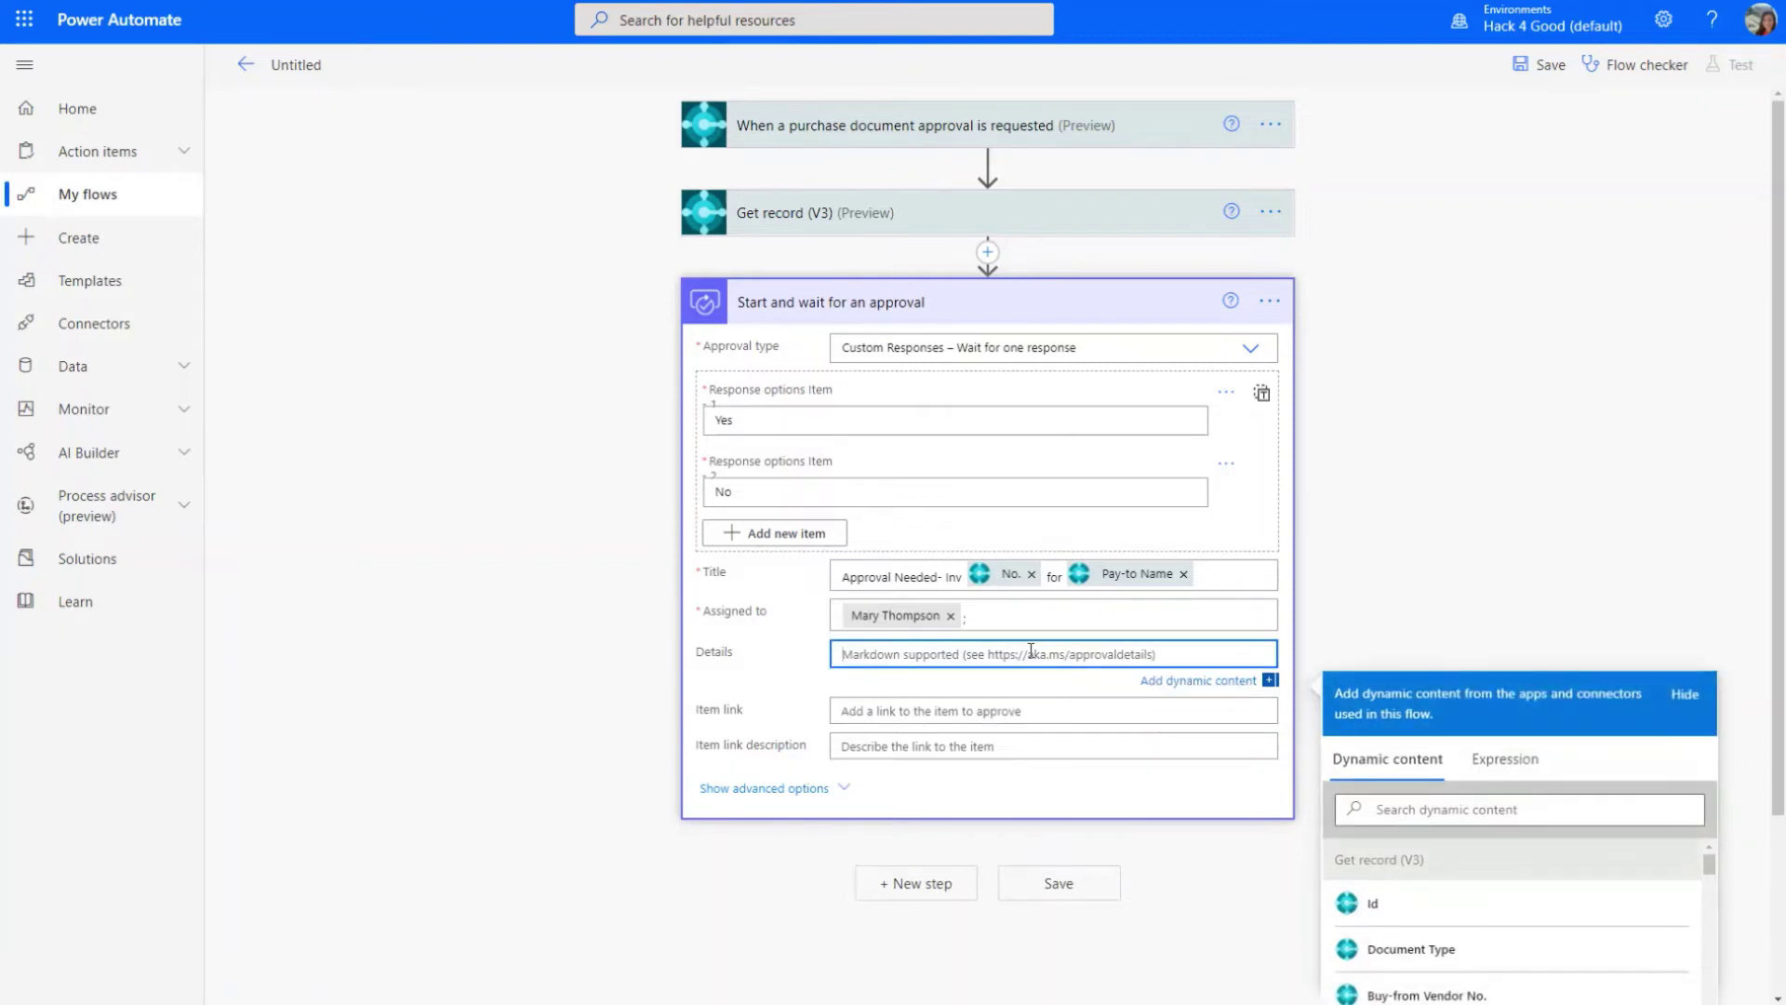
type("N")
key("BackSpace")
type("No")
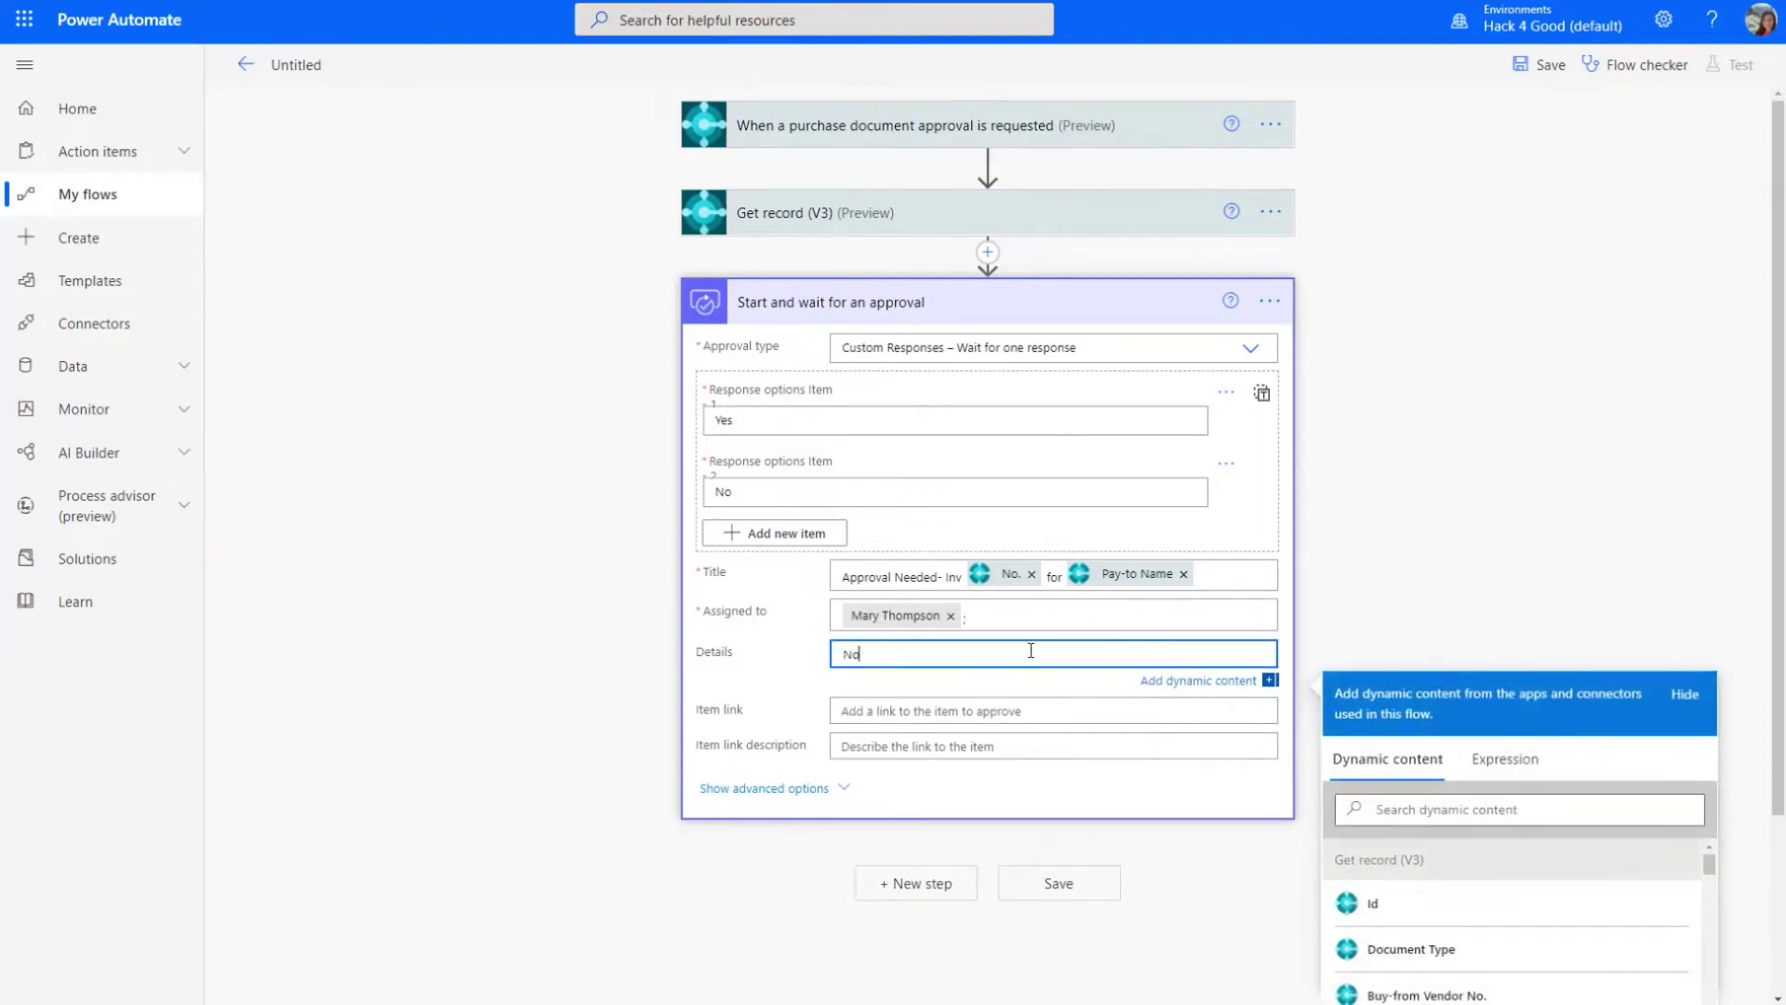
key("BackSpace")
key("BackSpace")
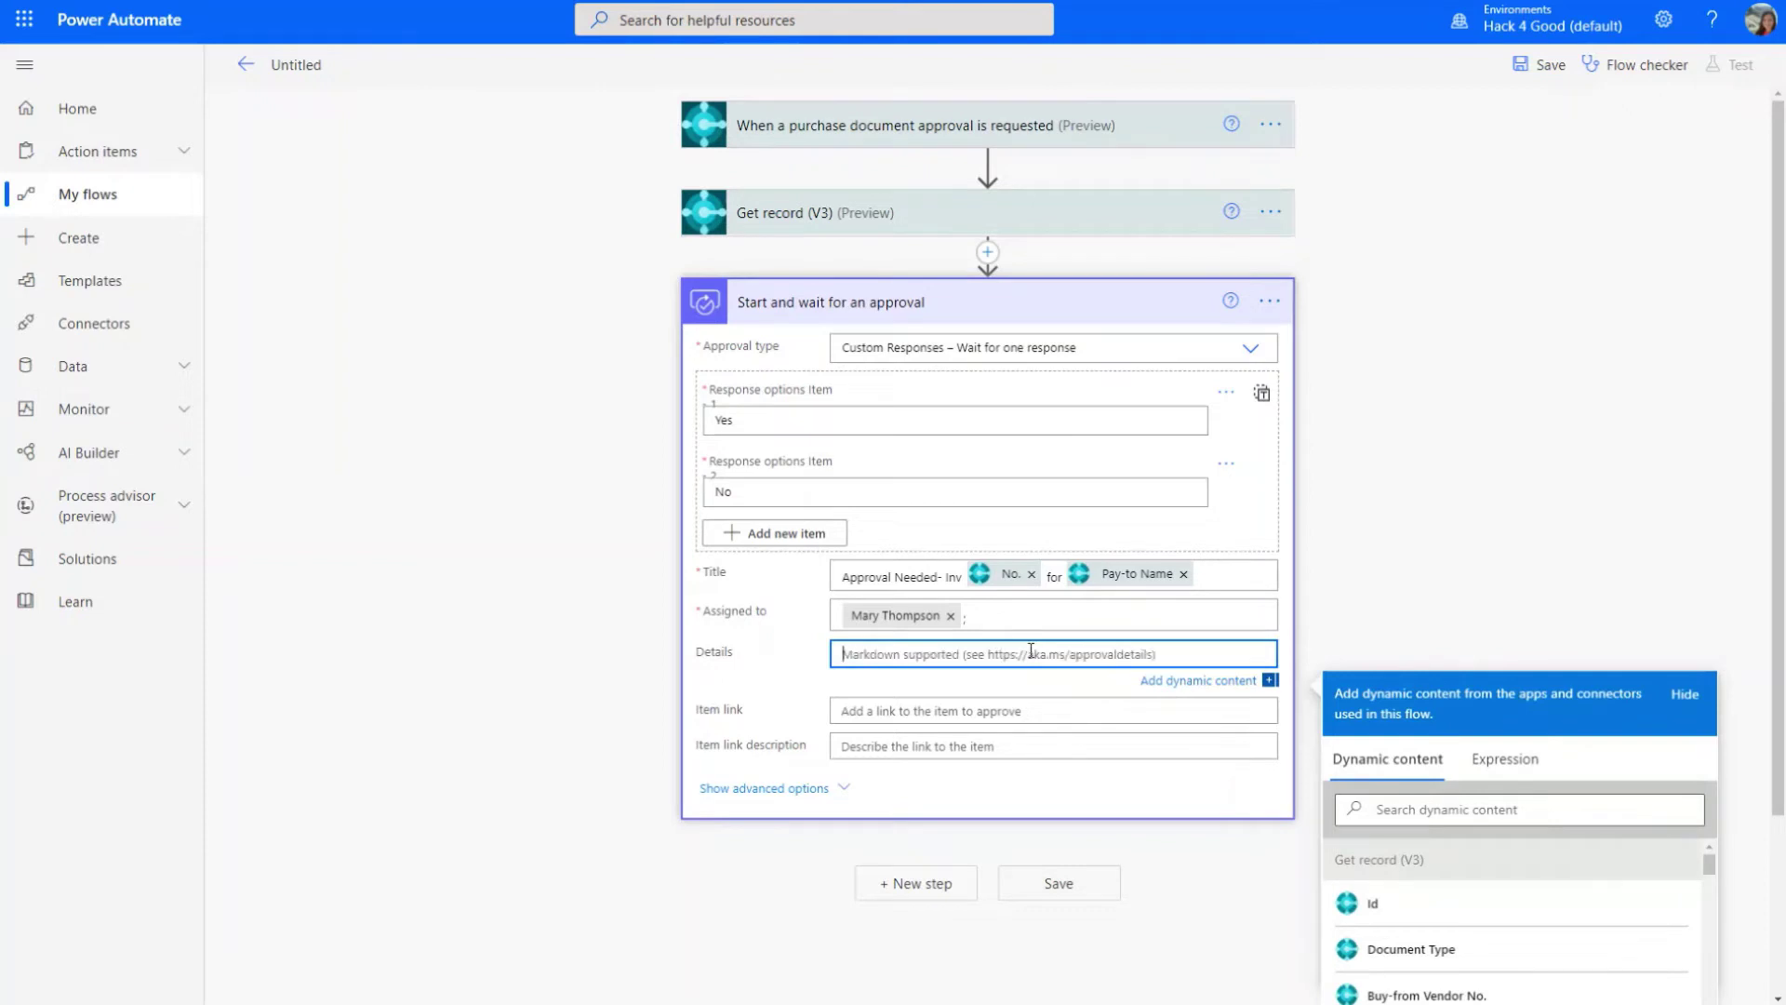
type("Inv. No.")
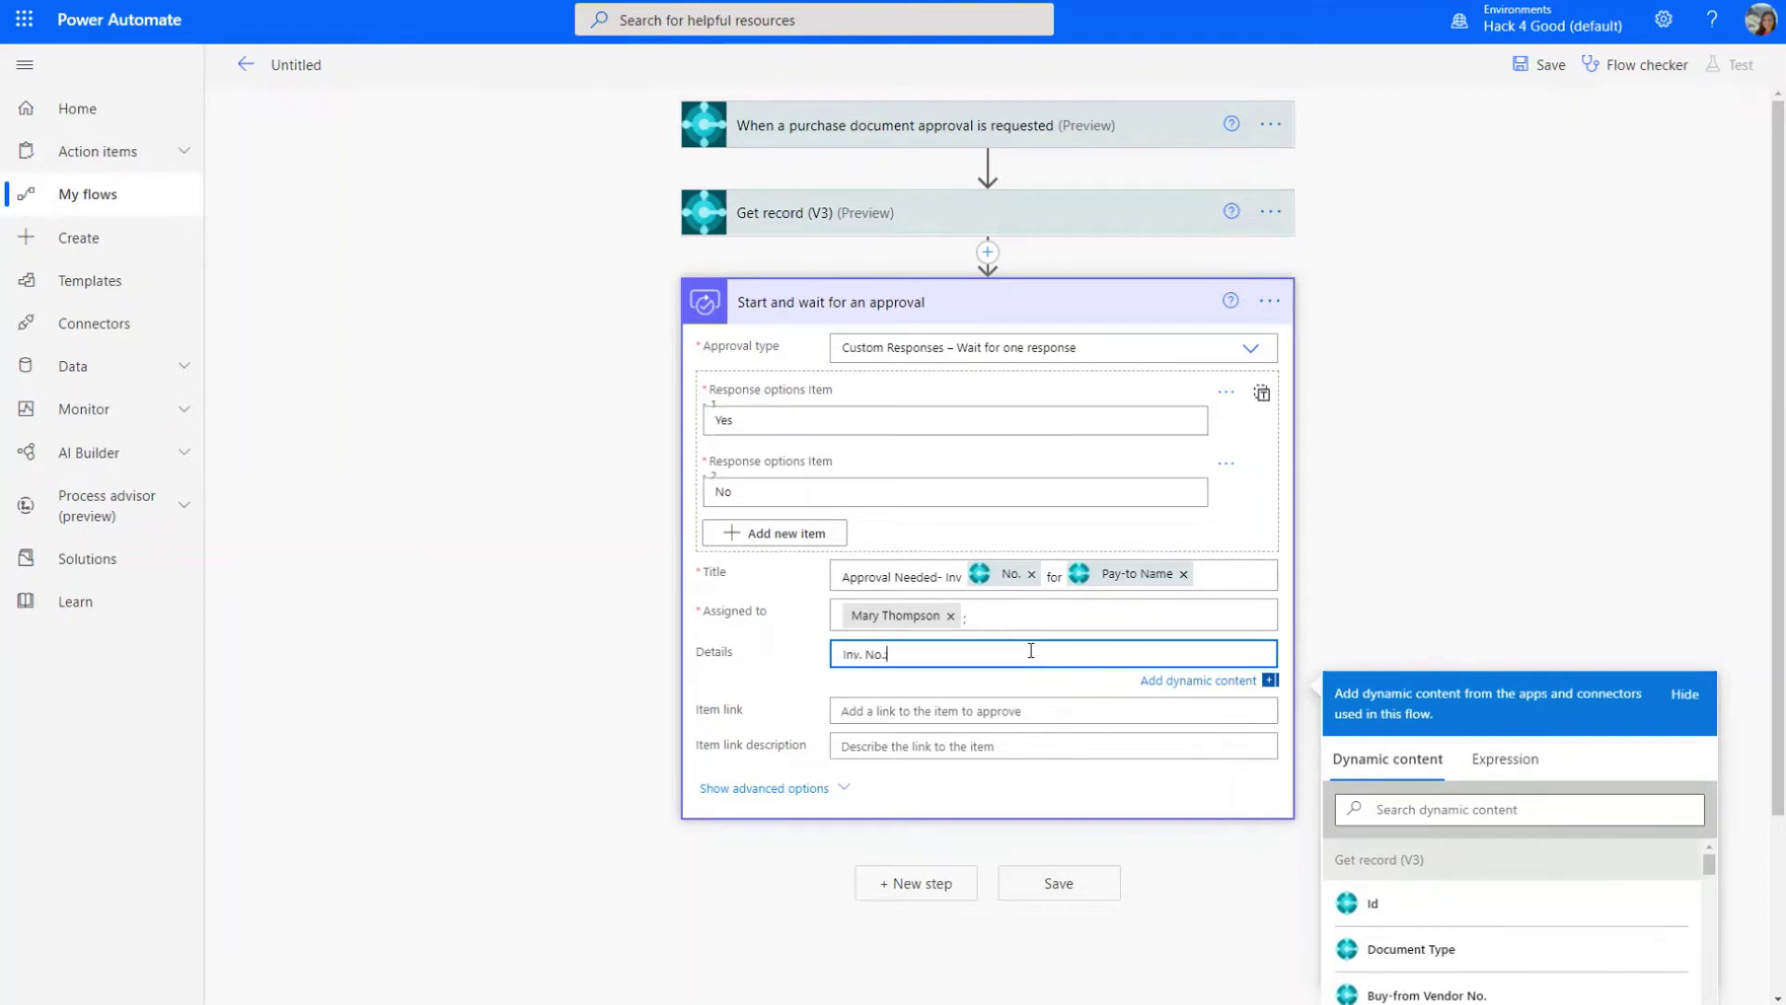
type(":")
key("Return")
type("Name")
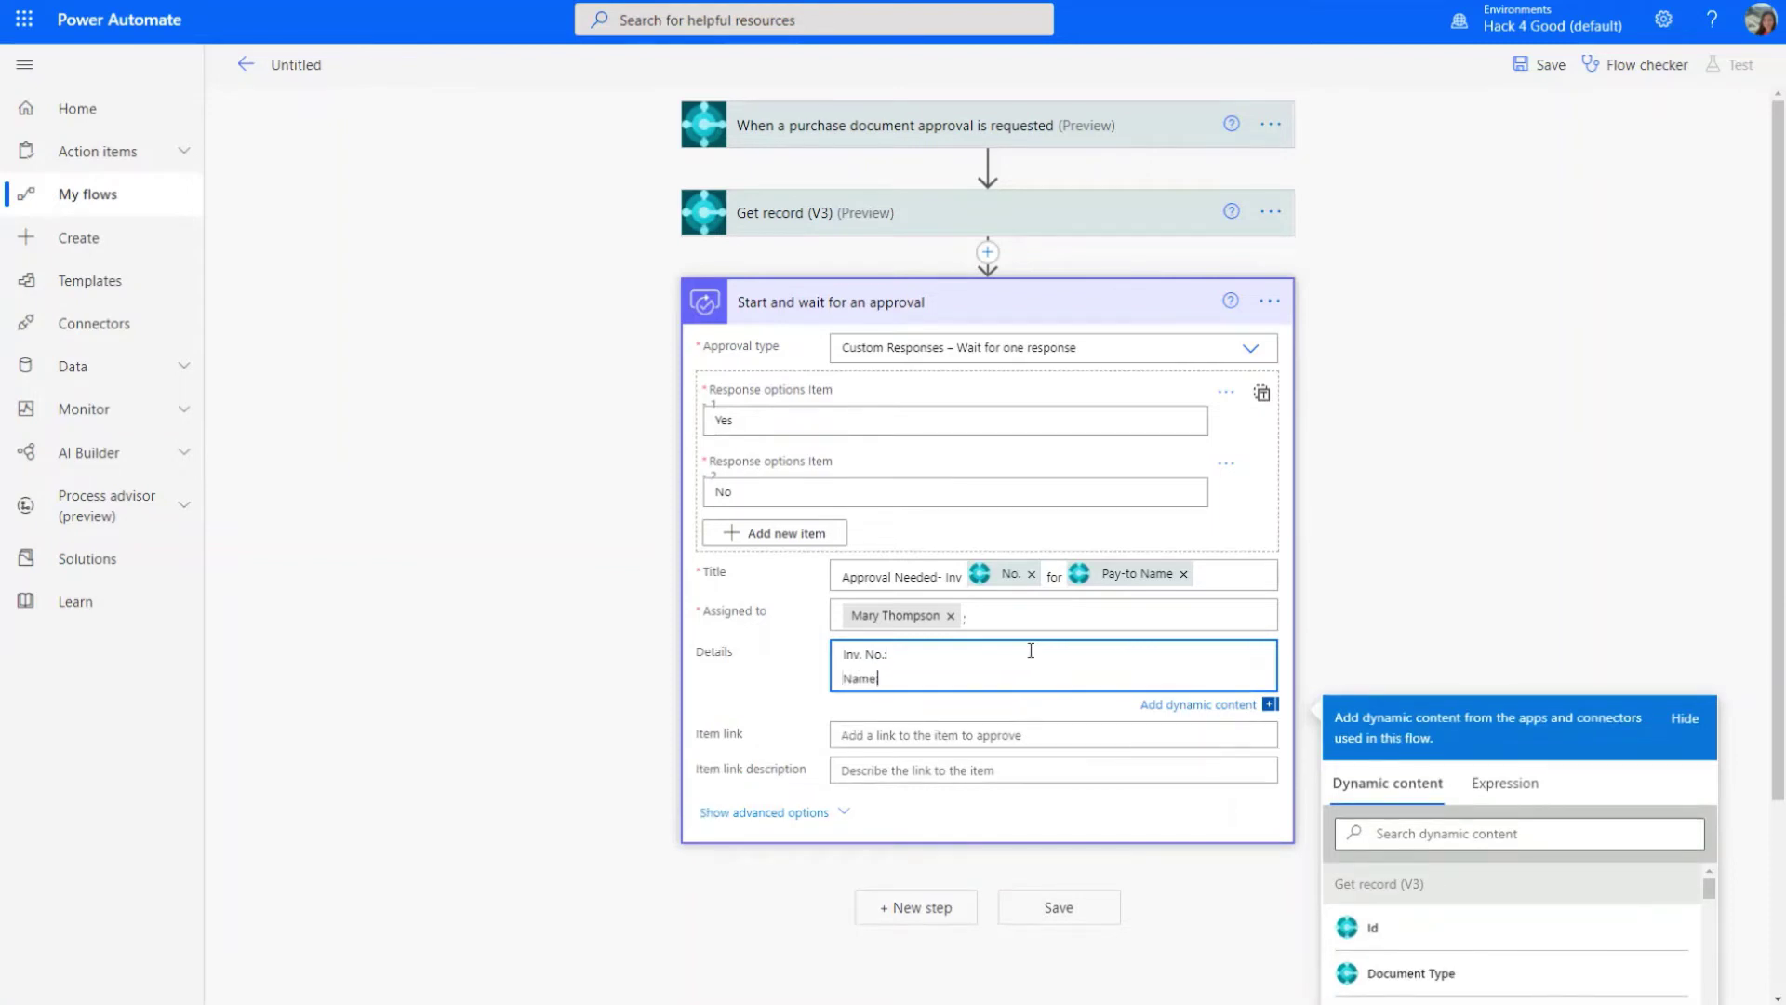
type(":")
key("Return")
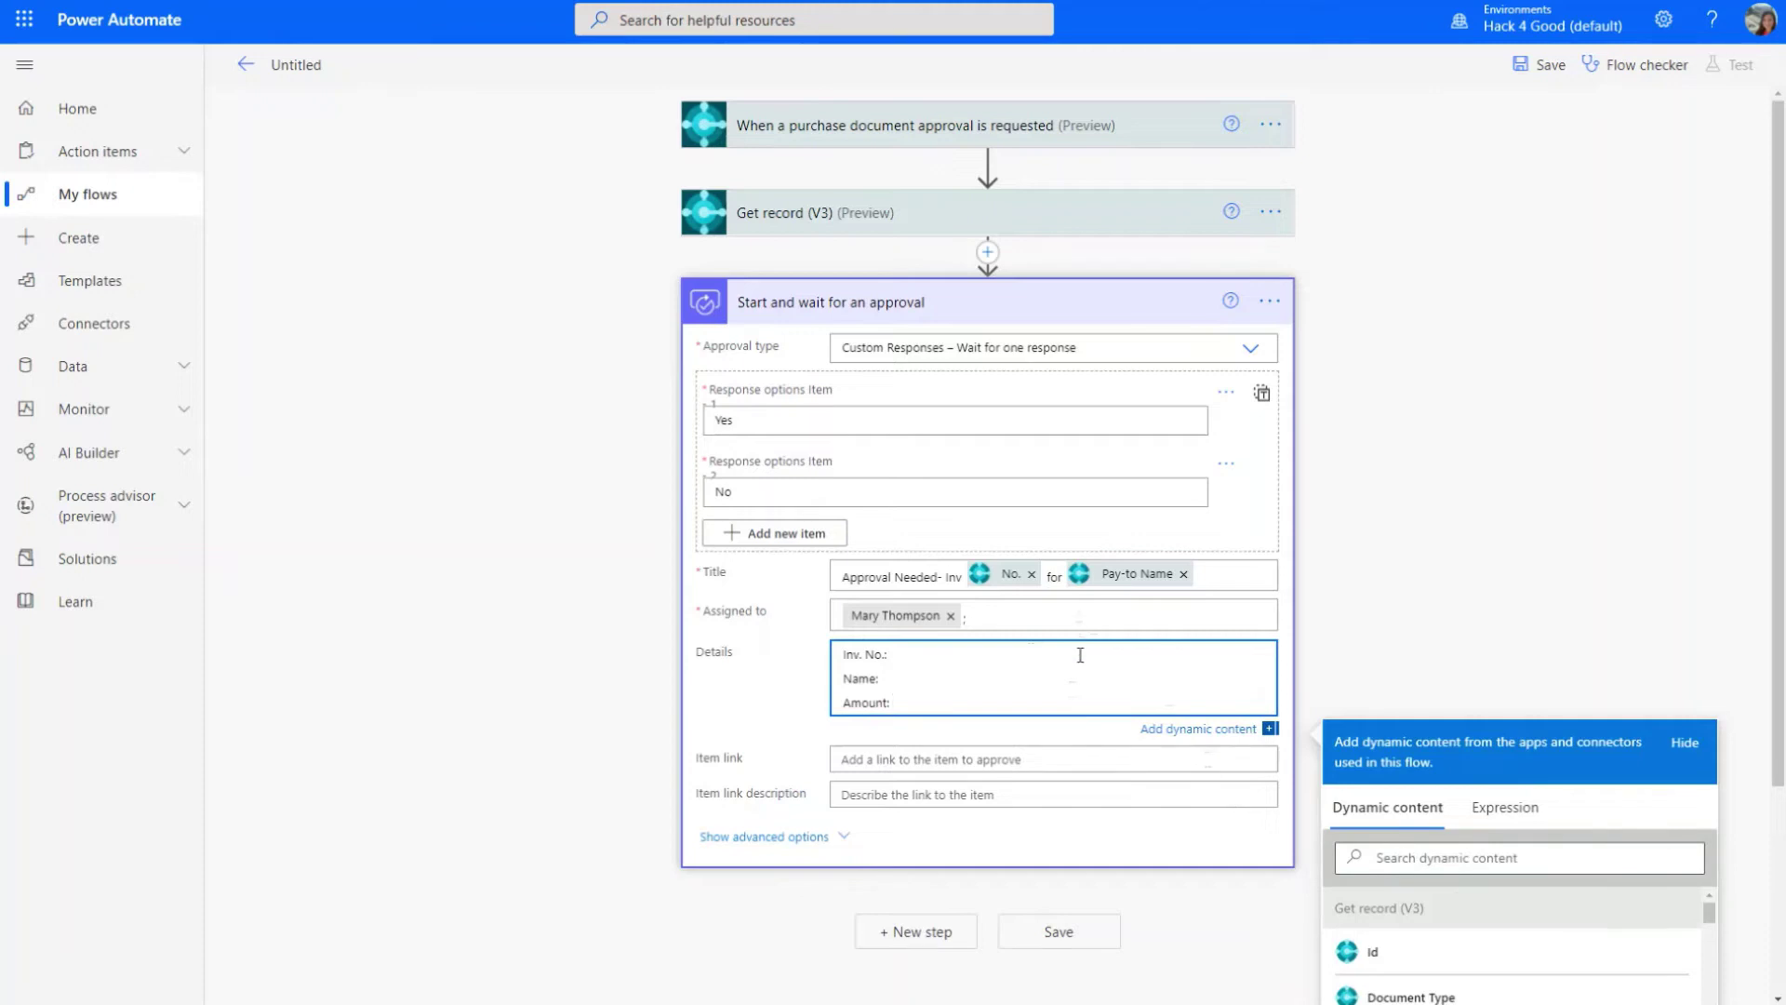
- Insert the No. dynamic content after "Inv. No.:" and Pay-to Name after "Name:" in the approval details
scroll(1526, 940, "down", 3)
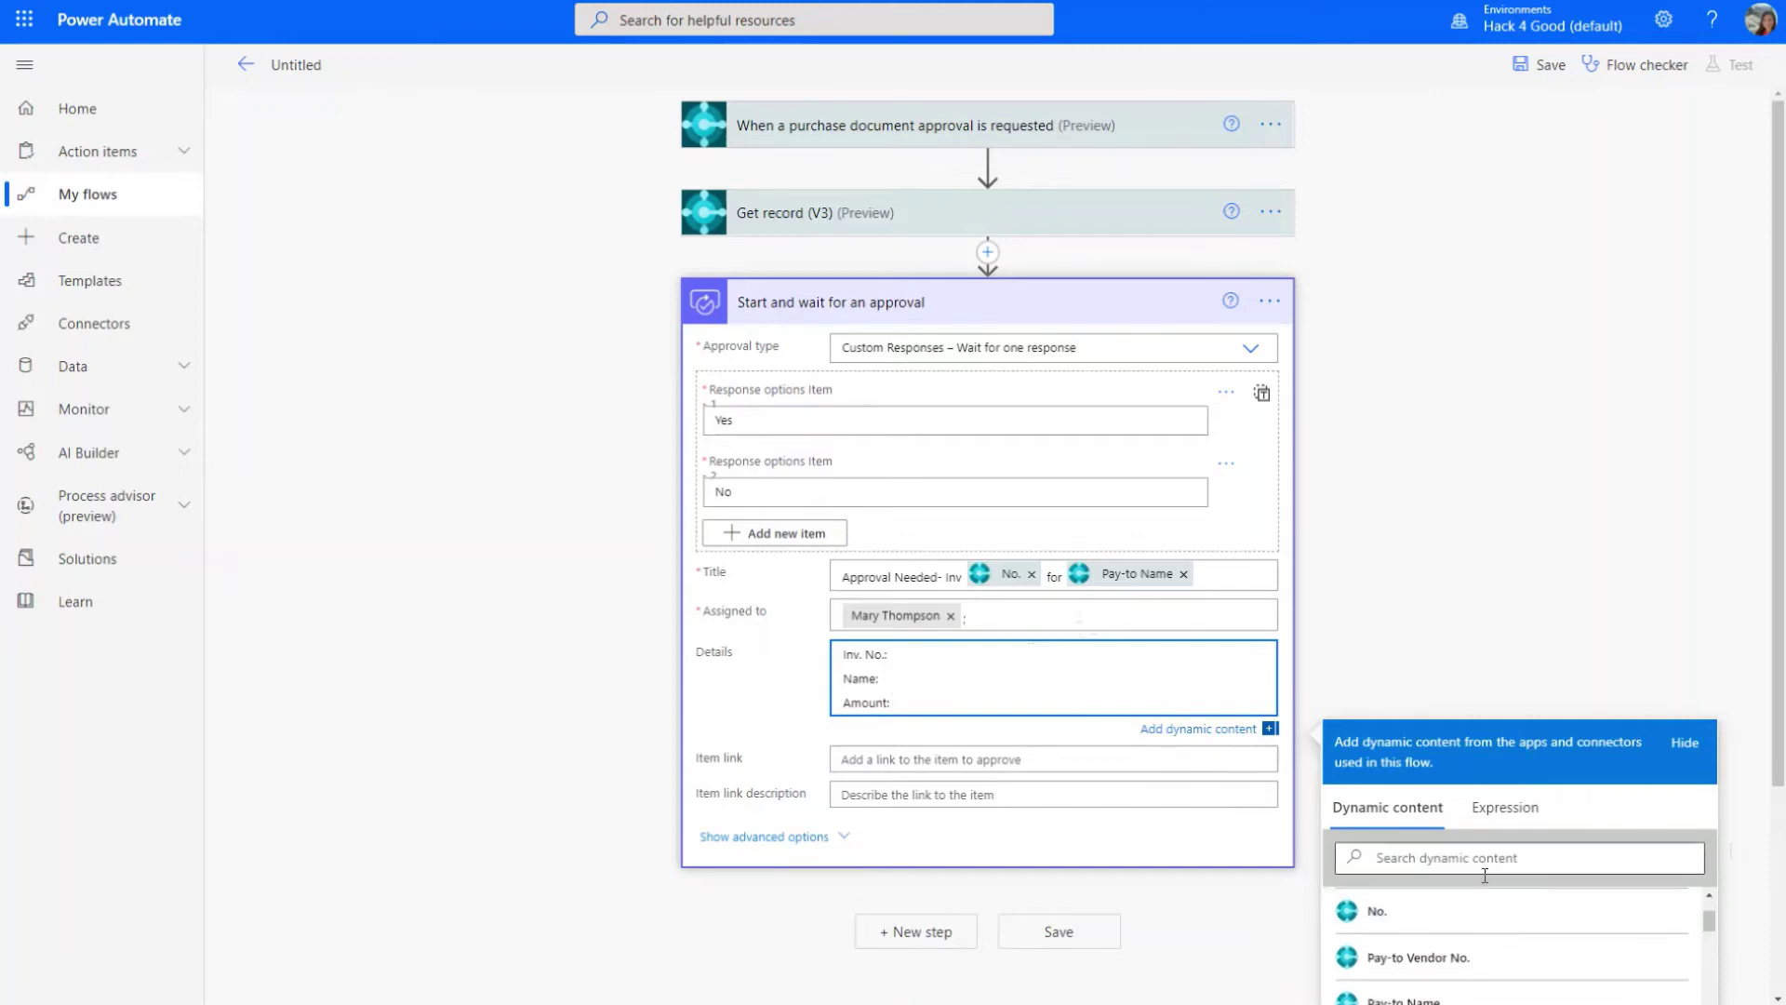
left_click(1536, 928)
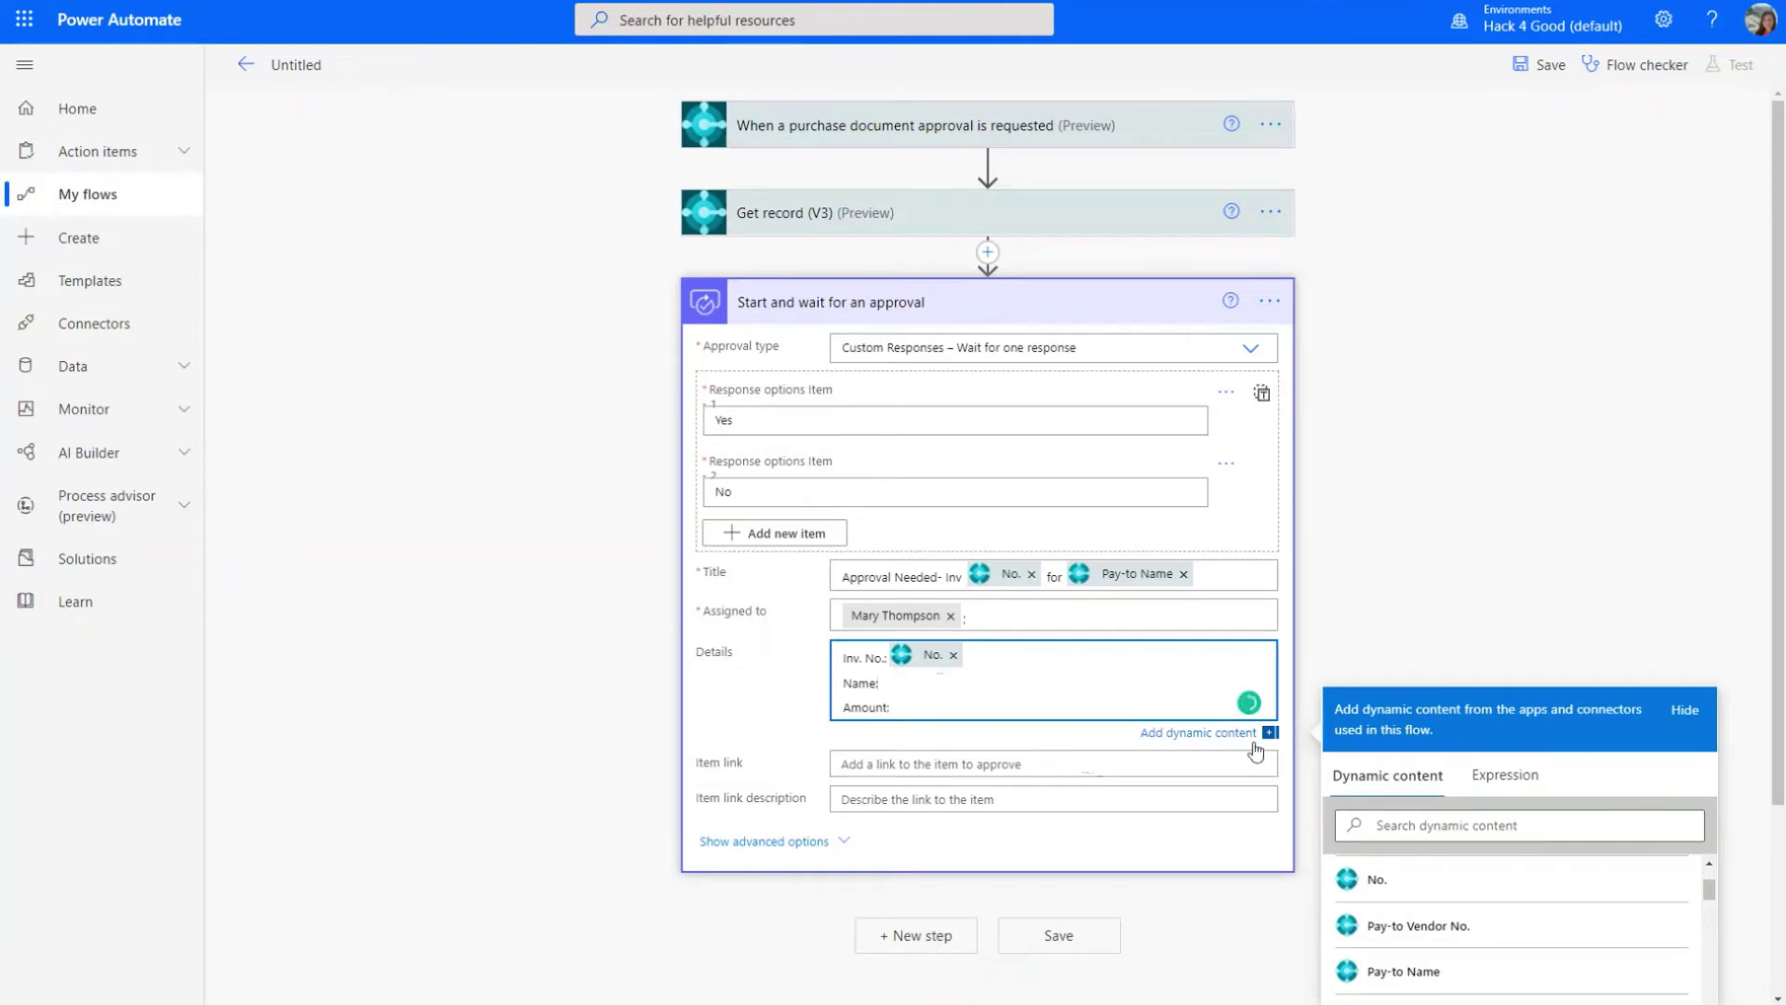
scroll(1489, 893, "down", 1)
scroll(1489, 902, "down", 6)
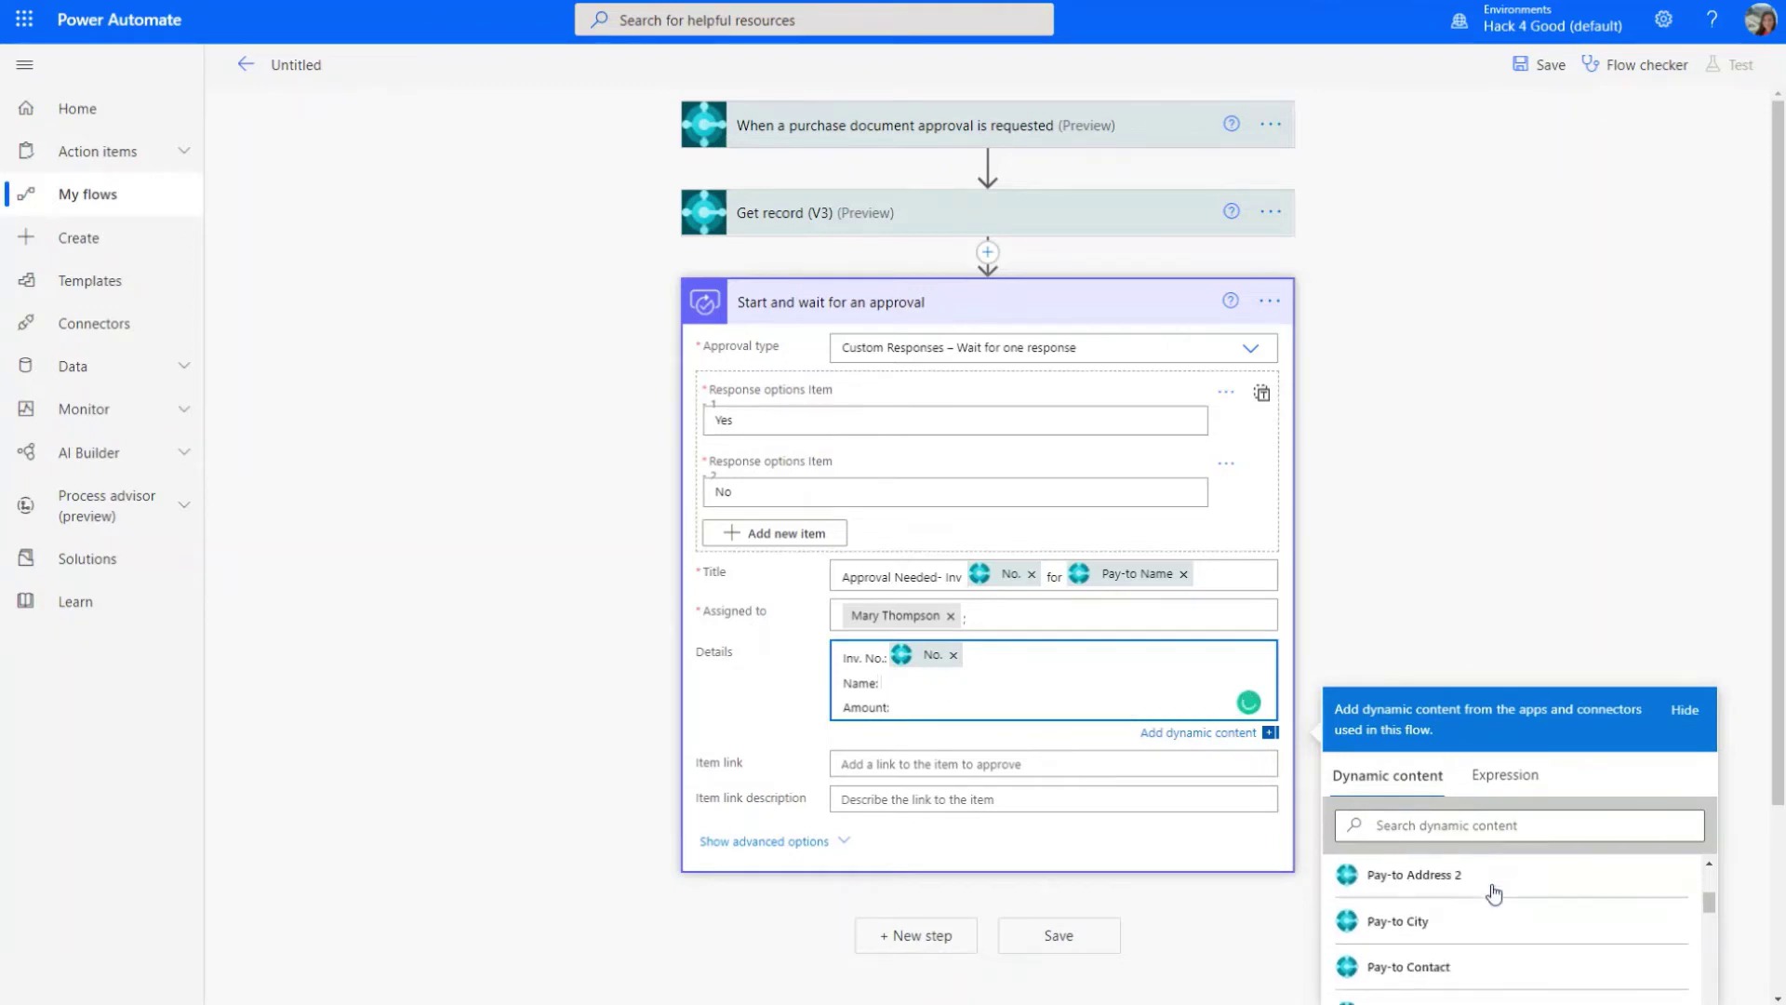
scroll(1470, 927, "down", 4)
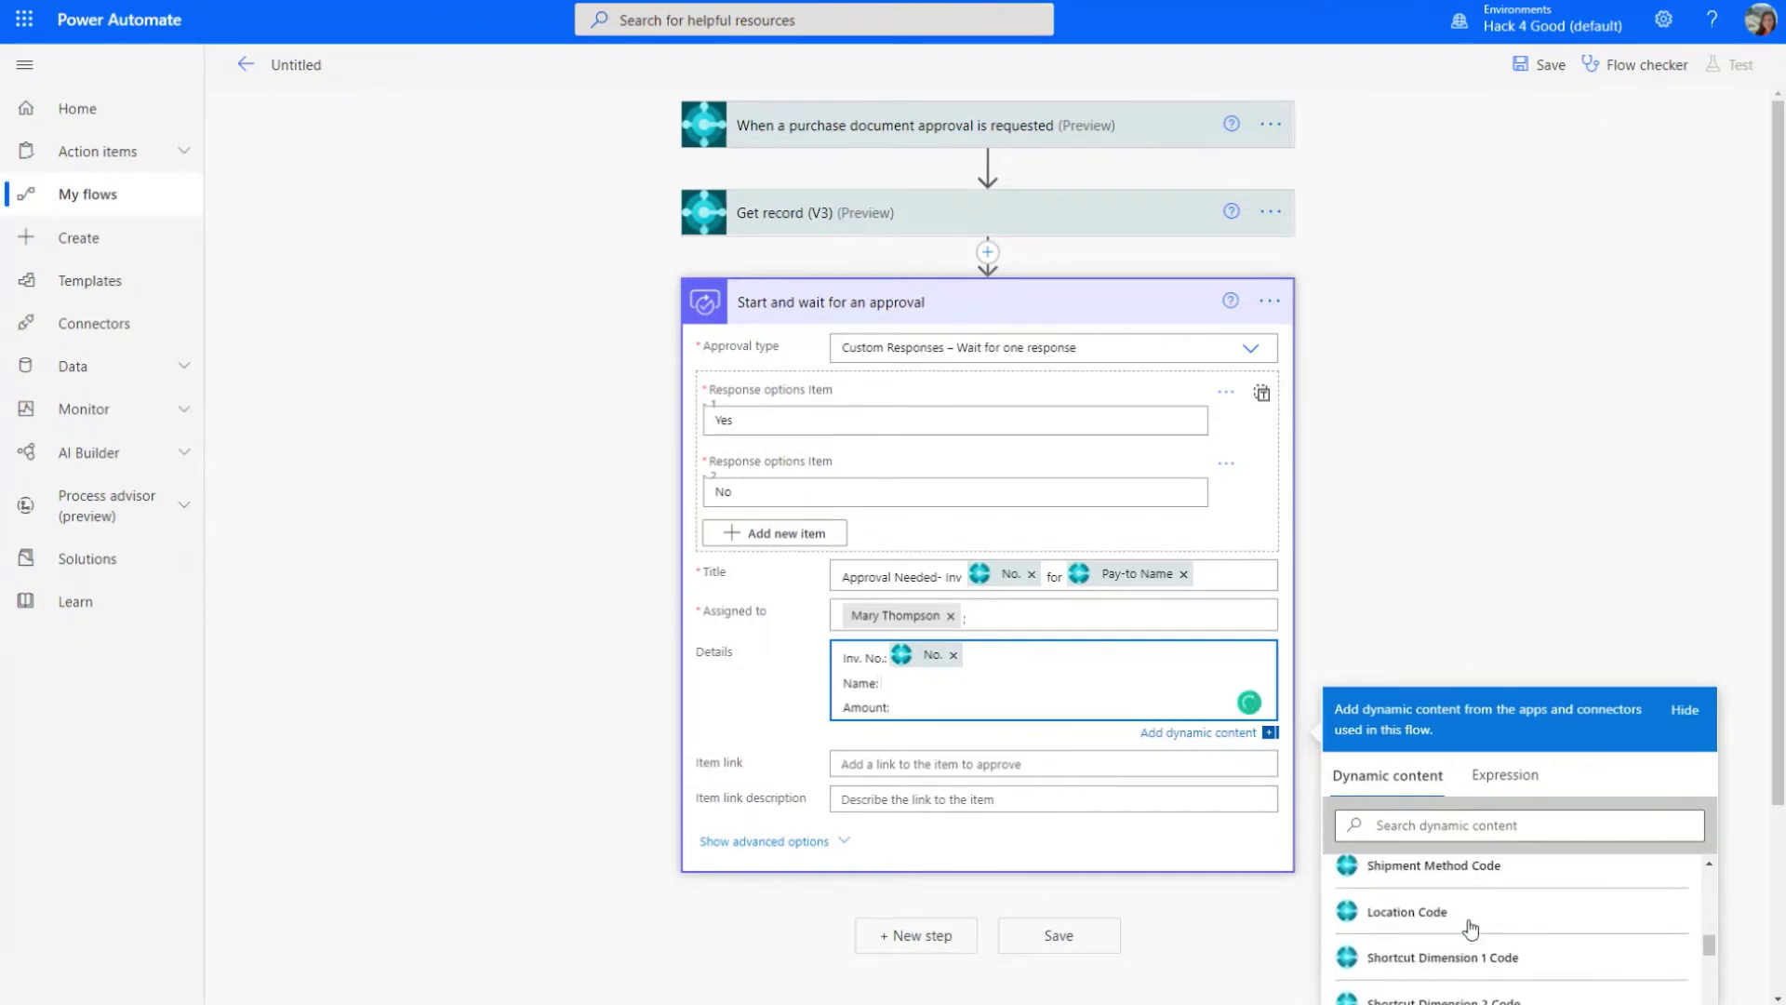
scroll(1555, 891, "up", 1)
scroll(1488, 898, "up", 5)
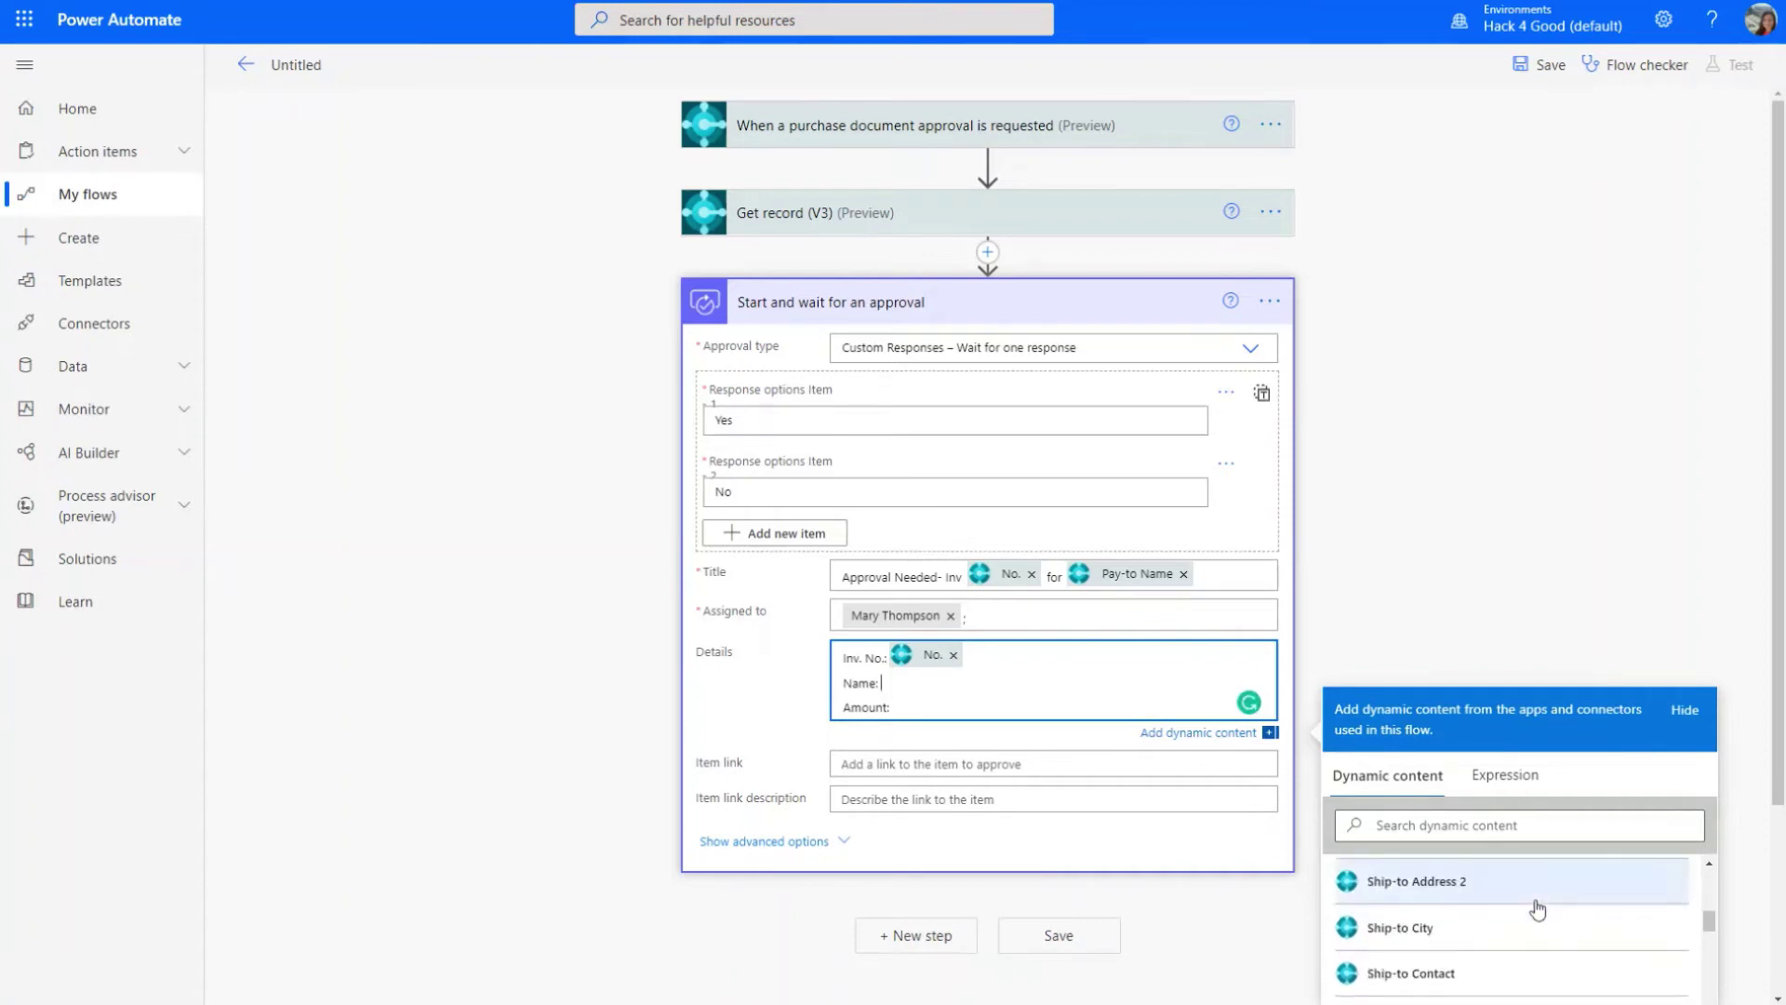
scroll(1433, 903, "up", 2)
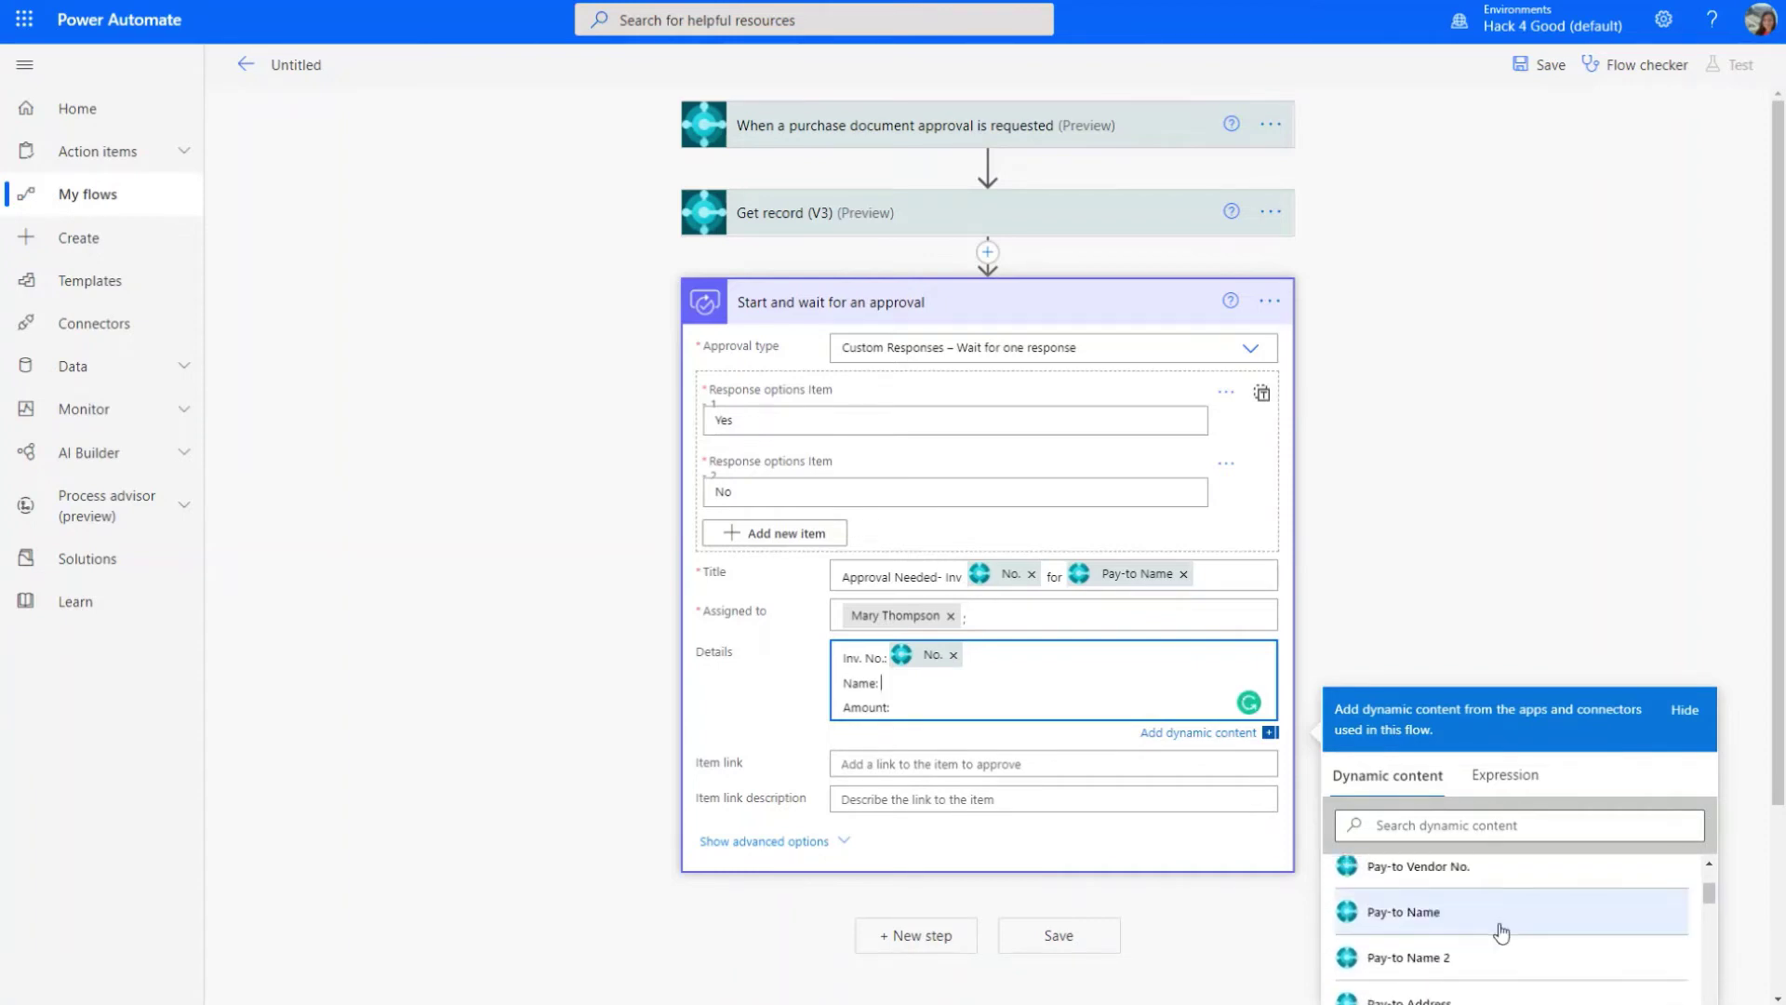
left_click(1500, 919)
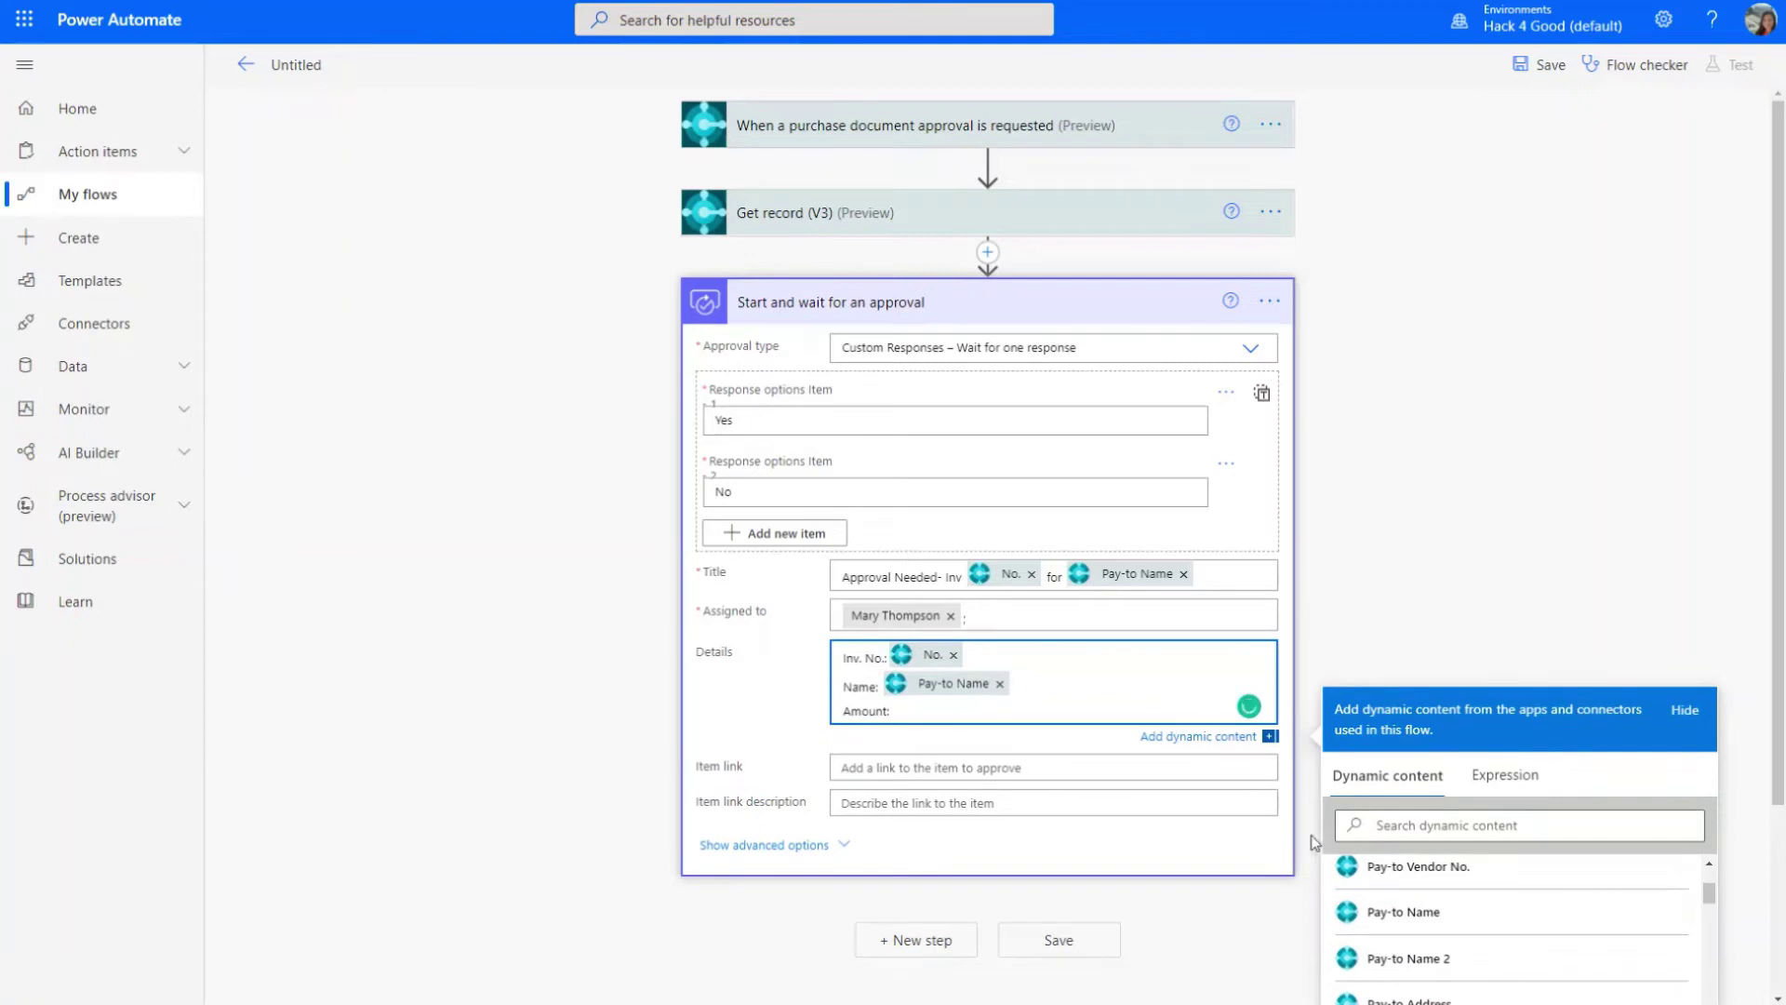
- Find the Amount dynamic content from Get record (V3) and insert it after "Amount:" in the approval details
left_click(1409, 825)
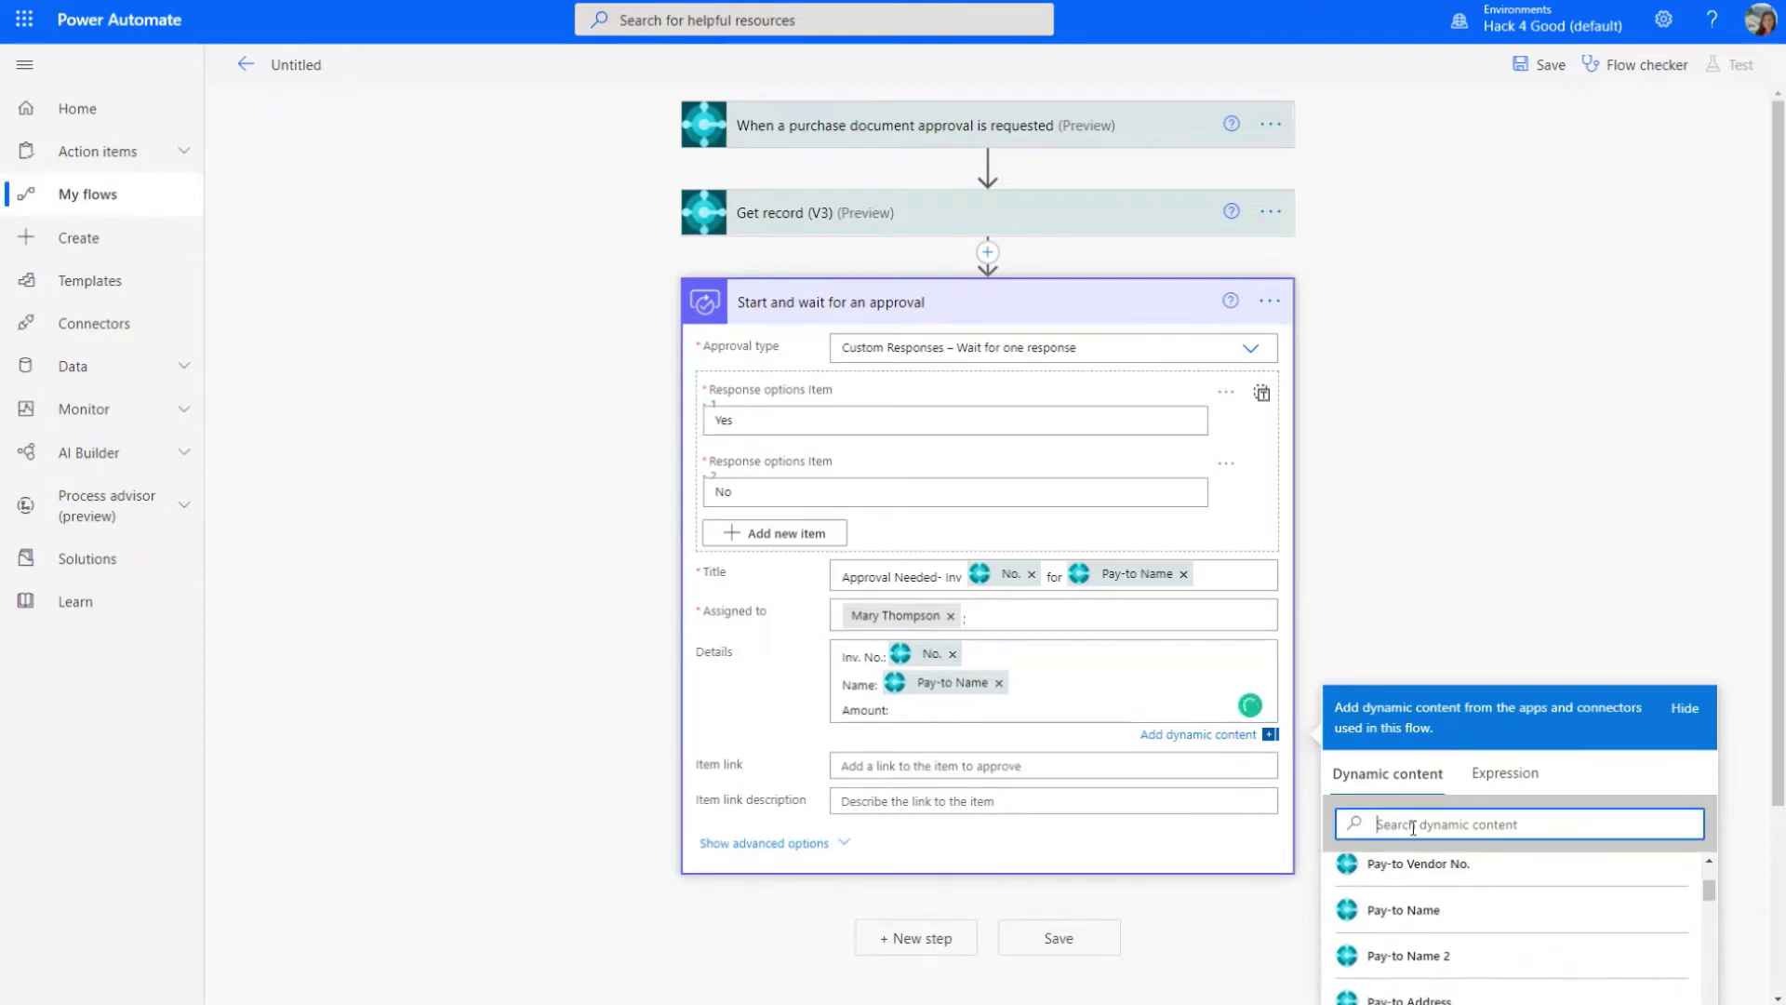
type("amount")
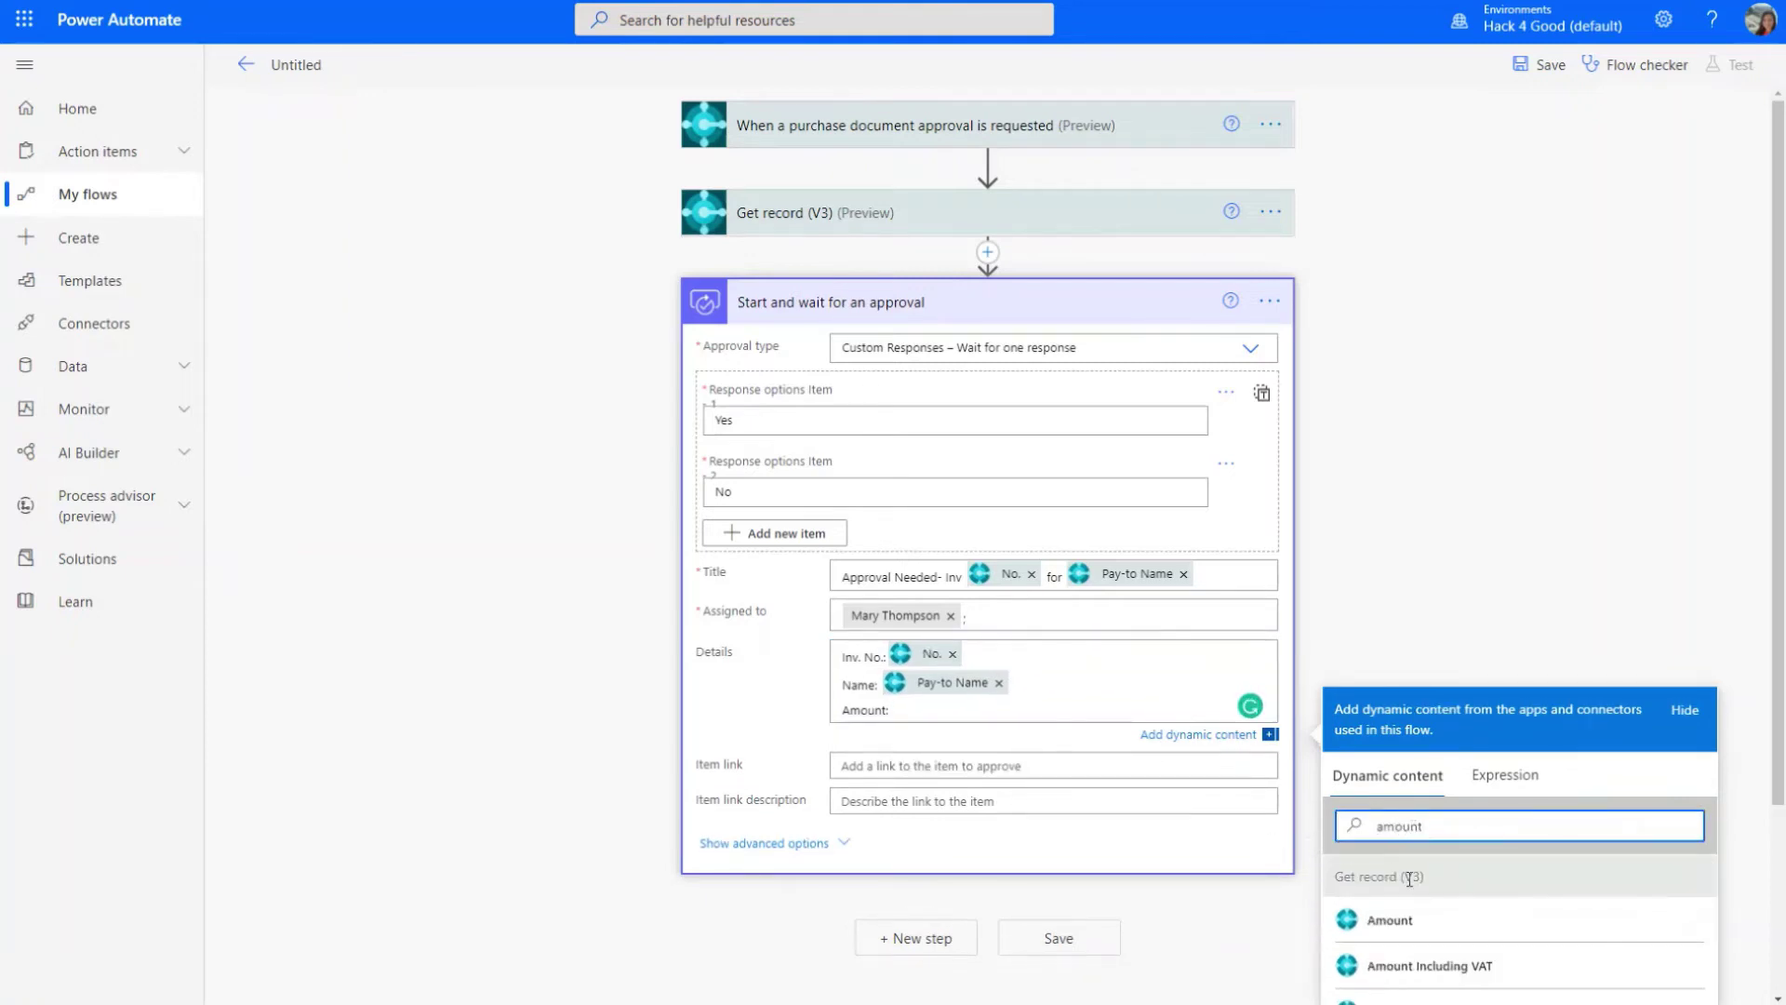
left_click(1440, 919)
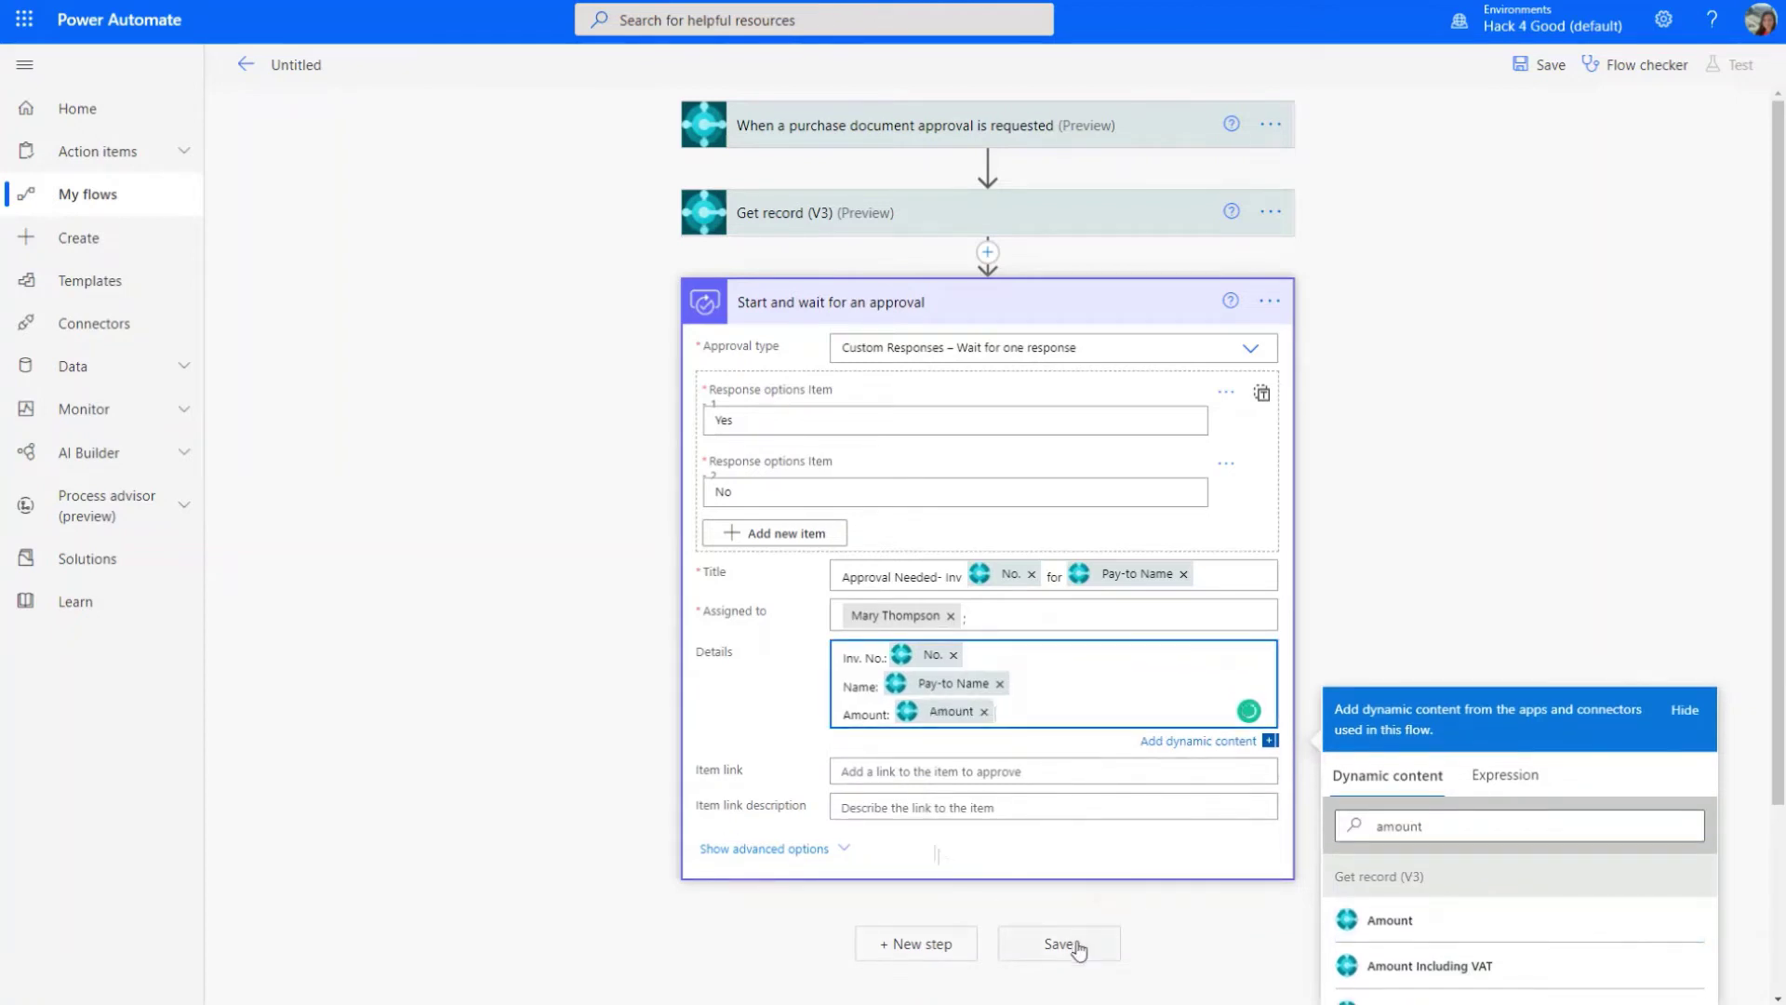
- Add a Condition control as a new step after the approval, searching the operations for "cond"
left_click(898, 945)
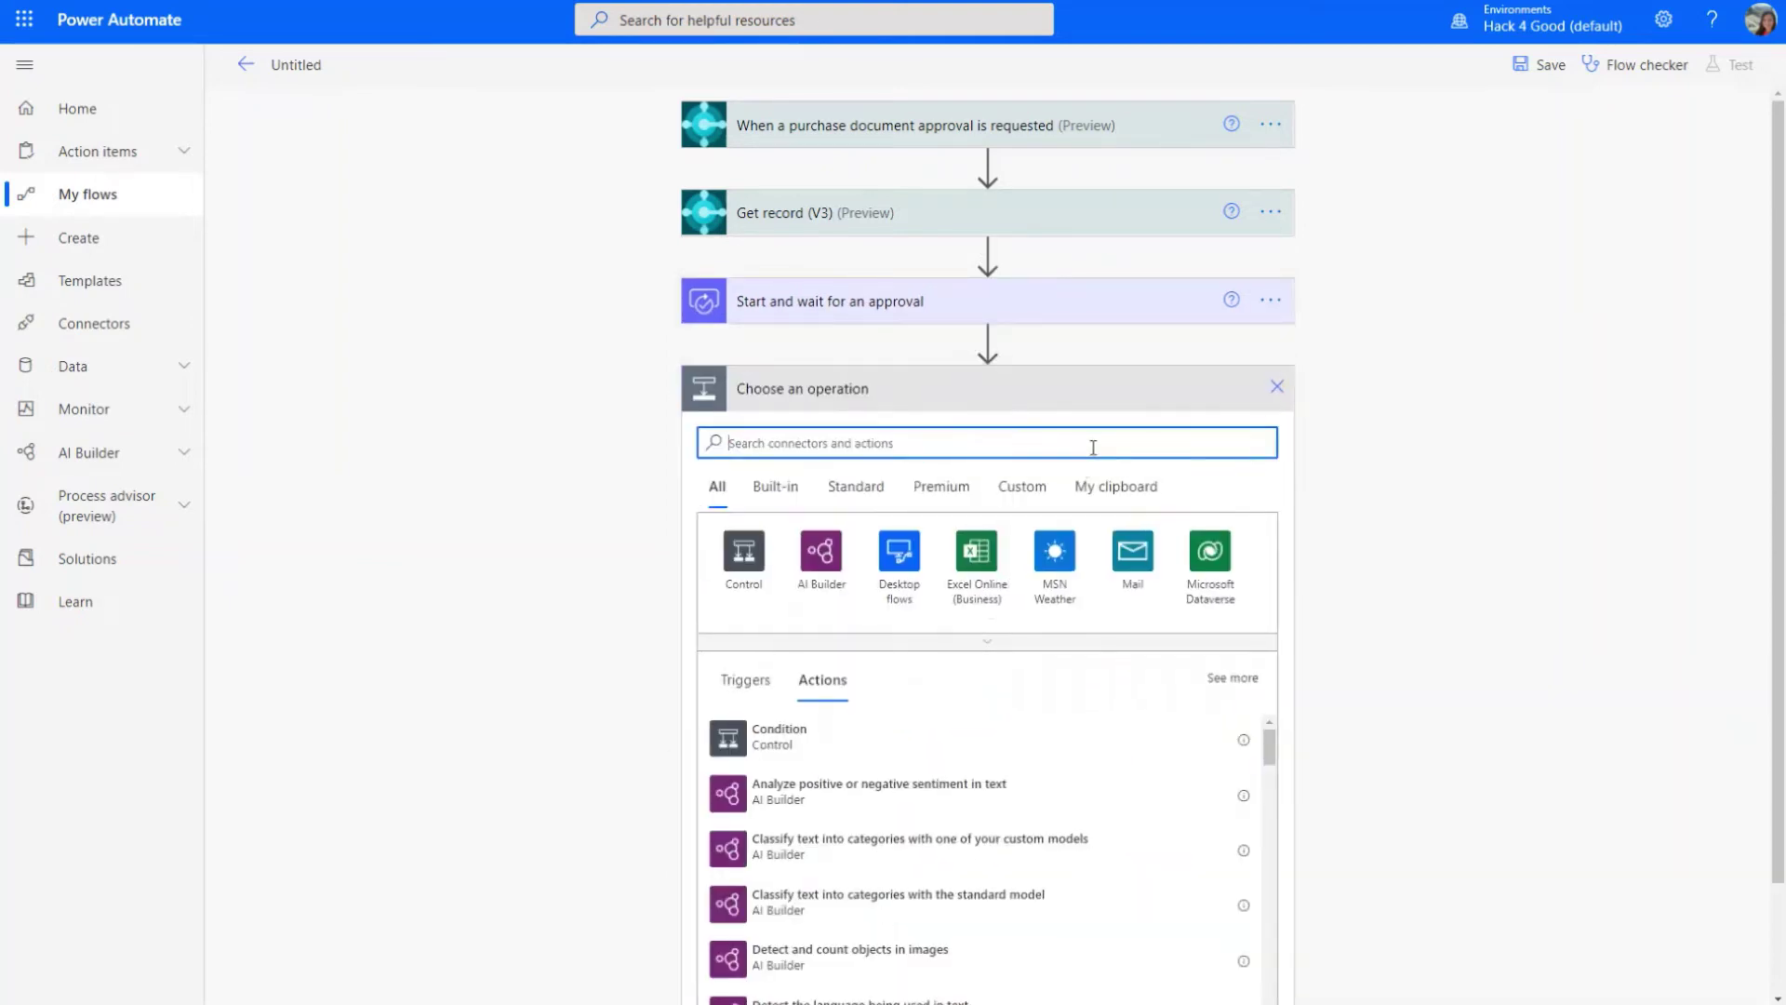
type("con")
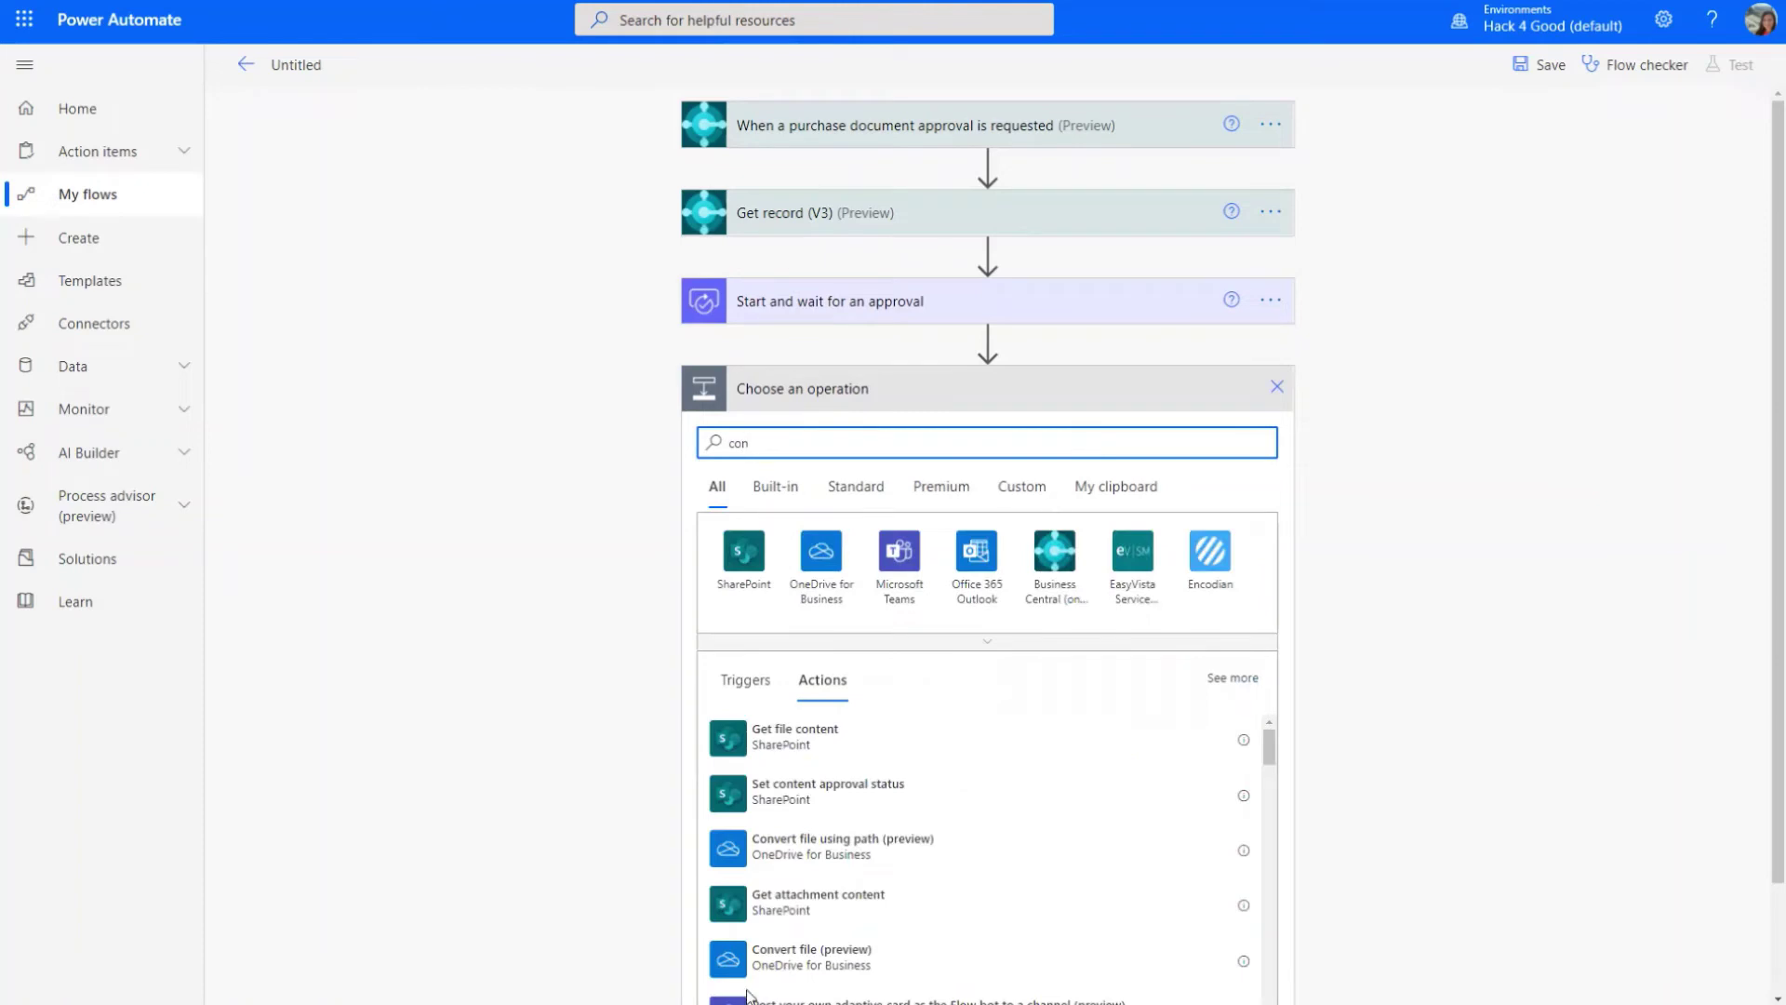
type("d")
left_click(816, 809)
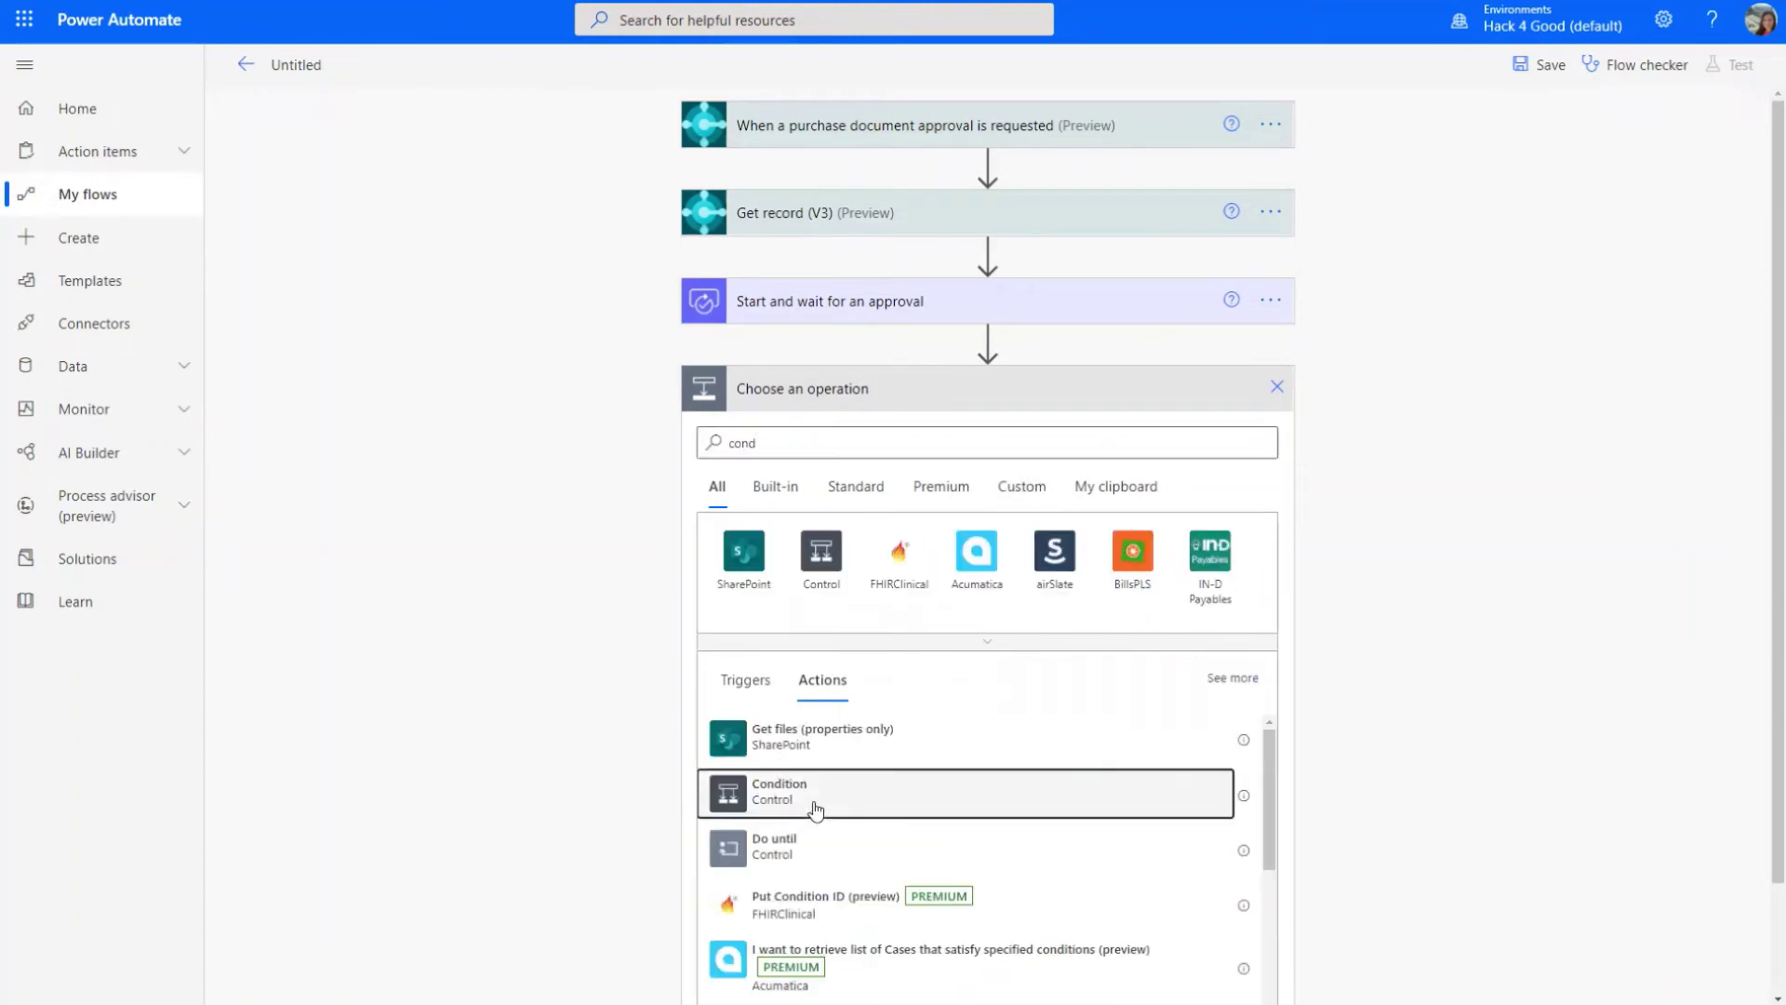
- Set the condition to check that the approval's Outcome dynamic content is equal to "Yes"
left_click(803, 450)
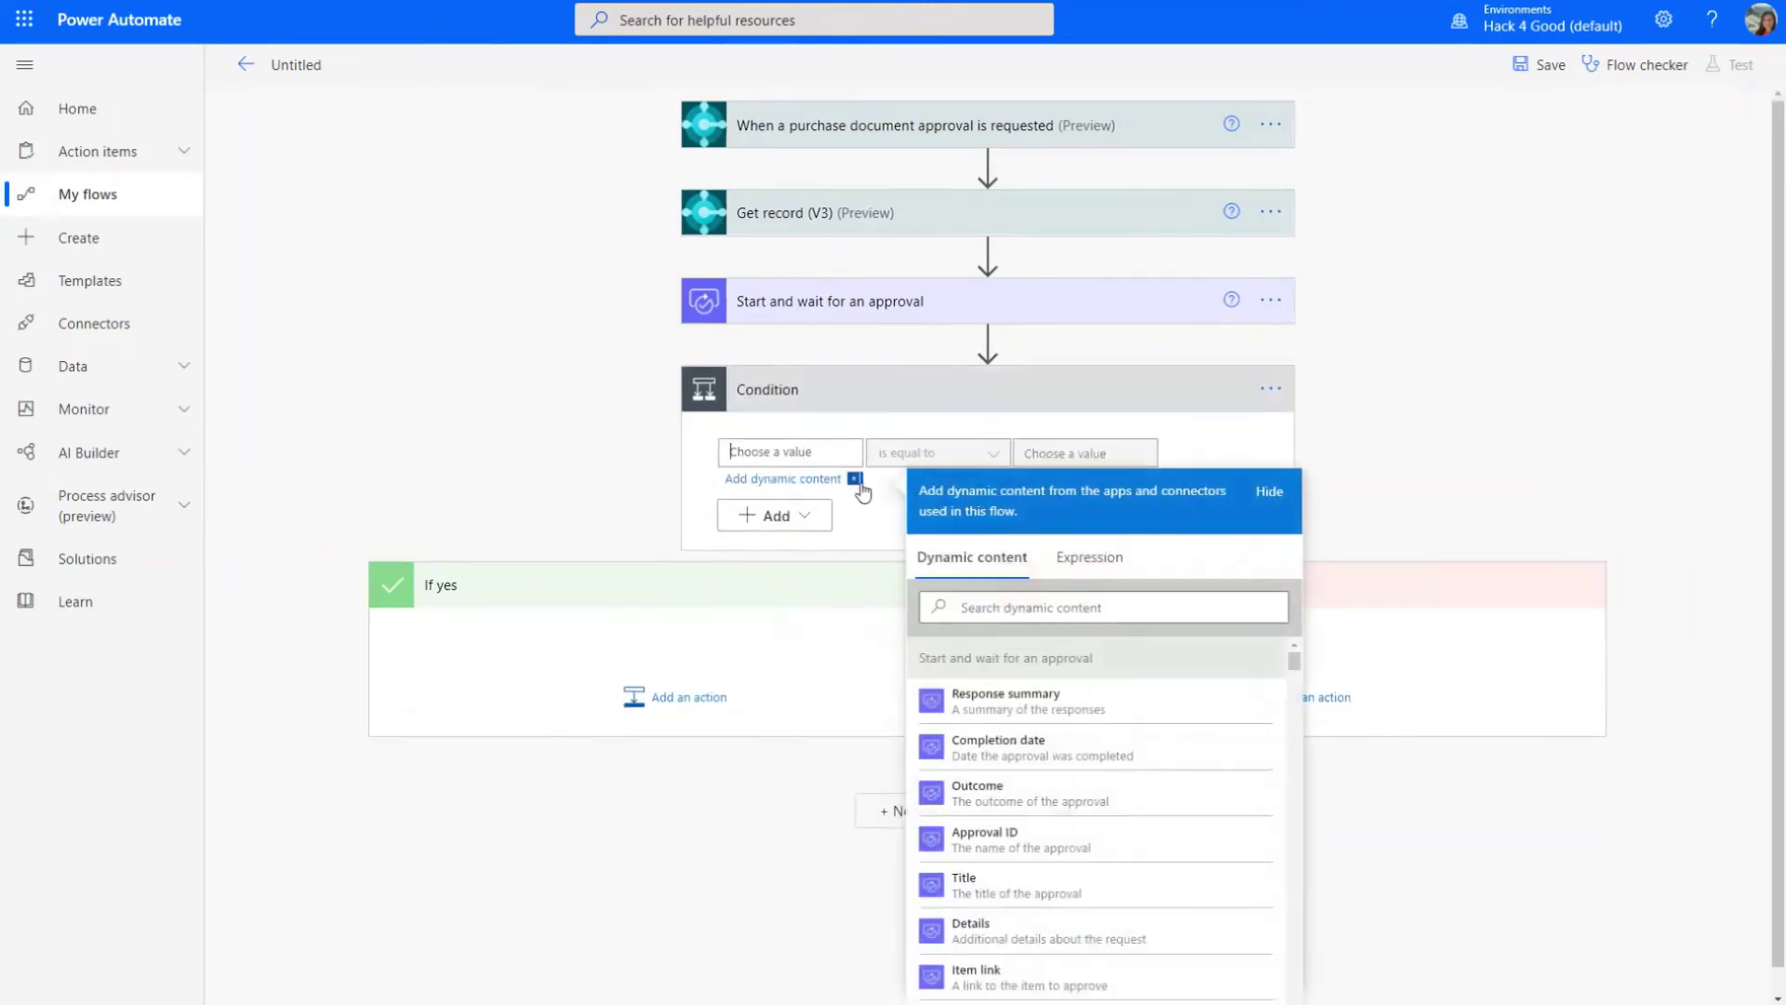
left_click(1038, 608)
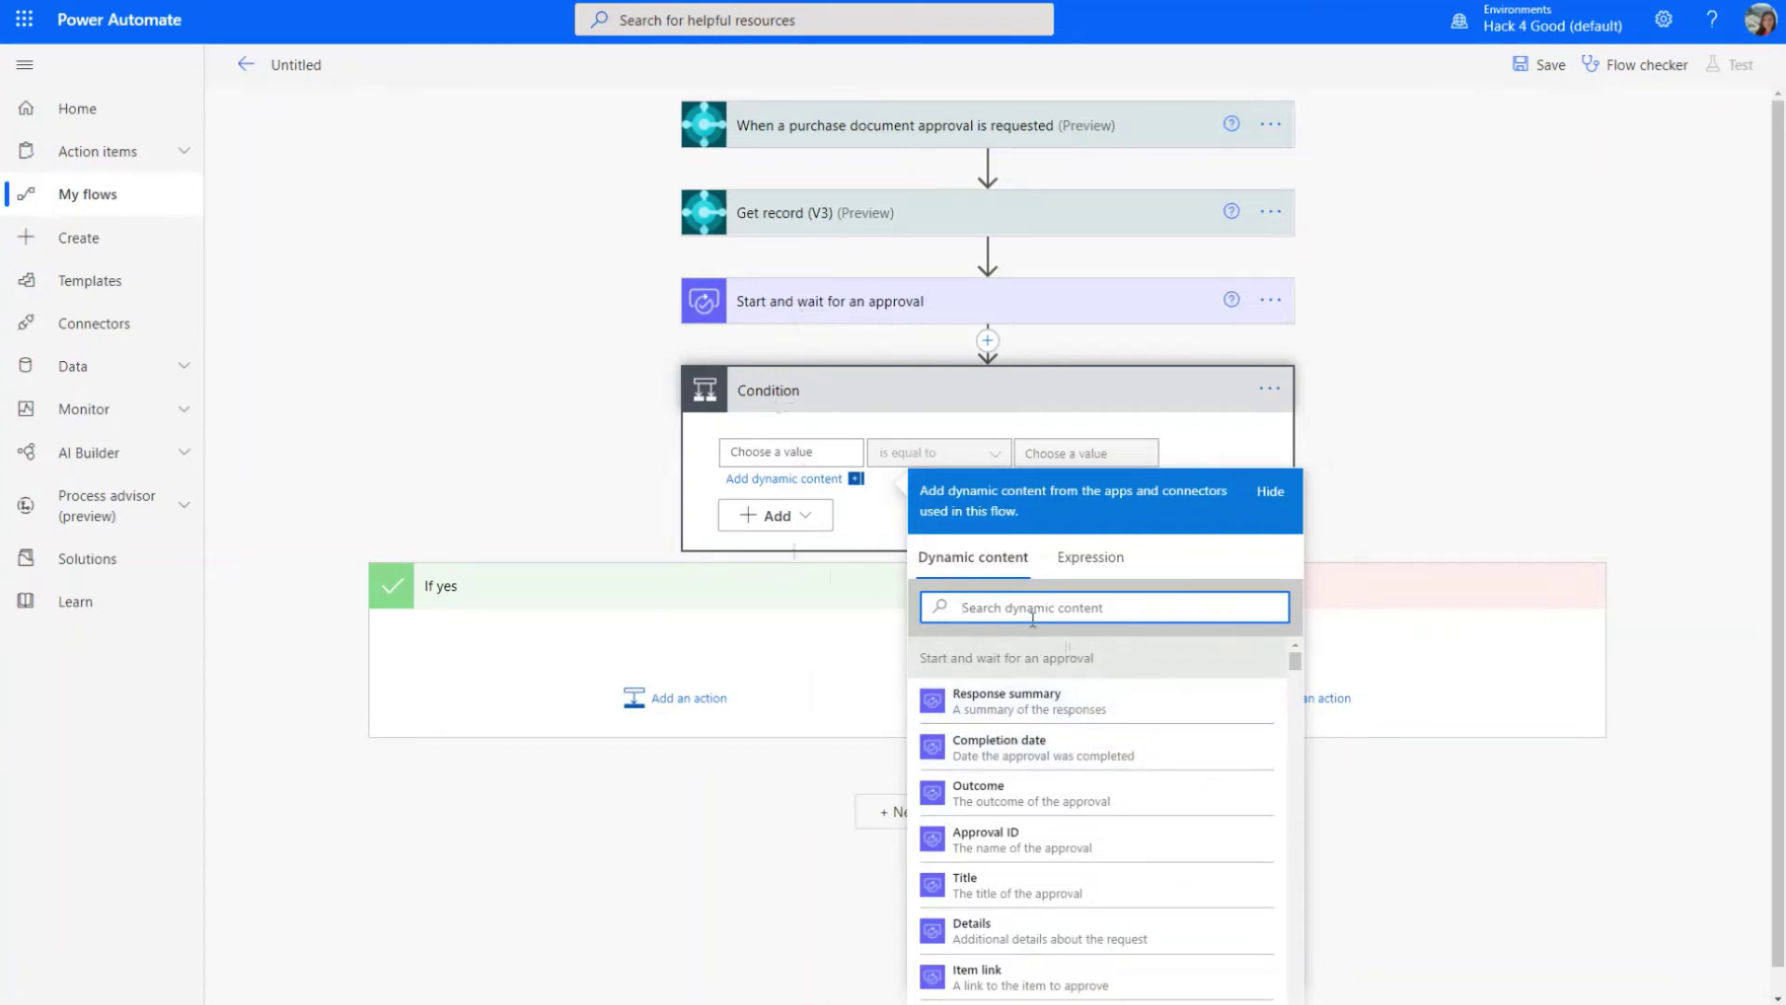
left_click(1017, 792)
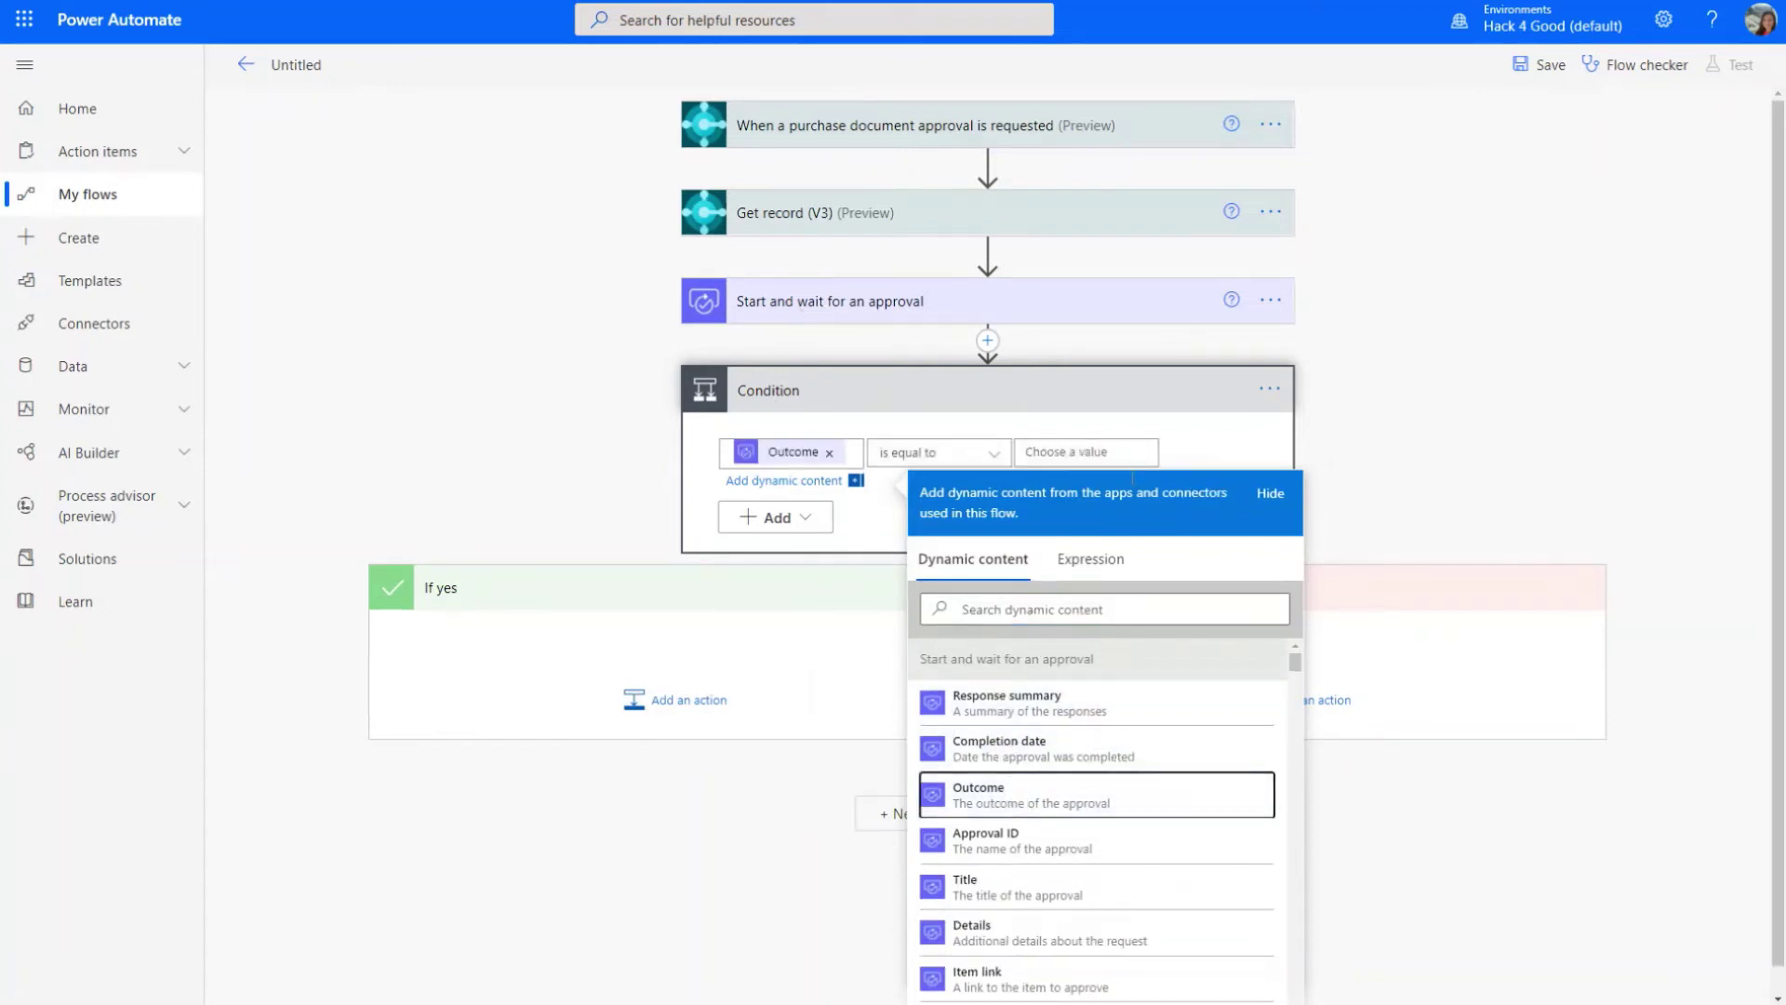
left_click(1143, 453)
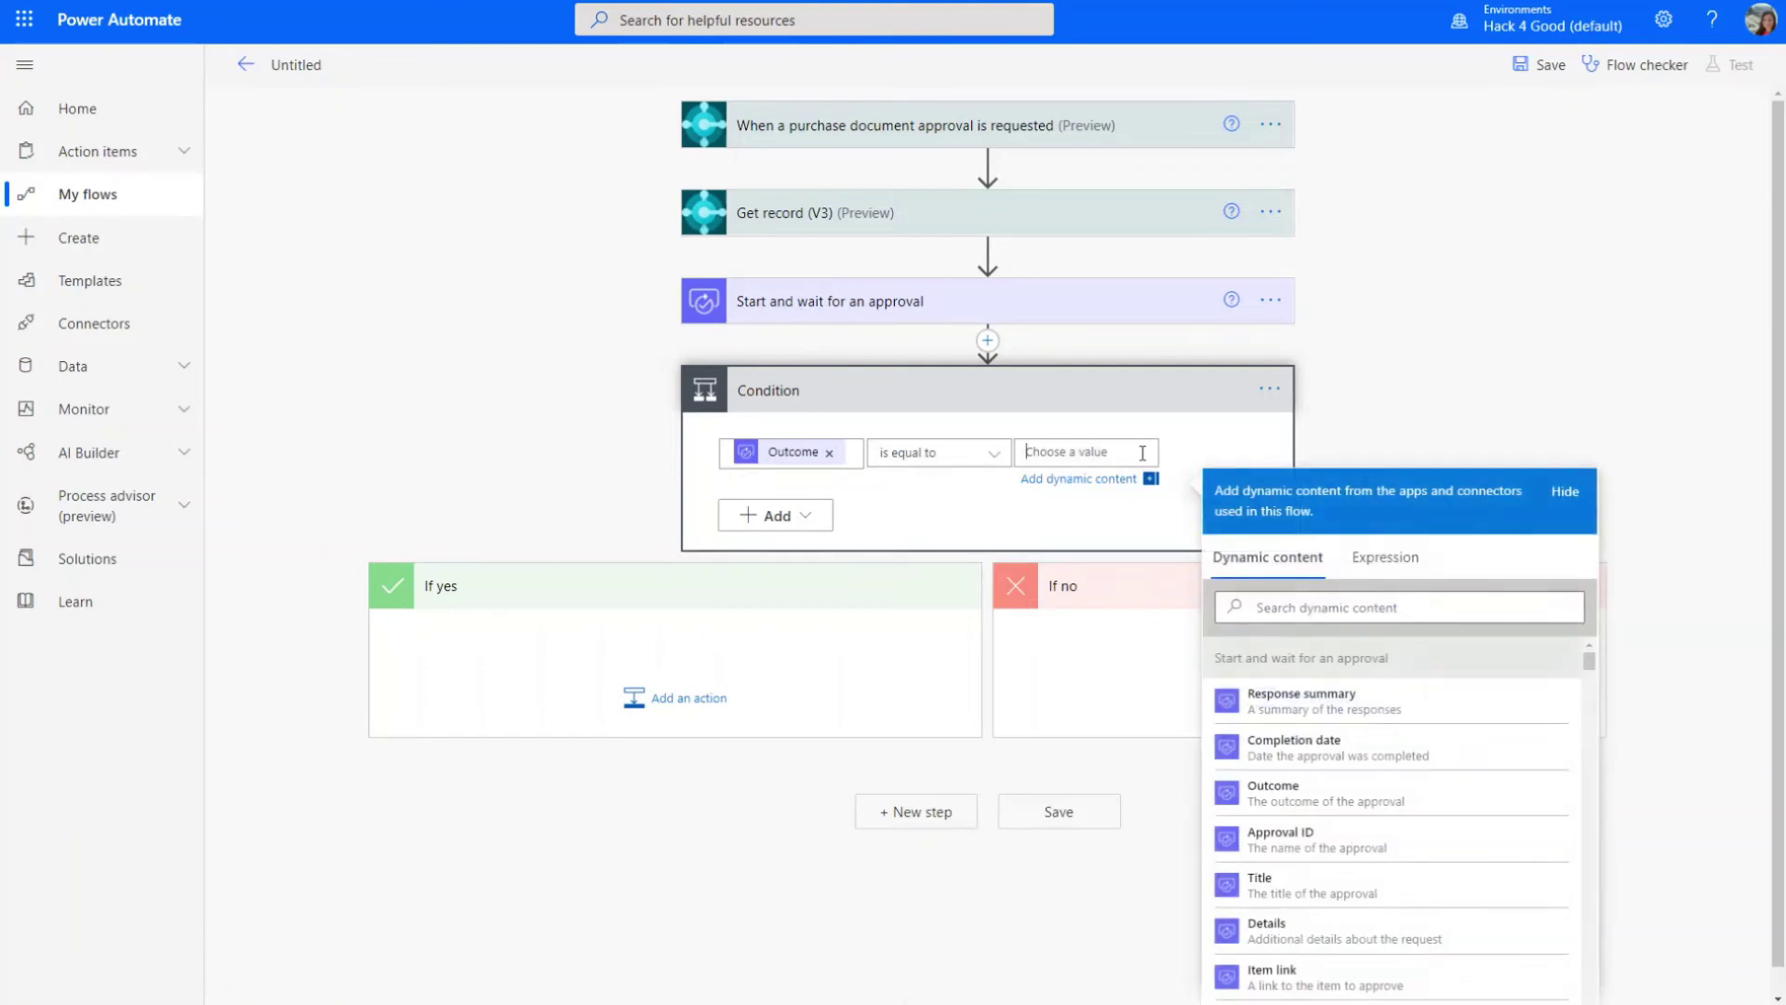
type("Yes")
- Add the Business Central action Execute action (V3) to the If yes branch
left_click(681, 707)
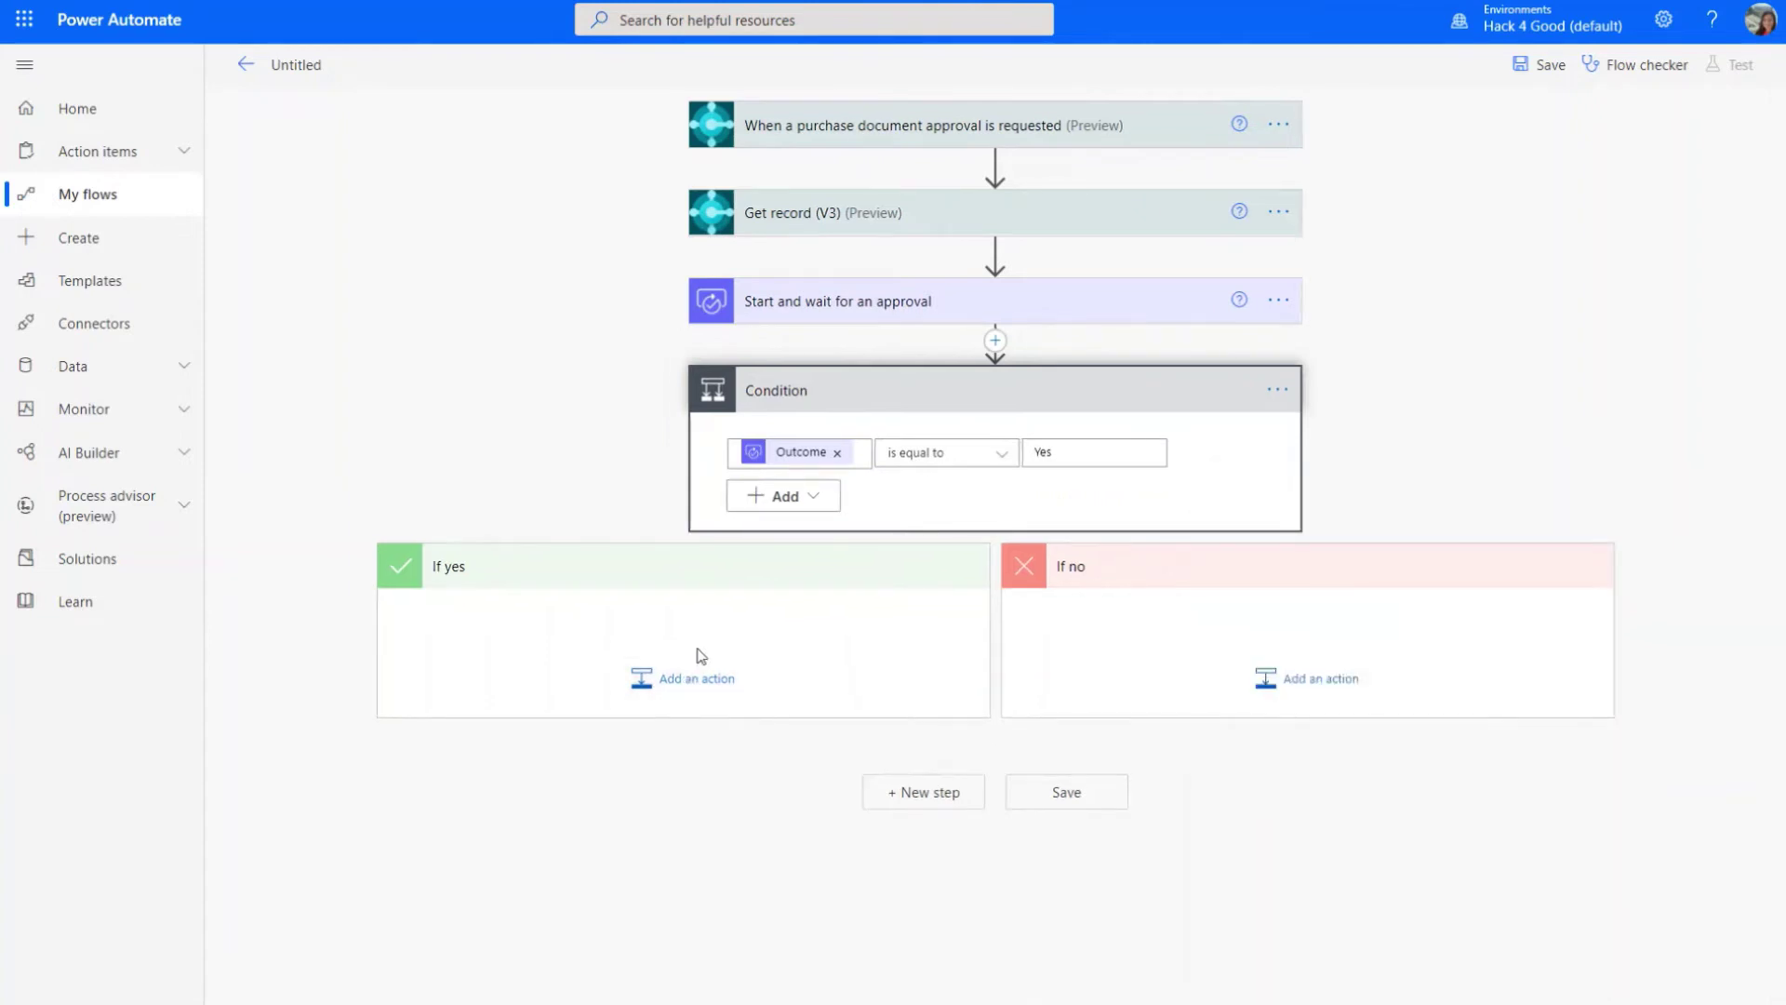
left_click(690, 677)
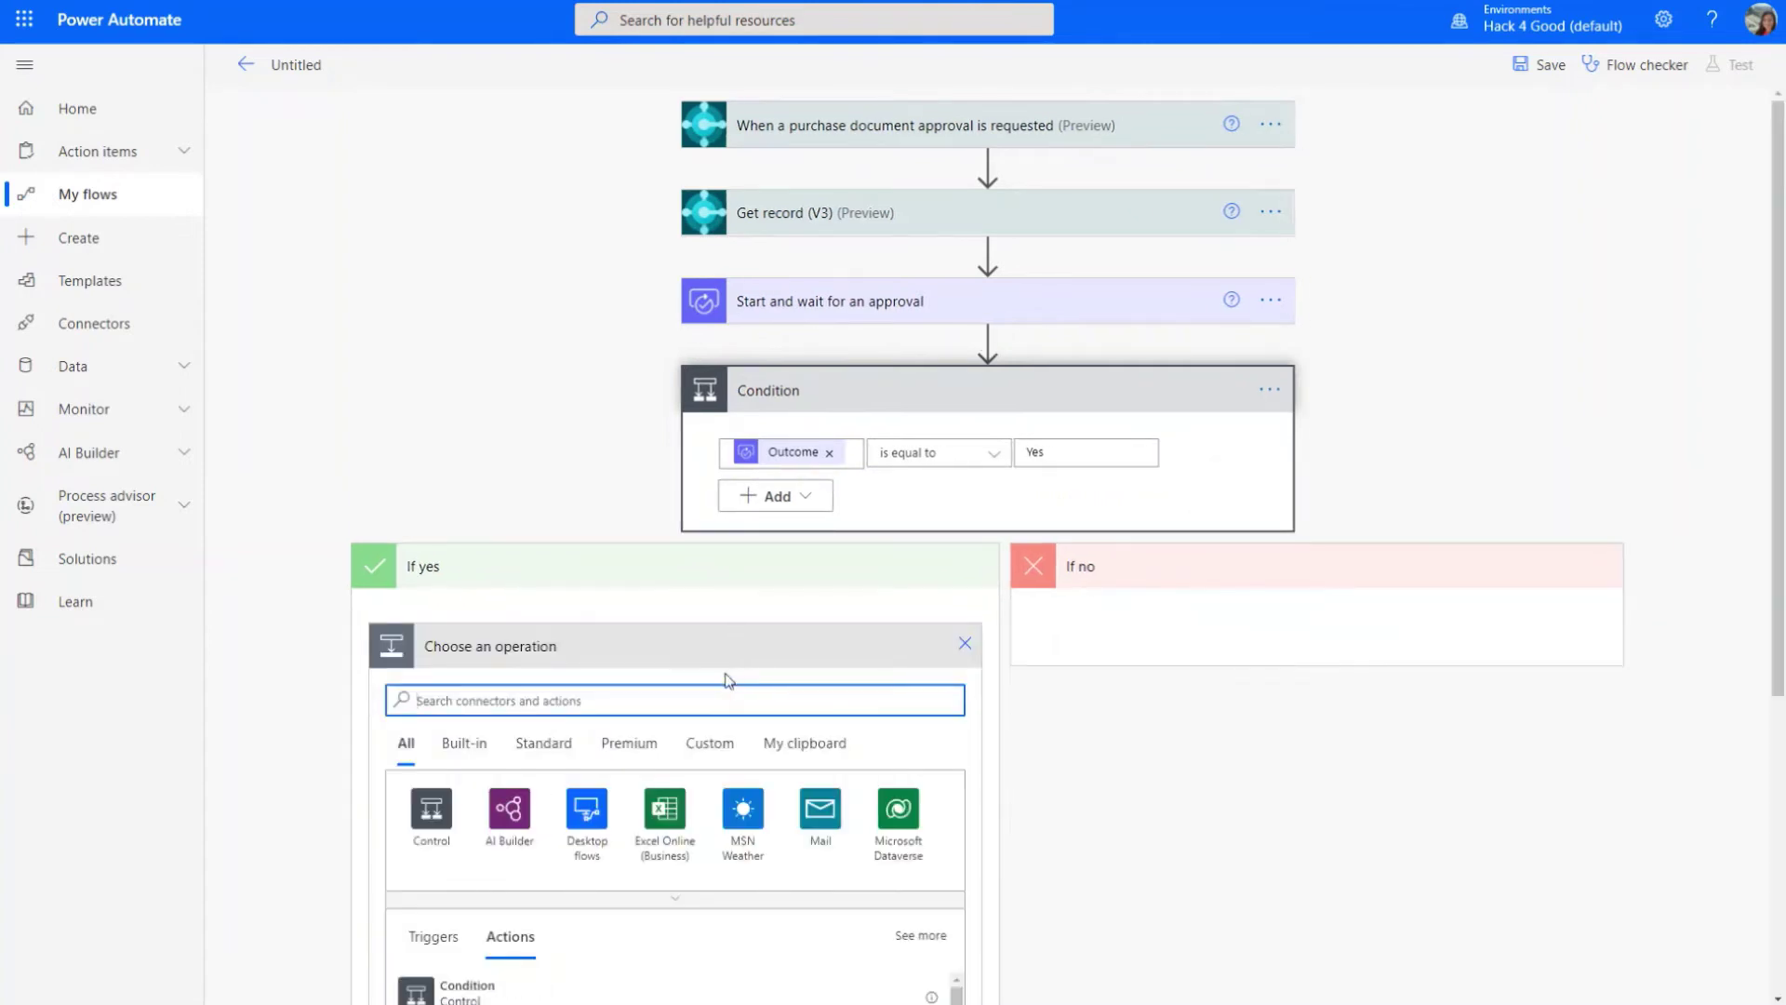
type("execute")
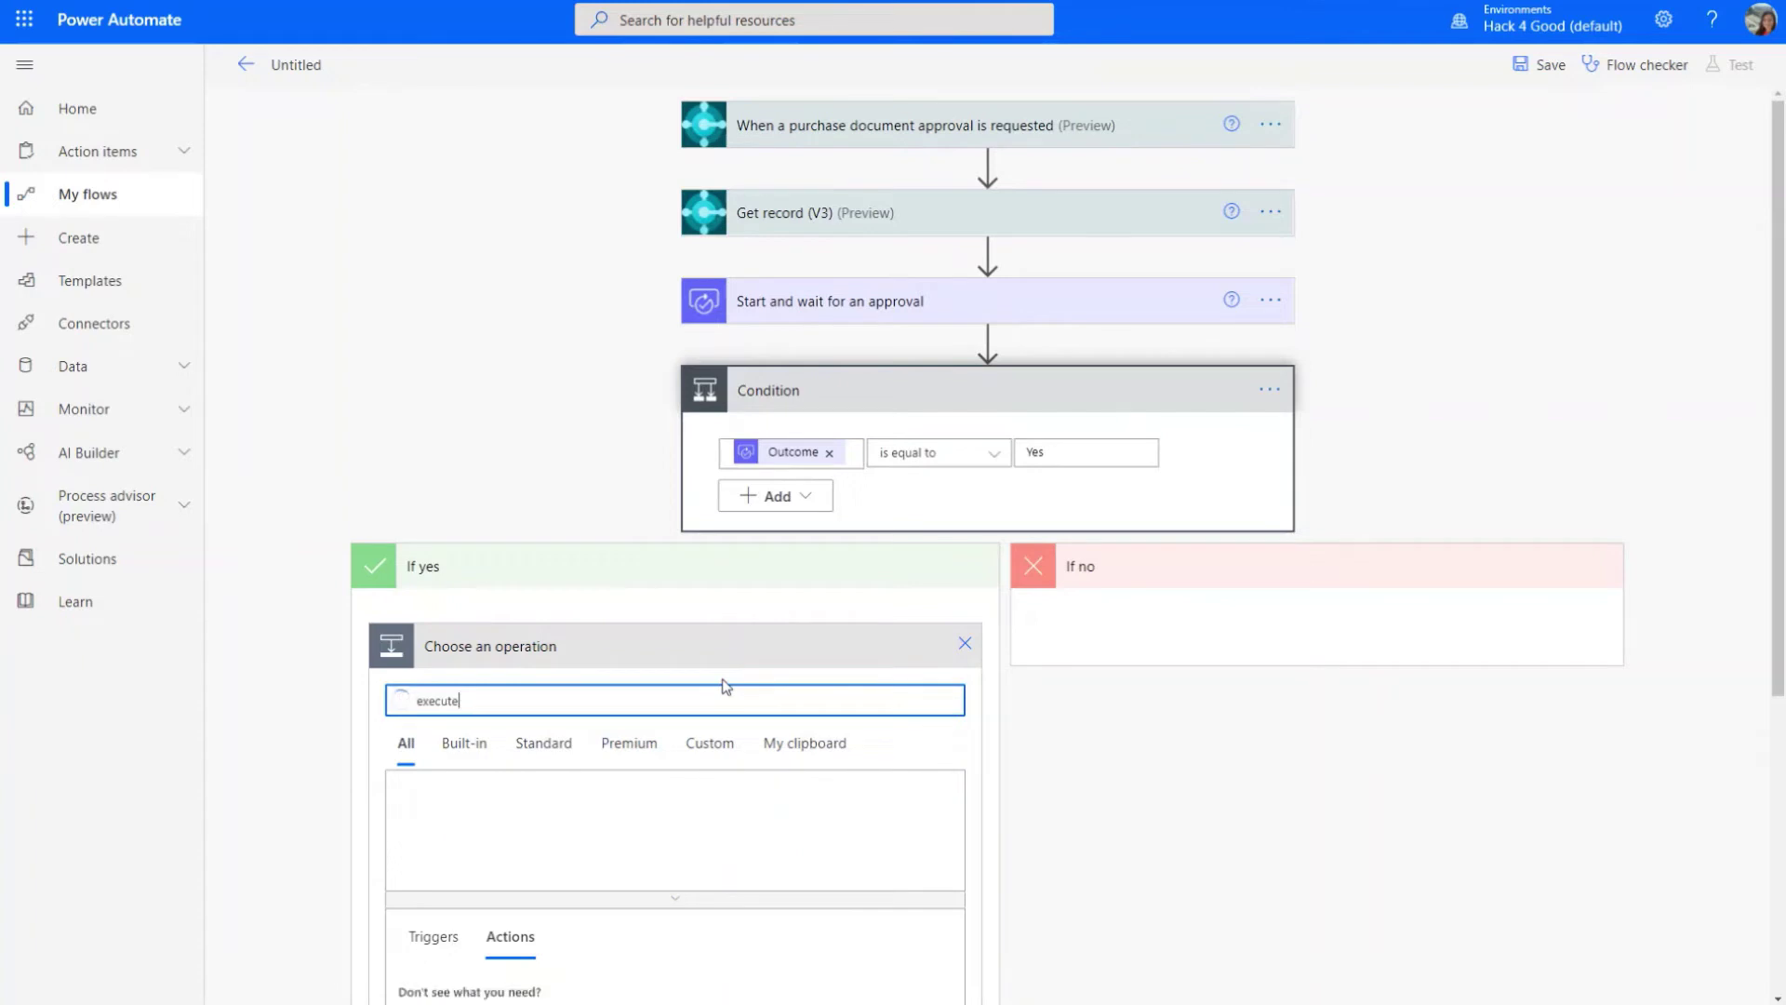
left_click(840, 831)
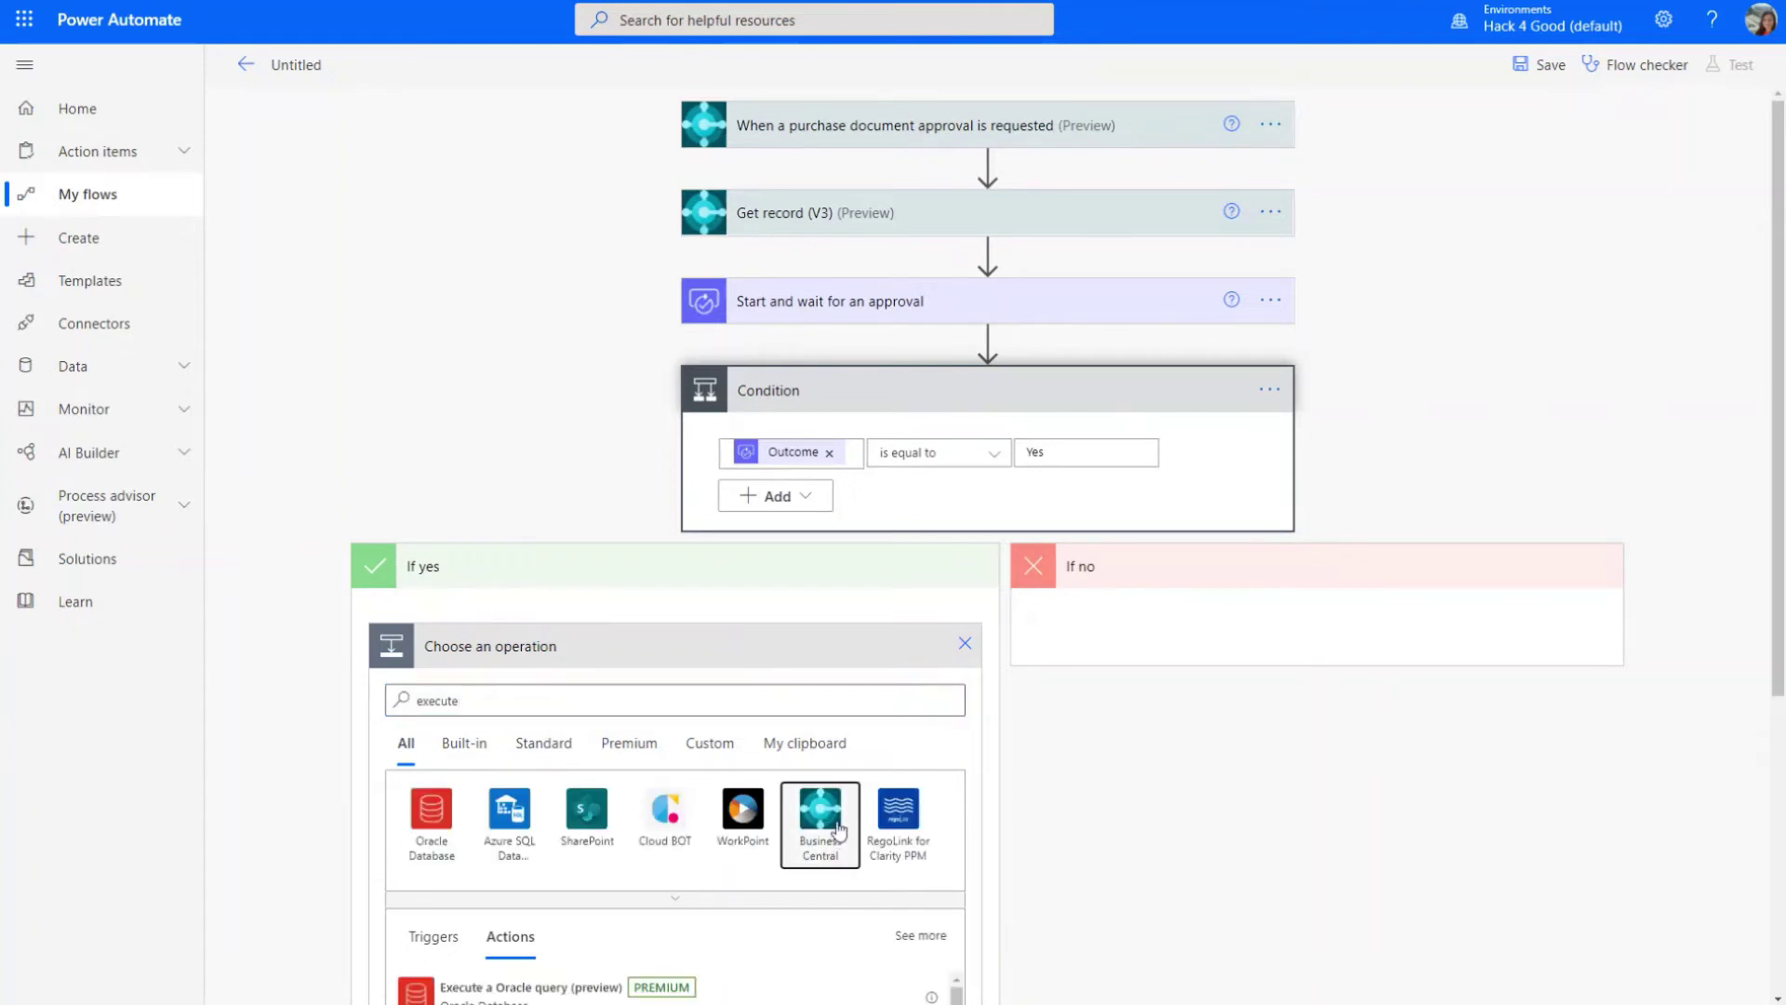
scroll(534, 869, "down", 1)
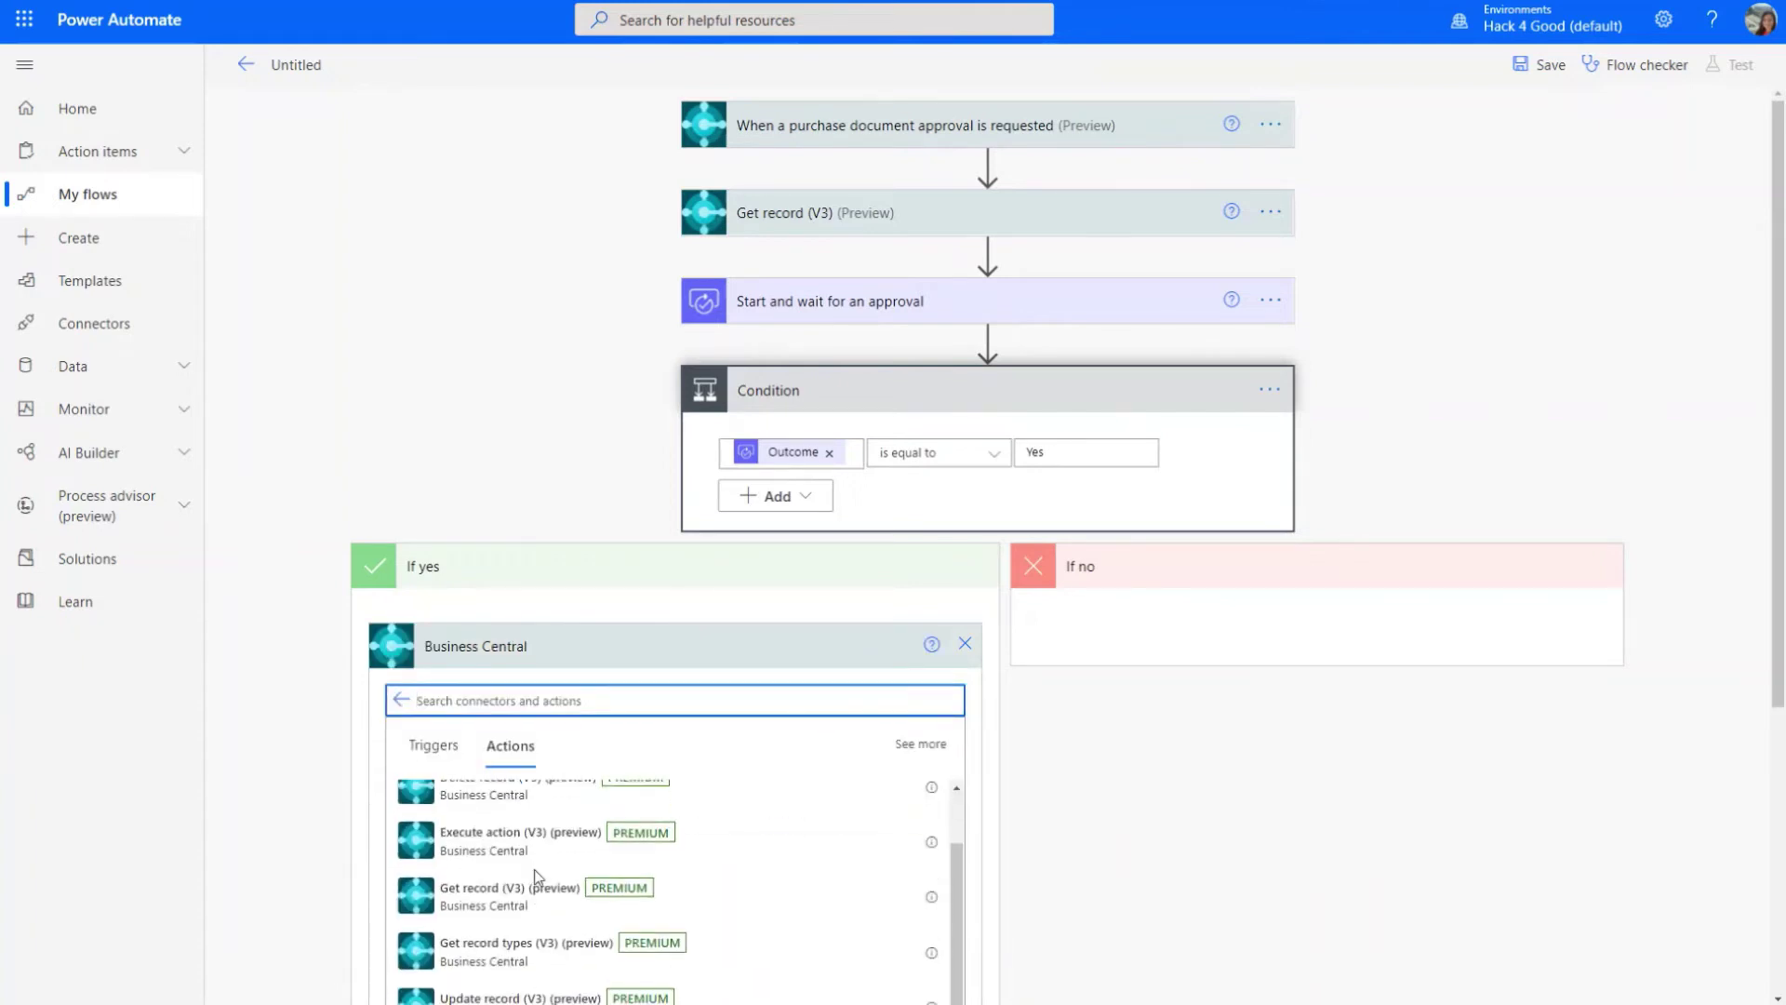
left_click(533, 845)
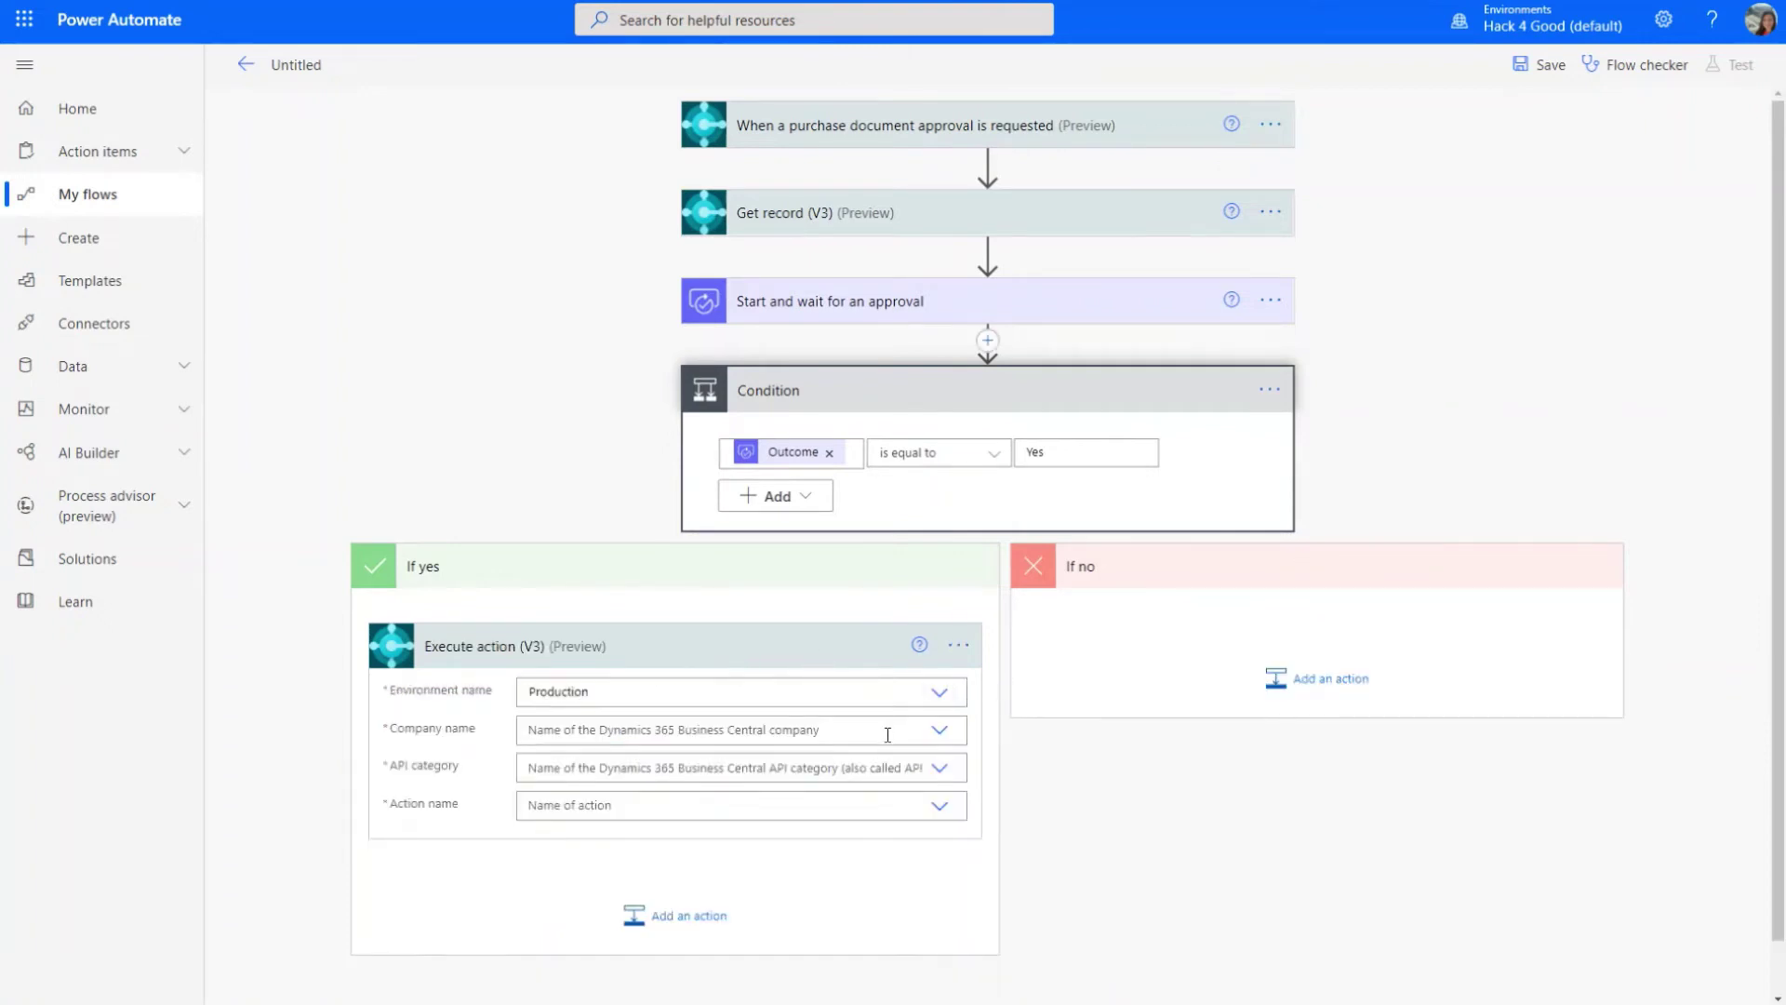
- Configure the If yes action with company WM-Cronus (CRONUS USA, Inc.), API category workflowEndpoints and action WorkflowActionResponse_Approve
left_click(938, 730)
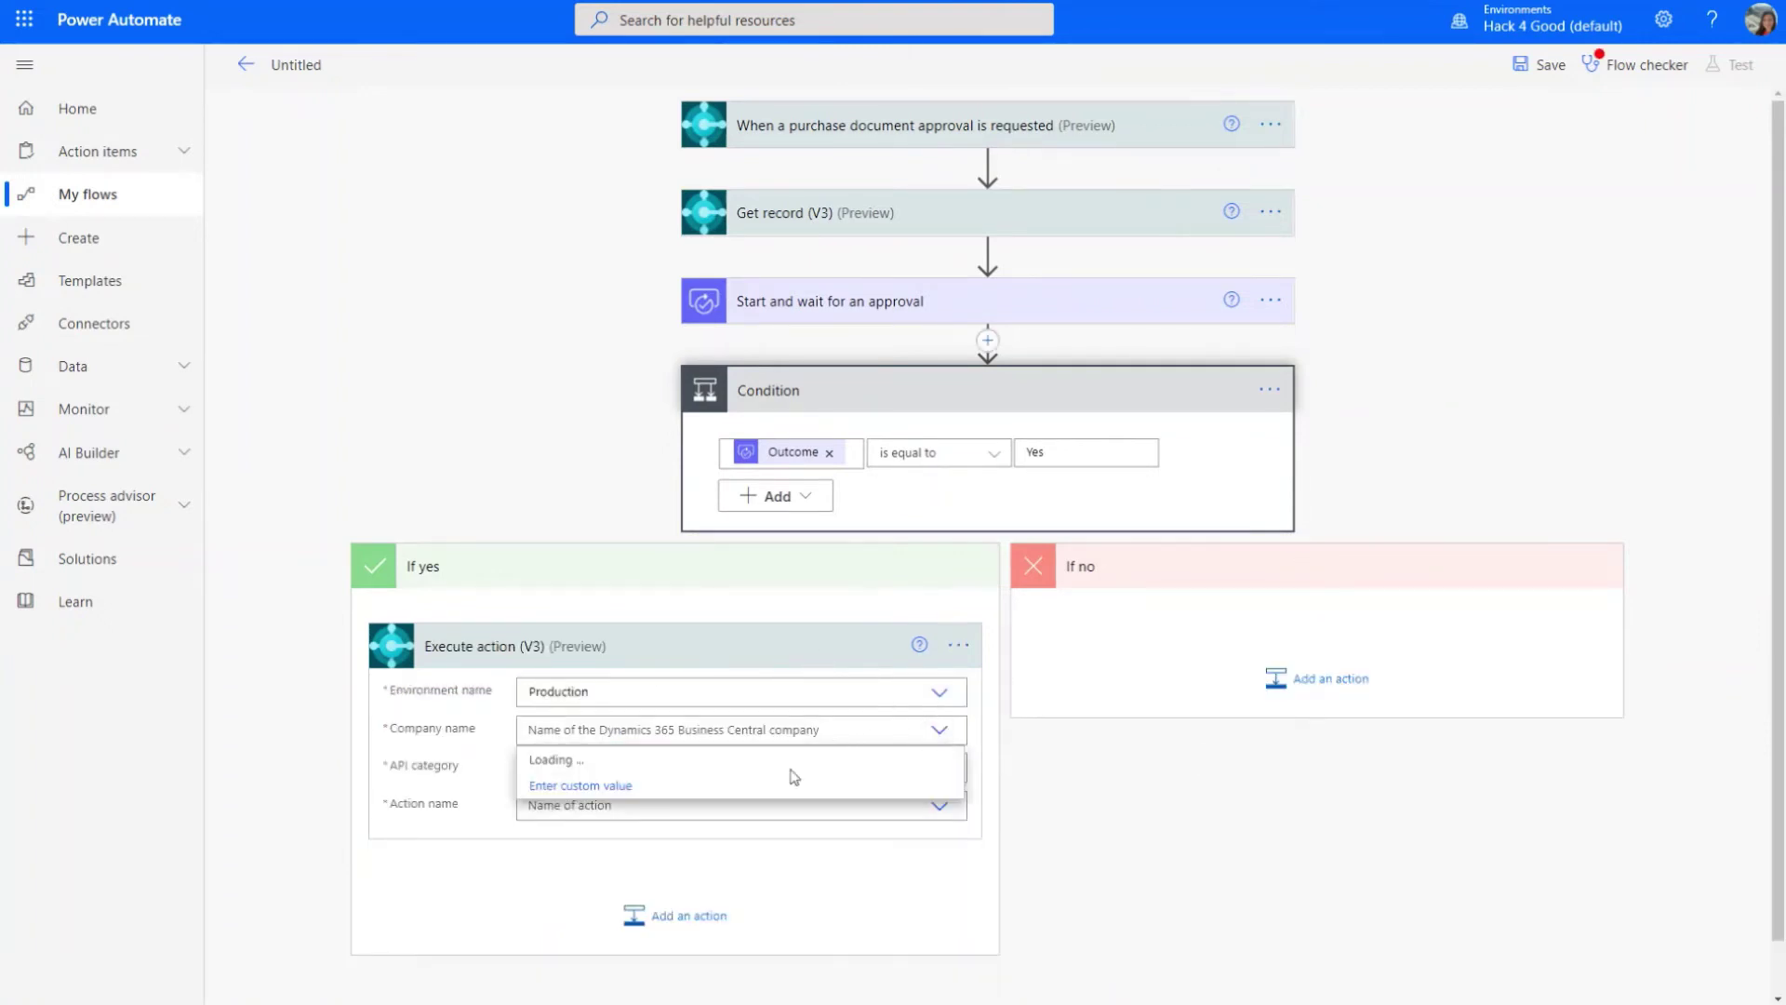
left_click(703, 816)
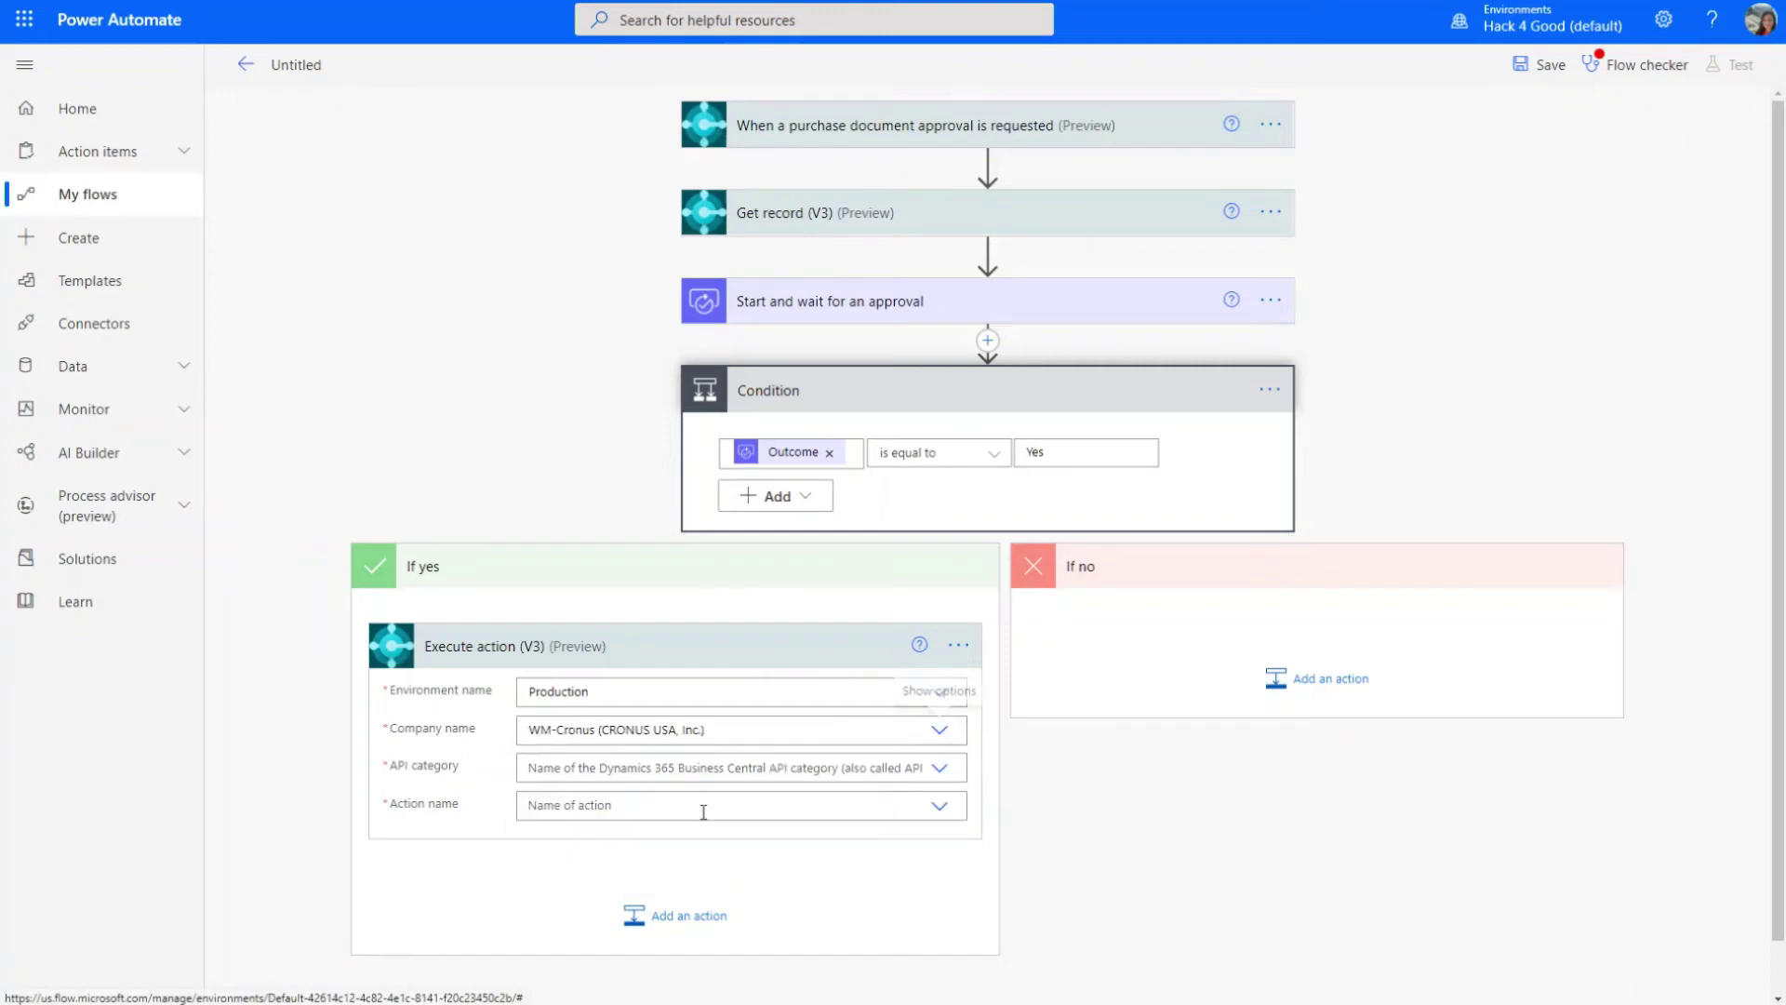
left_click(782, 763)
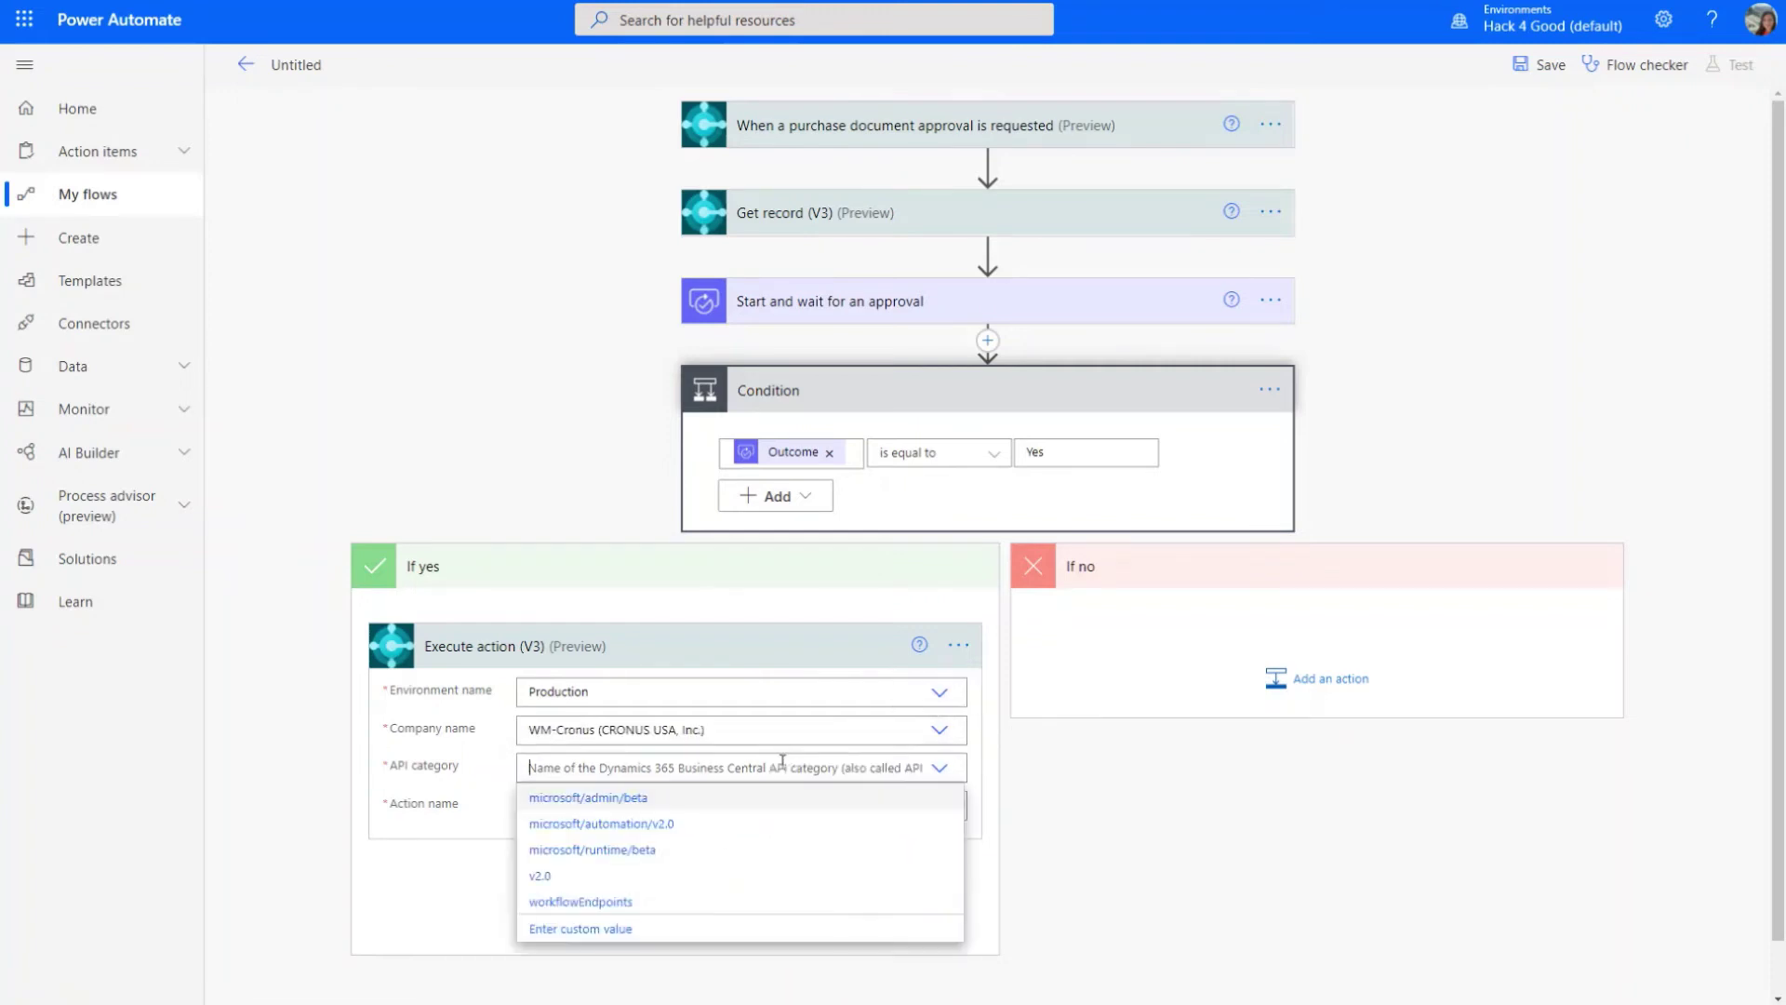
left_click(568, 902)
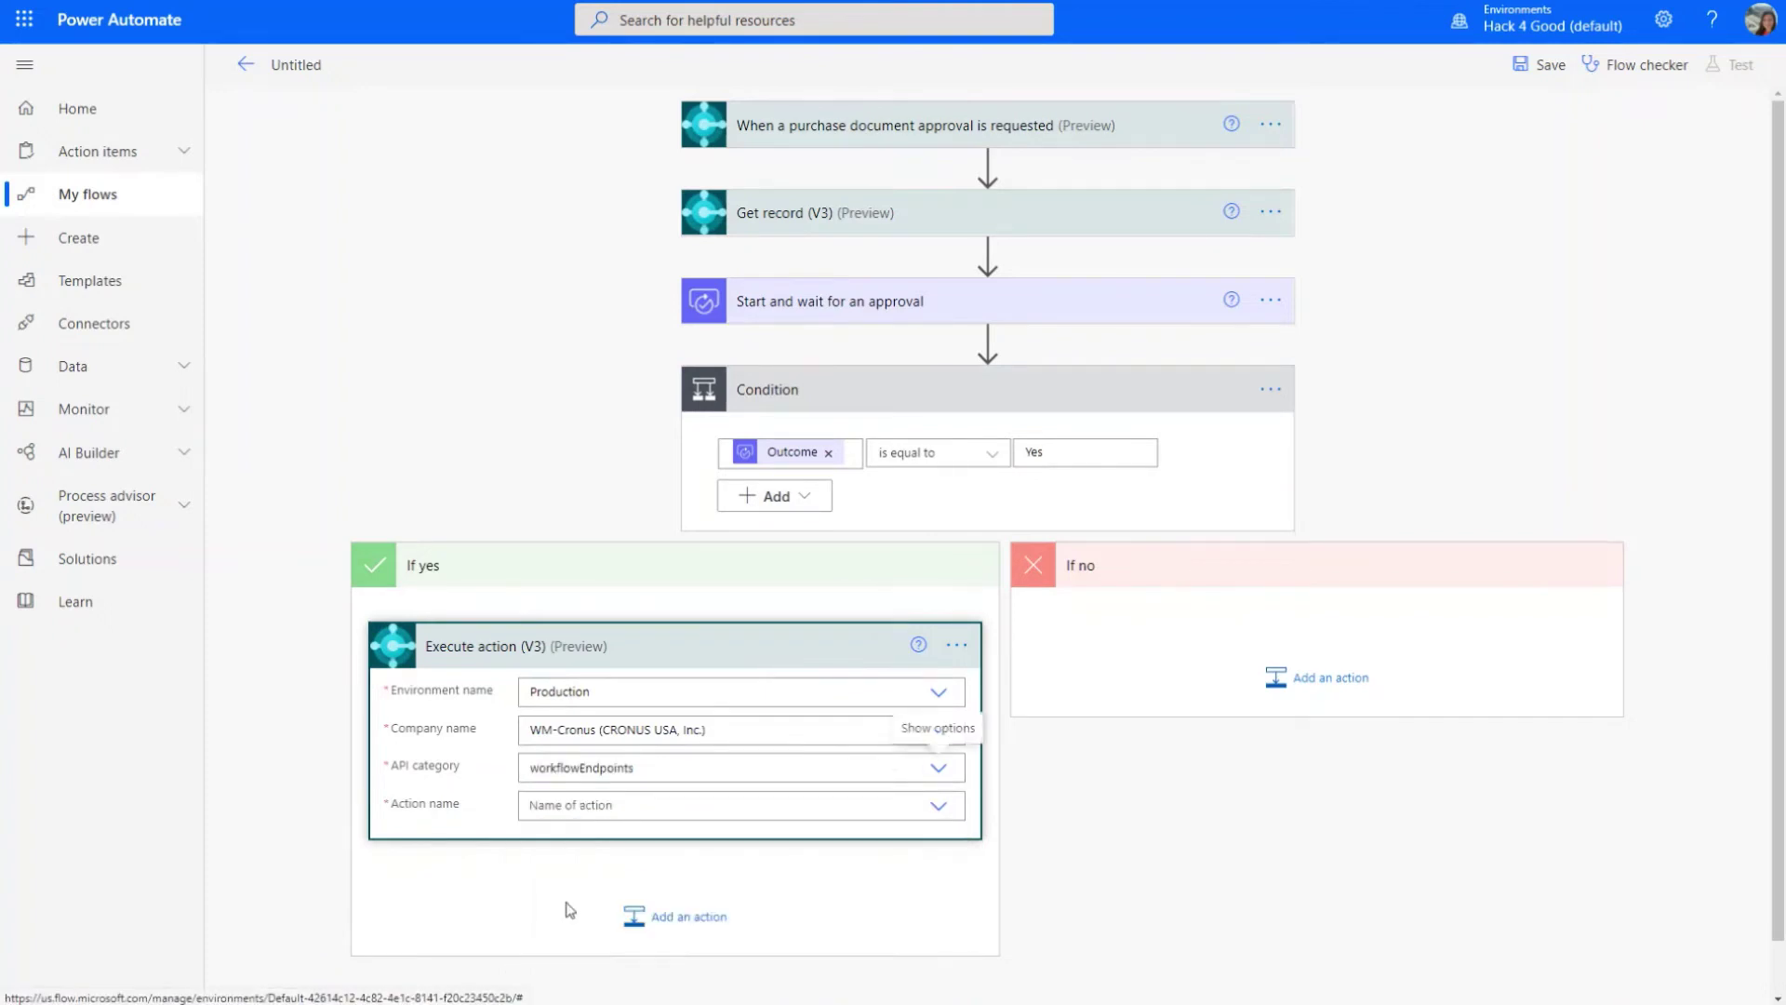
left_click(941, 806)
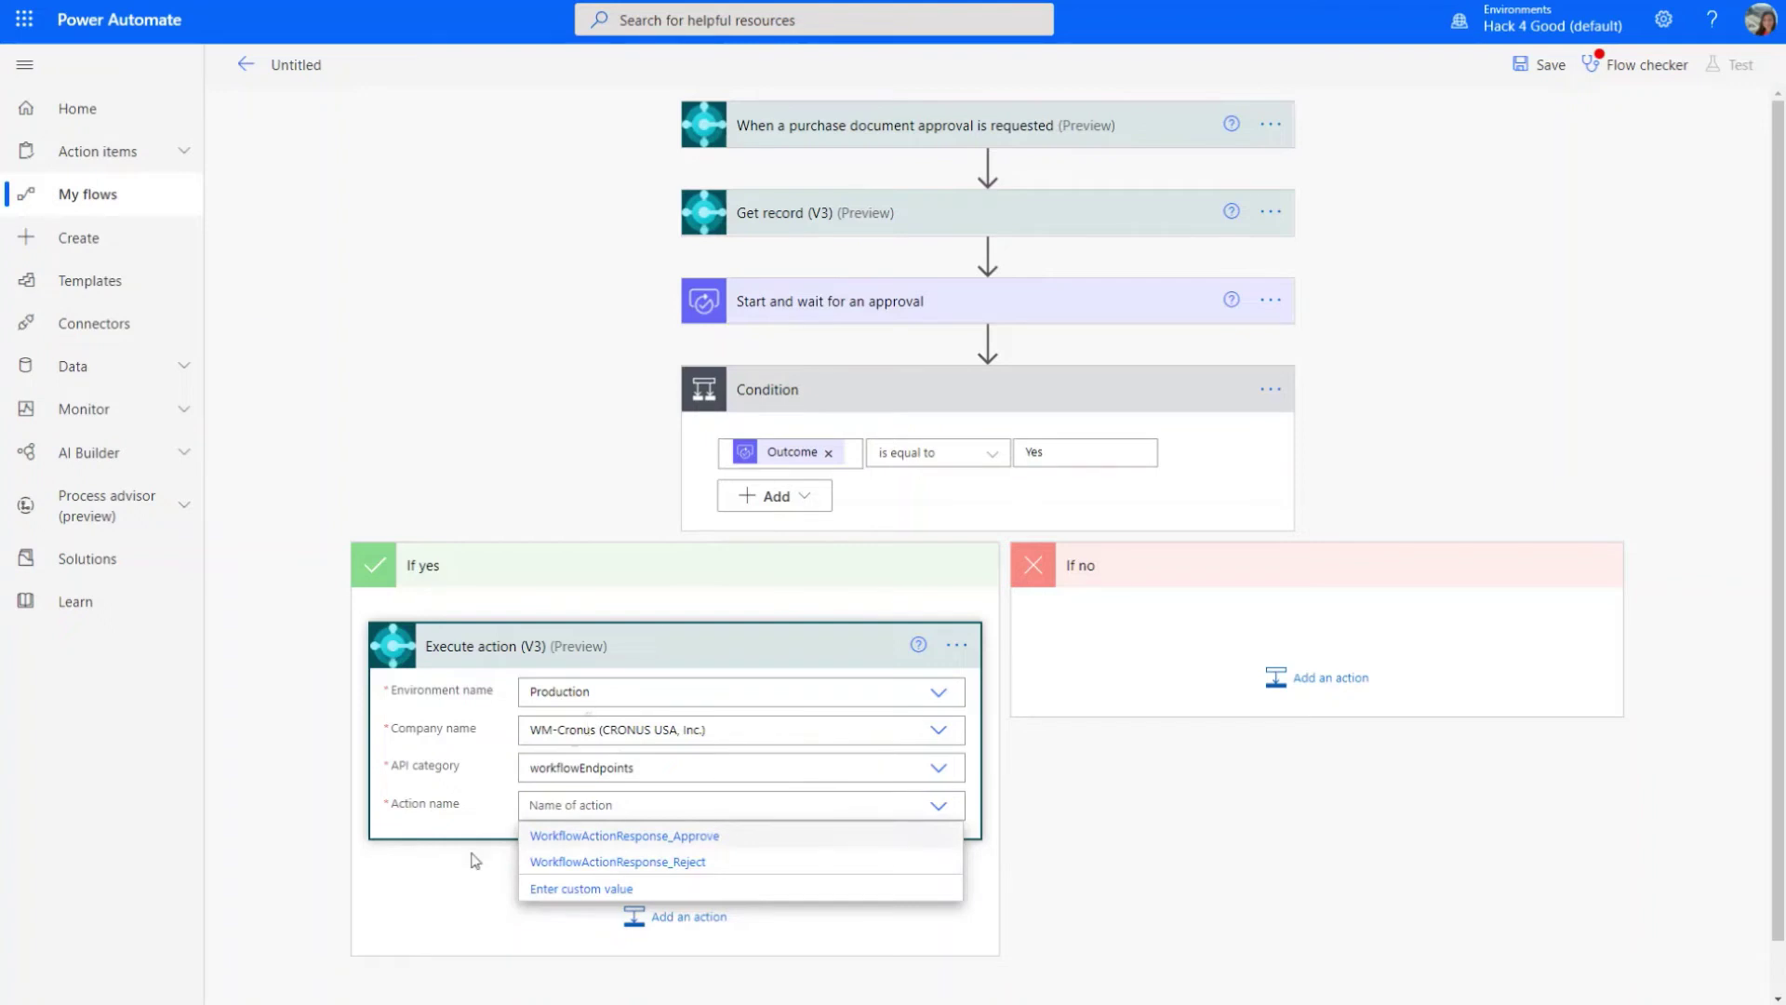
left_click(749, 837)
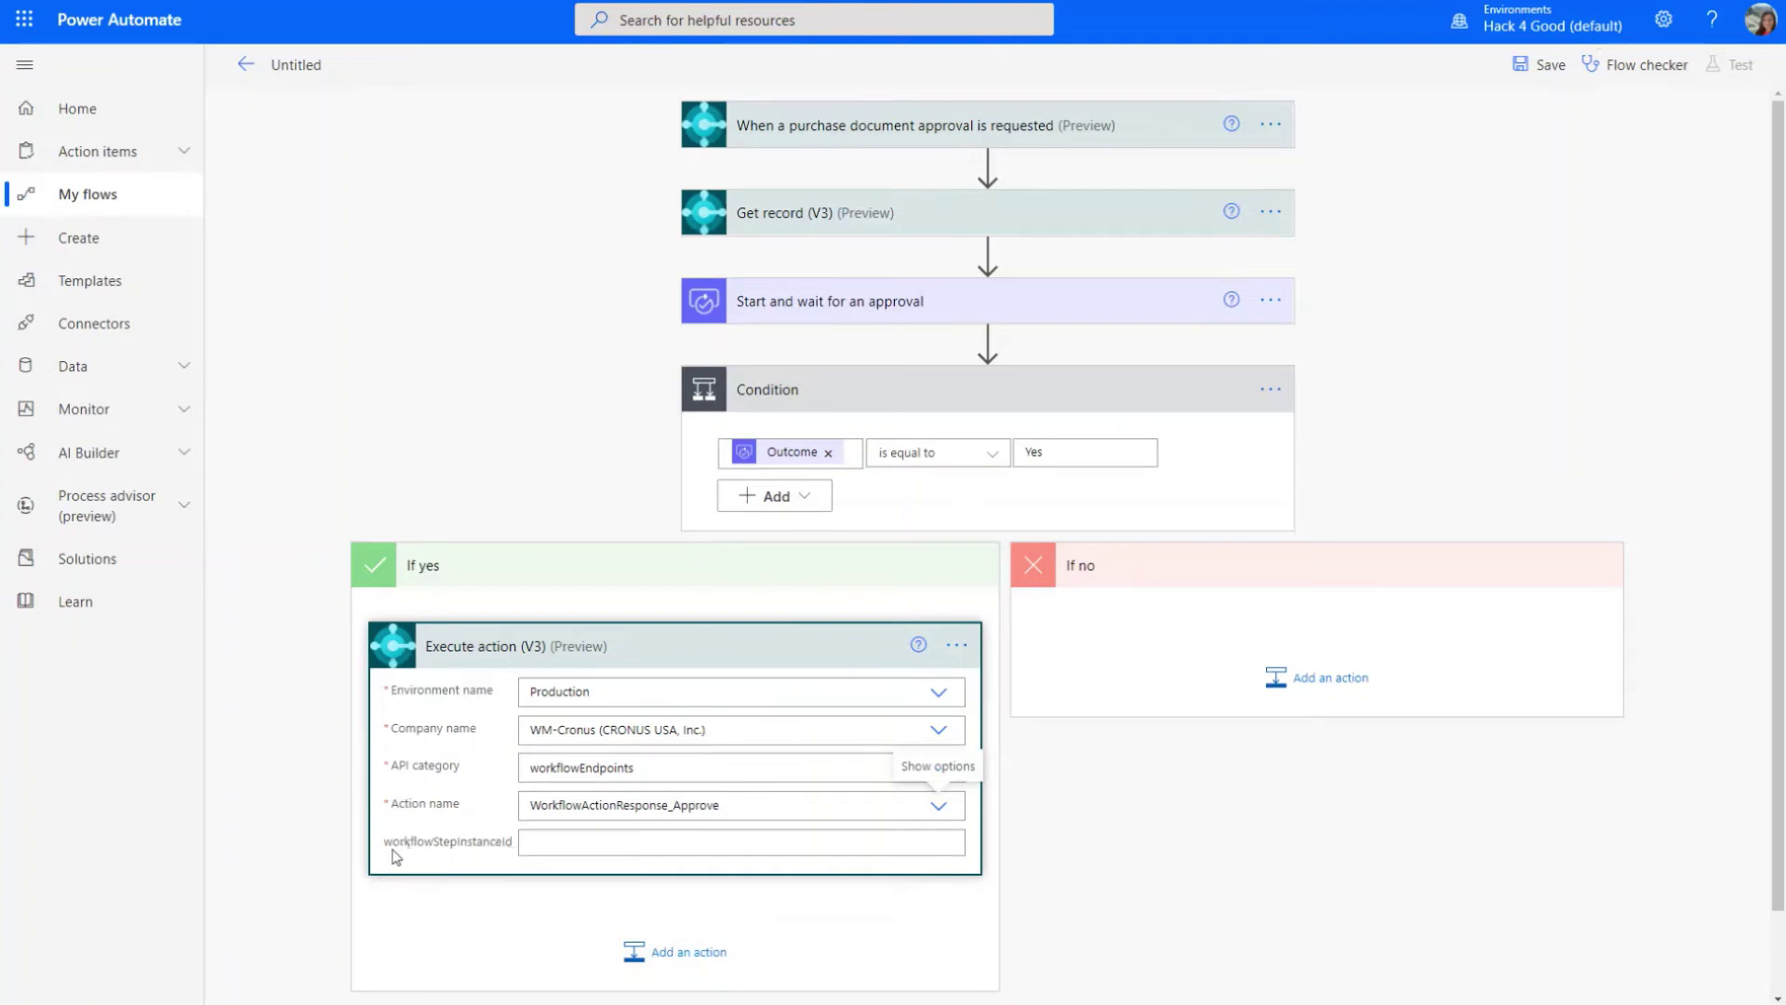
- Find the Workflow Step Id dynamic content and insert it as the approve action's workflowStepInstanceId
left_click(608, 842)
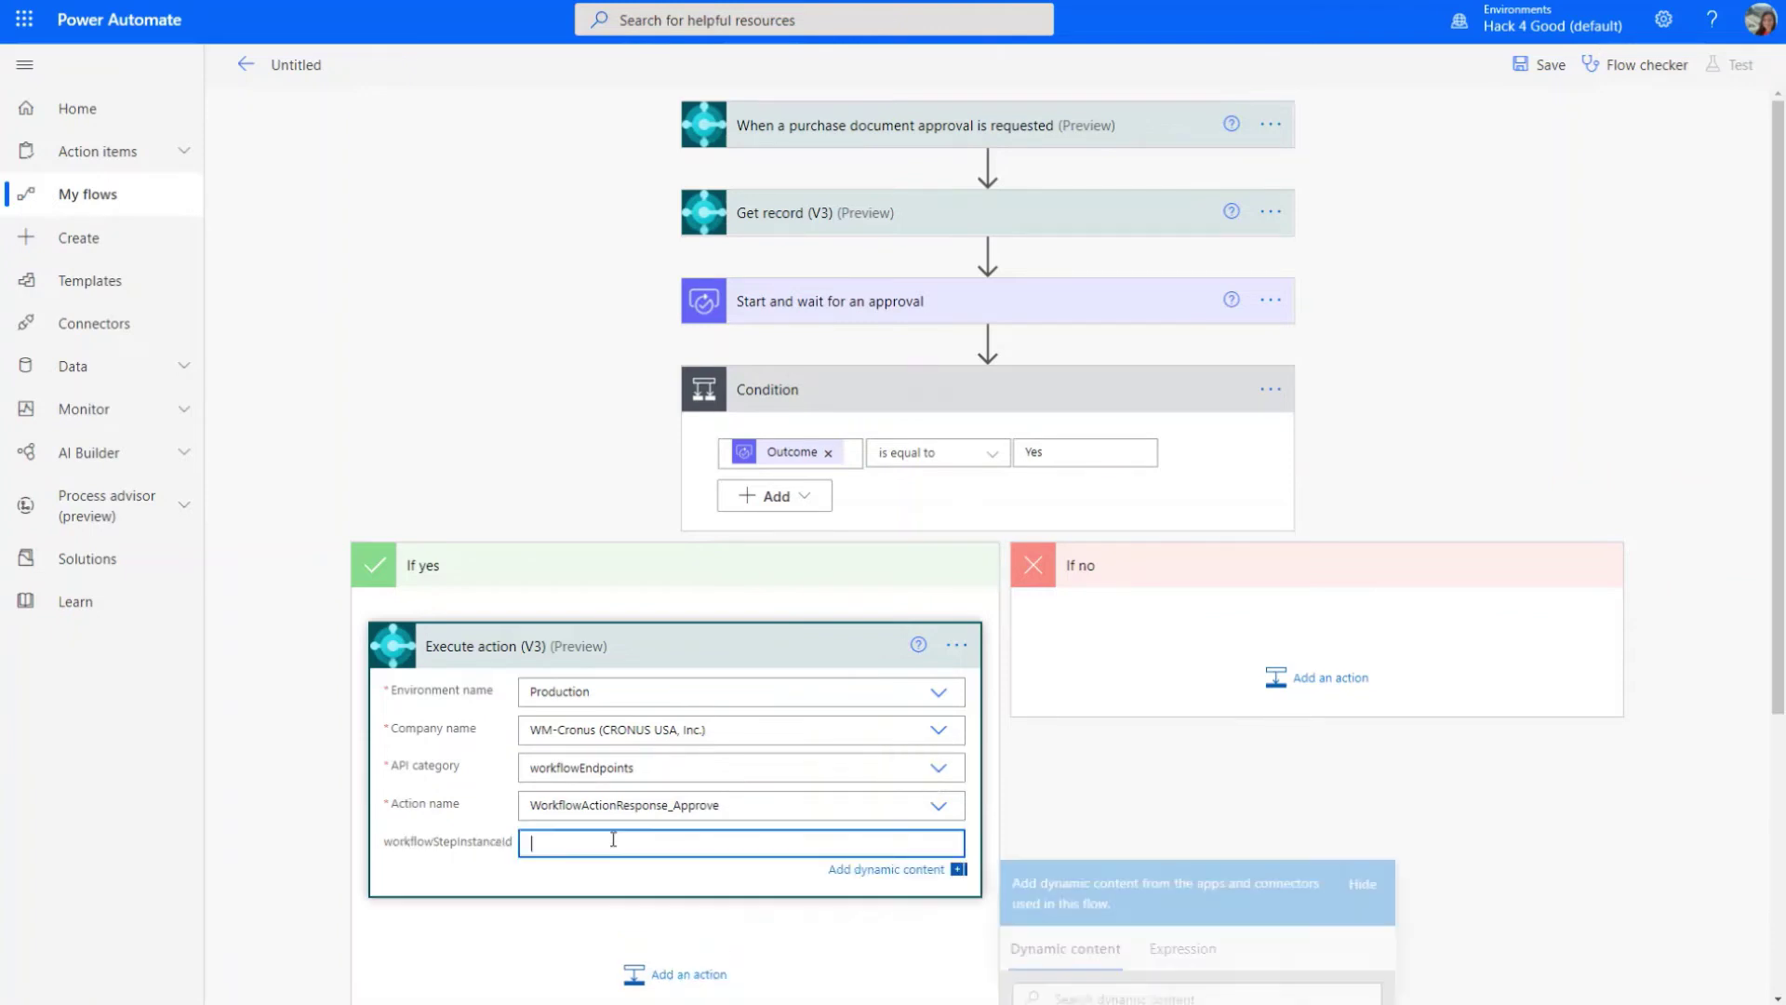
left_click(1193, 728)
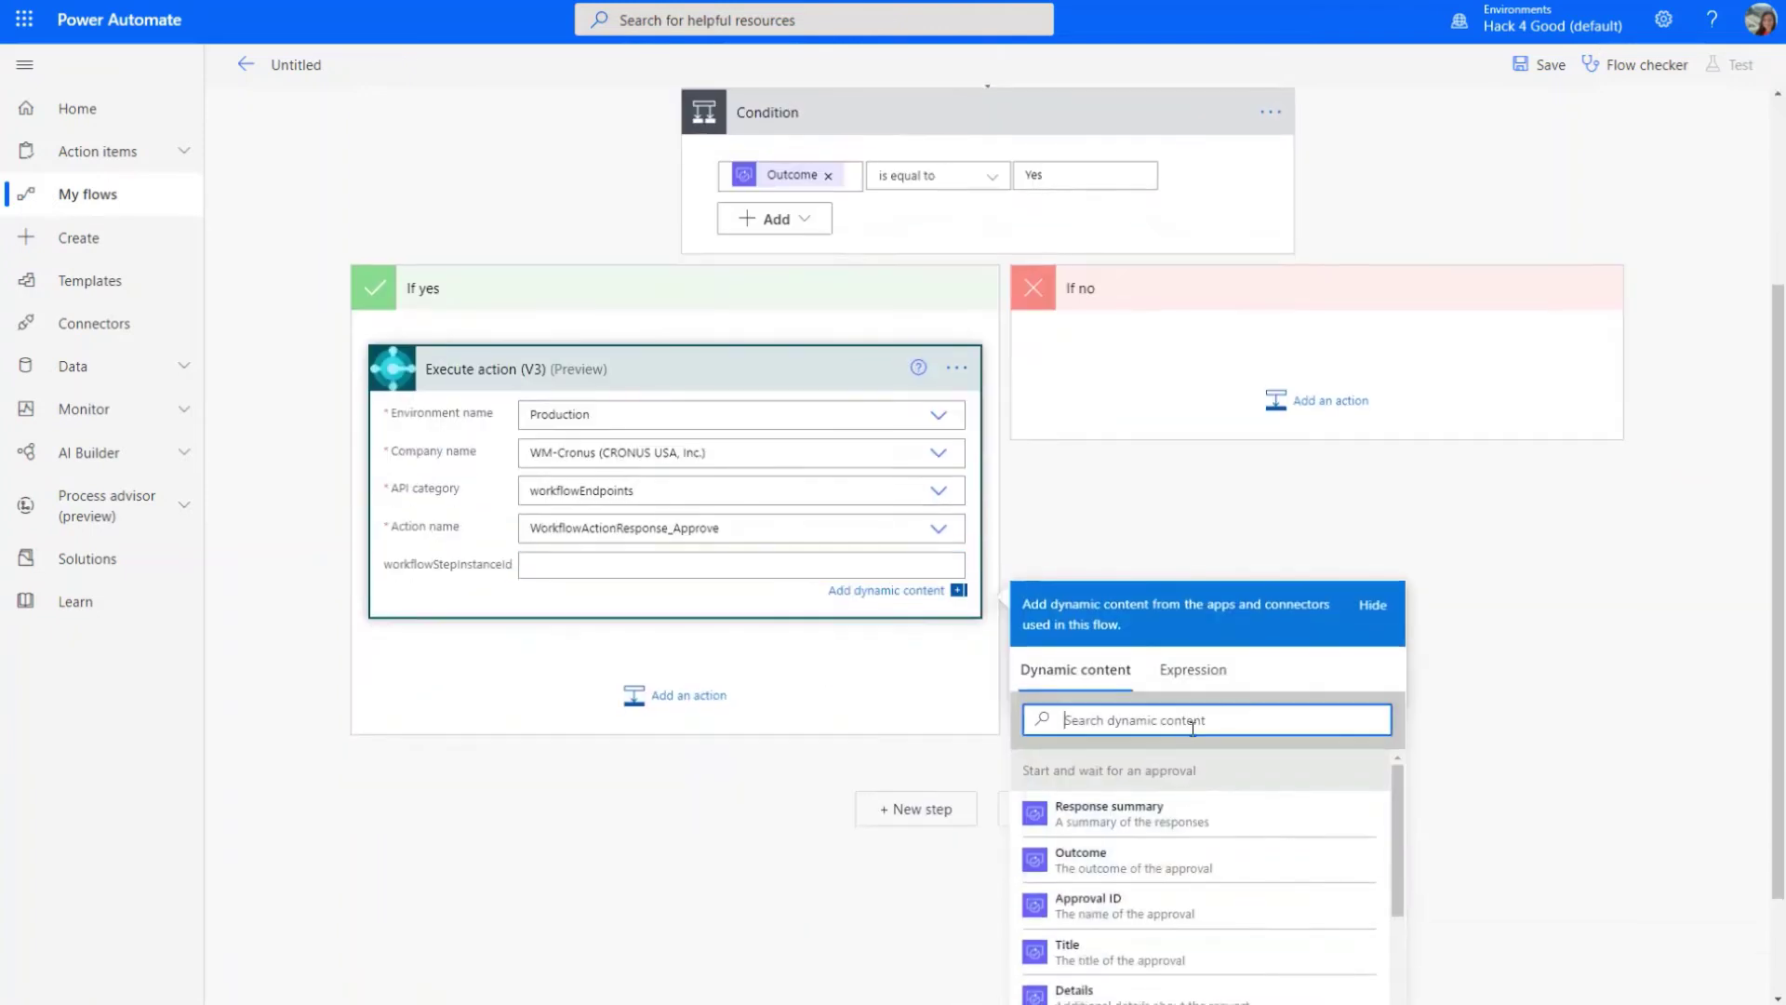
type("work")
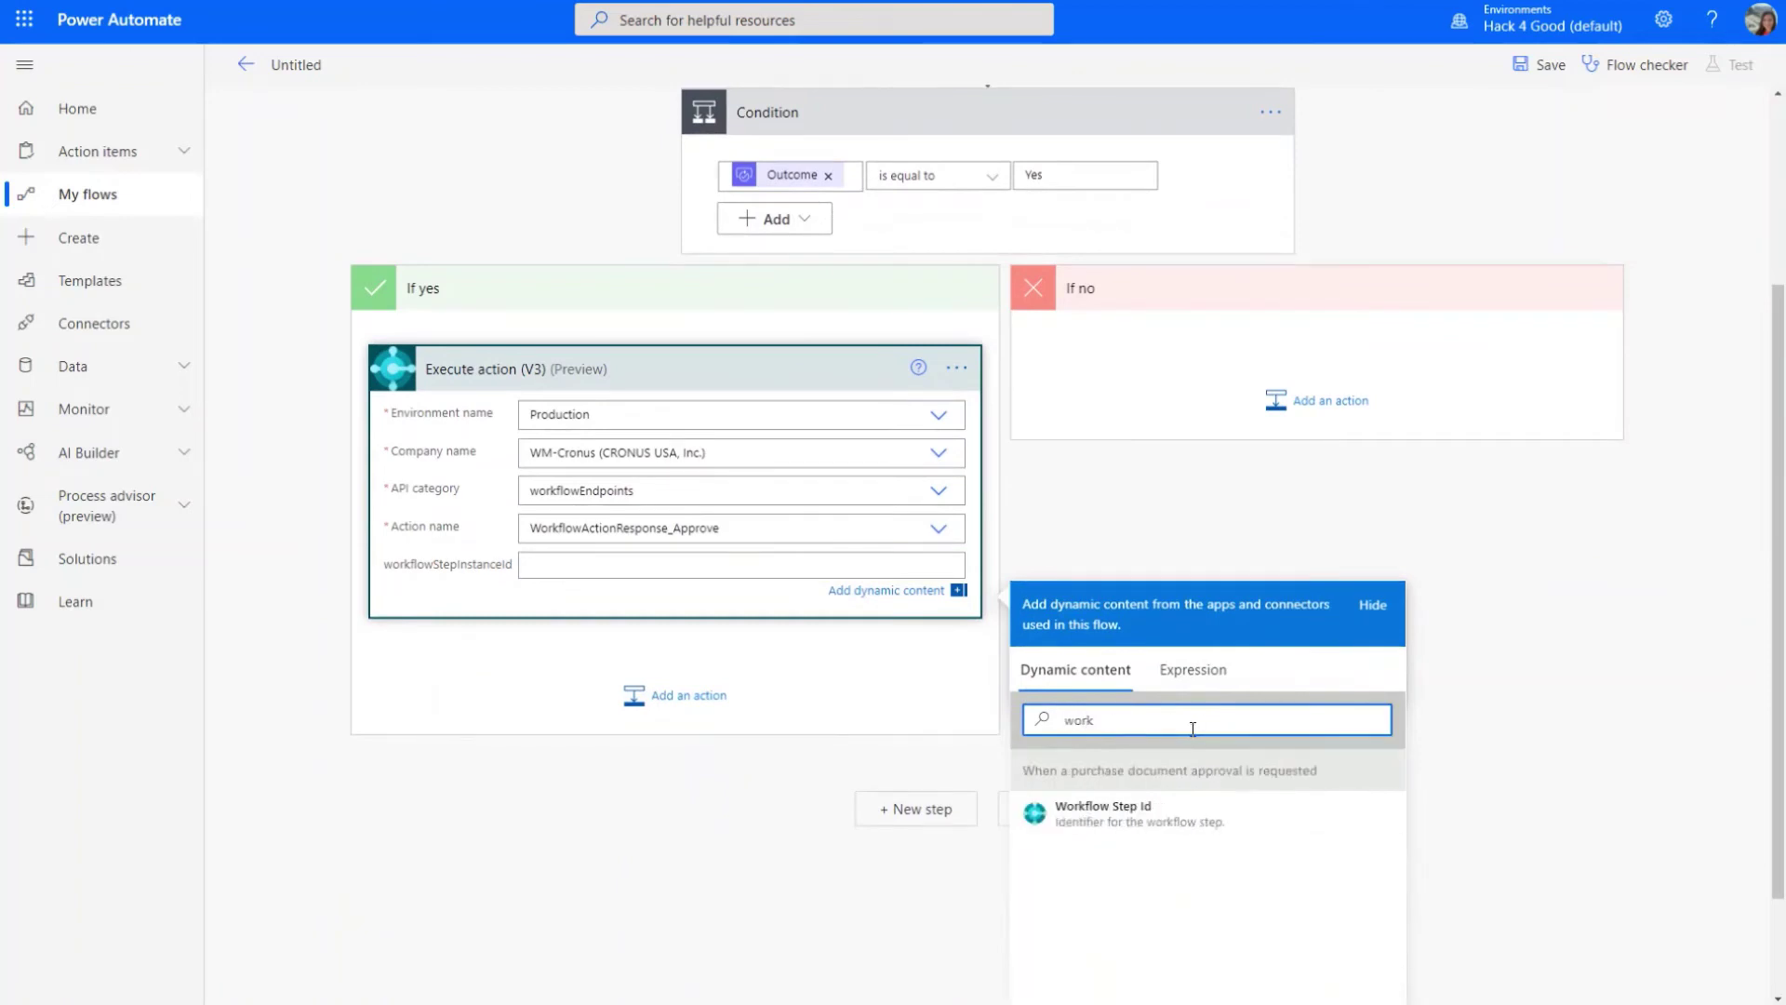
left_click(1174, 818)
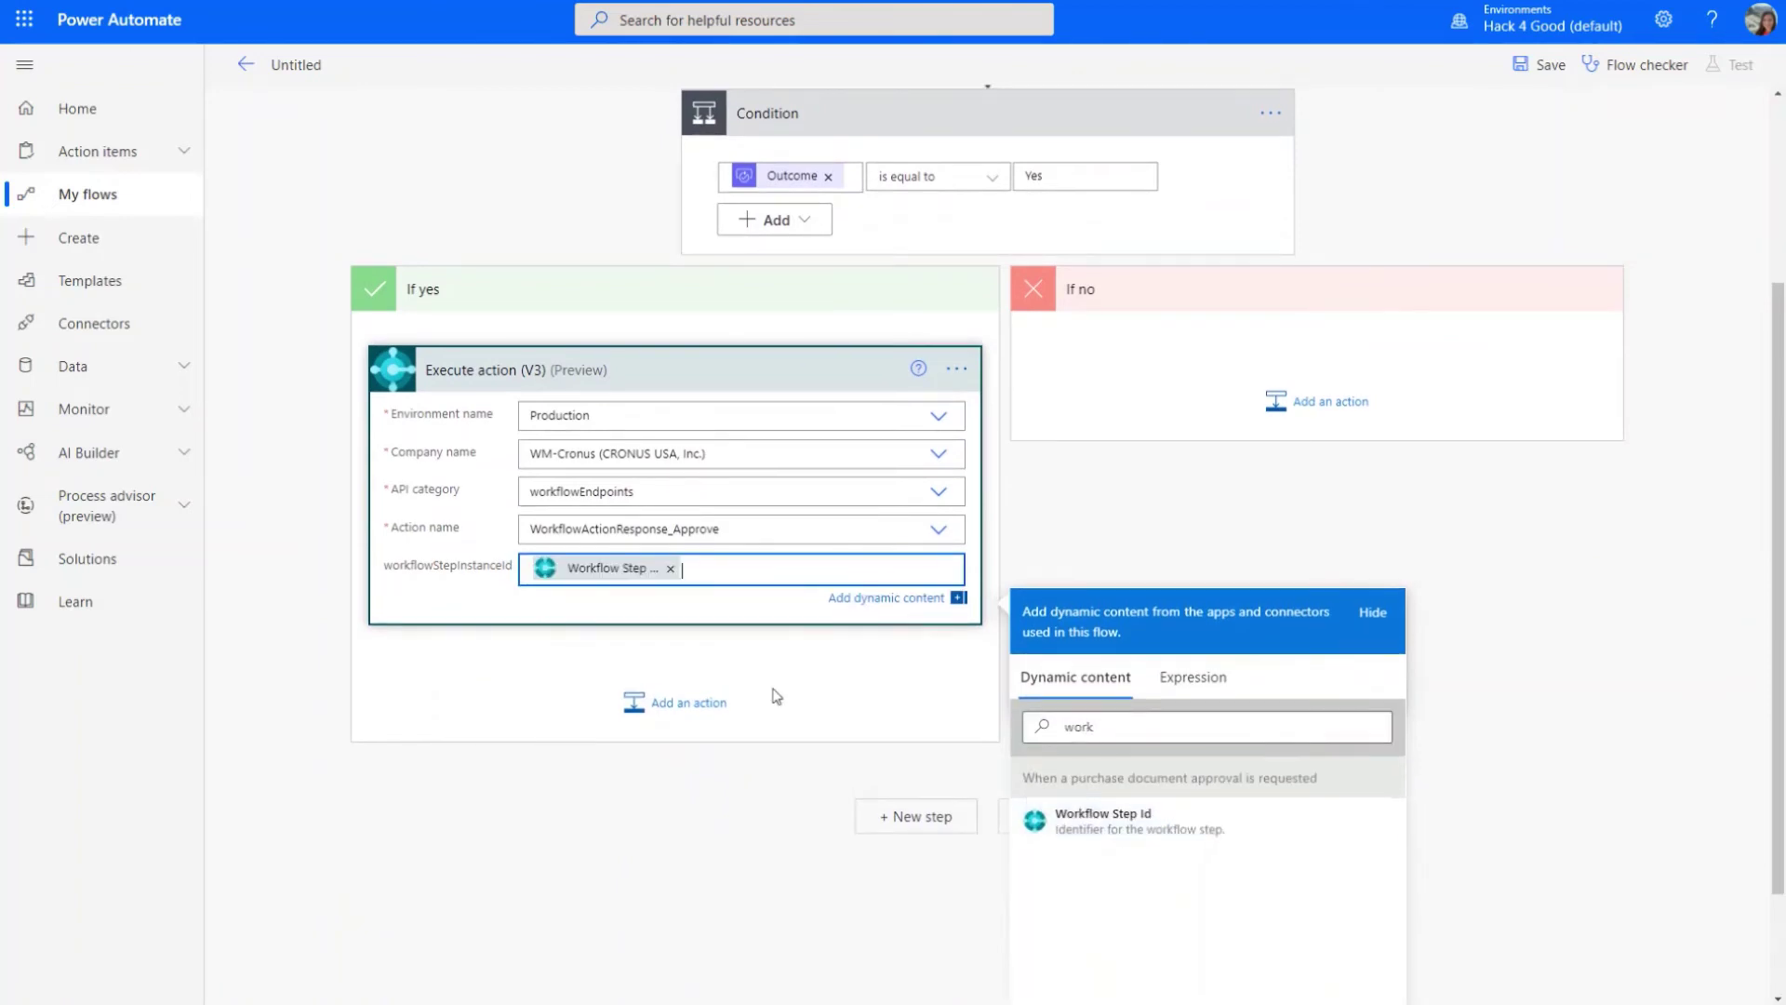
- Add the Business Central Execute action (V3) to the If no branch, searching the operations for "exec"
scroll(688, 684, "up", 3)
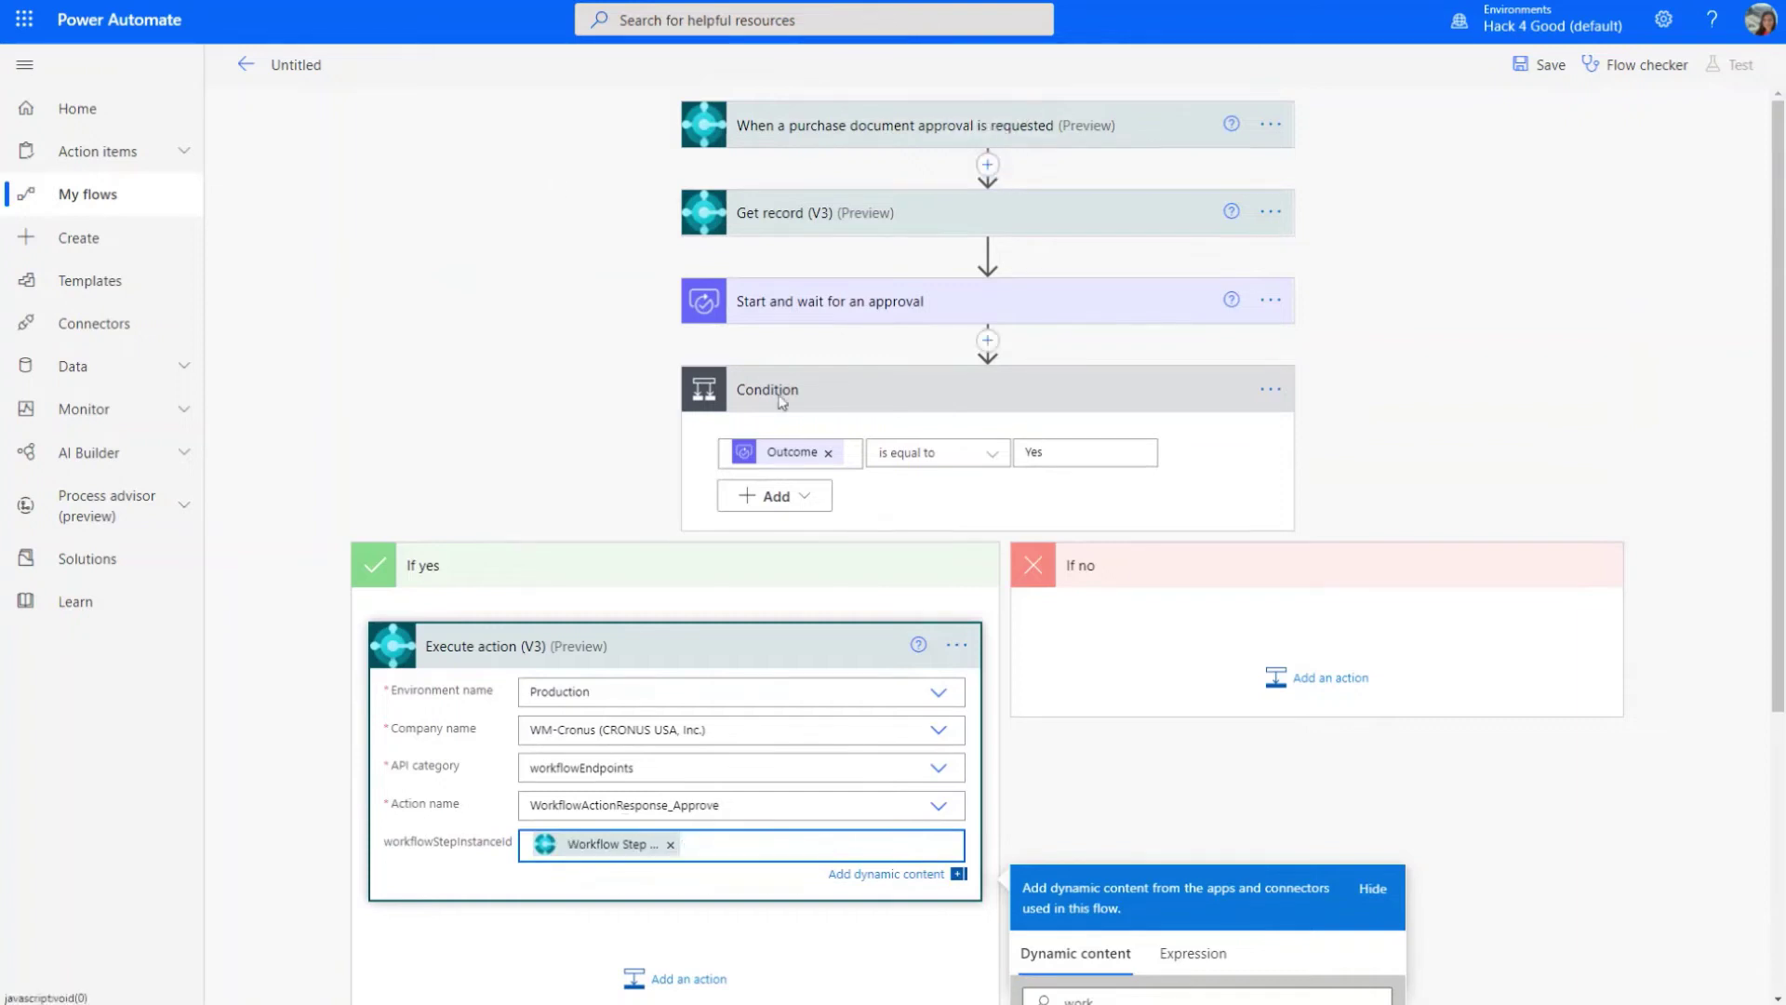
left_click(1313, 681)
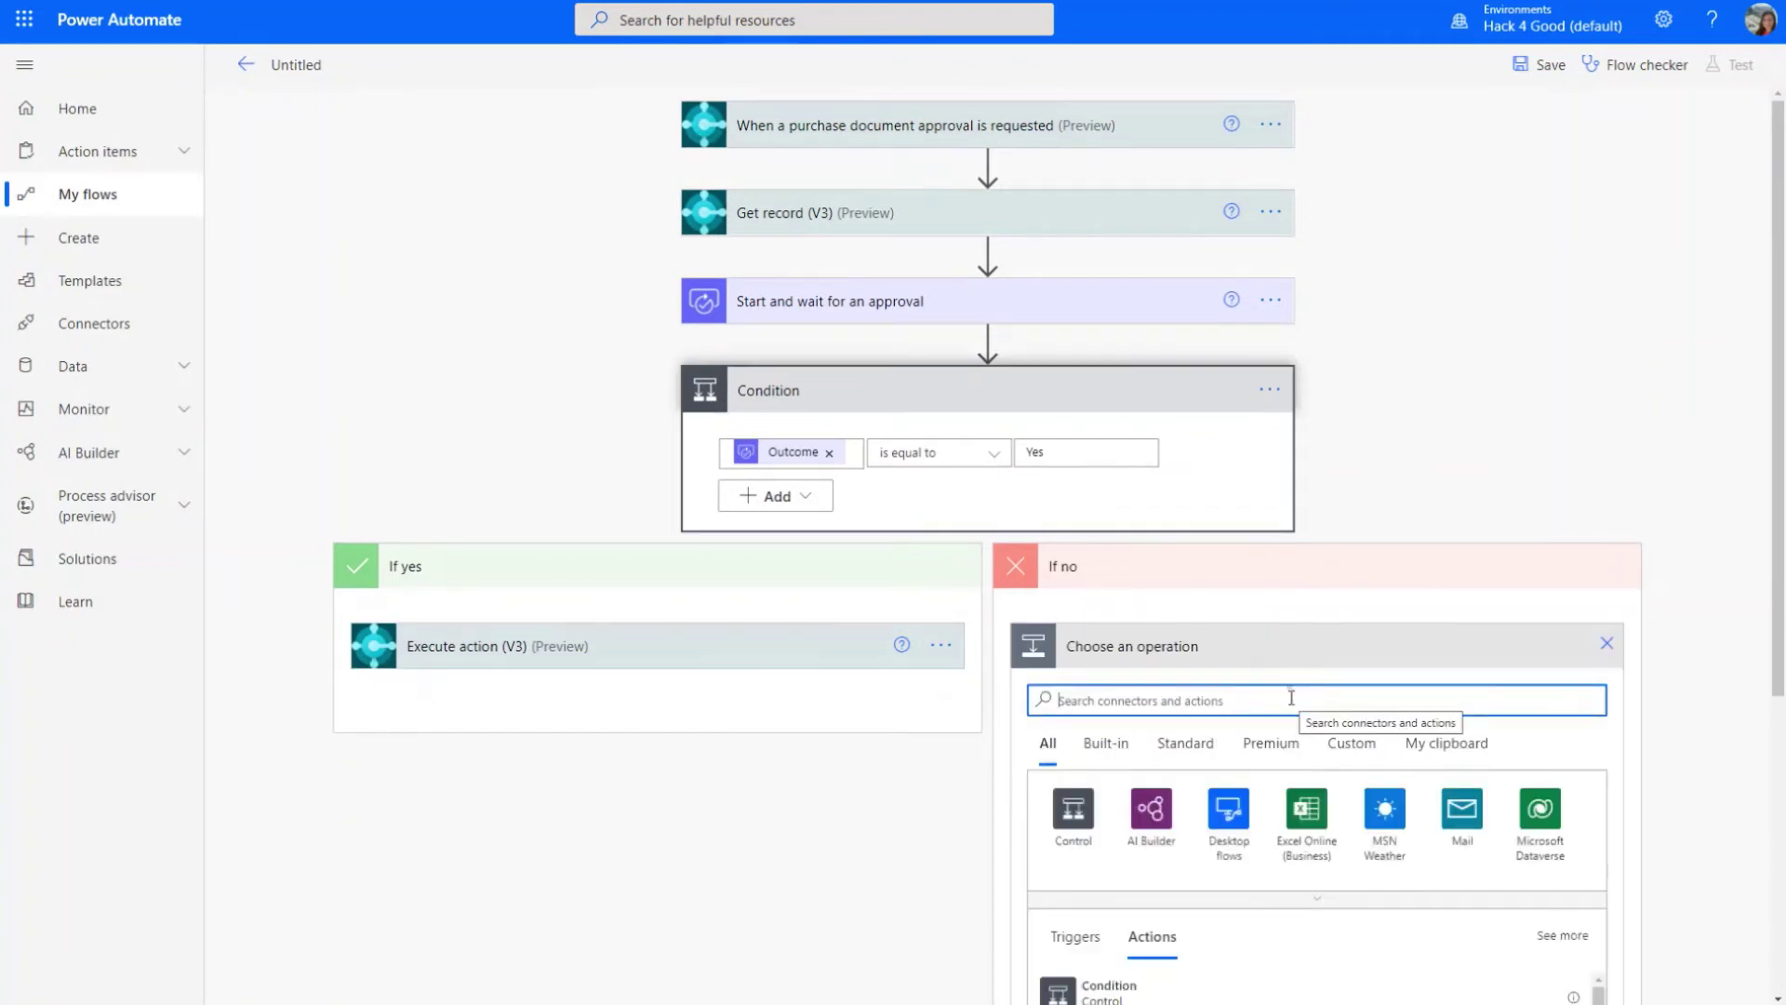
type("exec")
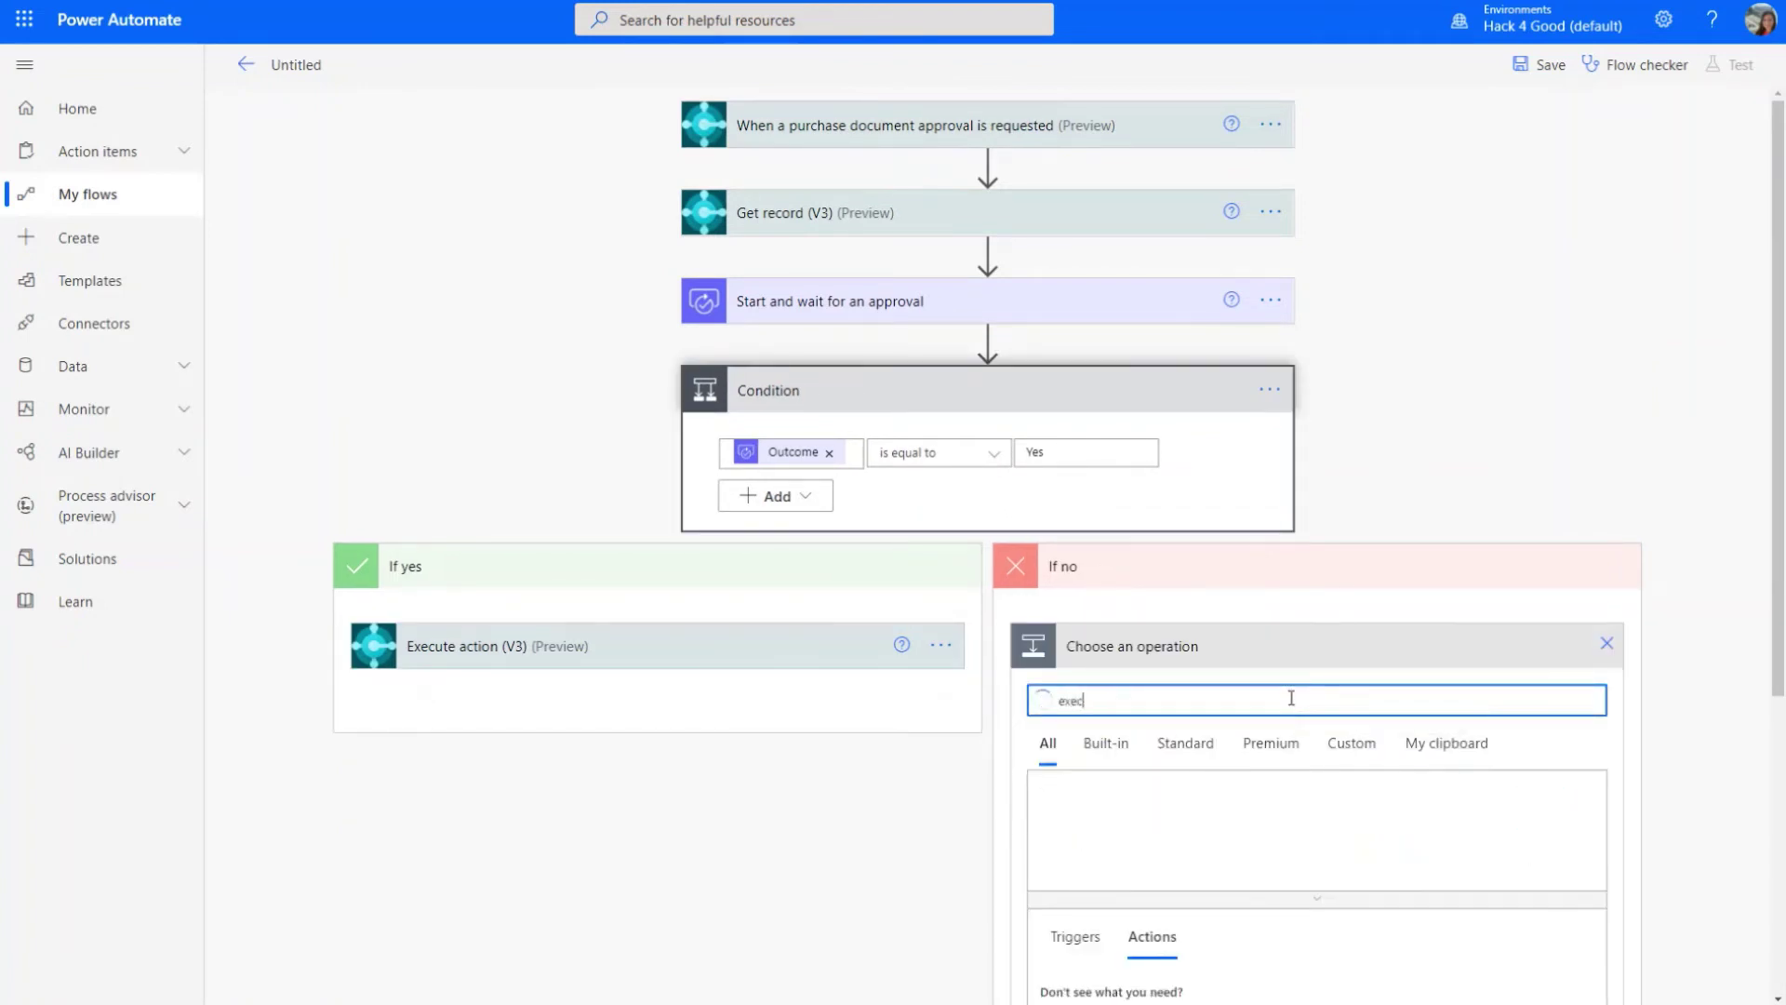
scroll(1330, 747, "down", 3)
scroll(1170, 858, "down", 2)
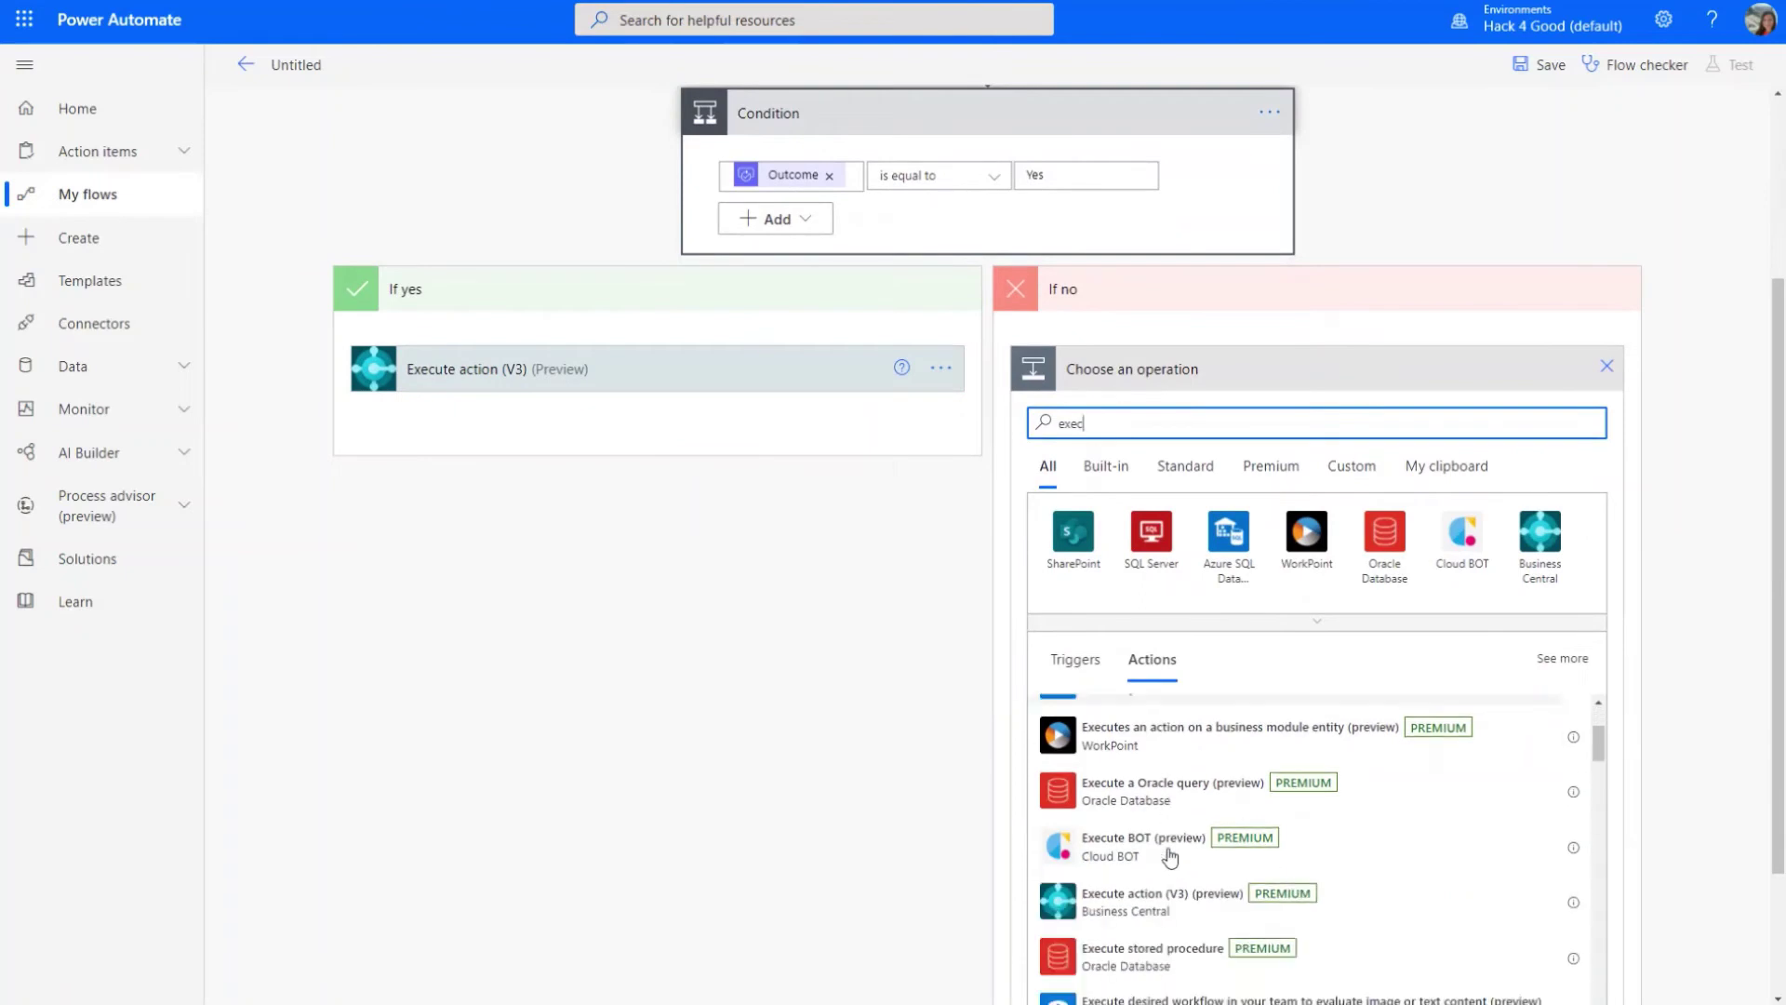
left_click(1162, 861)
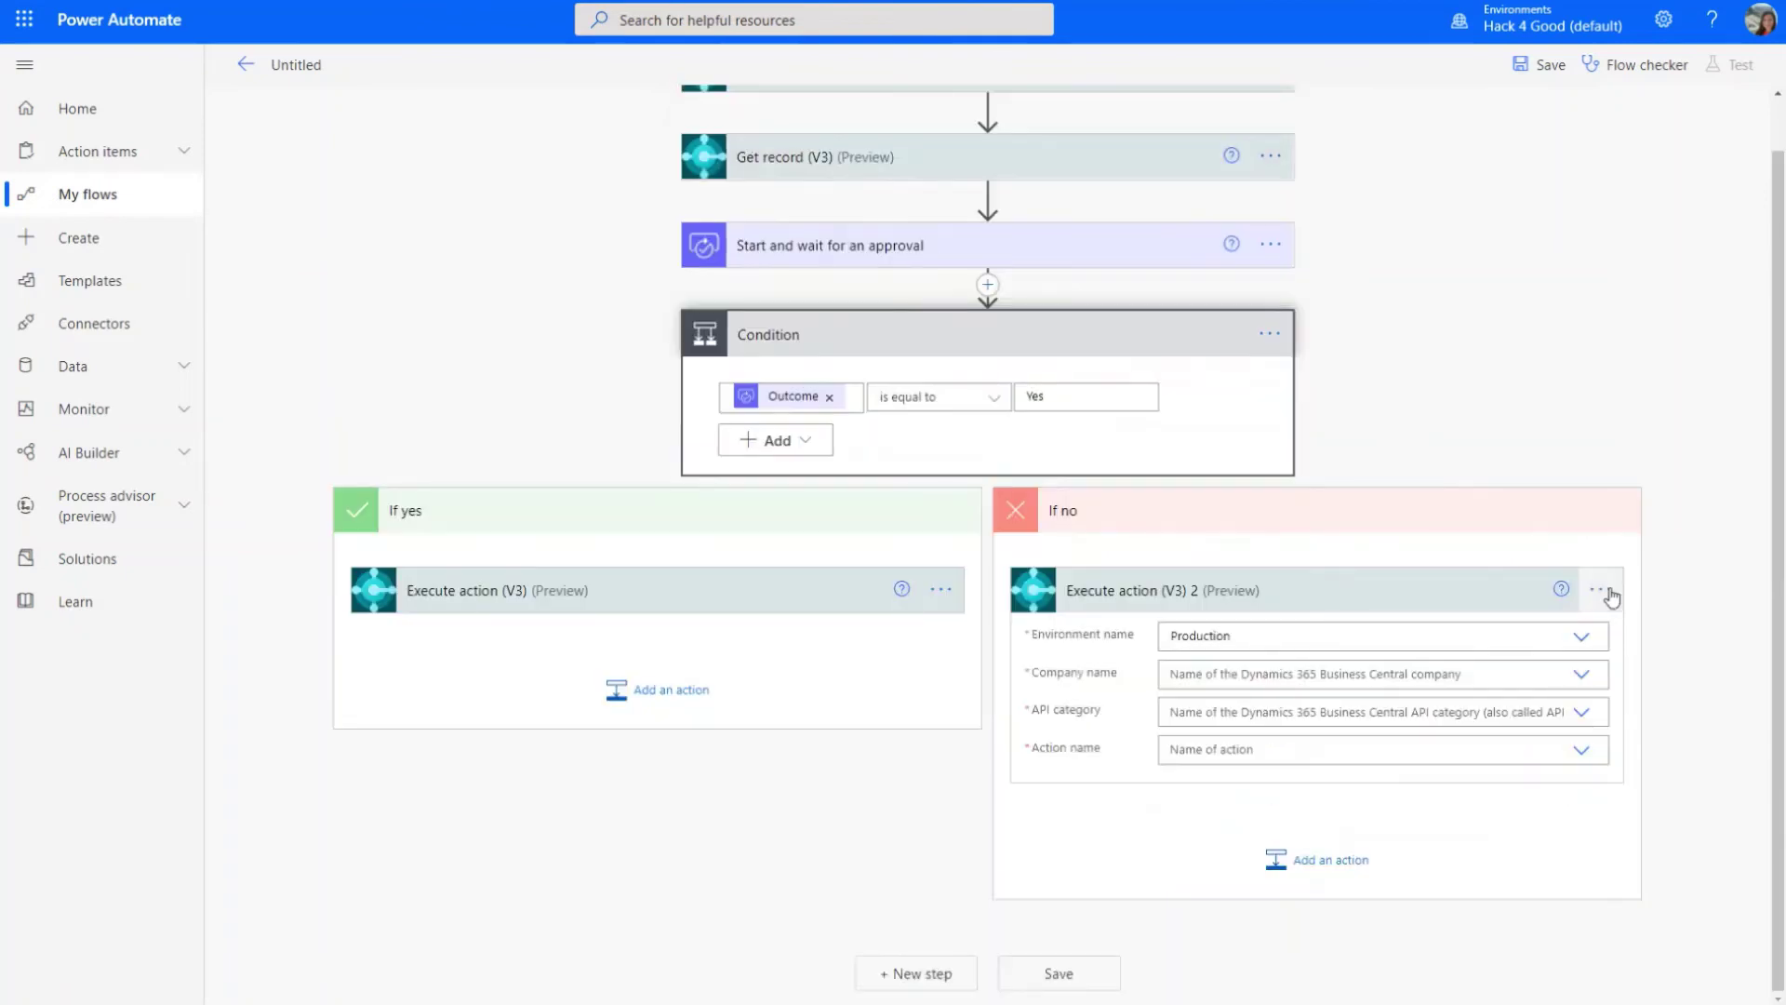
- Configure the If no action with company WM-Cronus (CRONUS USA, Inc.), API category workflowEndpoints and action WorkflowActionResponse_Reject
left_click(1581, 675)
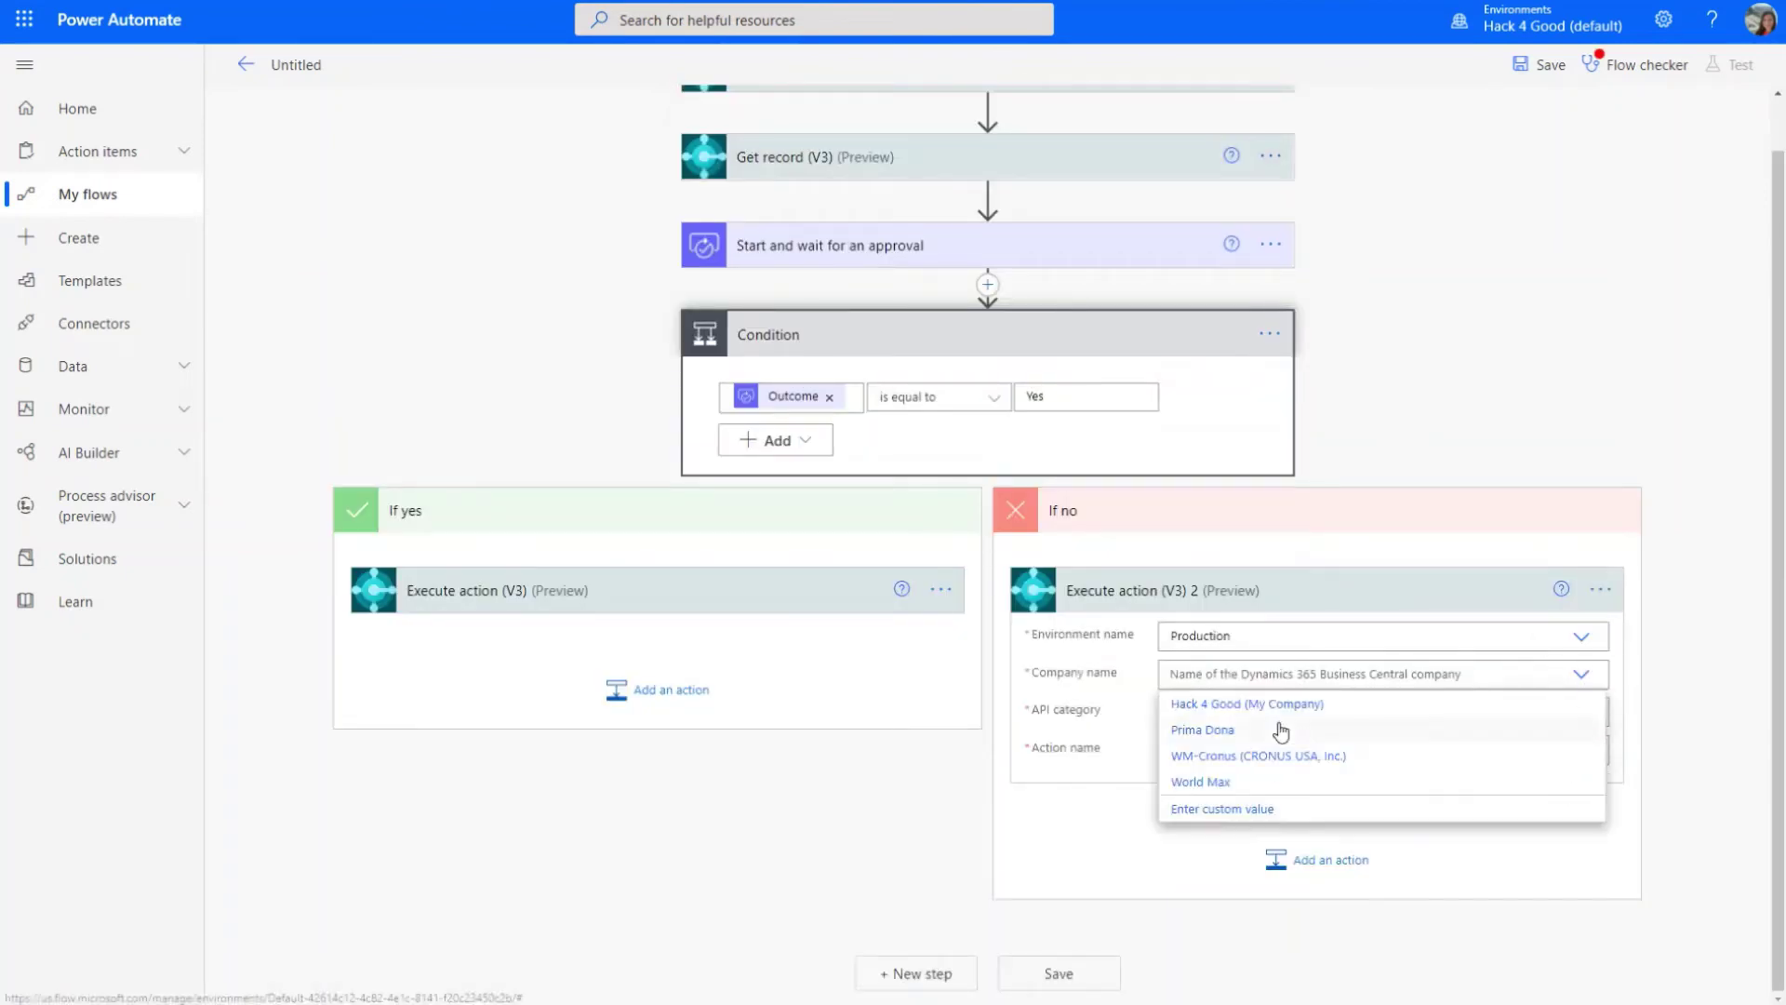
left_click(1274, 753)
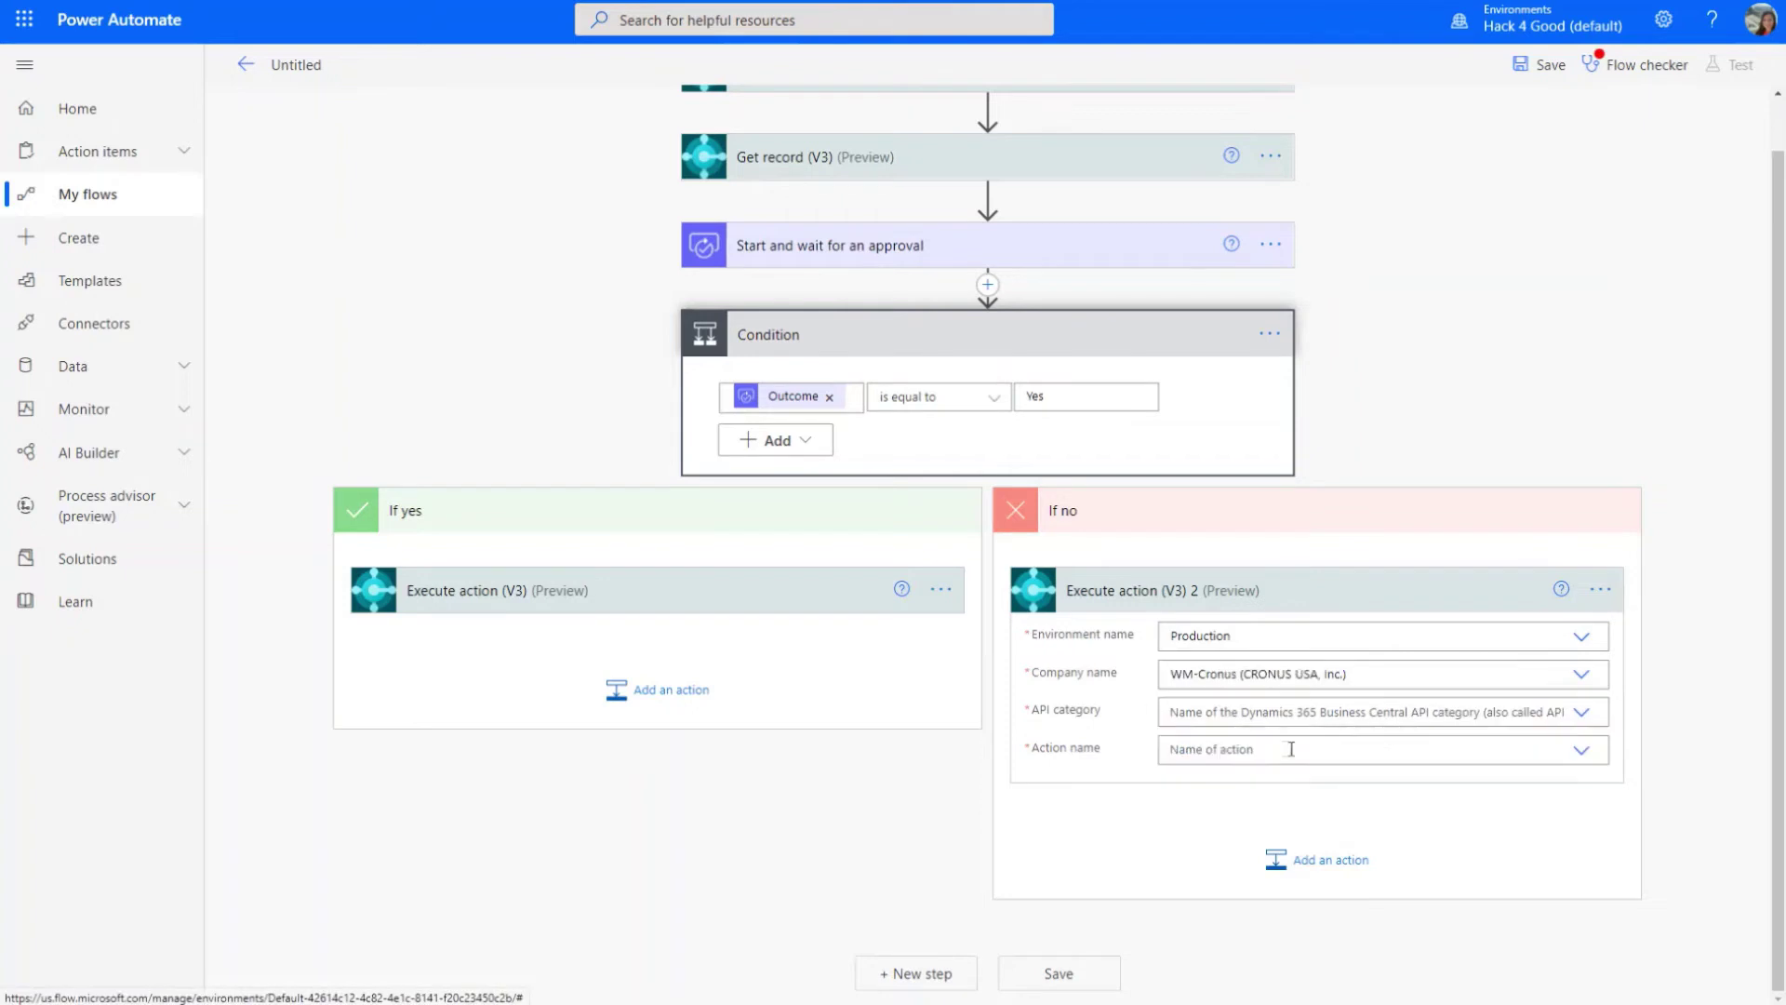
left_click(1582, 714)
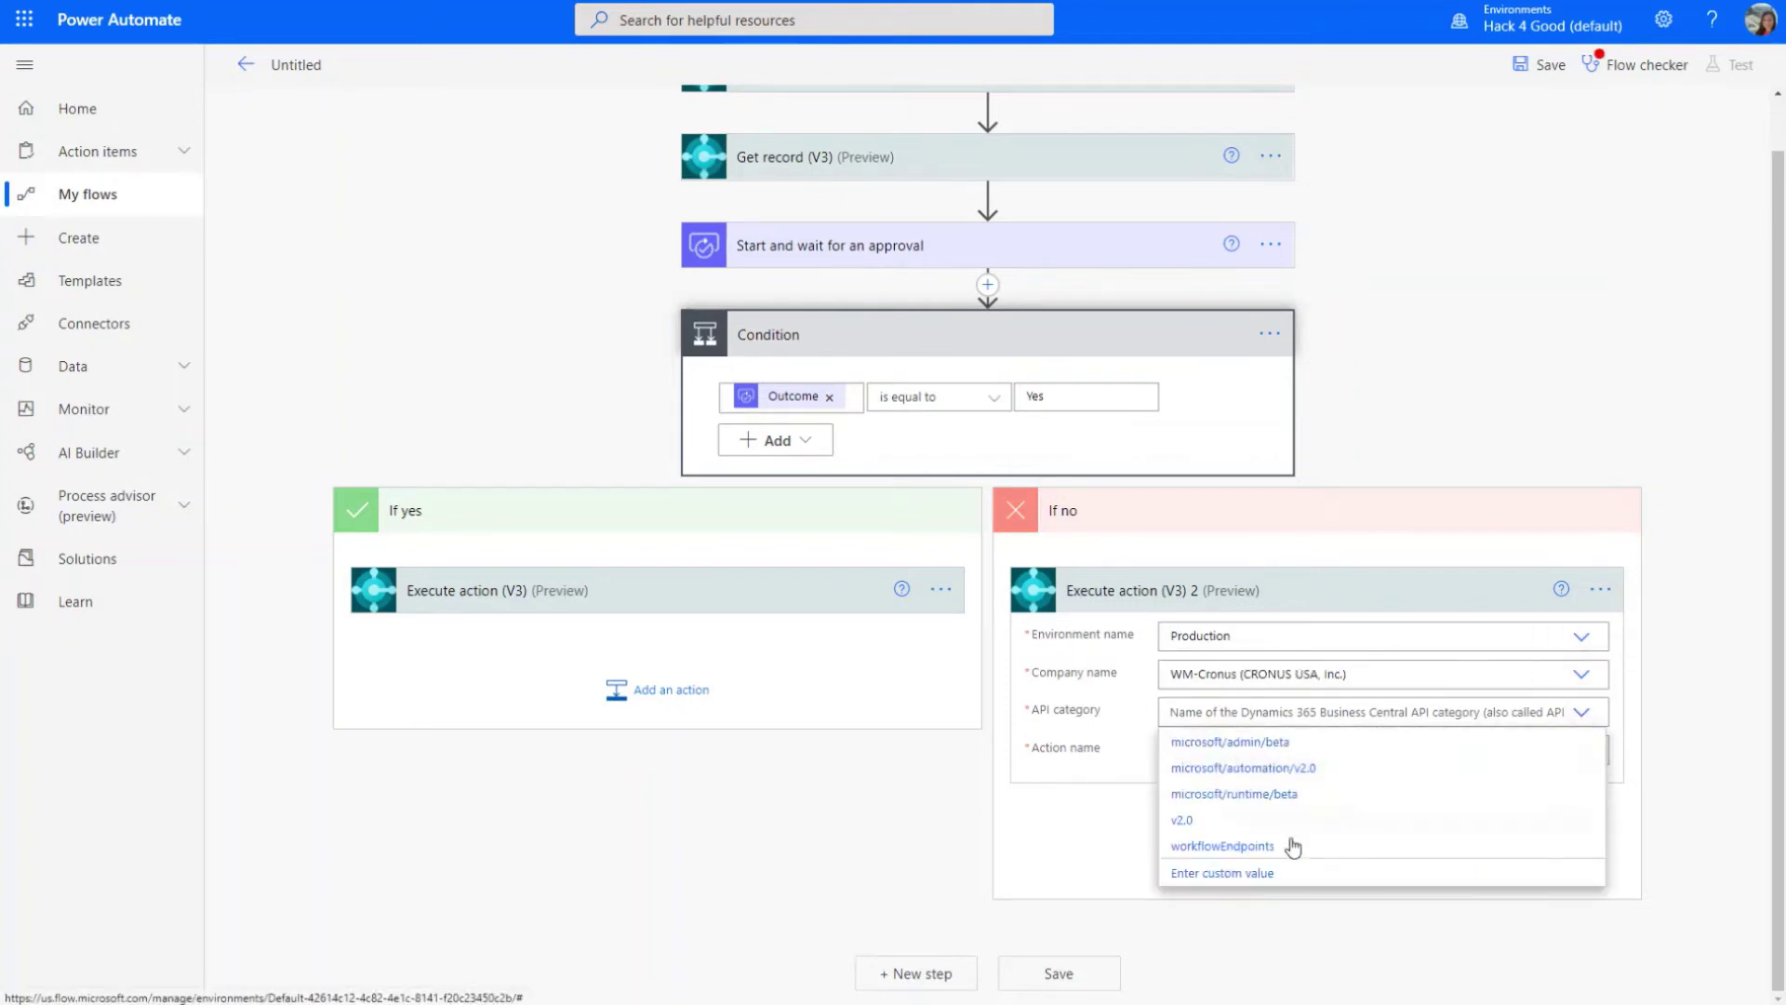
left_click(1293, 846)
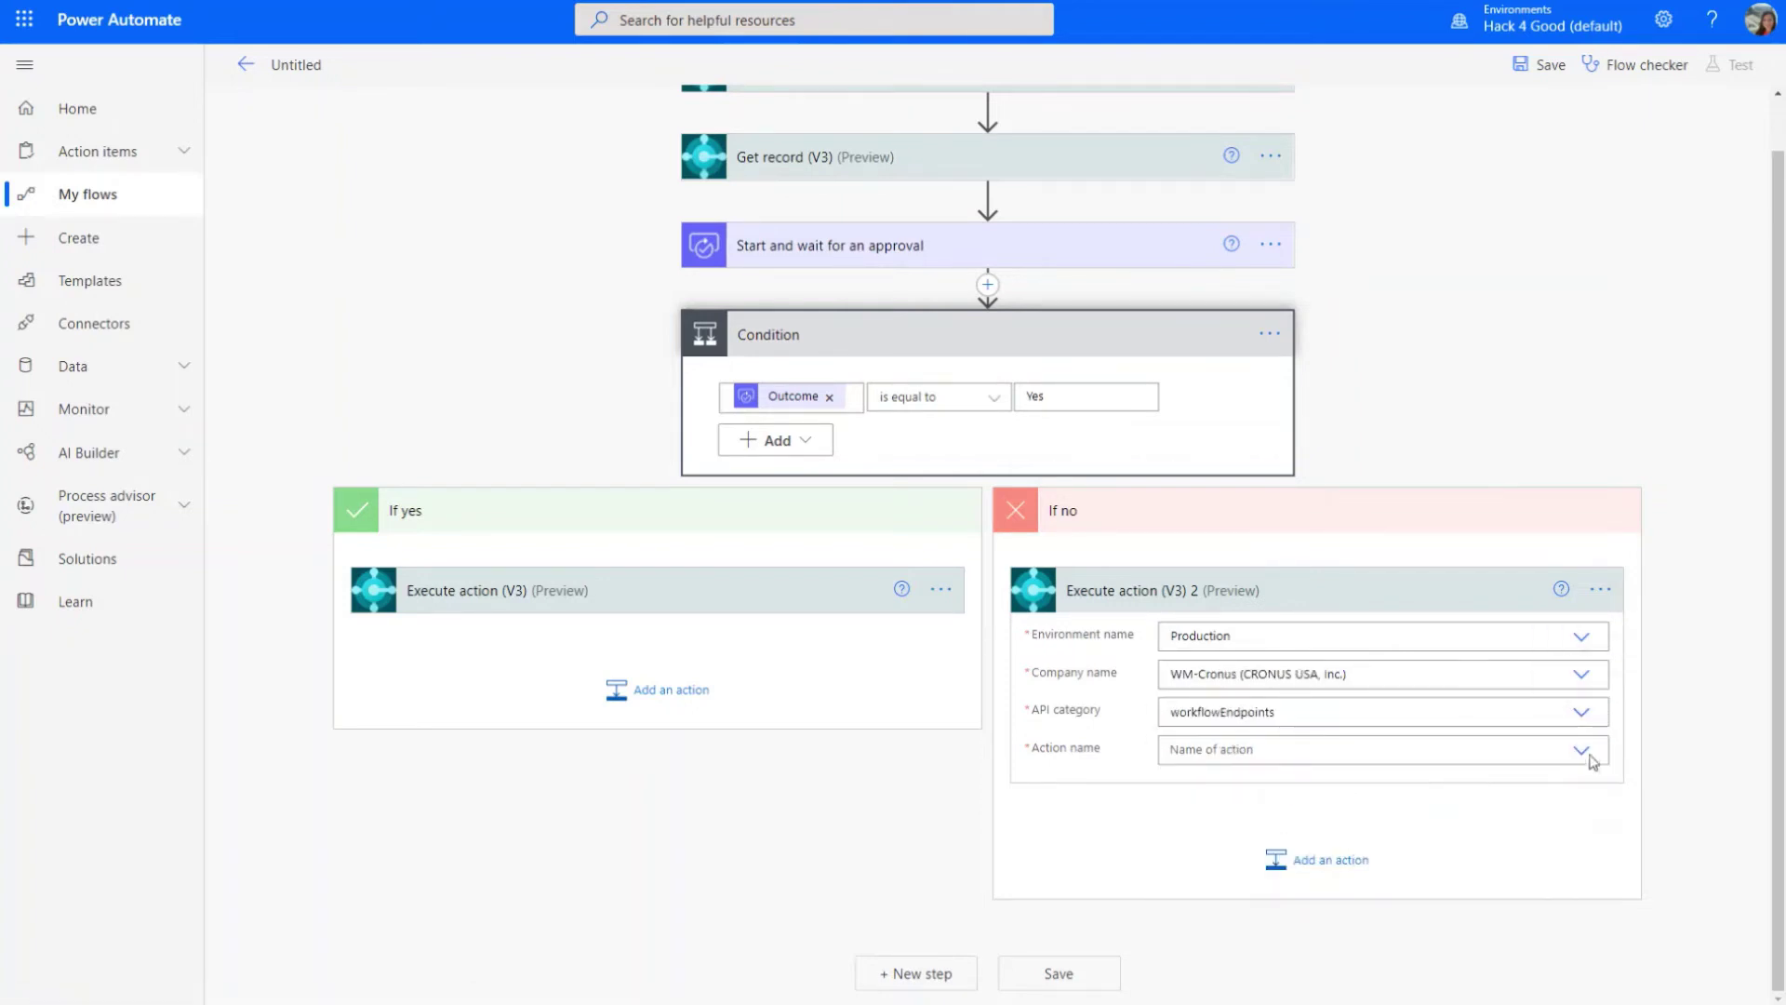
left_click(1582, 751)
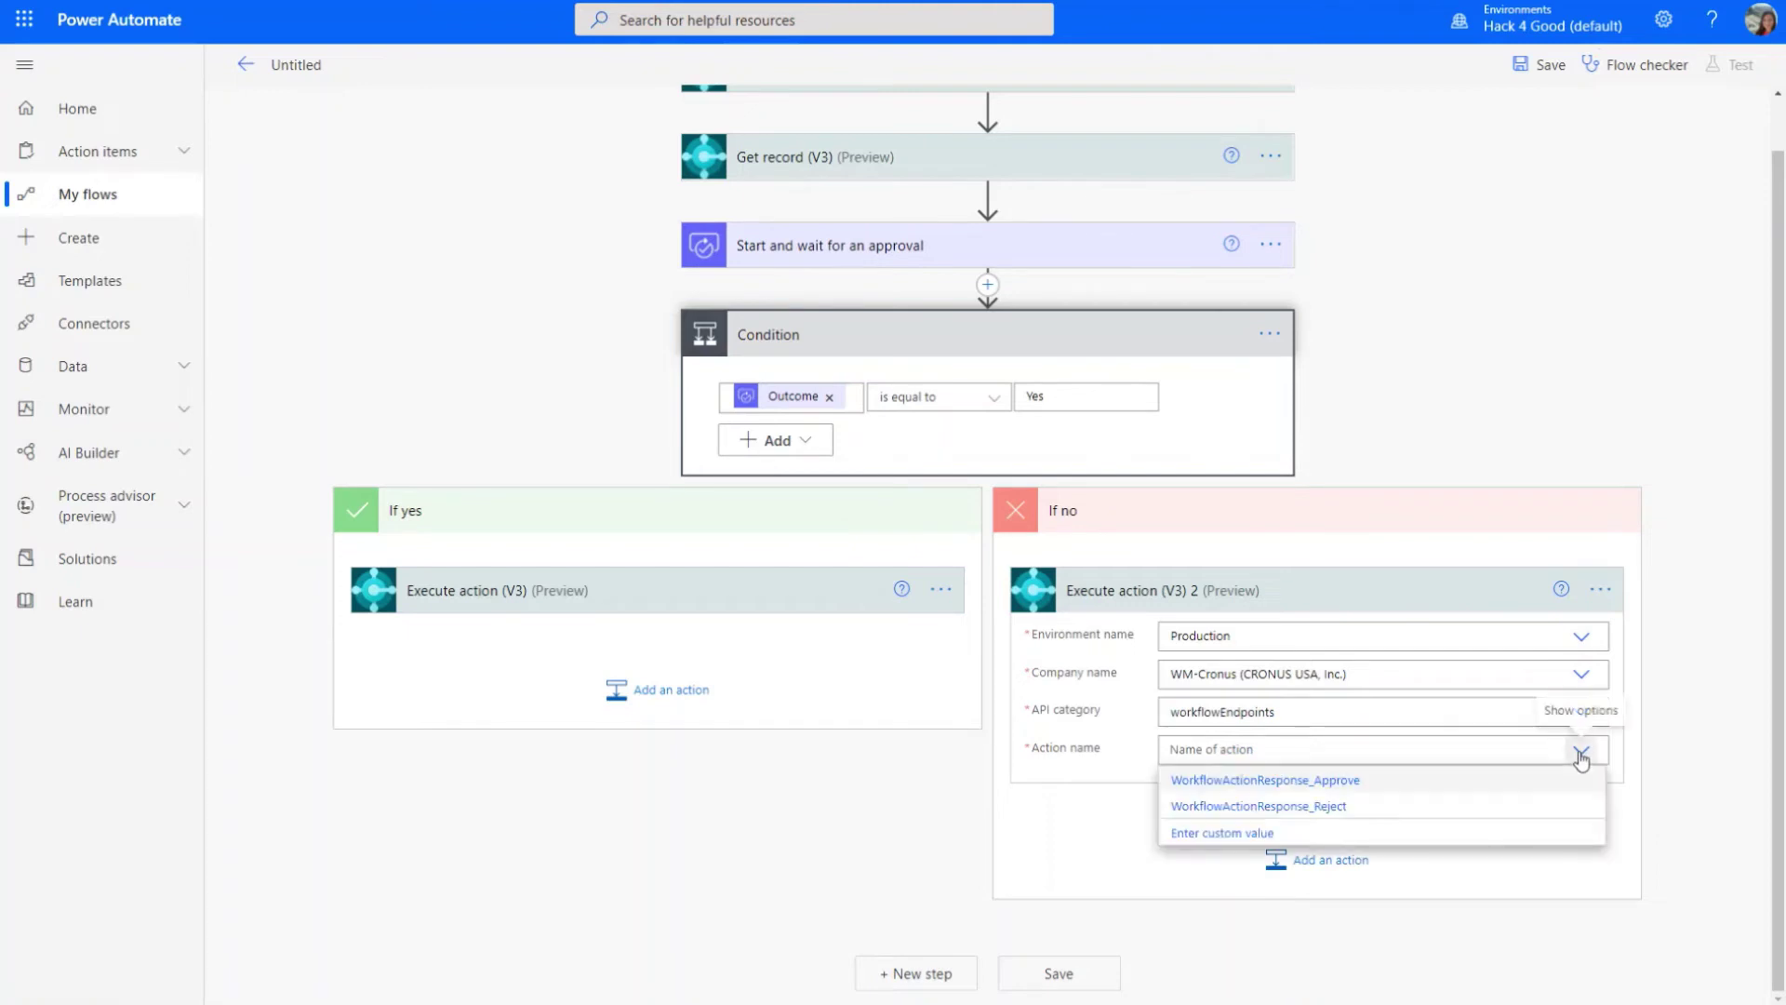
left_click(1316, 806)
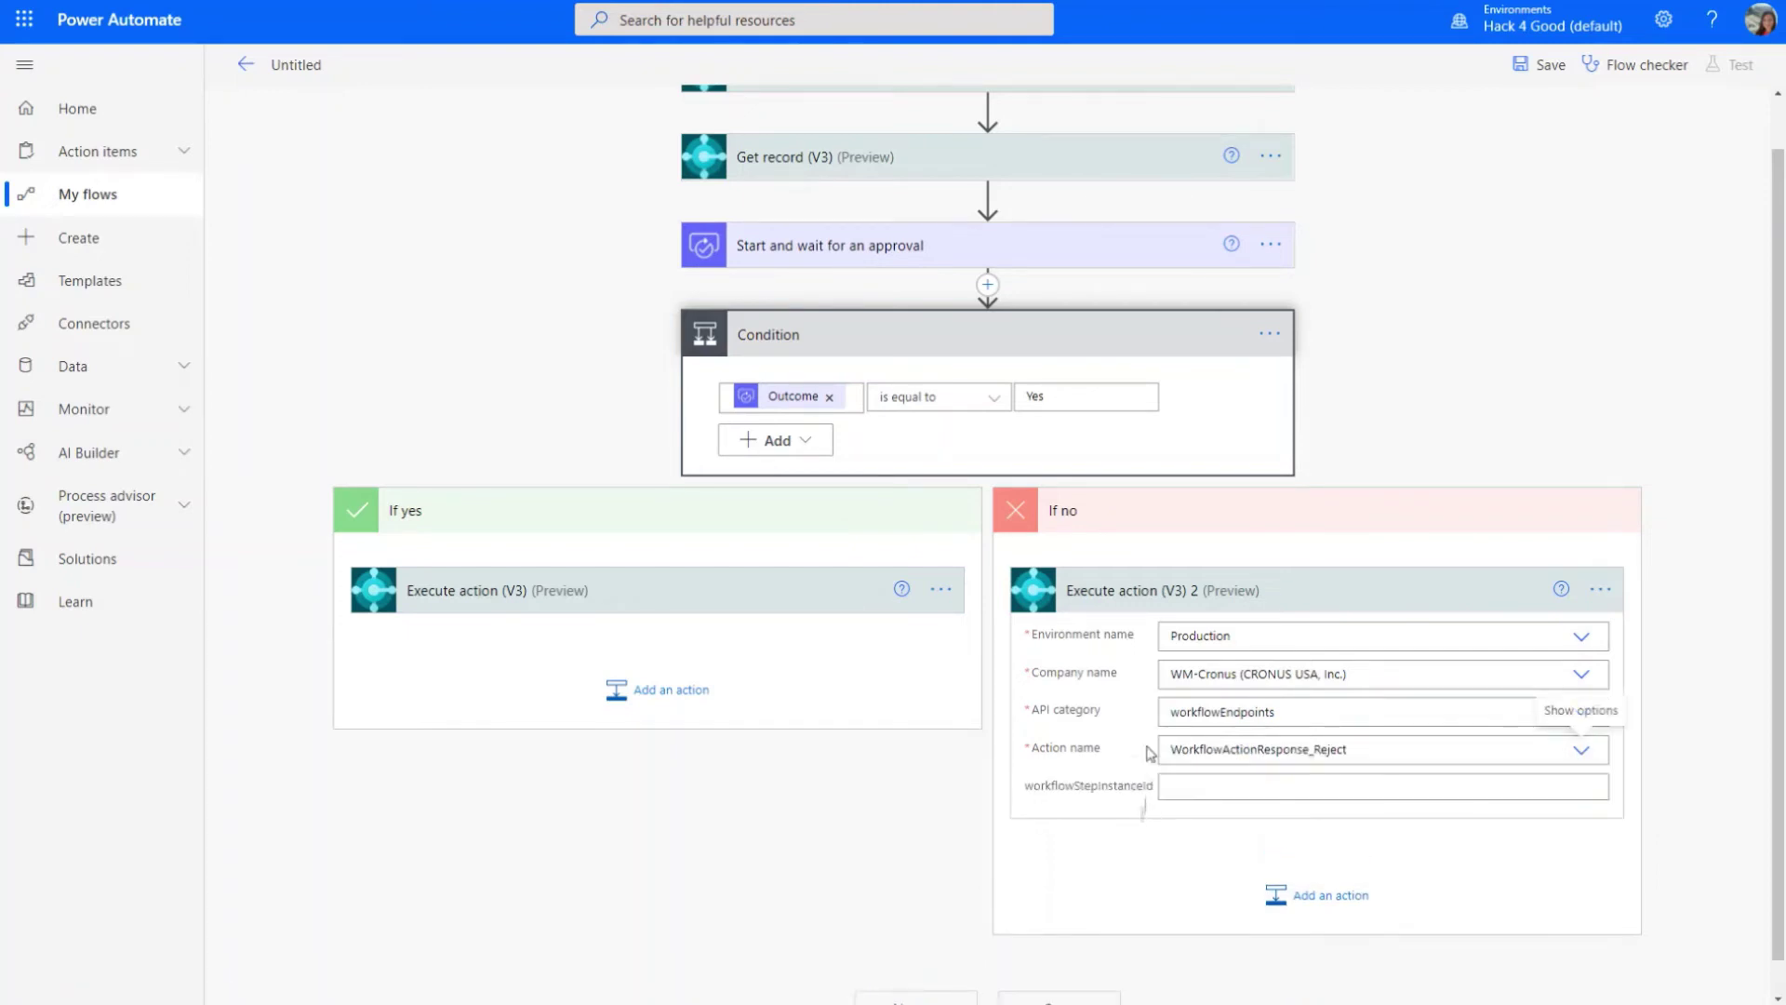
- Find the Workflow Step Id dynamic content and insert it as the reject action's workflowStepInstanceId
left_click(1261, 792)
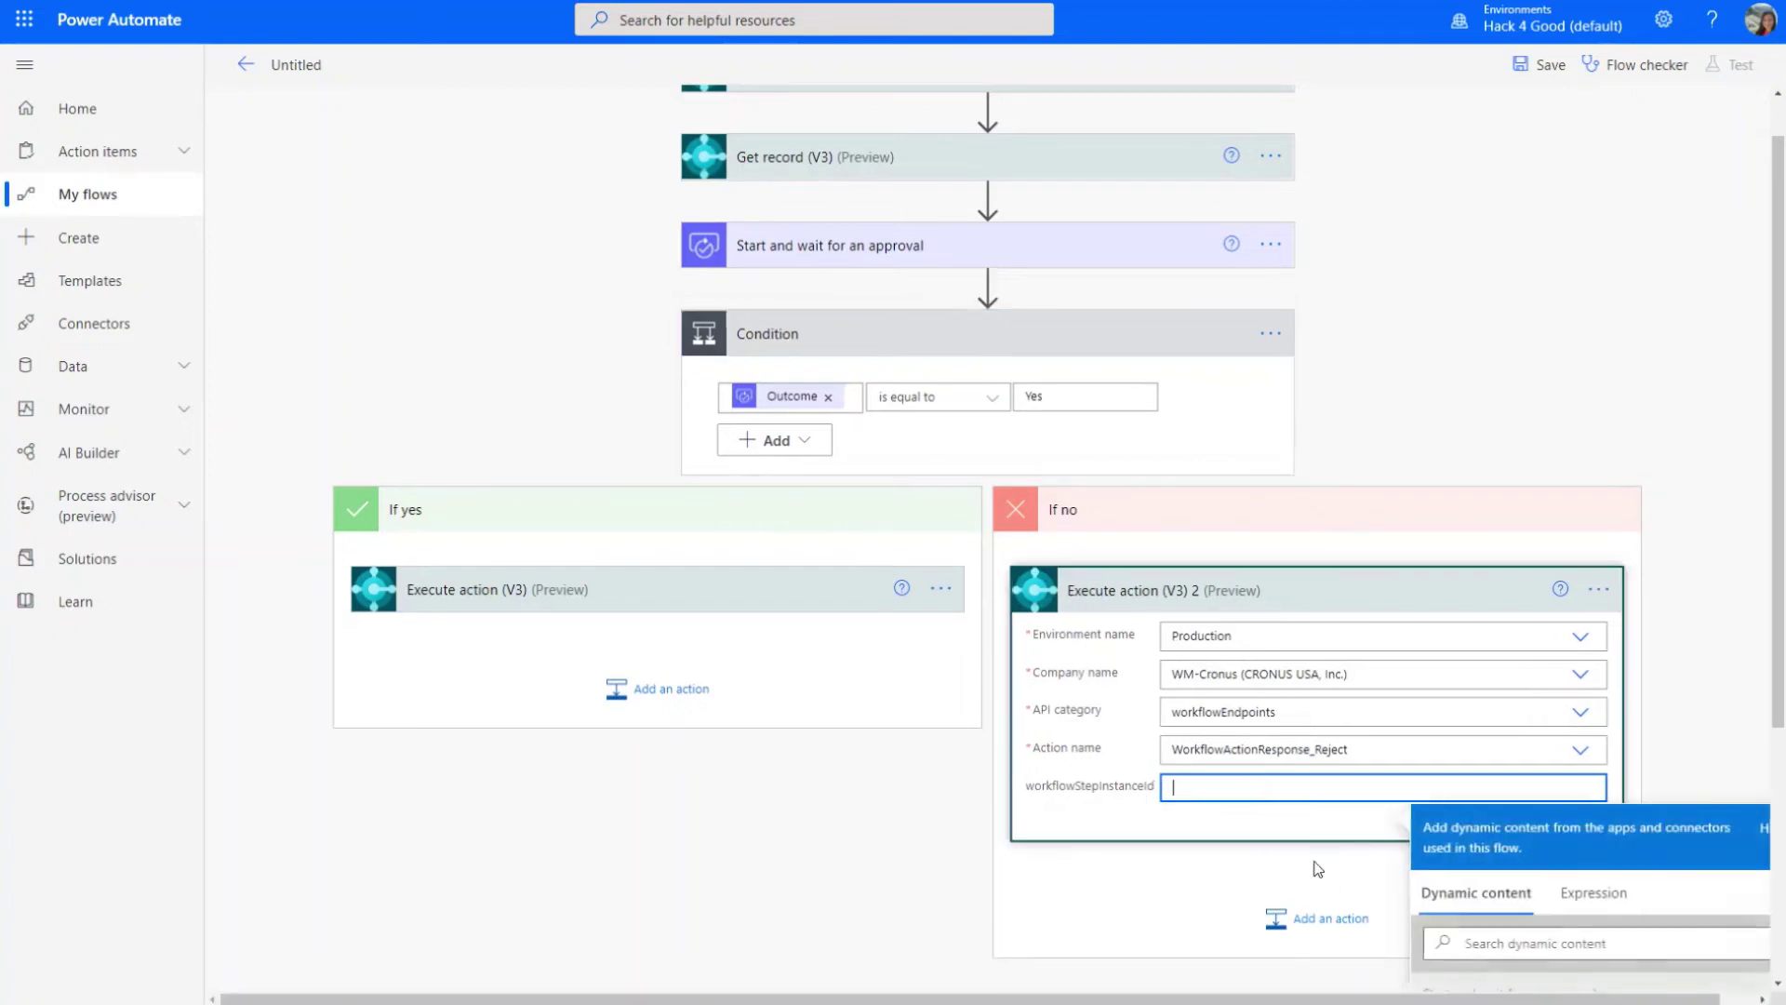
left_click(1469, 938)
type("wor")
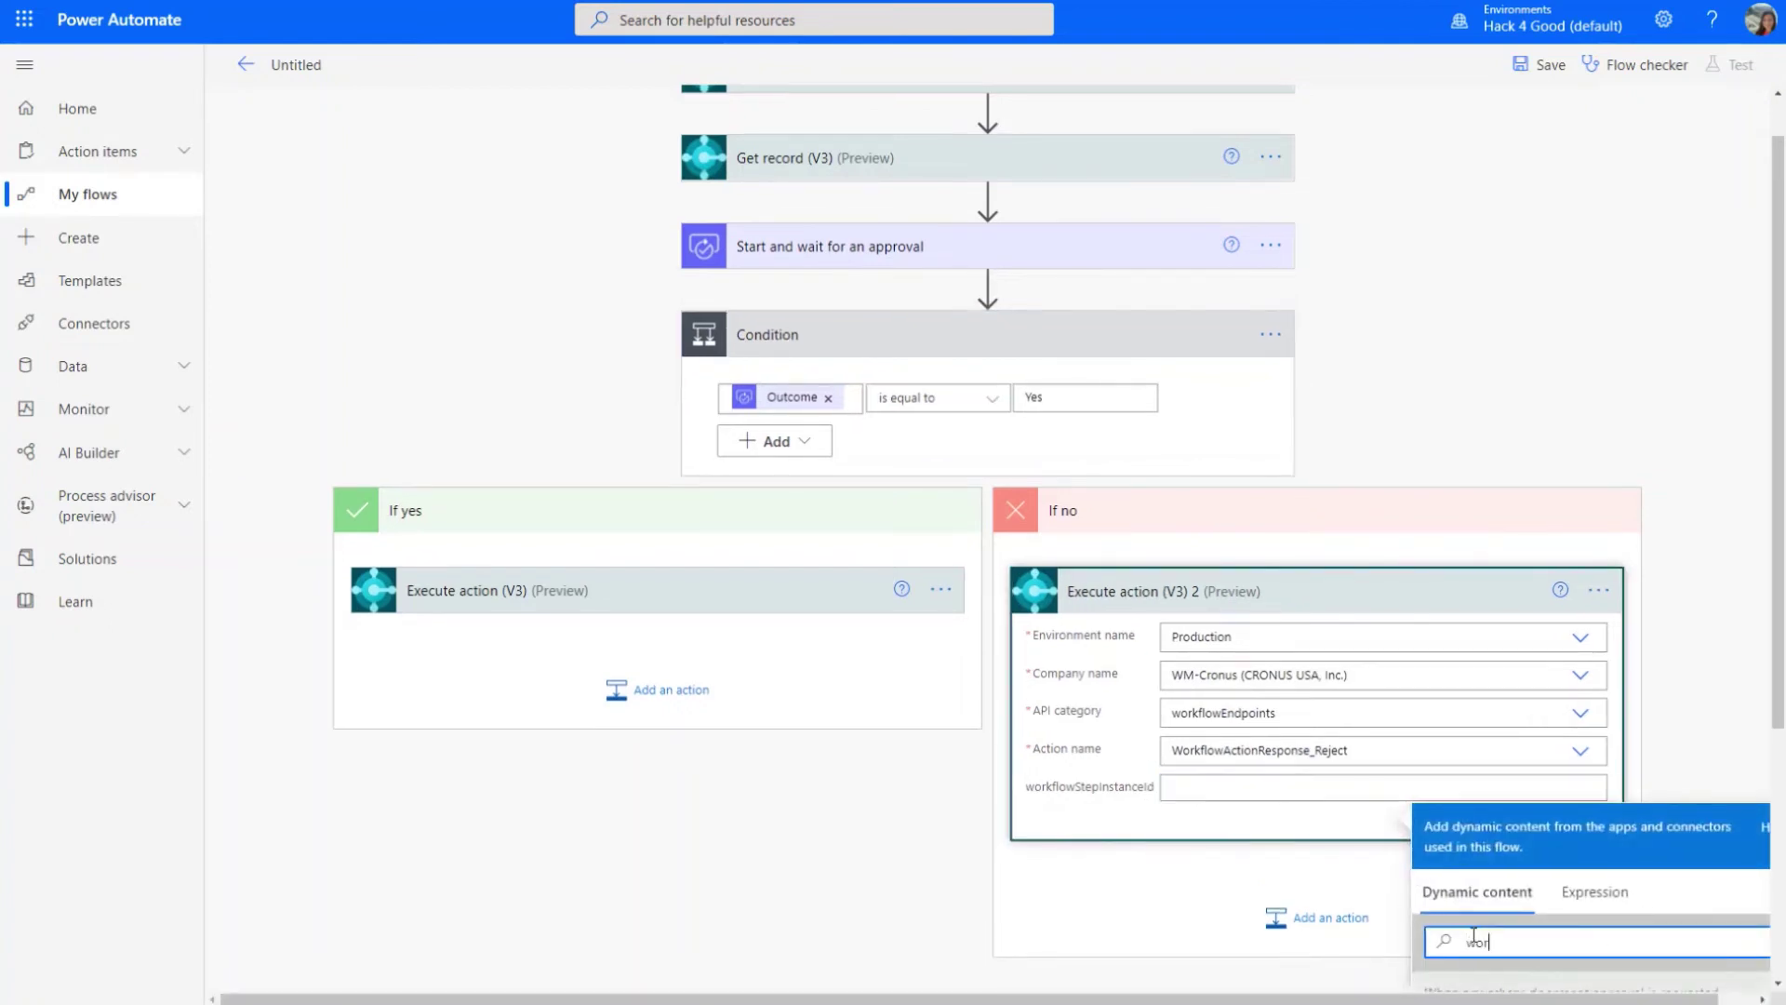
type("k")
scroll(1473, 935, "down", 4)
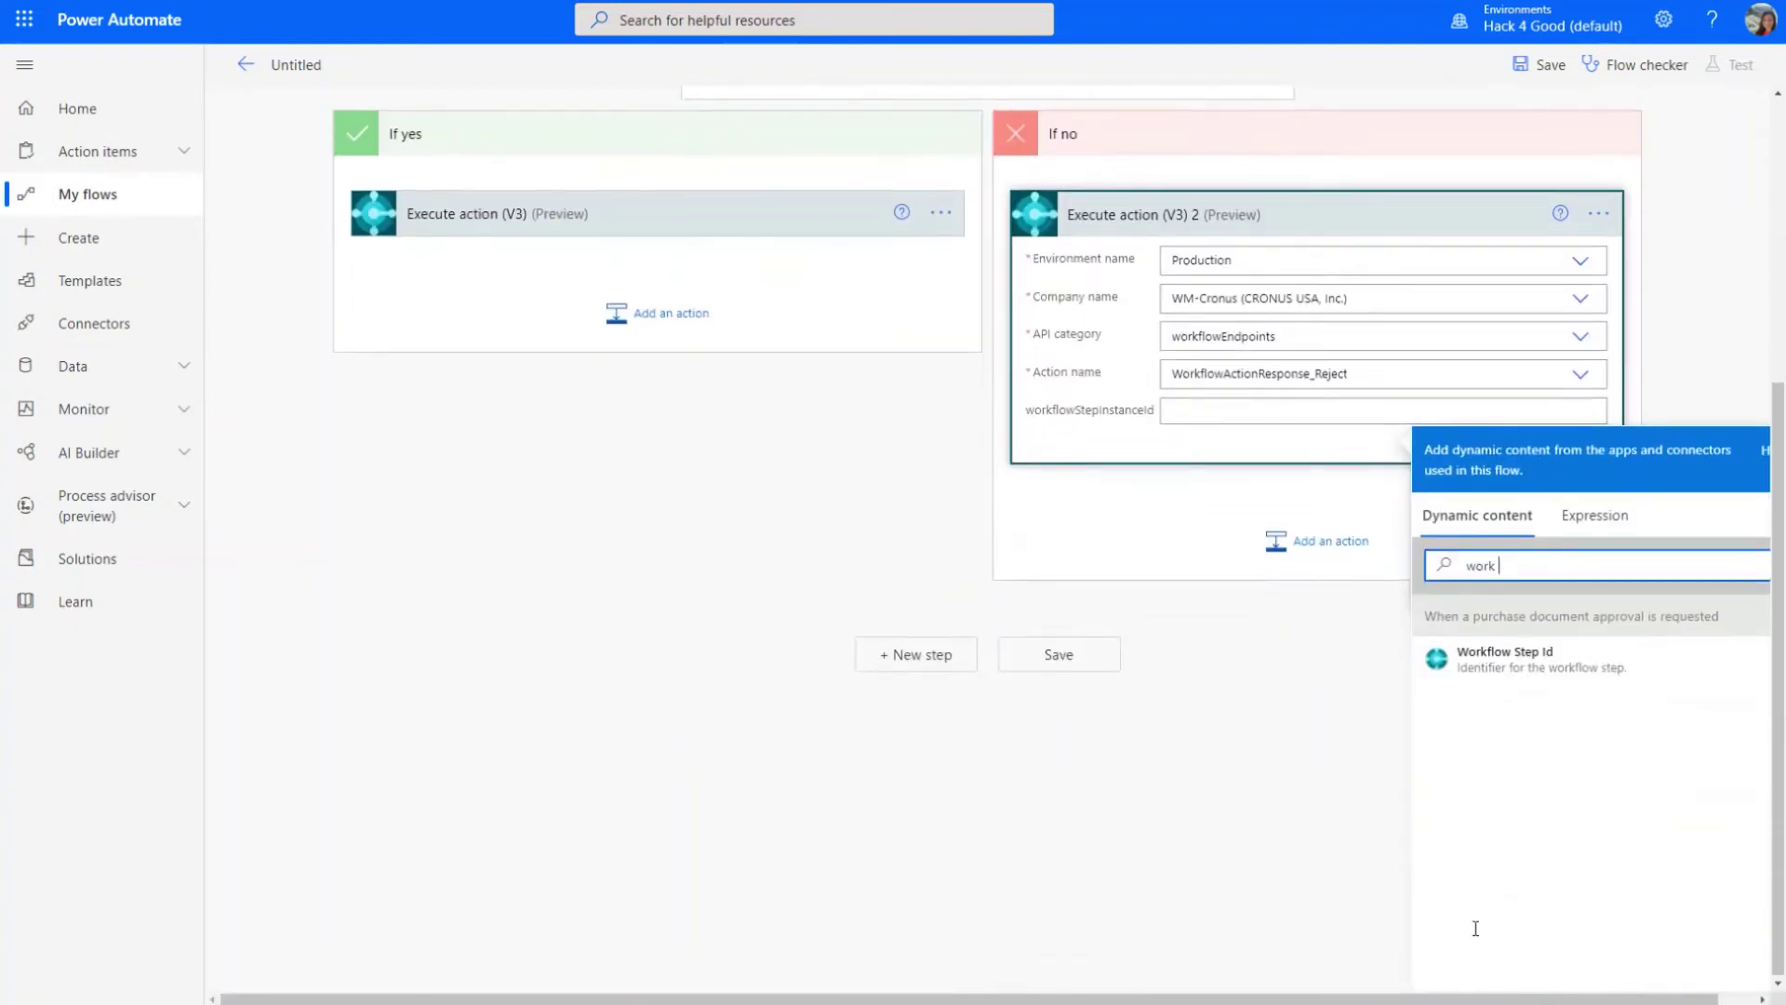
left_click(1490, 666)
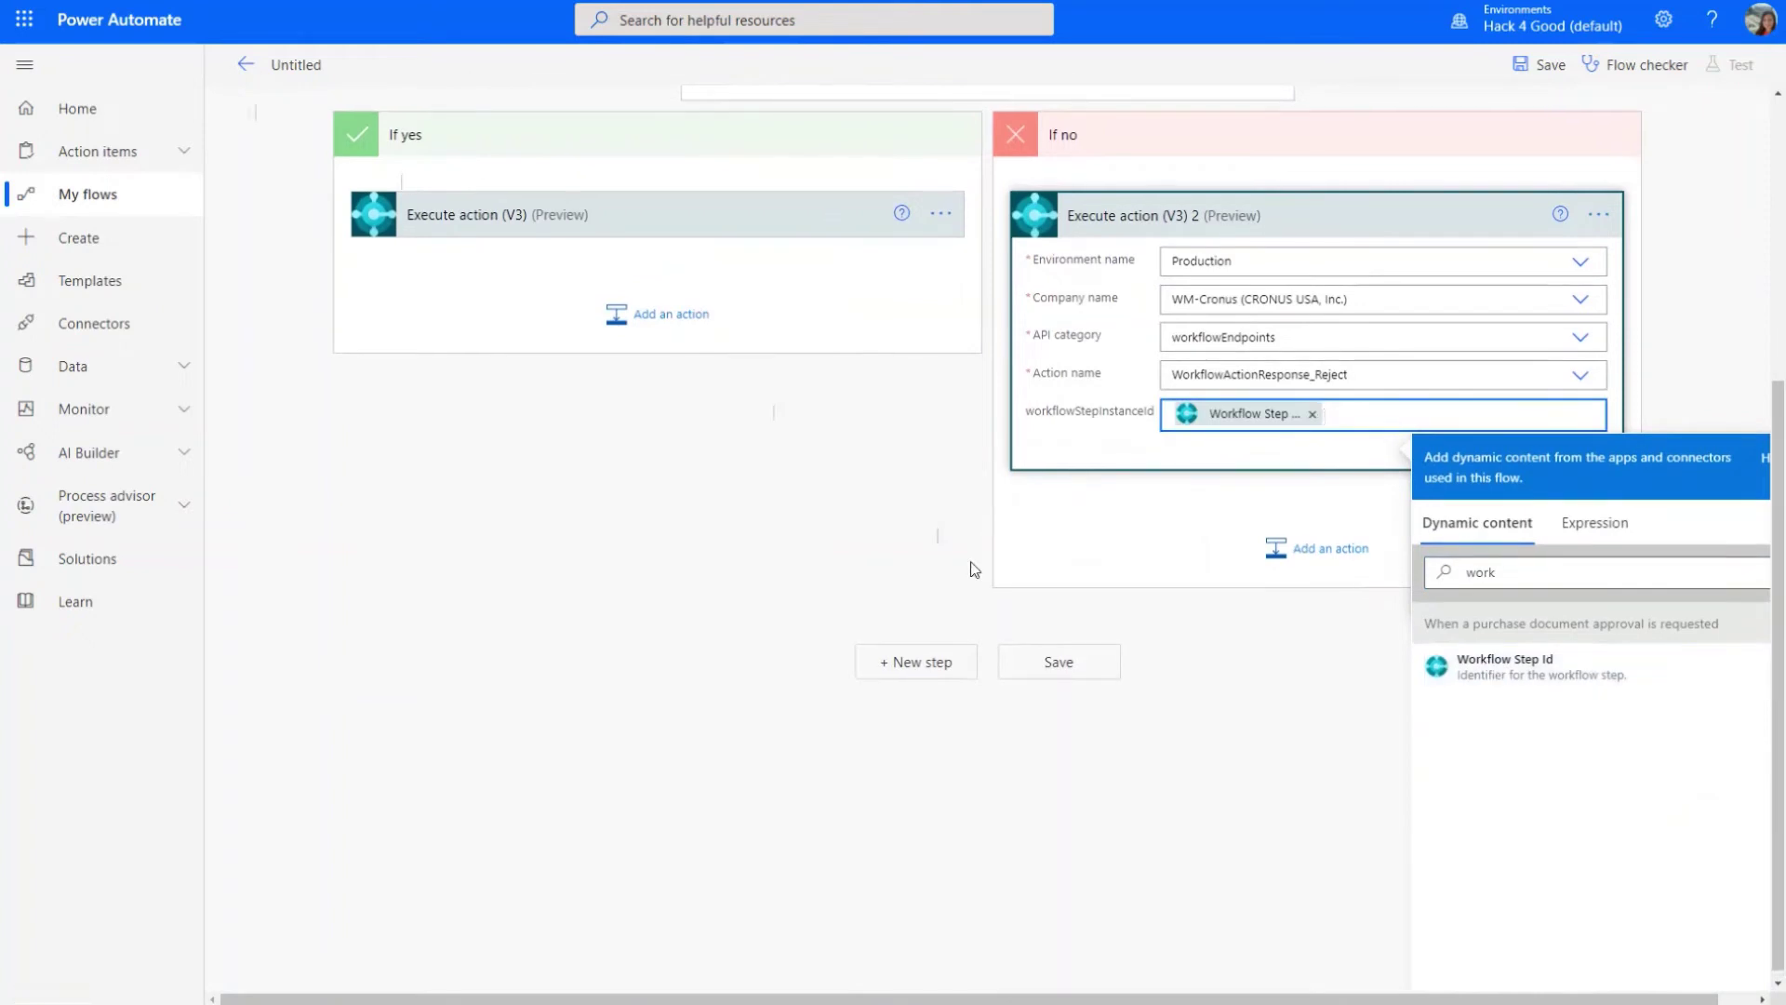
left_click(1082, 530)
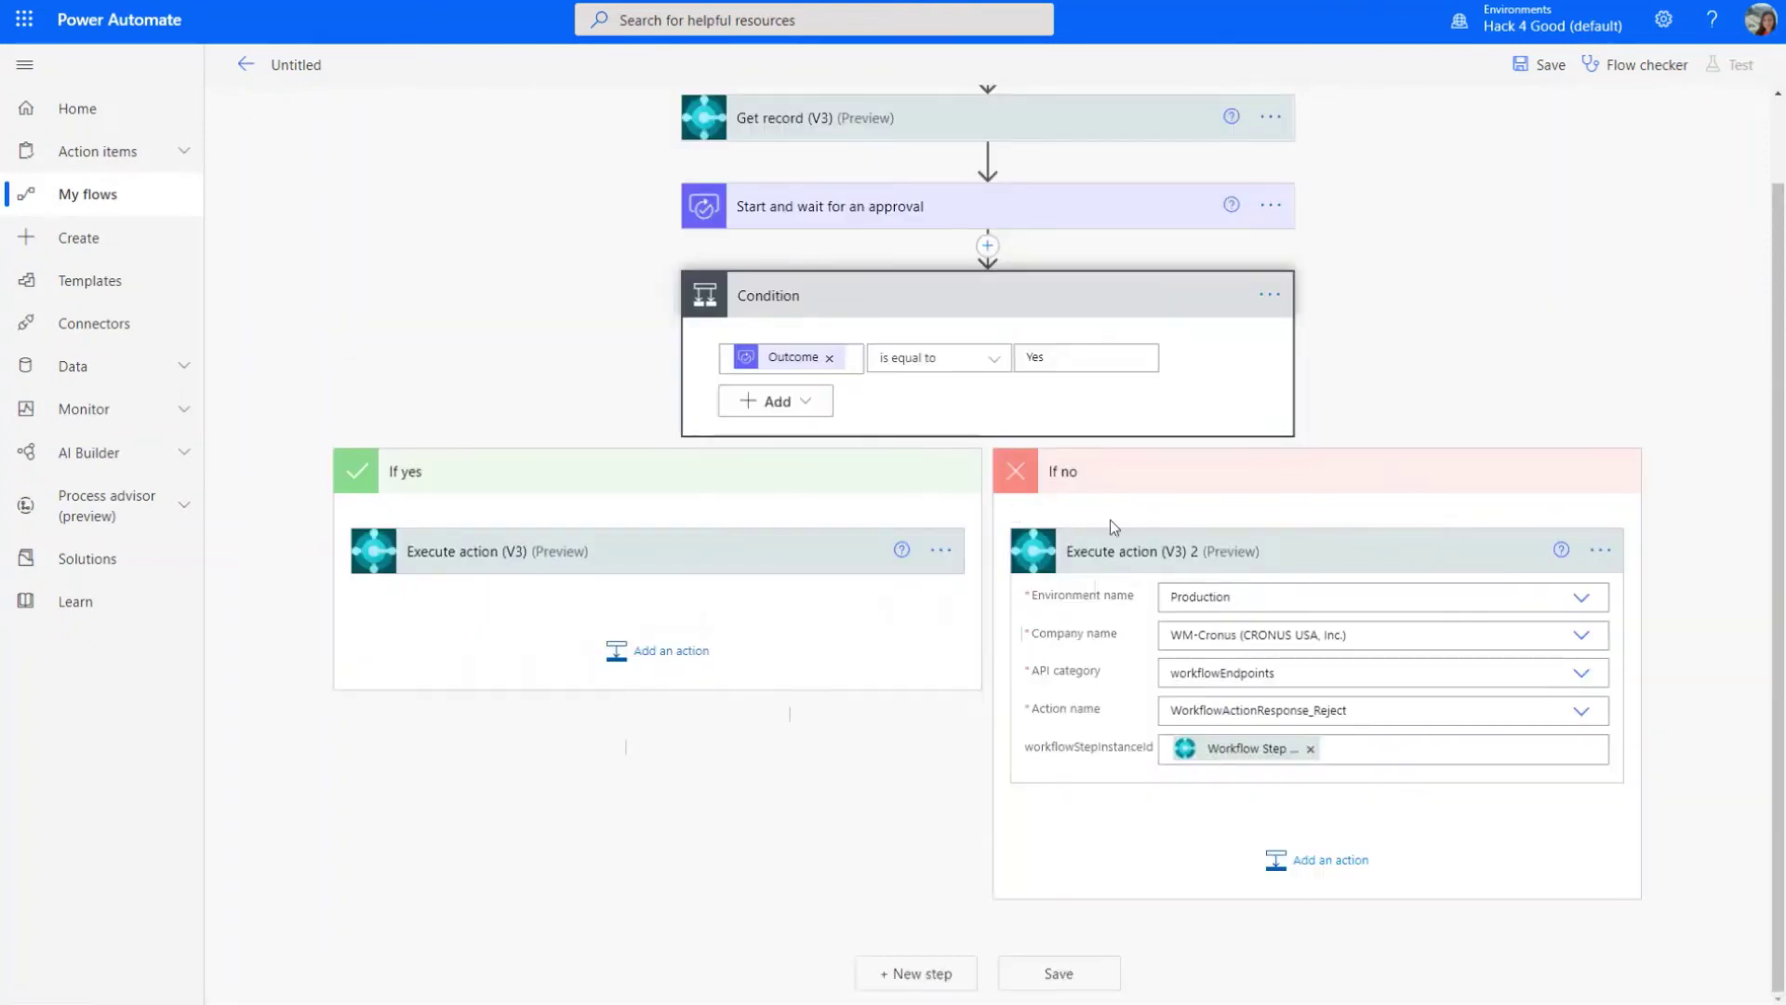
- Add a nested Condition control below the approve action in the If yes branch
left_click(642, 651)
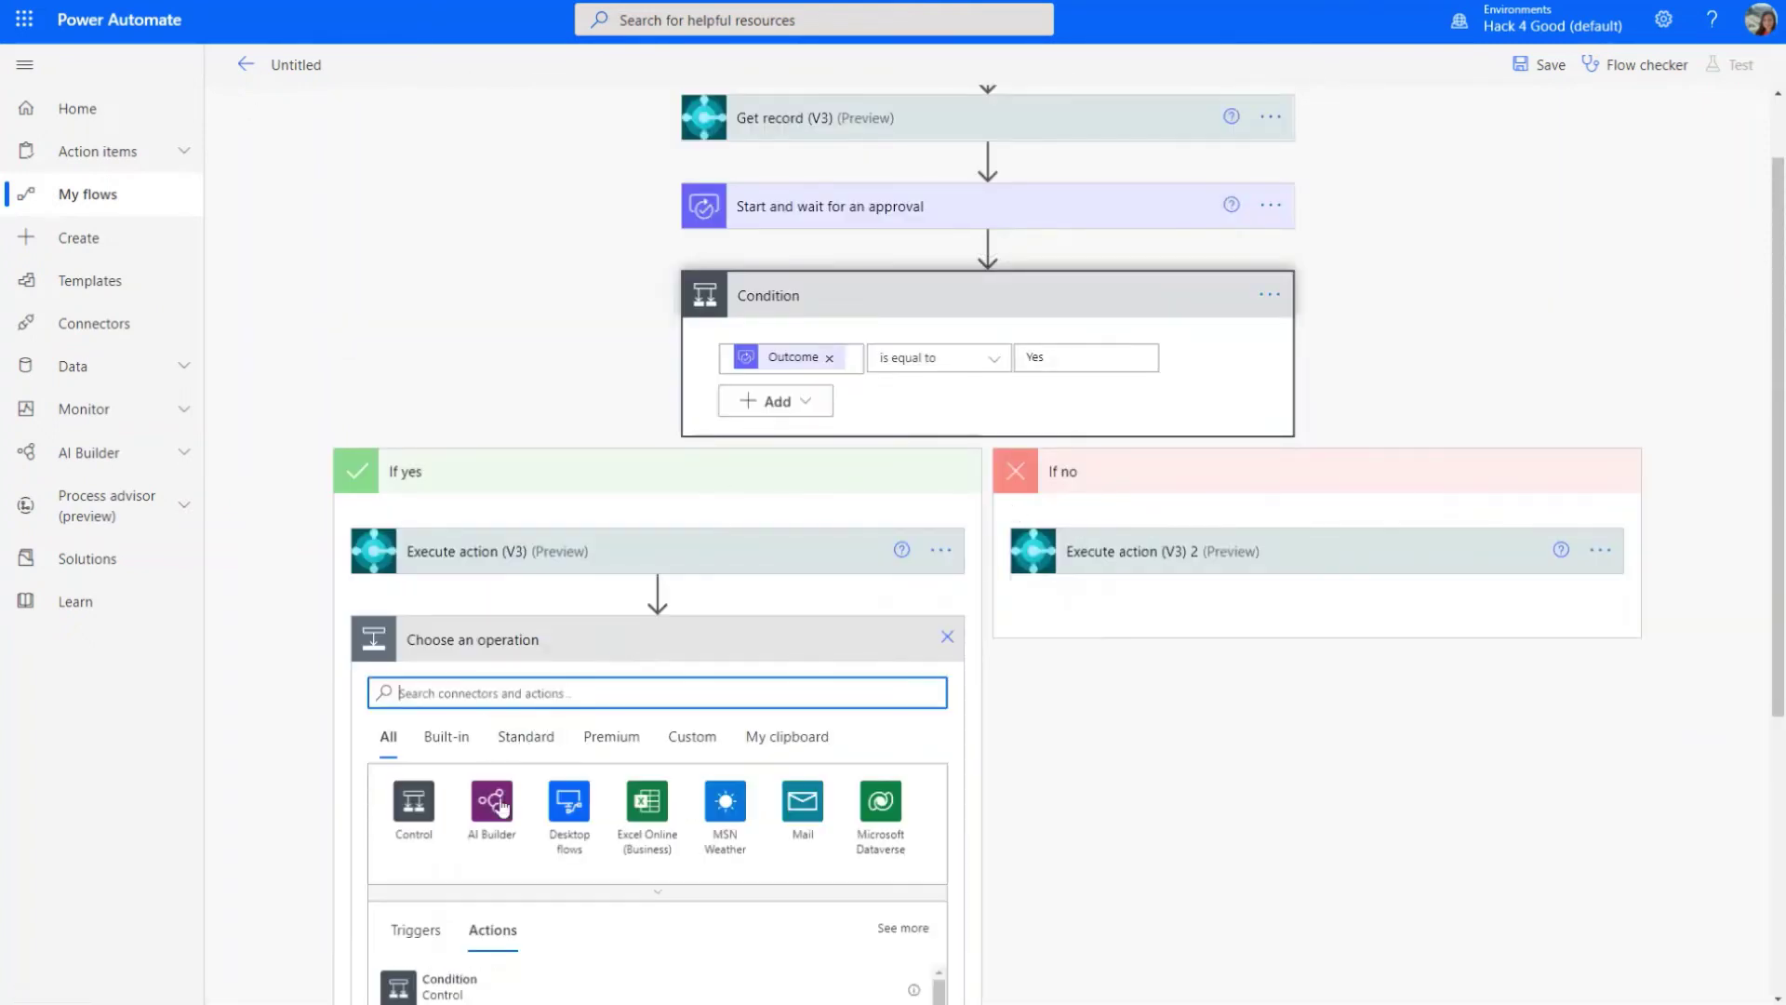
scroll(470, 767, "down", 3)
left_click(468, 711)
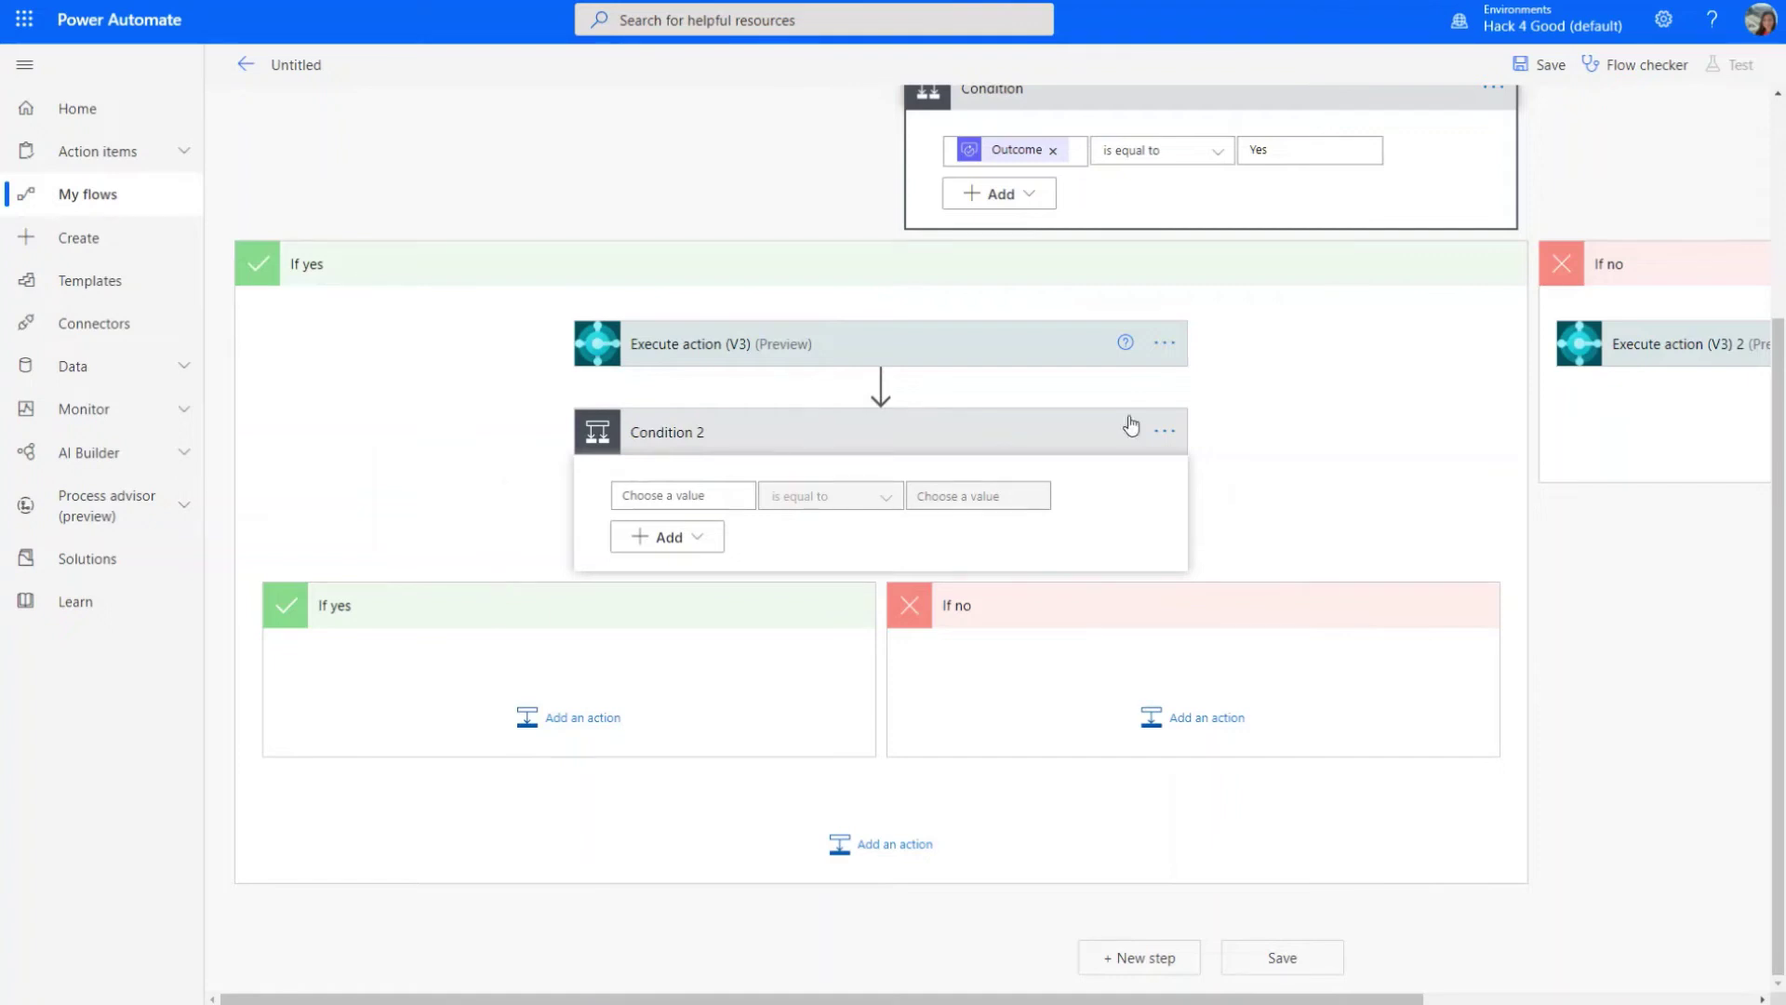
- Add the Office 365 Outlook action Send an email (V2) to the nested condition's If yes branch, searching the operations for "send email"
left_click(621, 718)
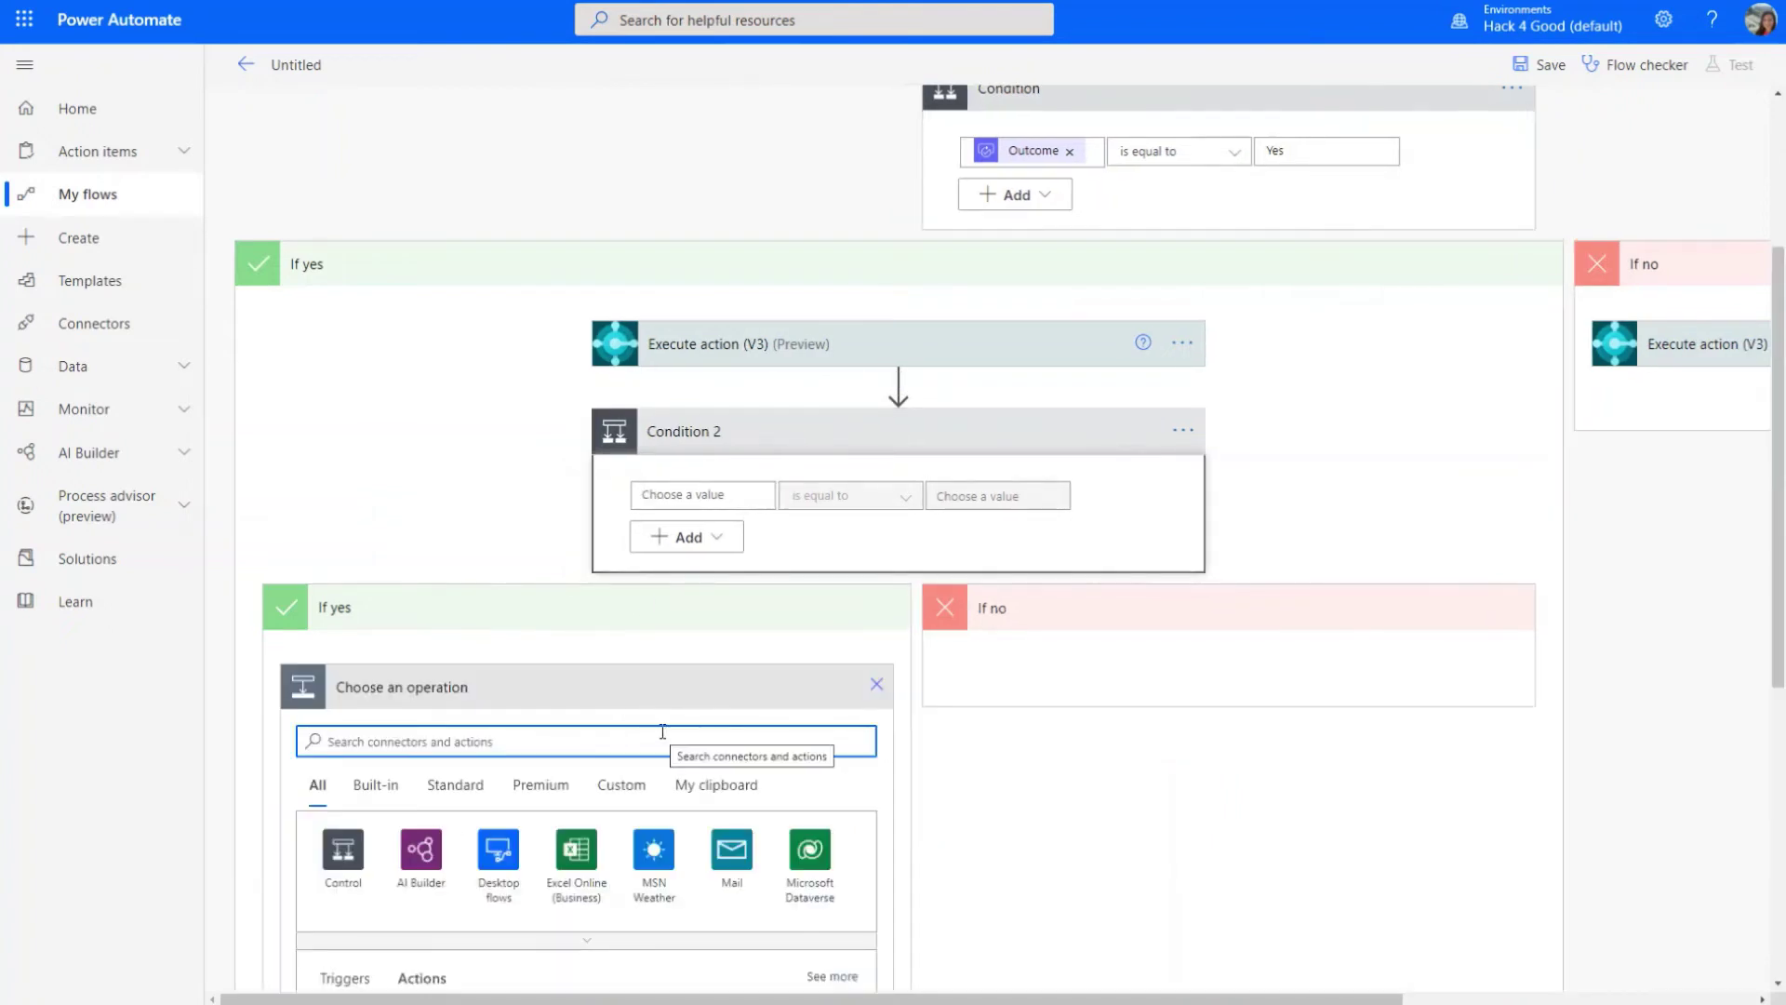
type("email")
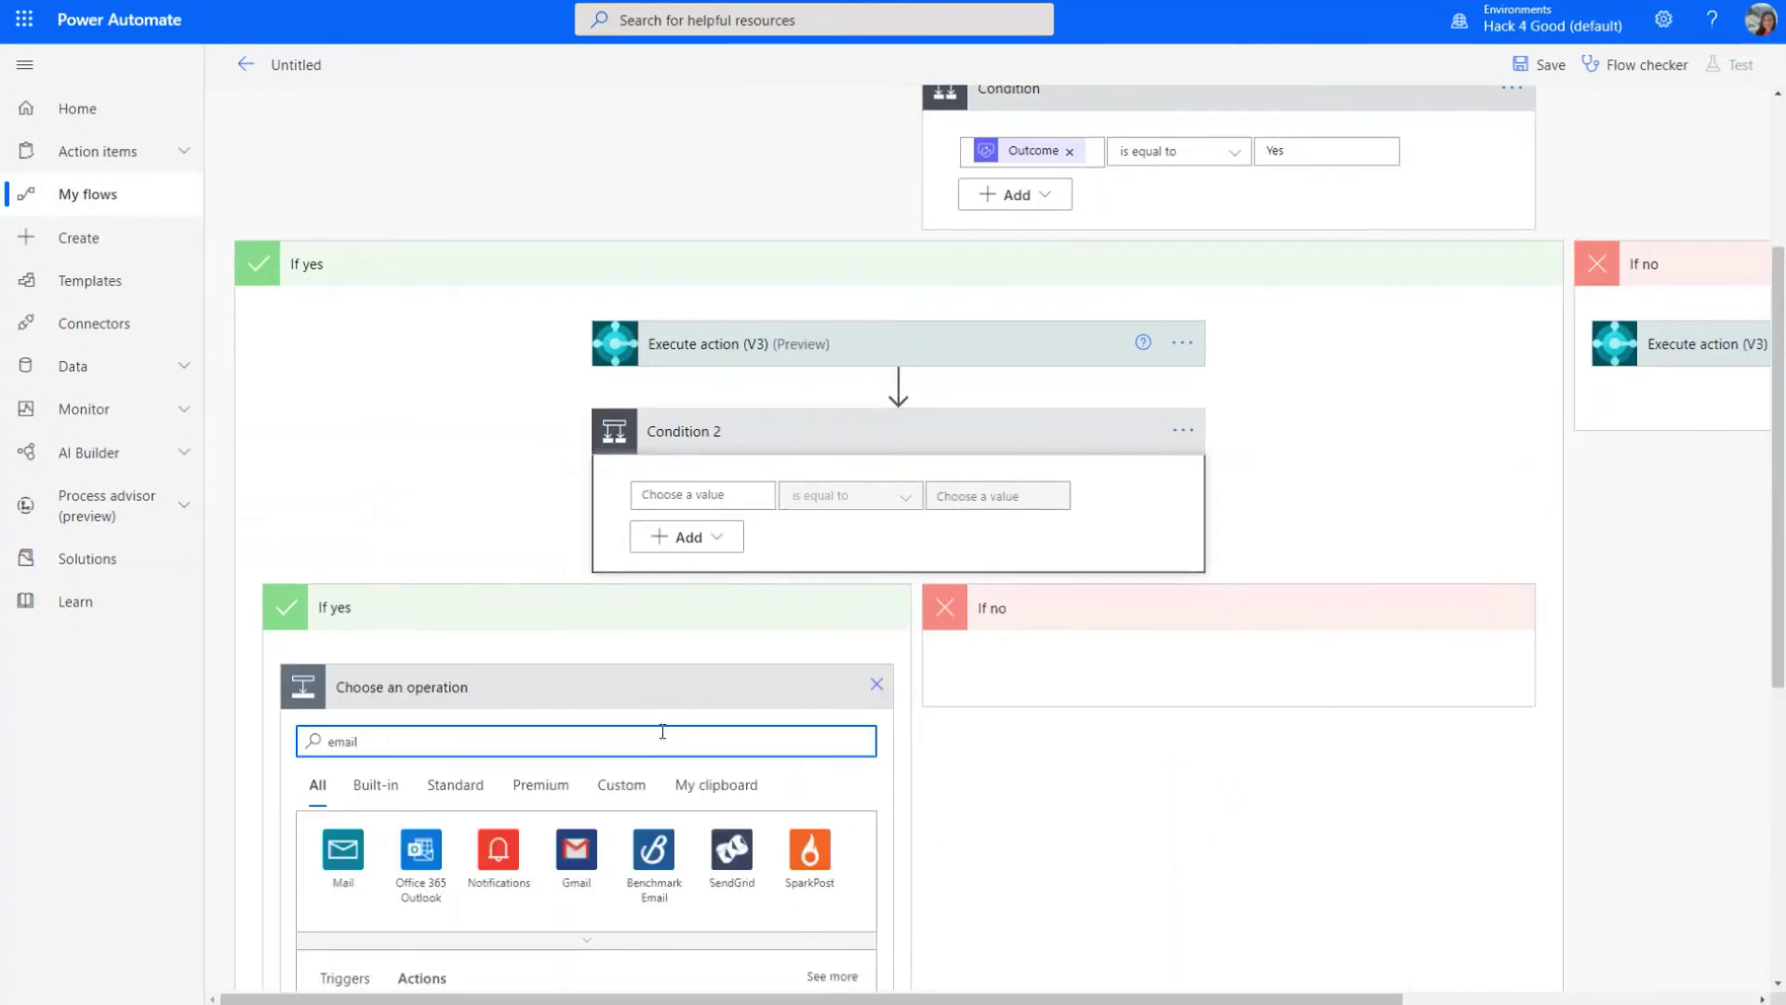
scroll(848, 828, "down", 4)
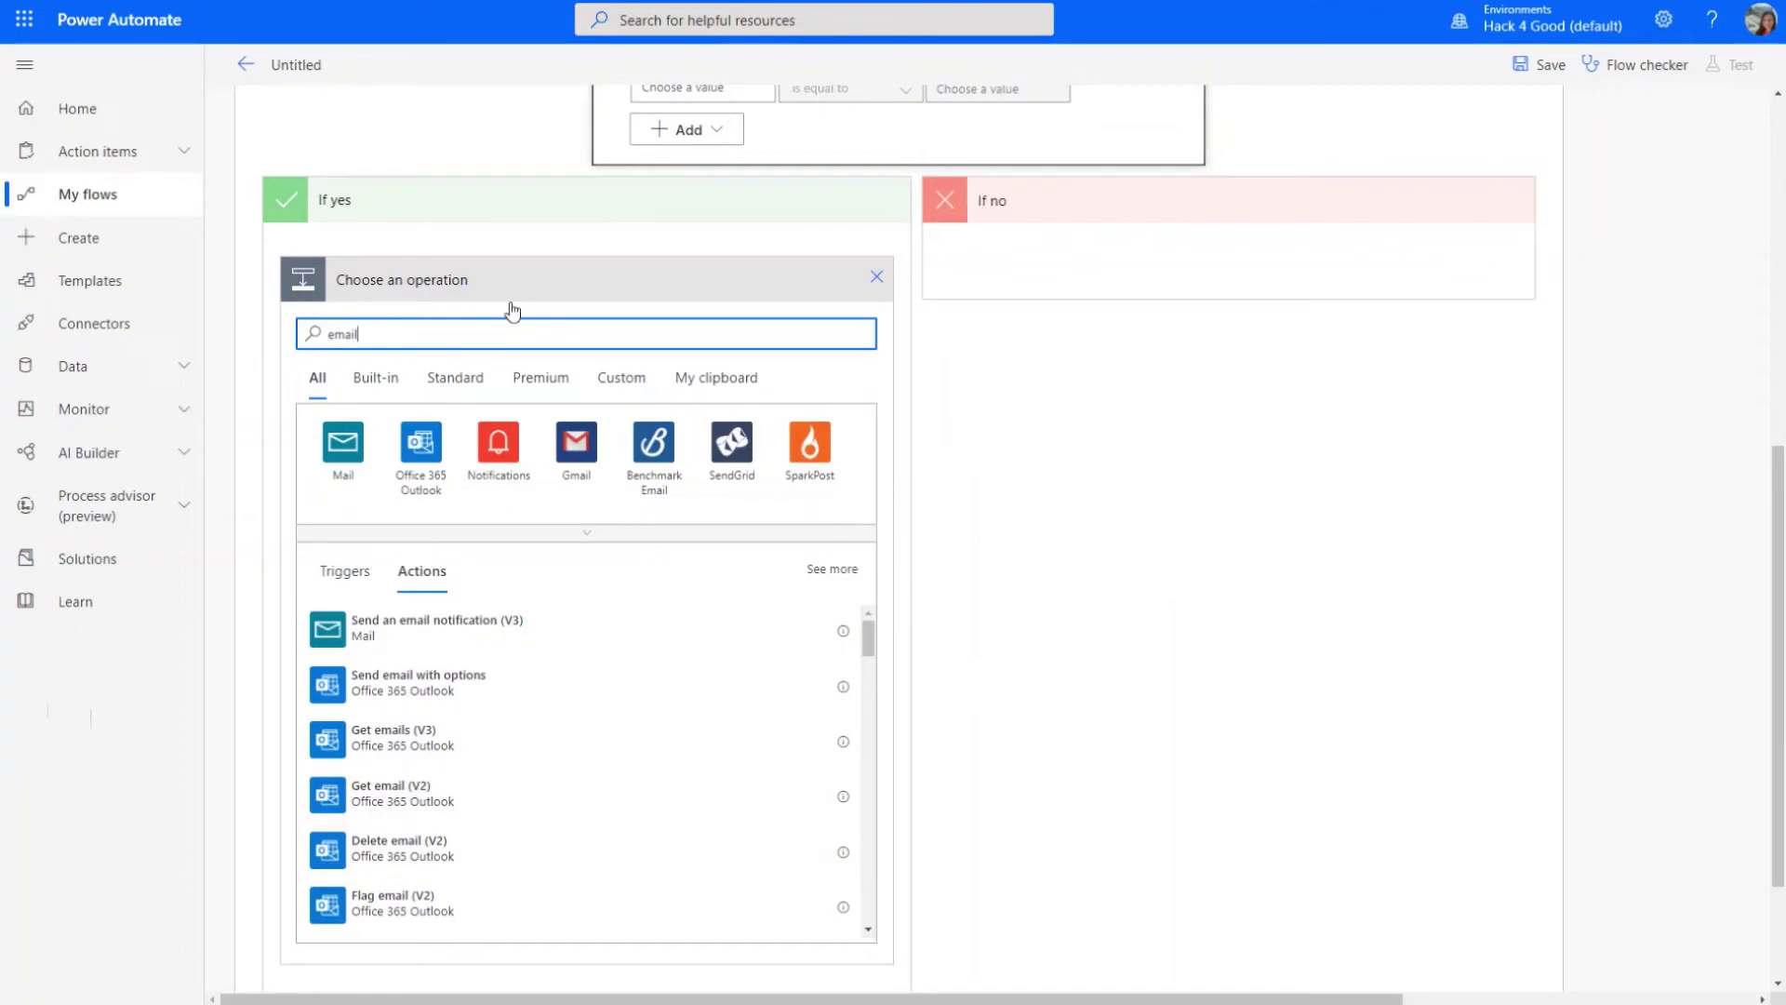
key("BackSpace")
key("BackSpace")
key("BackSpace")
key("BackSpace")
key("BackSpace")
type("send ema")
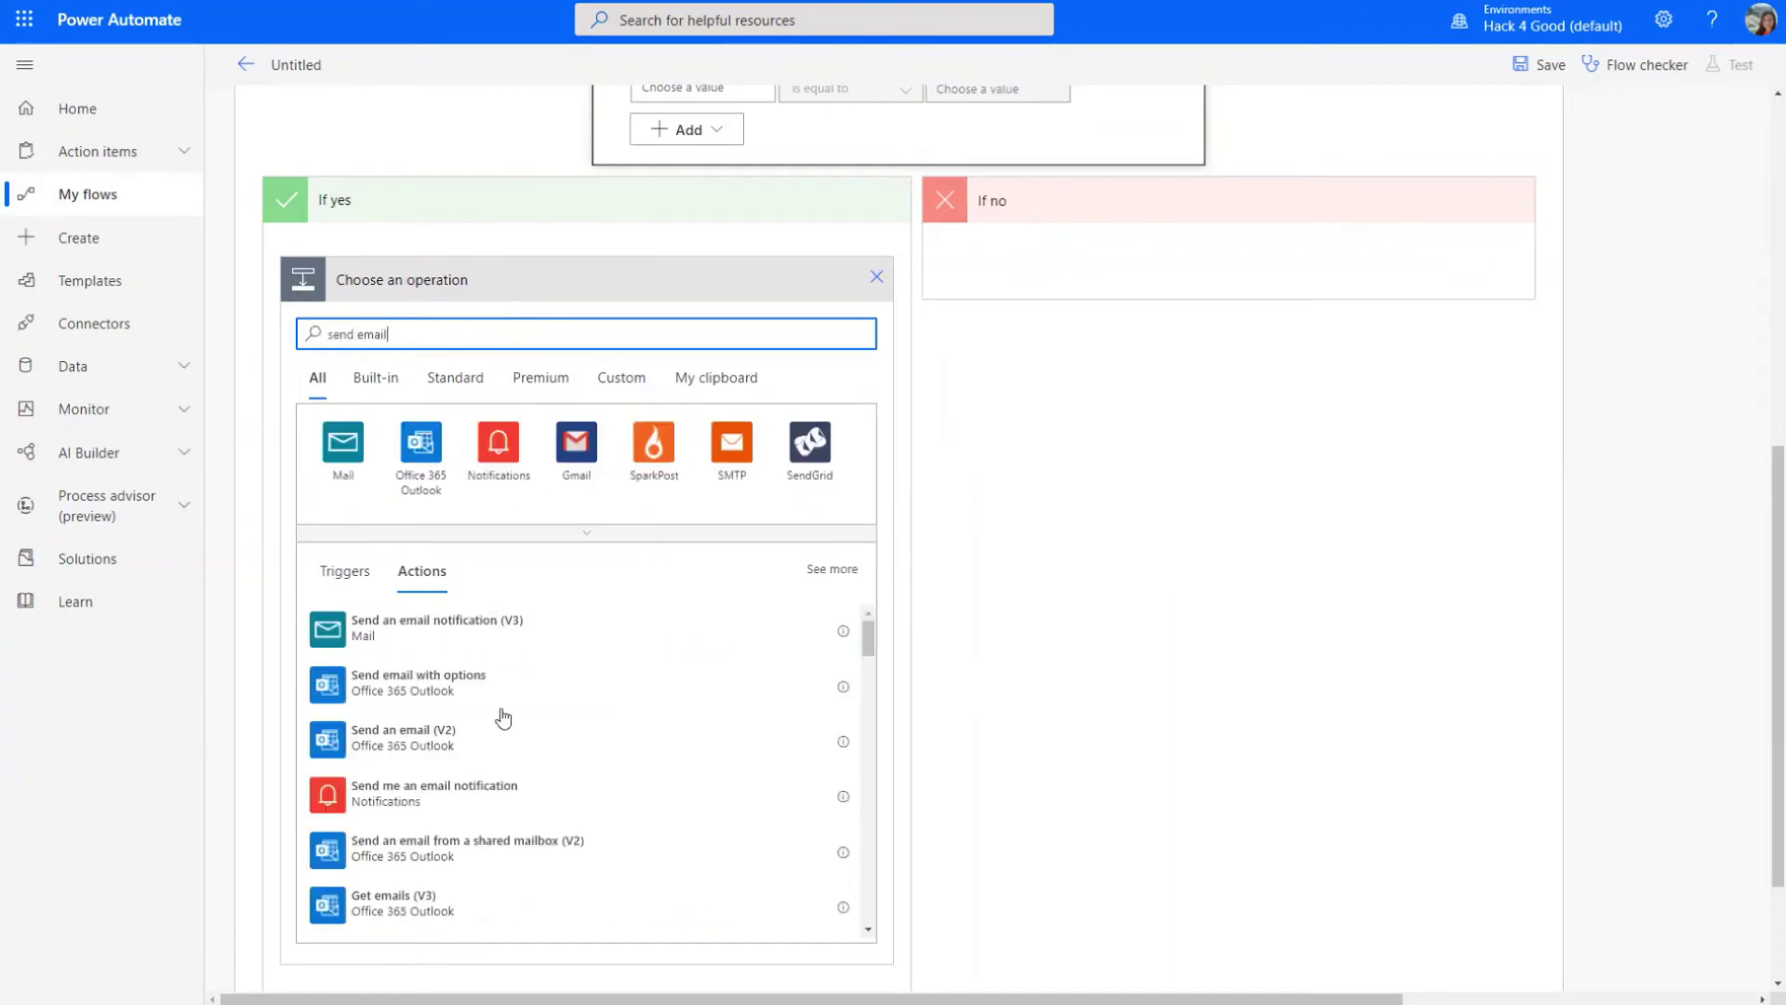
left_click(426, 747)
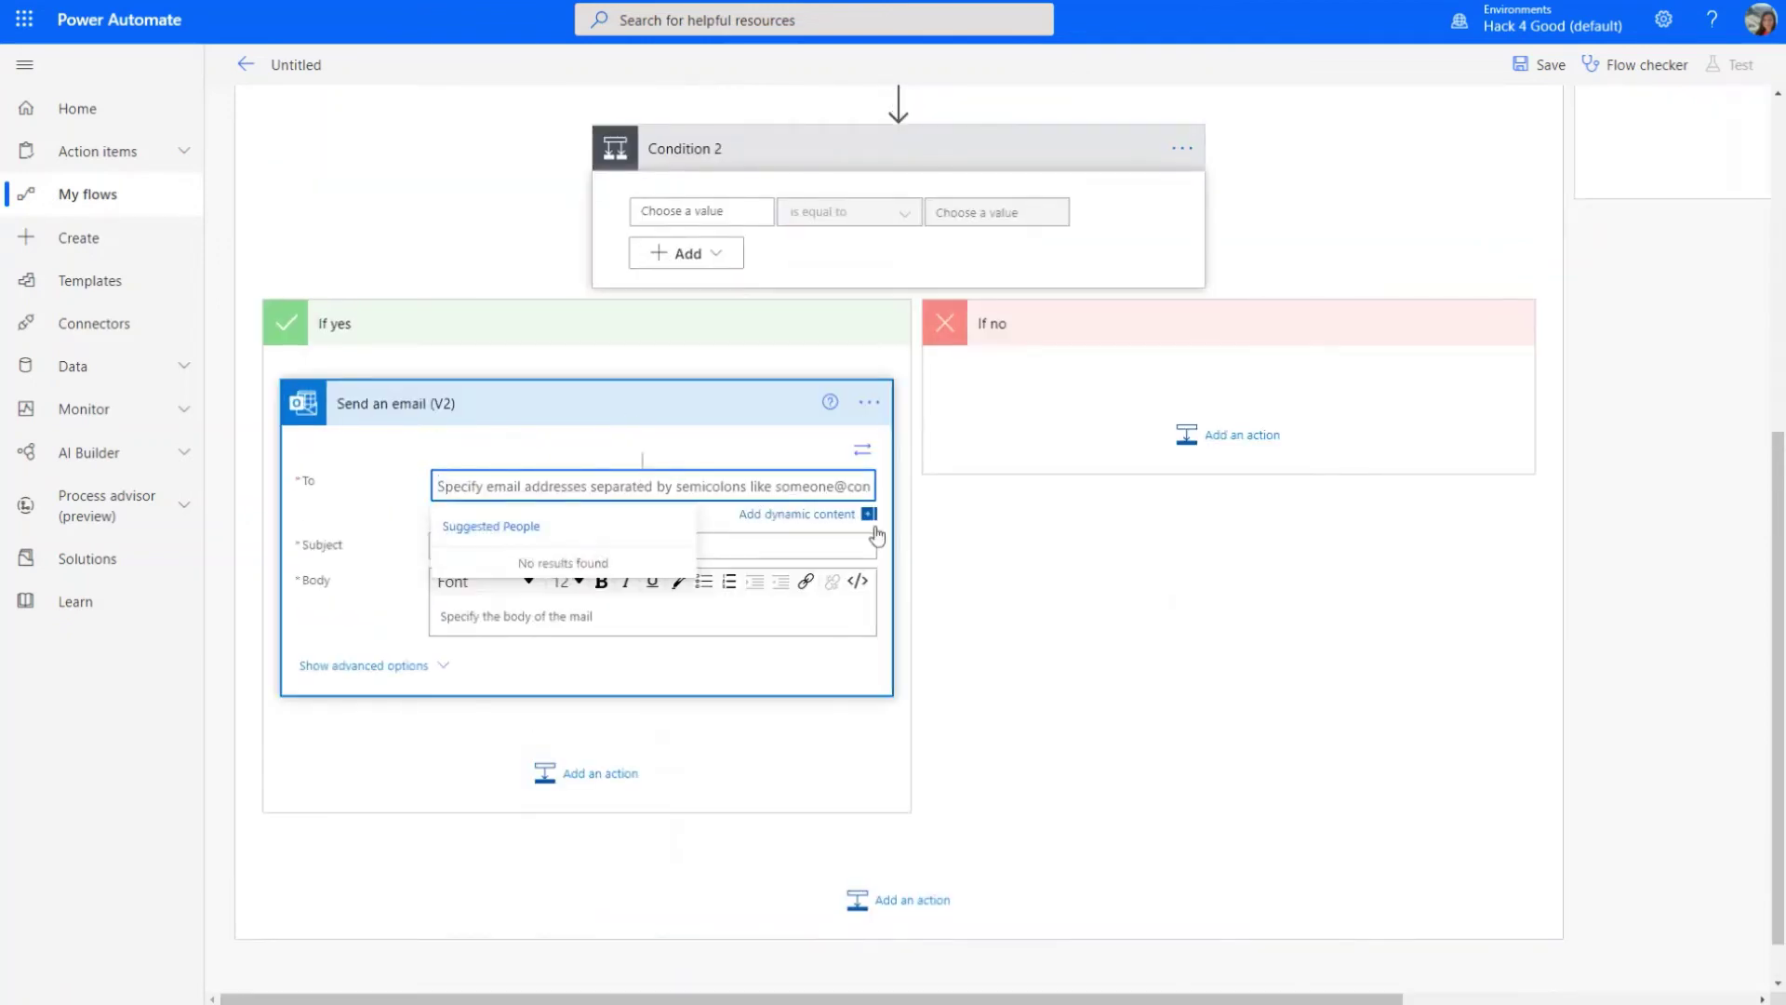
- Set the email's recipient to the Requested By User Email dynamic content, searching for "req"
left_click(776, 515)
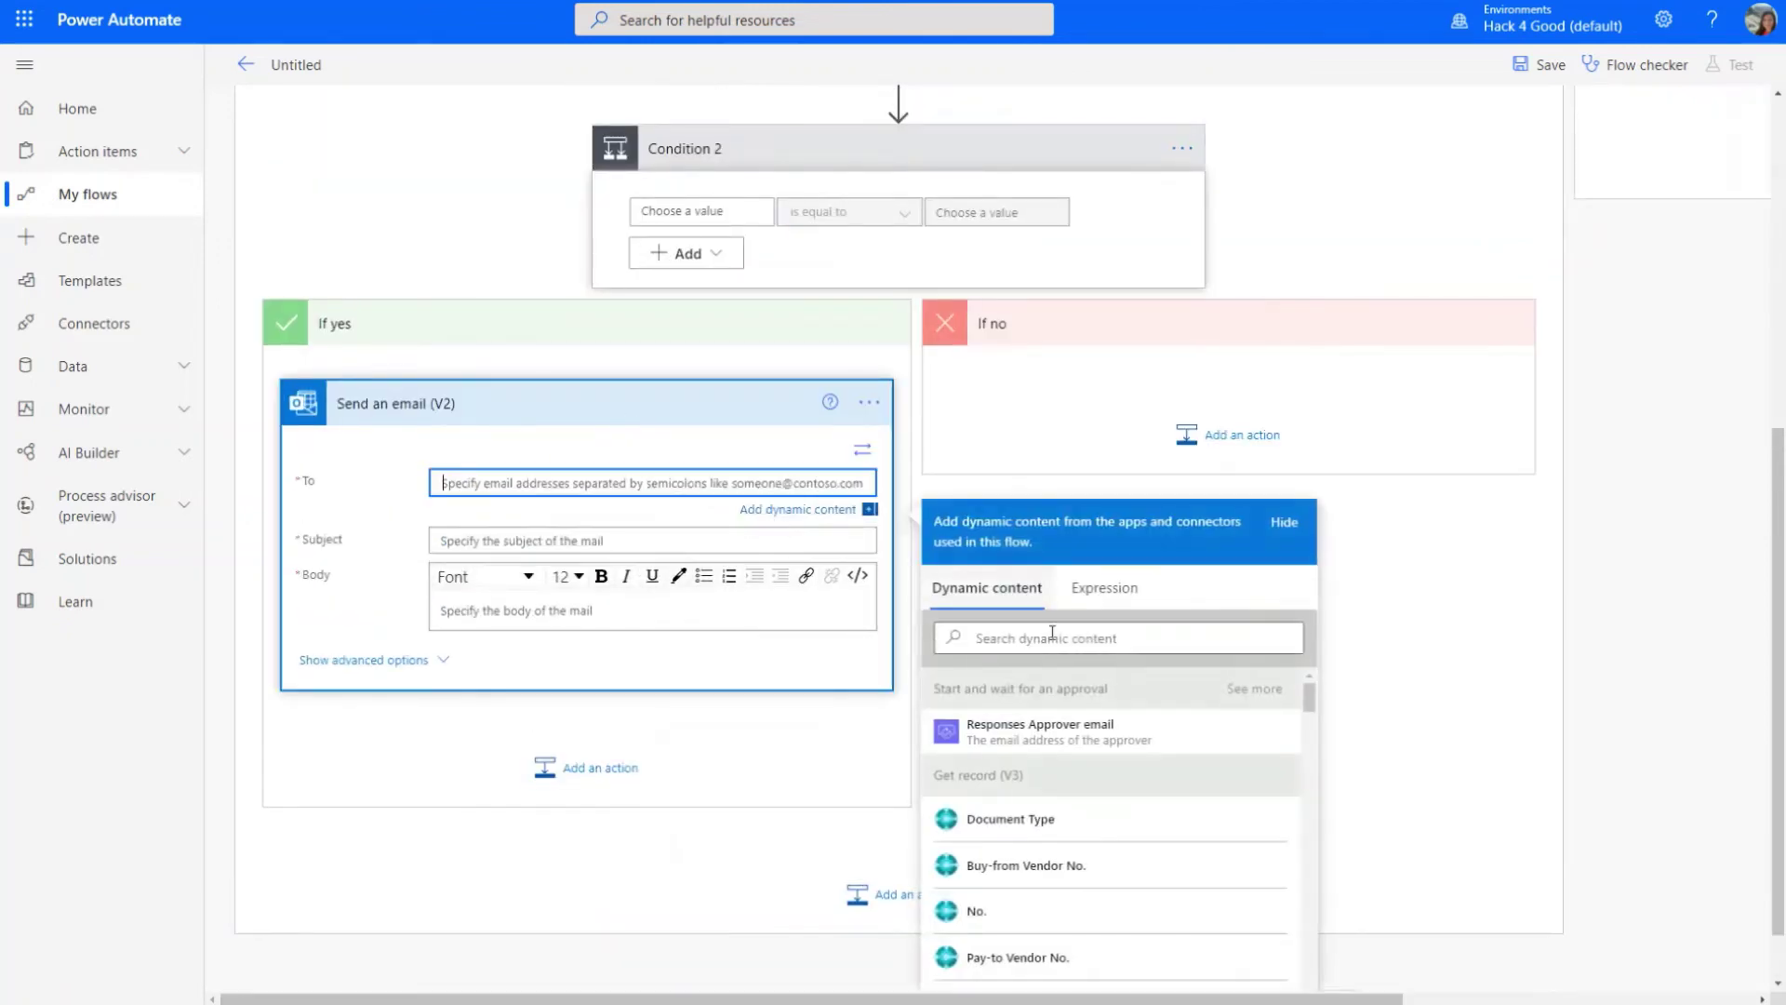
left_click(1052, 632)
type("req")
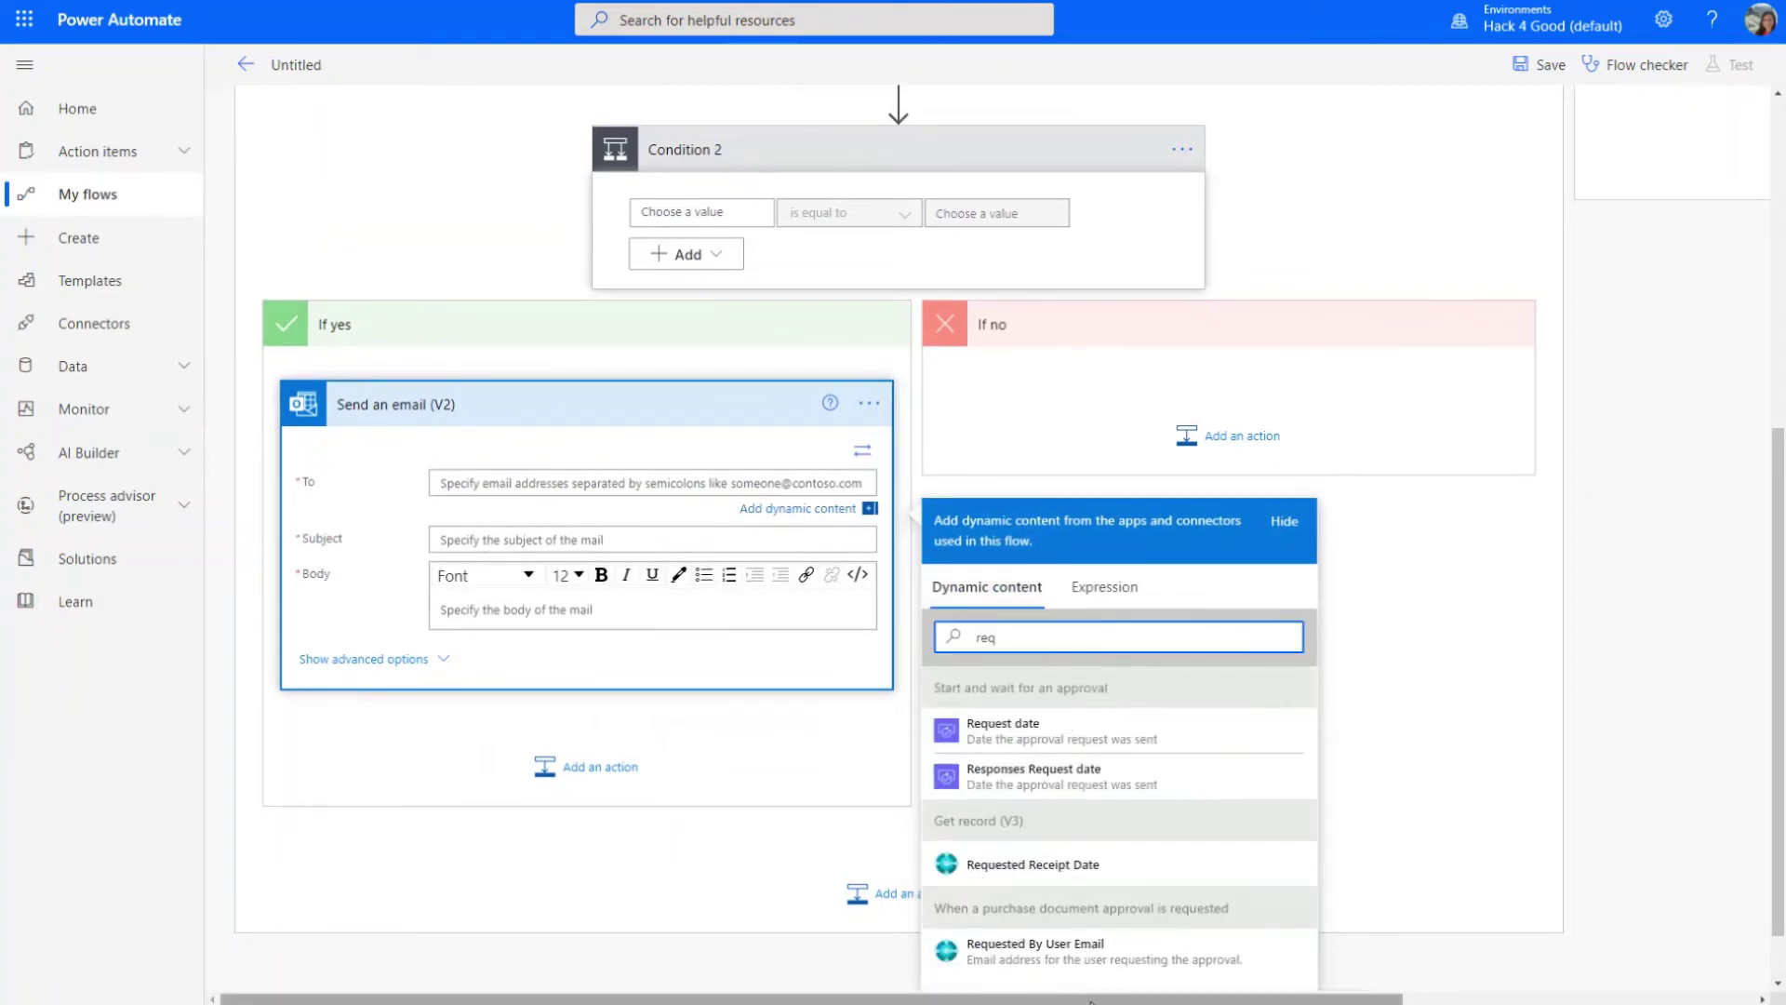
left_click(1110, 953)
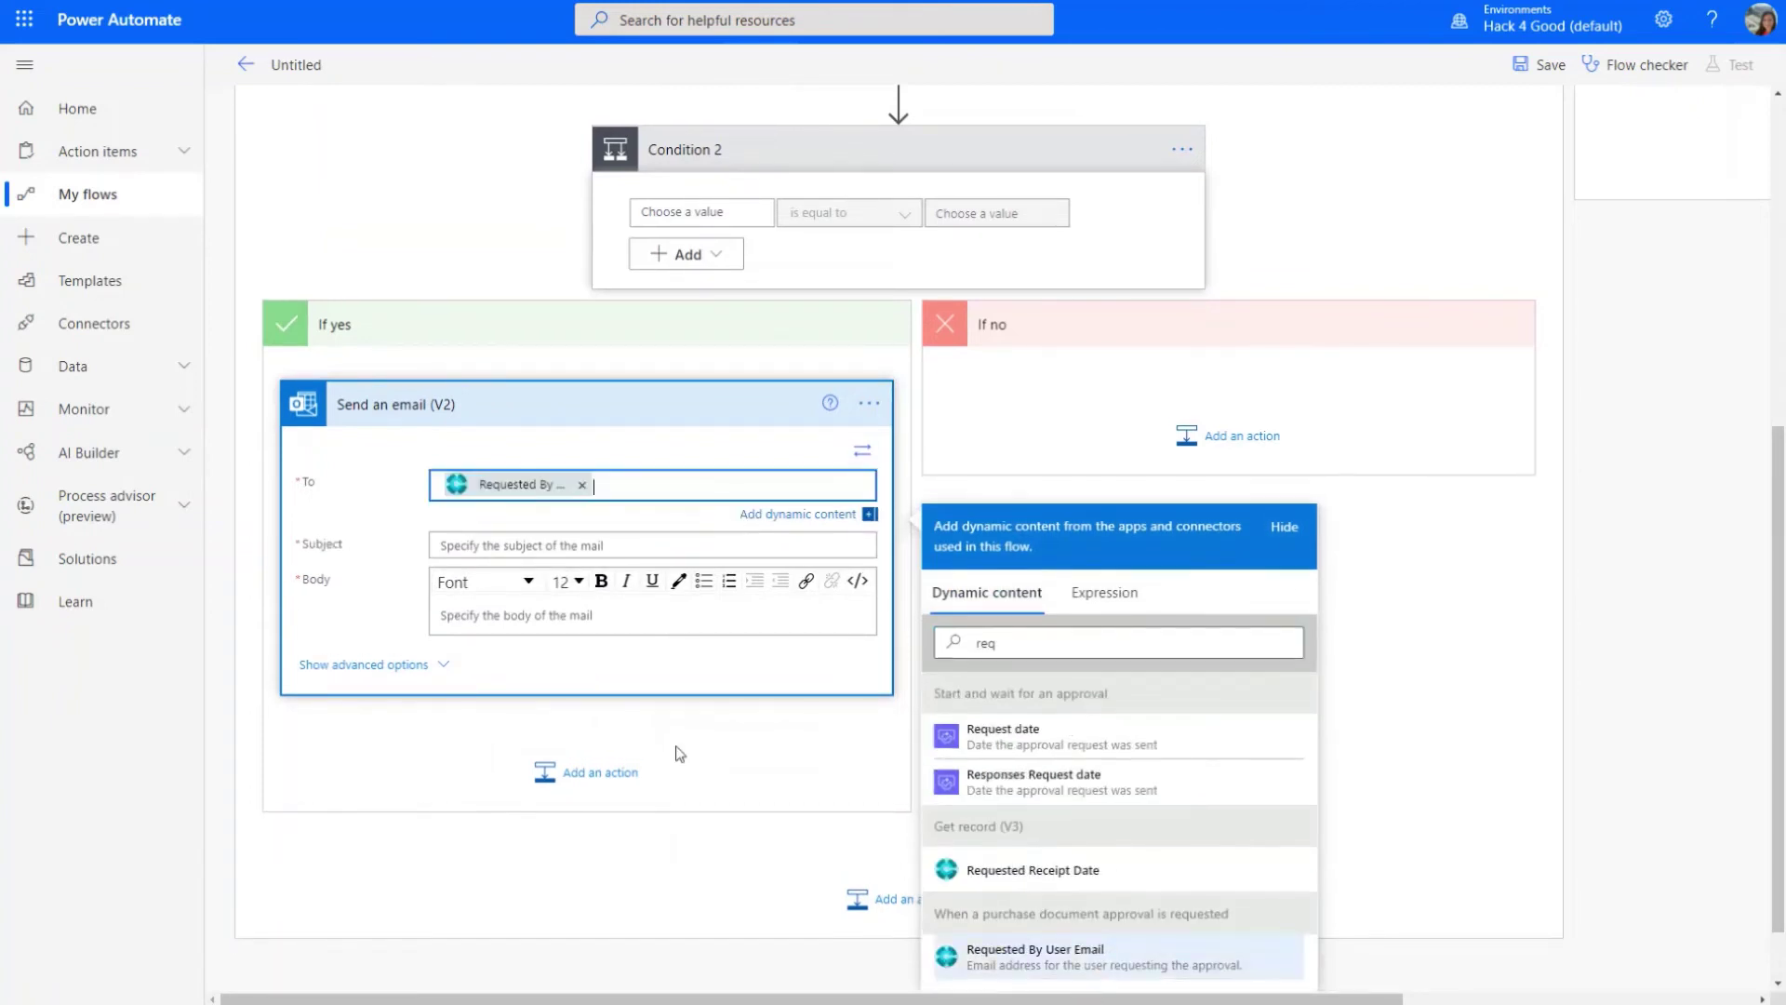
- Set the email's subject to "APPROVED" followed by the green check mark emoji ✅
left_click(542, 547)
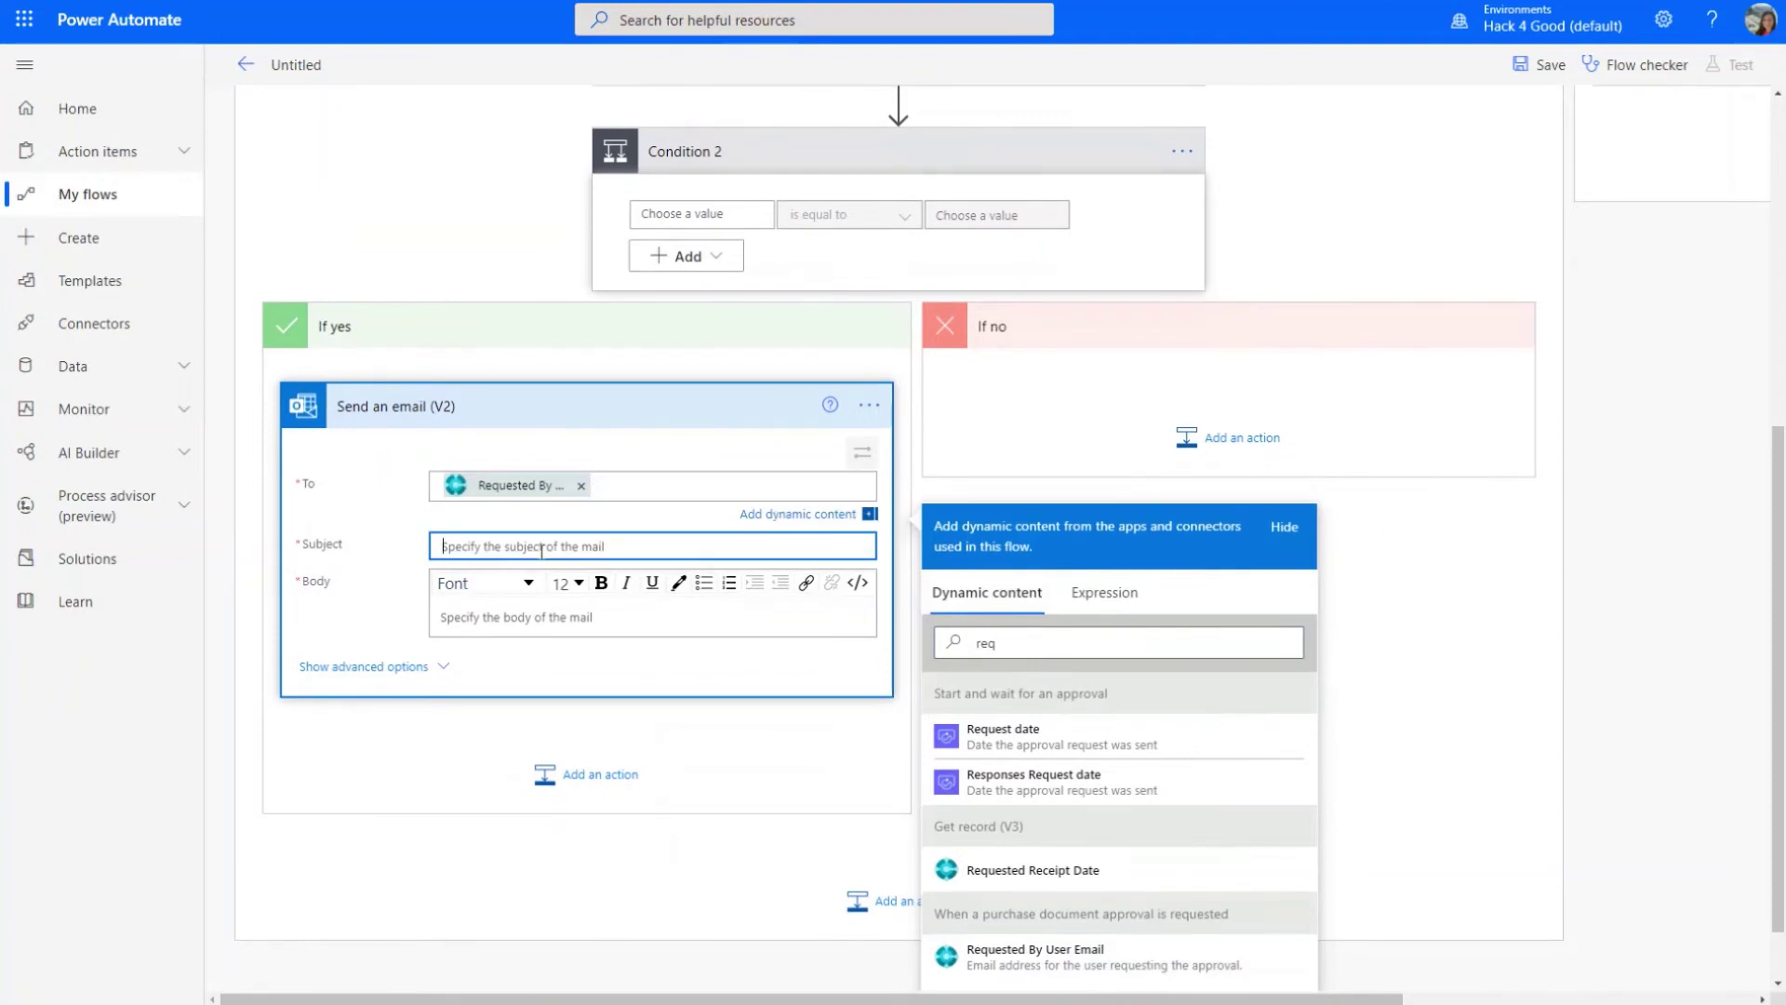
type("APPROVED")
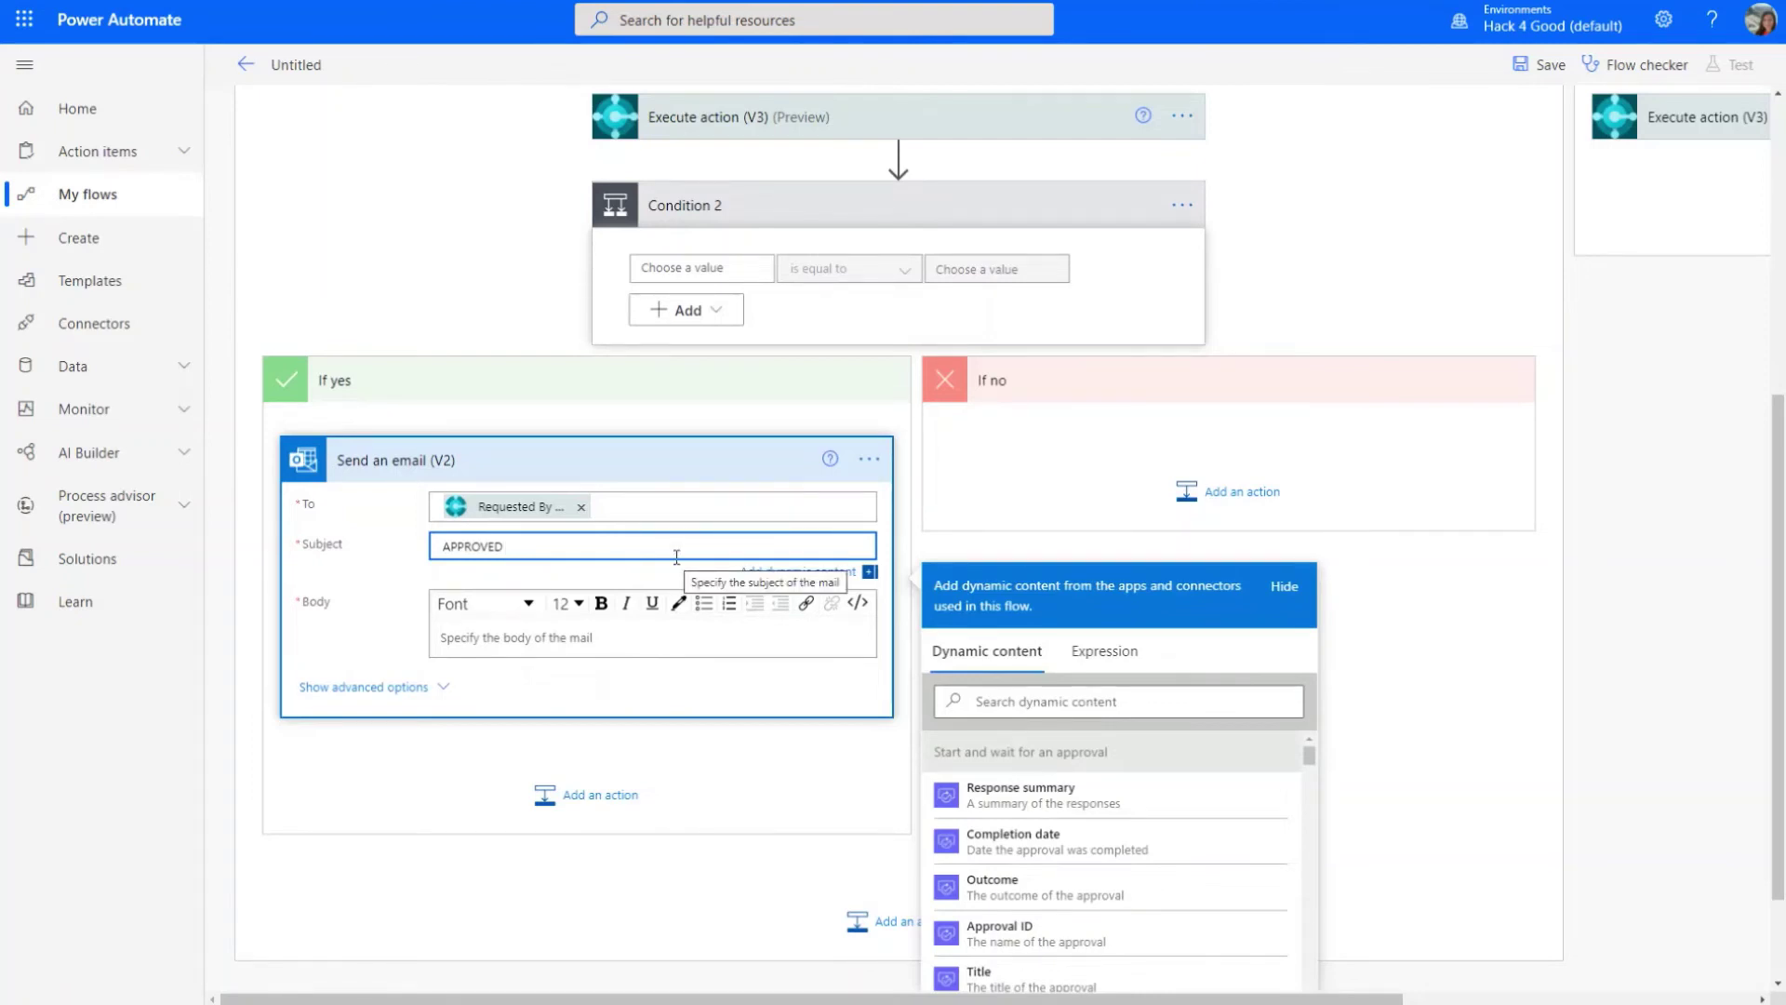
key("super+period")
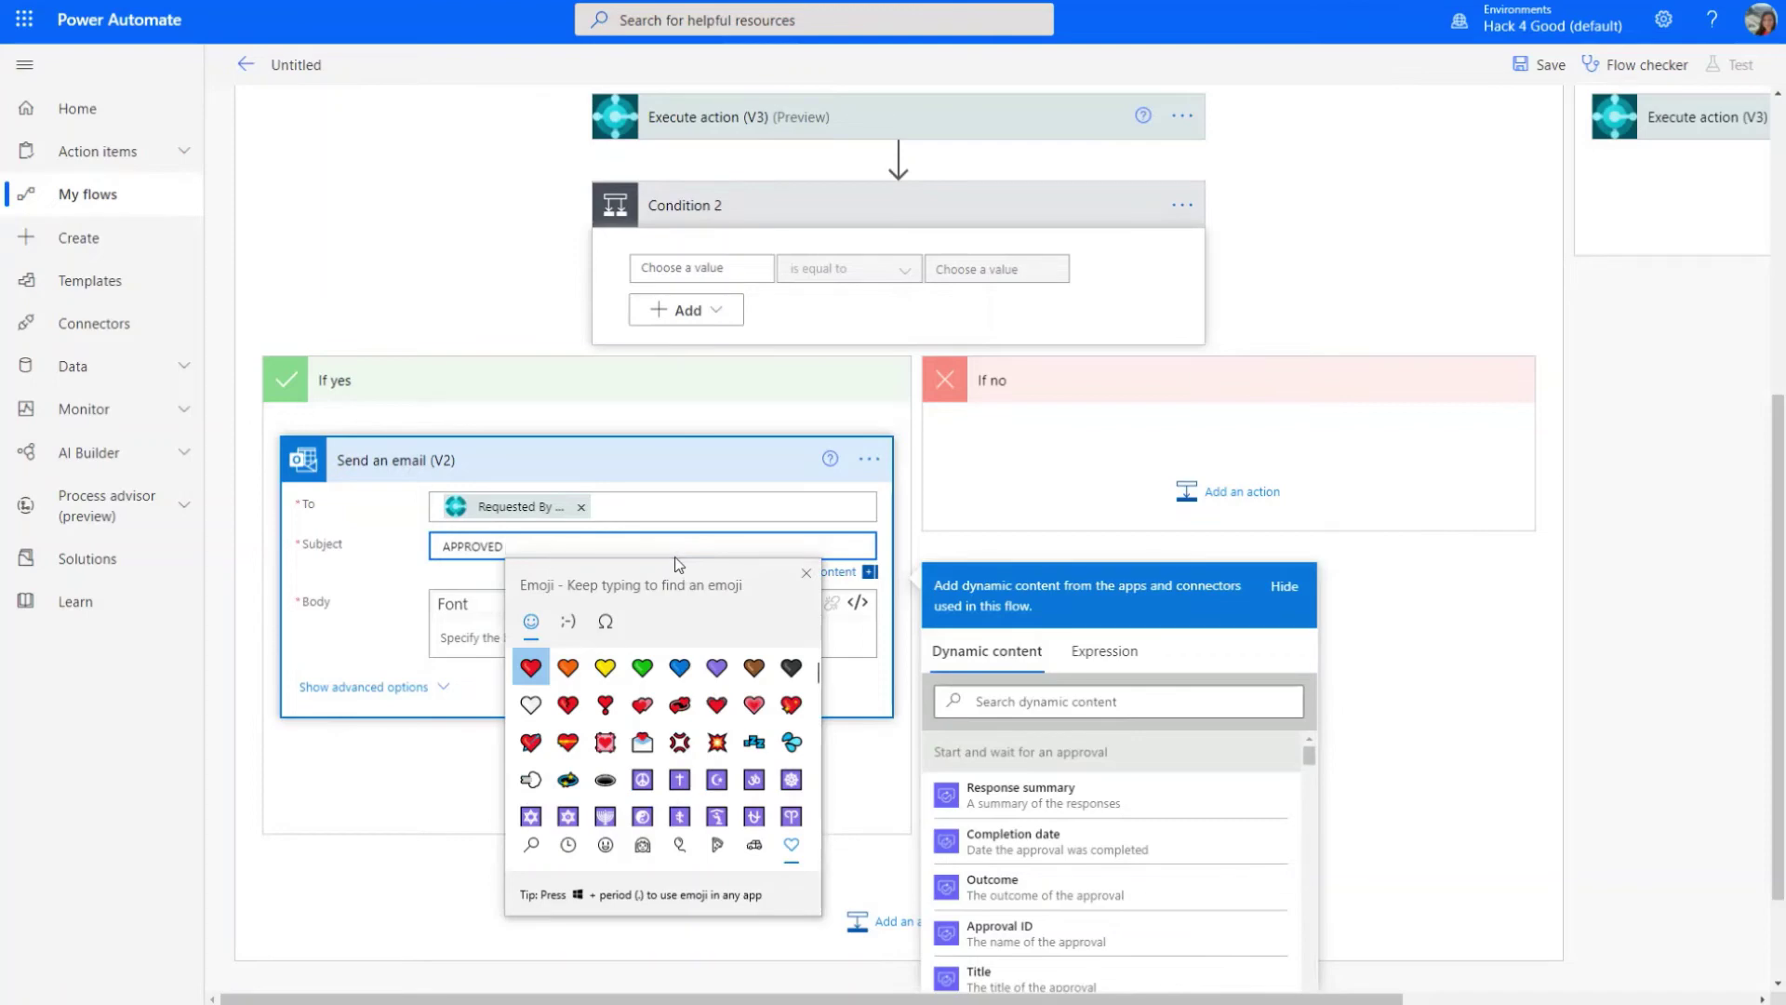
scroll(641, 744, "down", 3)
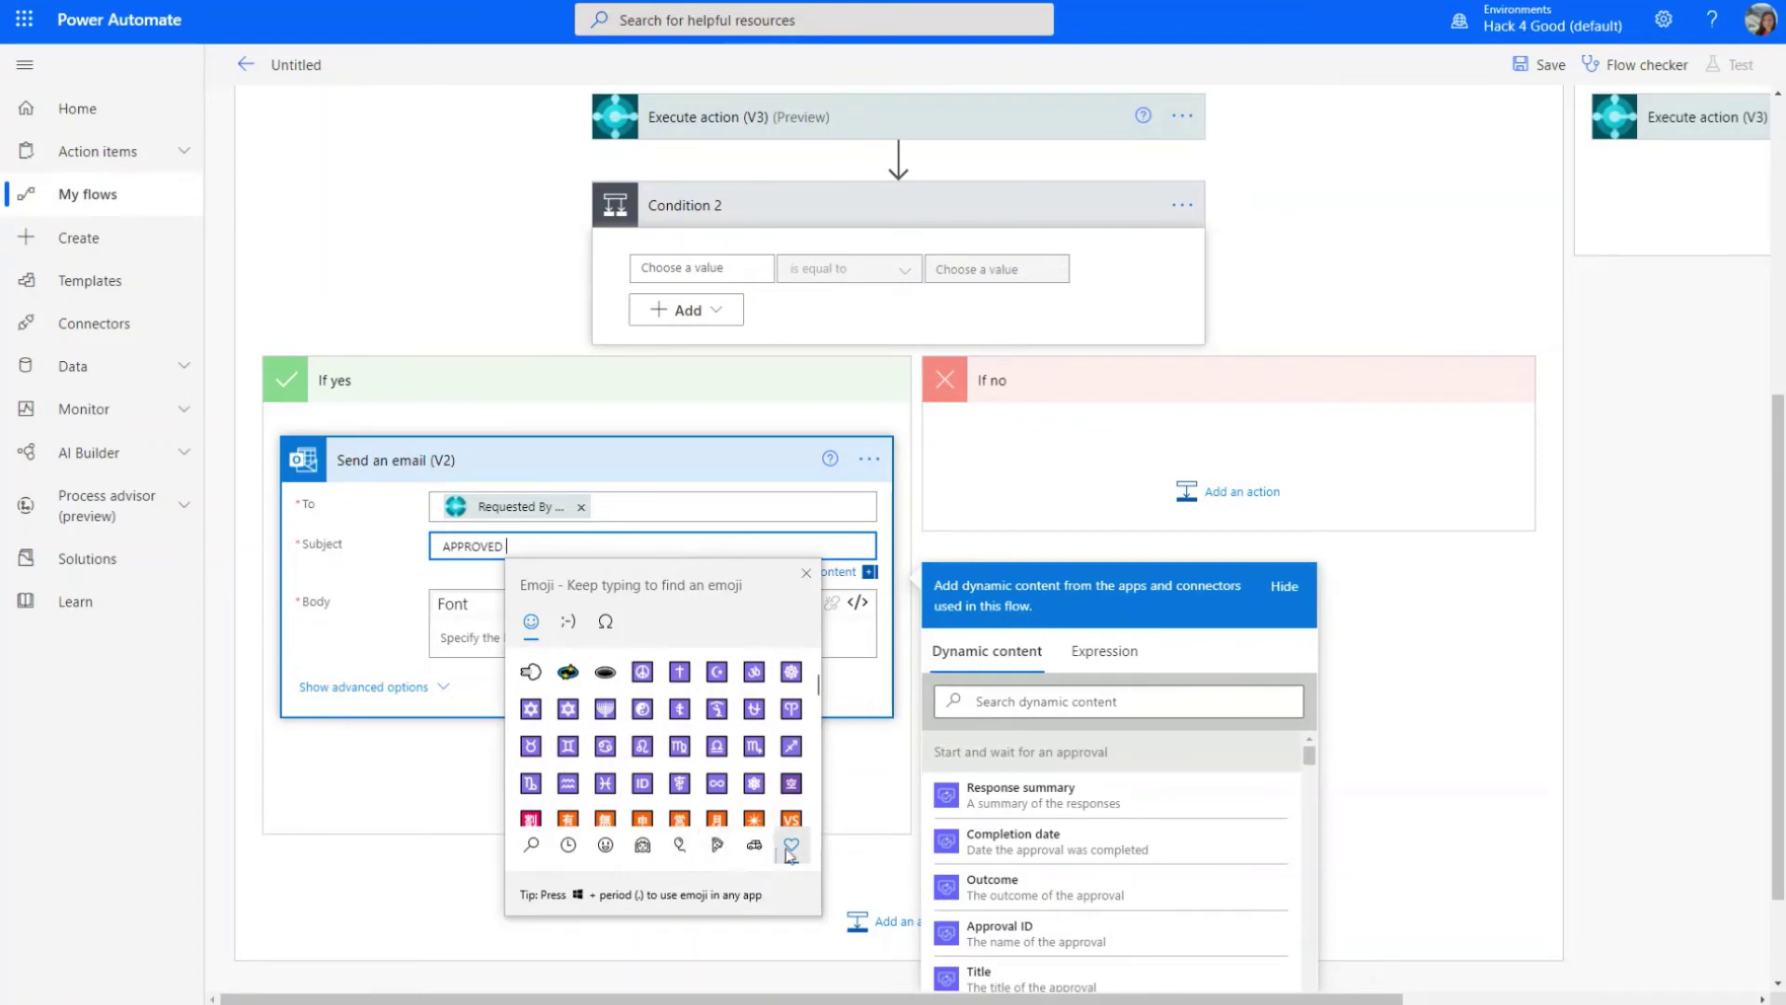
left_click(717, 844)
left_click(754, 846)
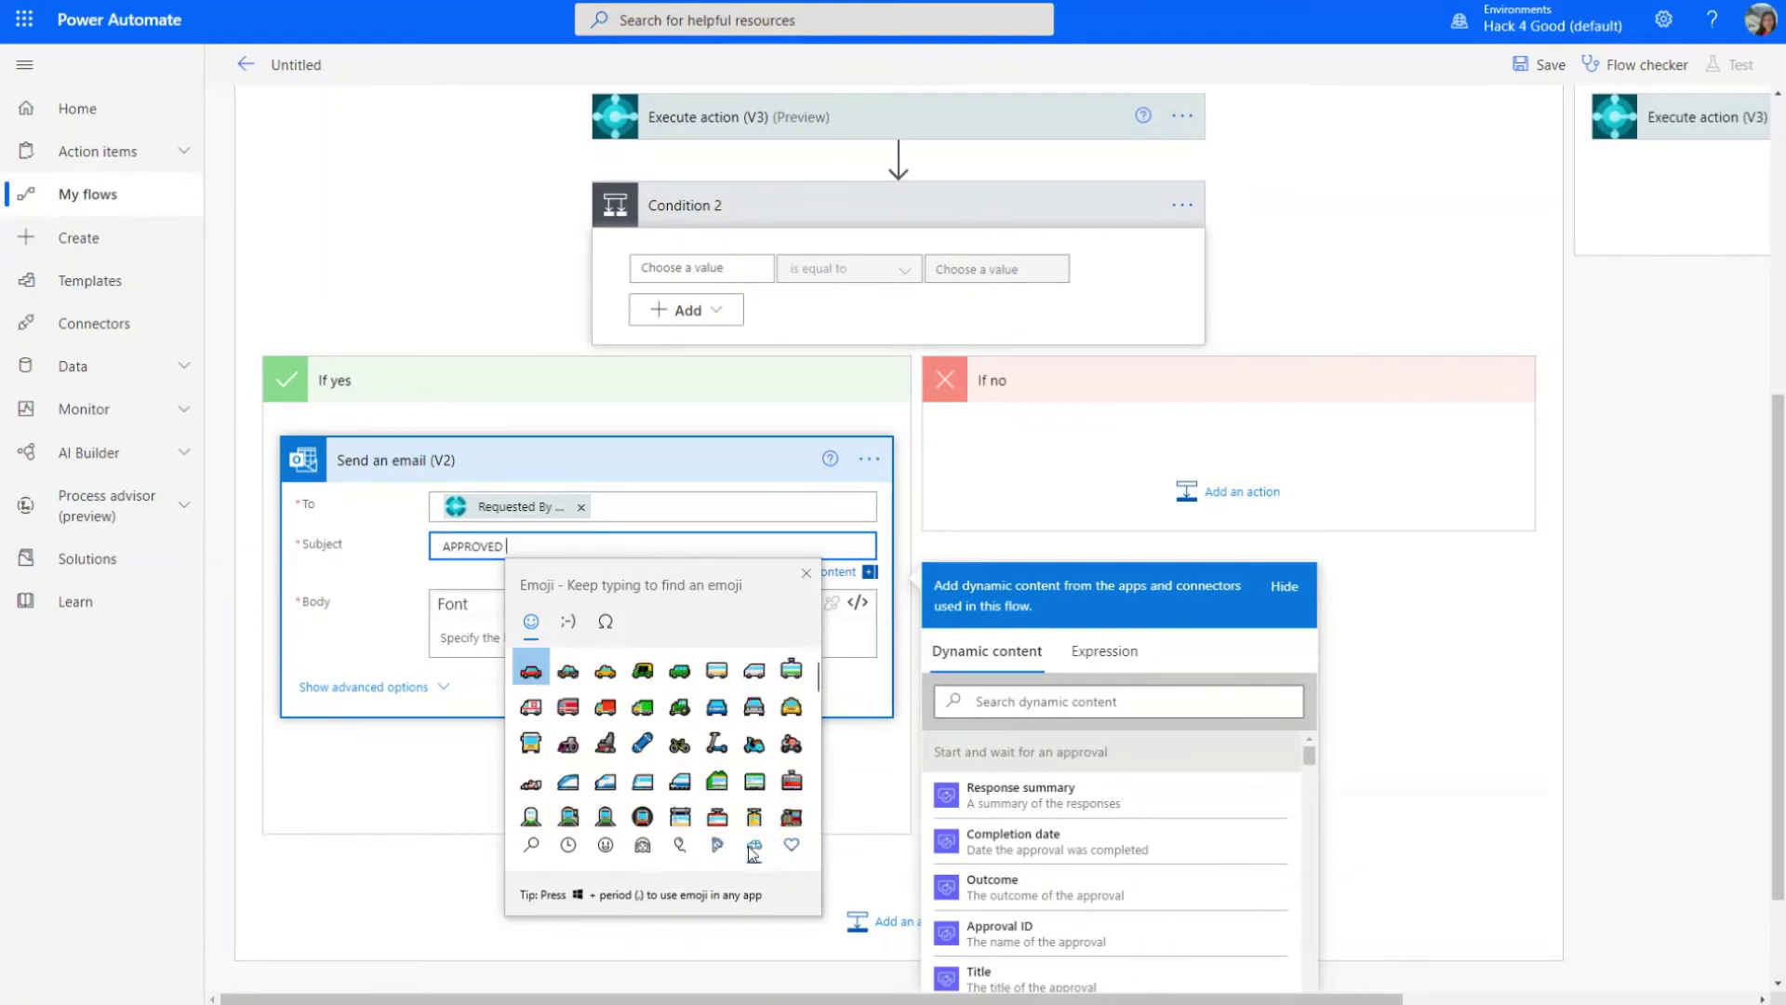
left_click(716, 844)
left_click(679, 847)
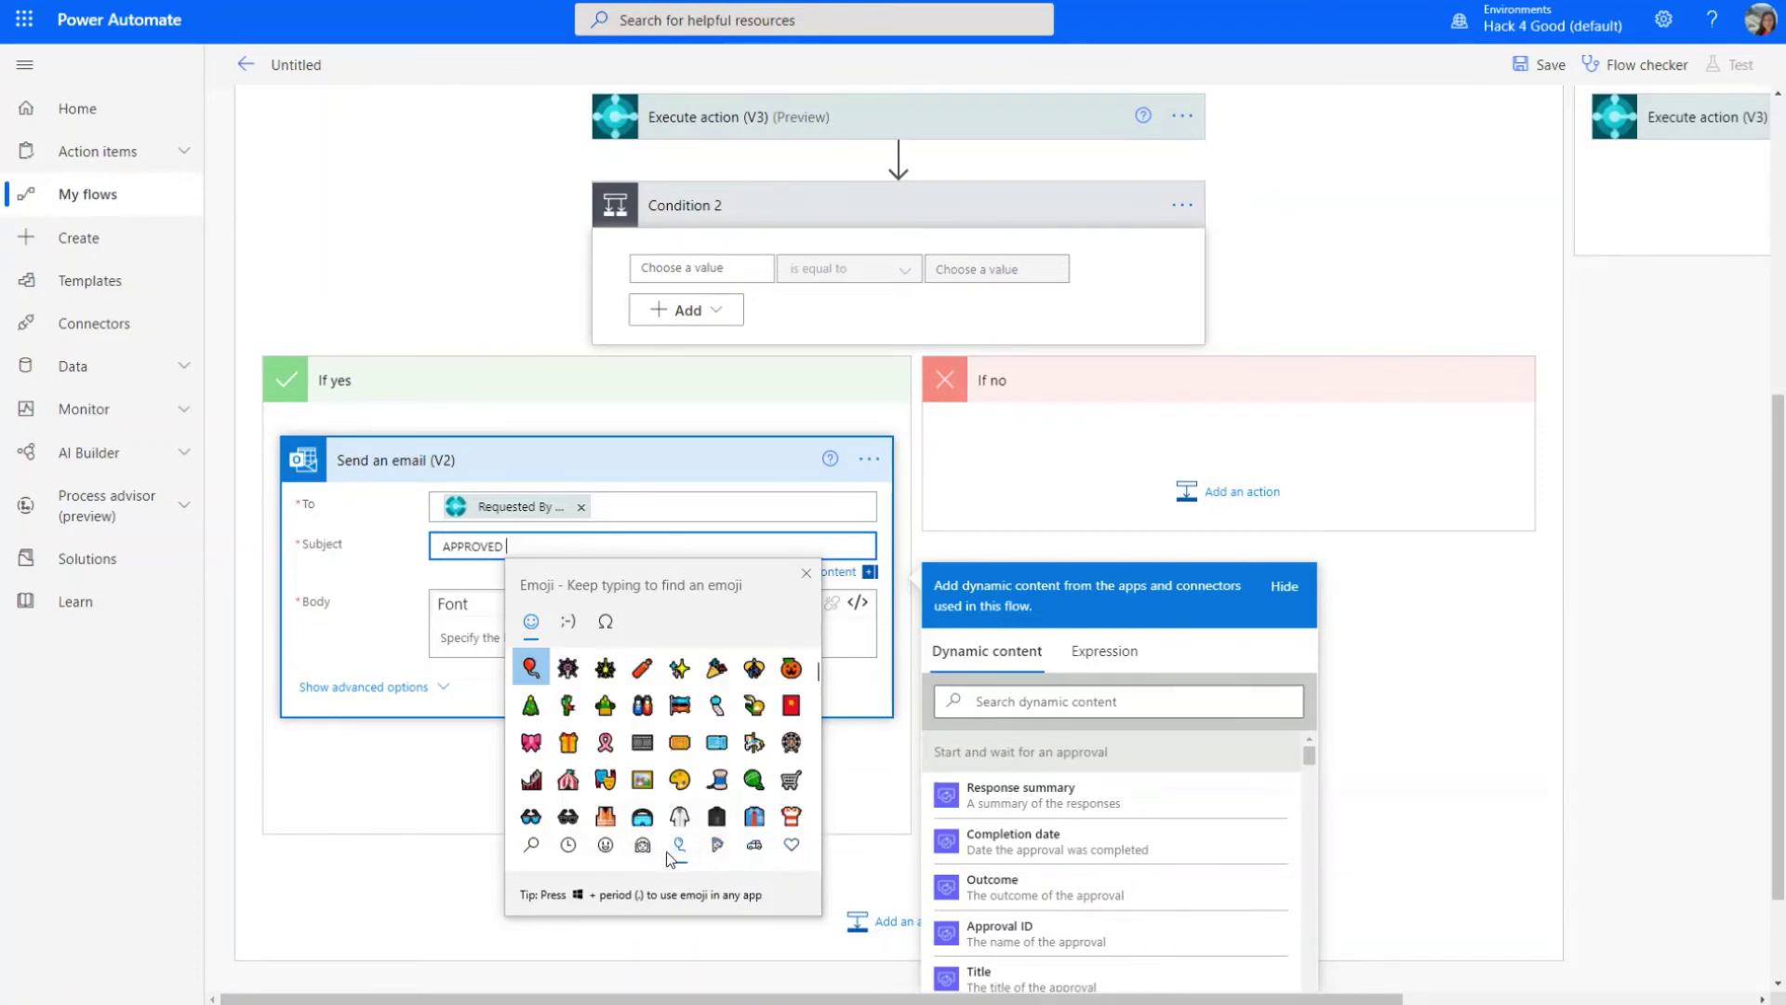
scroll(619, 756, "down", 6)
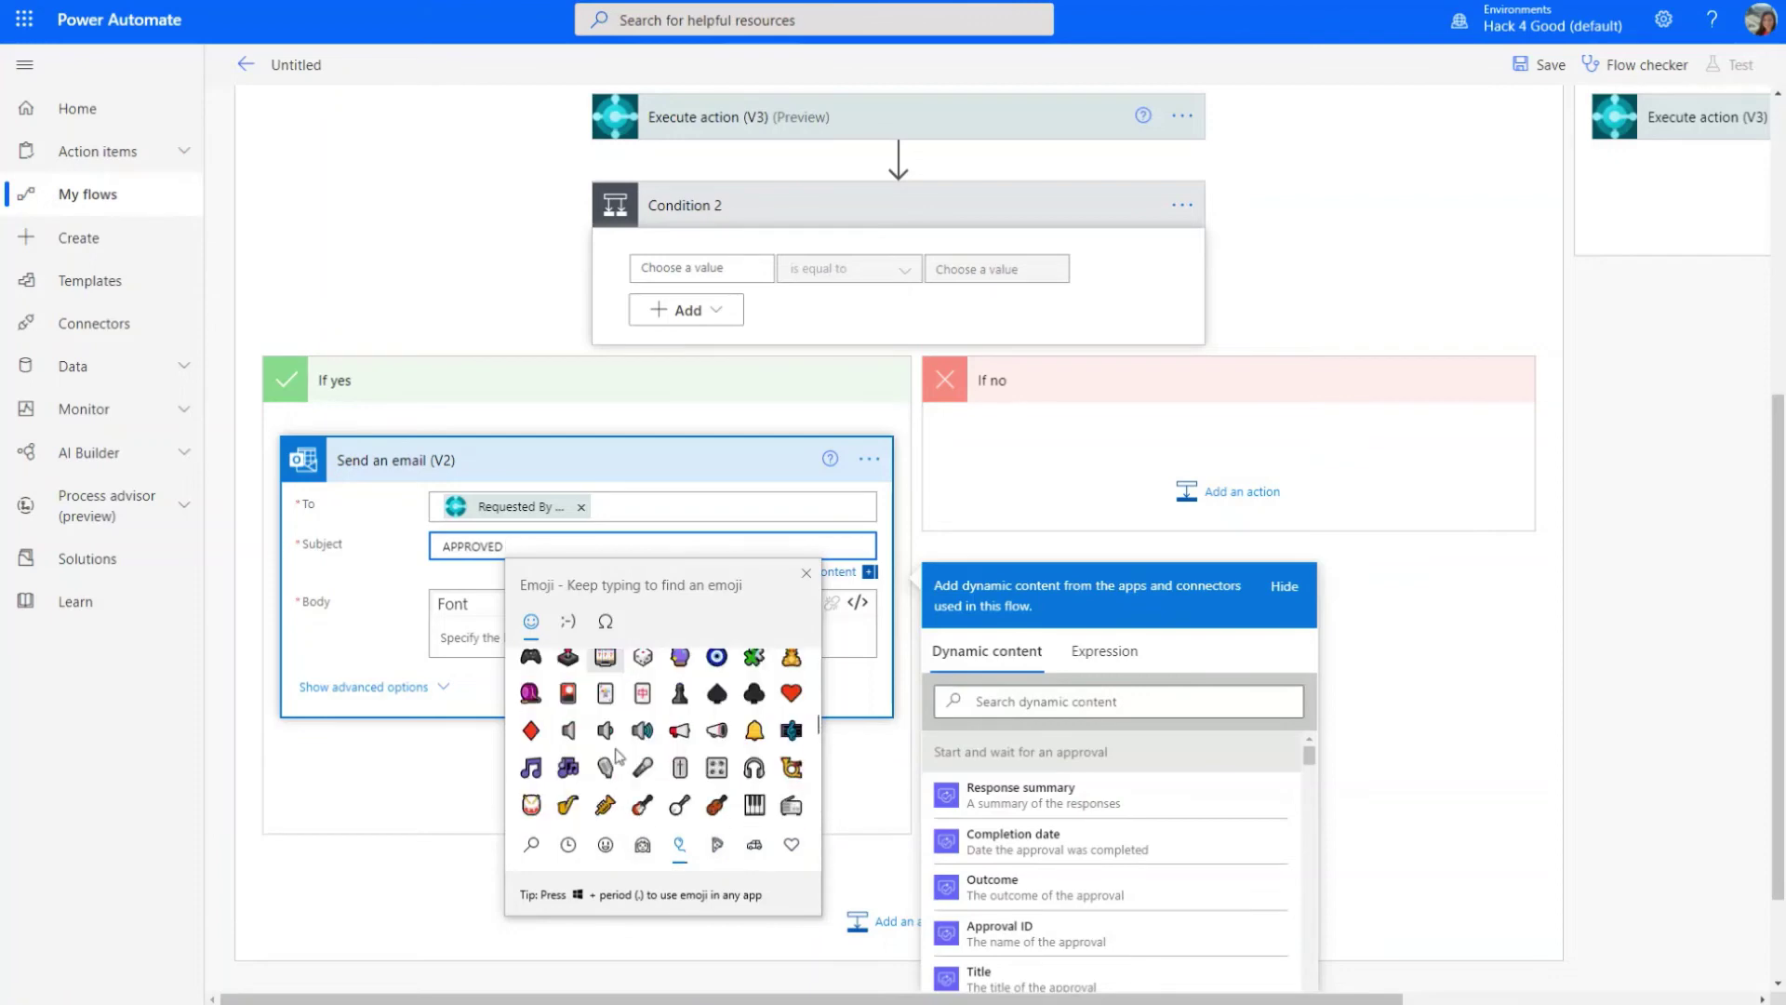
scroll(619, 755, "down", 6)
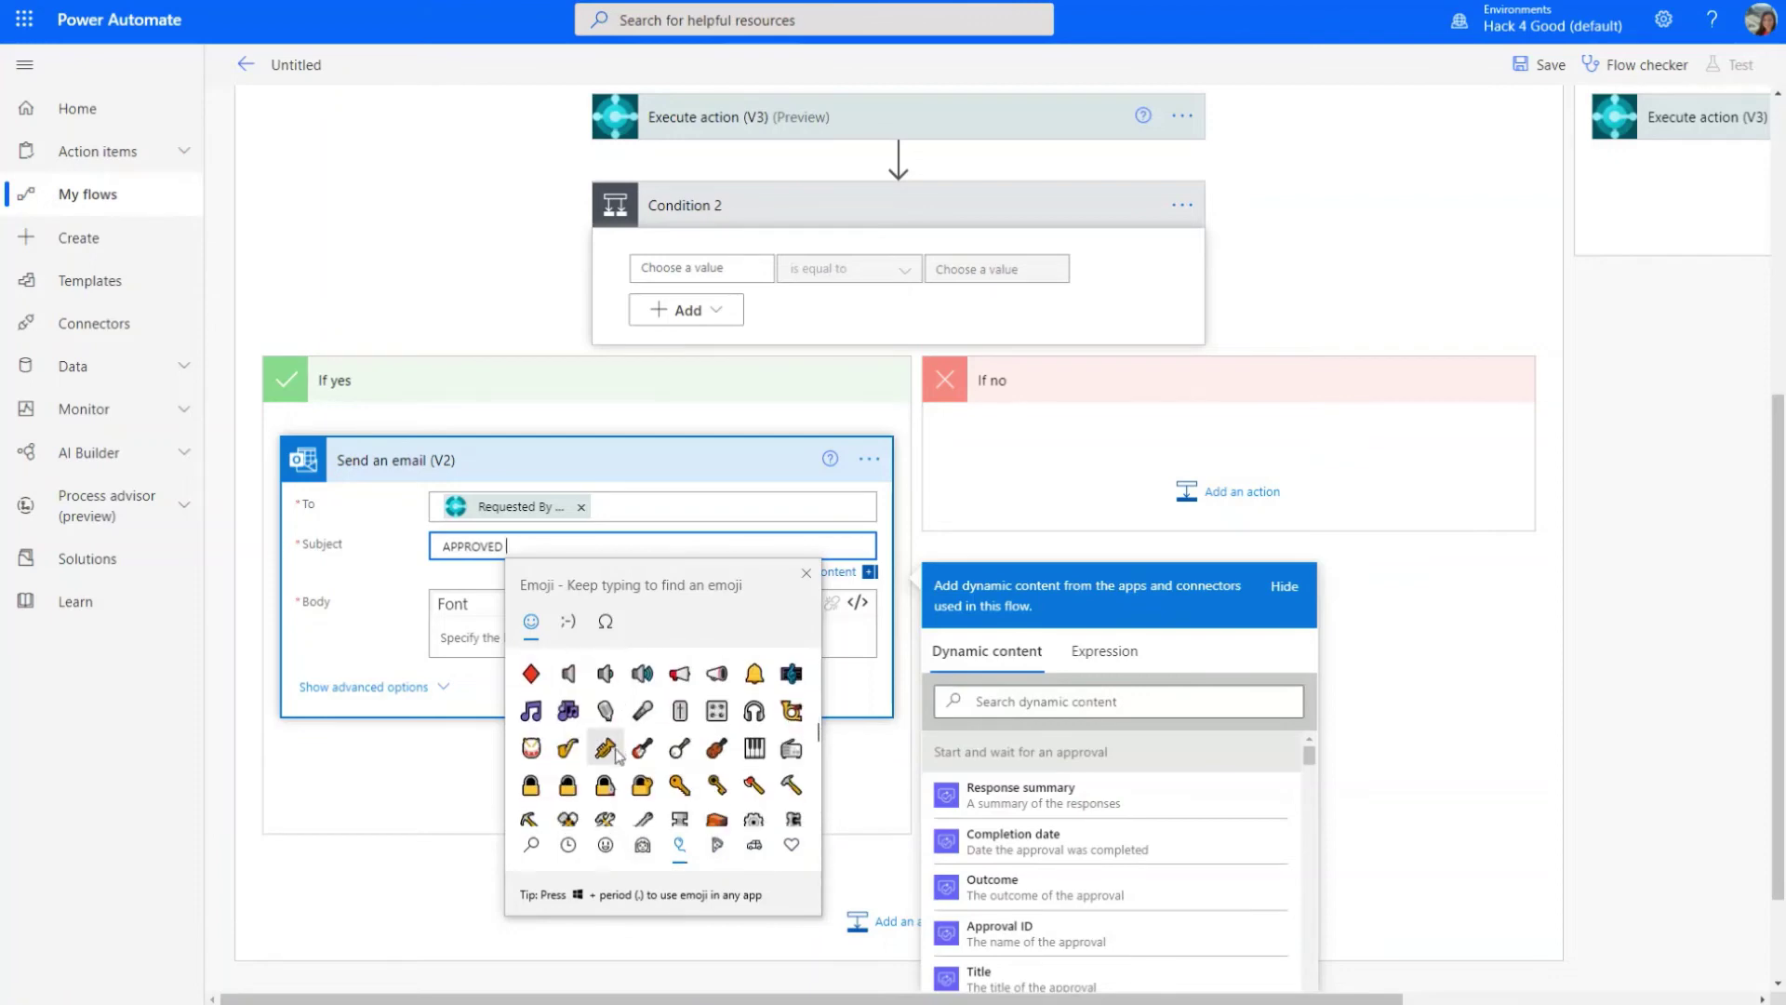
left_click(552, 852)
left_click(531, 844)
left_click(562, 849)
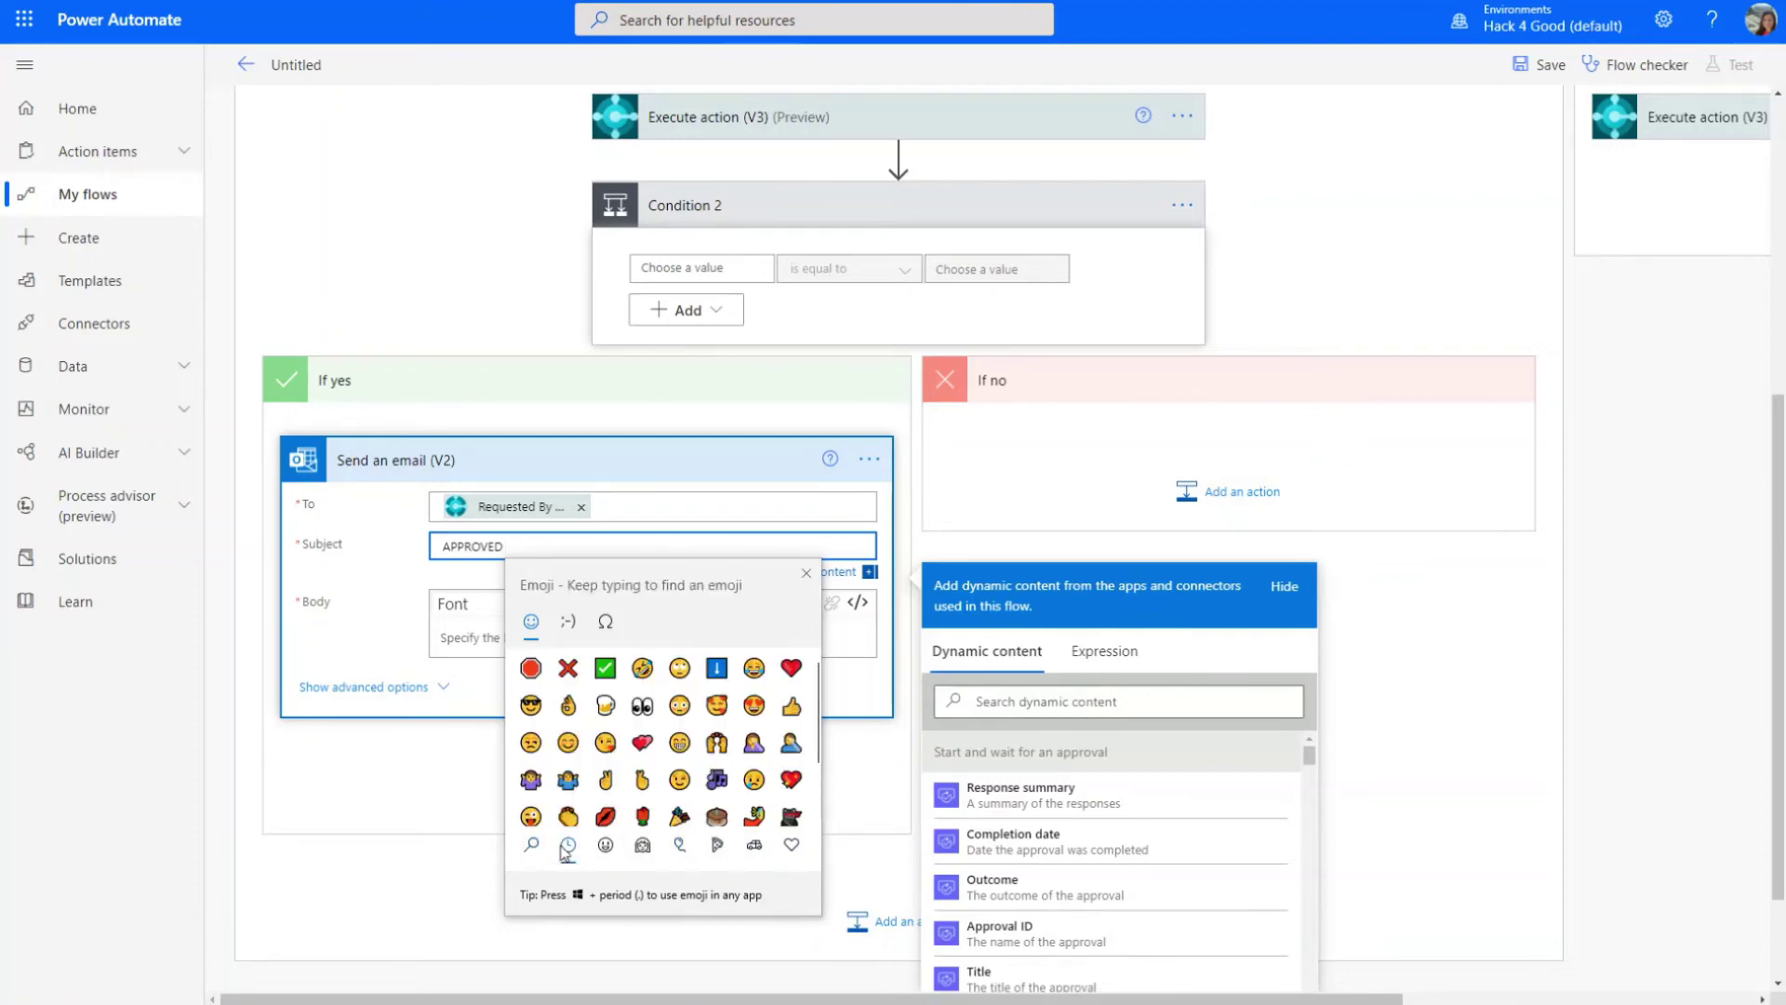
left_click(606, 669)
- Write the email body "Your invoice was approved" followed by the green check mark emoji ✅
left_click(474, 637)
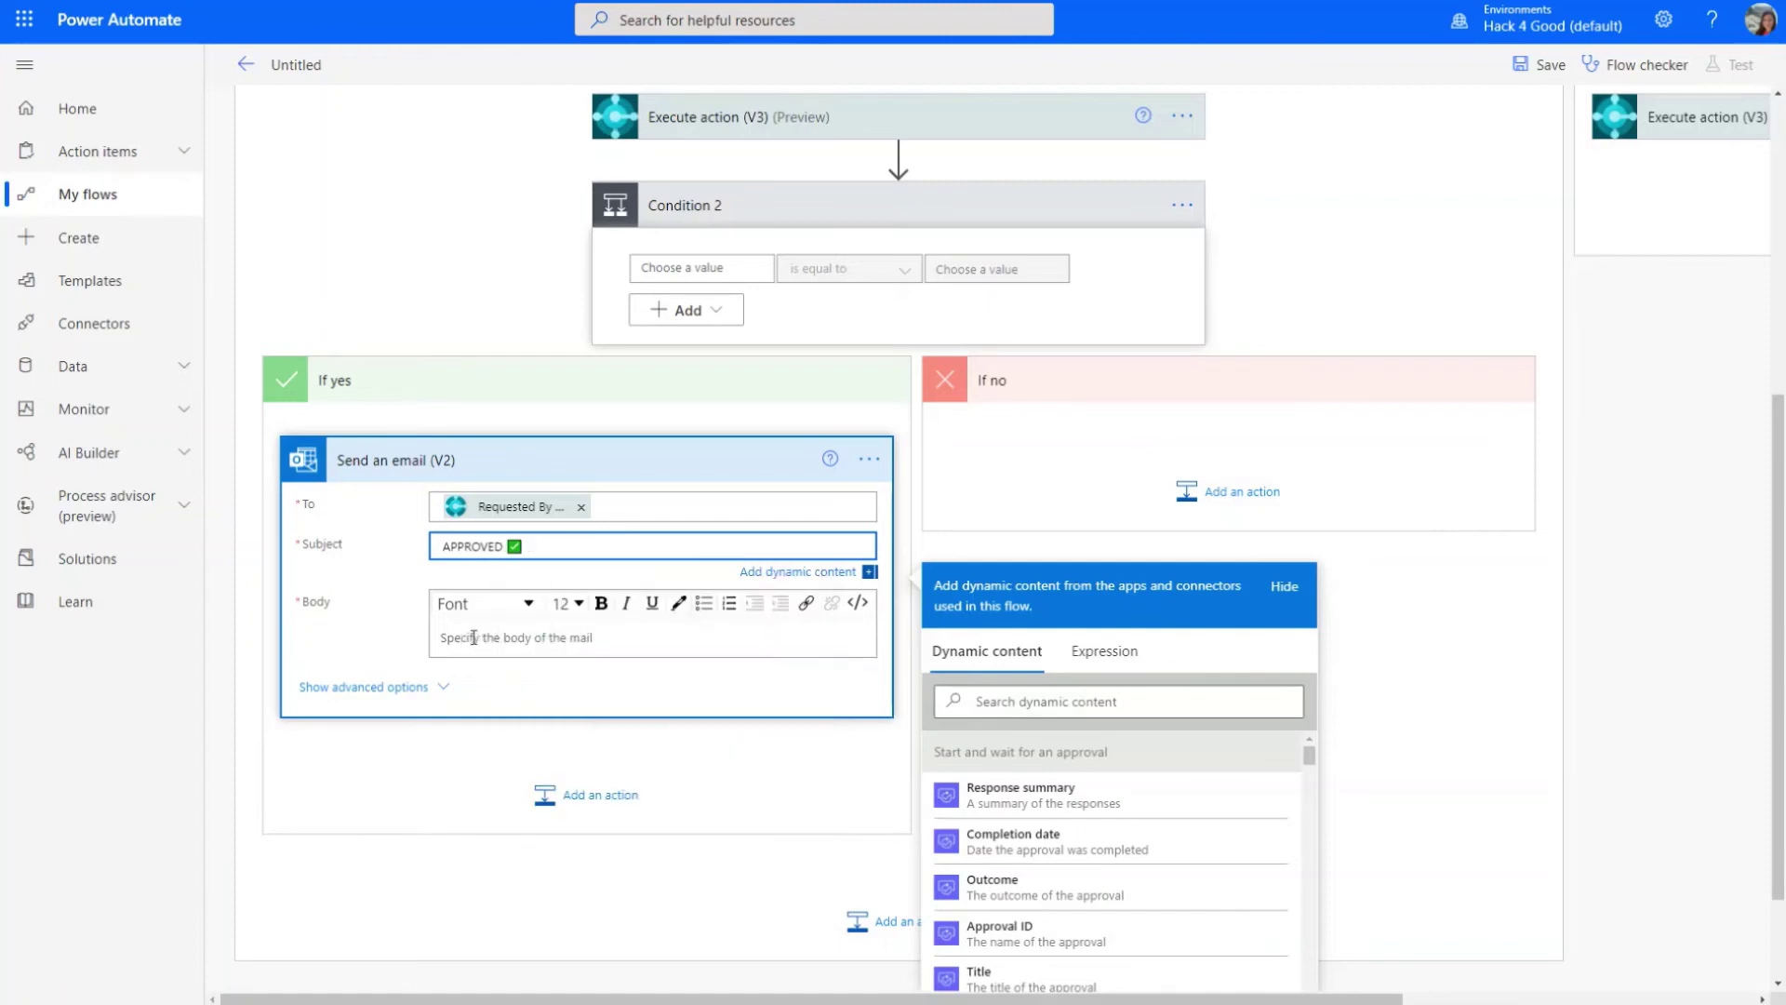
type("Your invoice")
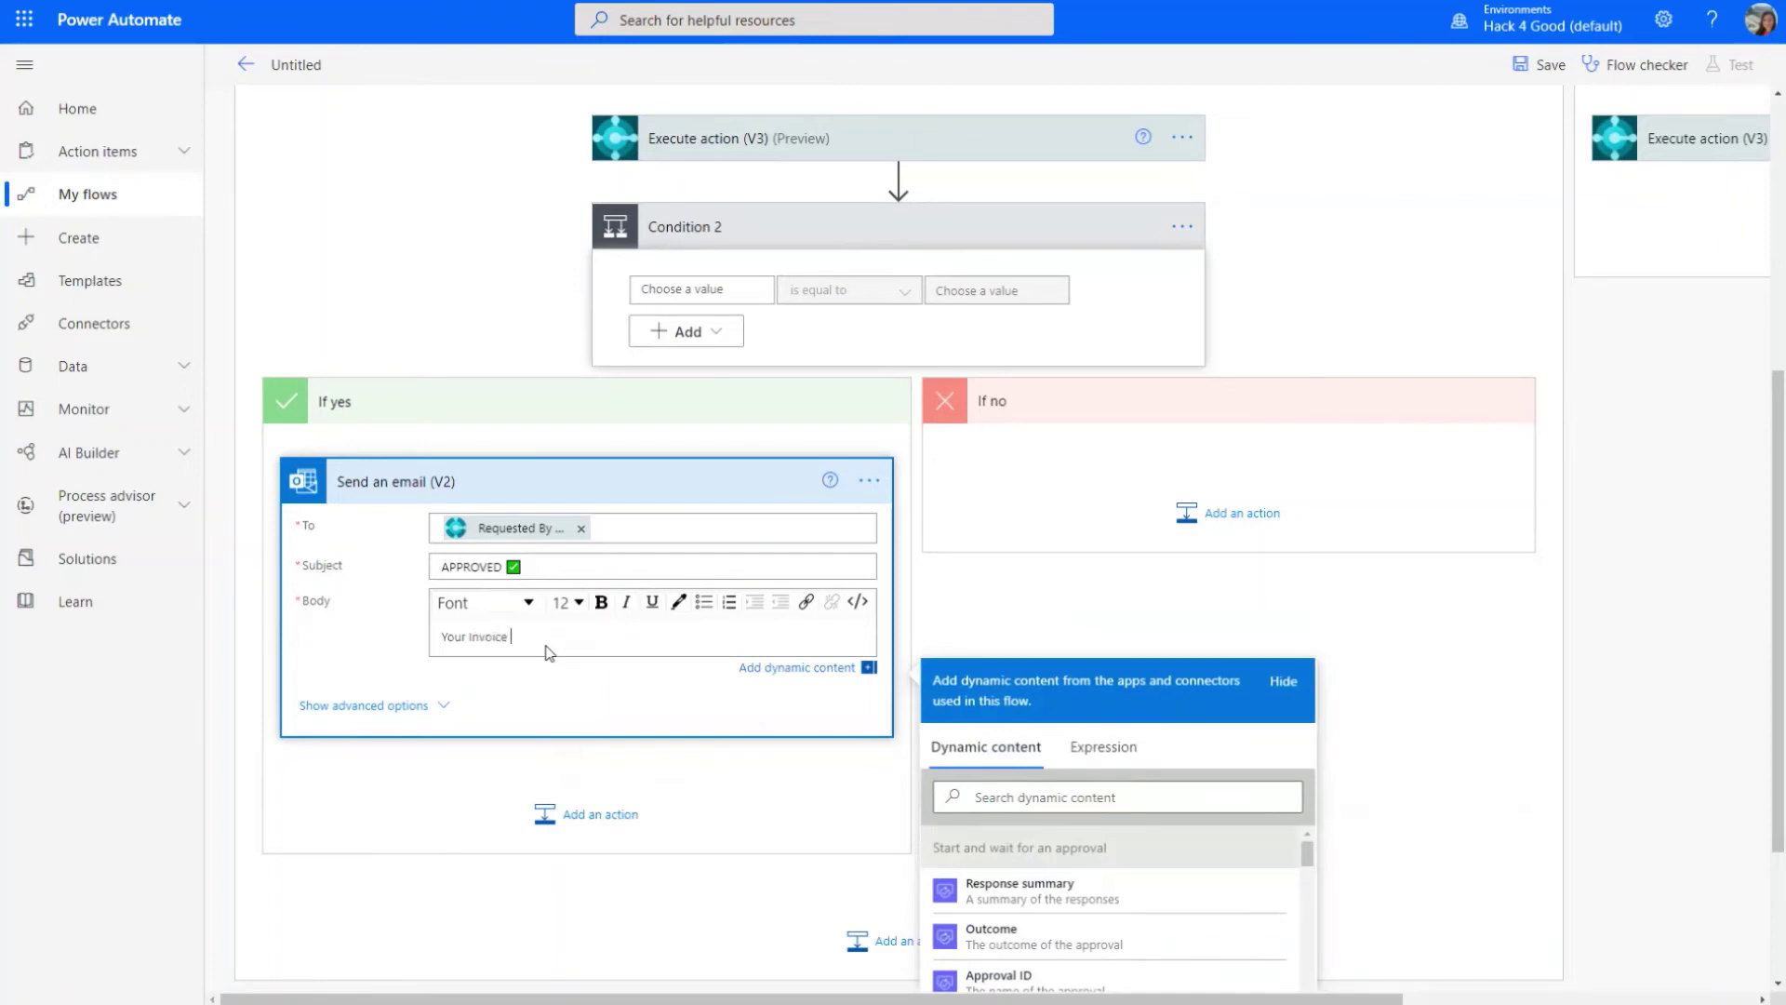
type(" was approved")
key("super+period")
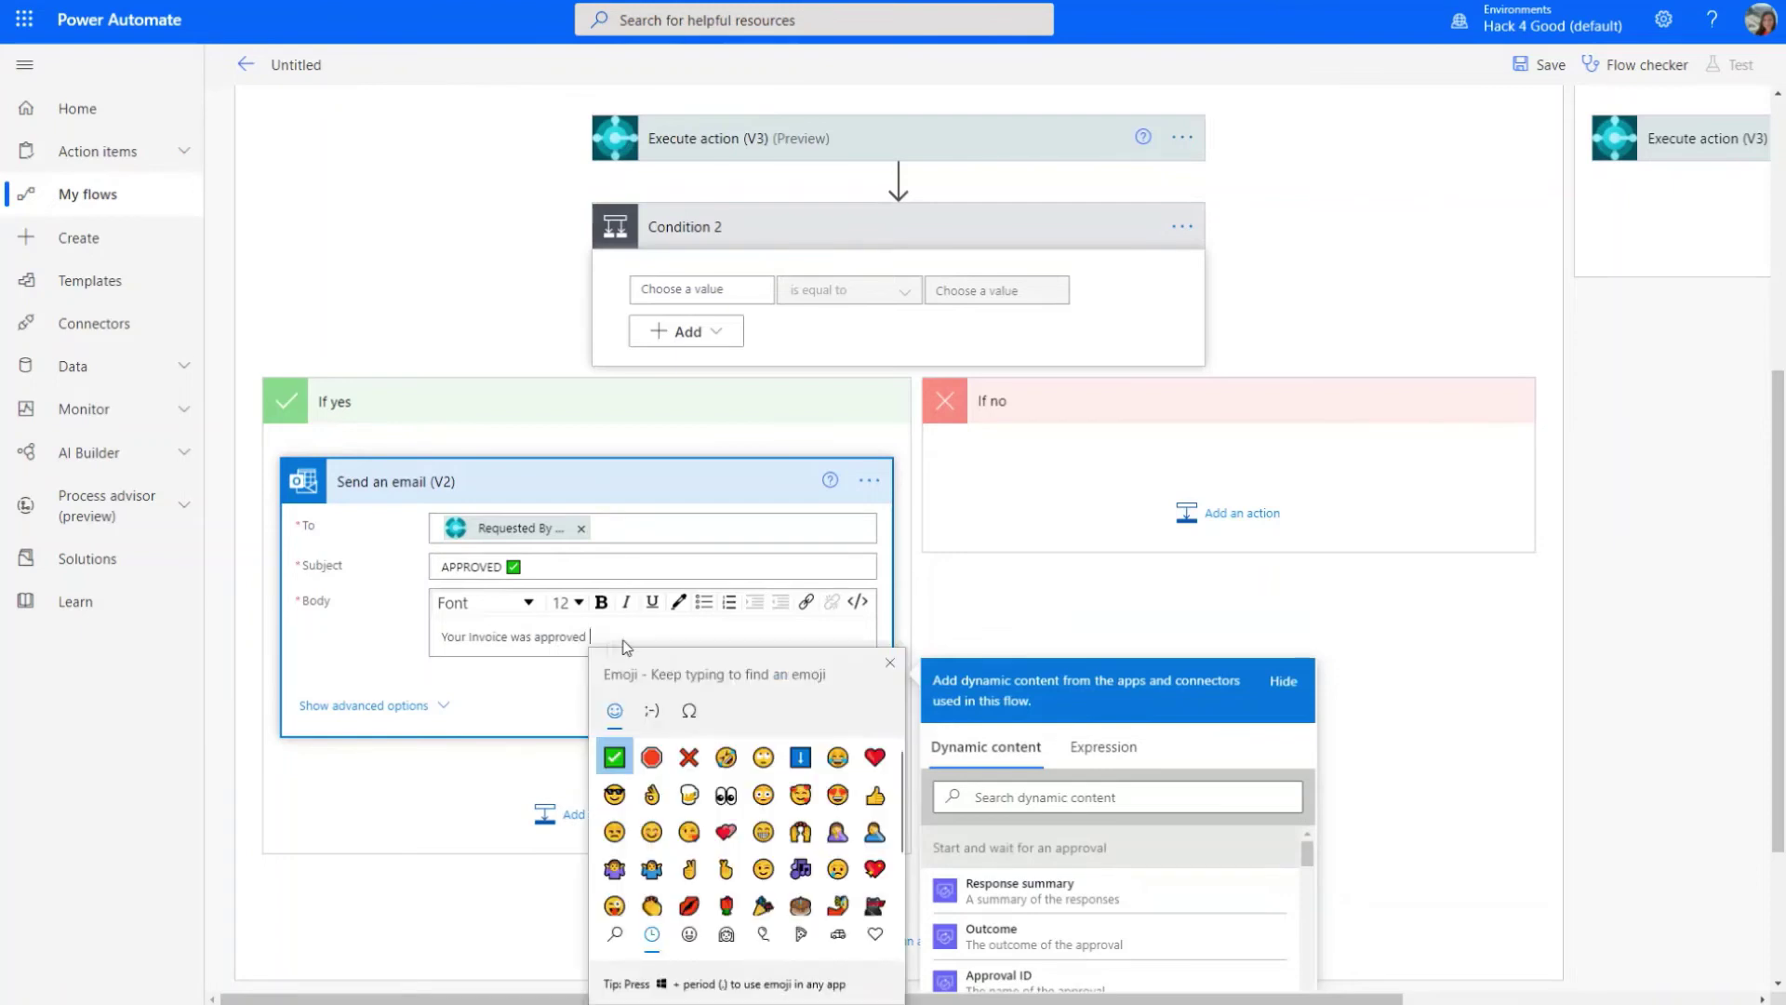
left_click(619, 754)
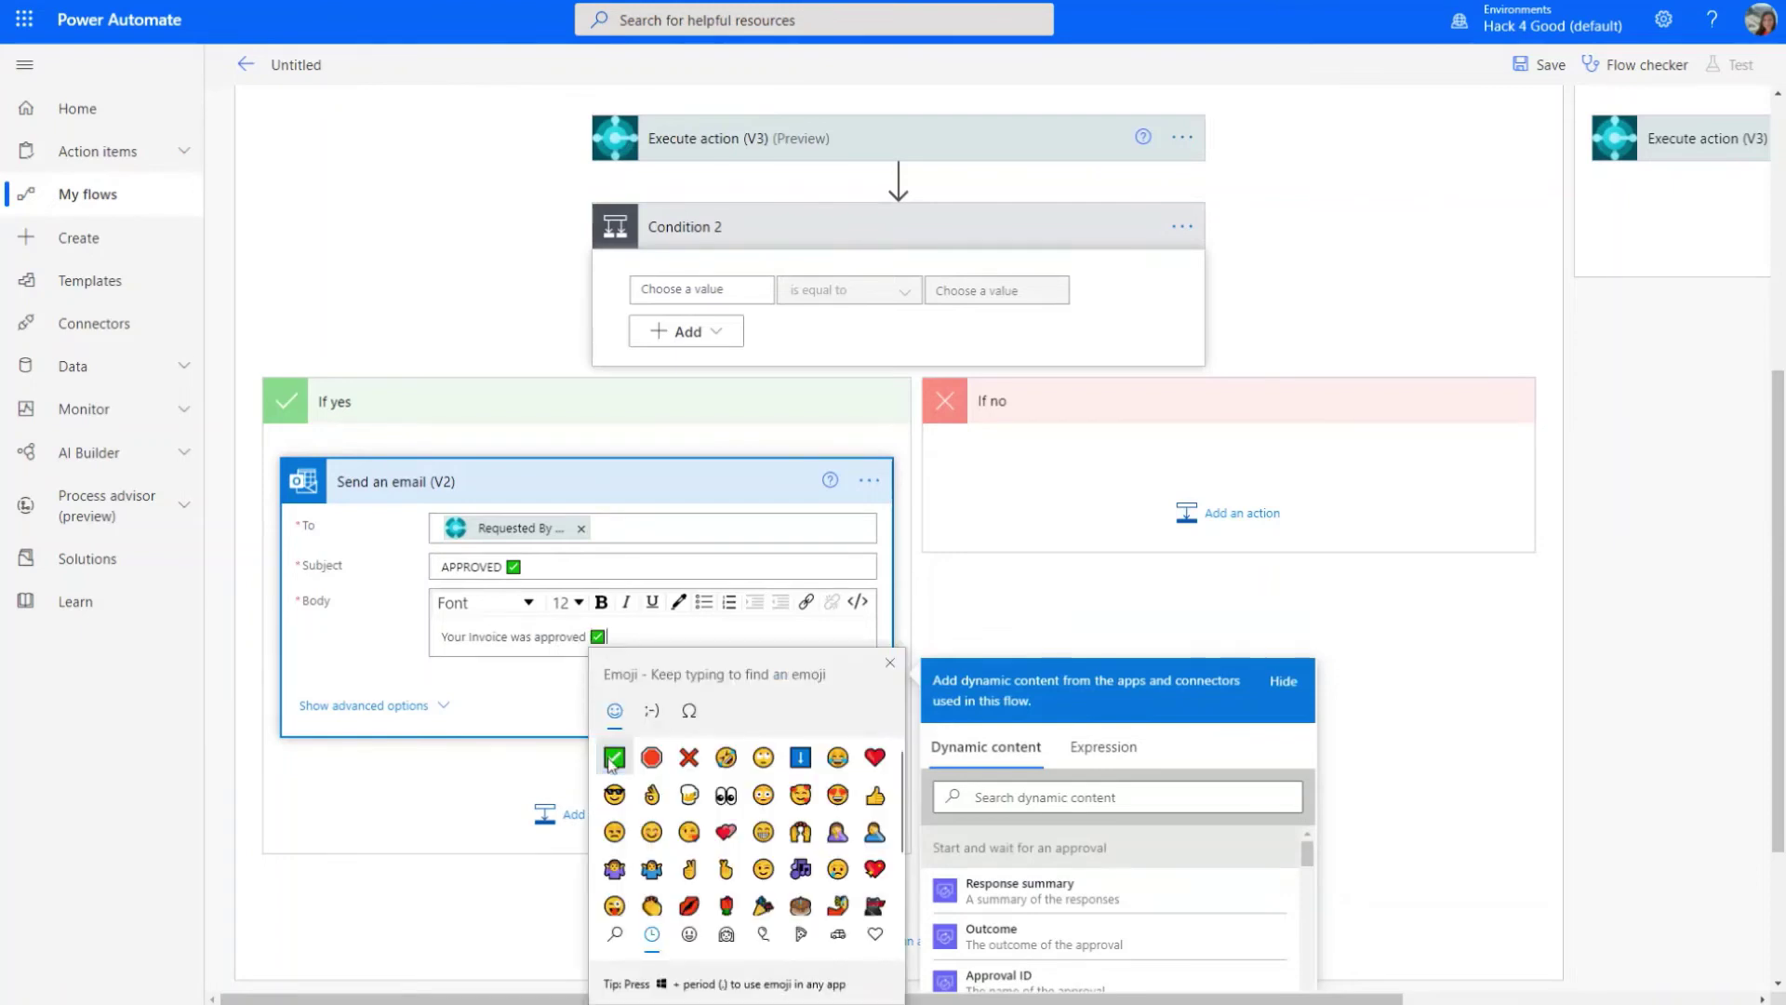
left_click(347, 666)
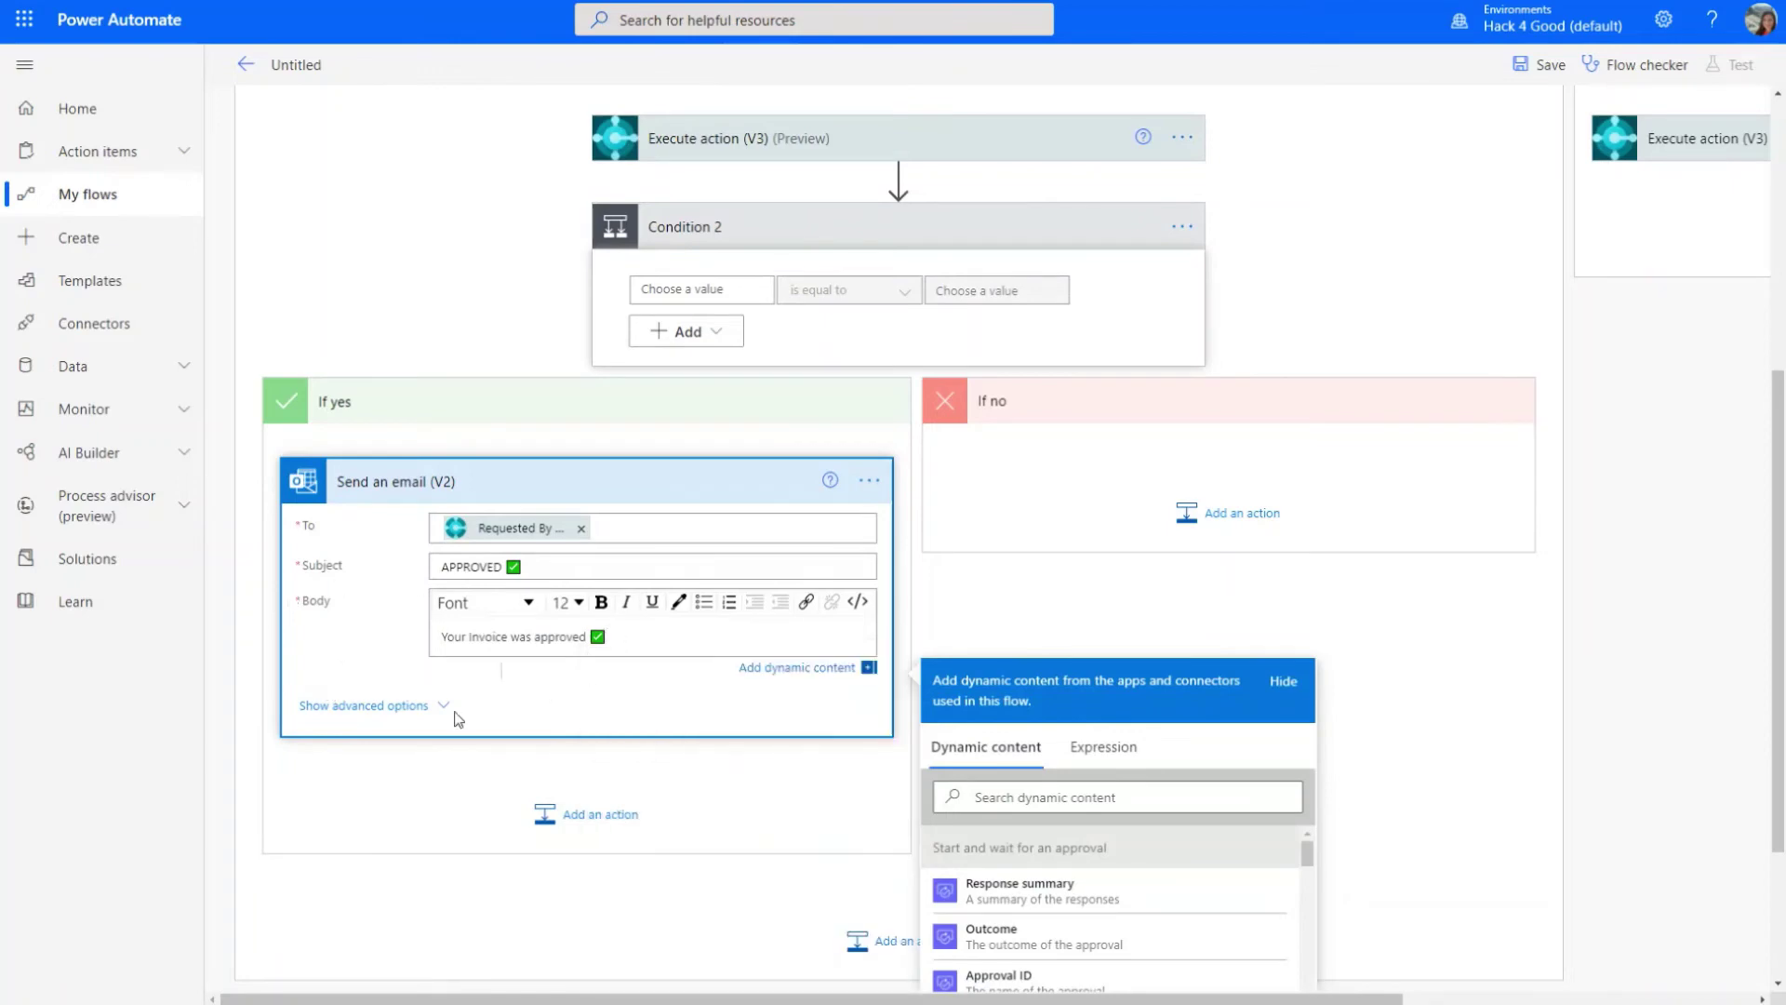
scroll(1147, 907, "down", 10)
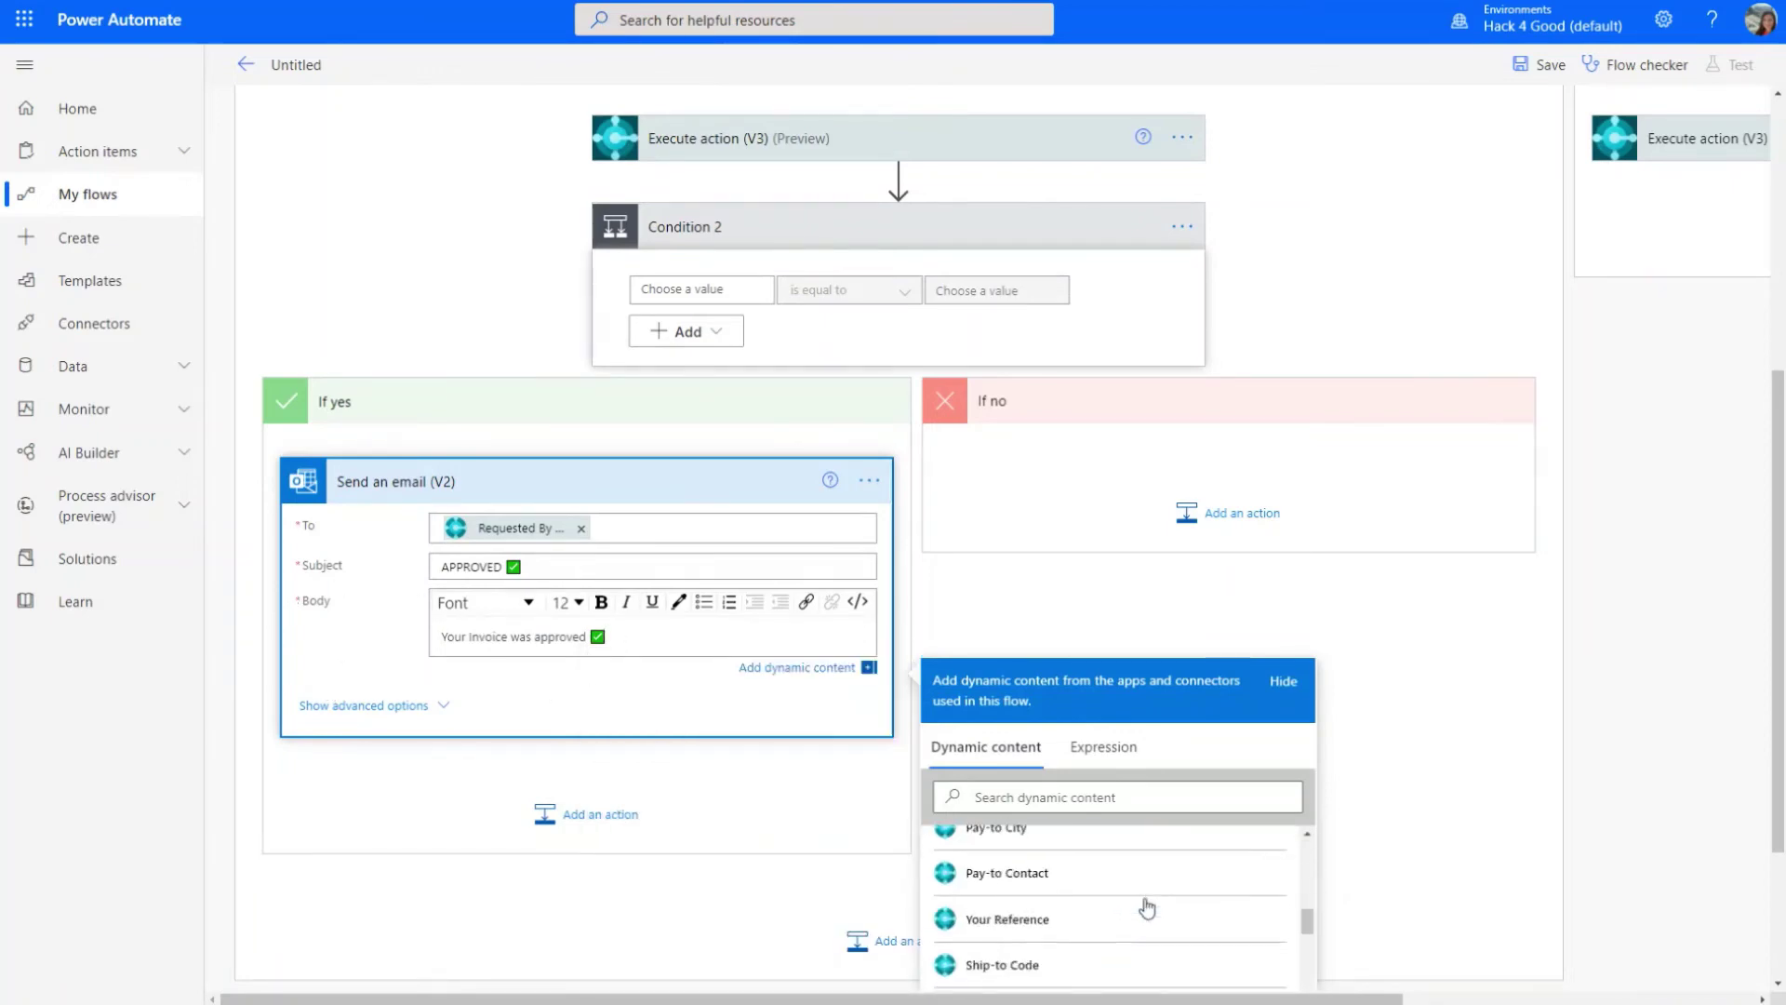
left_click(370, 654)
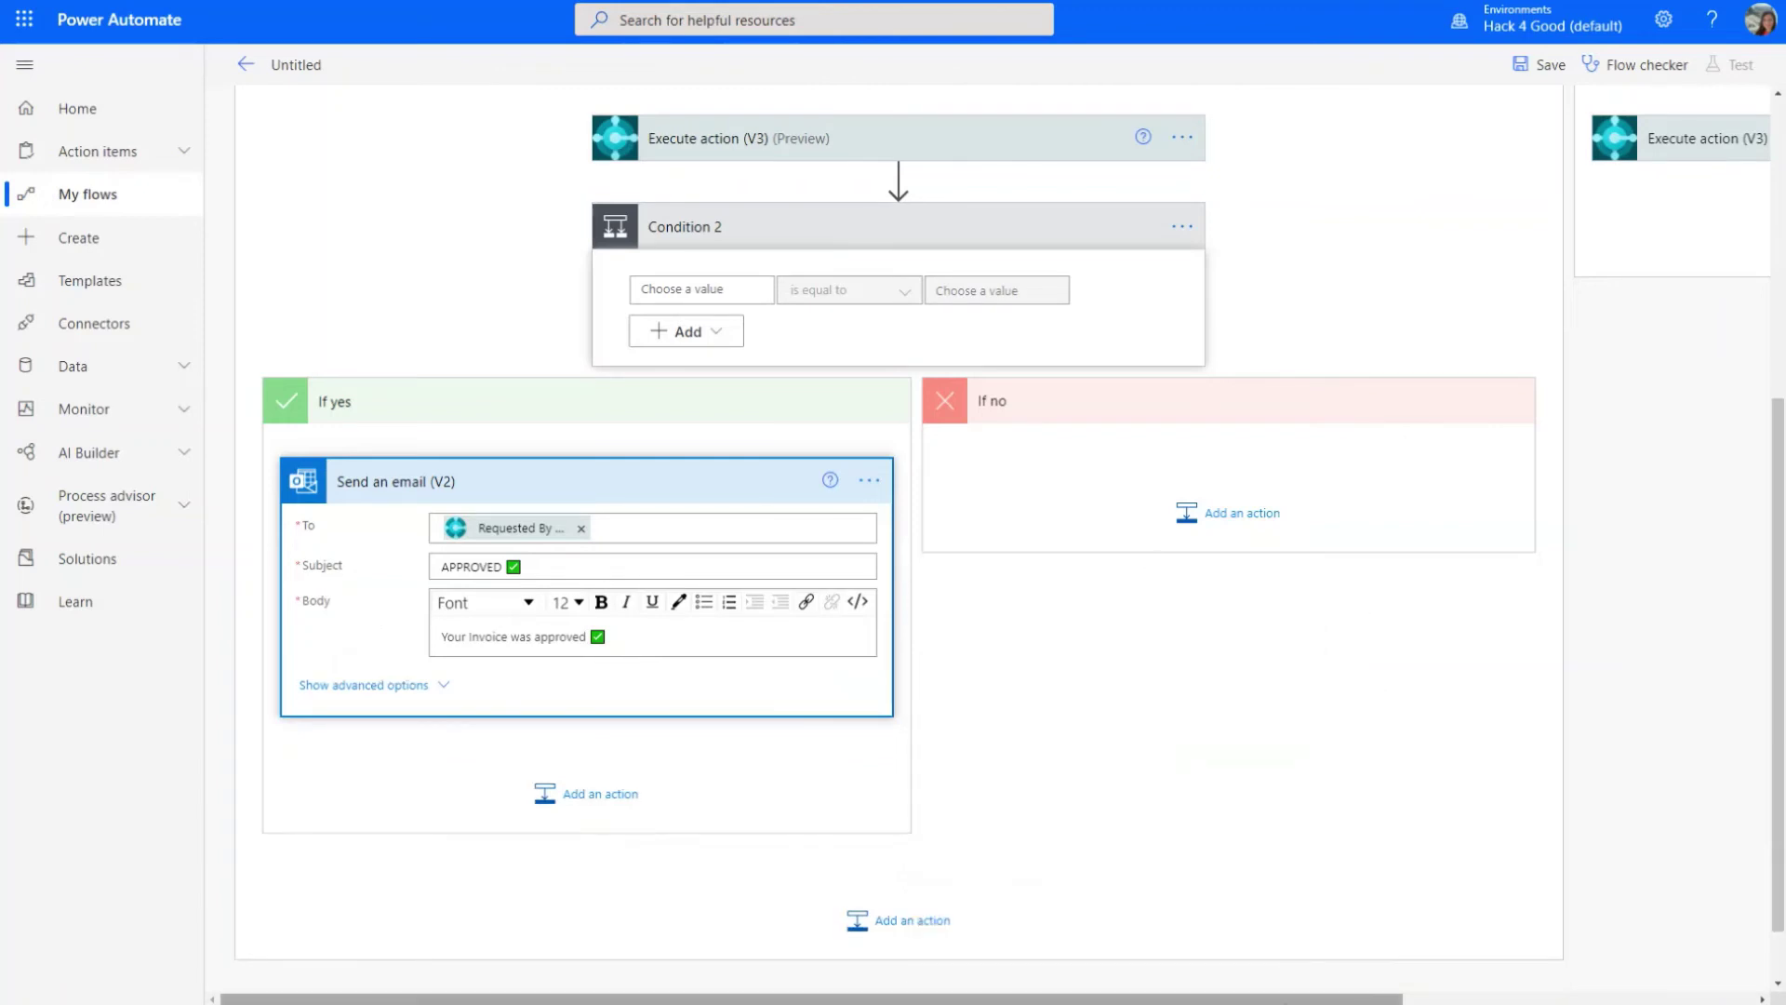
- Add a nested Condition control below the reject action in the main condition's If no branch
left_click_drag(1271, 1000, 1527, 1000)
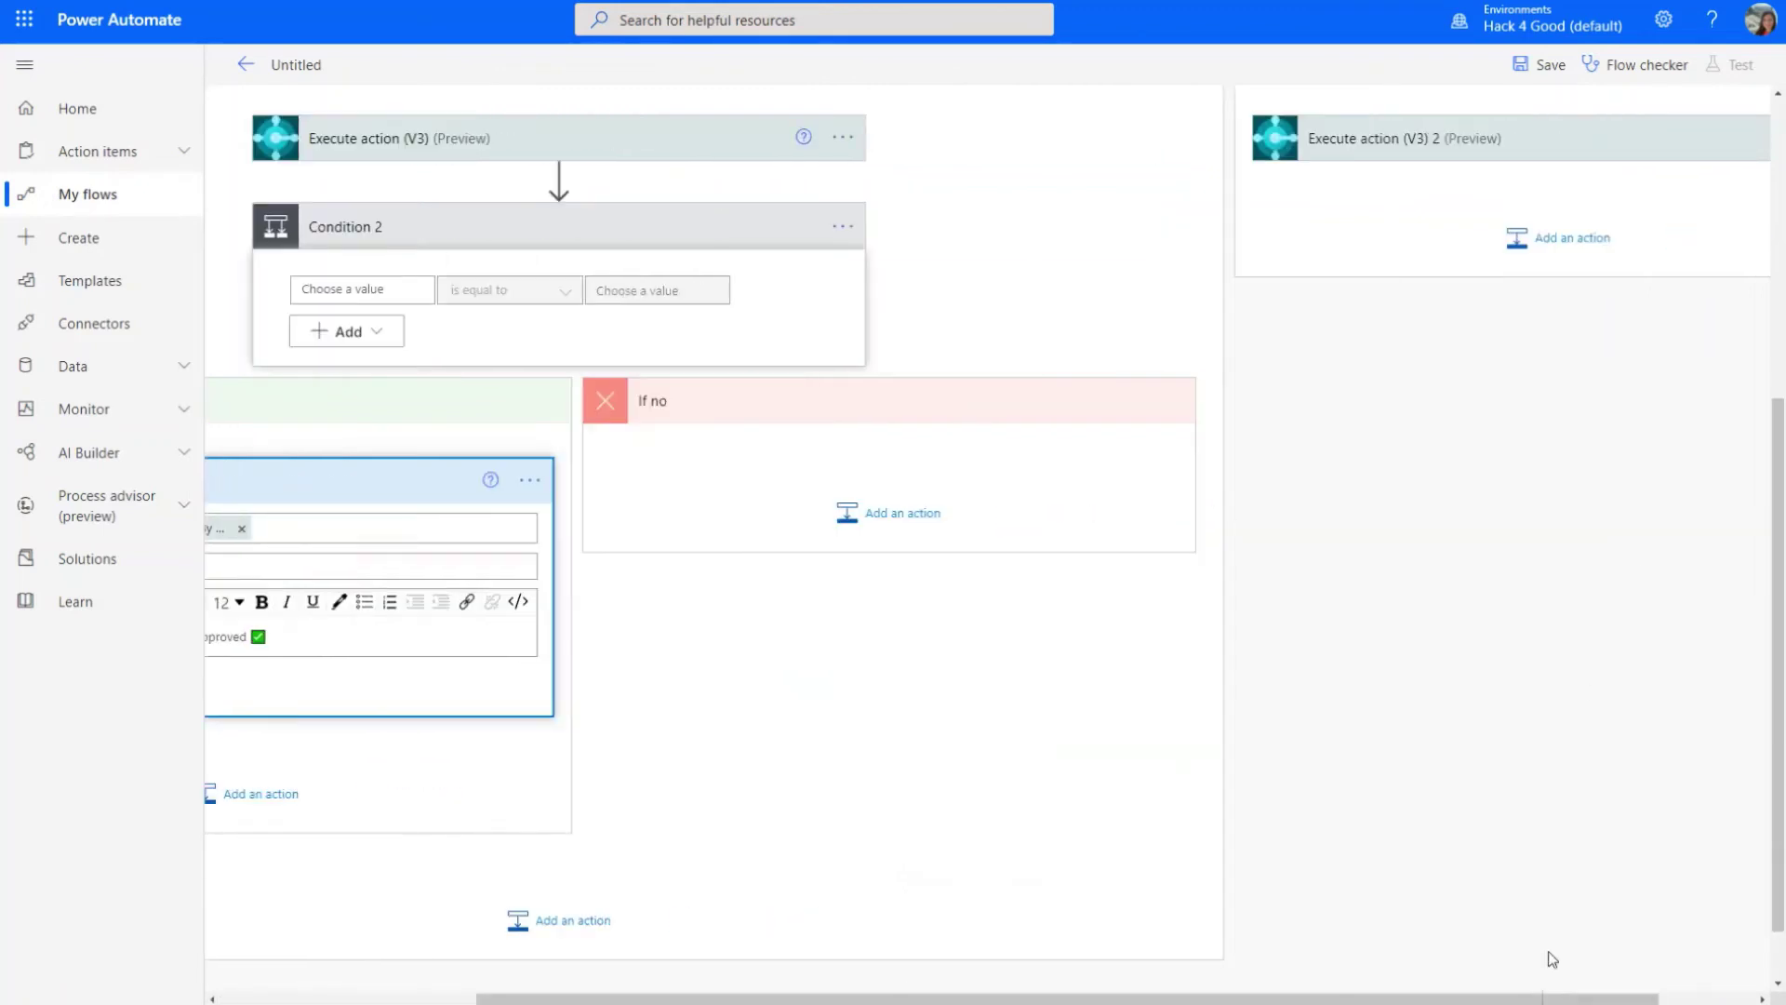
left_click(1572, 239)
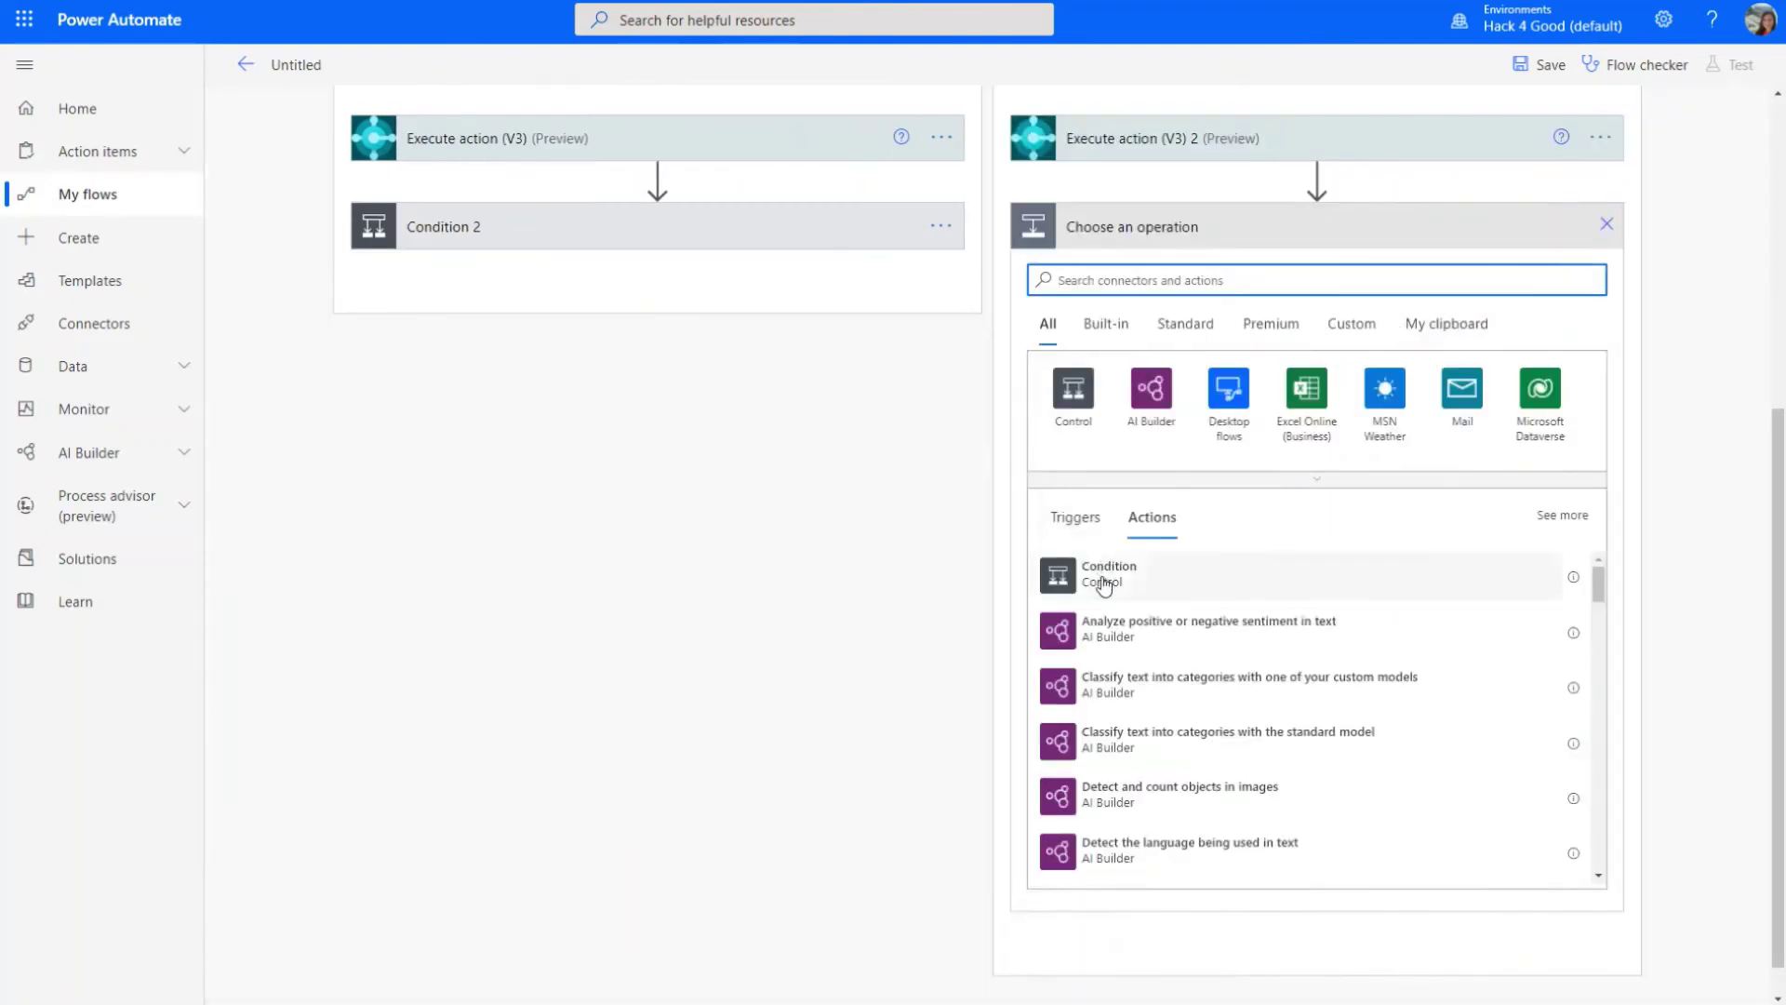
scroll(1174, 576, "up", 5)
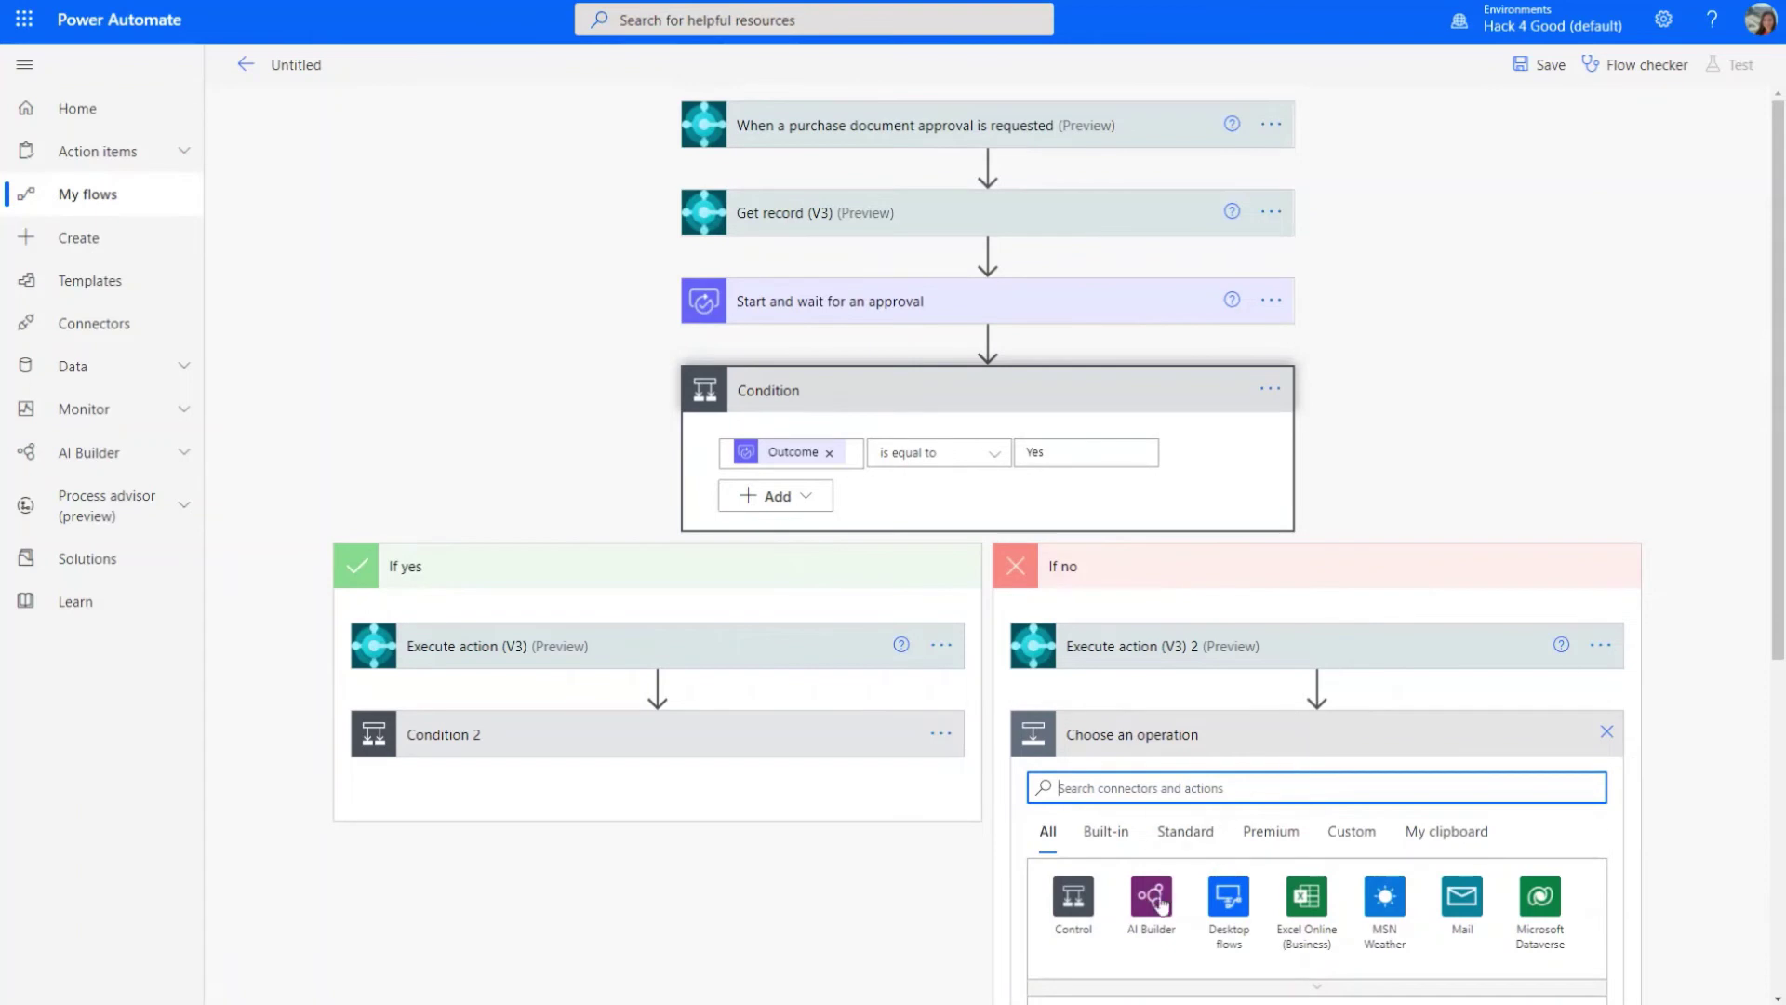
left_click(1077, 907)
left_click(1109, 806)
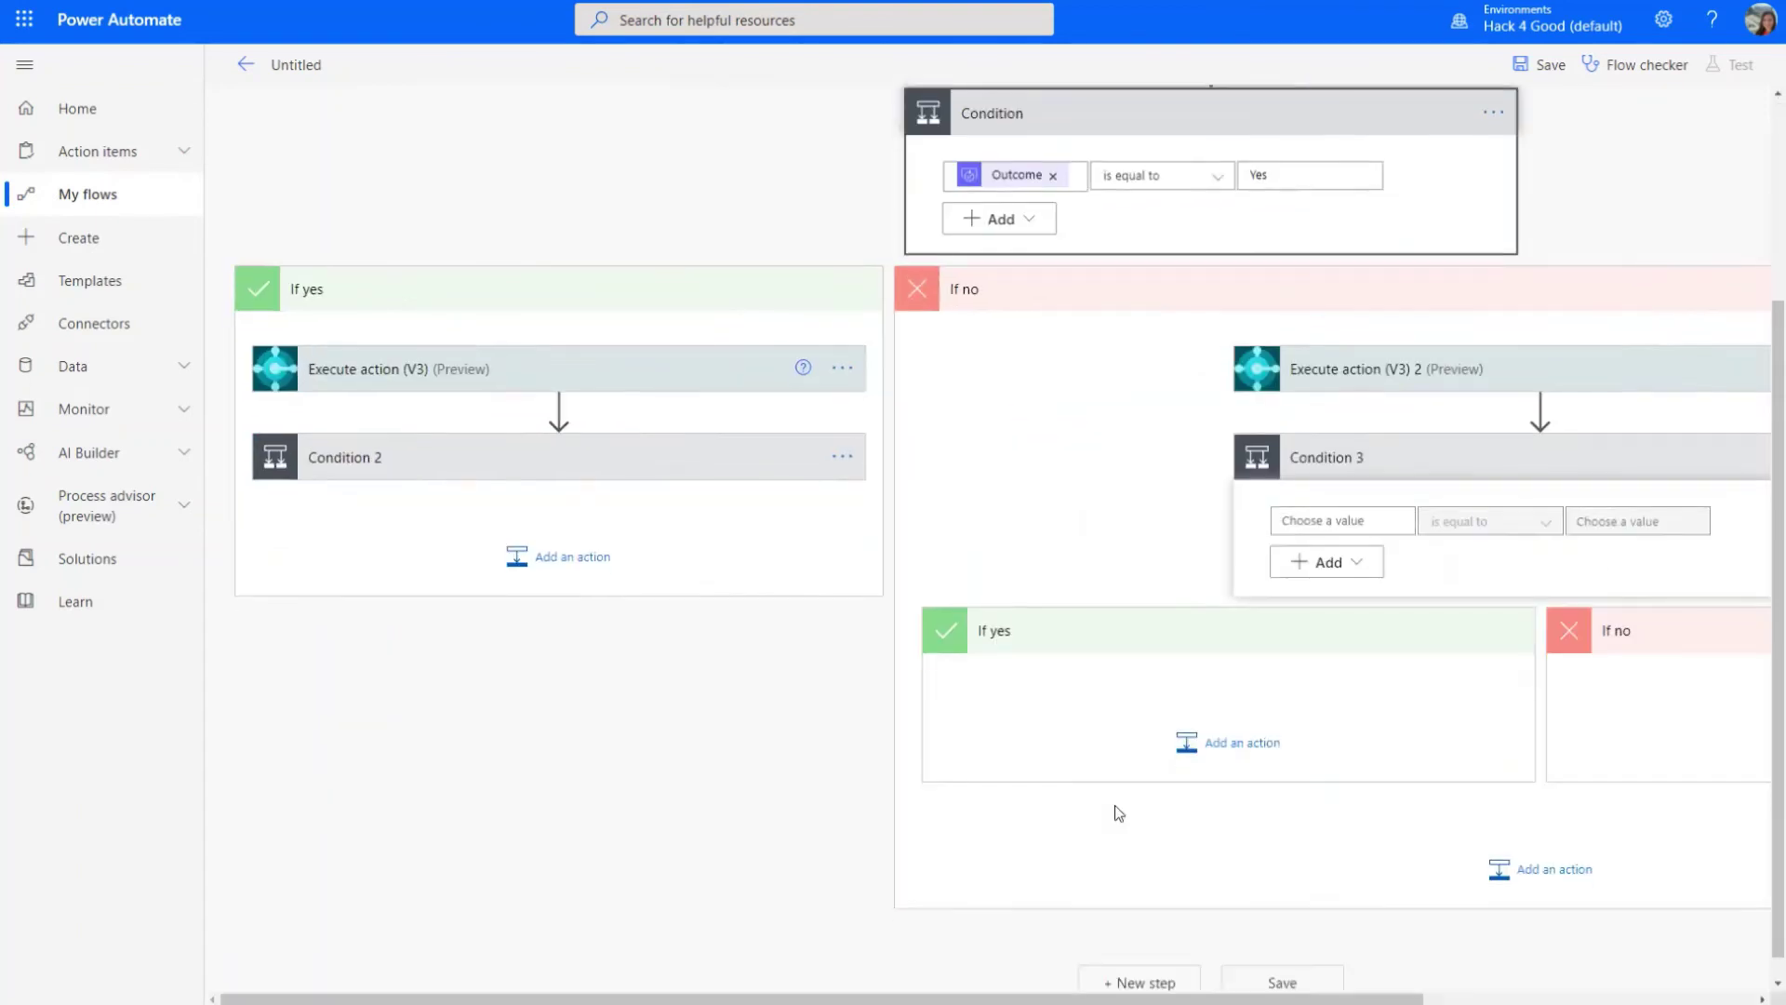
- Add a Send an email (V2) action to the nested condition's If yes branch, searching for "send email"
left_click(1247, 763)
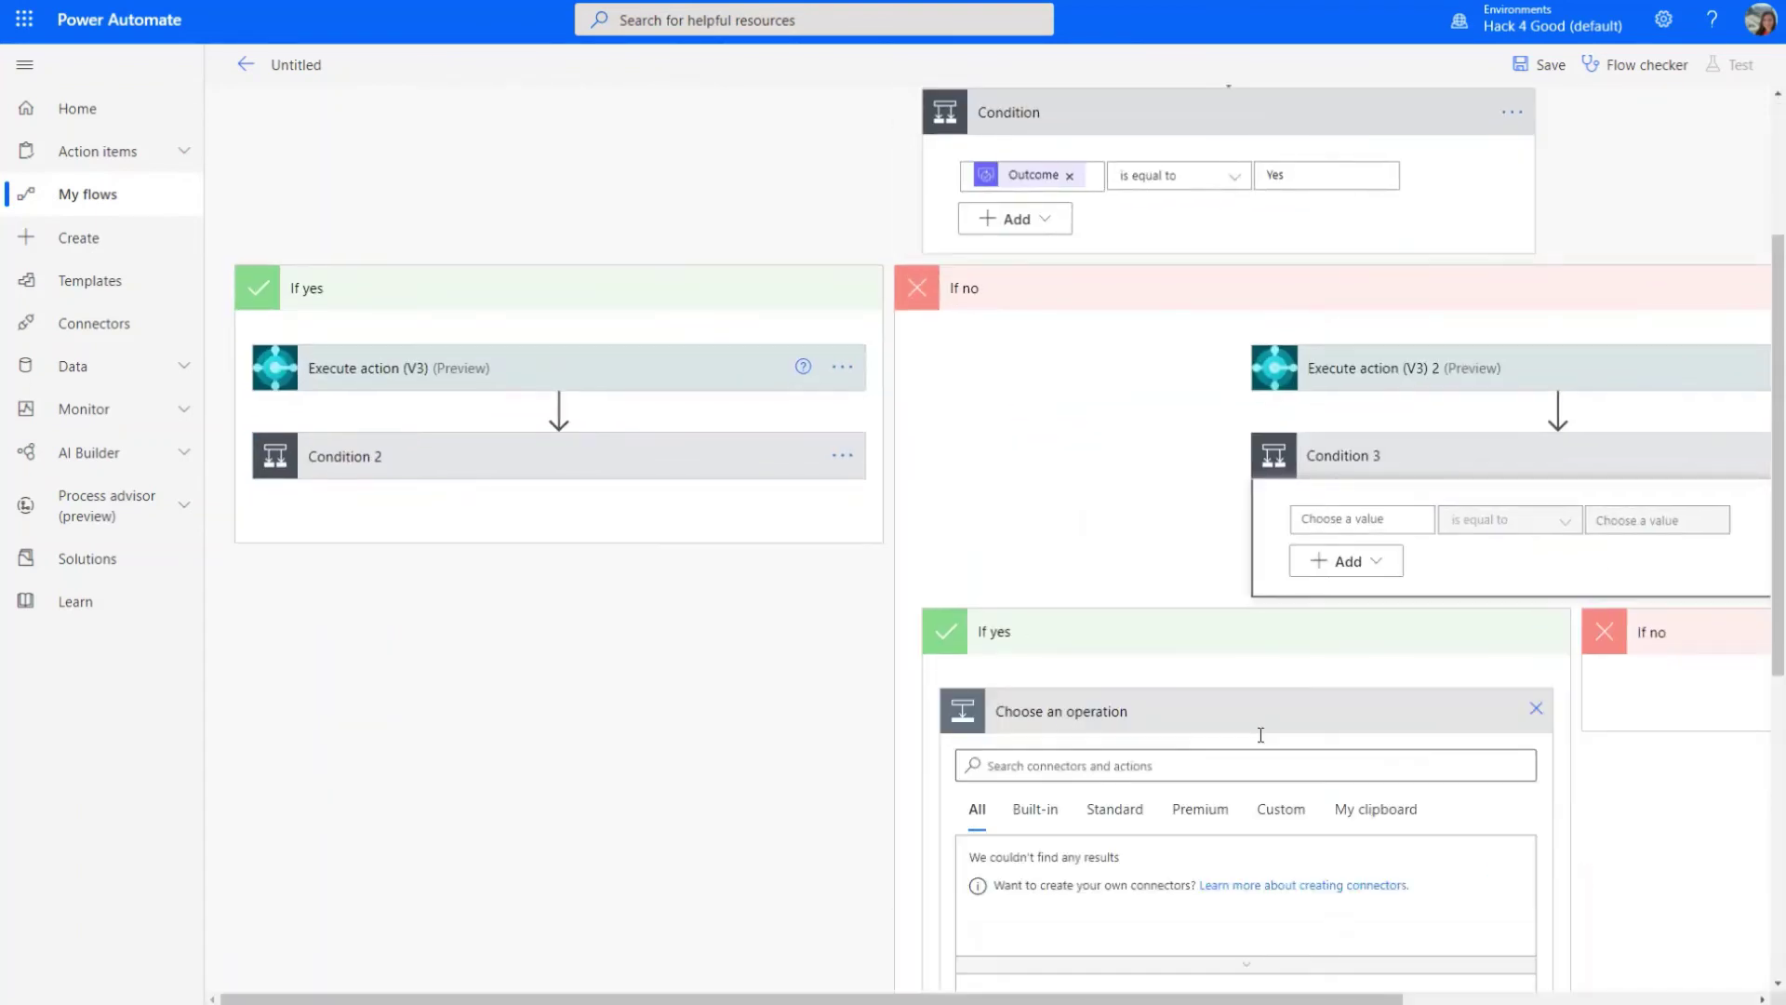
type("sen")
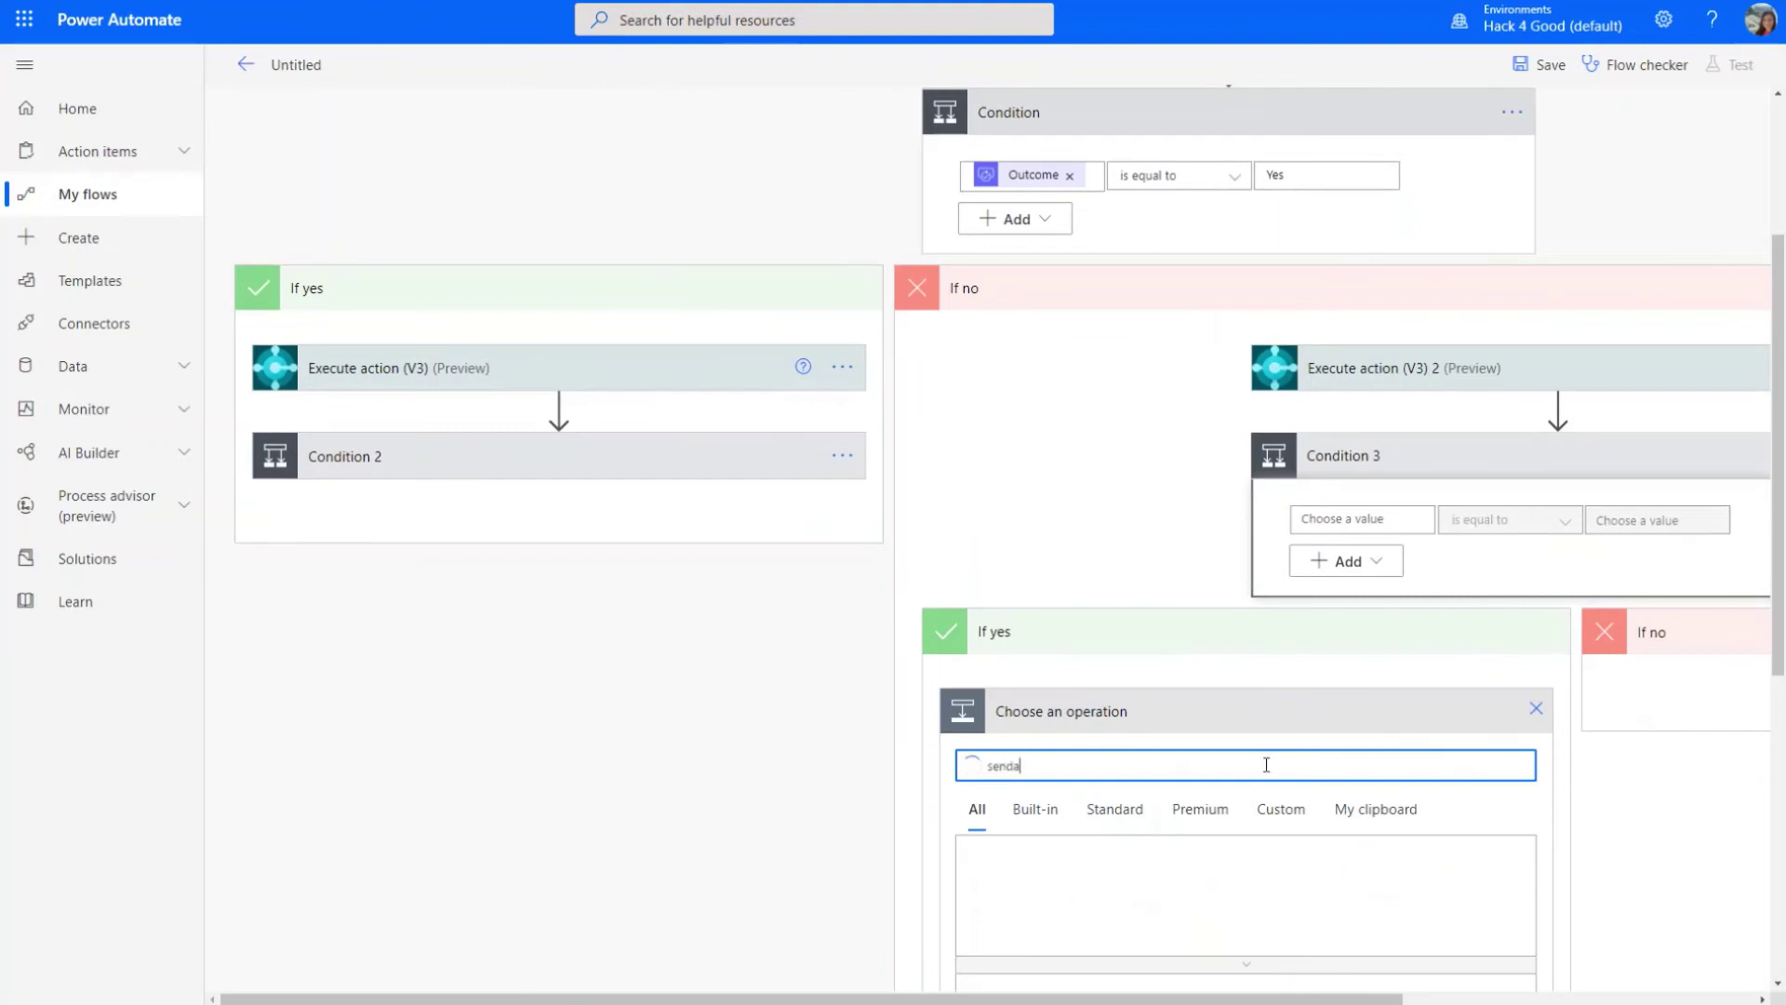
type("da")
key("BackSpace")
type("e")
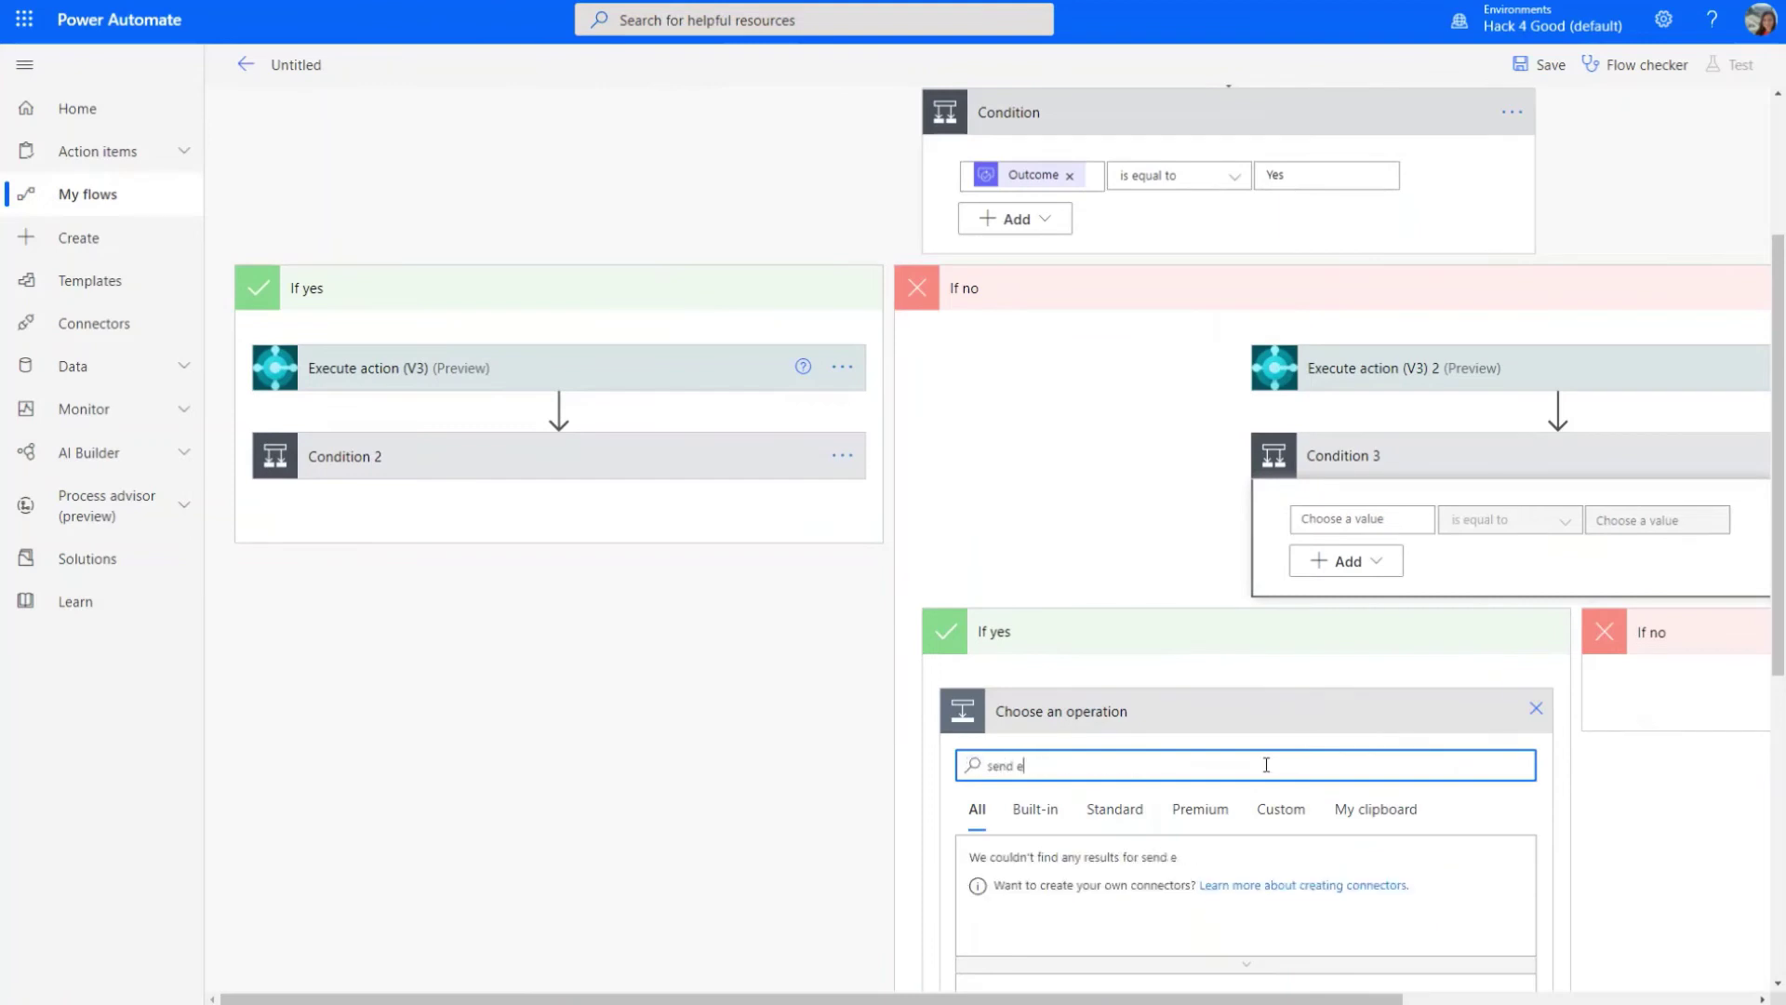
type("mail")
scroll(1237, 884, "down", 5)
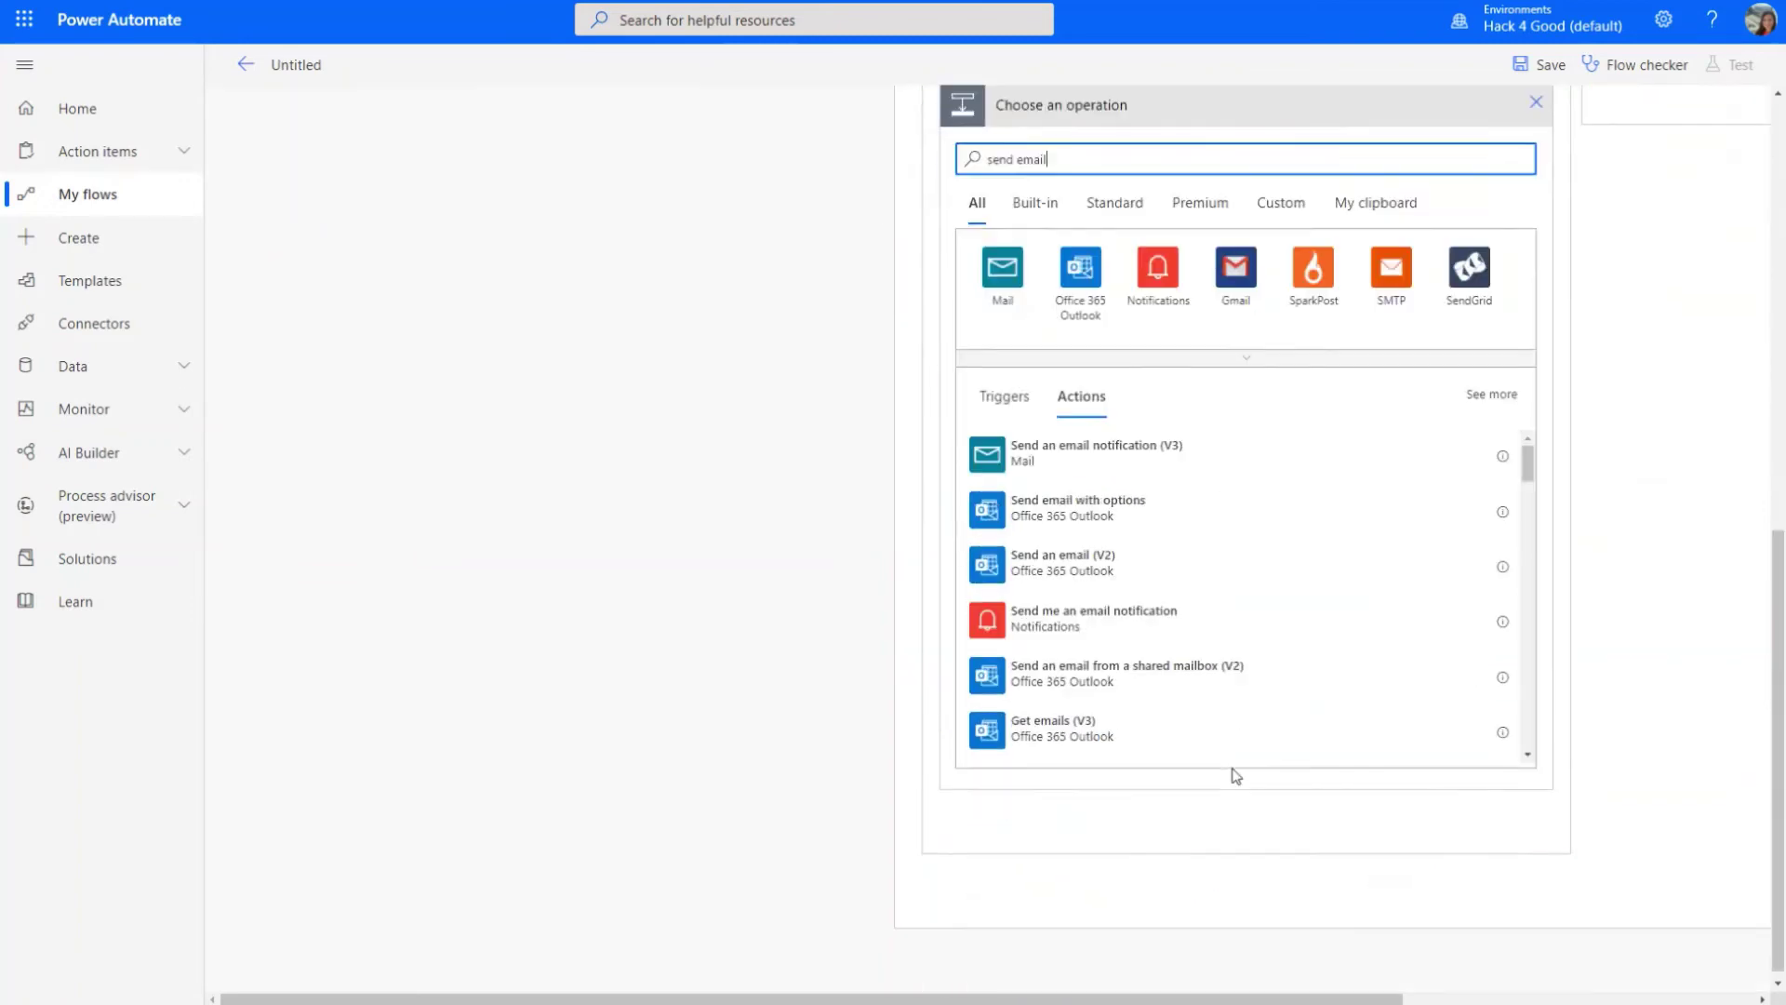
left_click(1112, 561)
- Set the new email's recipient to the Requested By User Email dynamic content, searching for "req"
left_click(1455, 451)
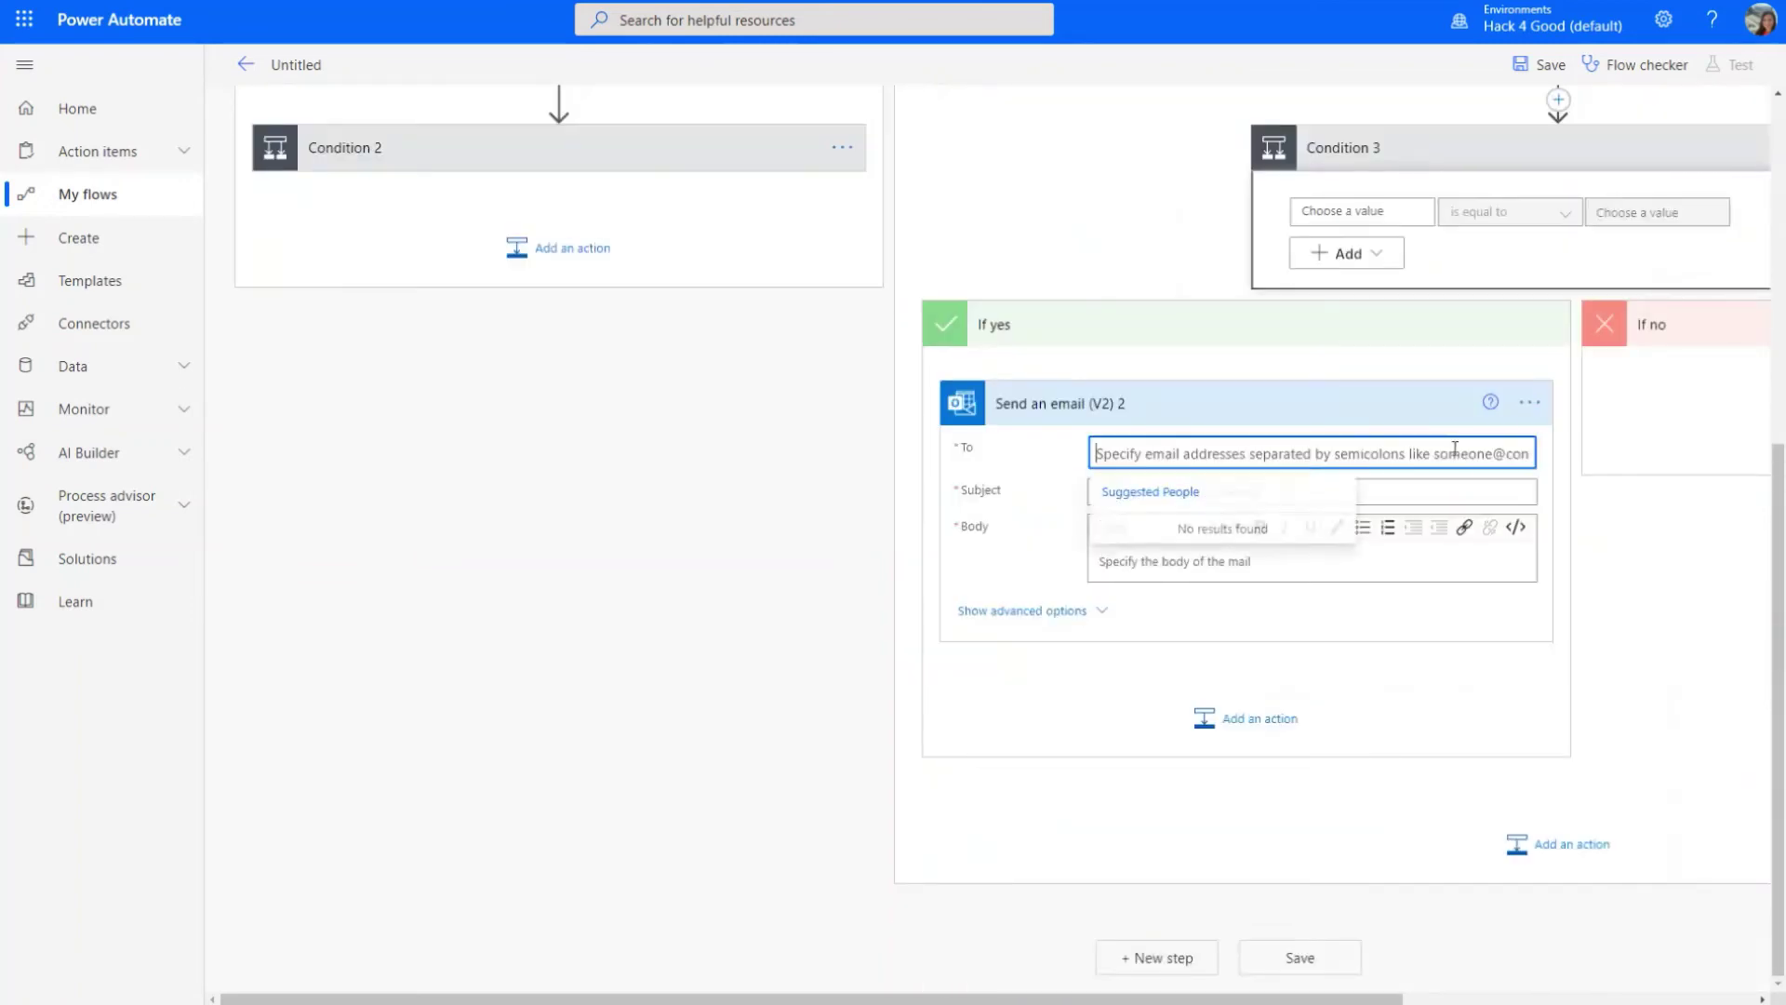
left_click(1453, 512)
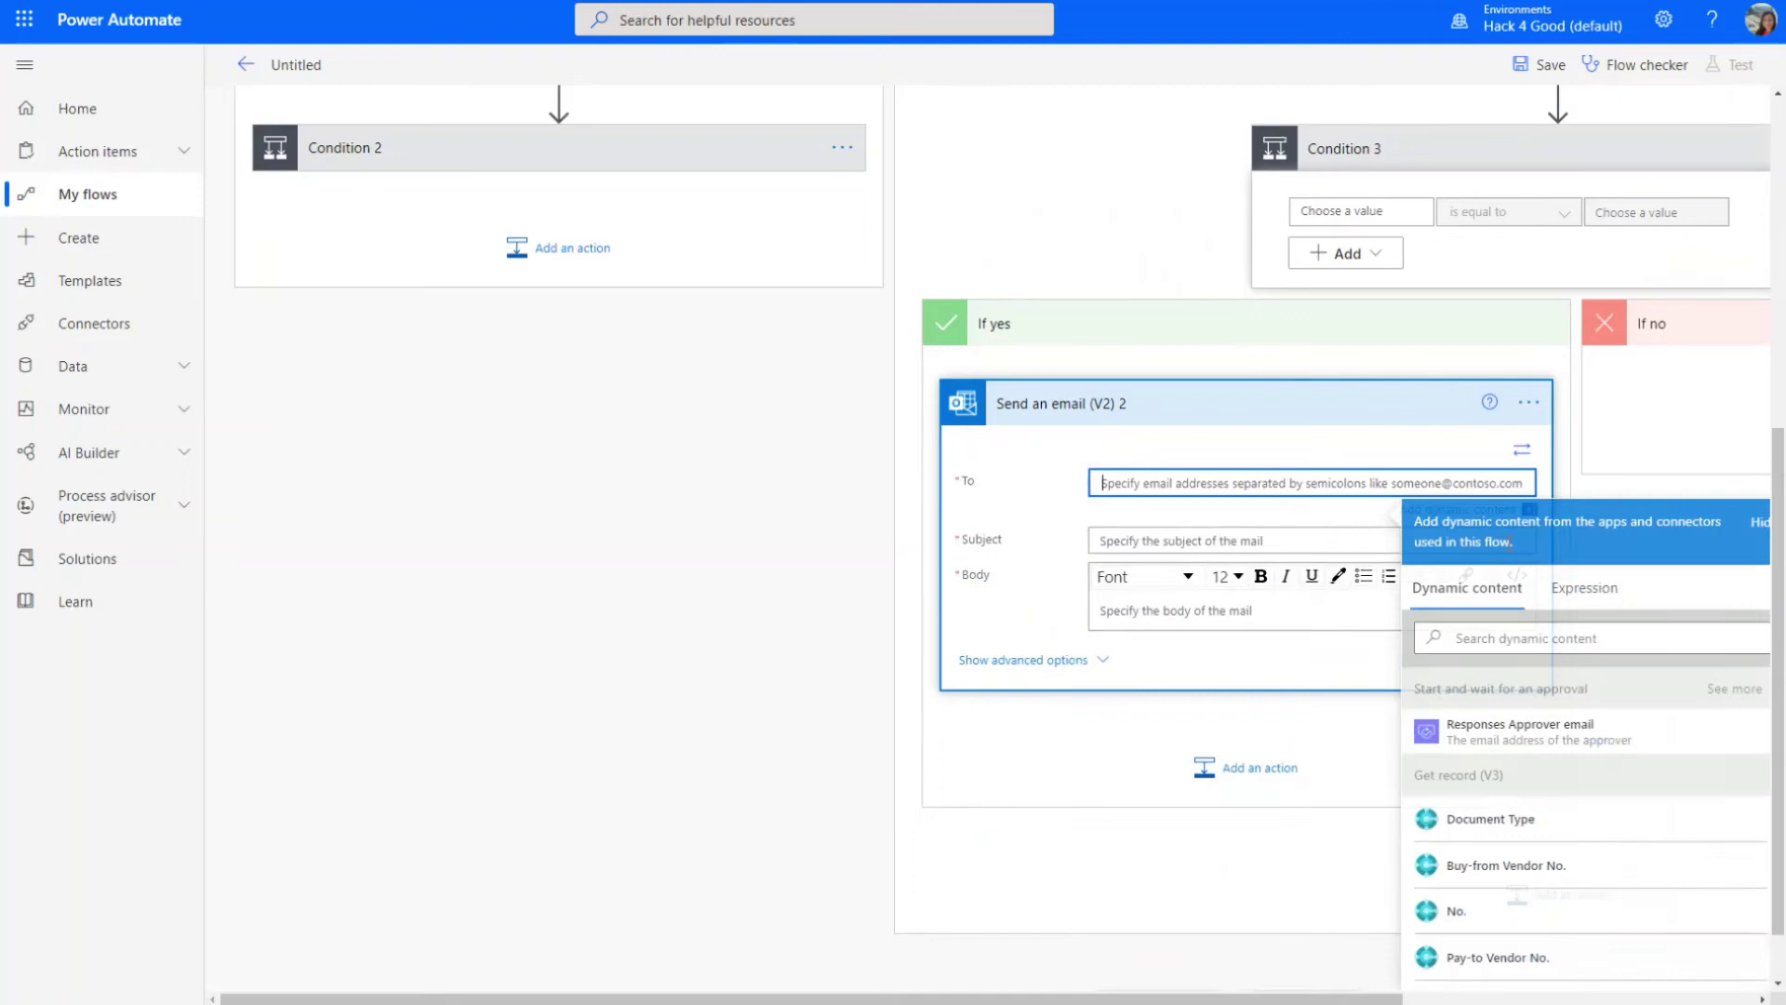
left_click(1539, 640)
type("req")
scroll(1544, 655, "down", 1)
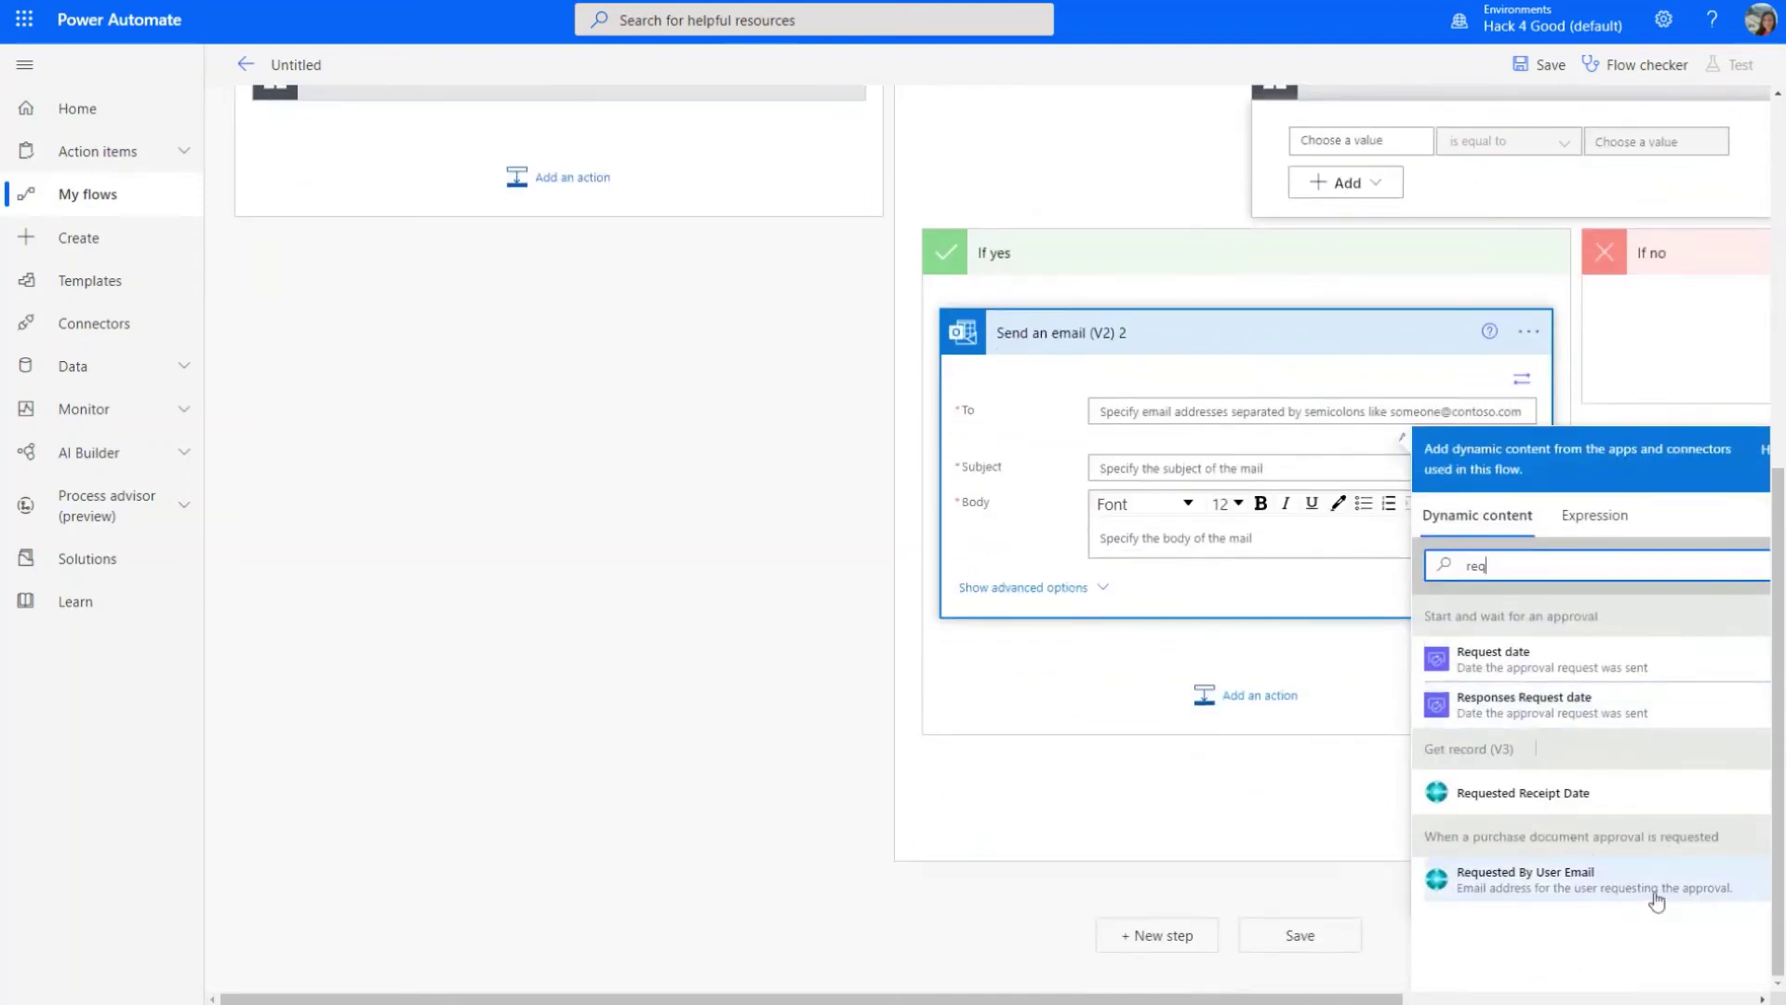
left_click(1525, 884)
- Set the email's subject to "REJECTED" followed by the cross mark emoji ❌
left_click(1152, 472)
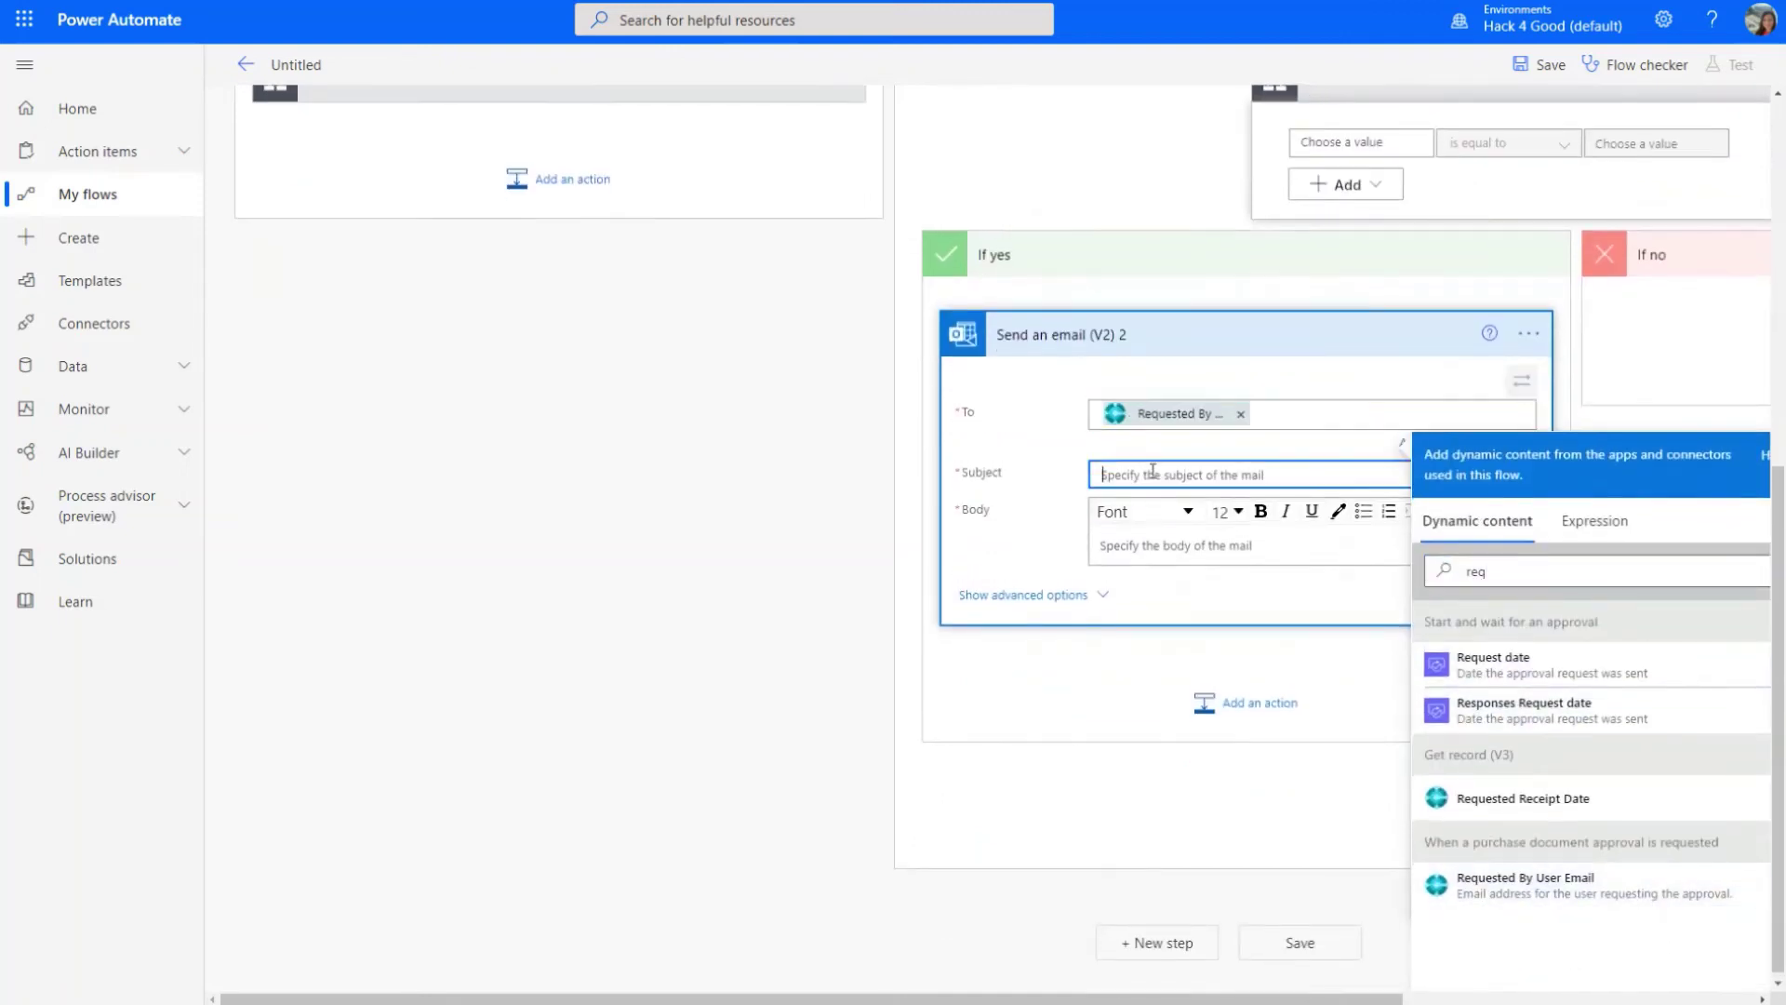
type("Re")
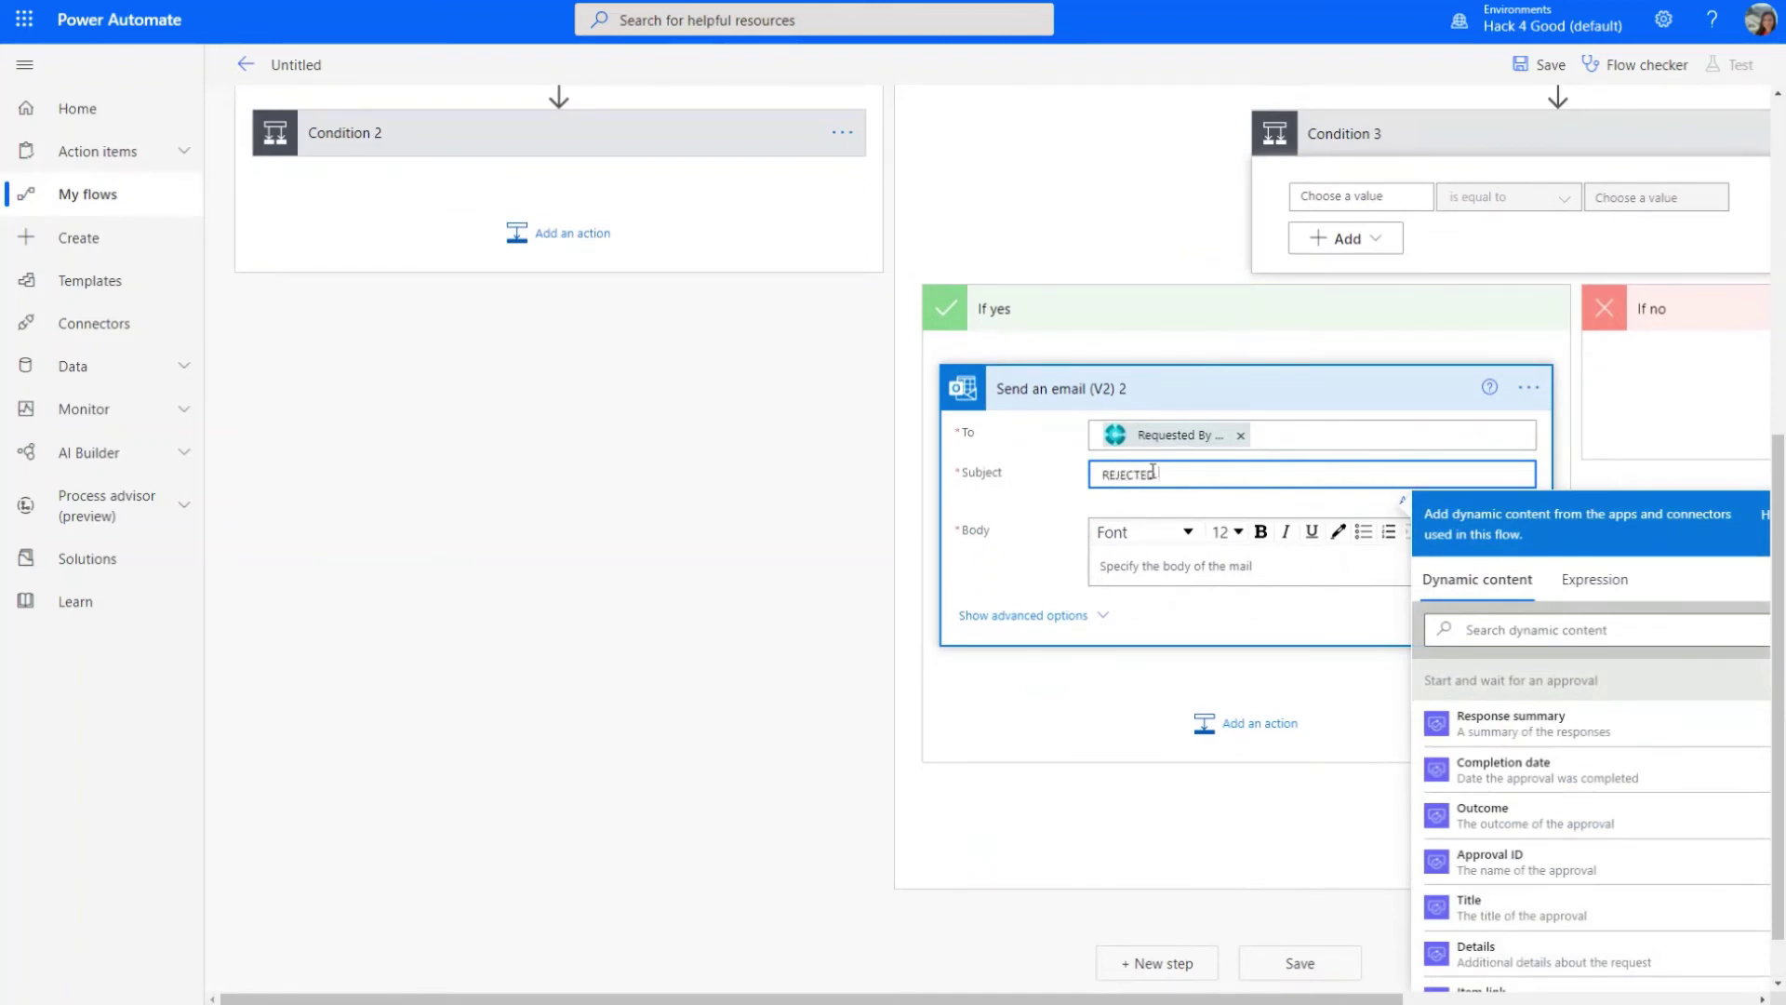
key("super+period")
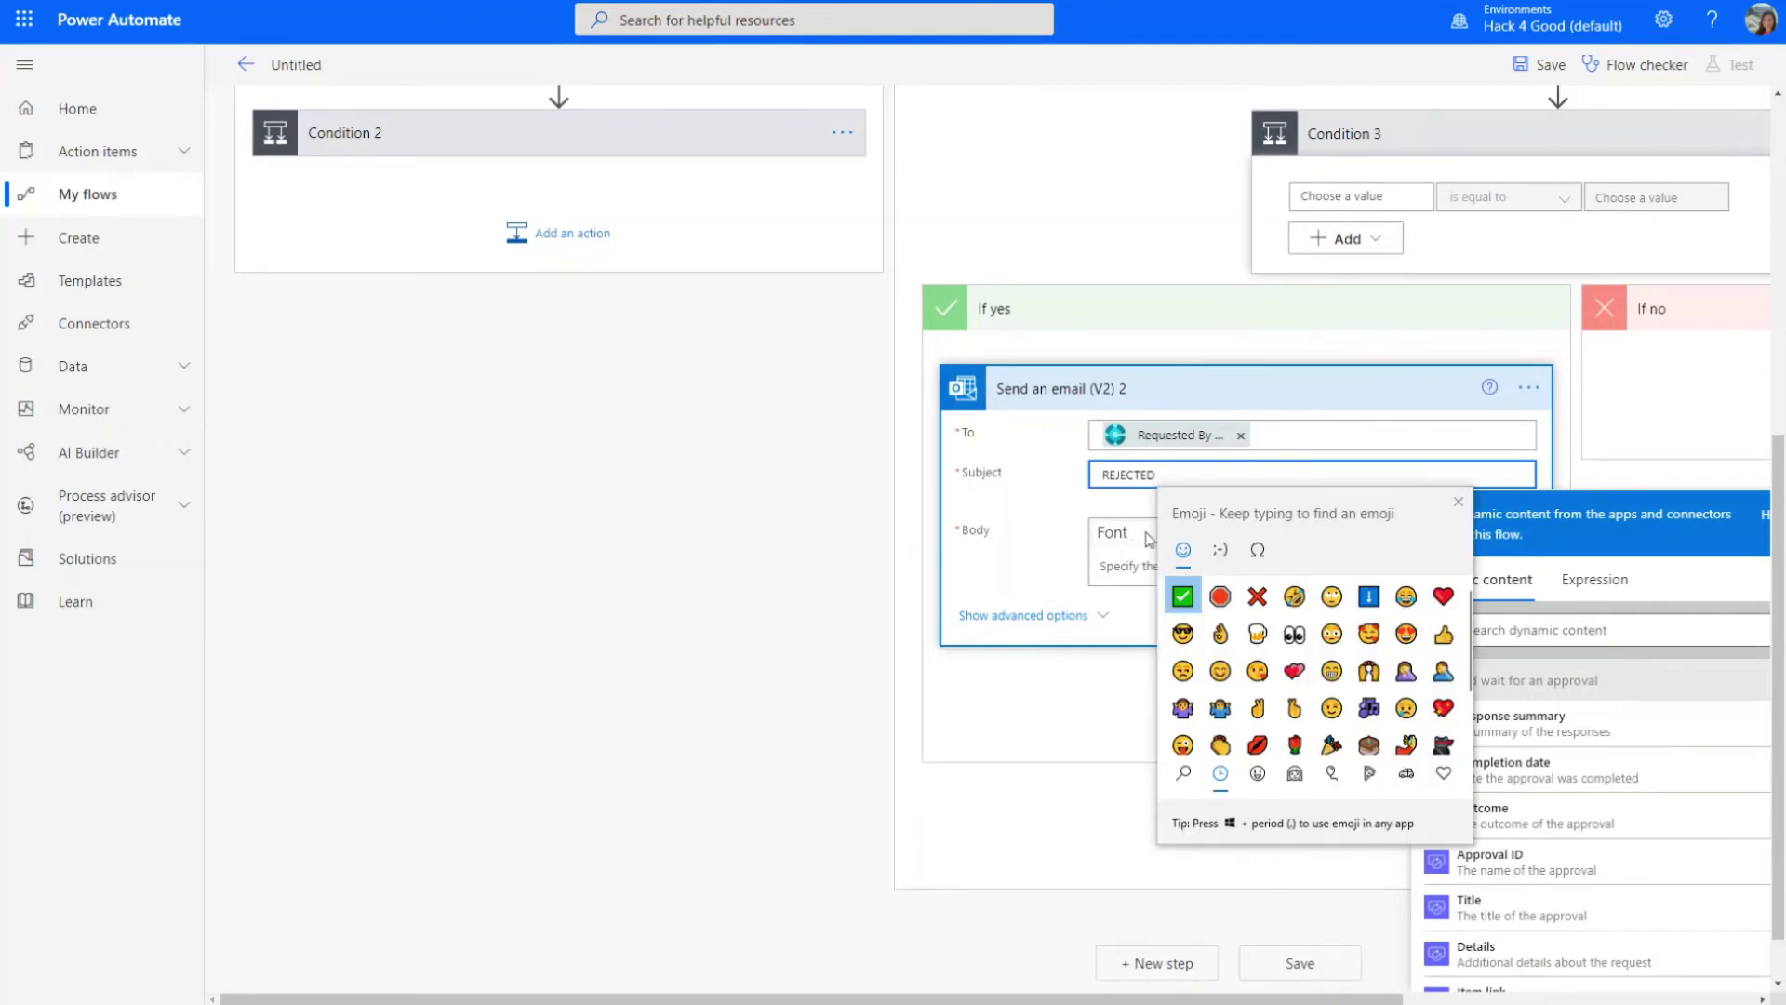
left_click(1257, 596)
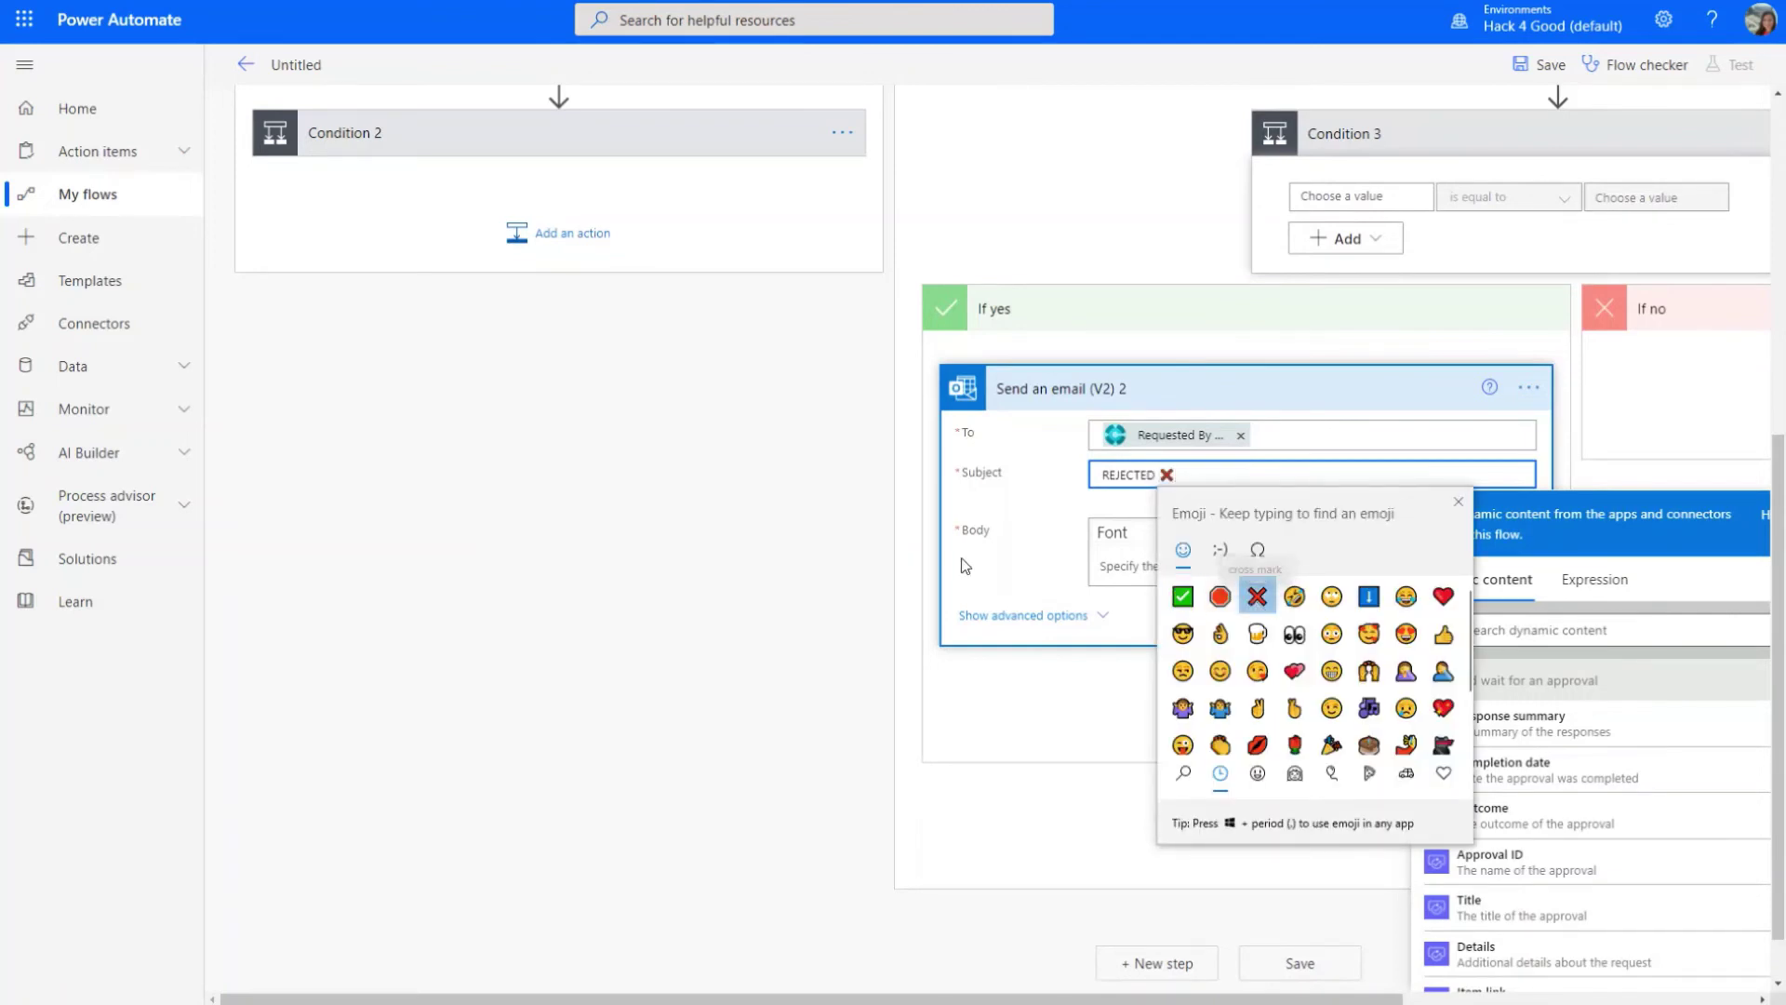
- Write the email body "Your invoice was rejected" followed by the stop sign emoji 🛑 and the cross mark emoji ❌
left_click(1124, 566)
left_click(1125, 566)
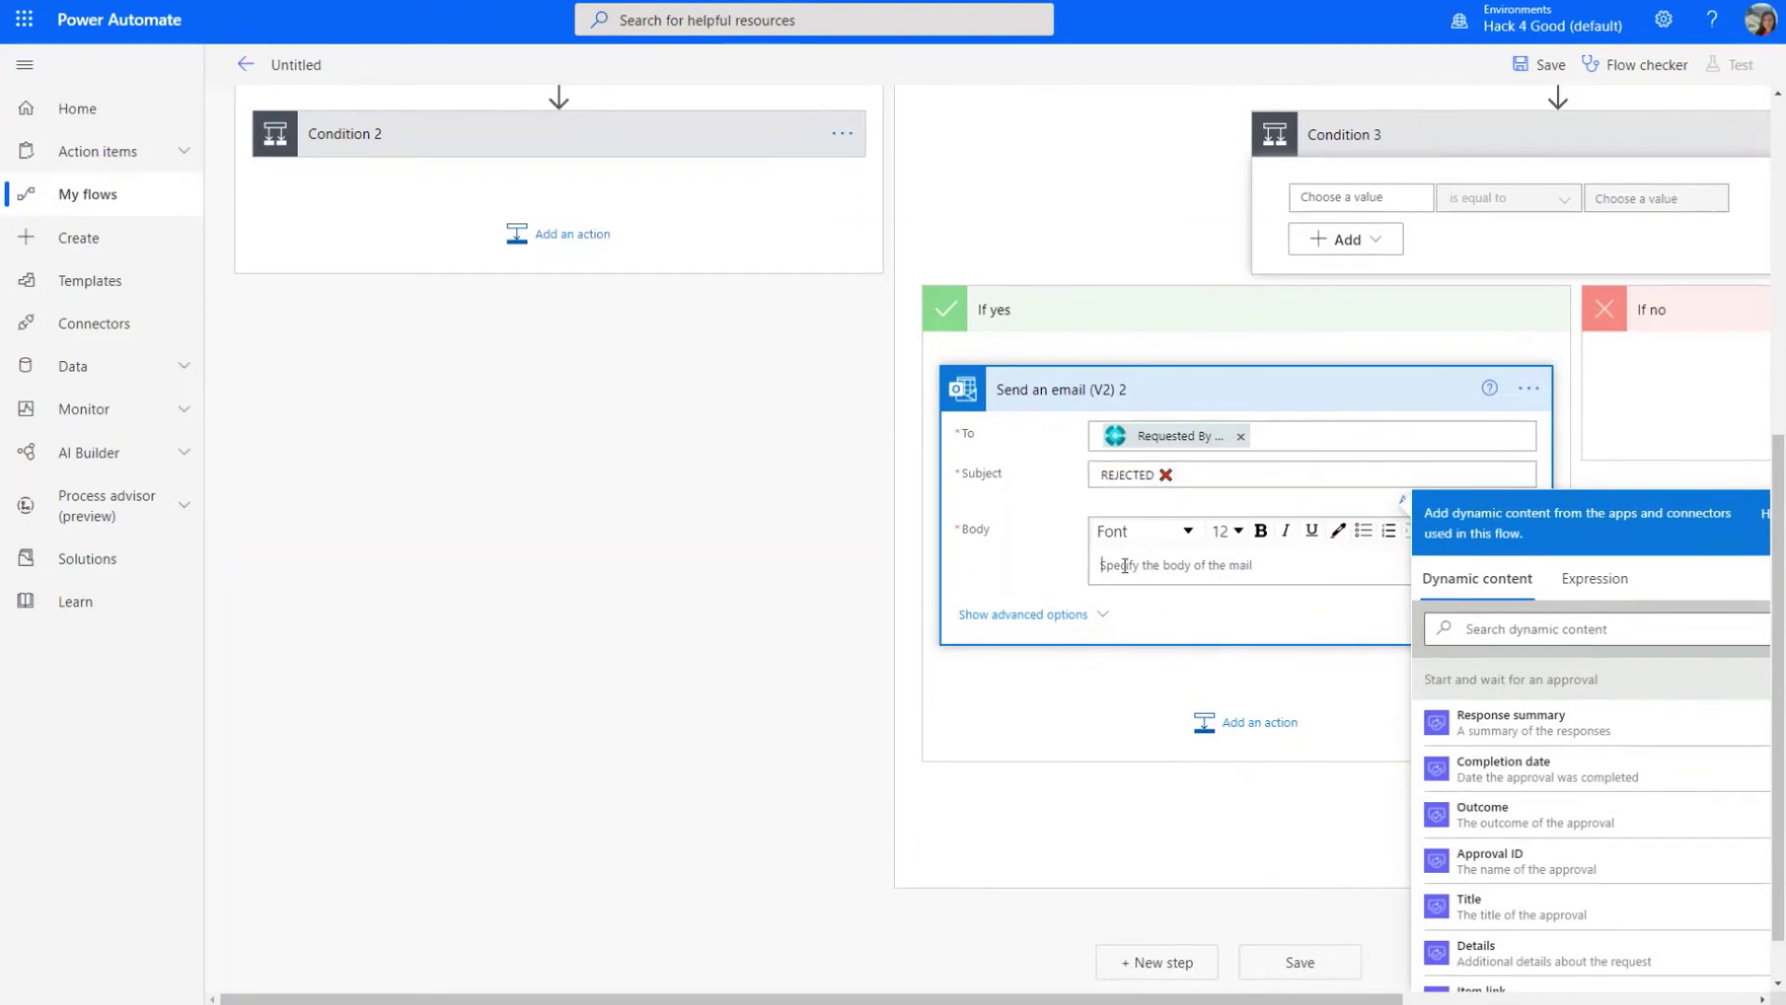
type("Your invoice was rejected")
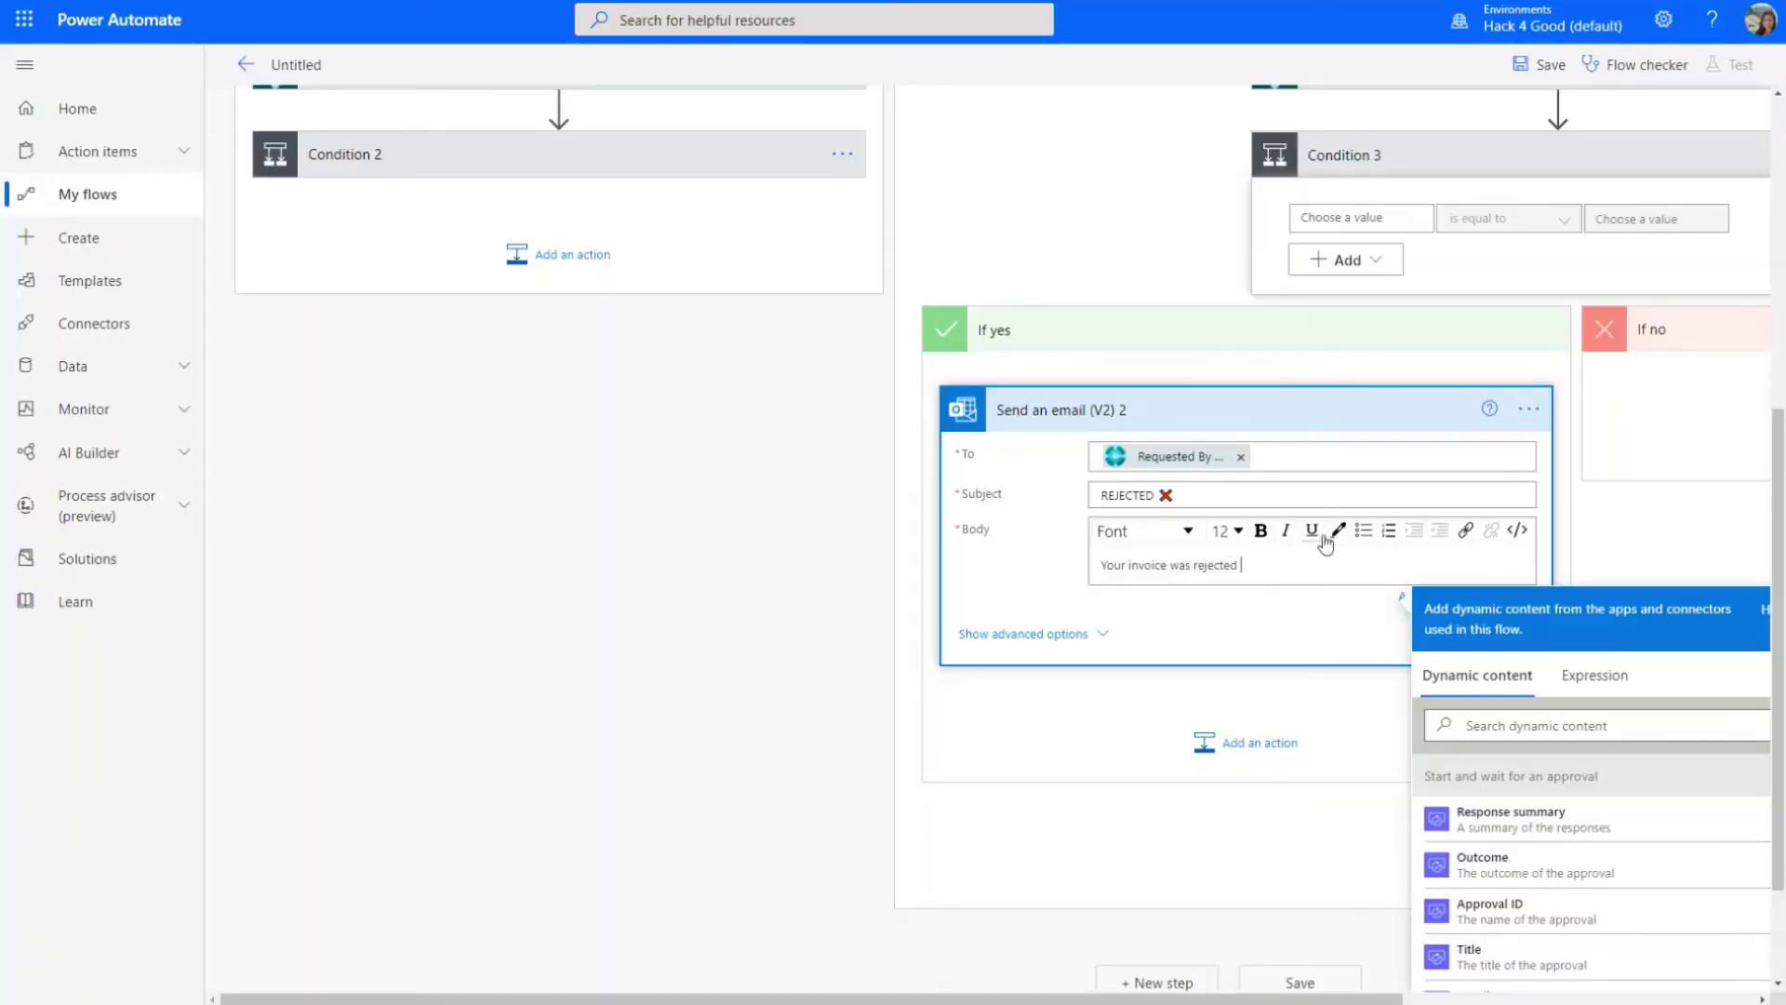
key("super+period")
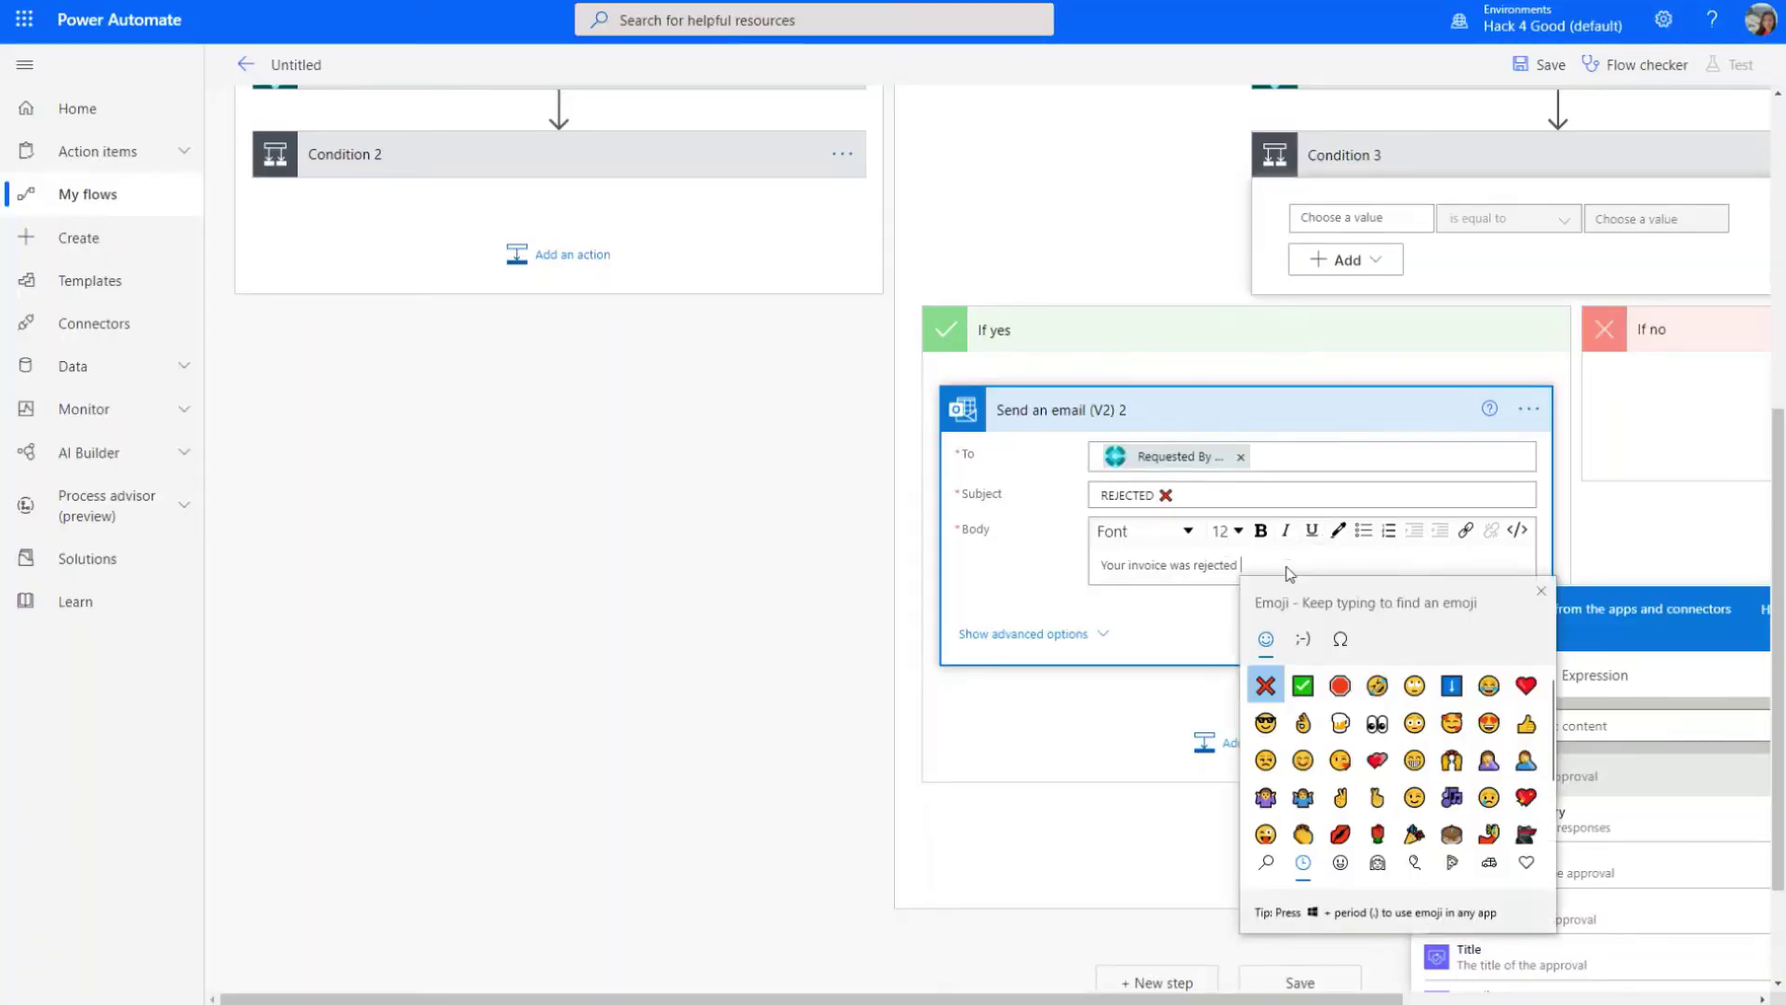
left_click(1339, 686)
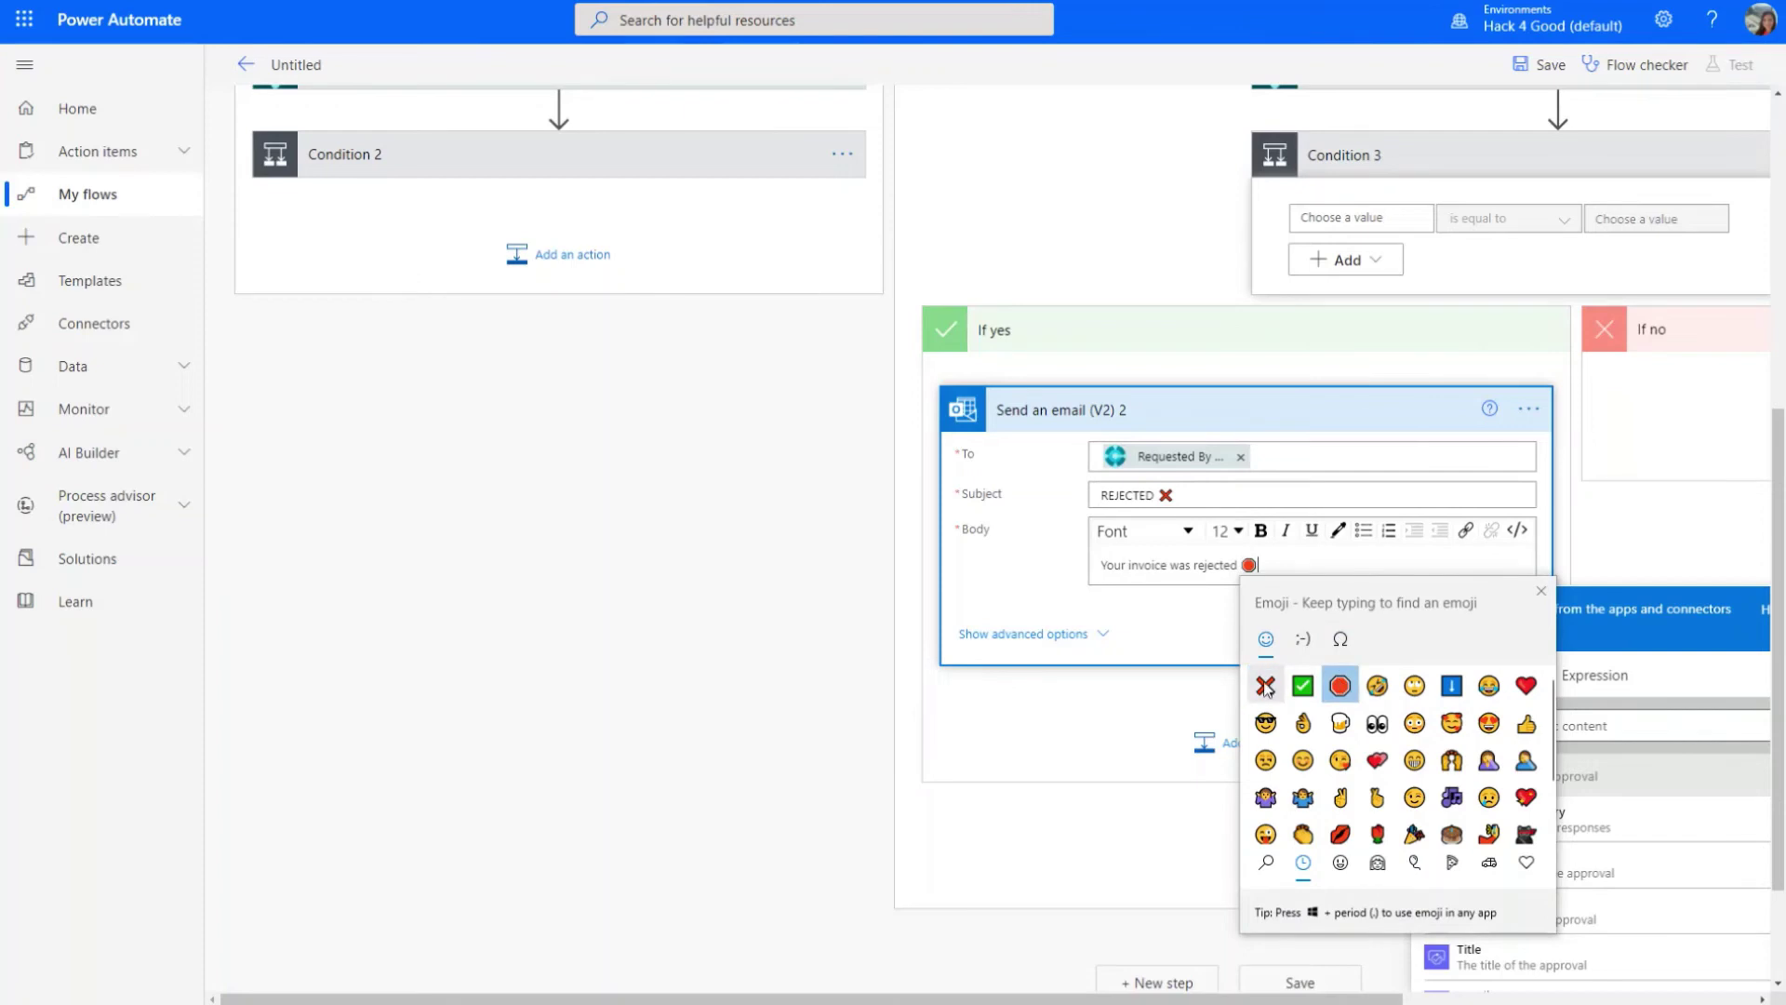
left_click(1265, 686)
key("Escape")
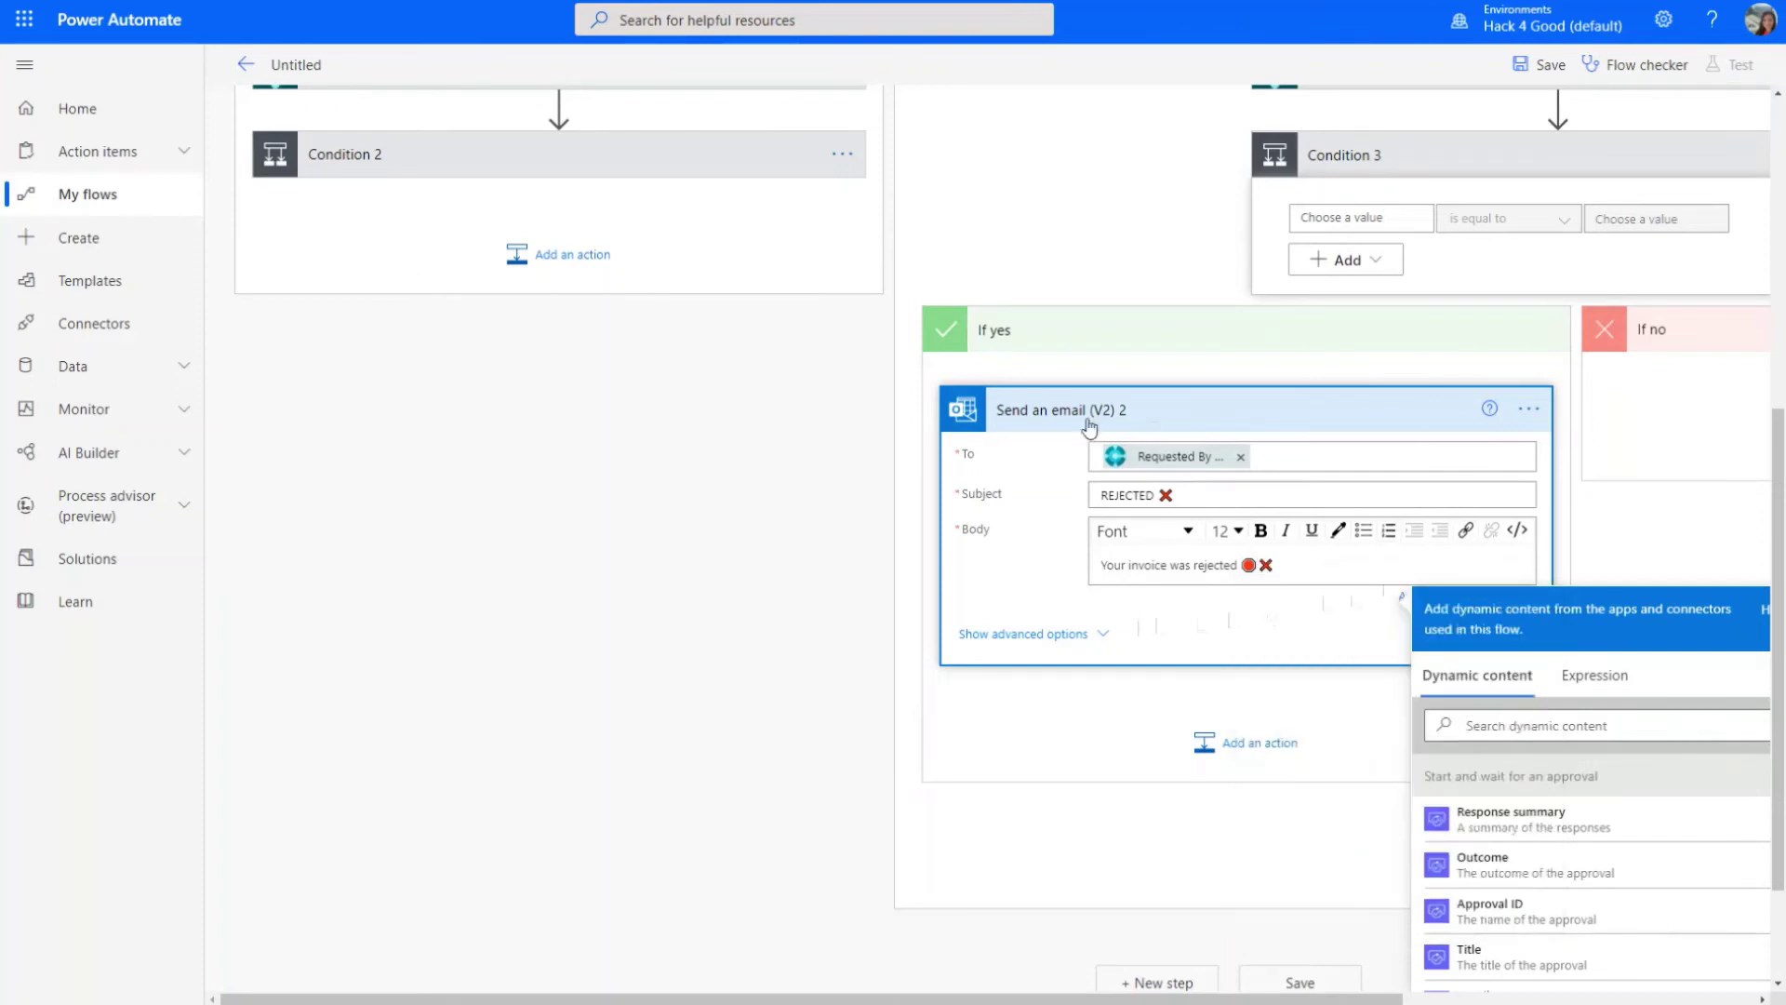
- Save the flow and collapse the main condition's If no and If yes branches
scroll(1084, 426, "up", 5)
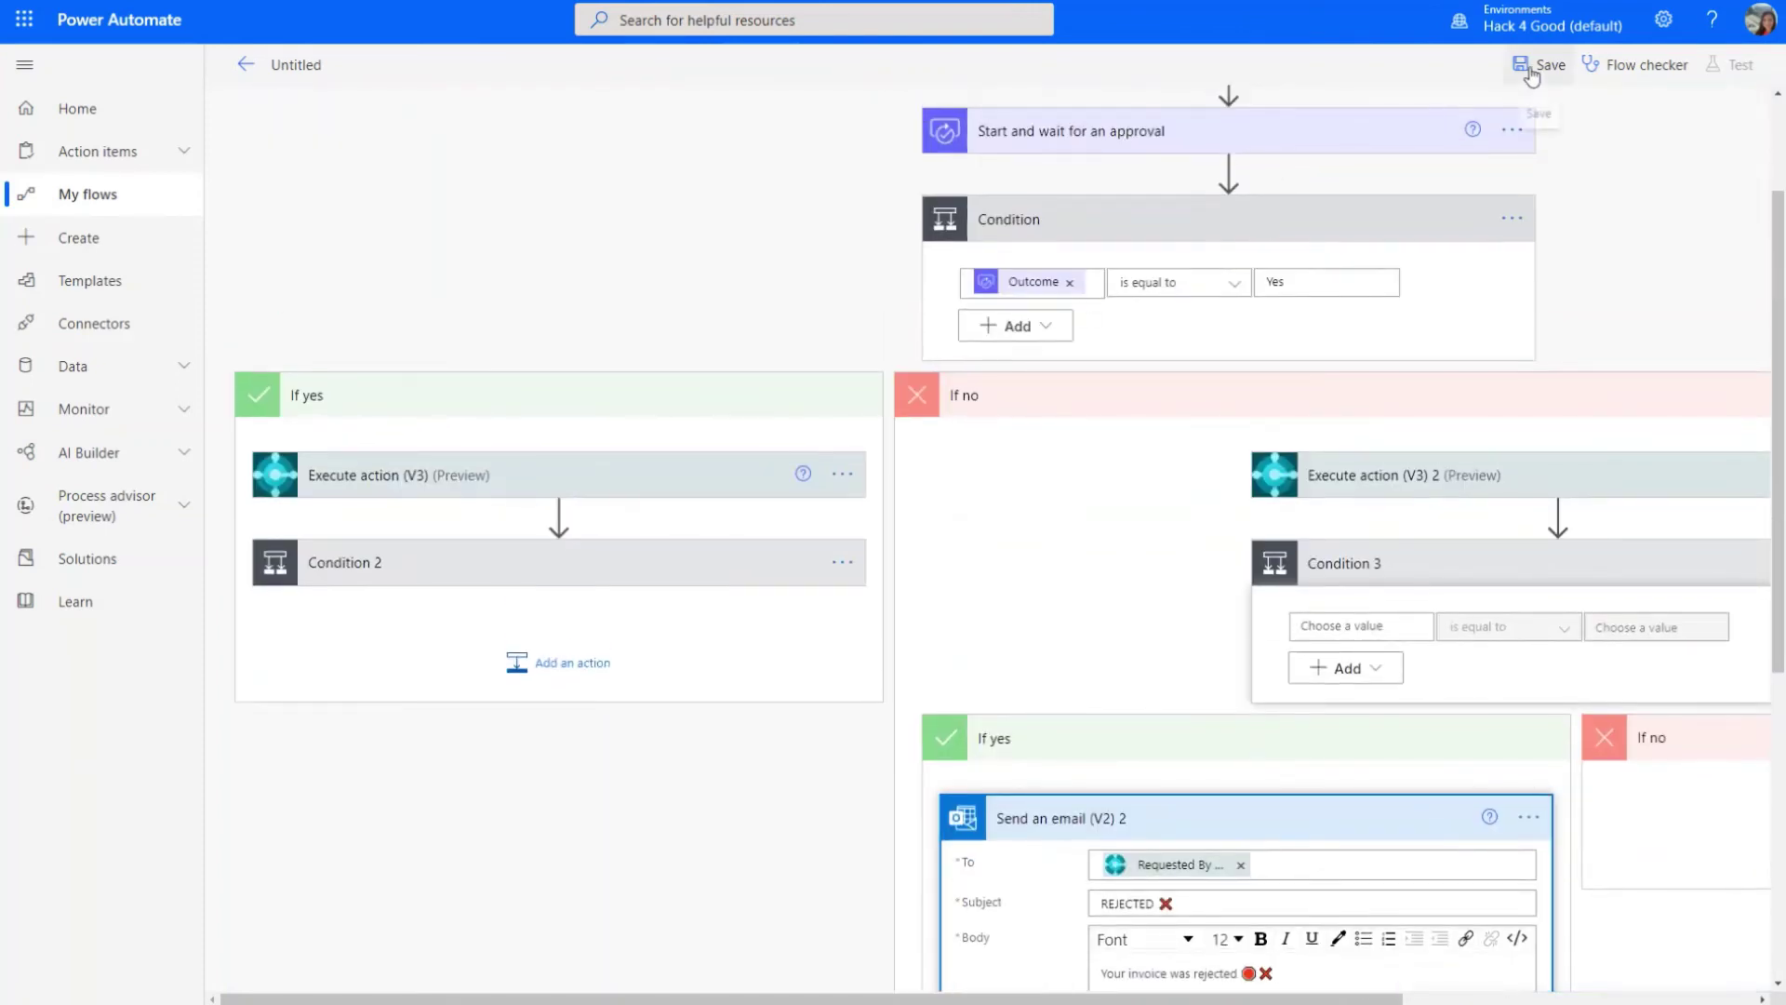
left_click(1536, 65)
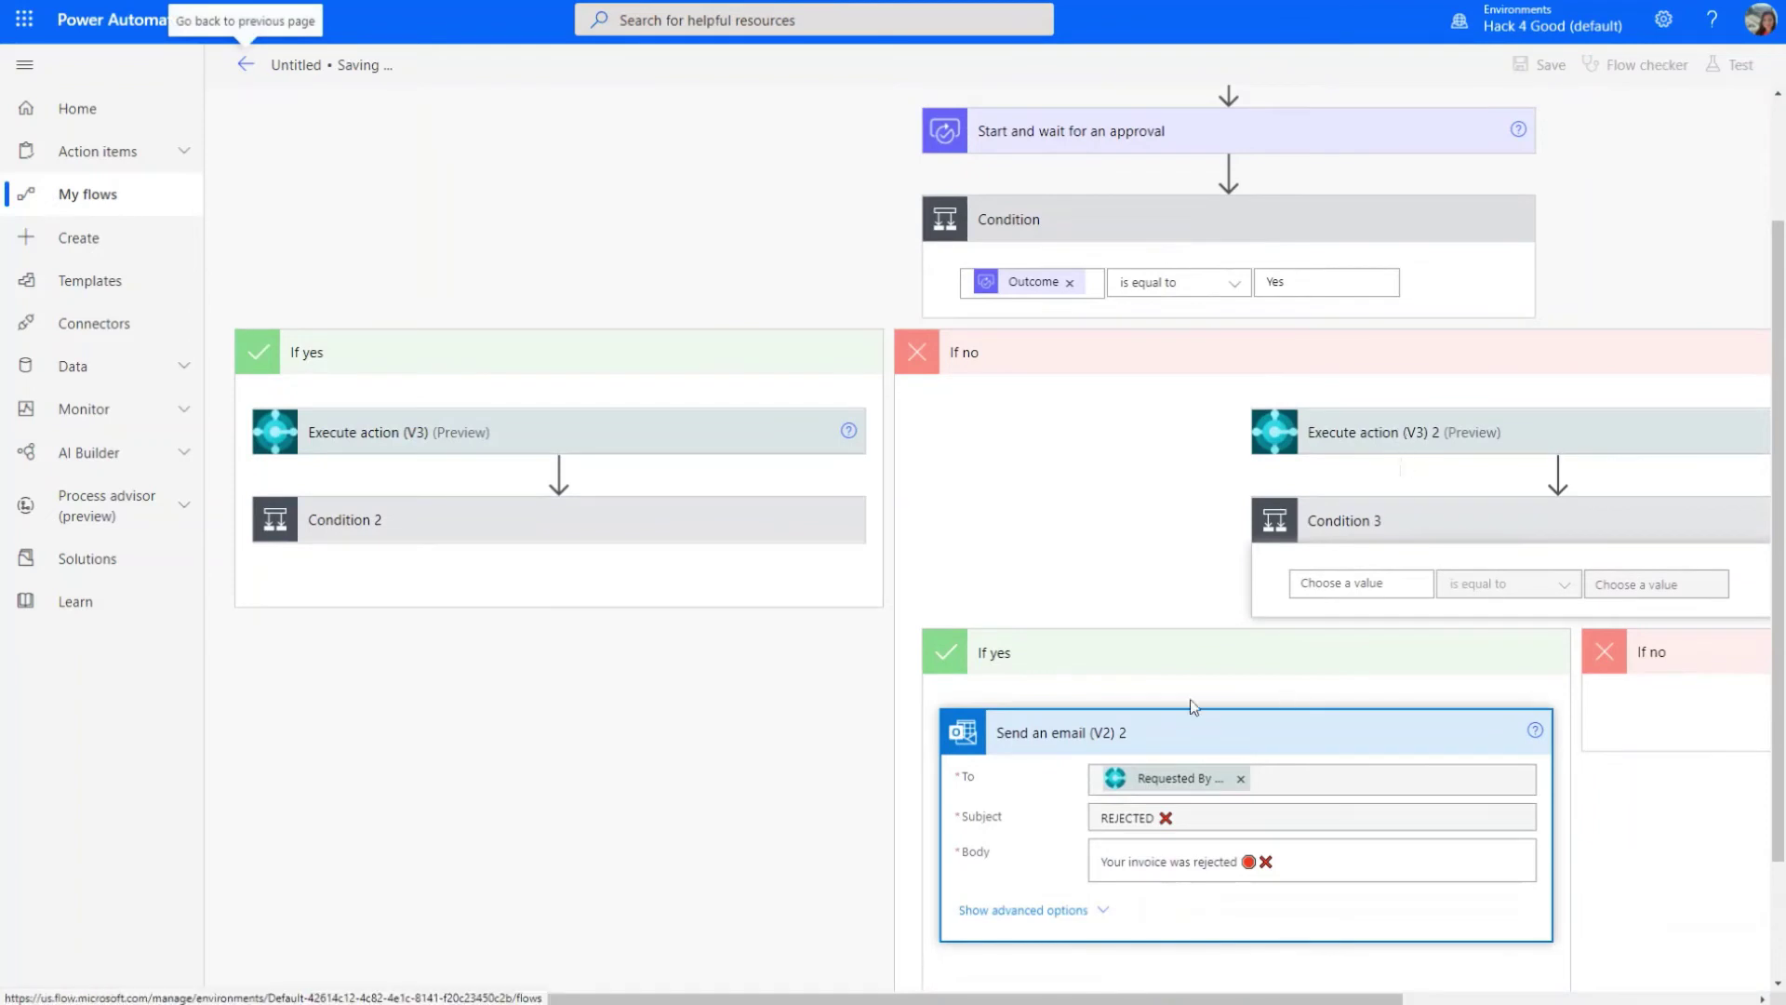
scroll(1196, 642, "up", 2)
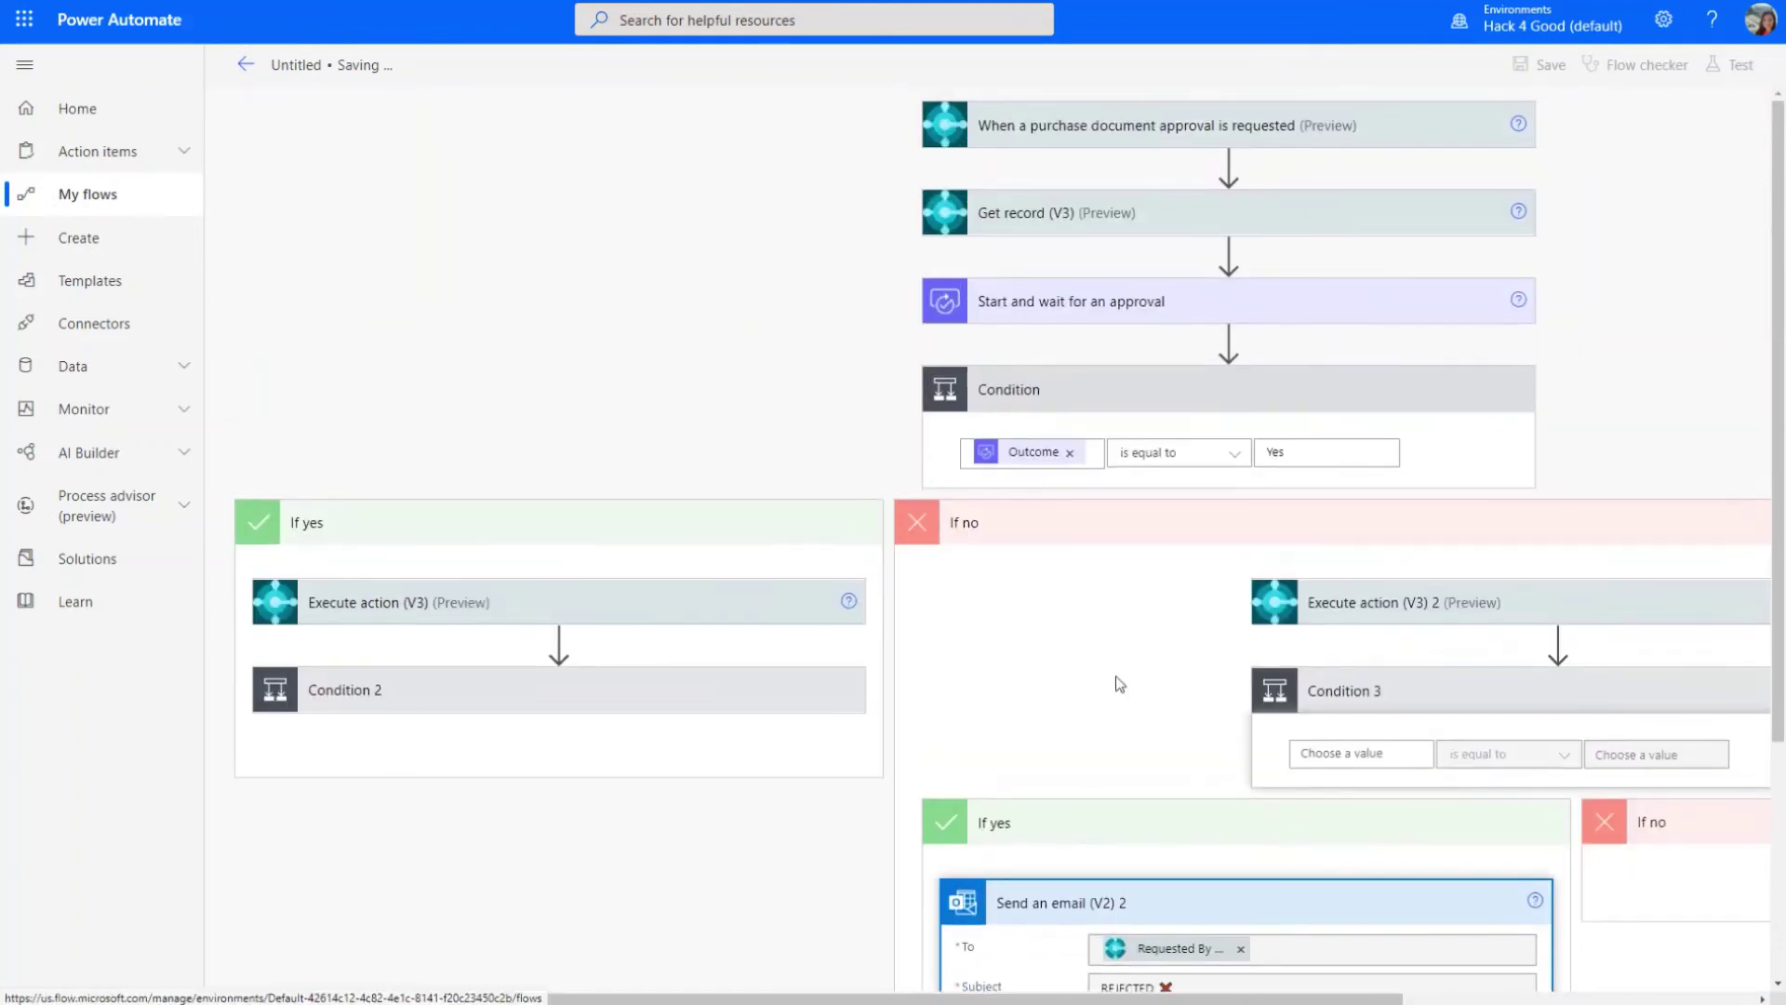
left_click(1165, 517)
left_click(591, 538)
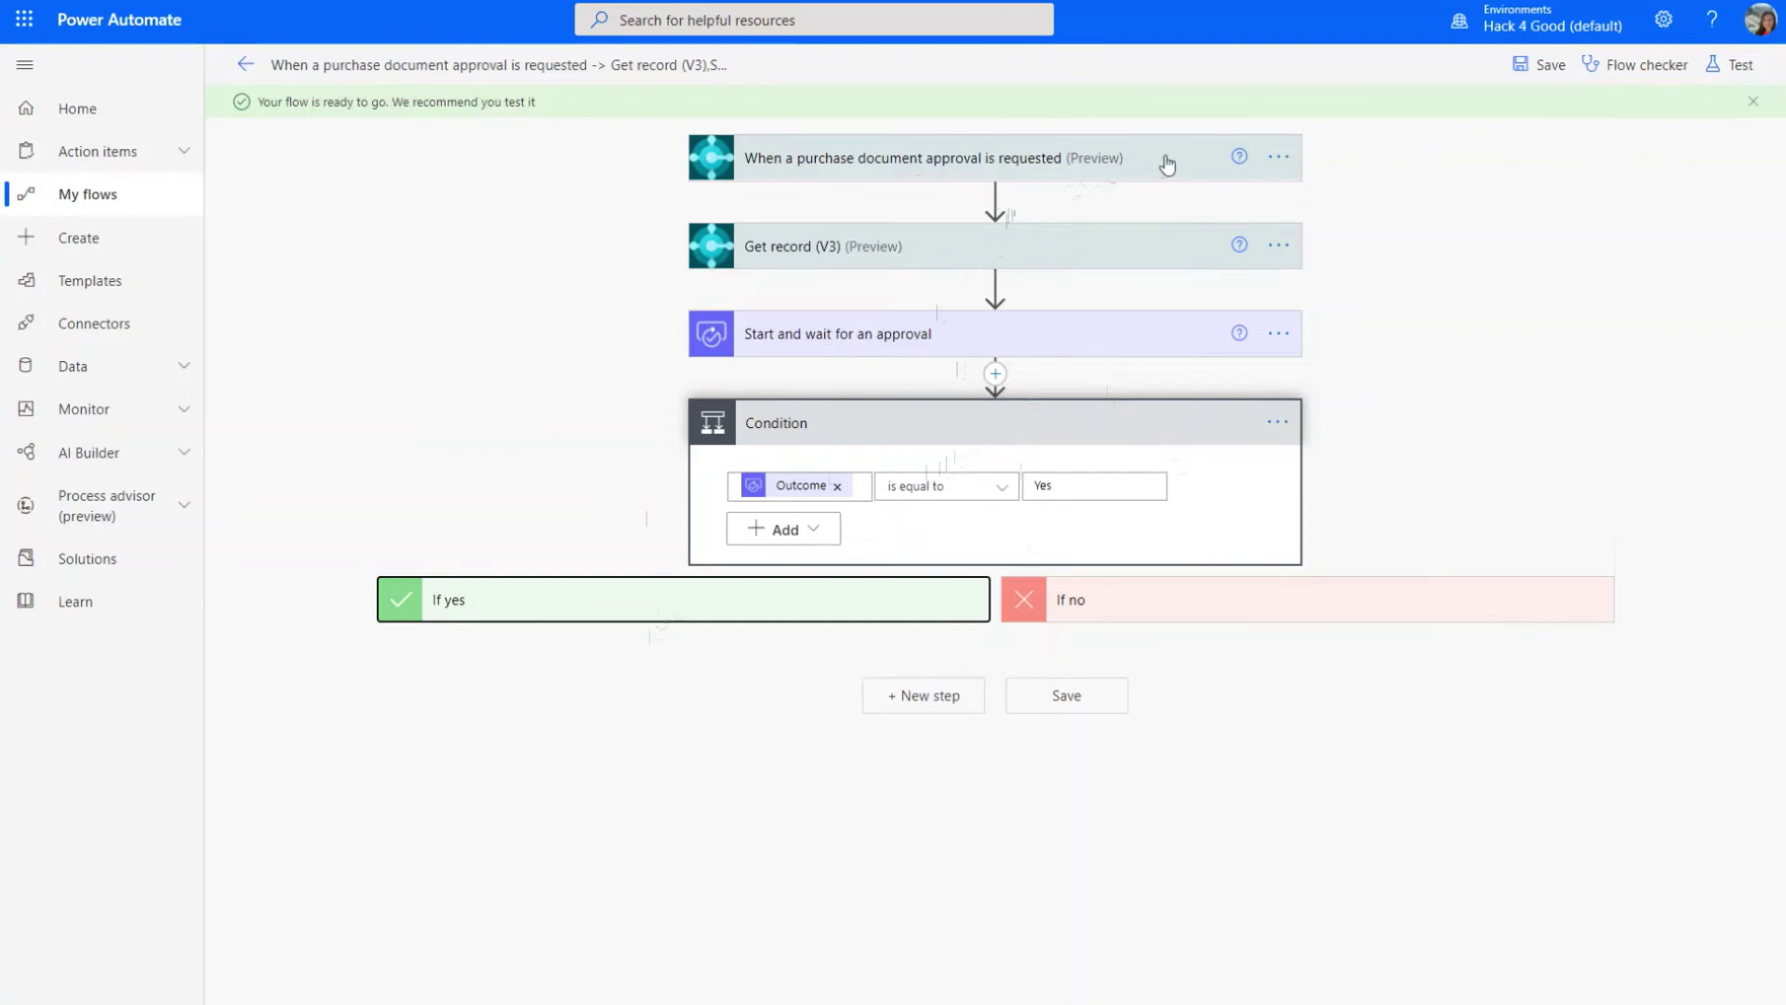
- Rename the Get record (V3) action as "Purchase Invoice Details"
left_click(1112, 246)
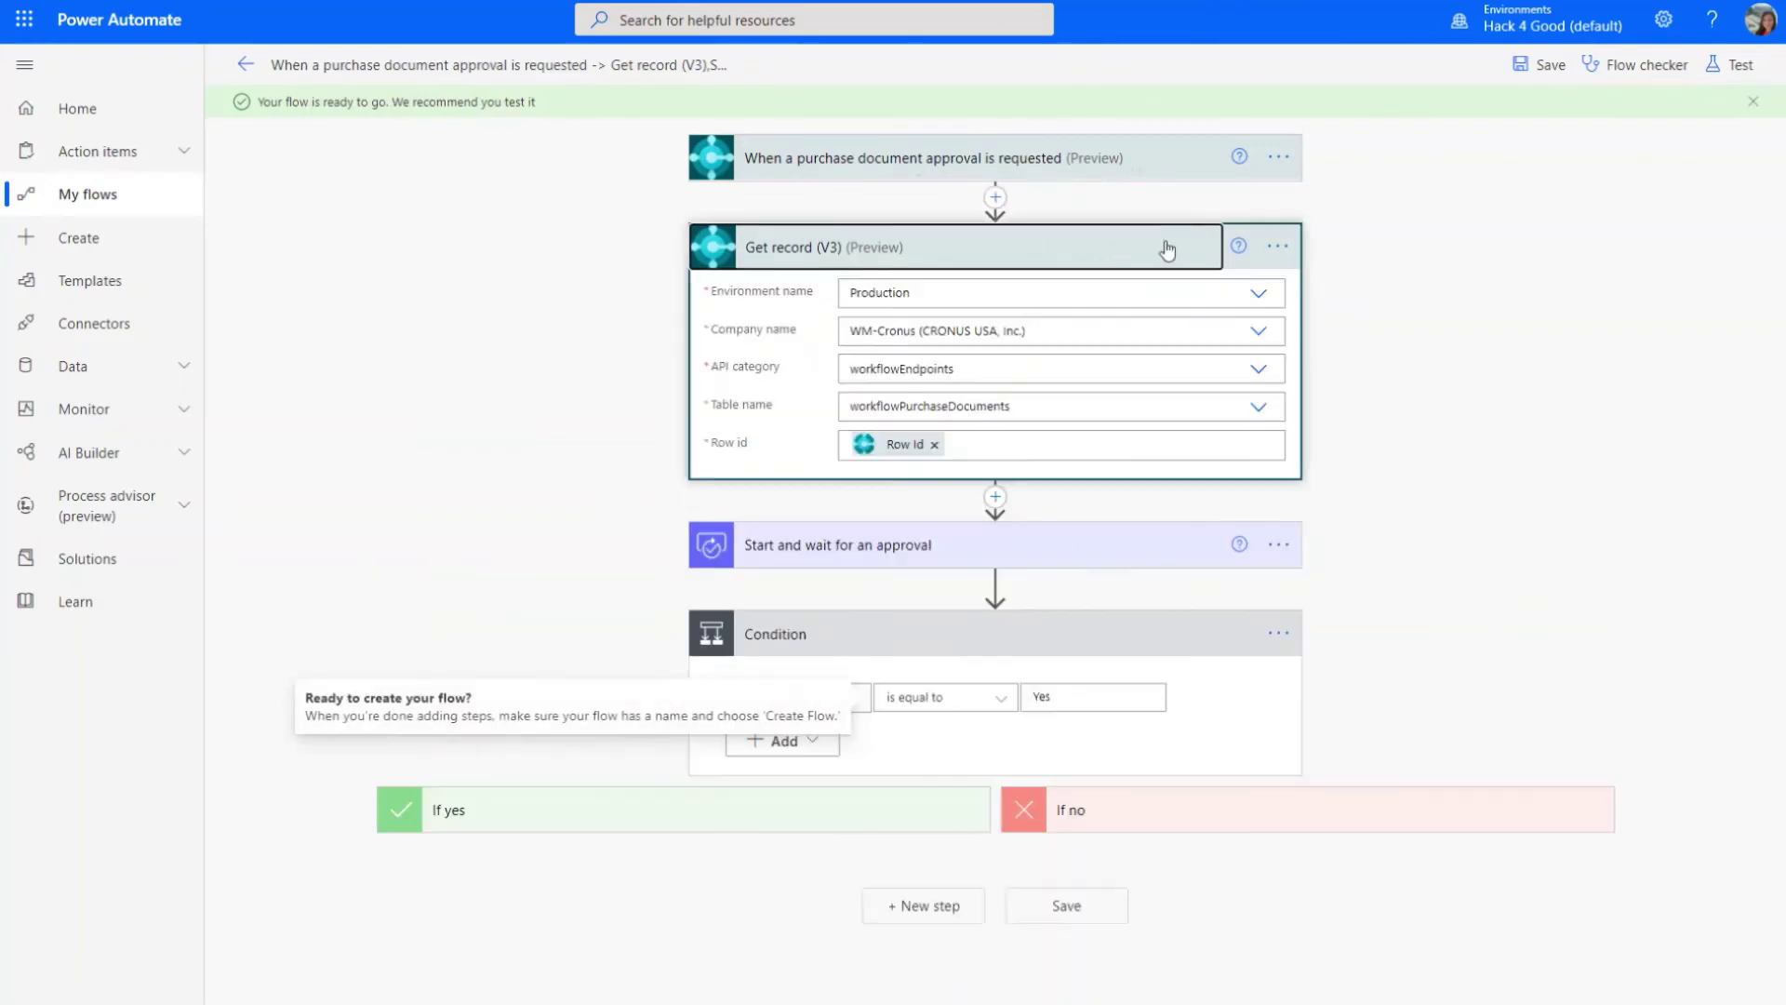
left_click(1277, 247)
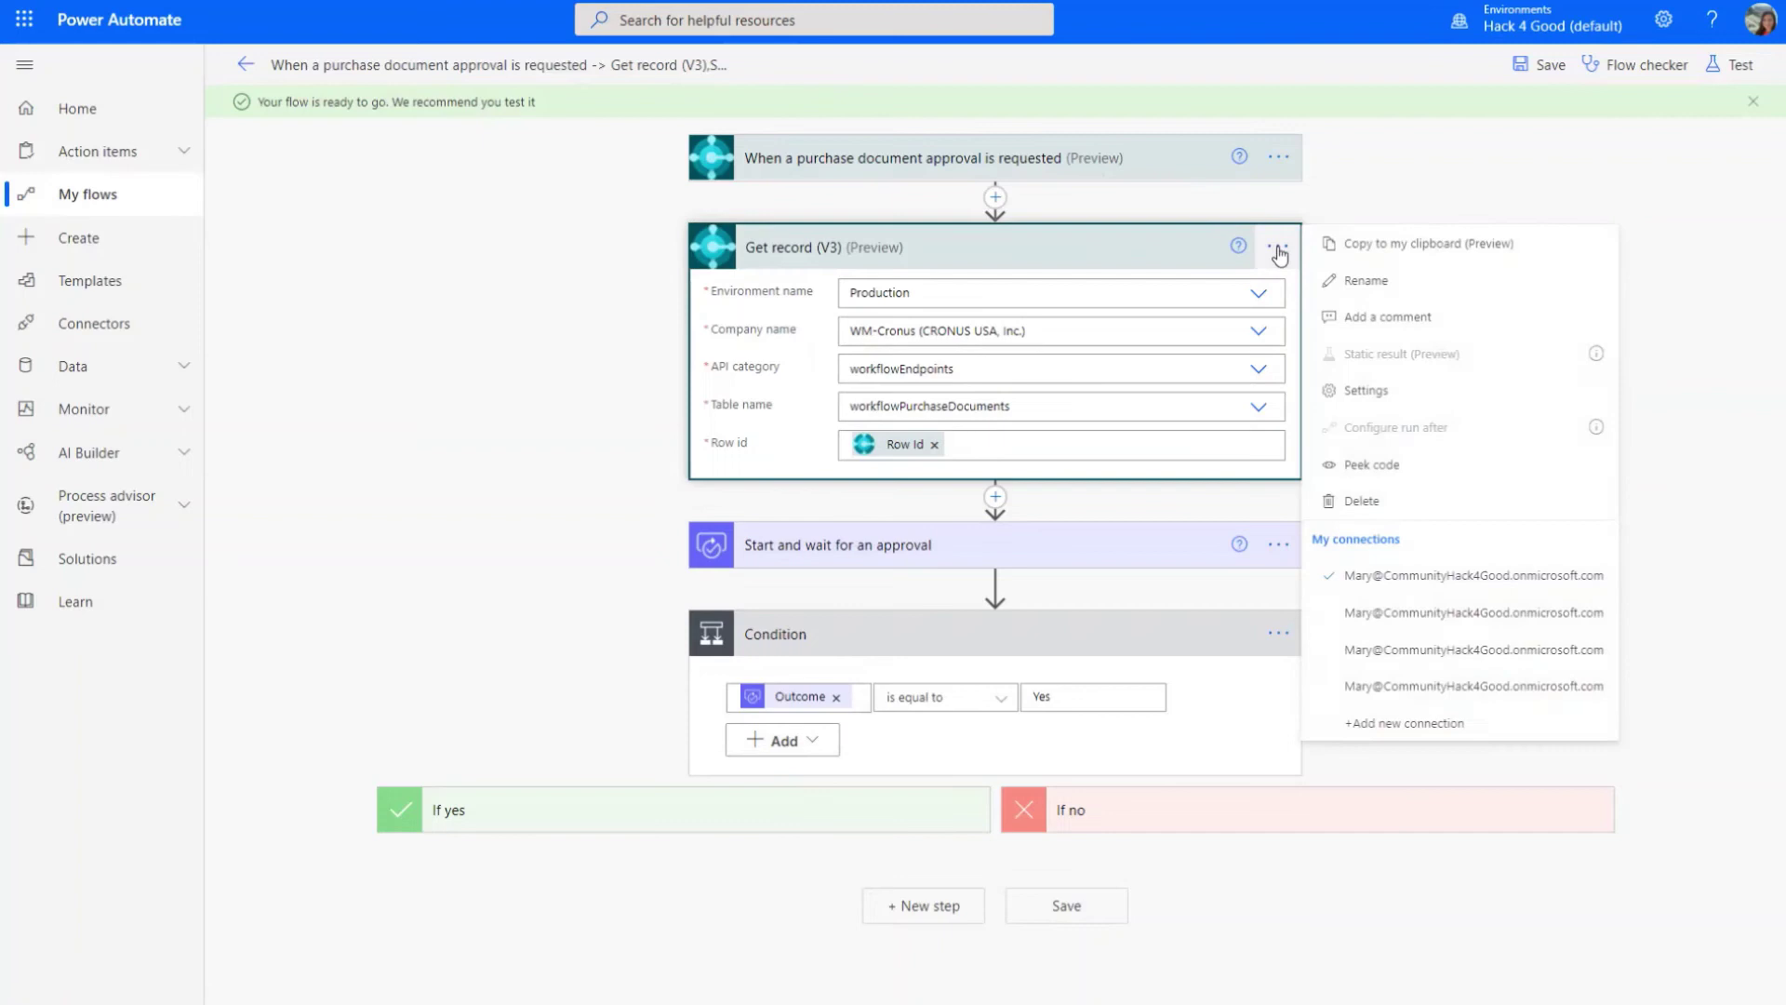
left_click(1368, 281)
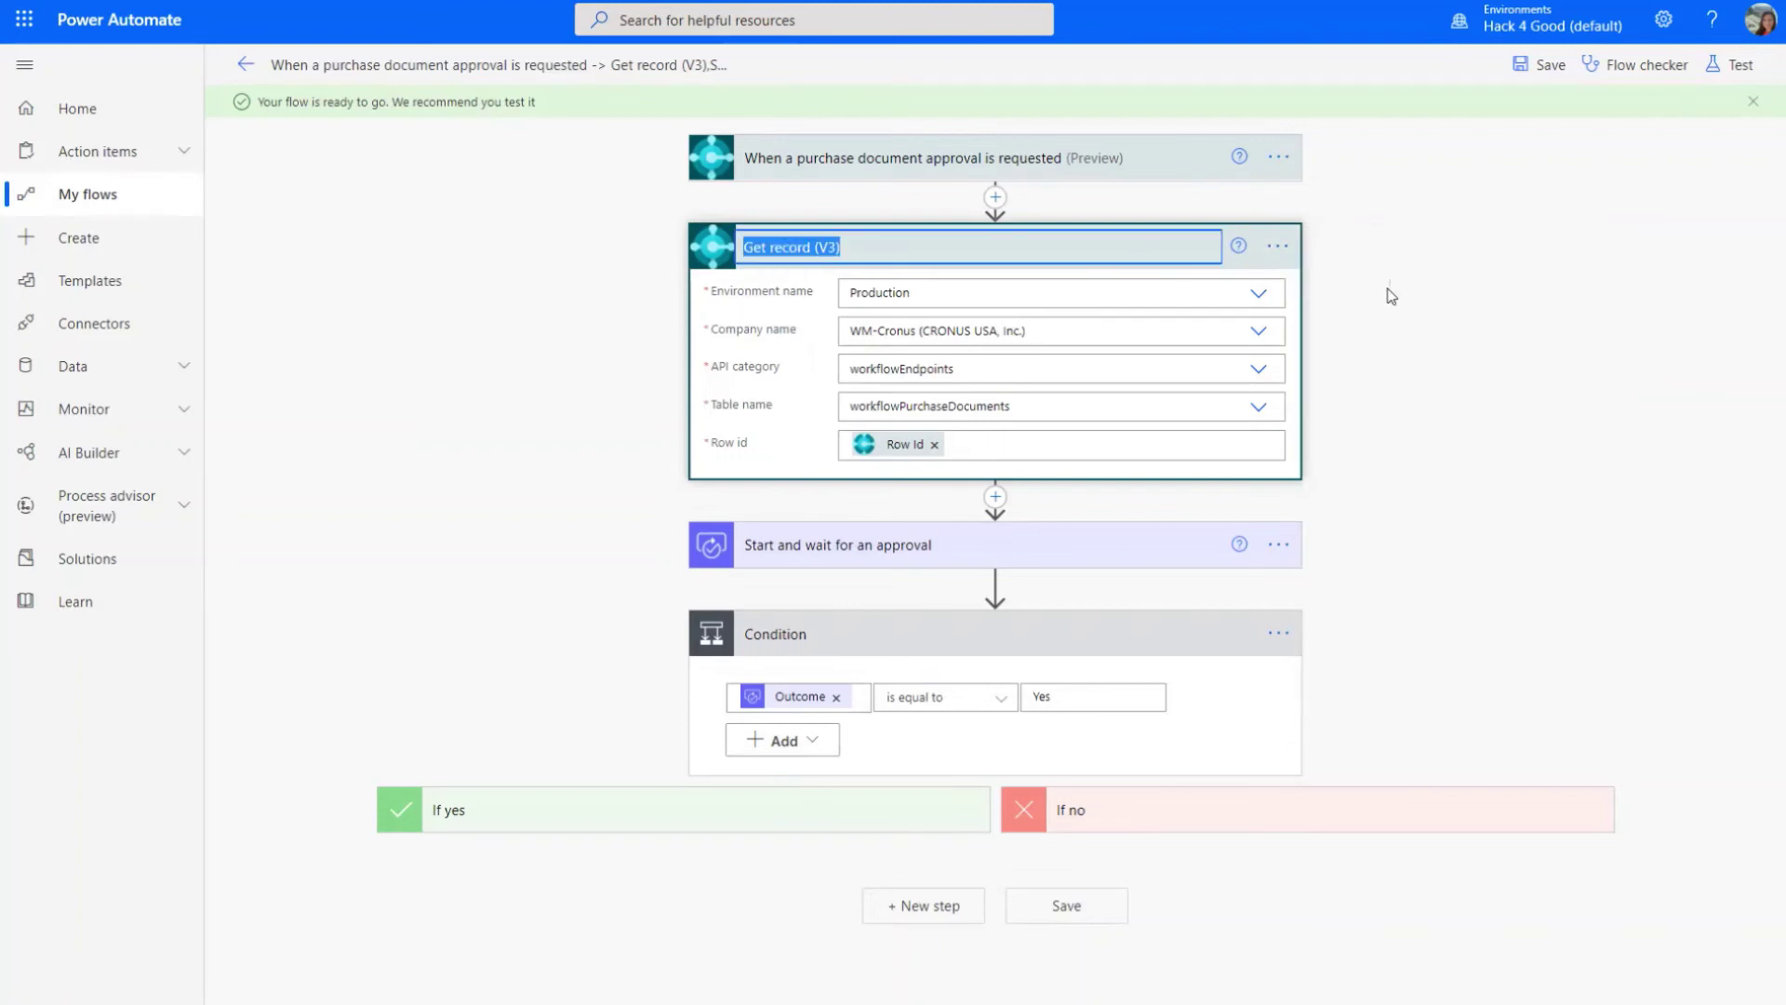
type("Purchase Invoice Details")
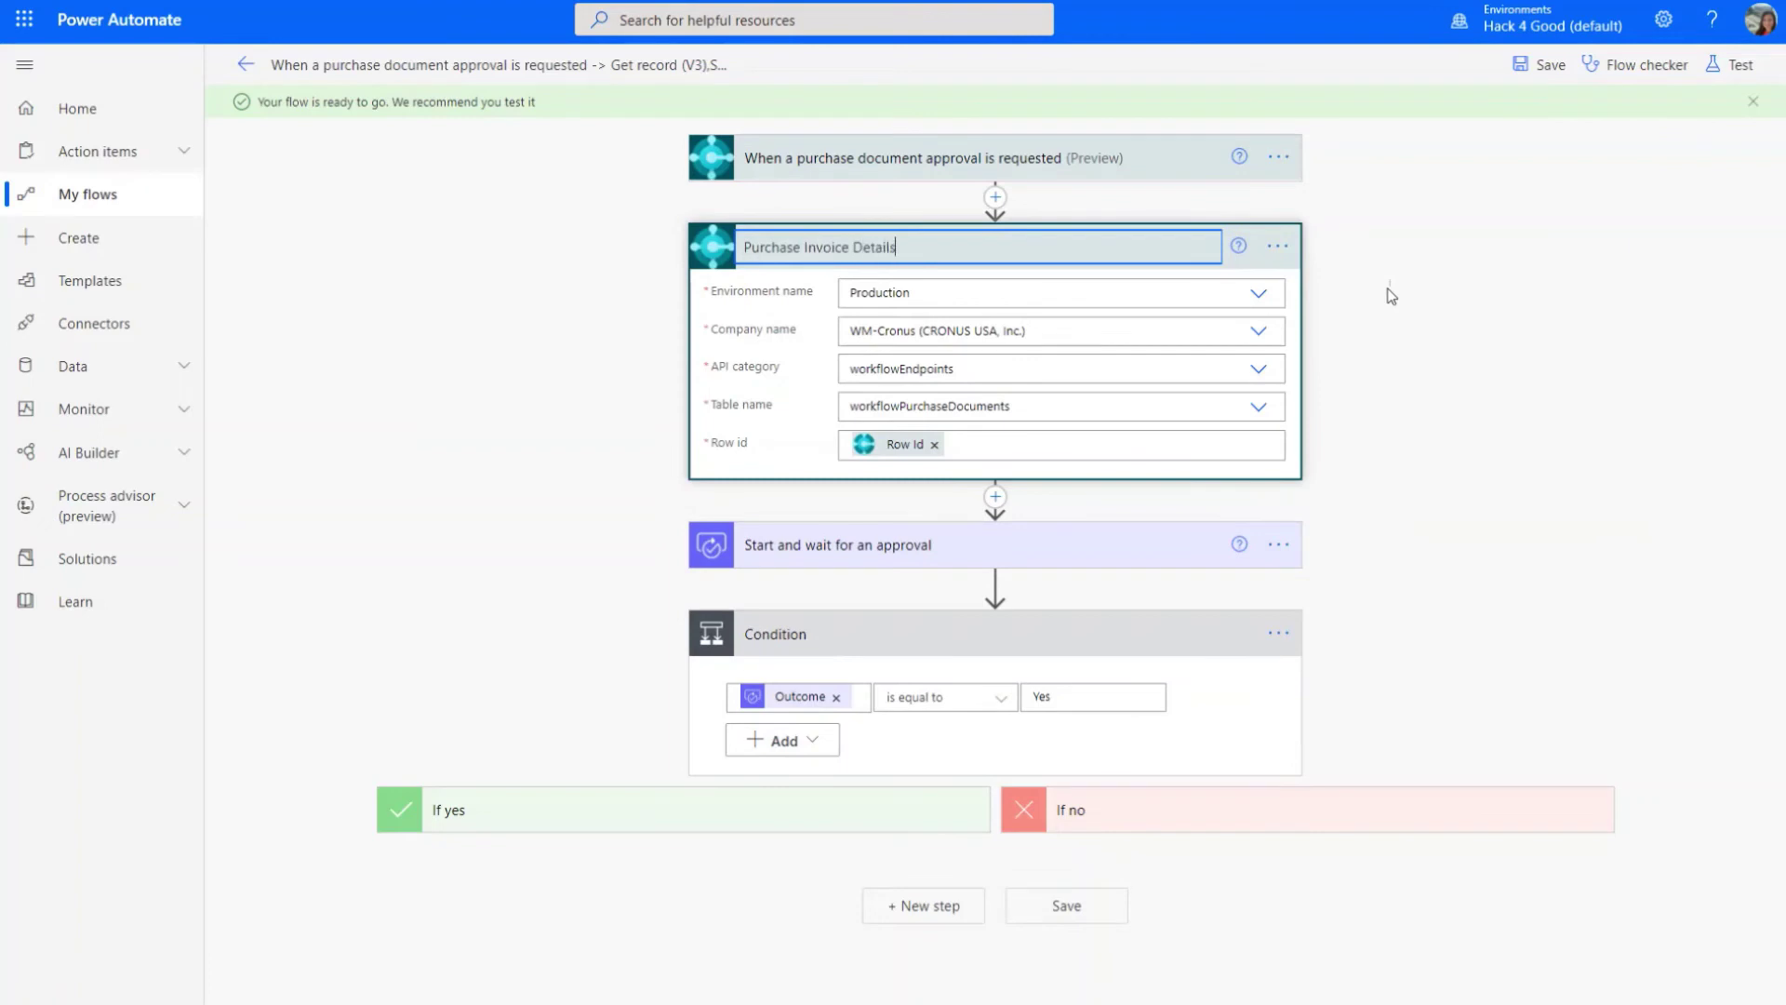
left_click(1513, 560)
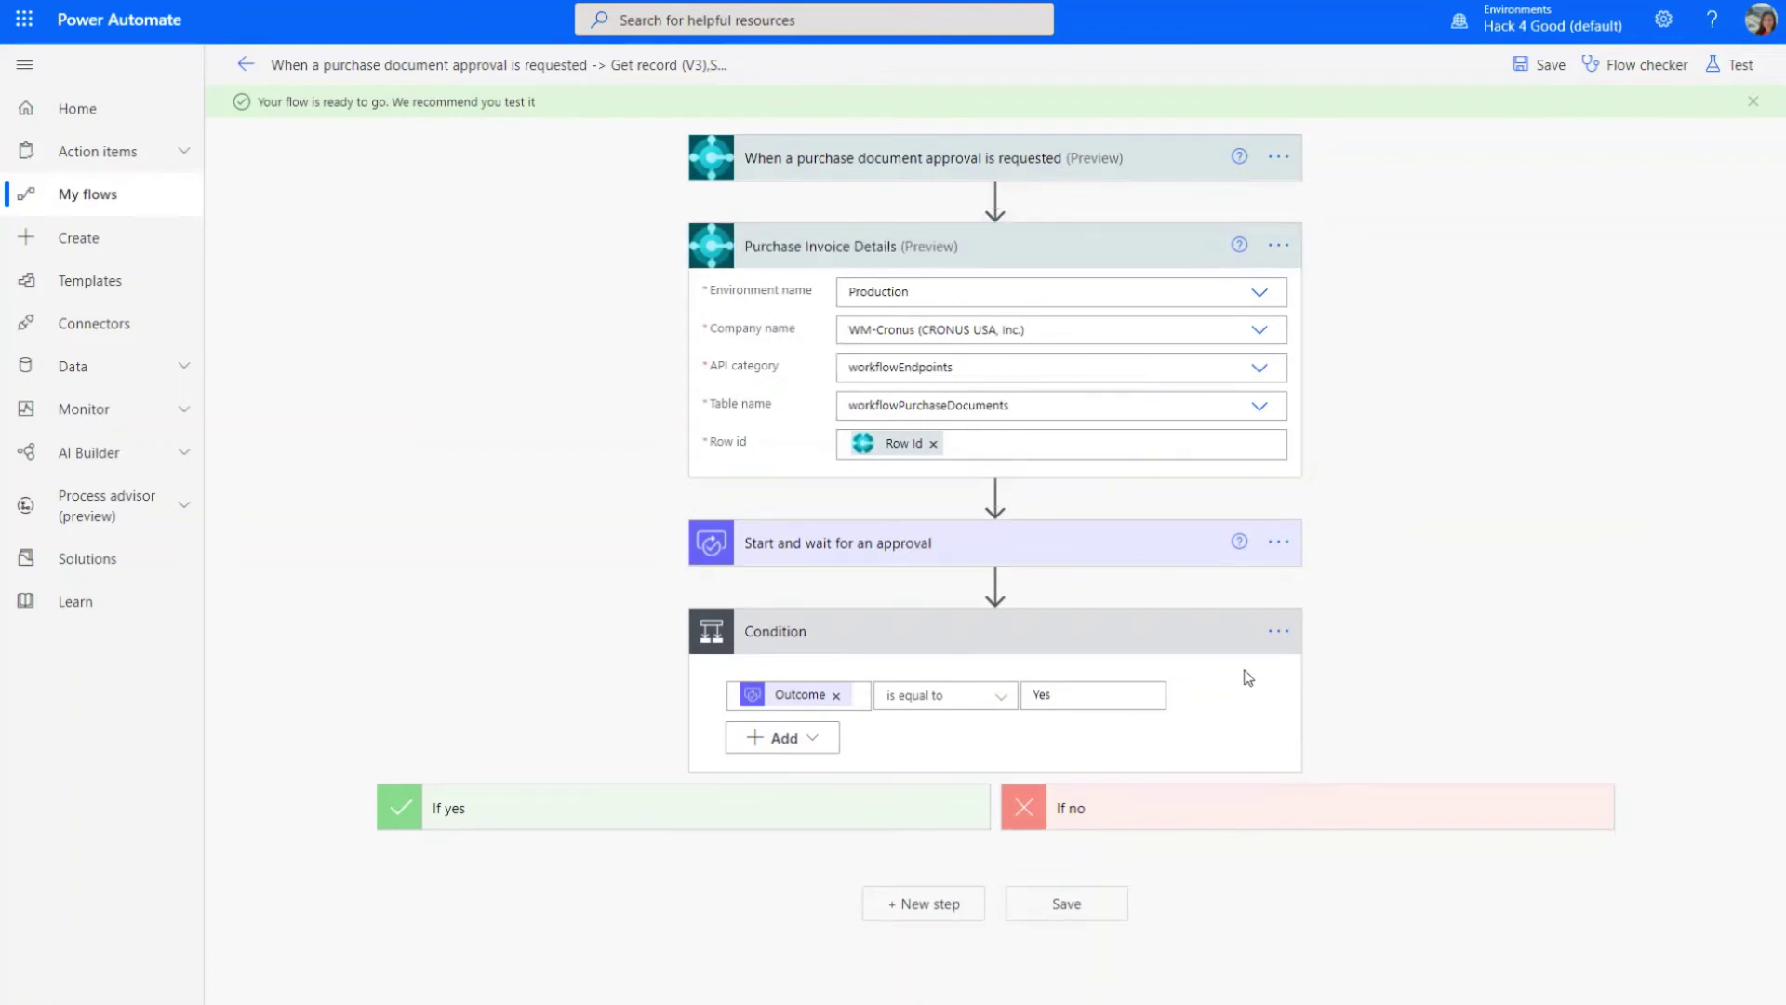
- Rename the main Condition as "Approval outcome"
left_click(1279, 633)
left_click(1364, 670)
type("Approval outcome")
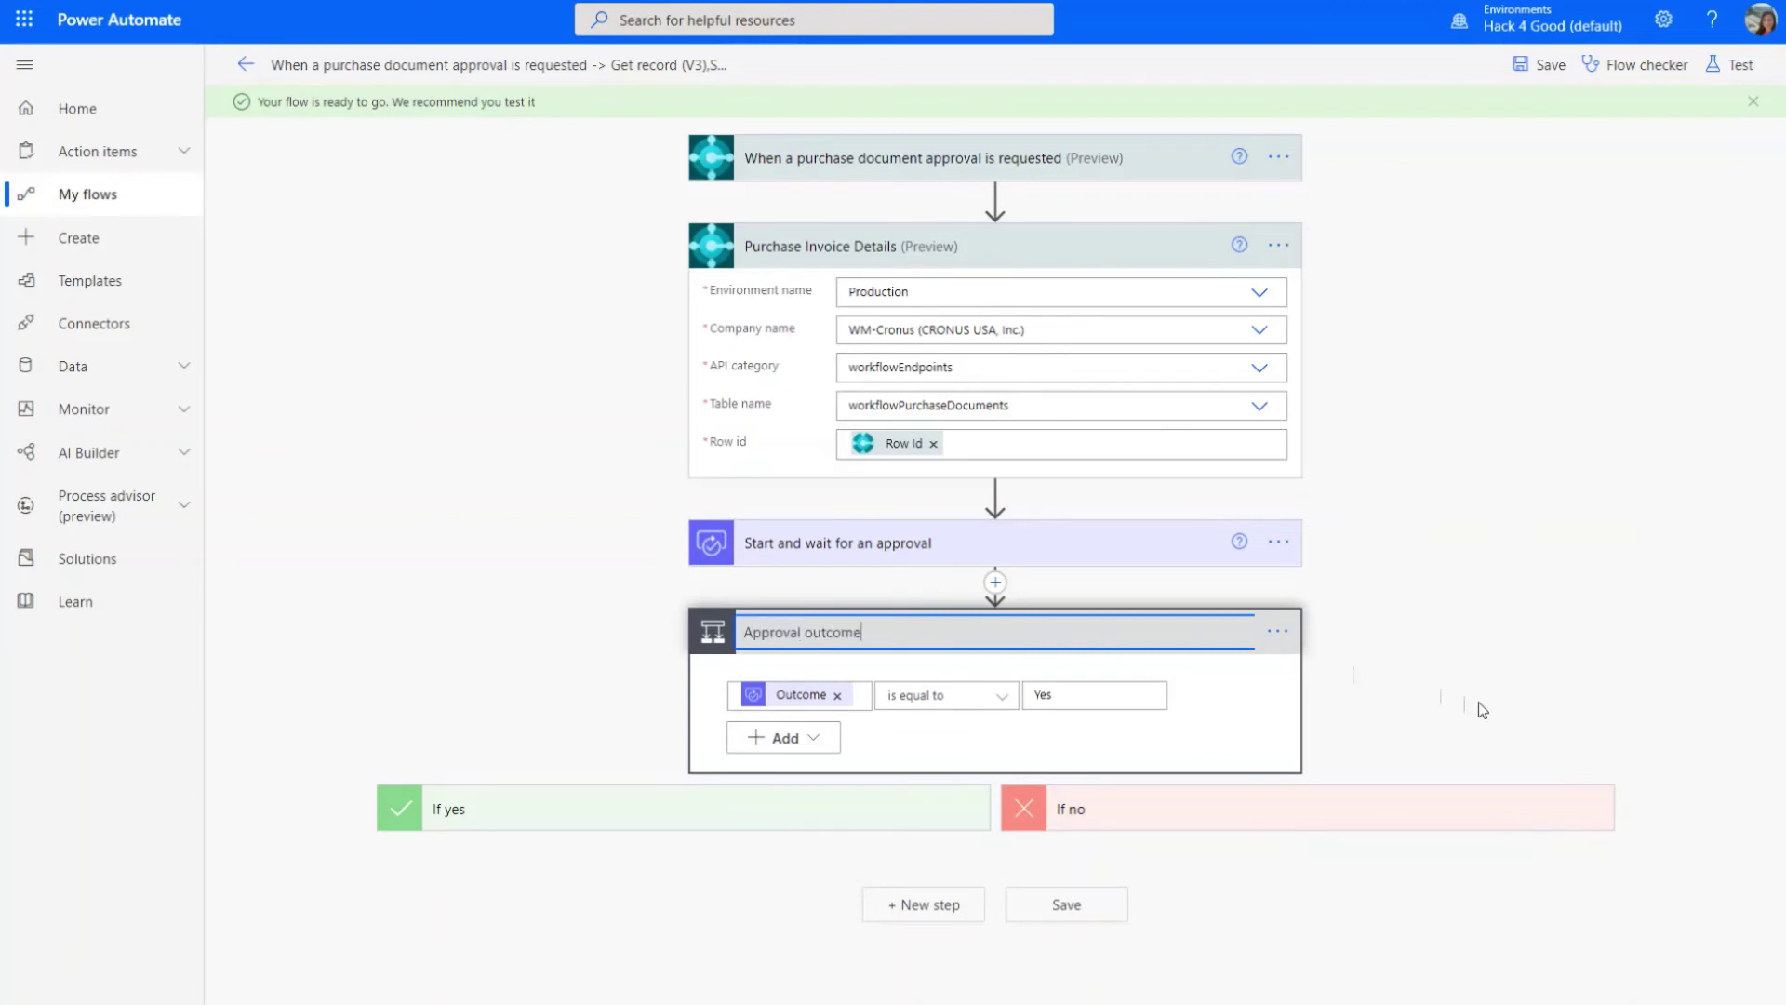
left_click(1481, 710)
- Expand the If yes branch and rename its Execute action (V3) as "Approval- Release Record"
left_click(494, 806)
scroll(529, 834, "down", 3)
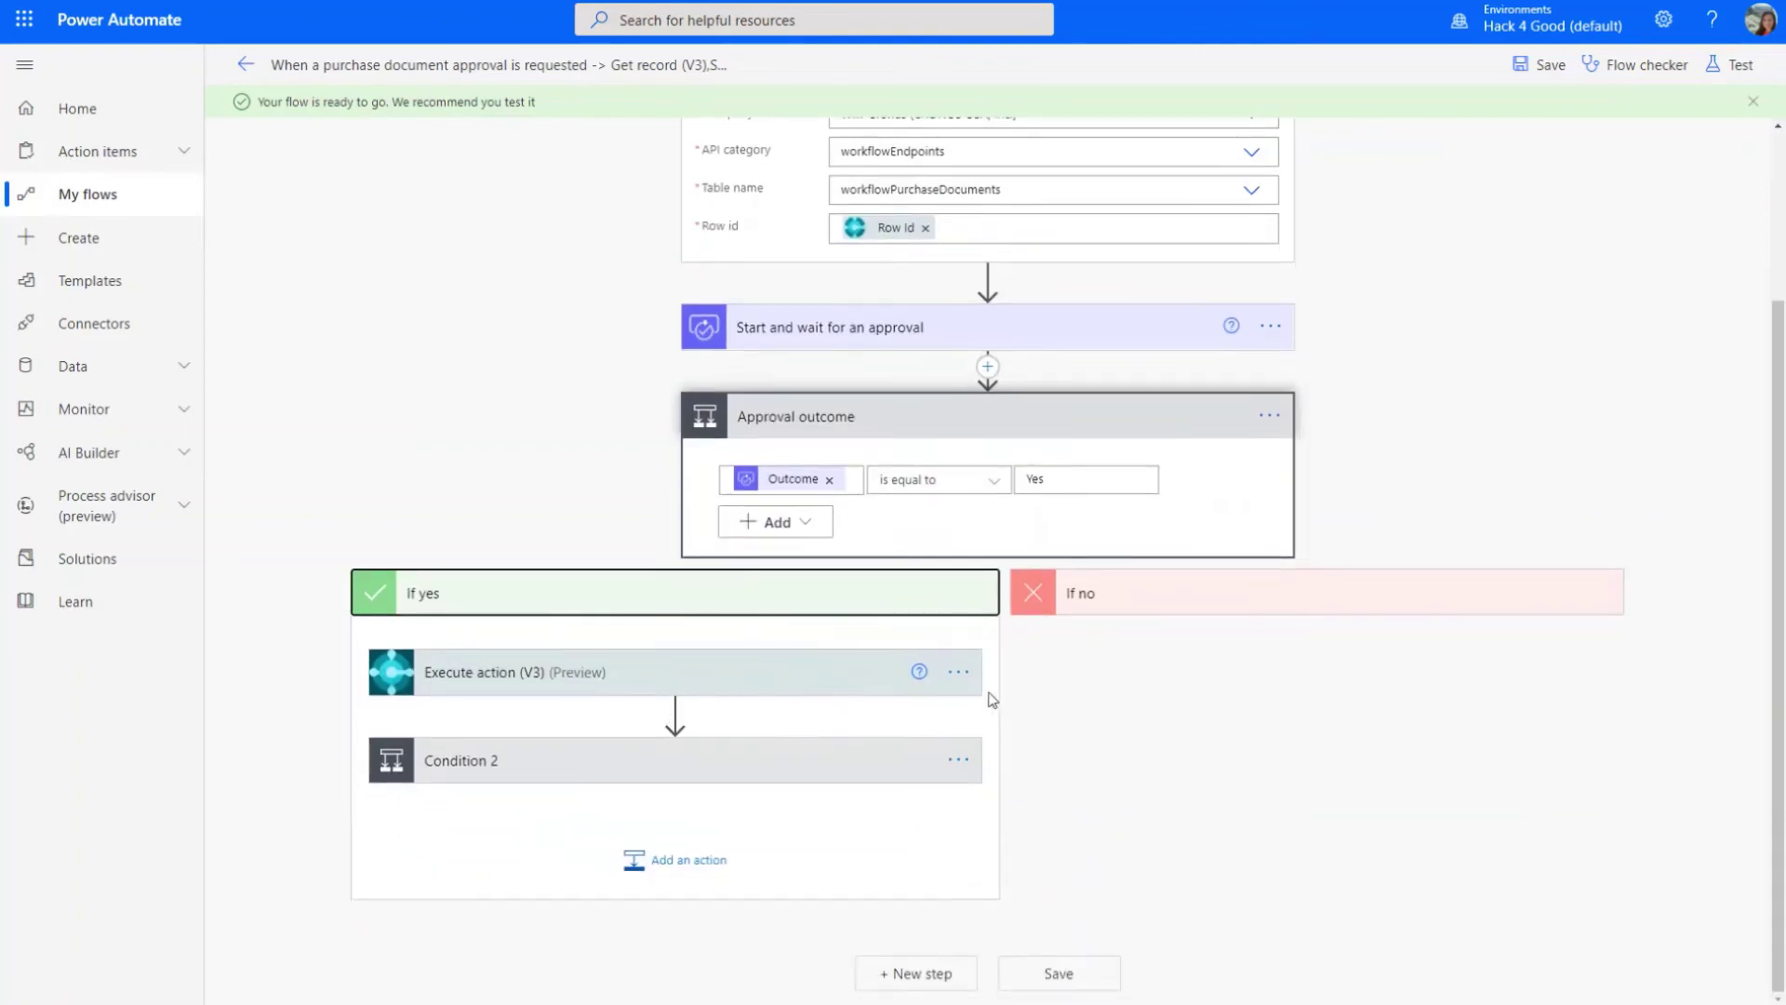
left_click(958, 671)
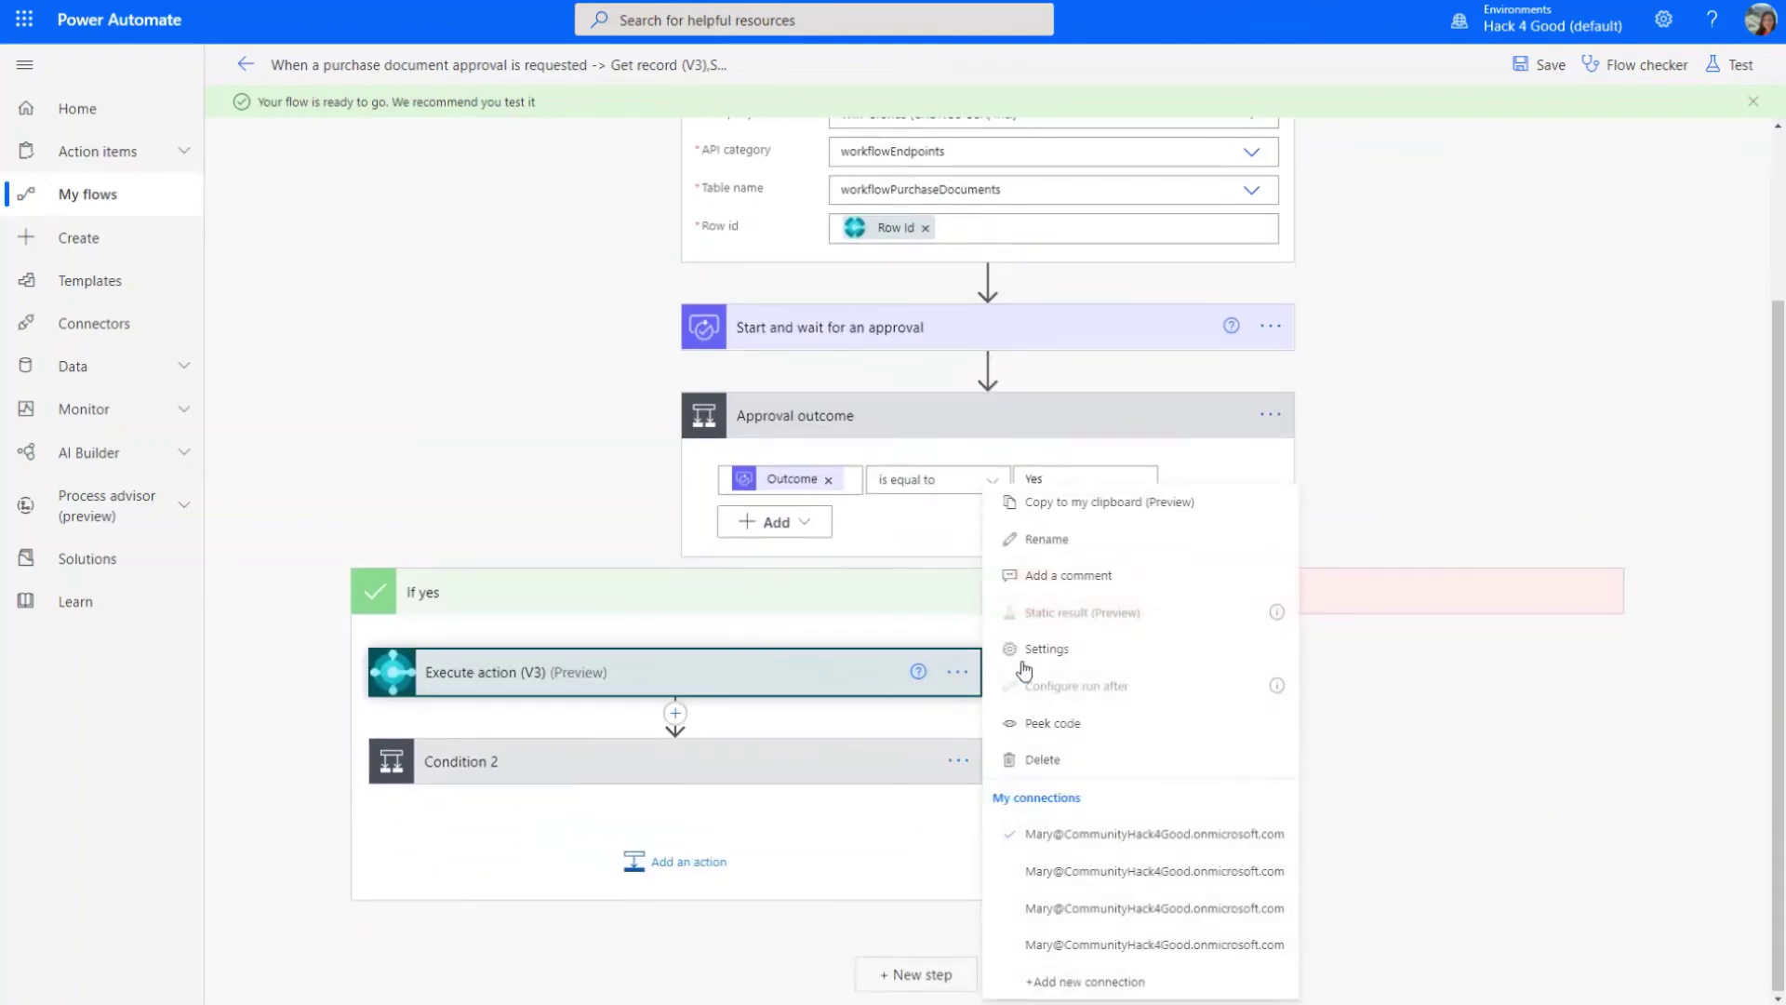
left_click(1060, 539)
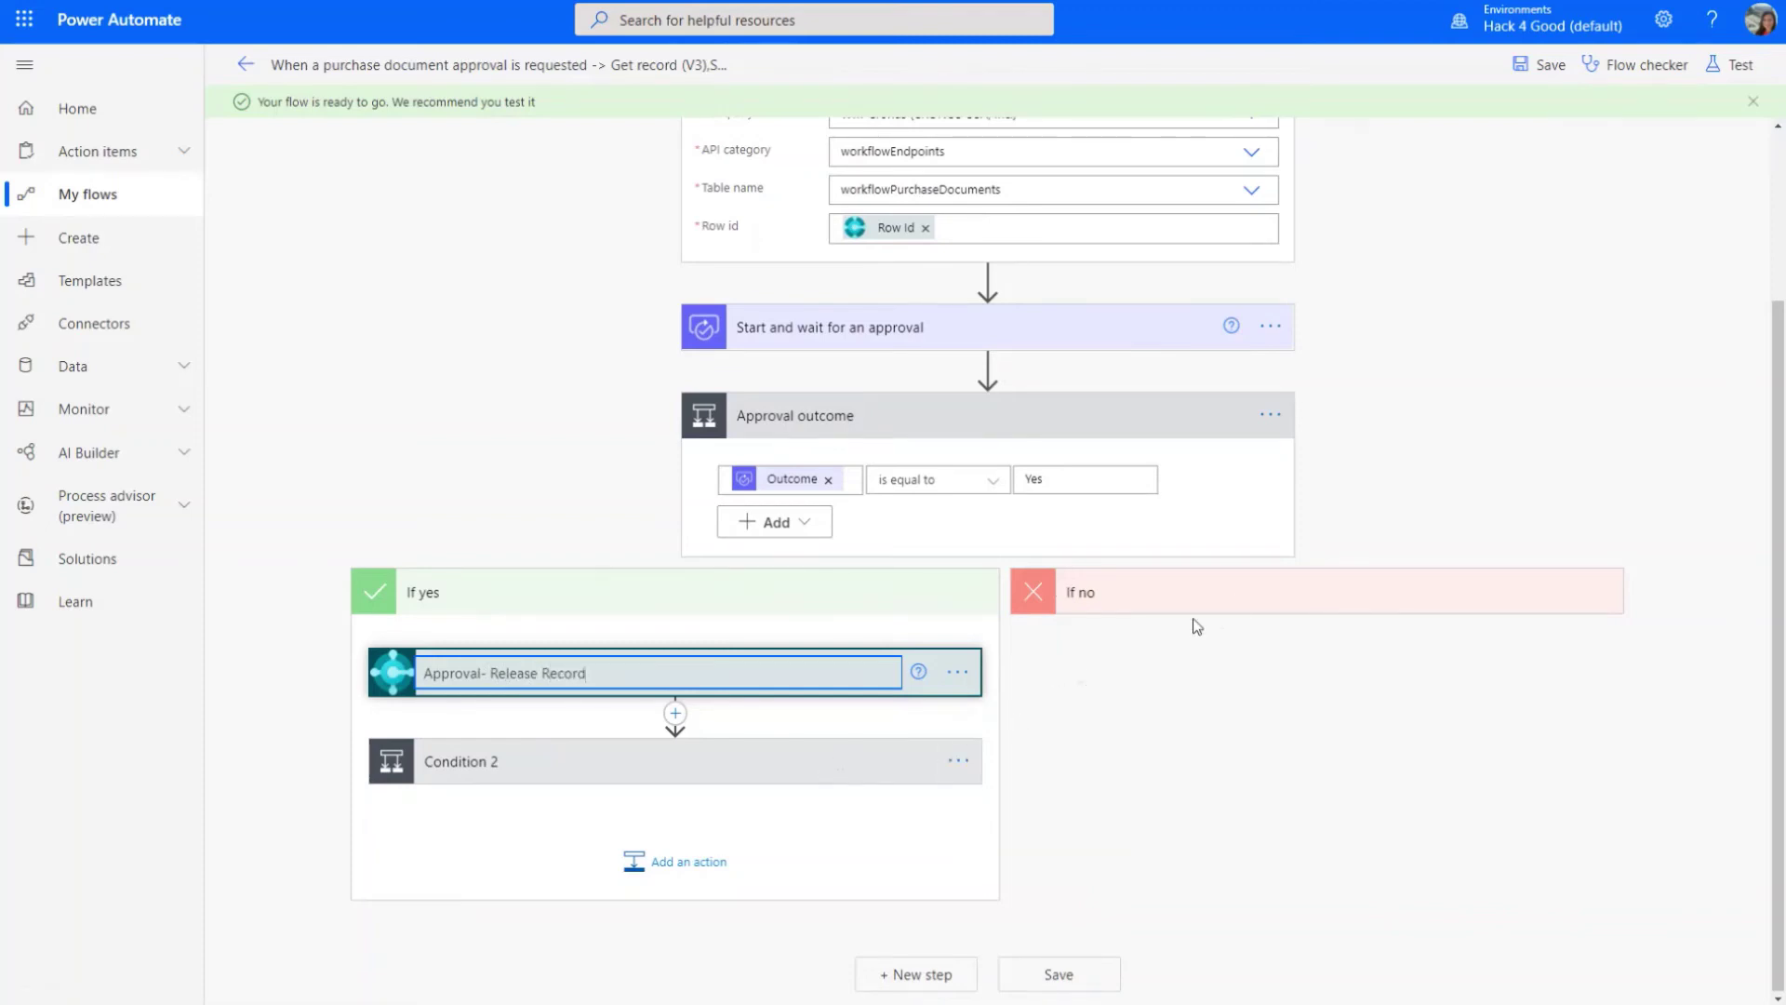
- Rename the If no branch's Execute action (V3) 2 as "Rejection- Lock Record" and collapse Condition 3 below it
left_click(1252, 601)
left_click(1519, 675)
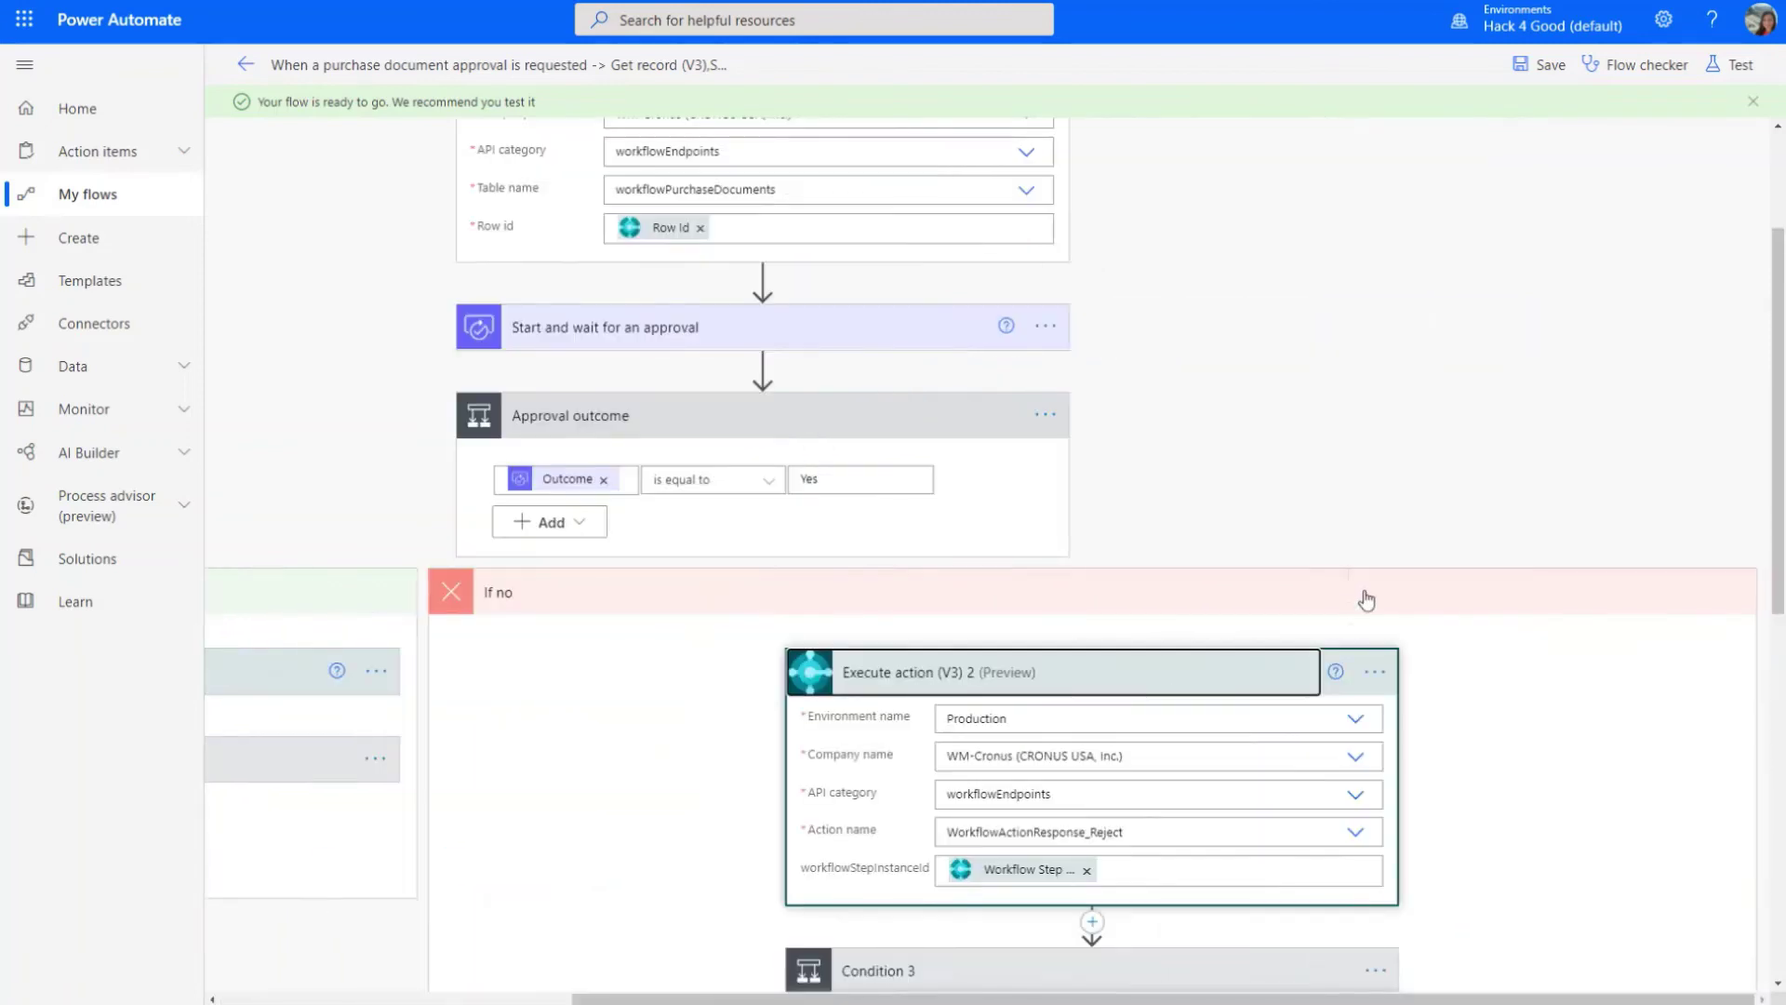
left_click(1376, 673)
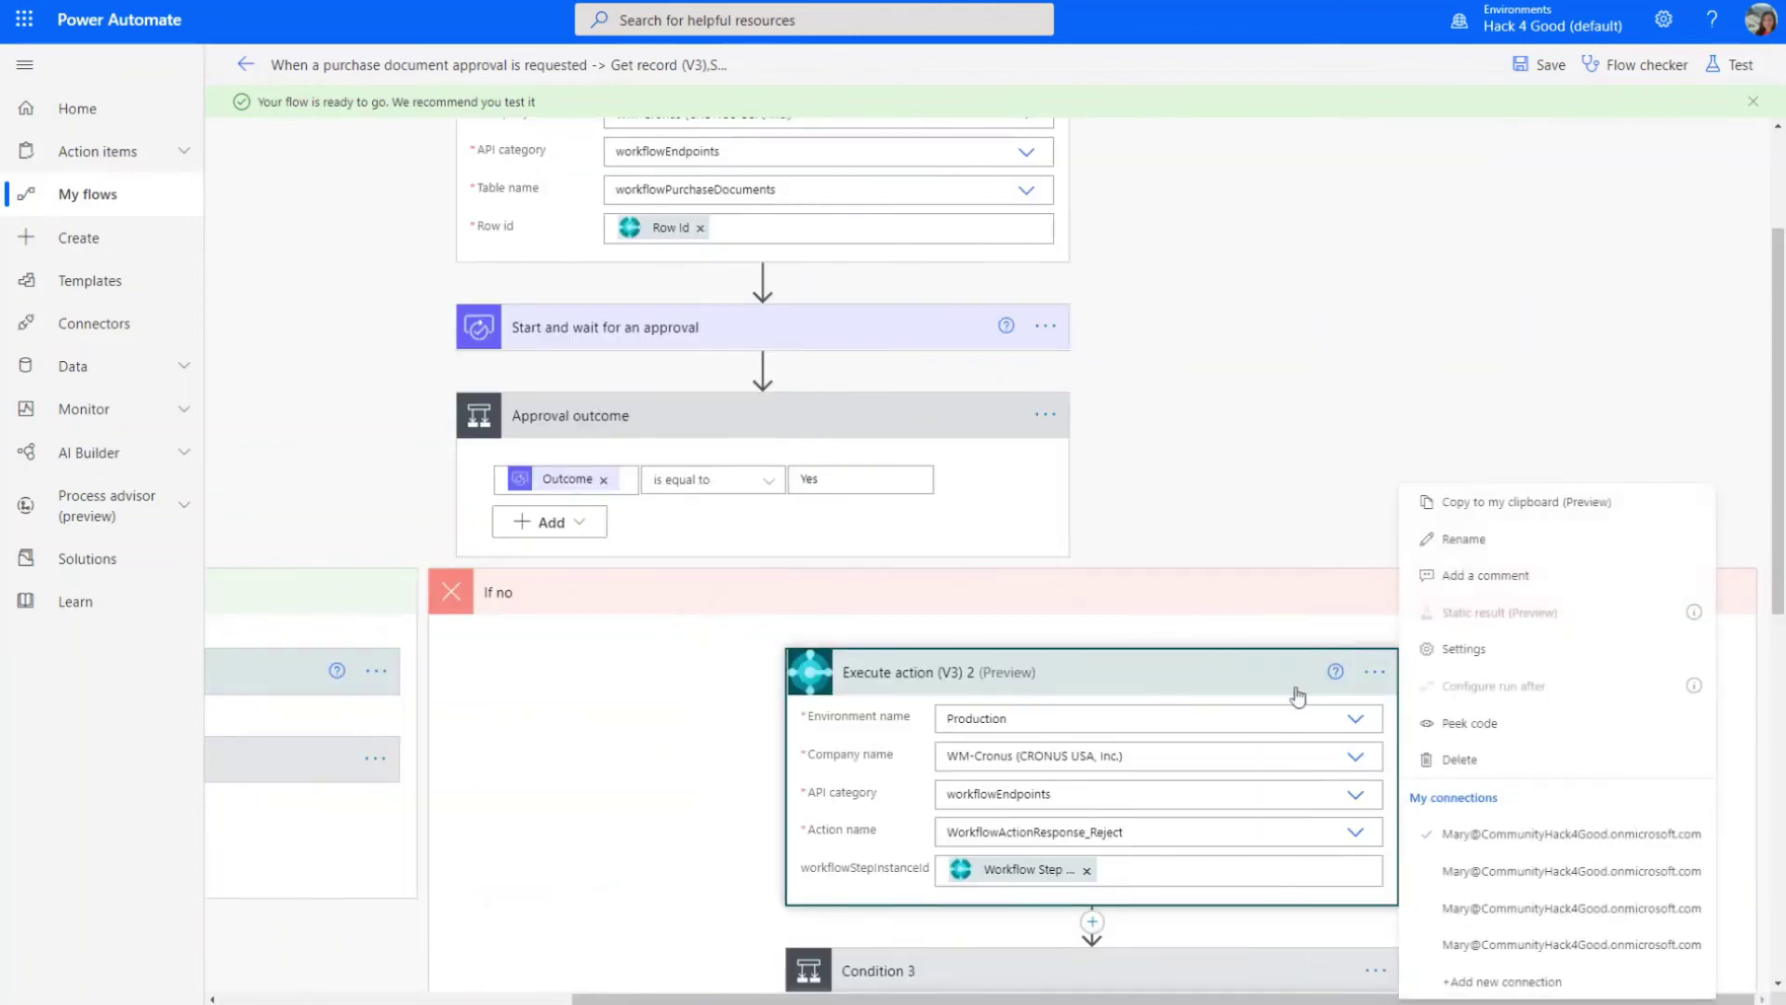
left_click(1530, 540)
type("rd")
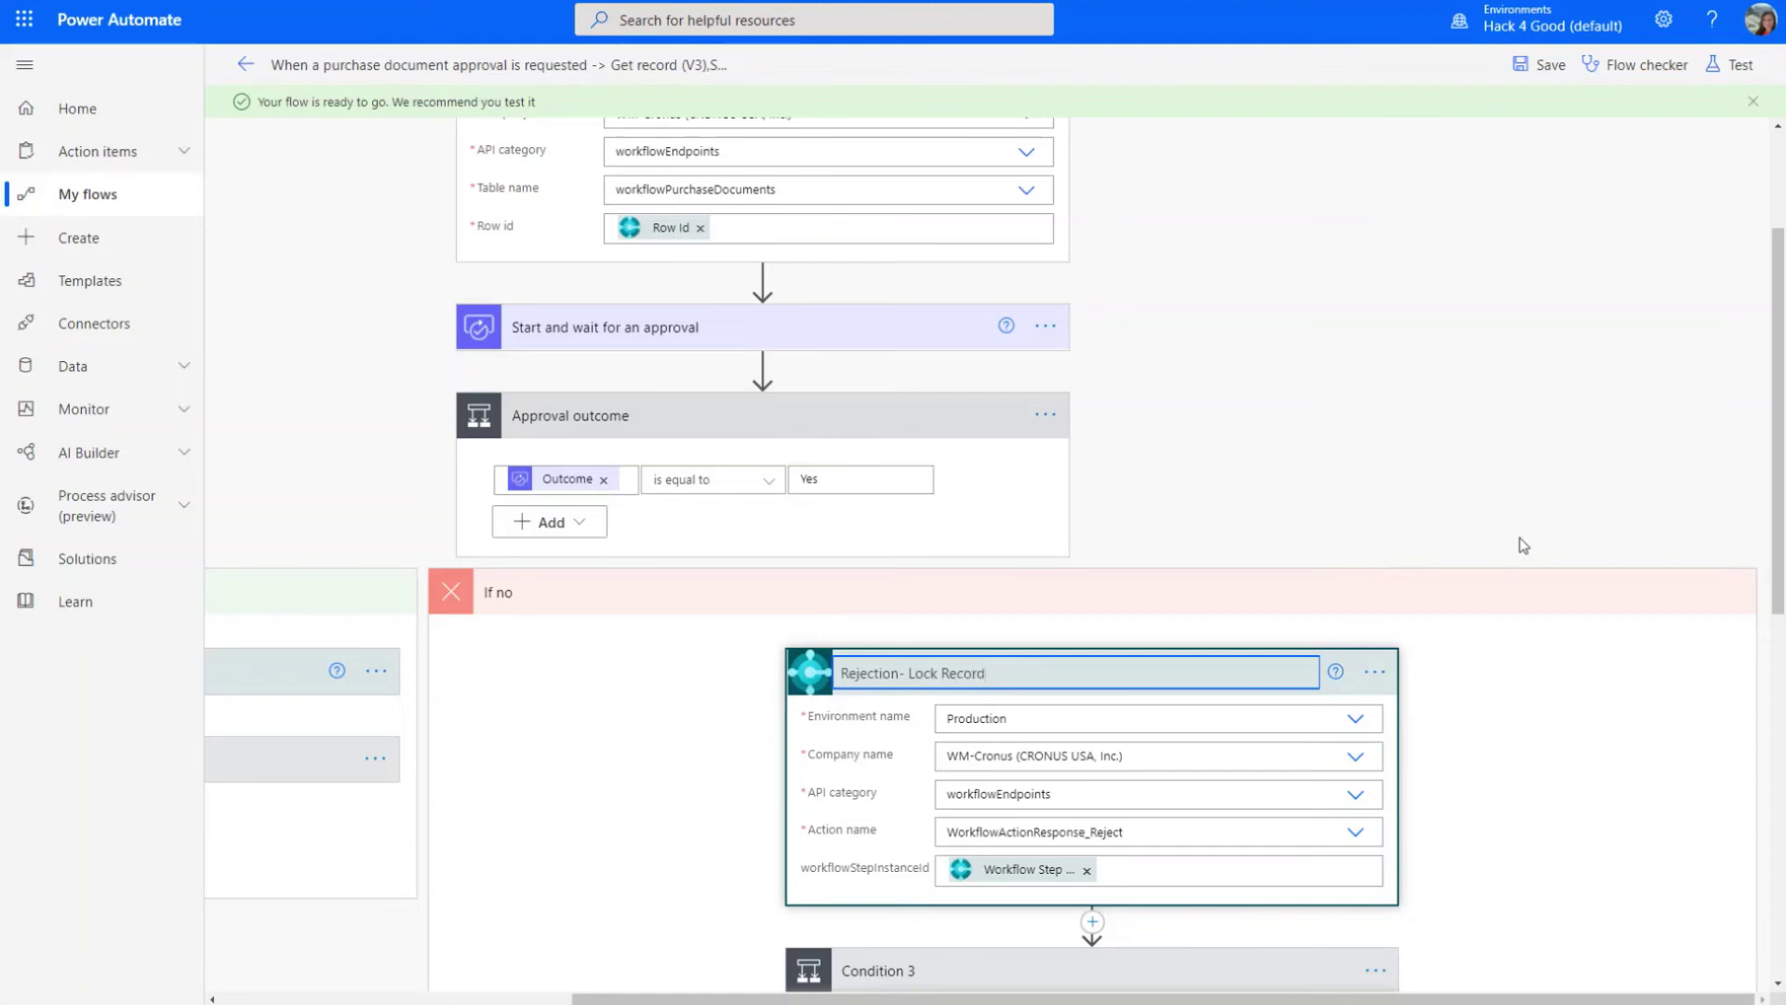
left_click(1522, 543)
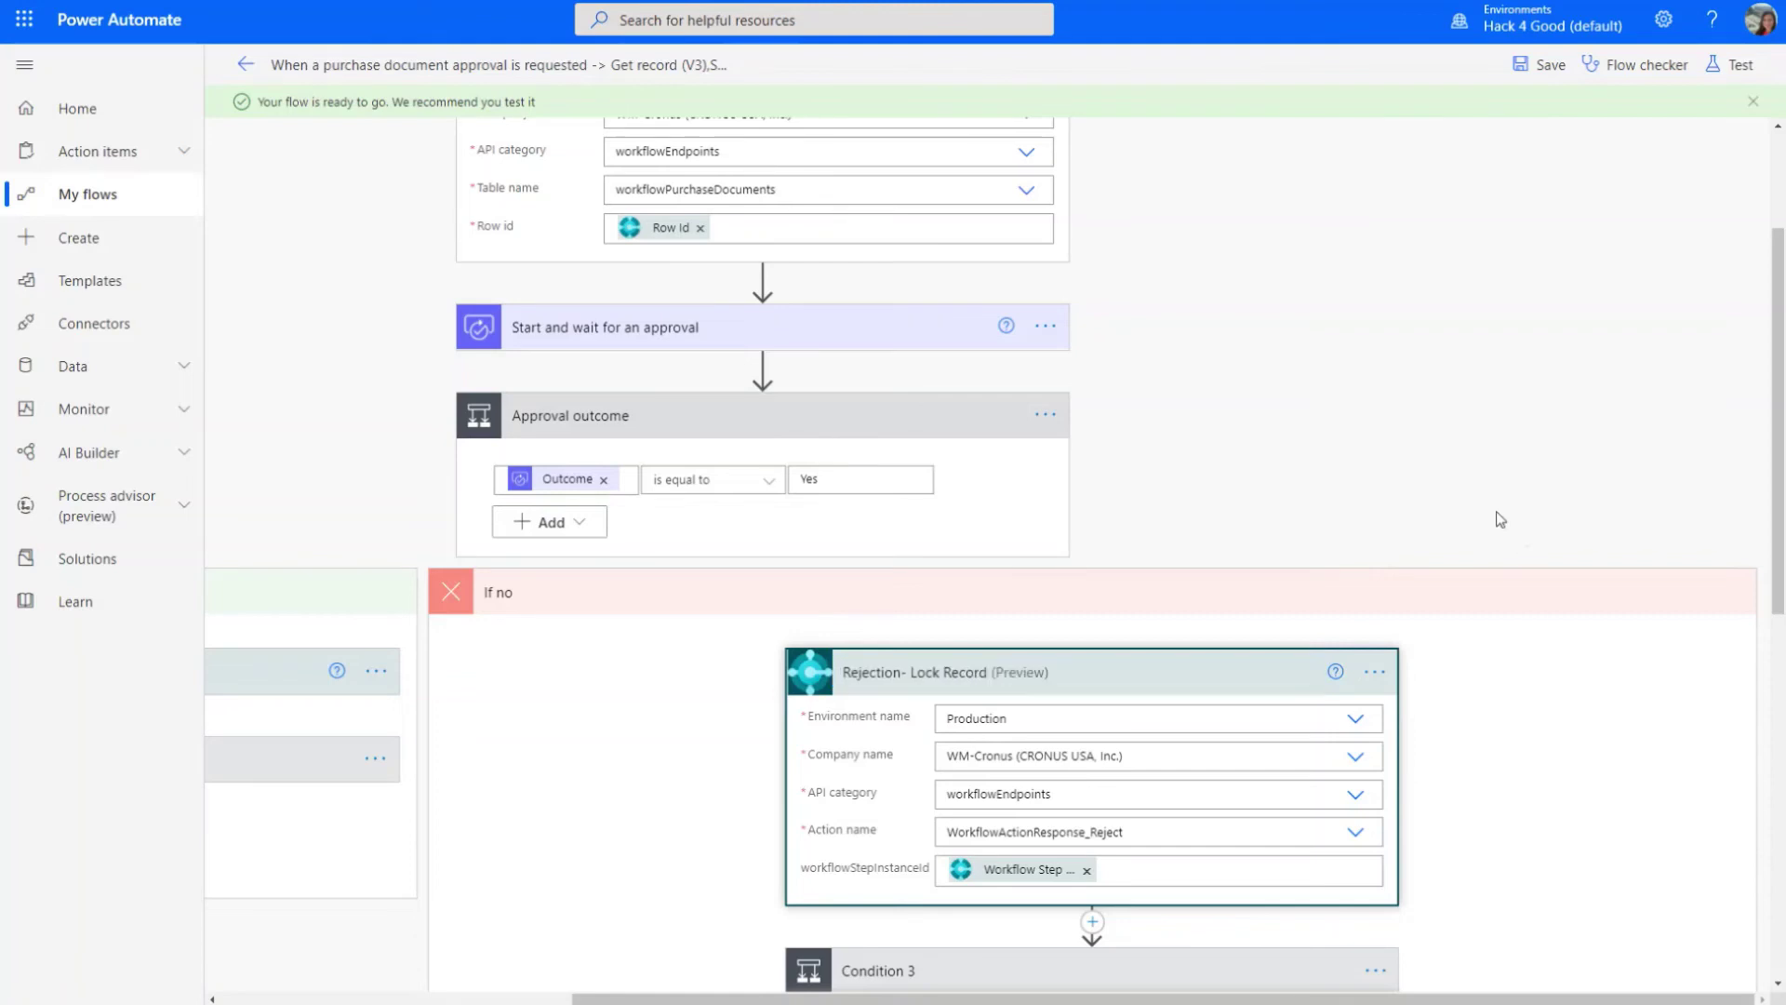
left_click(1209, 966)
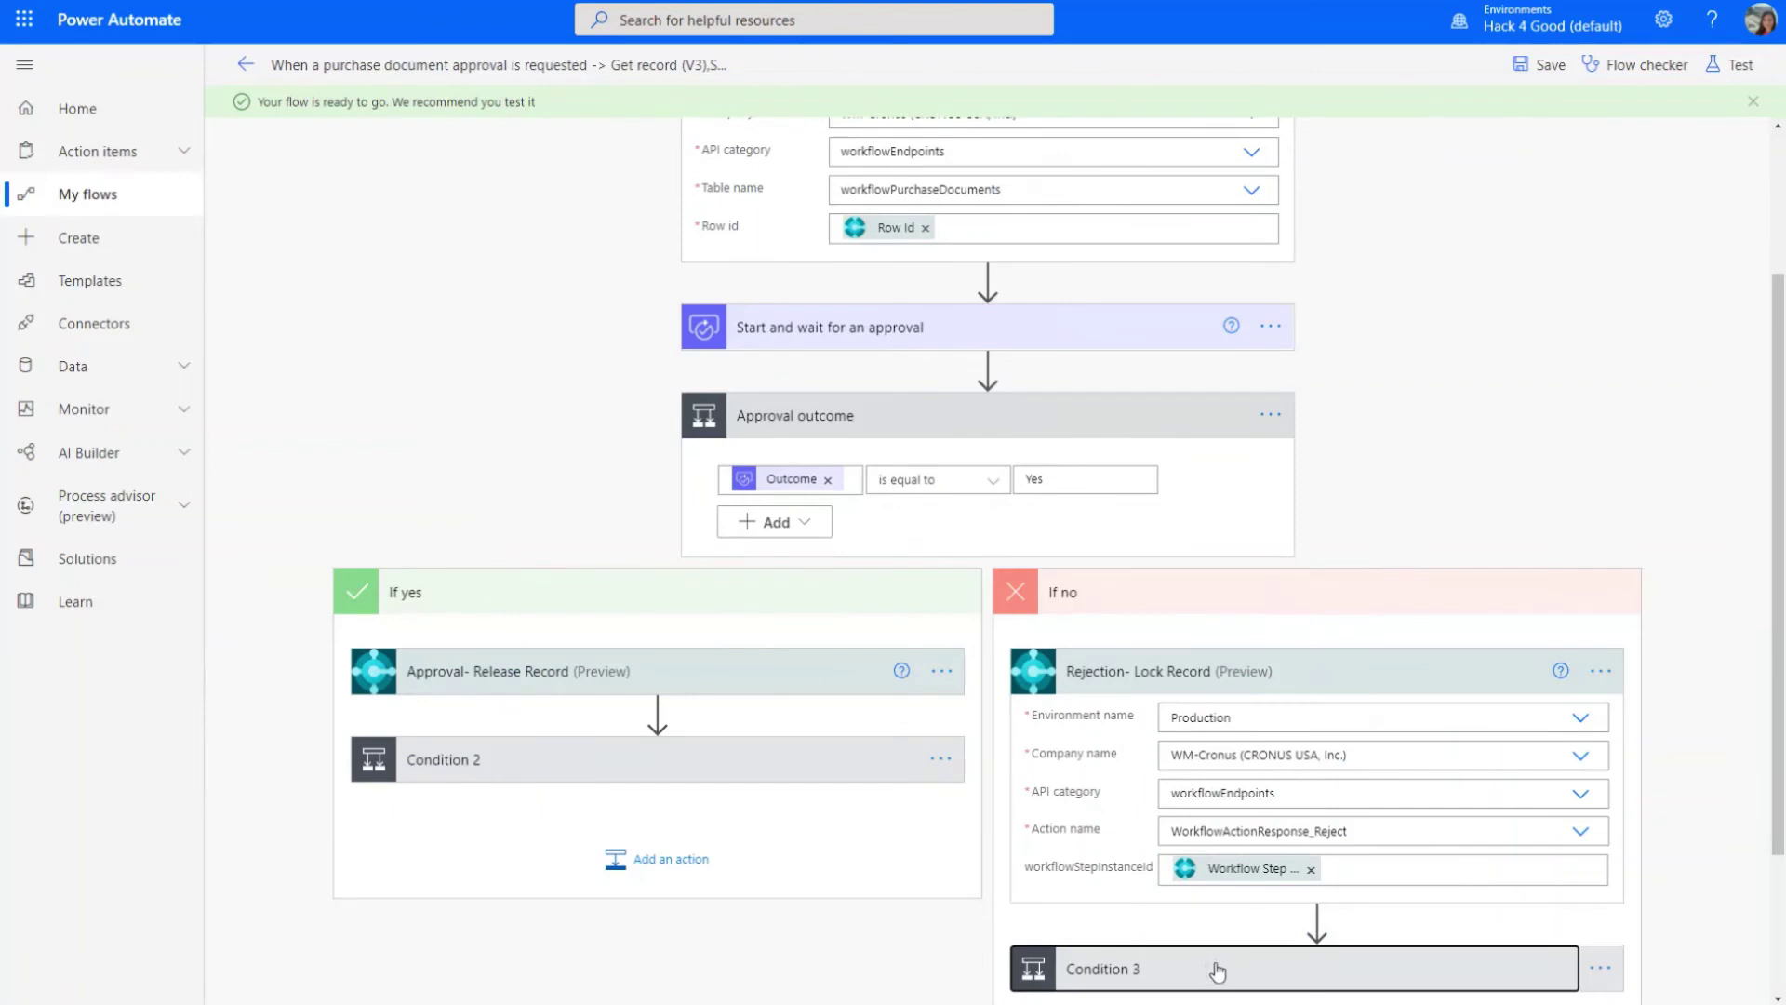
scroll(1301, 628, "up", 2)
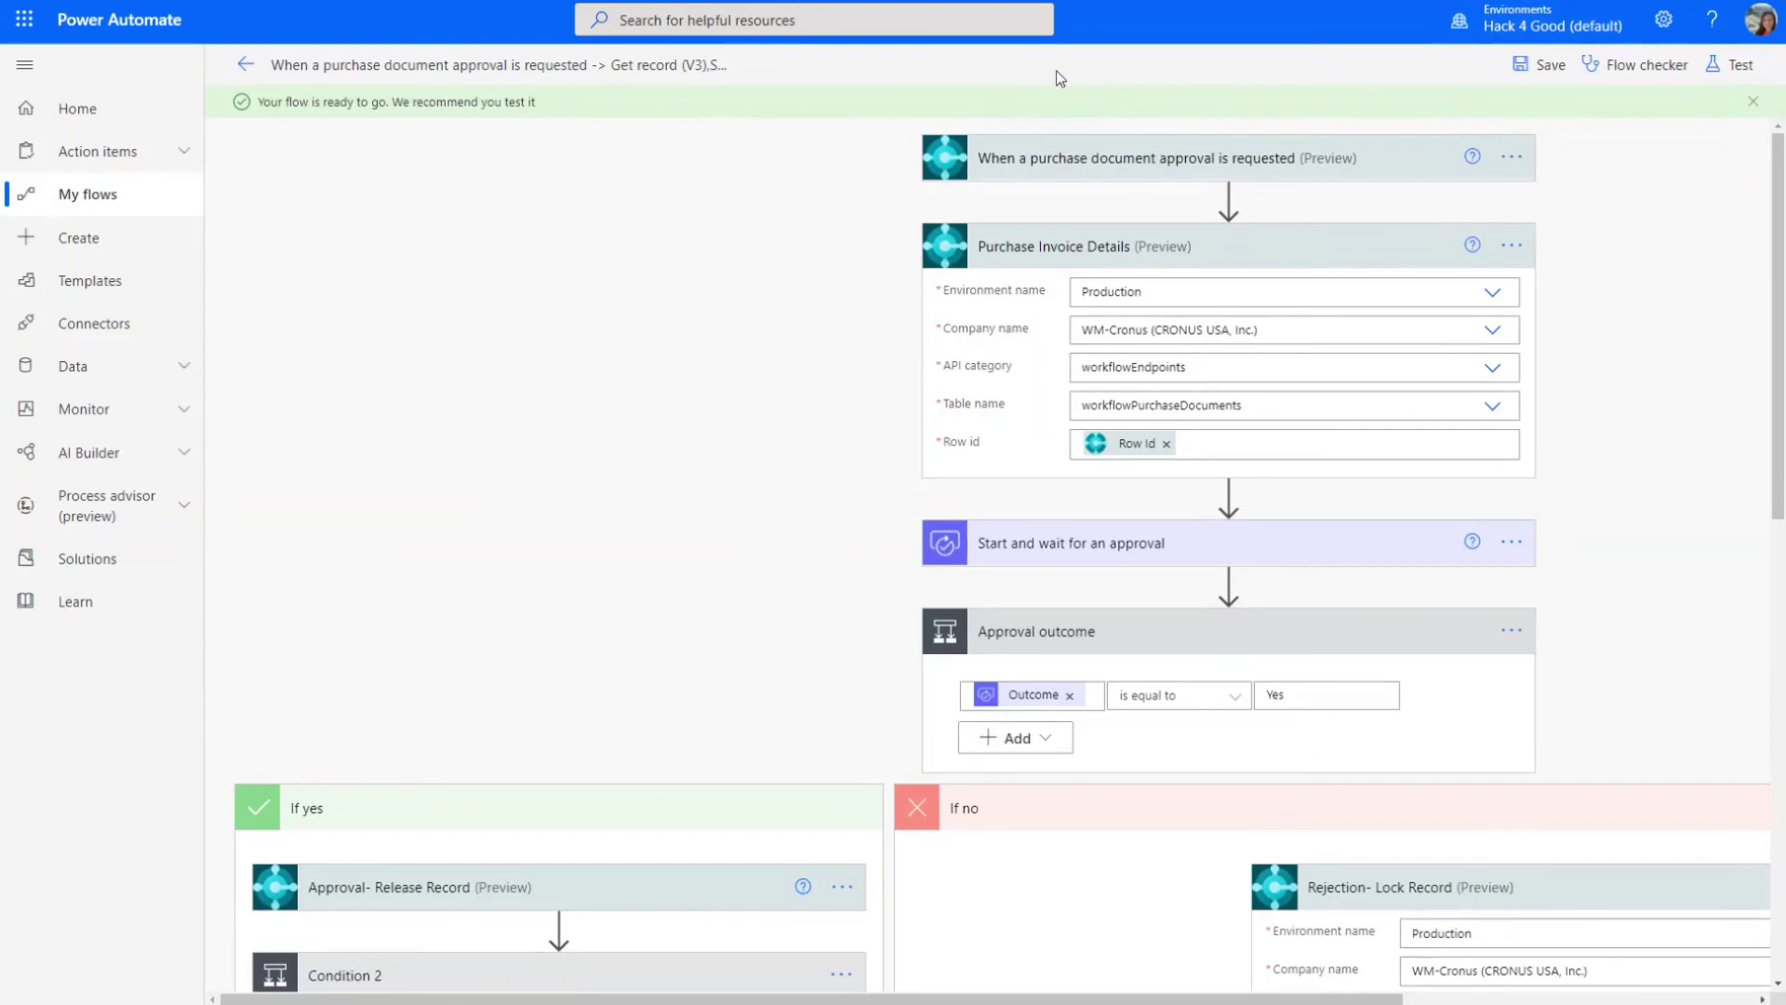
- Save the flow, return to its details page and dismiss the ready-to-go message
left_click(485, 63)
left_click(439, 110)
left_click(1540, 65)
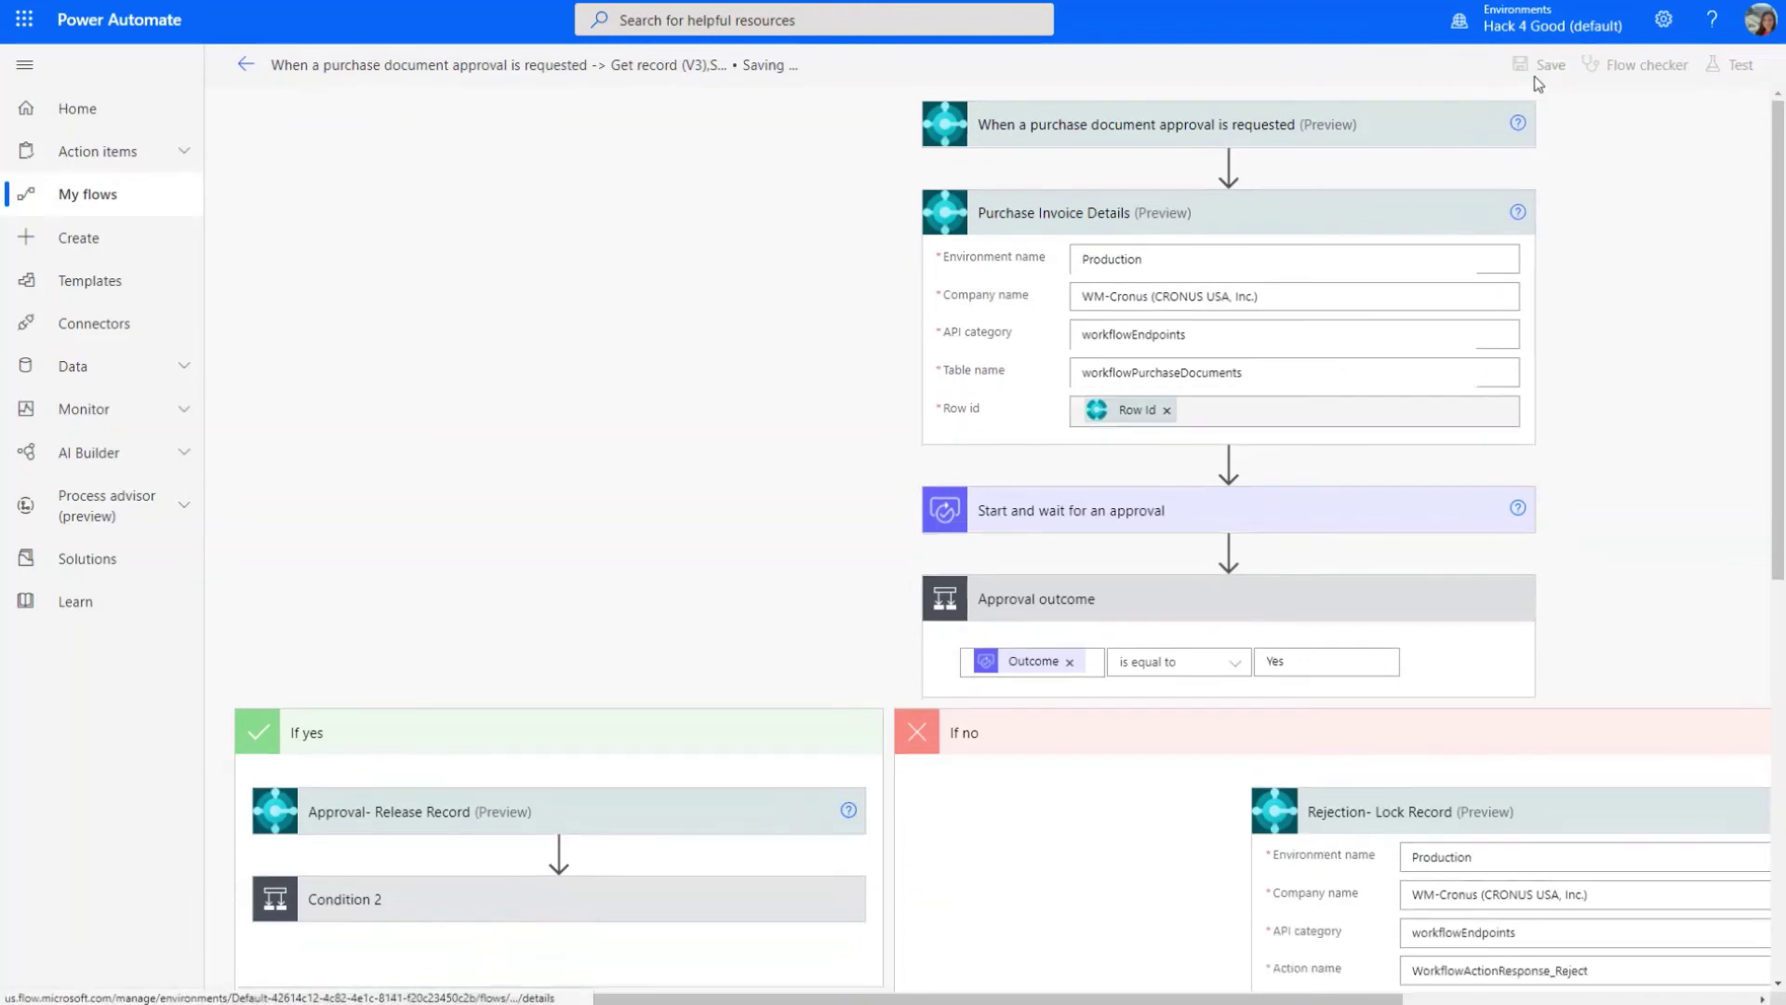
left_click(246, 64)
left_click(983, 127)
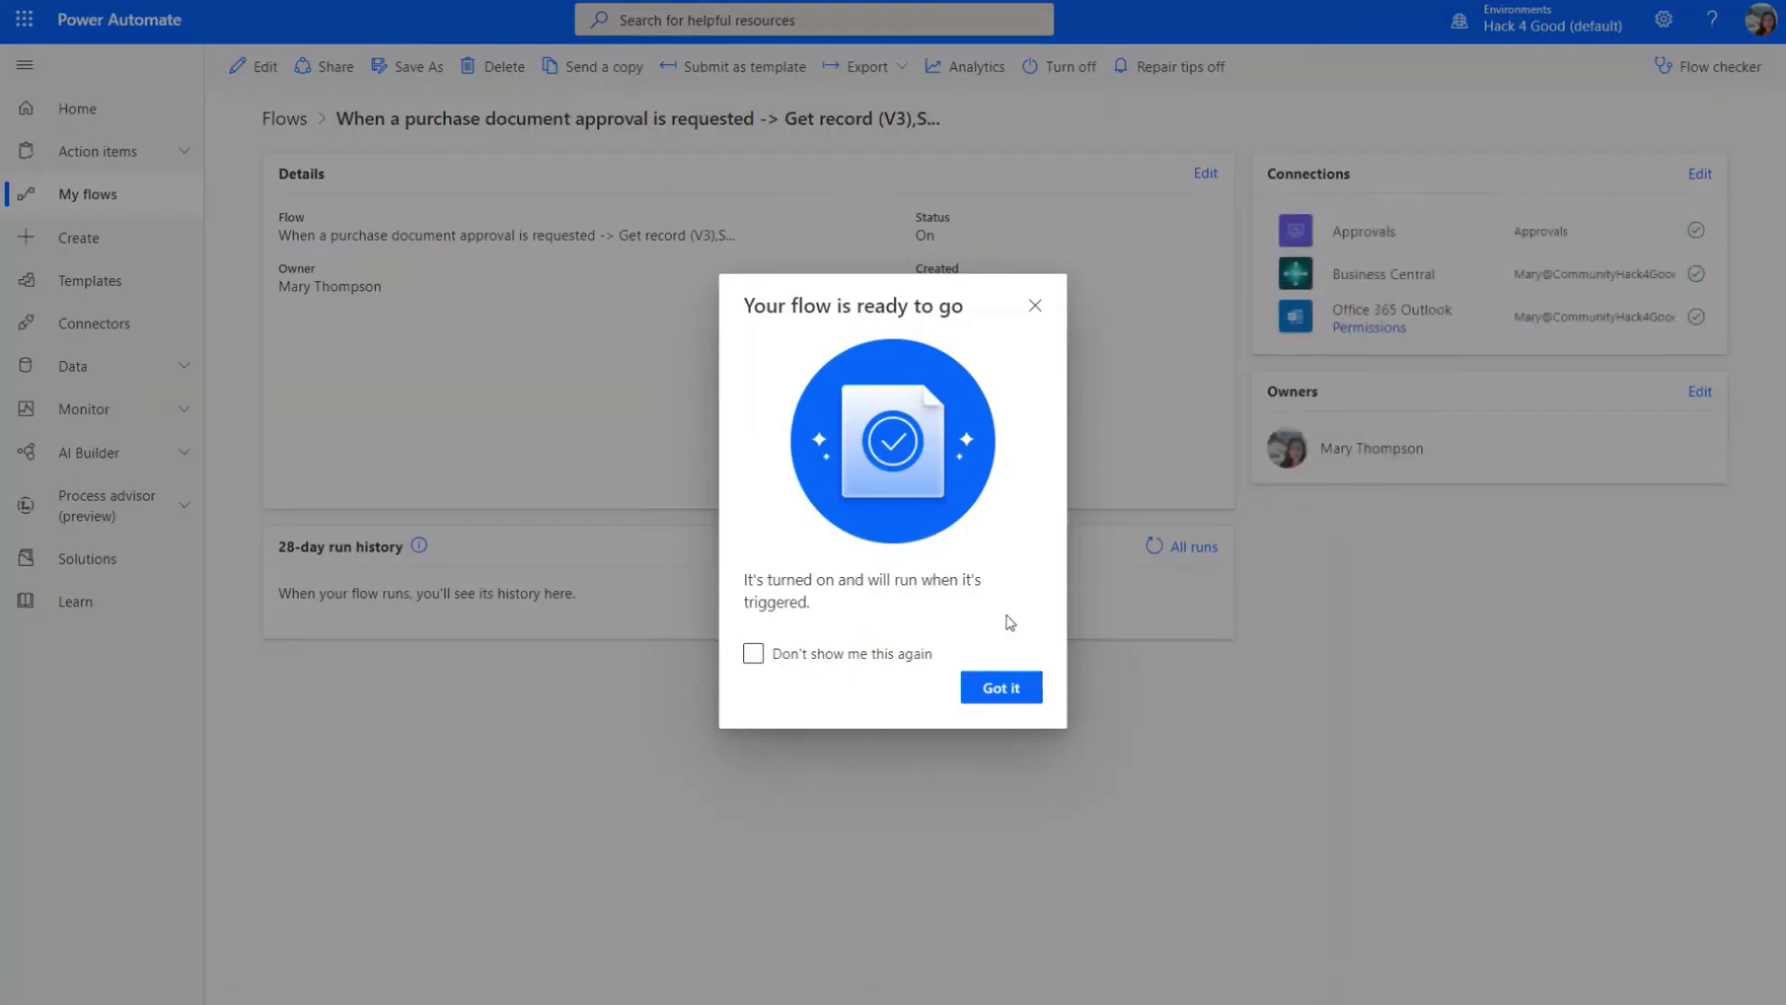
left_click(1034, 305)
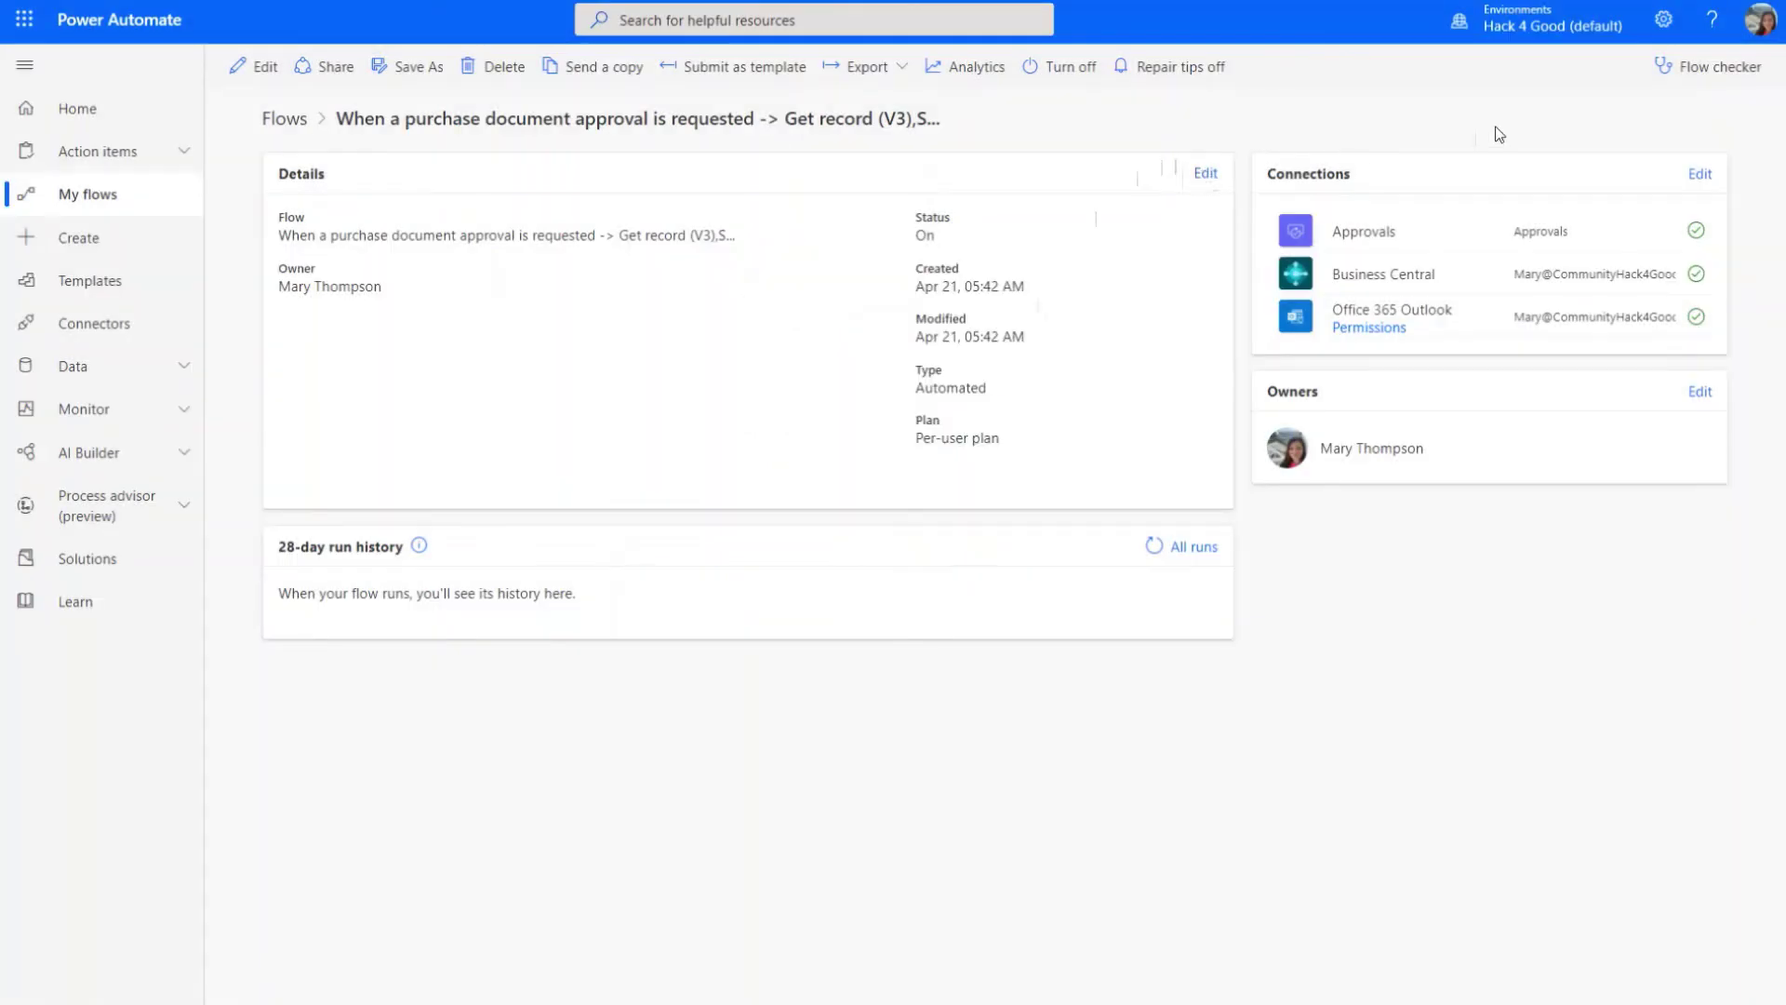
- Rename the flow as "BC Approval" in its details, save the change and open the flow for editing
left_click(1206, 177)
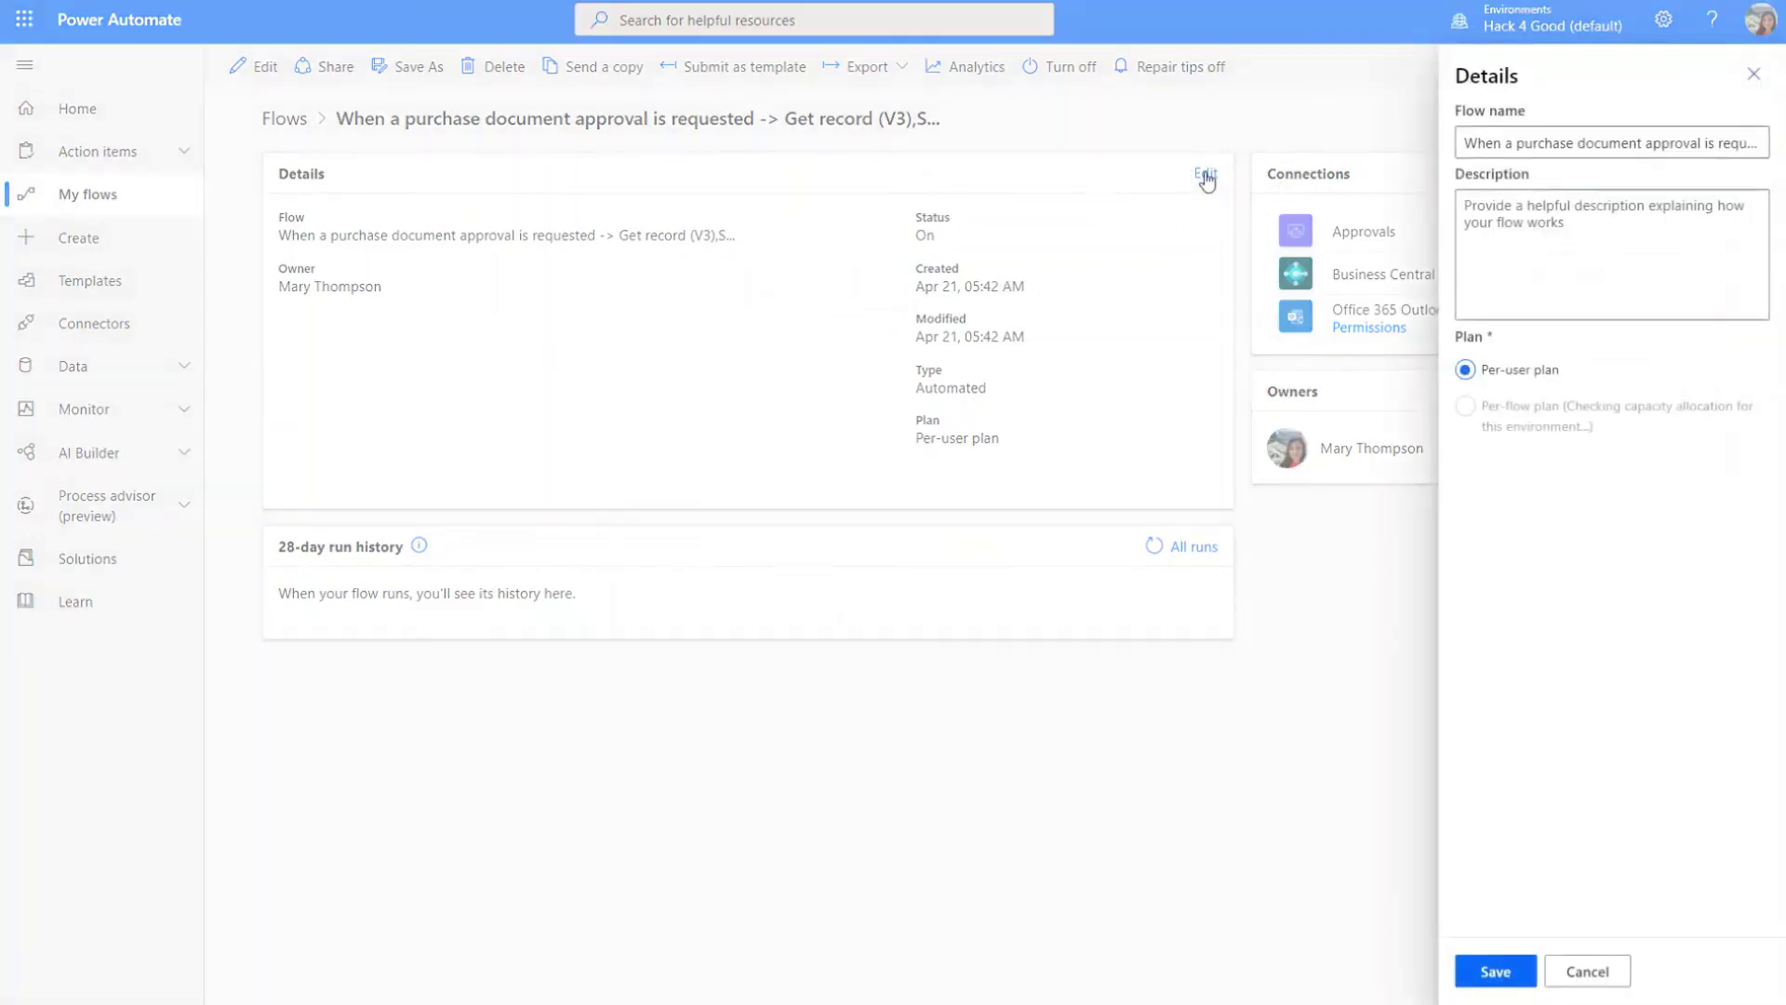
left_click(1460, 143)
key("shift+End")
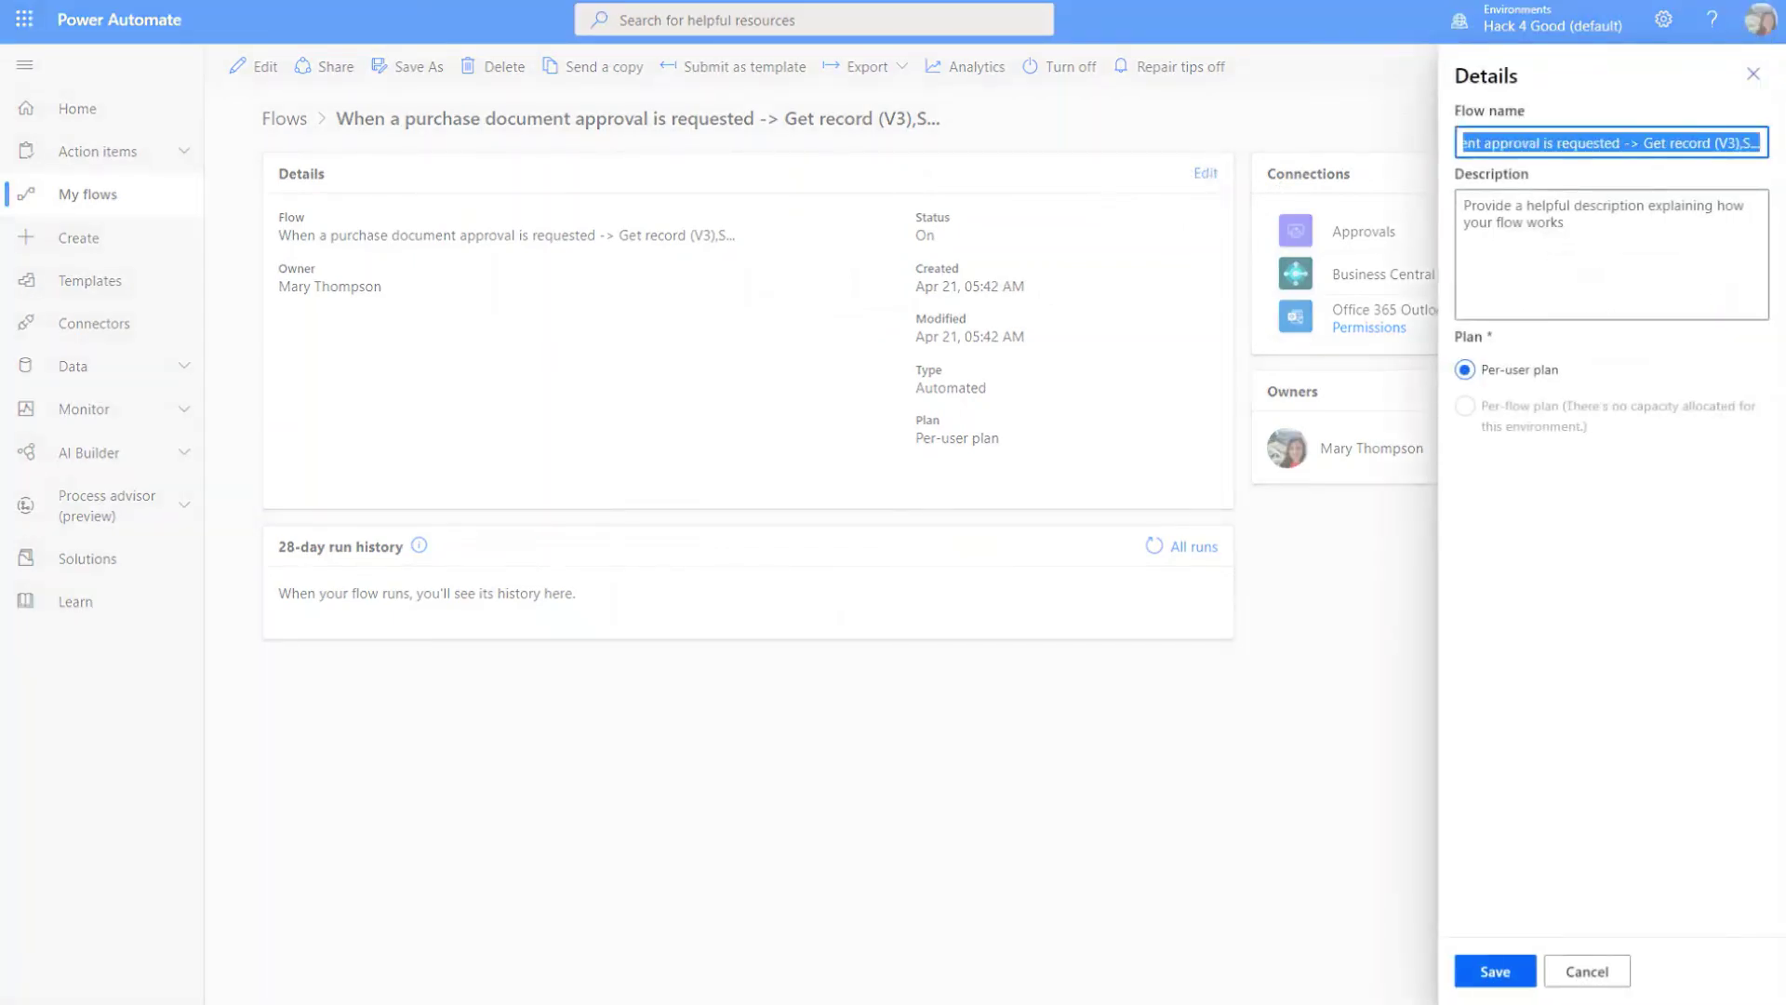
type("BC Approval")
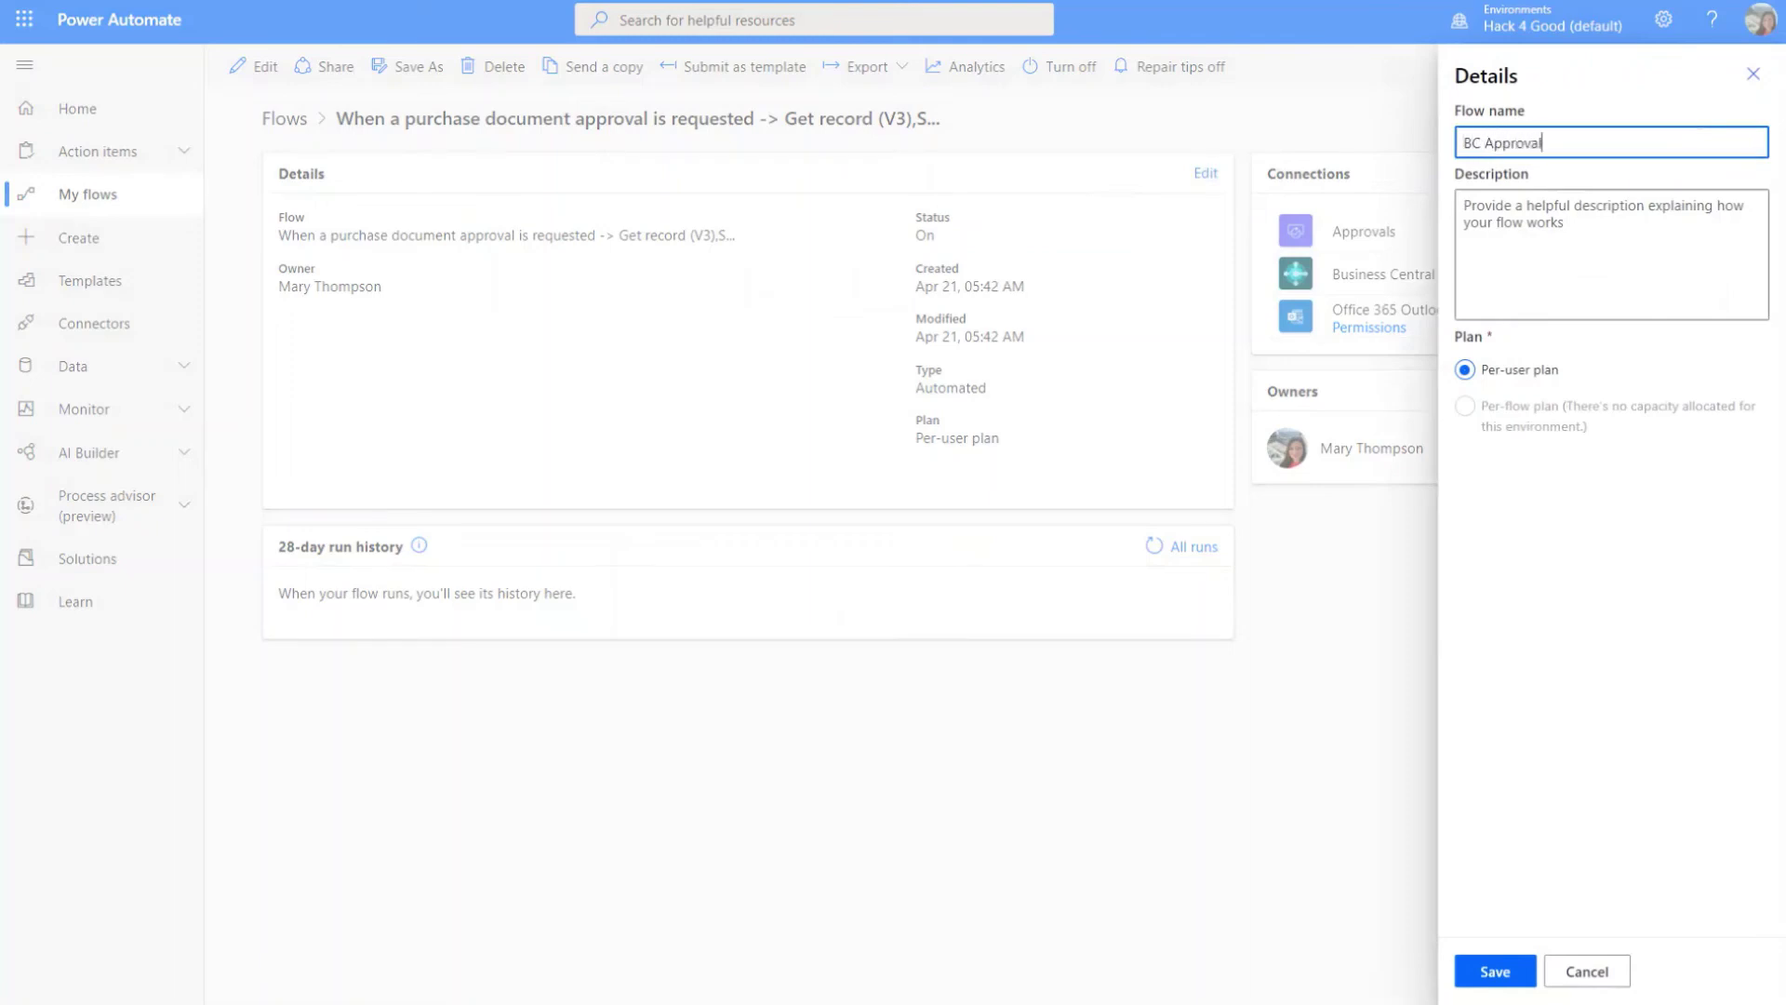
left_click(1492, 967)
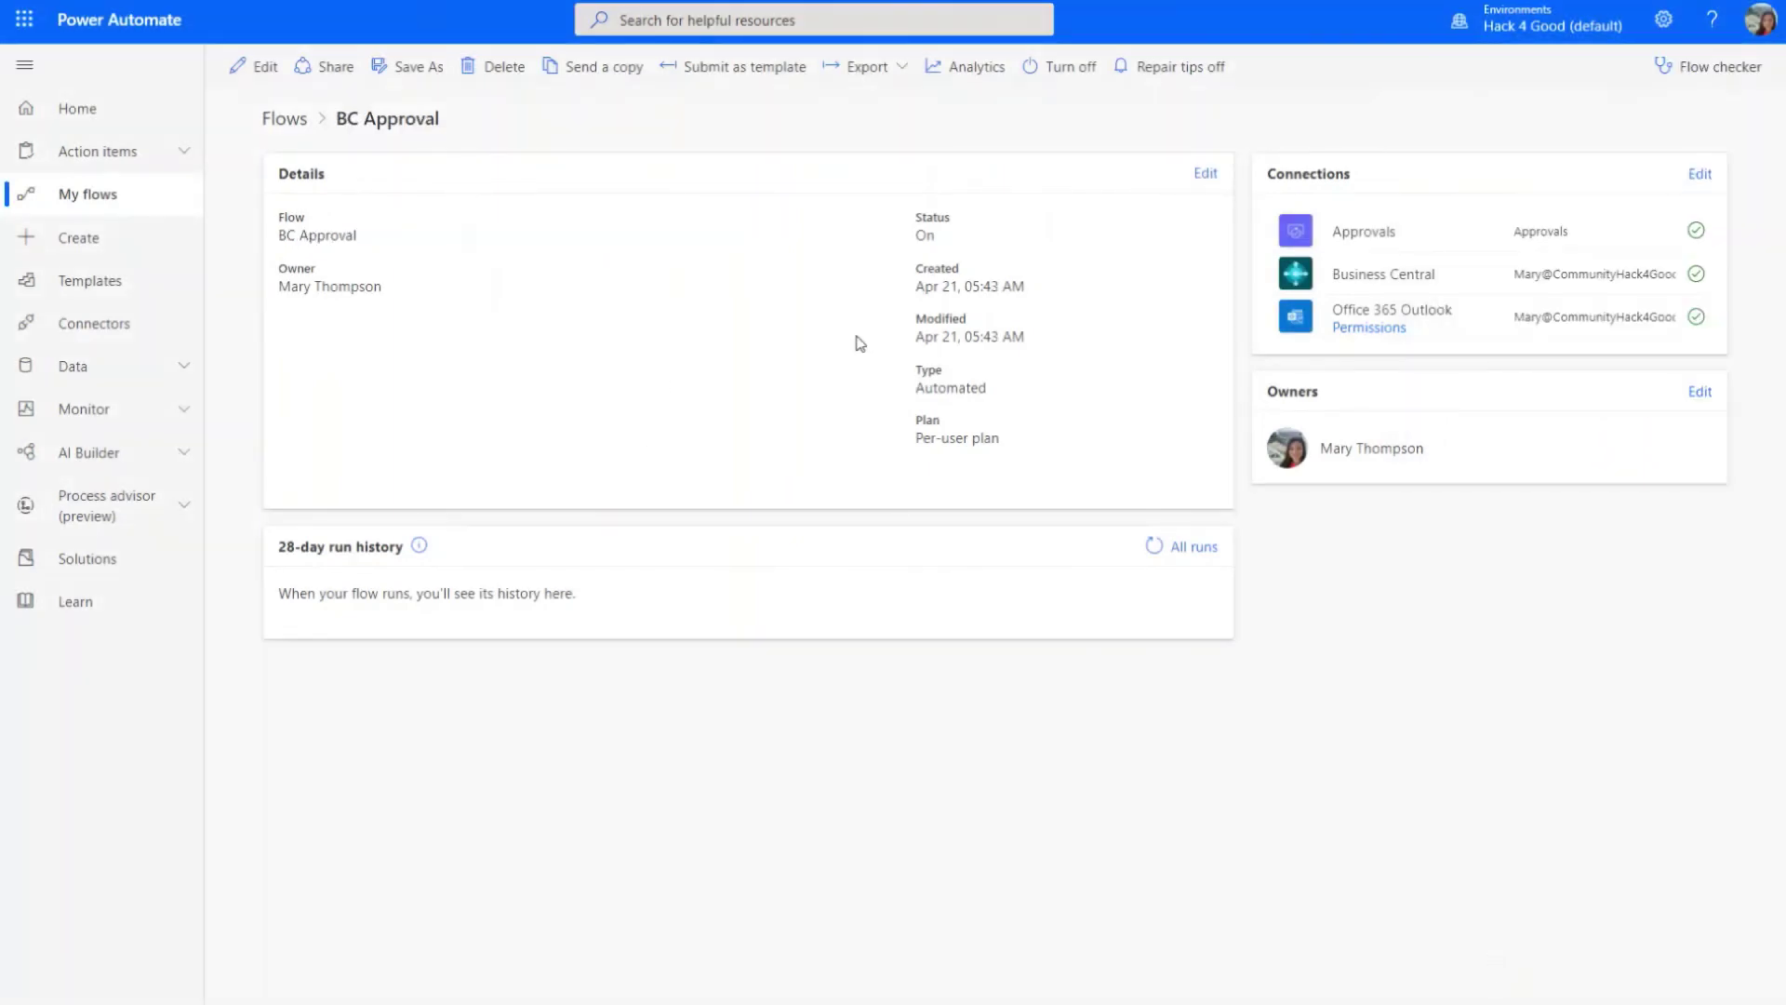
left_click(263, 74)
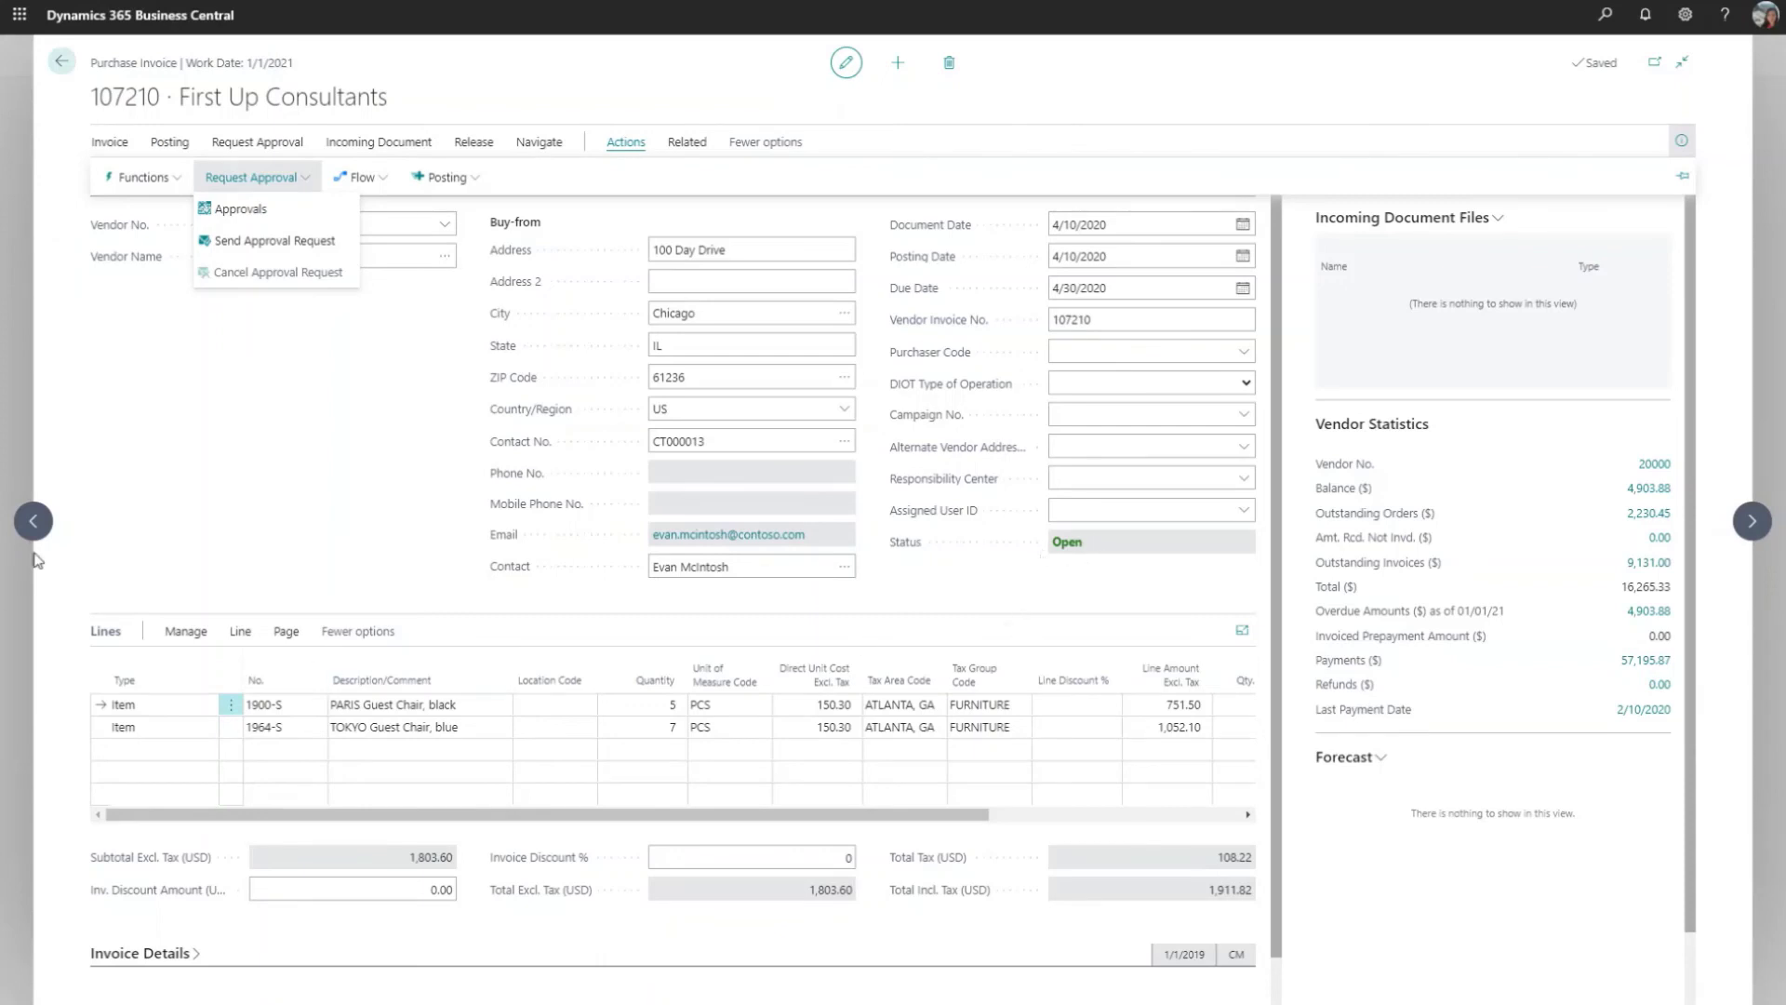
- In Business Central, send an approval request for the open First Up Consultants purchase invoice
left_click(168, 498)
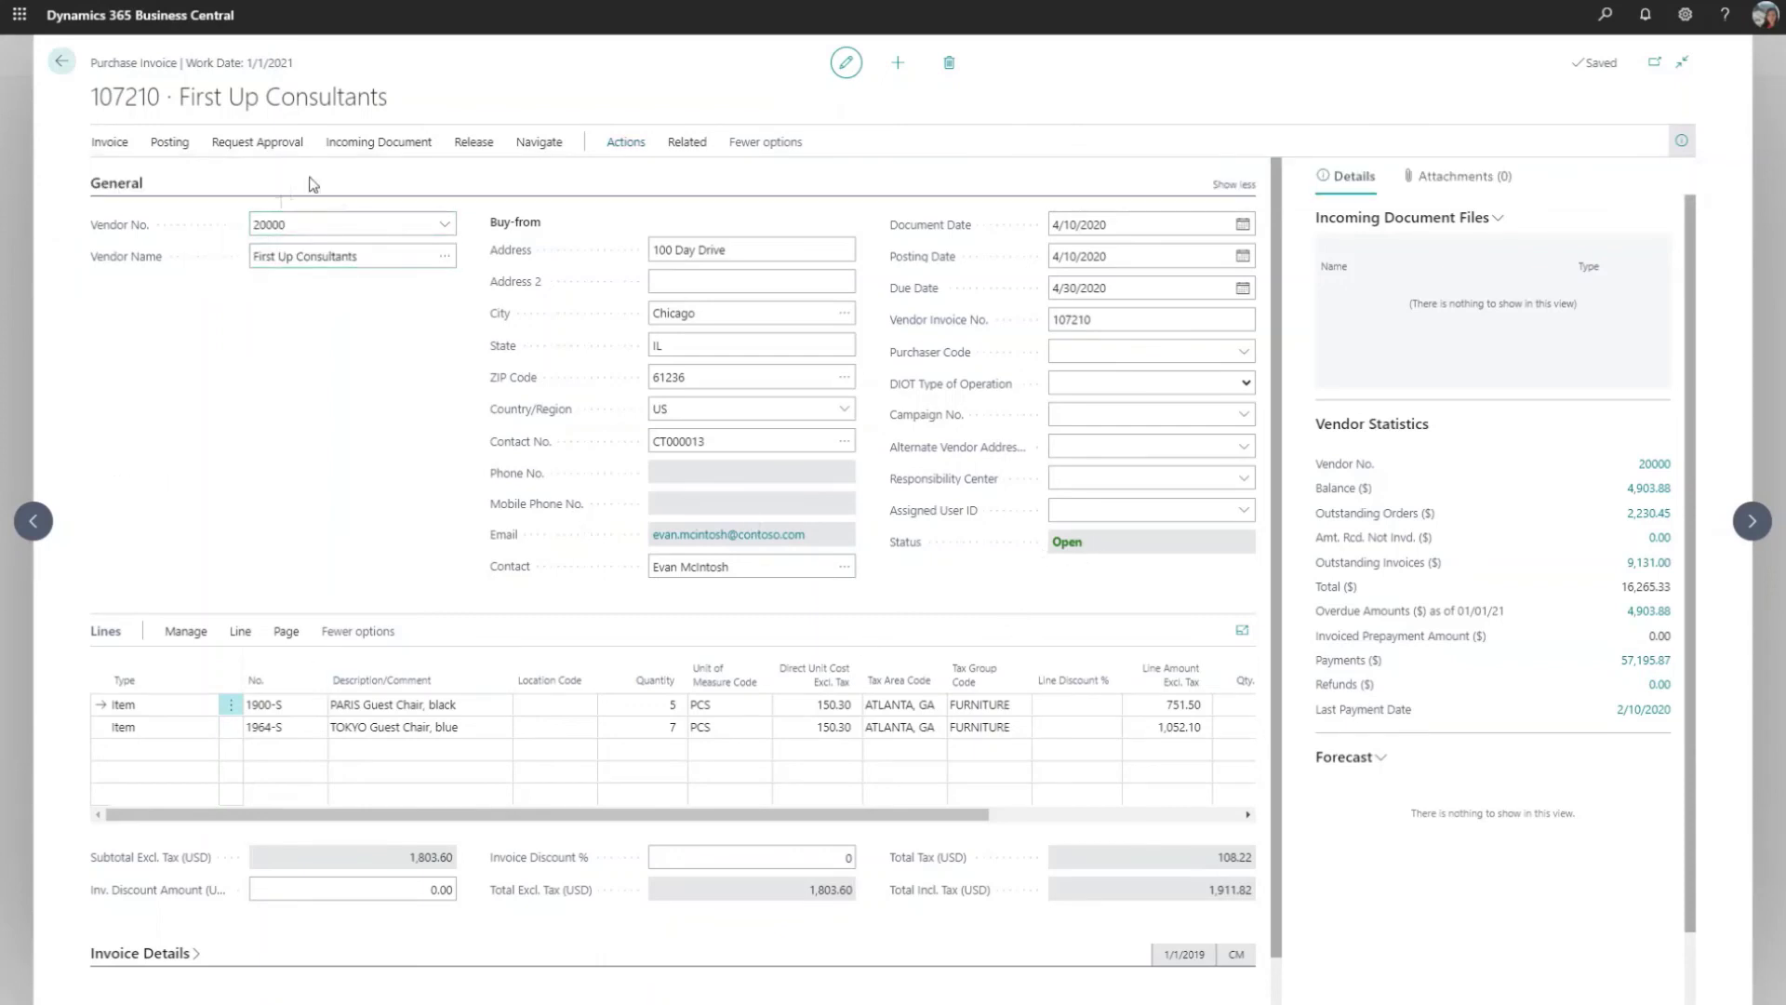
left_click(362, 149)
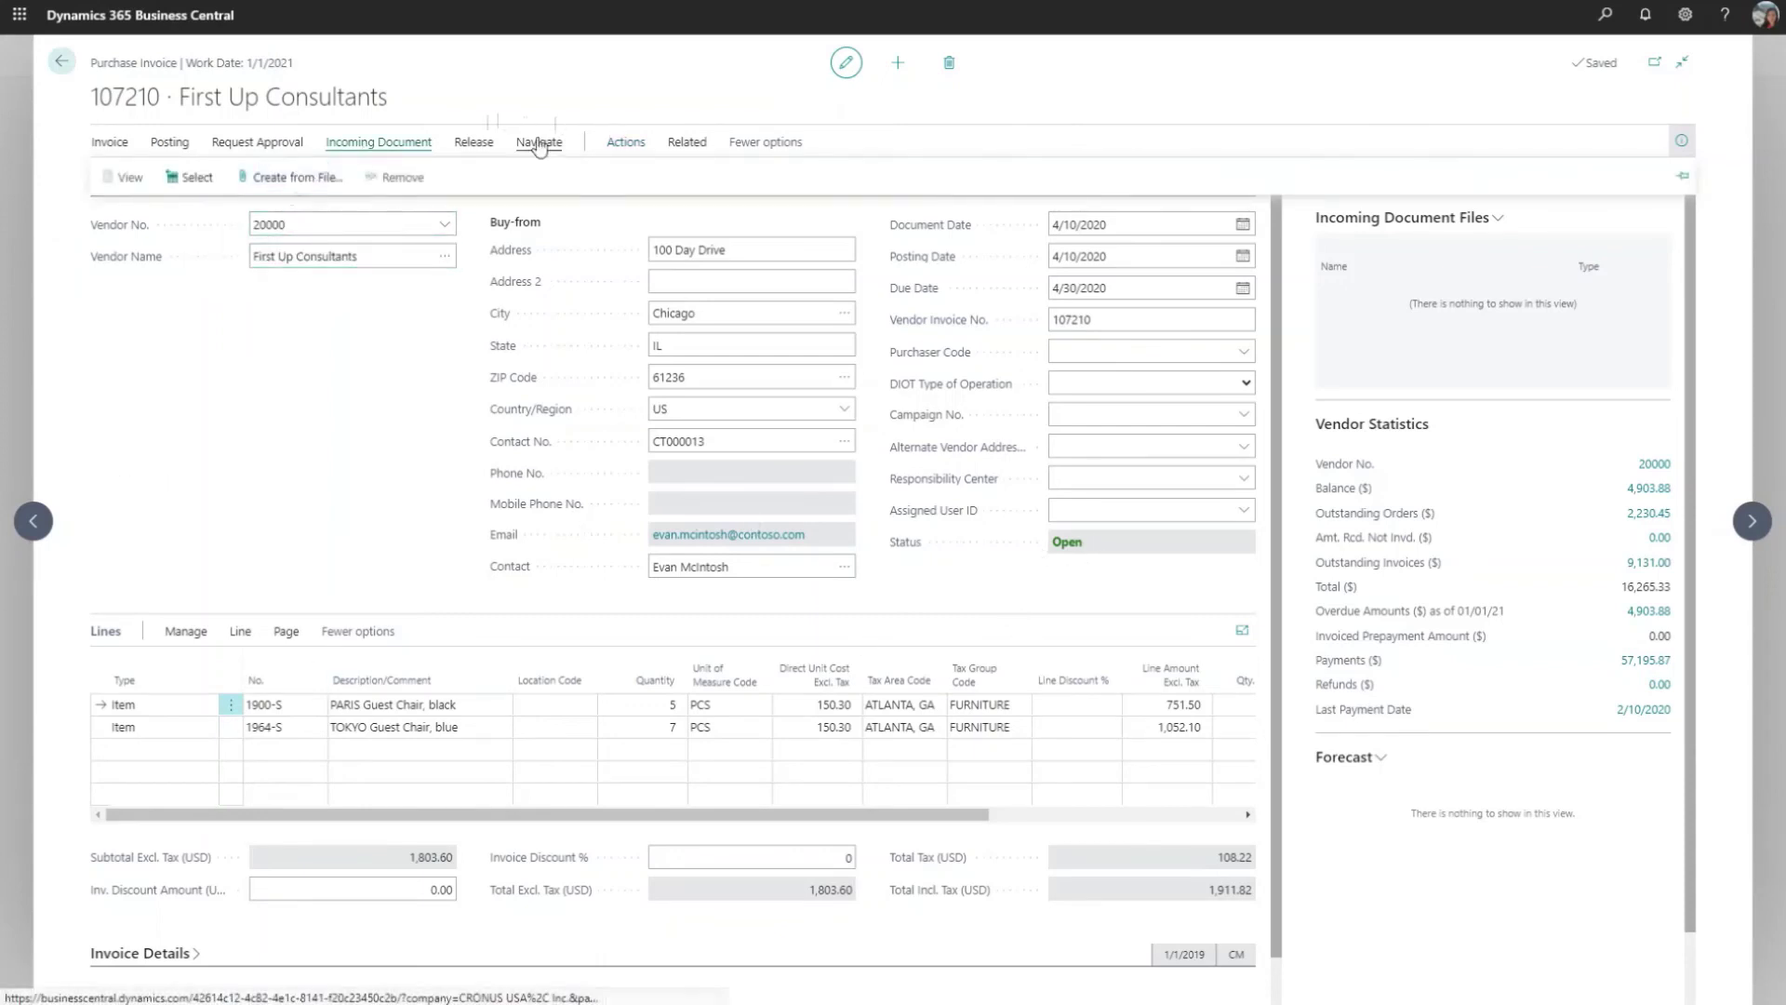
left_click(458, 153)
left_click(248, 148)
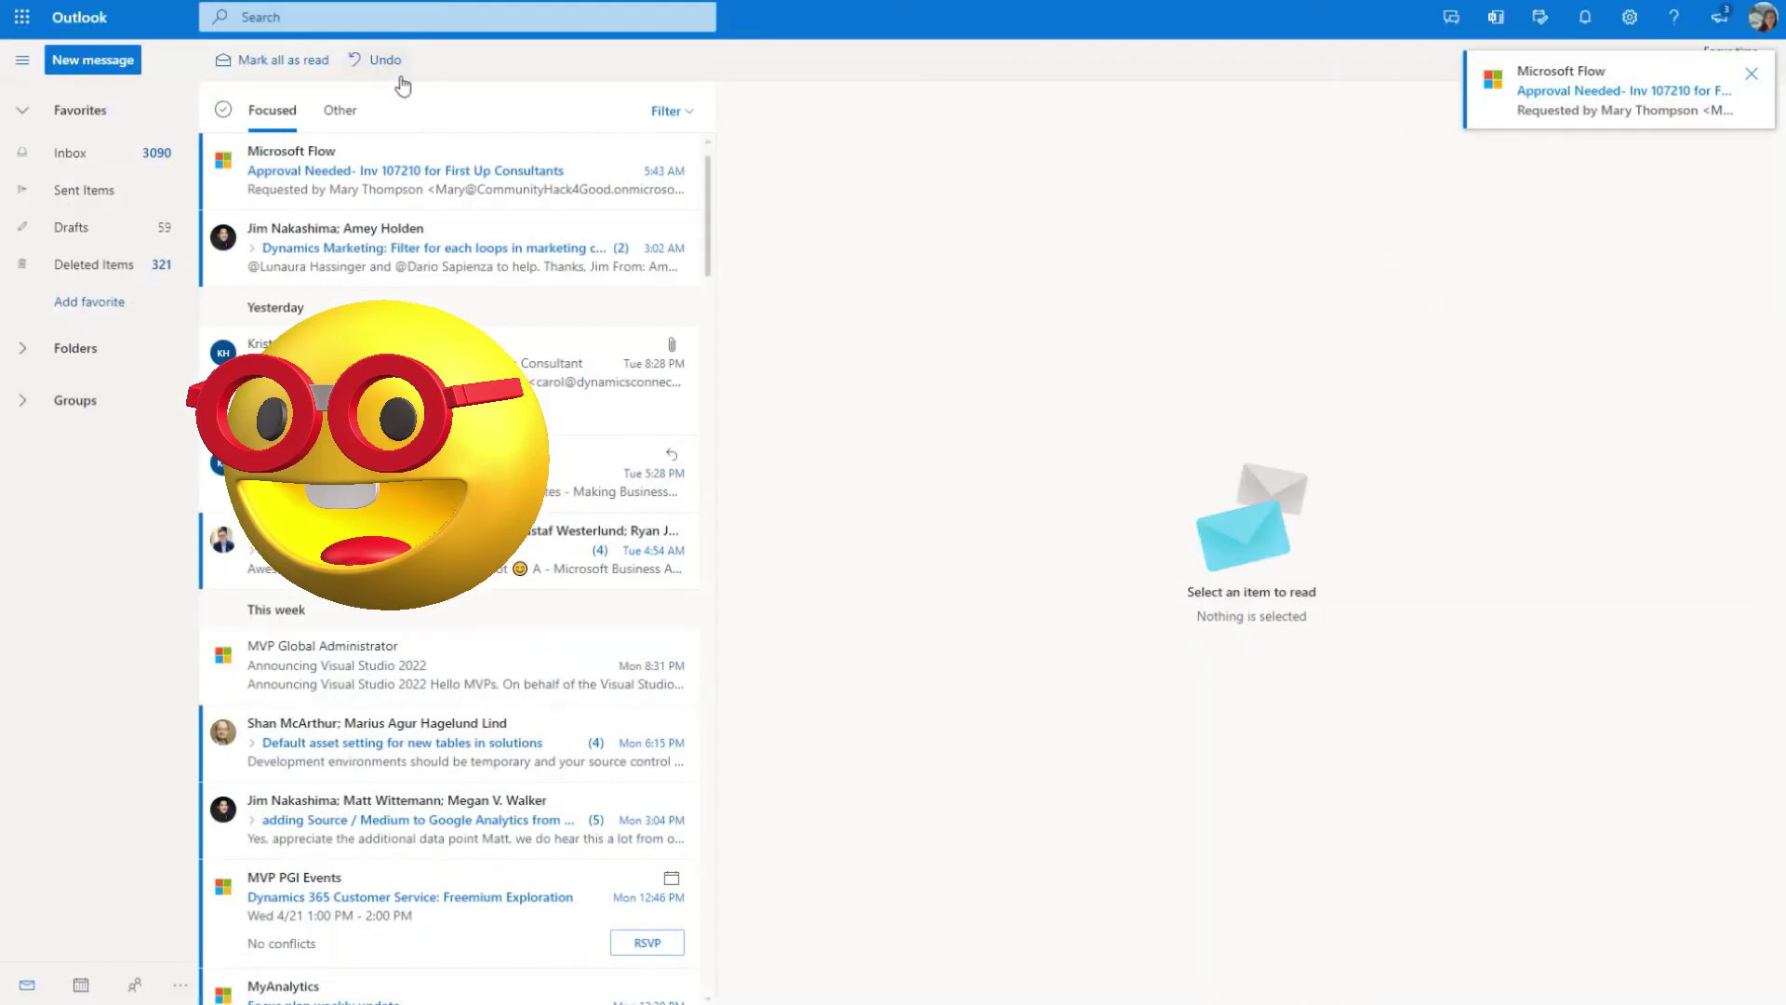
- In Outlook, open the "Approval Needed" email for the First Up Consultants invoice and submit the response Yes without comments
left_click(418, 181)
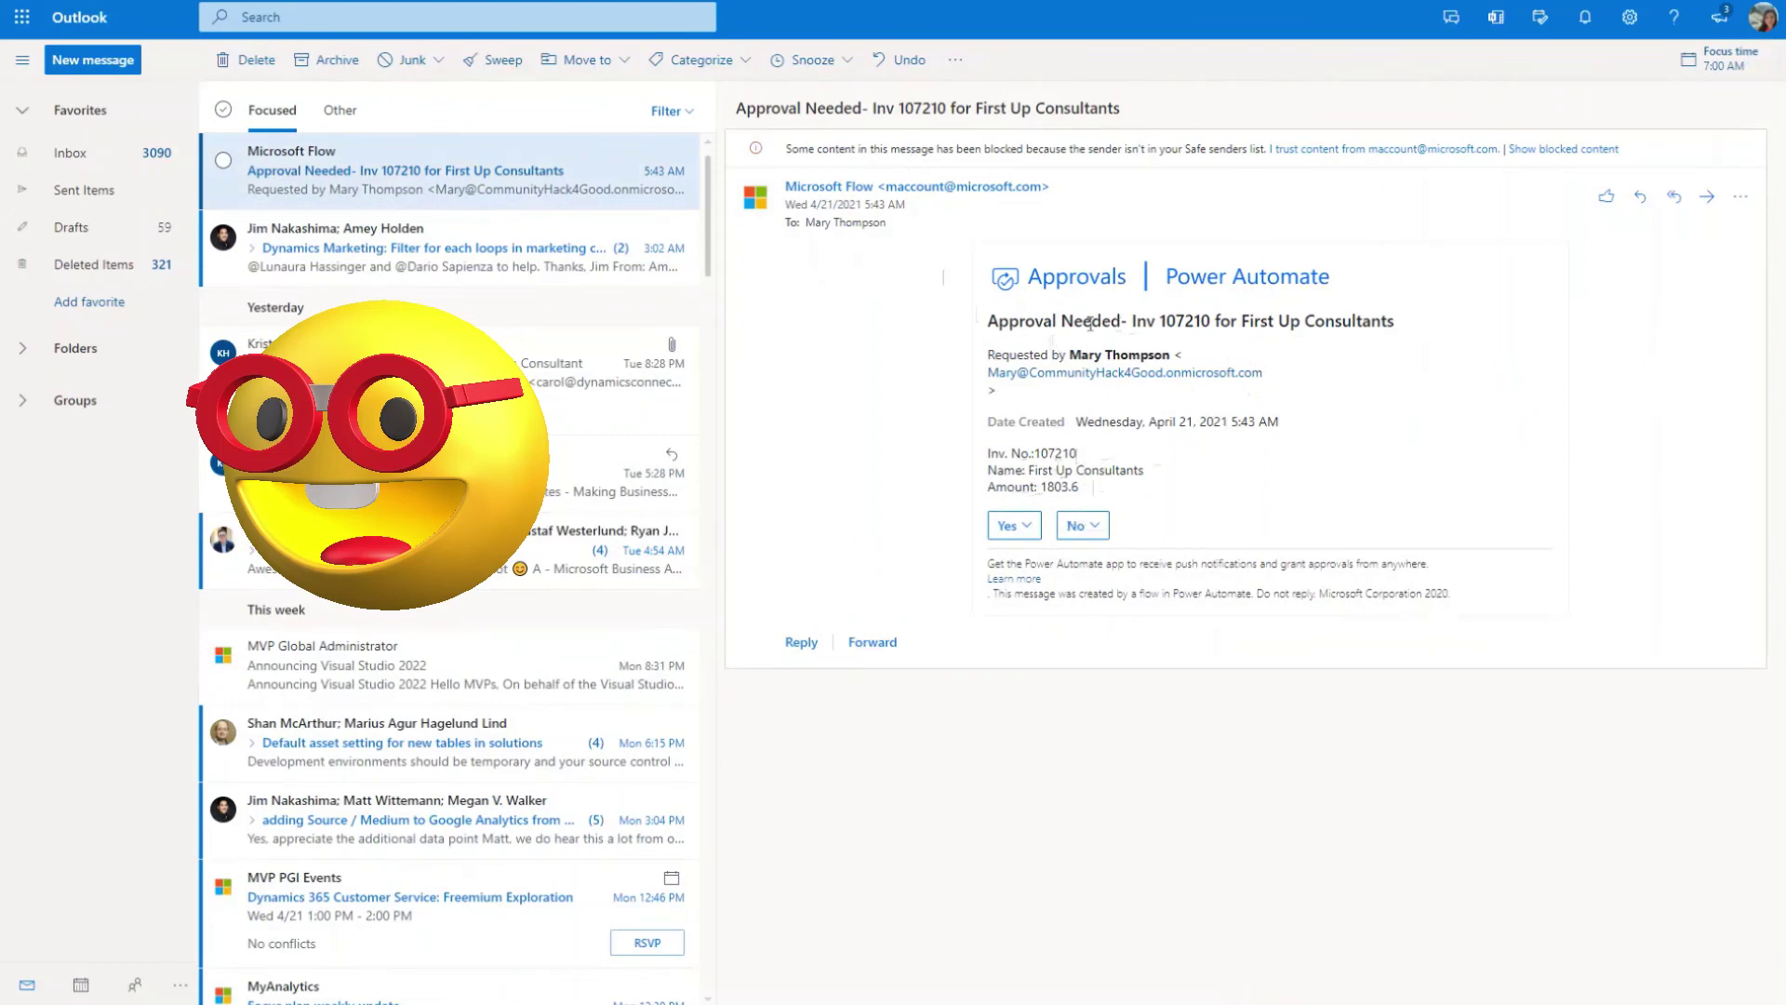
left_click(1014, 526)
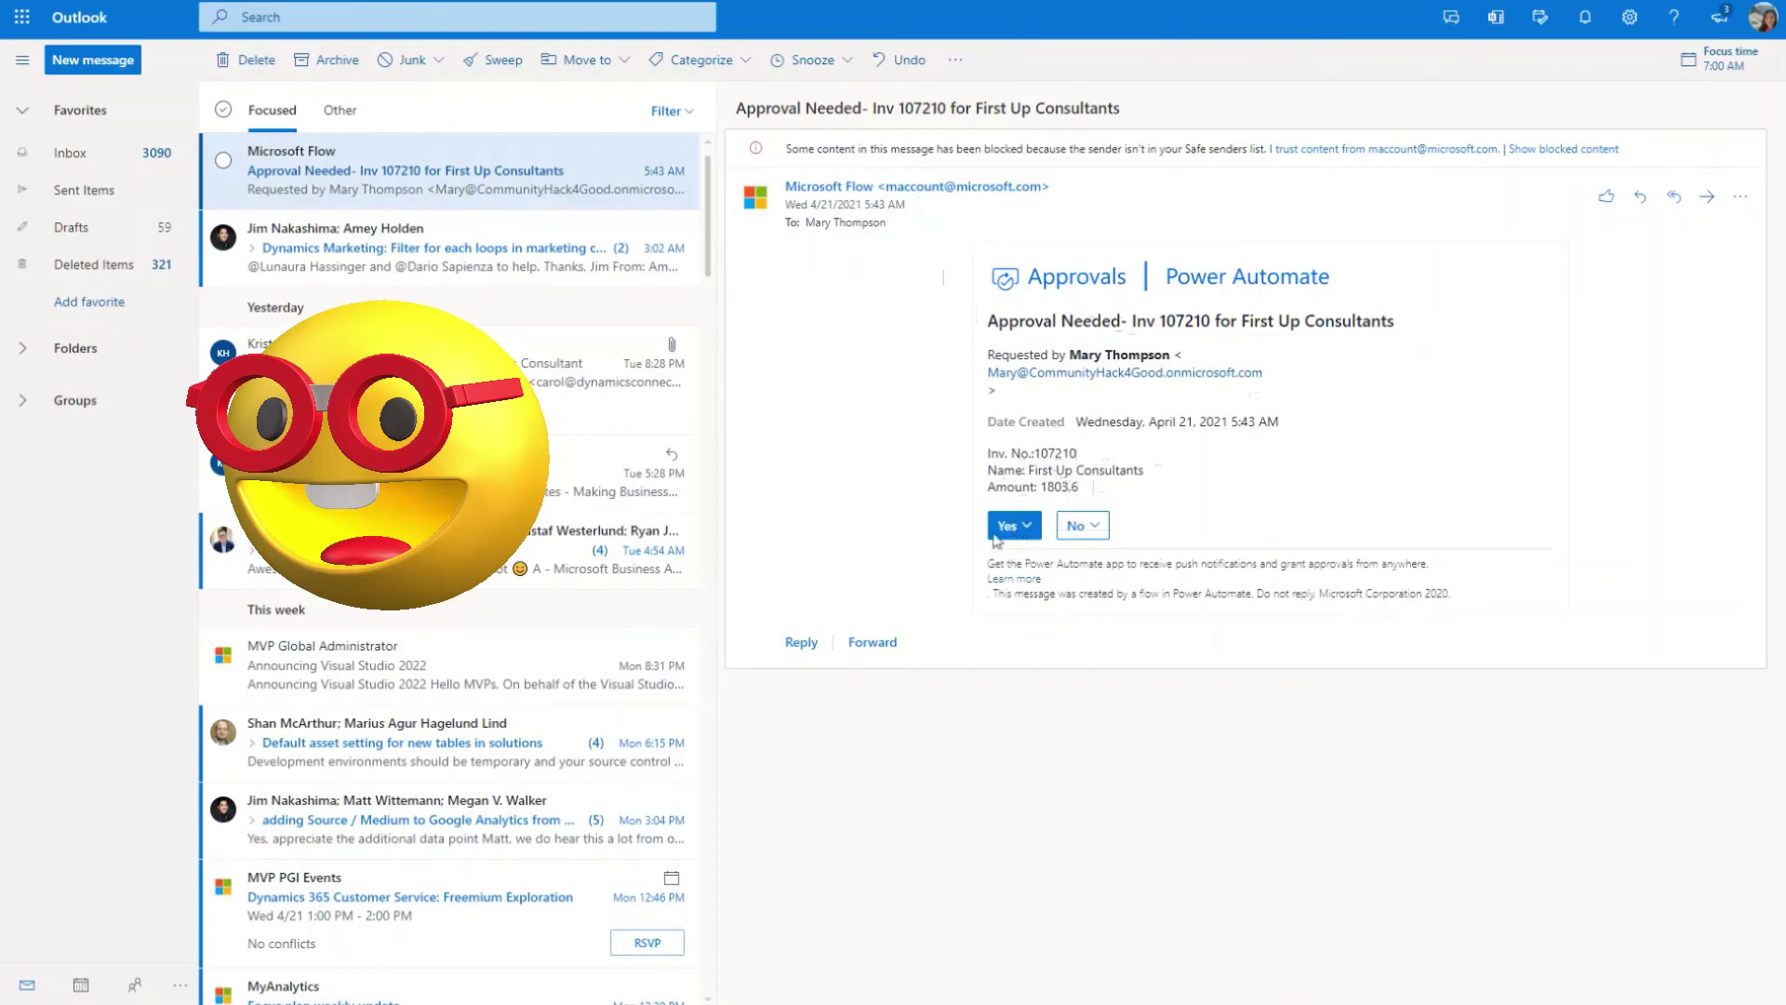
left_click(1008, 527)
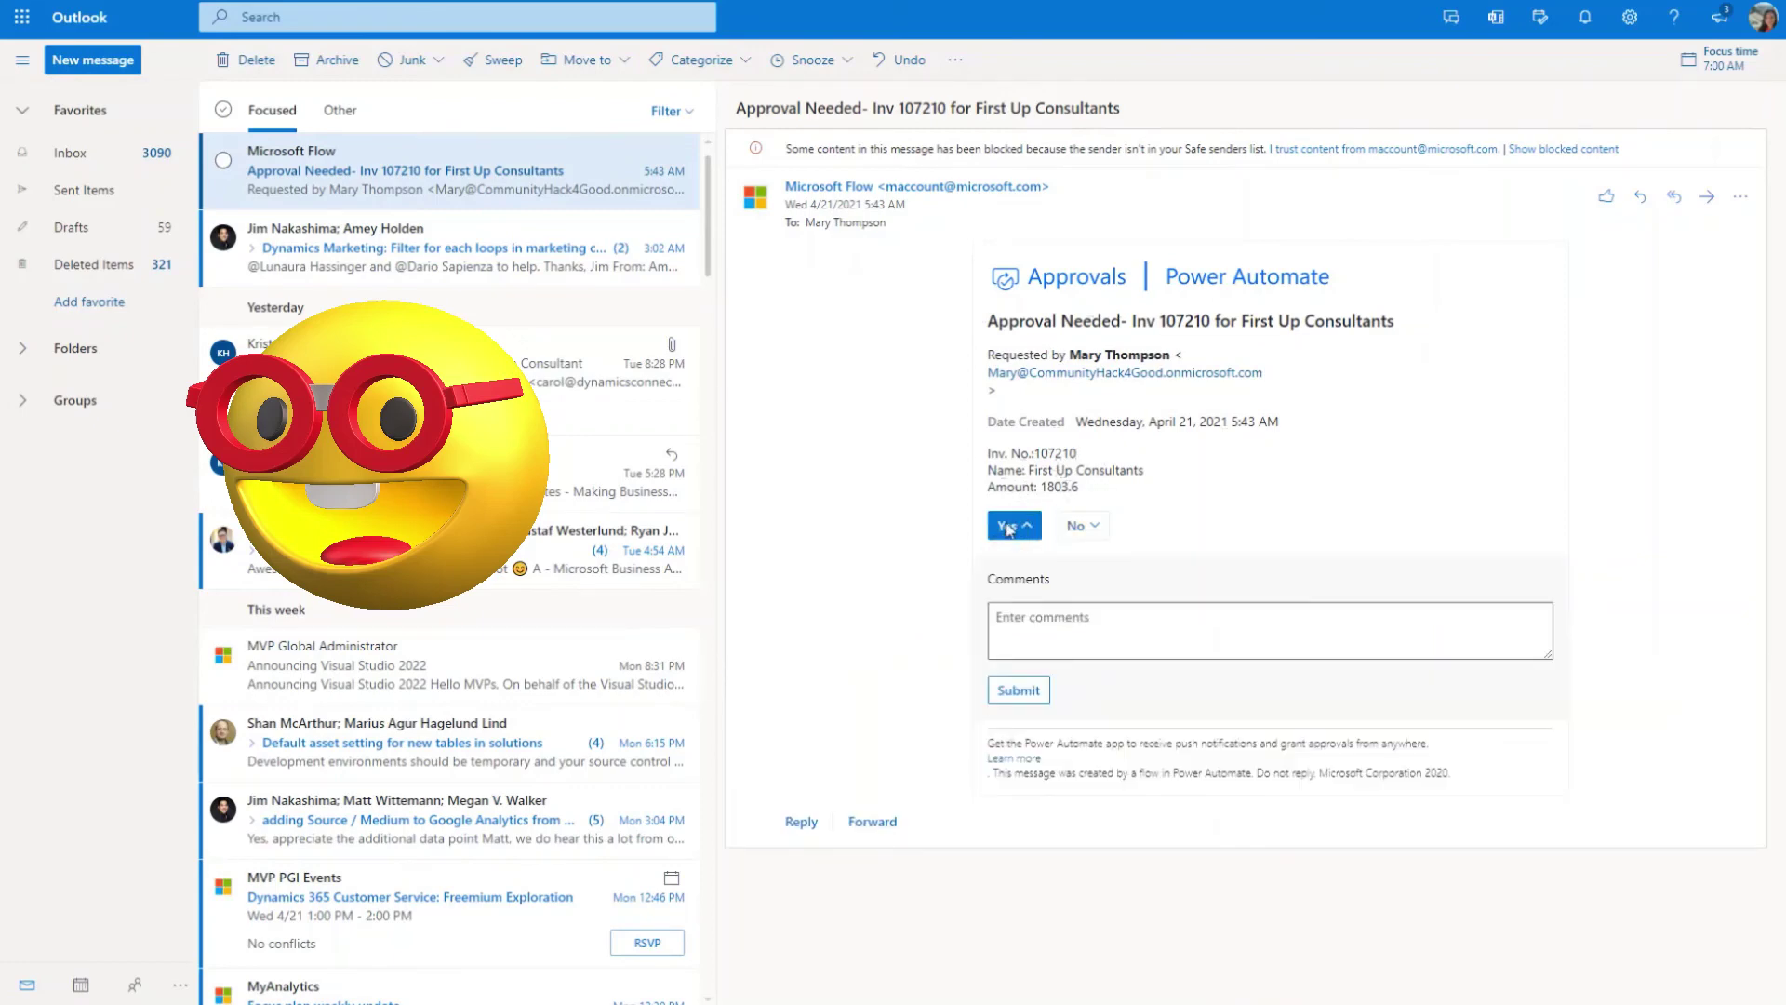
left_click(1027, 690)
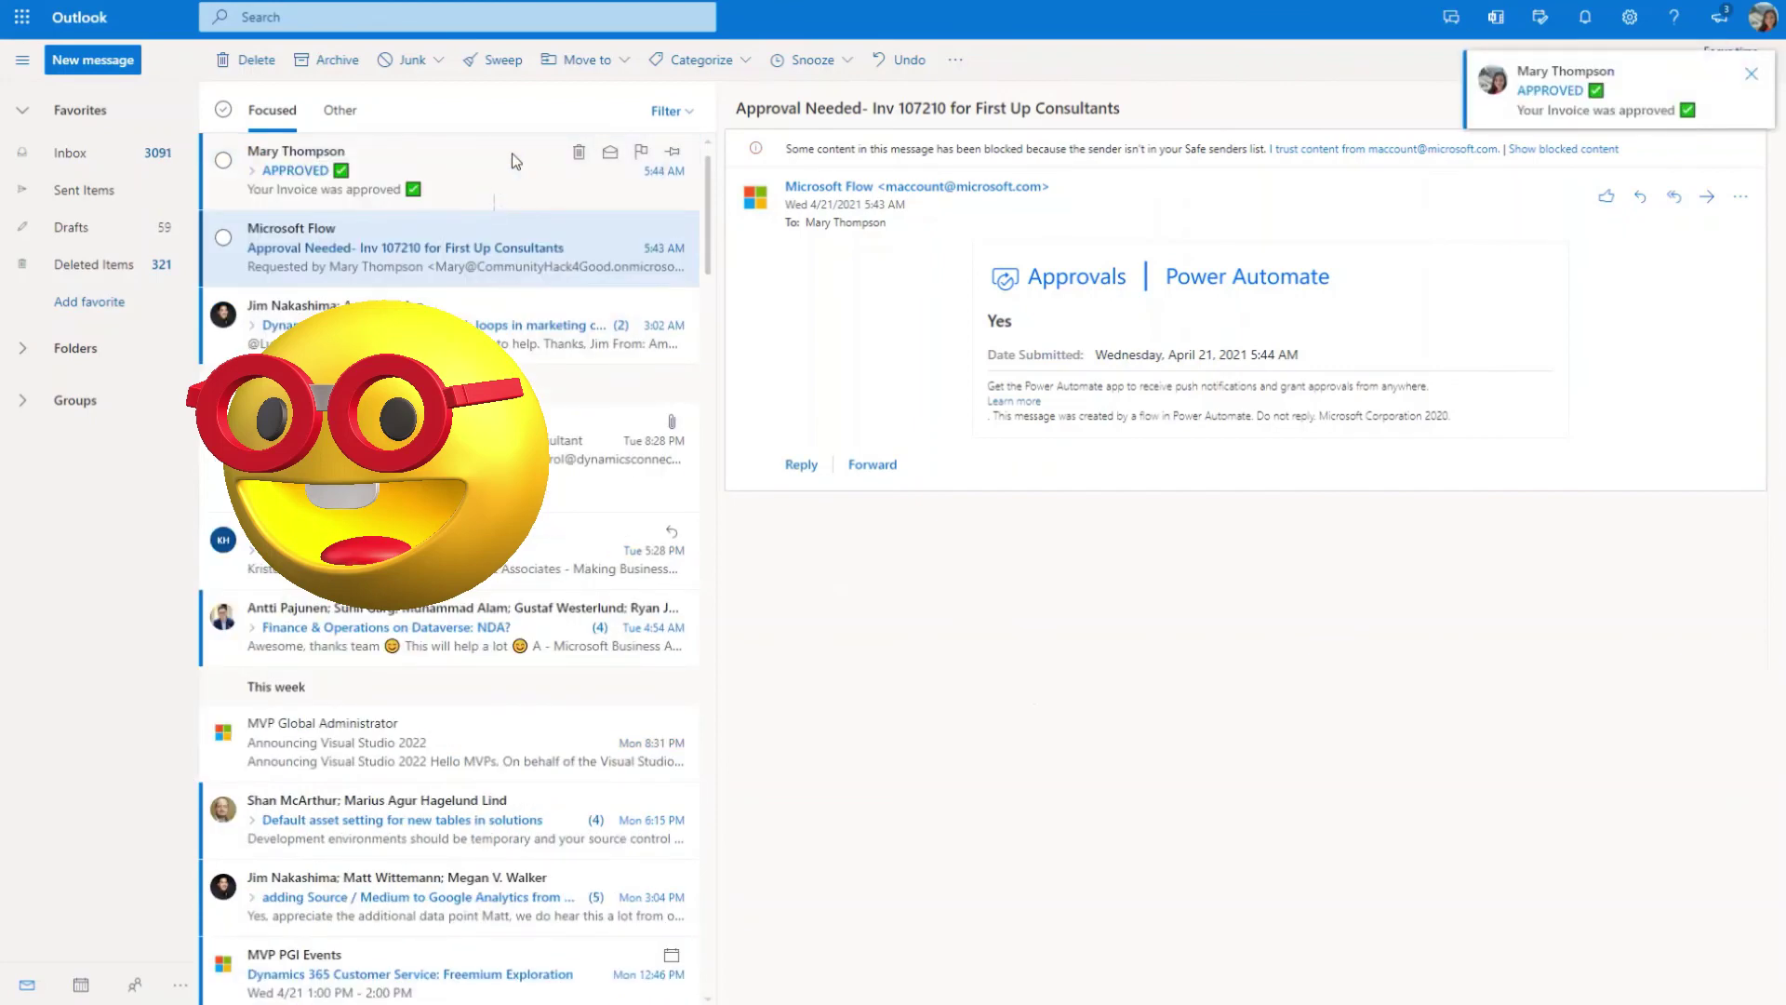
- Open the APPROVED notification email, and in Business Central open the First Up Consultants purchase invoice for 1,803.60 to check the outcome
left_click(511, 174)
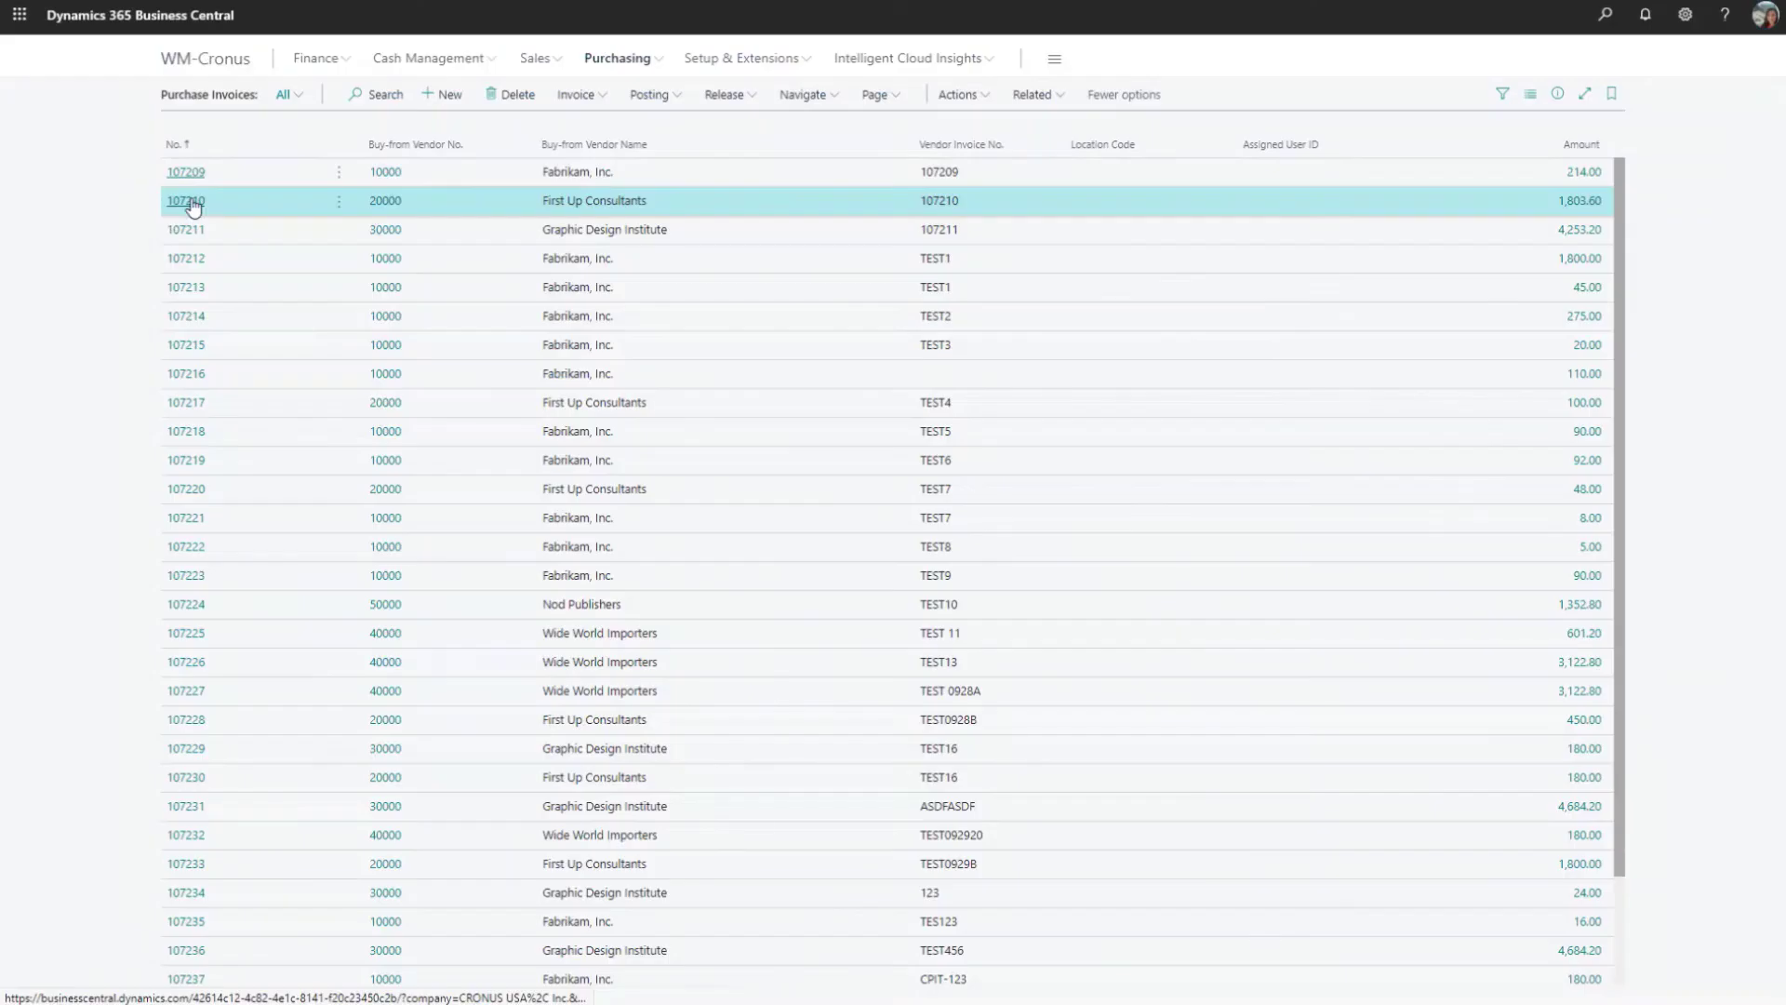
left_click(190, 207)
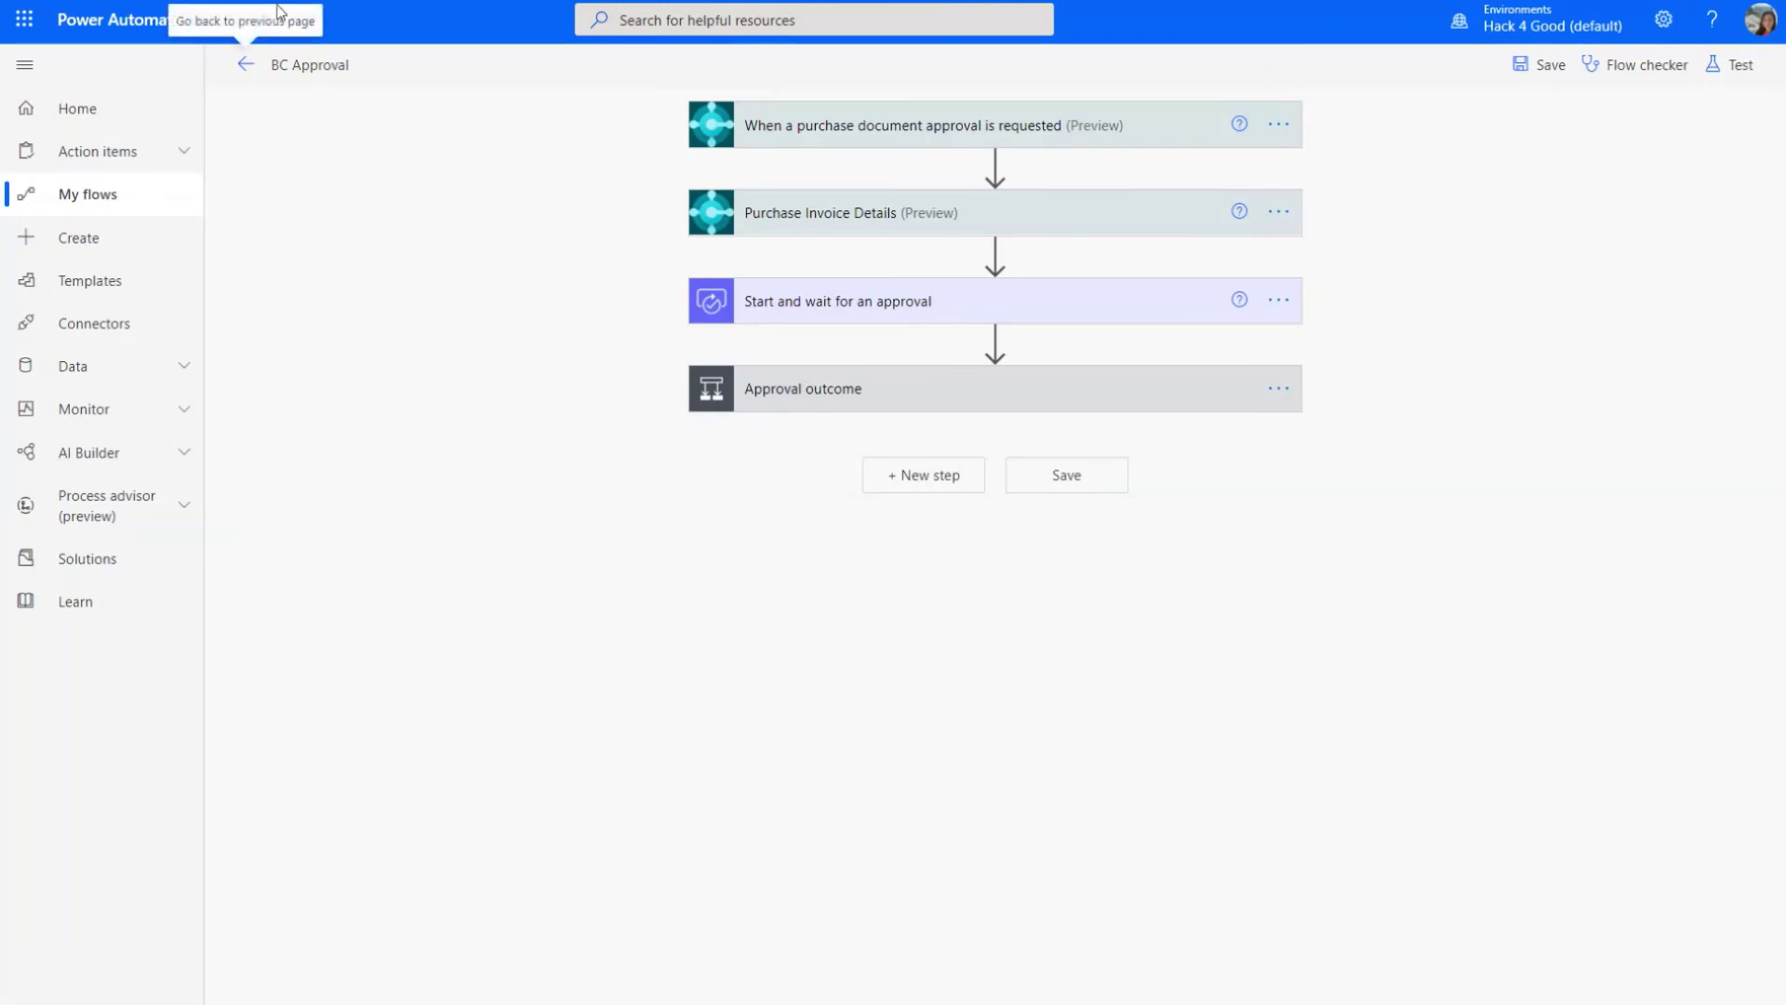
- Back in Power Automate, leave the BC Approval editor and open the latest run from the flow's run history
left_click(245, 65)
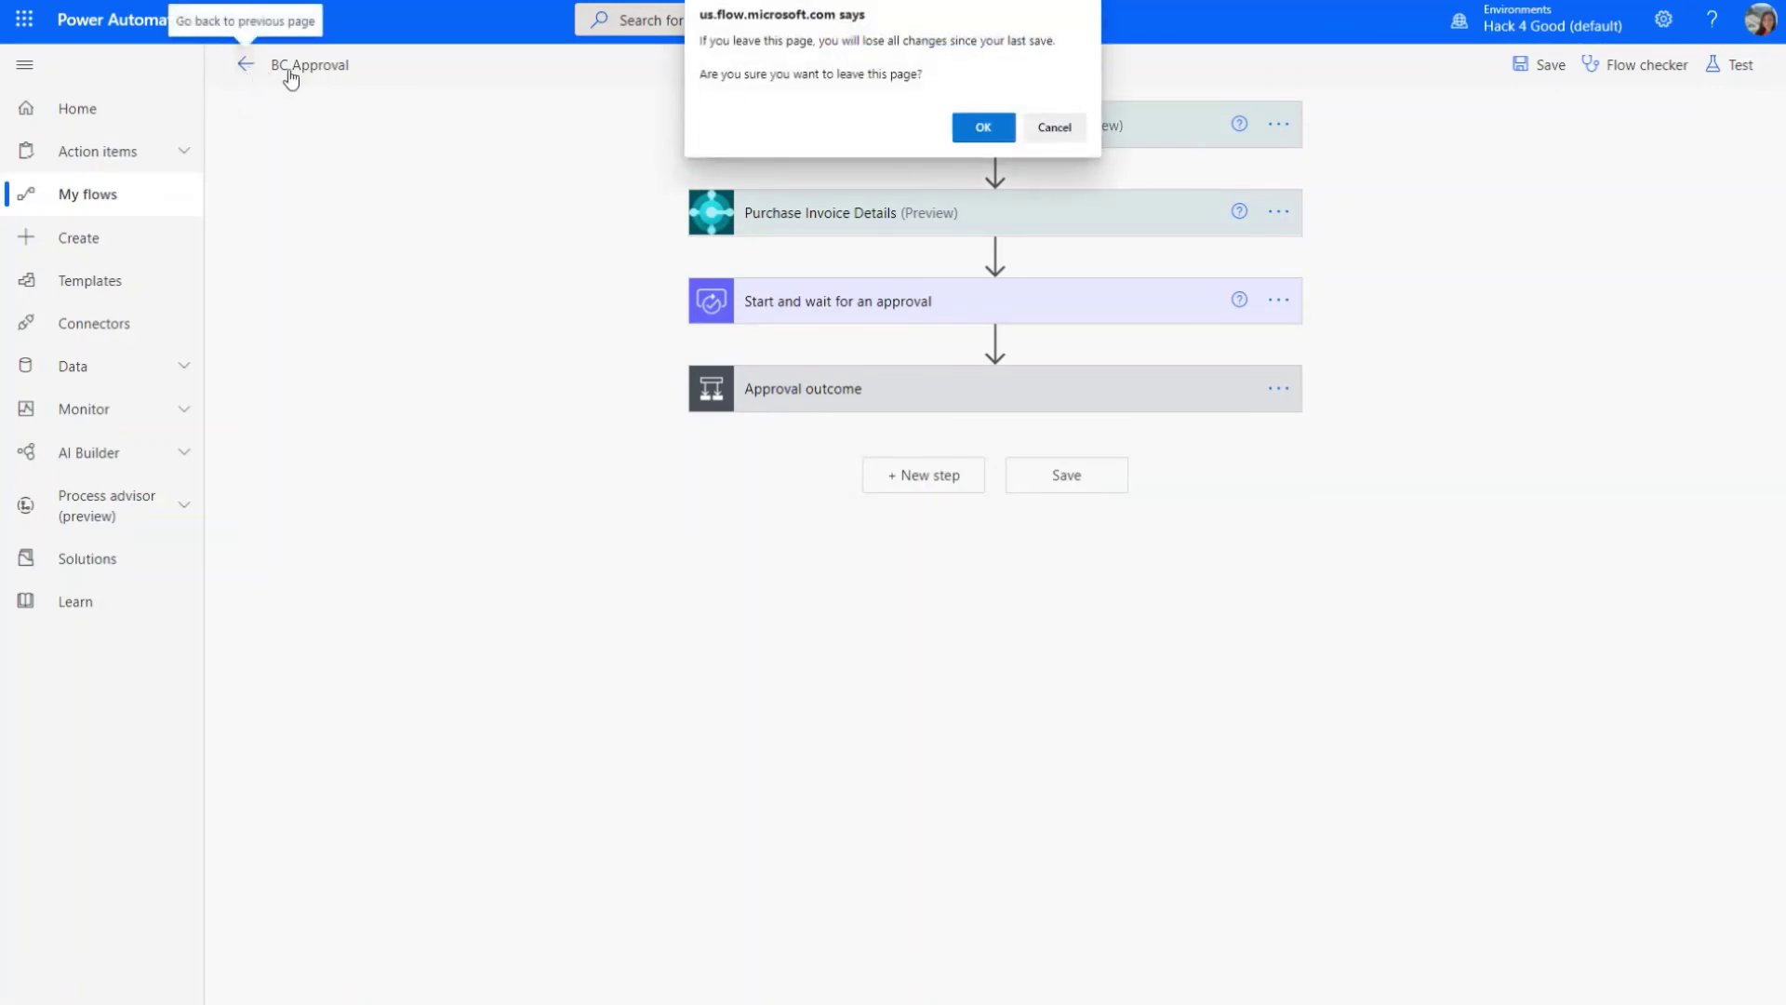
left_click(975, 130)
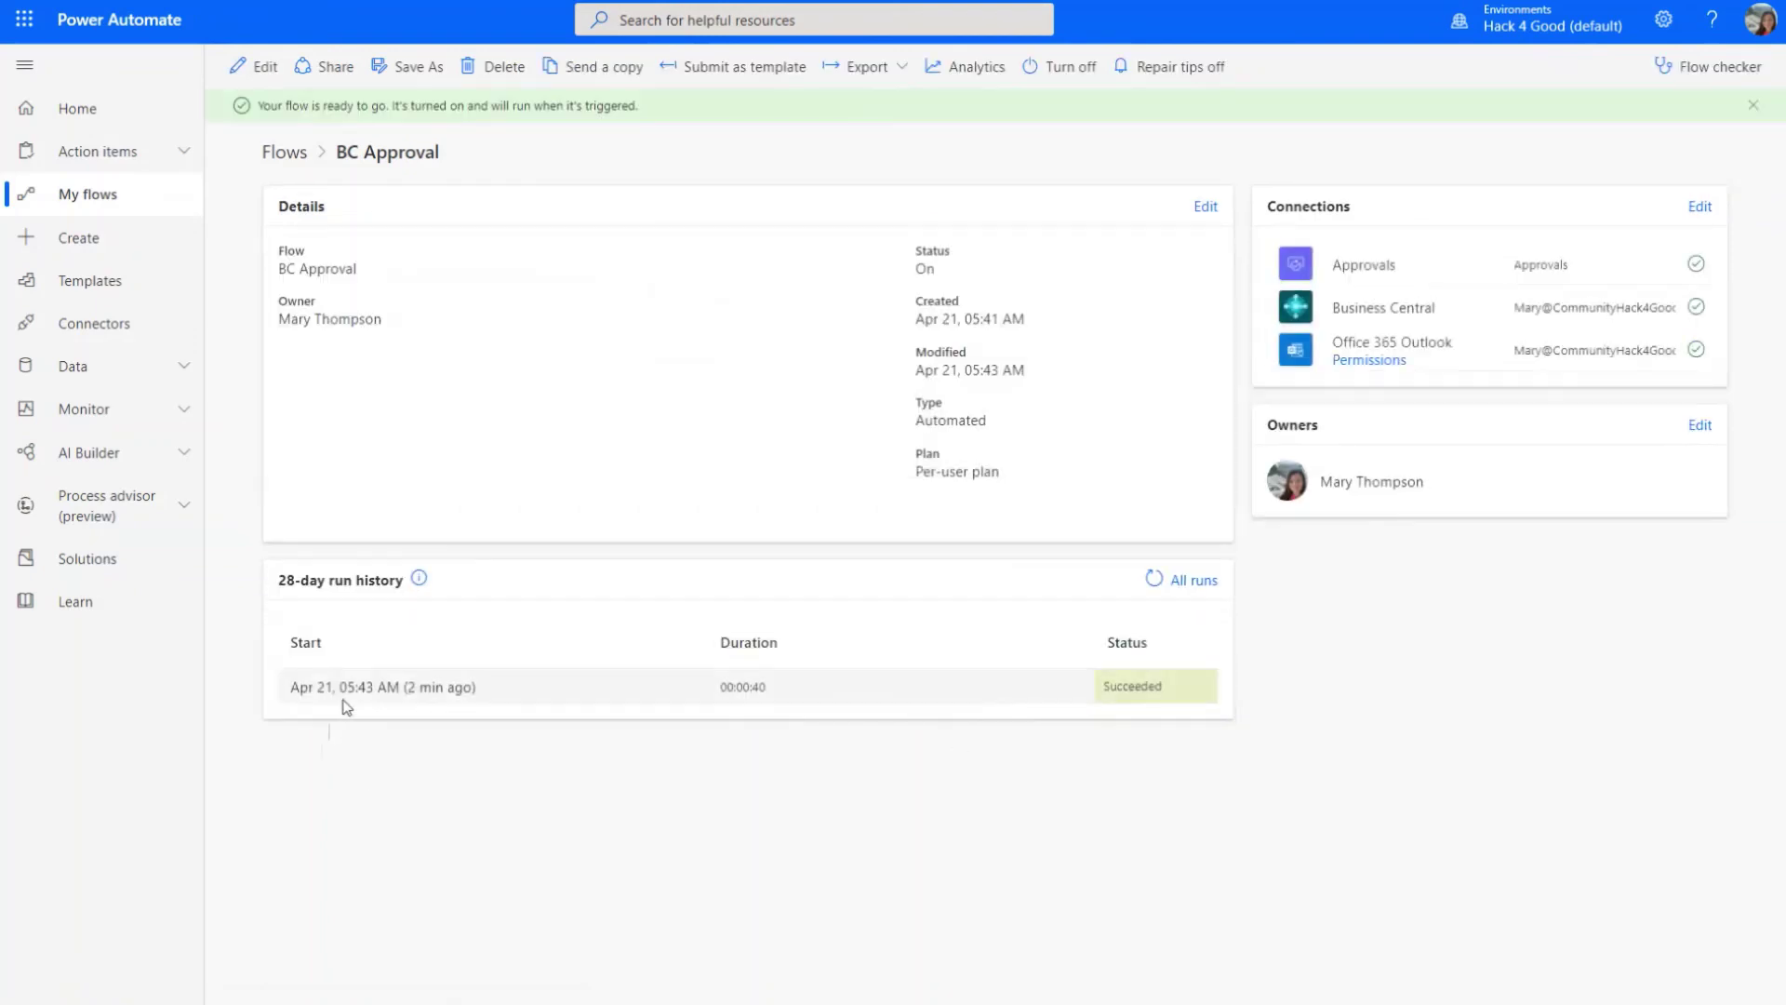
left_click(342, 688)
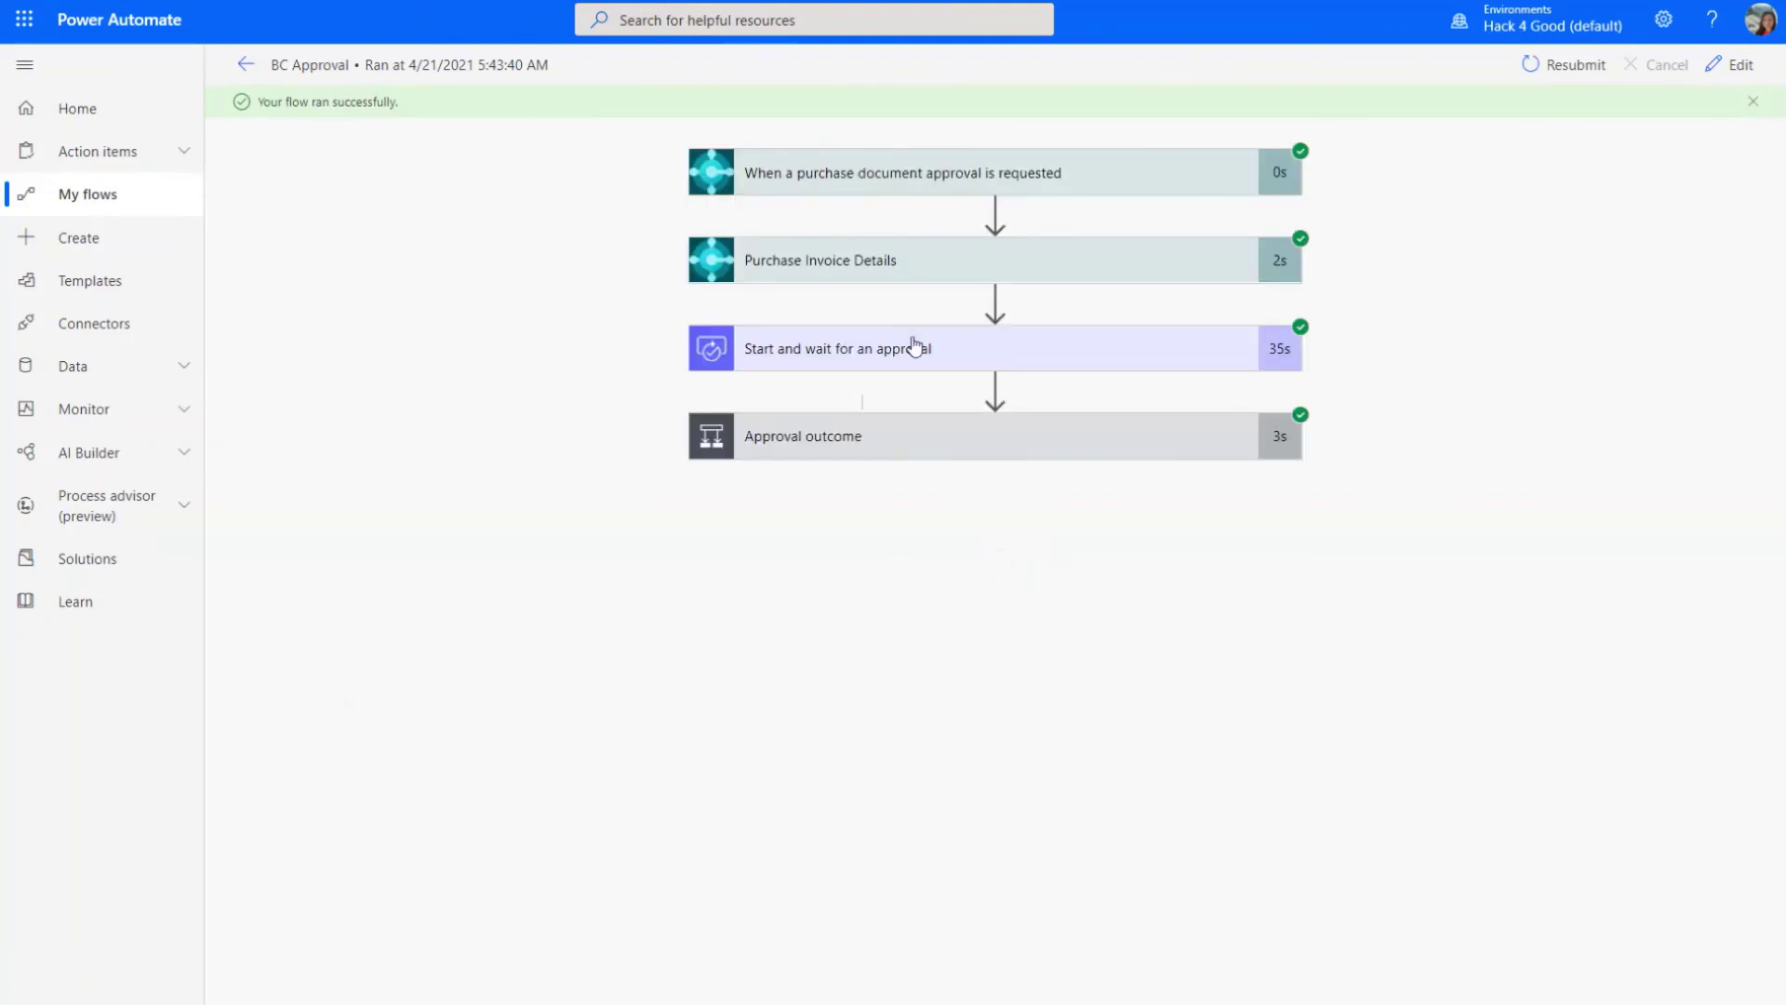
- Expand the purchase document approval trigger in the run and examine its inputs and outputs, including Workflow Step Id and Row Id
left_click(834, 174)
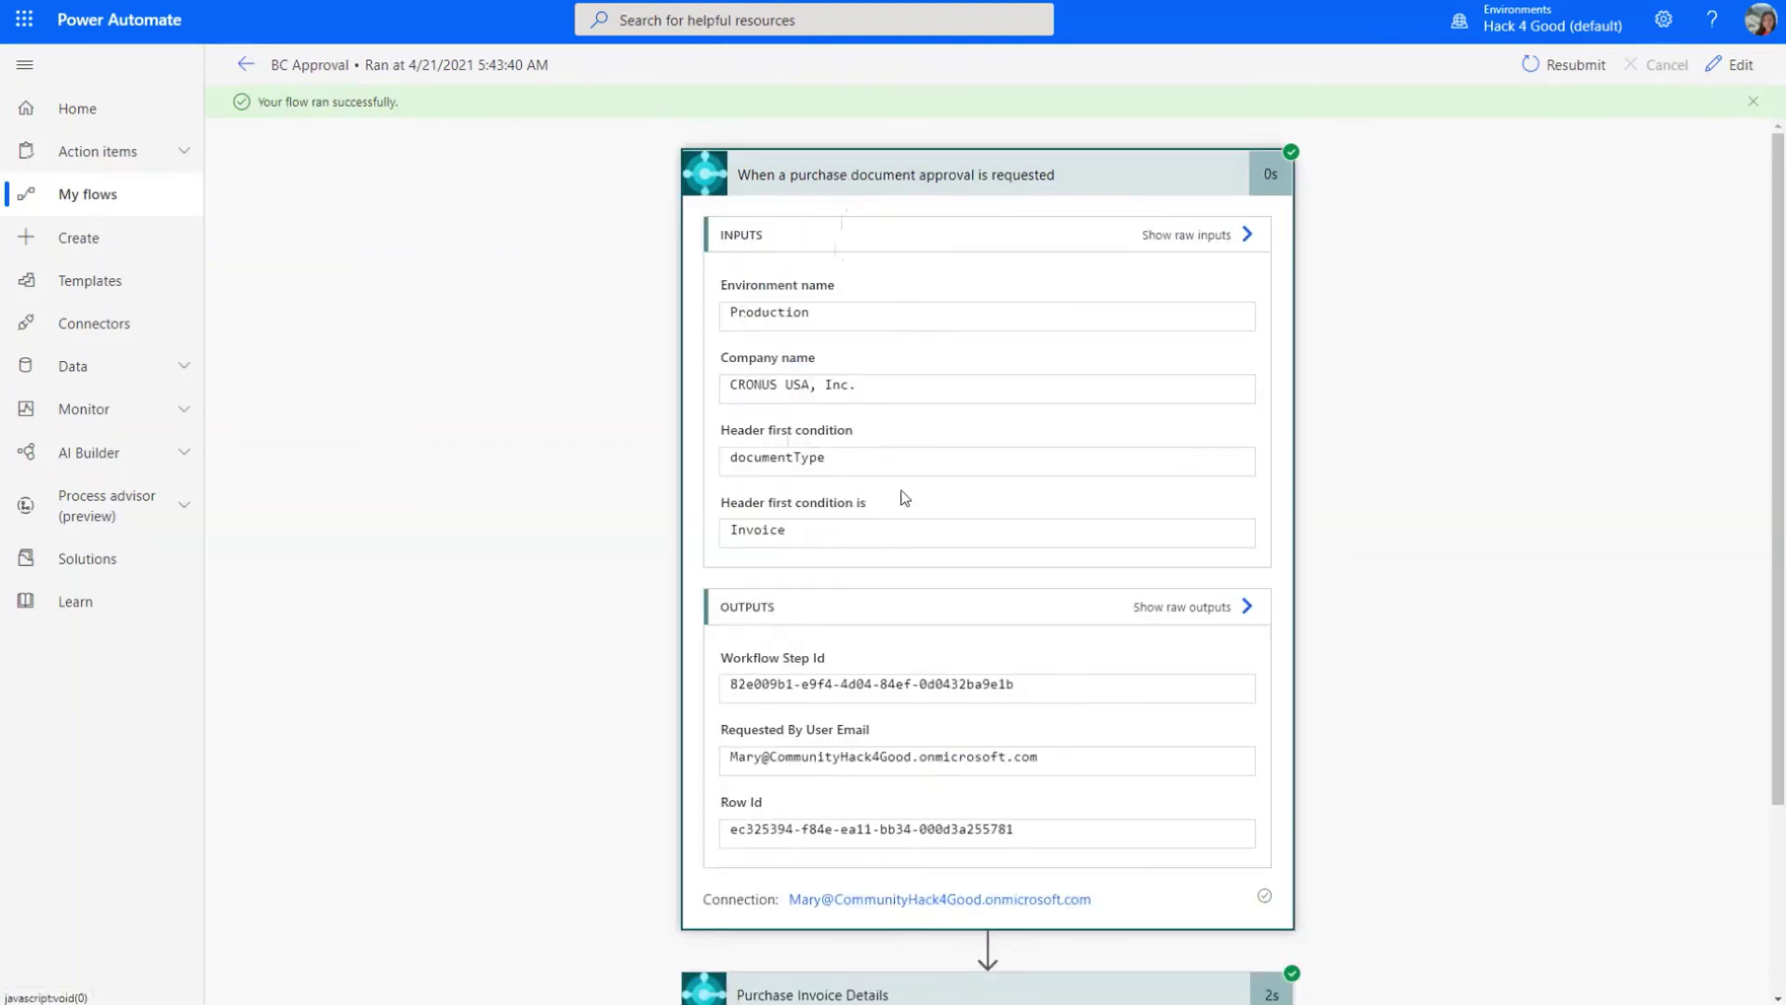
scroll(755, 671, "down", 2)
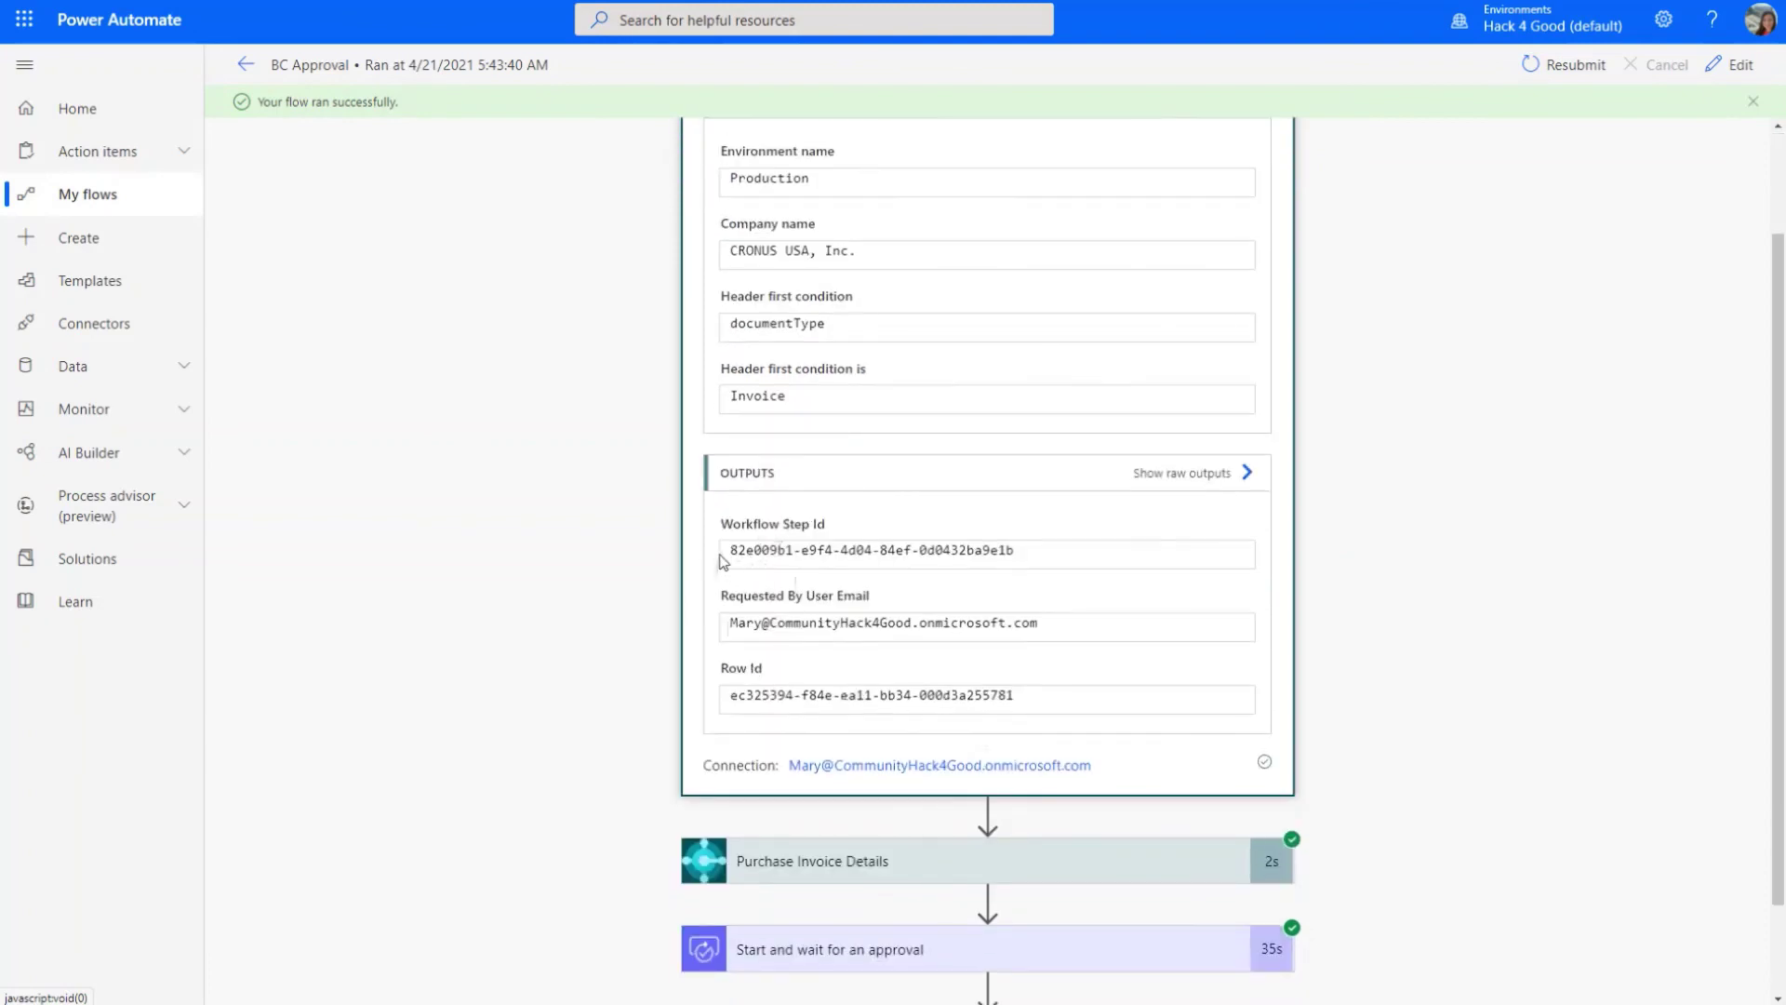
left_click_drag(1031, 554, 674, 548)
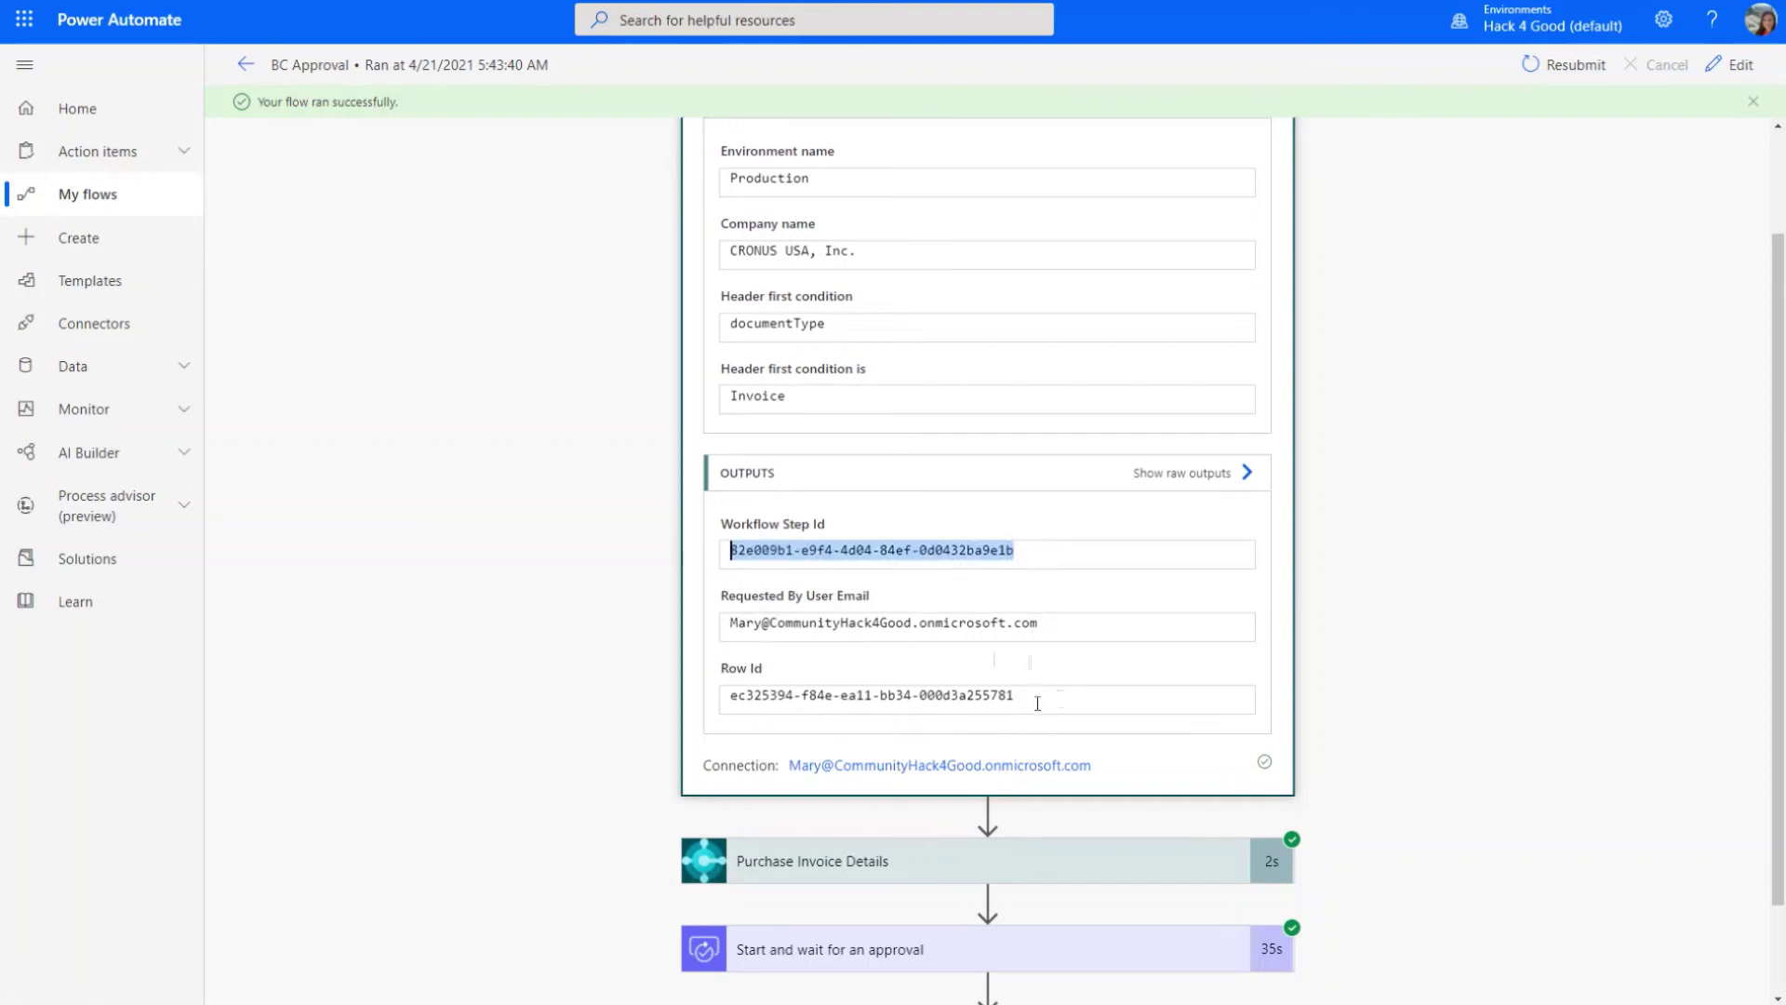
left_click_drag(1037, 703, 626, 705)
scroll(662, 656, "down", 2)
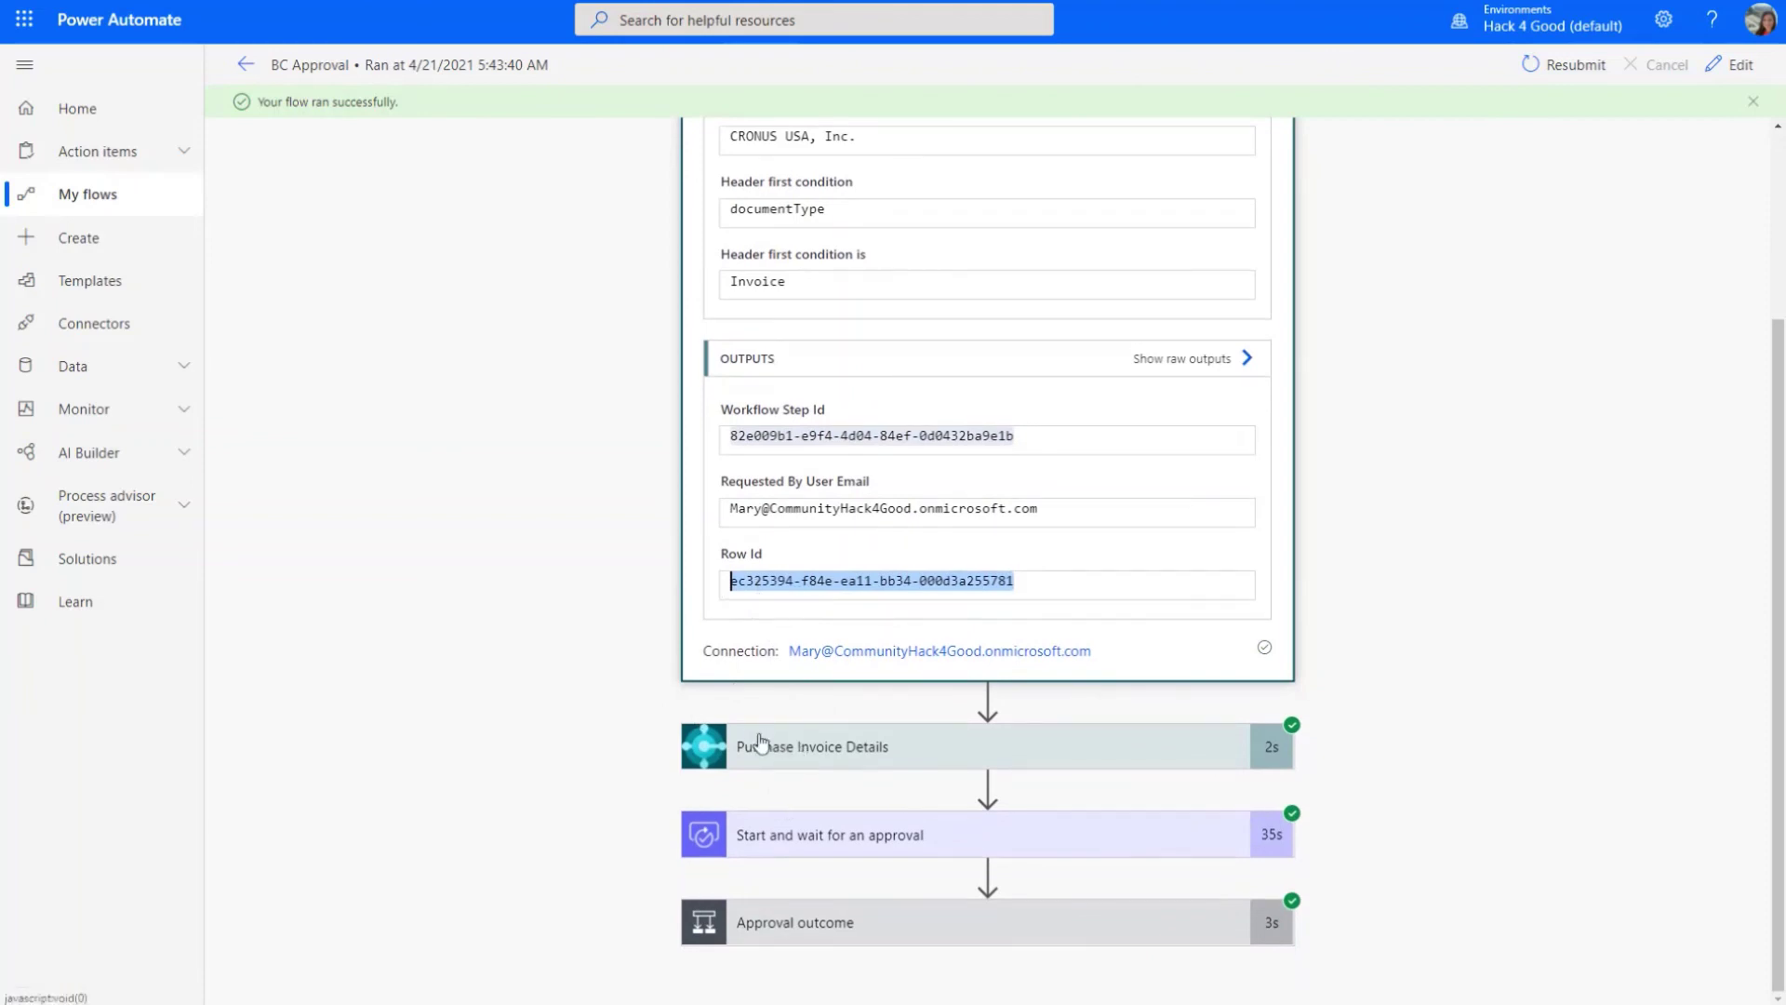
- Expand Purchase Invoice Details in the run and examine its inputs, raw outputs and the full list of returned invoice fields
left_click(1057, 744)
scroll(1061, 744, "down", 2)
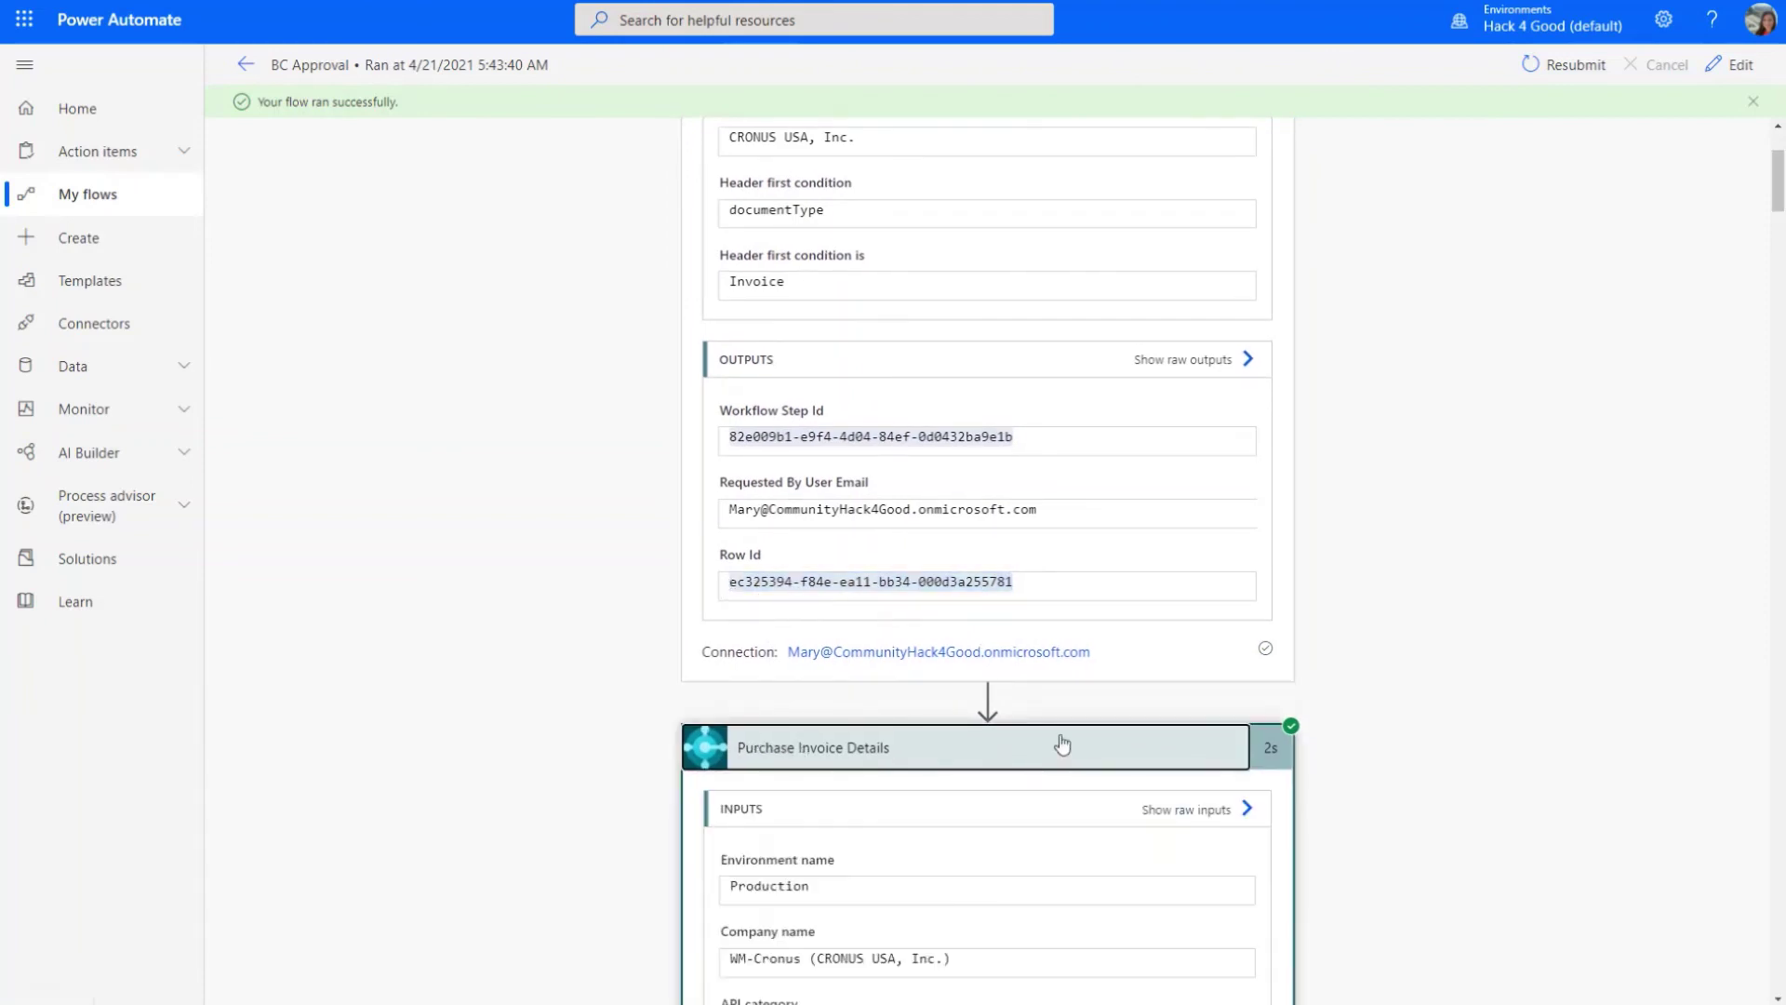
scroll(1061, 745, "down", 3)
scroll(1205, 838, "down", 3)
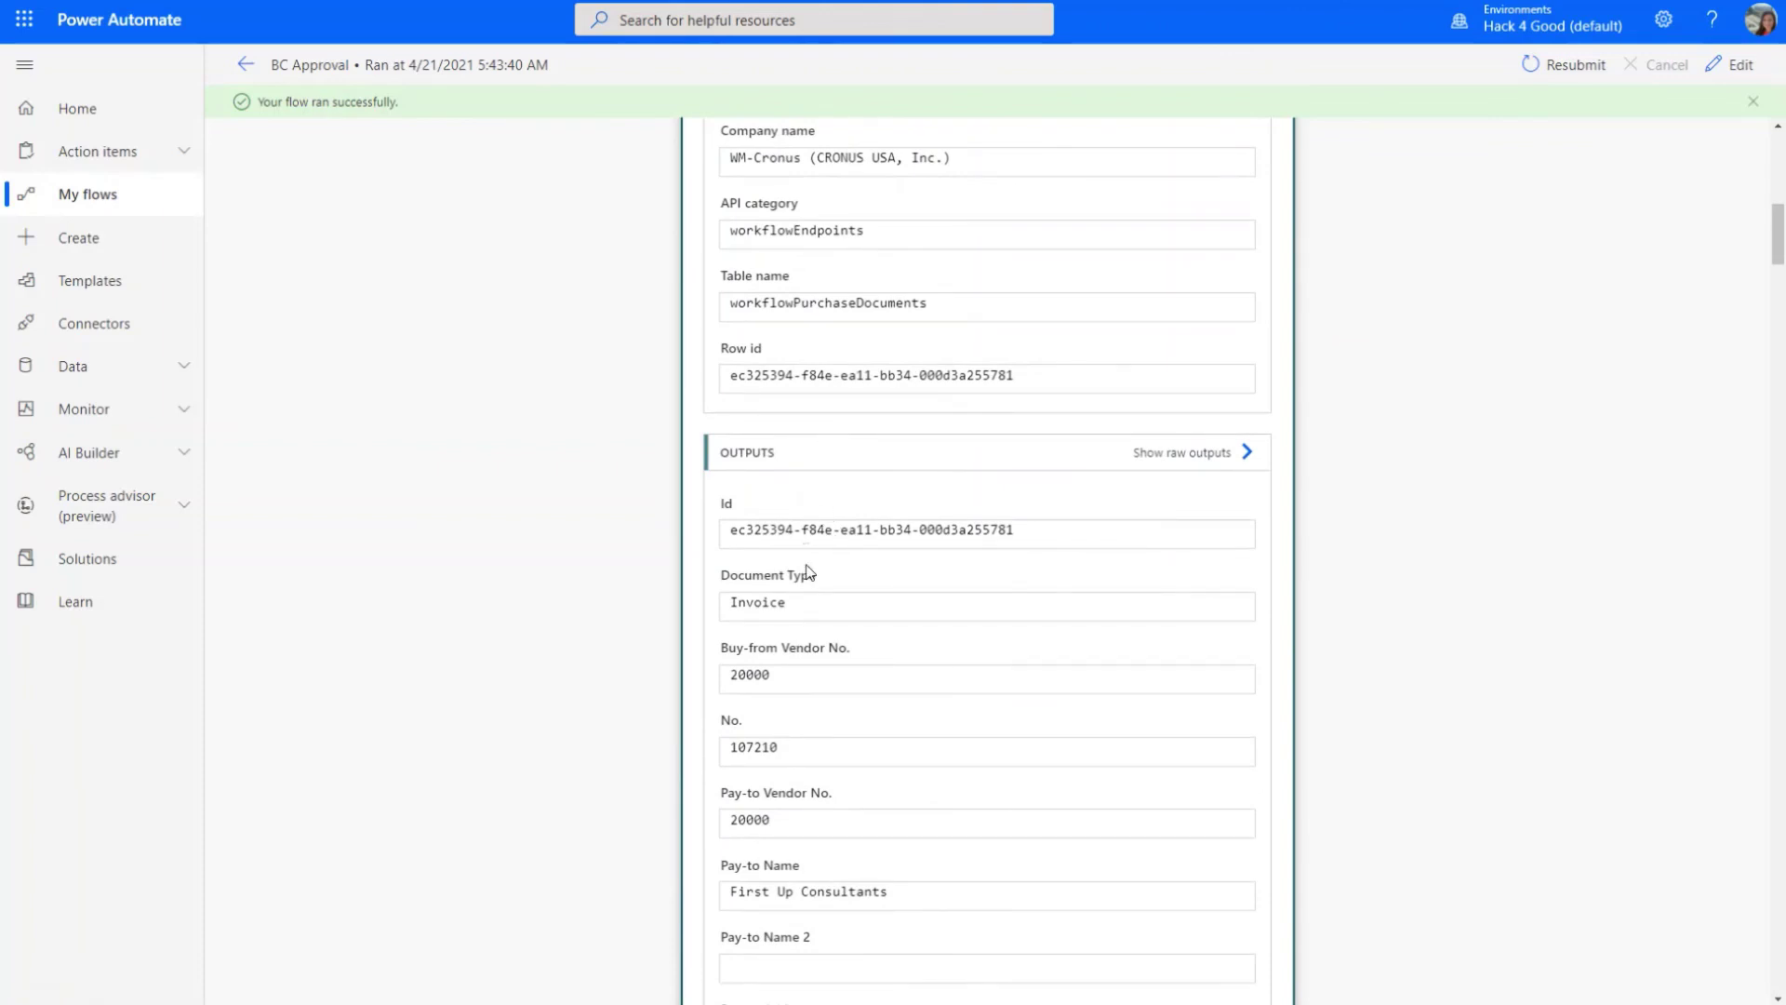
scroll(1036, 362, "down", 3)
left_click(1160, 326)
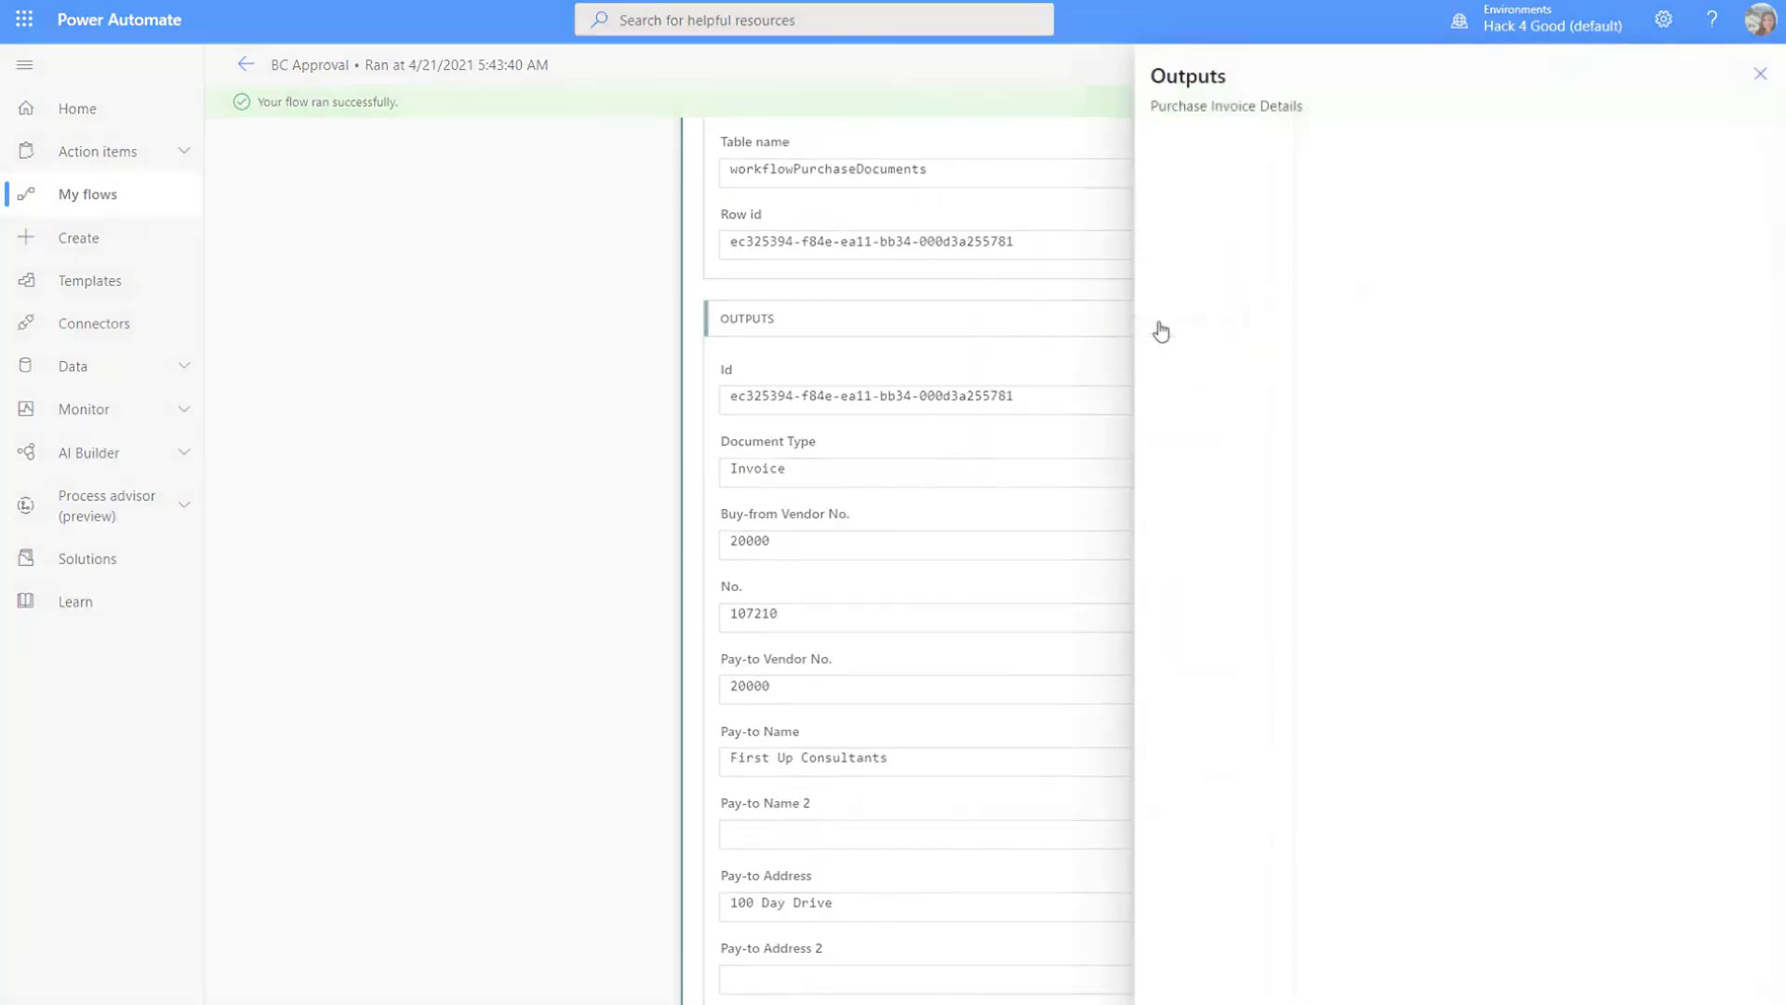
scroll(1315, 443, "down", 4)
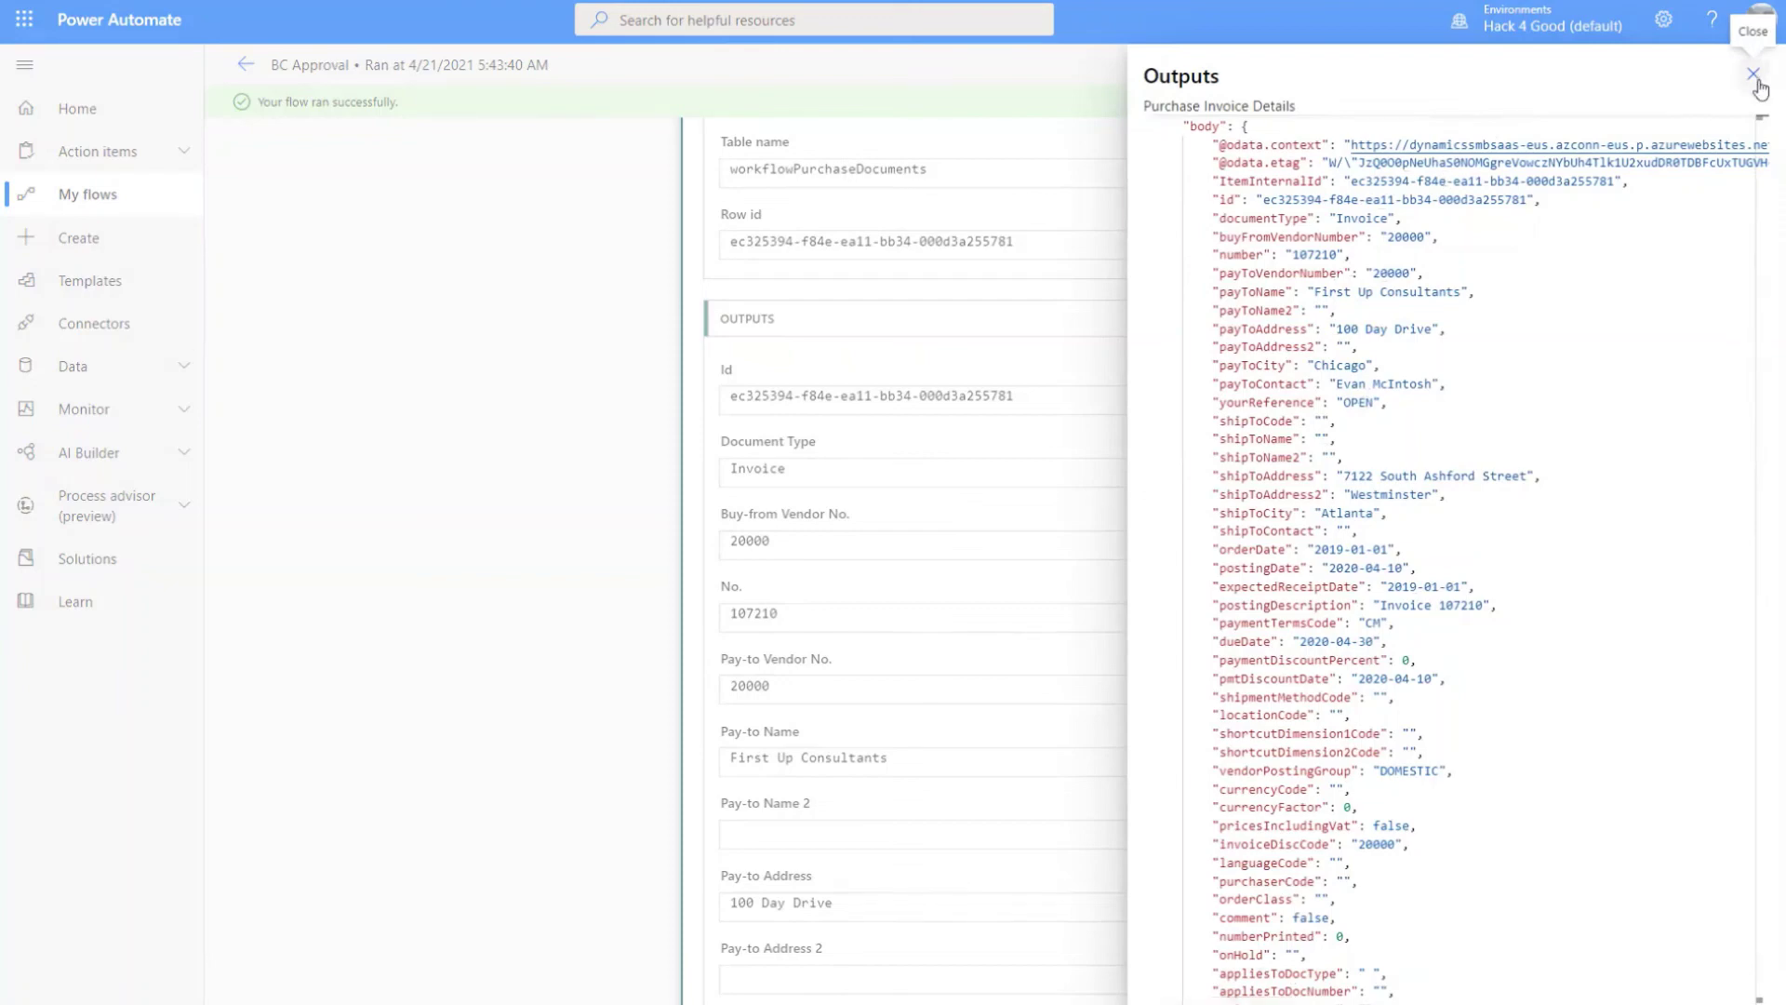
key("Escape")
scroll(972, 482, "down", 12)
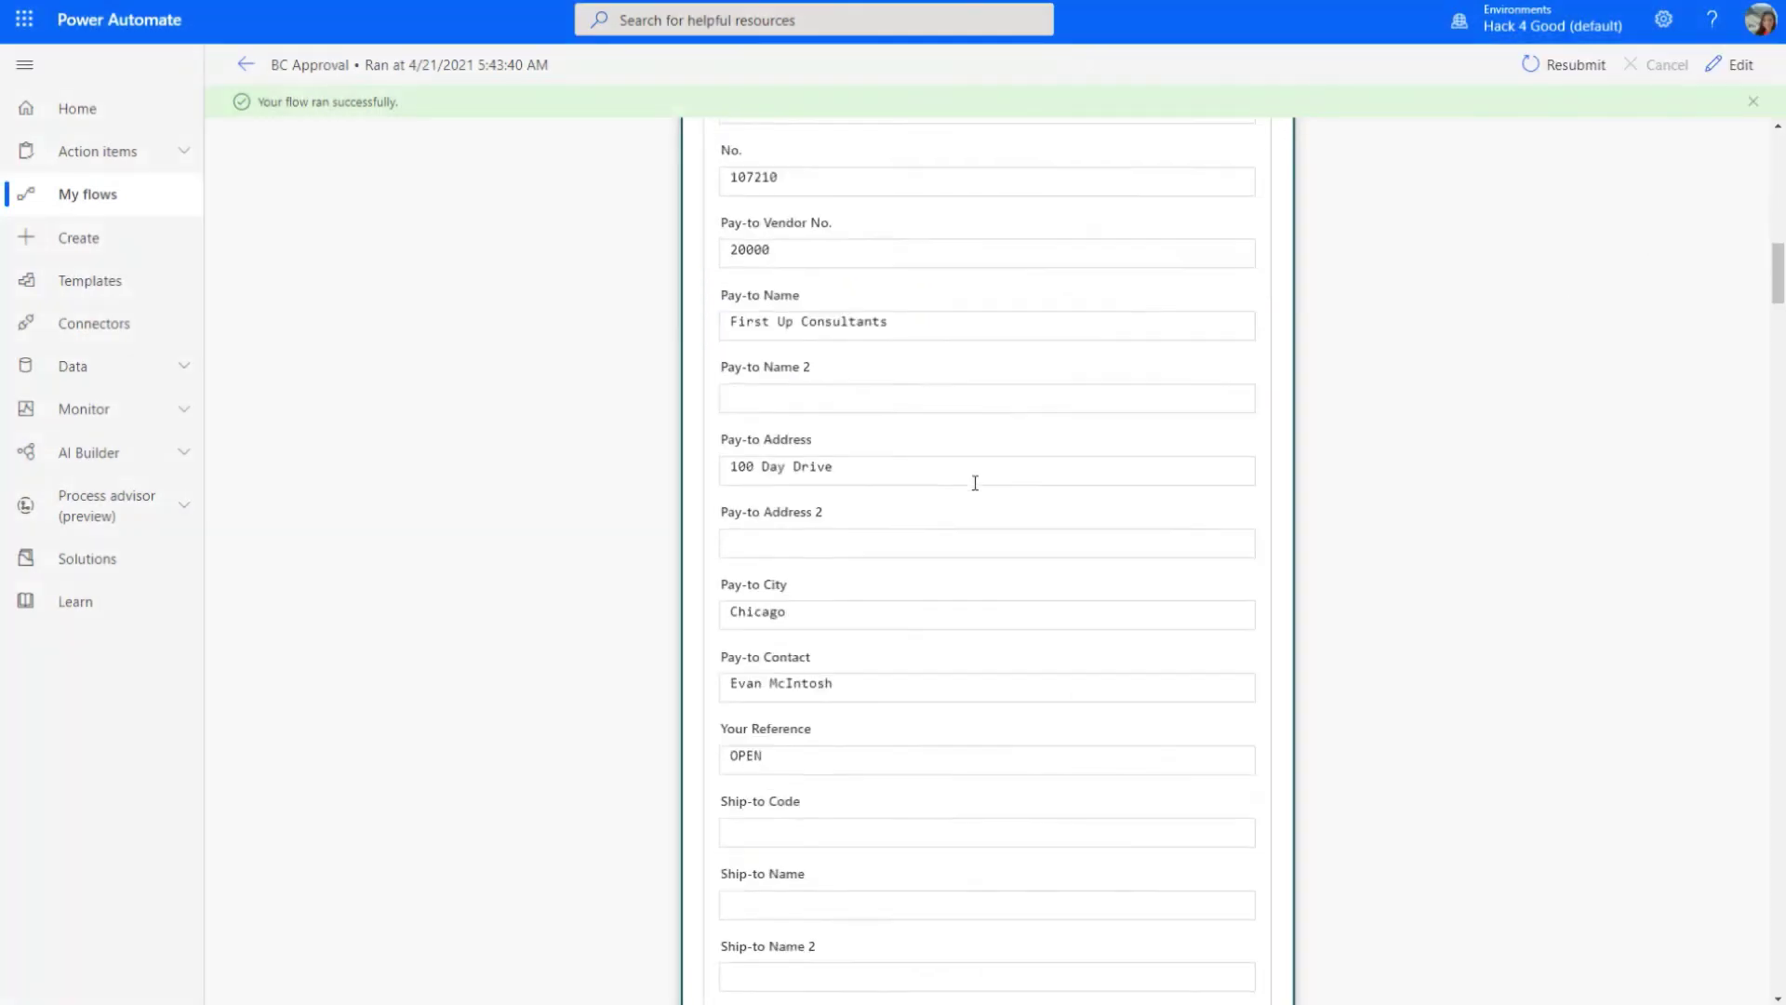
scroll(913, 730, "down", 20)
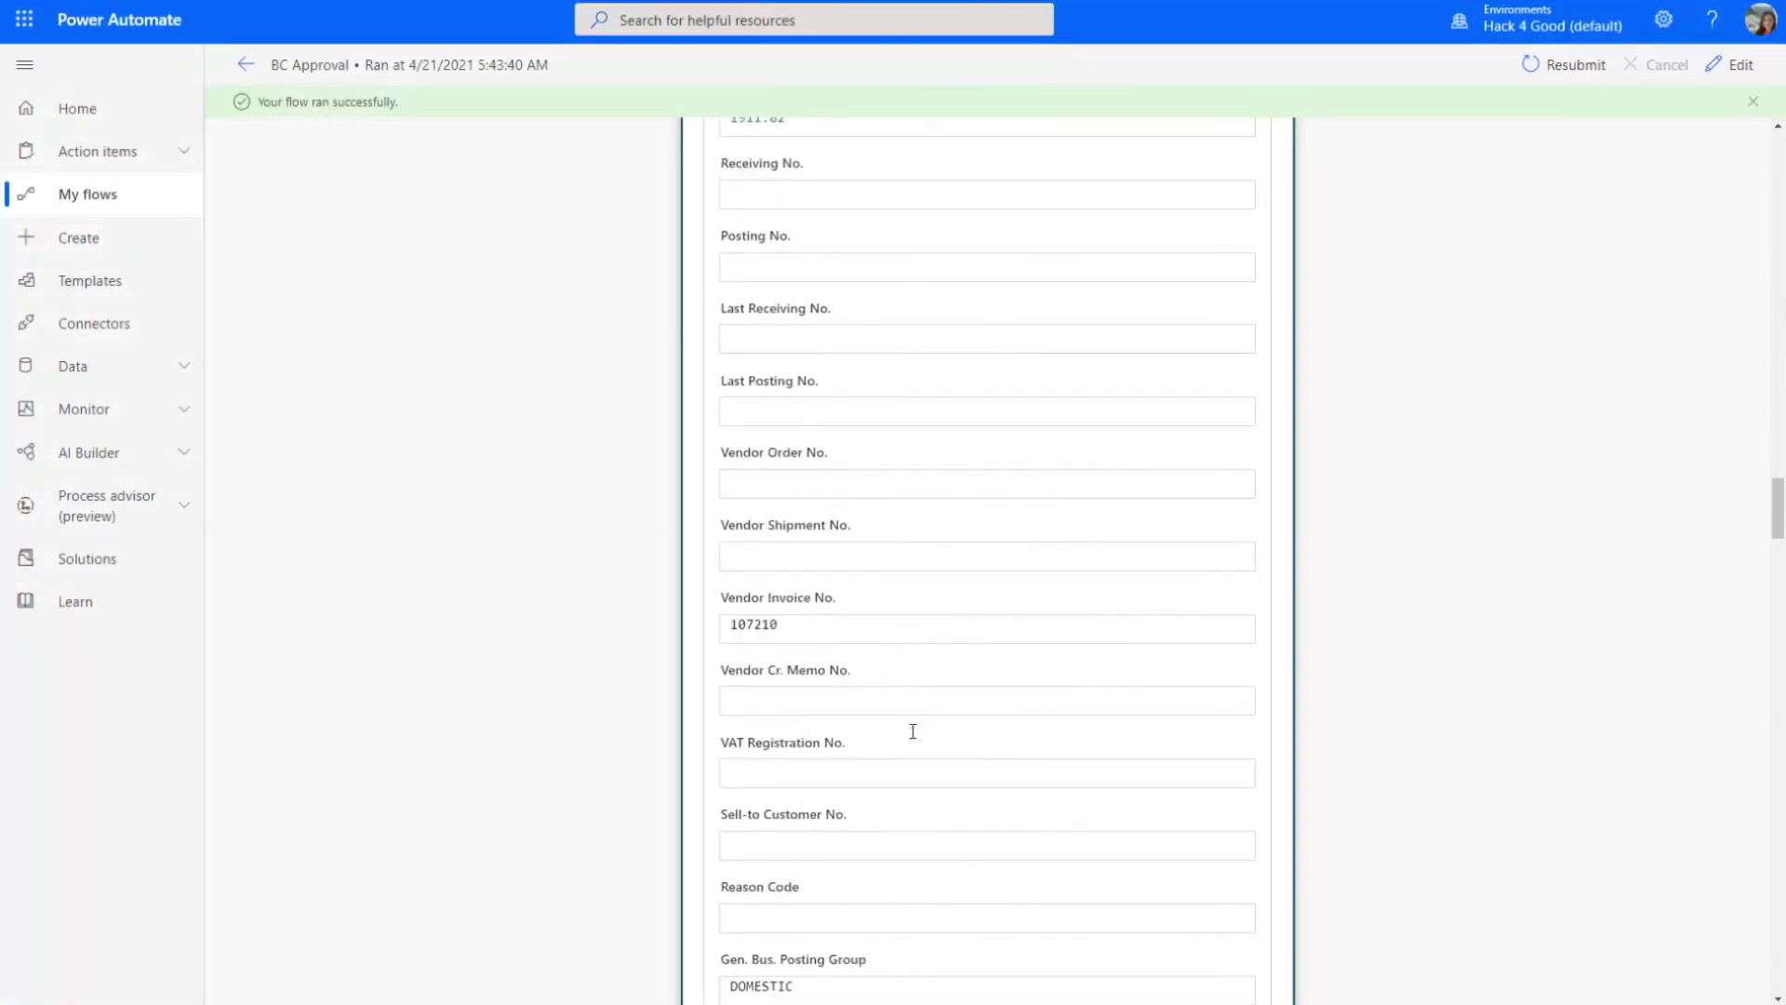
scroll(912, 732, "down", 20)
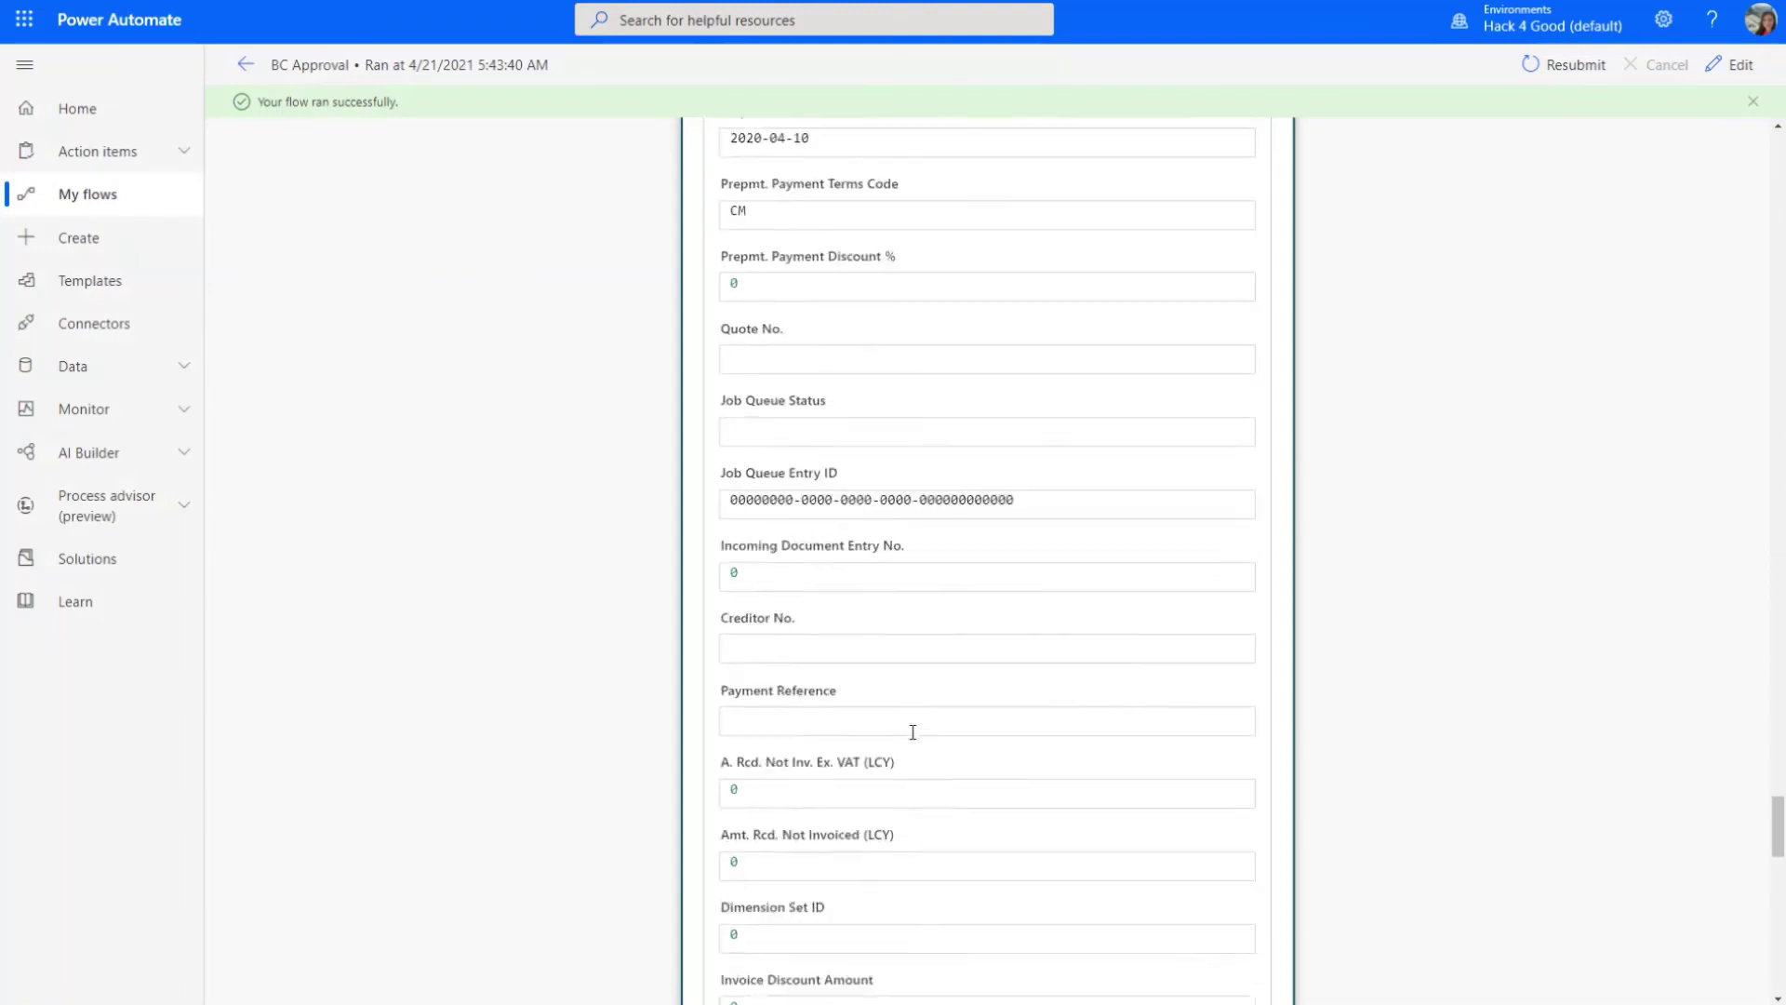
scroll(912, 732, "down", 15)
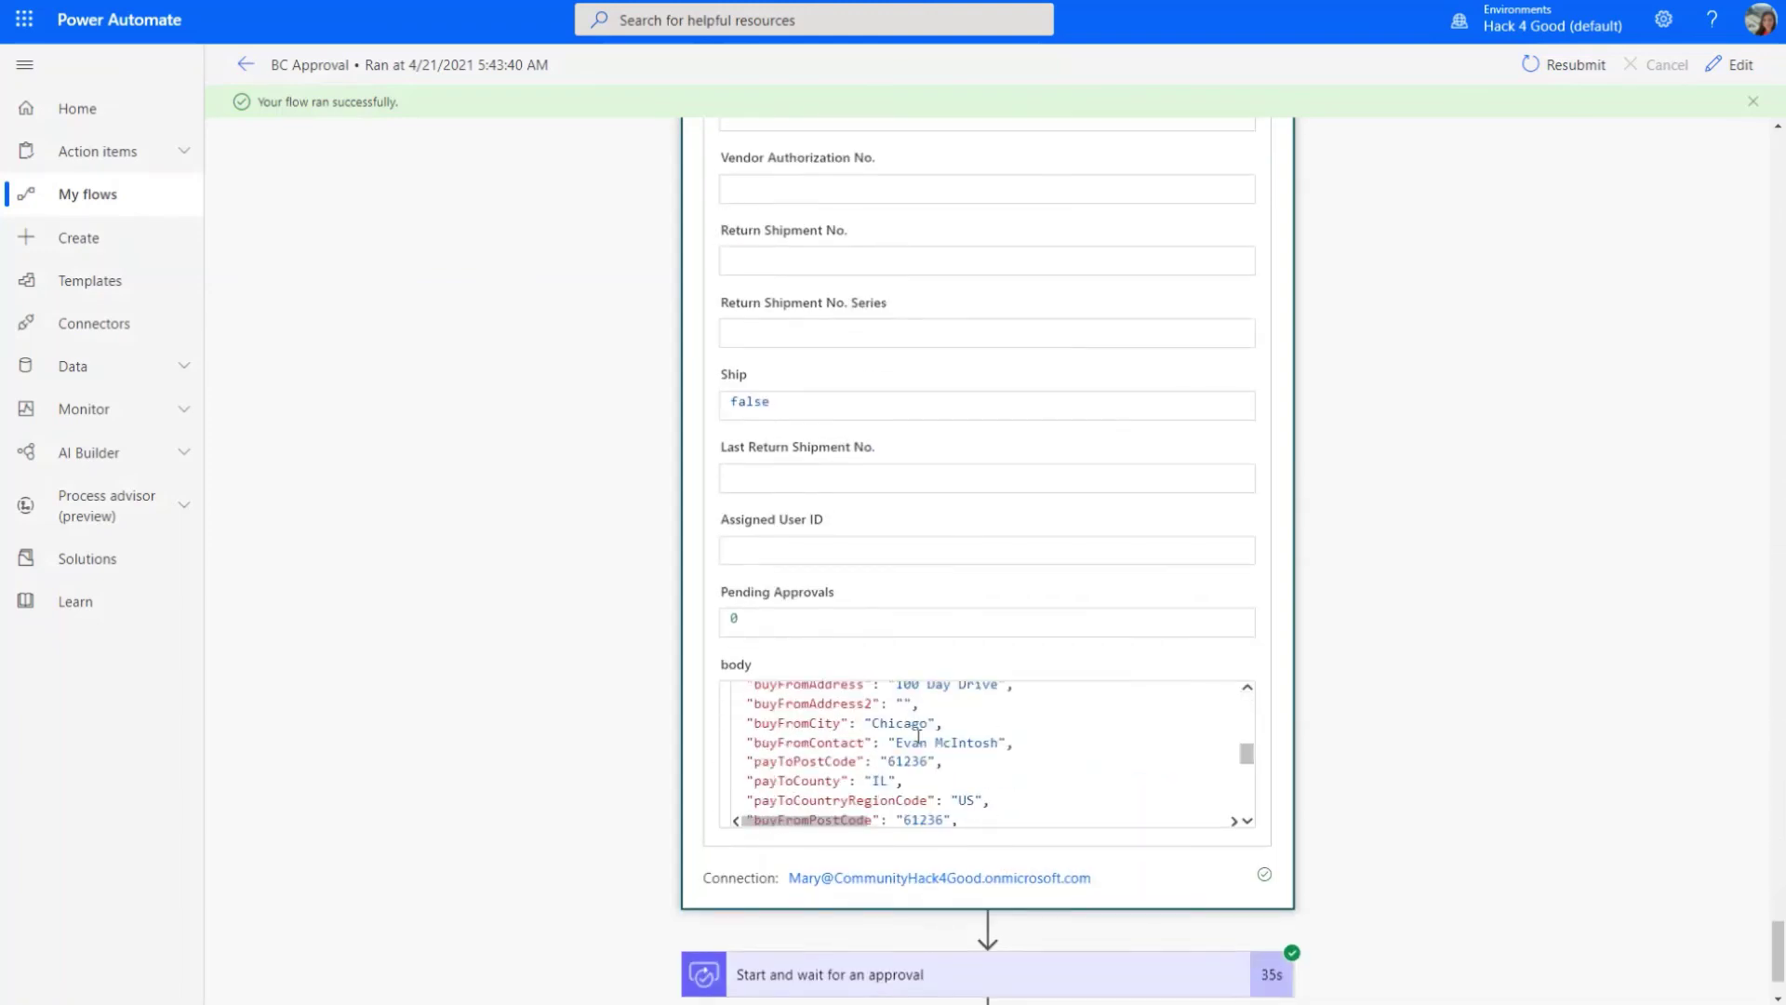
- Expand Start and wait for an approval in the run and examine its response summary, outcome, title and details
left_click(1125, 994)
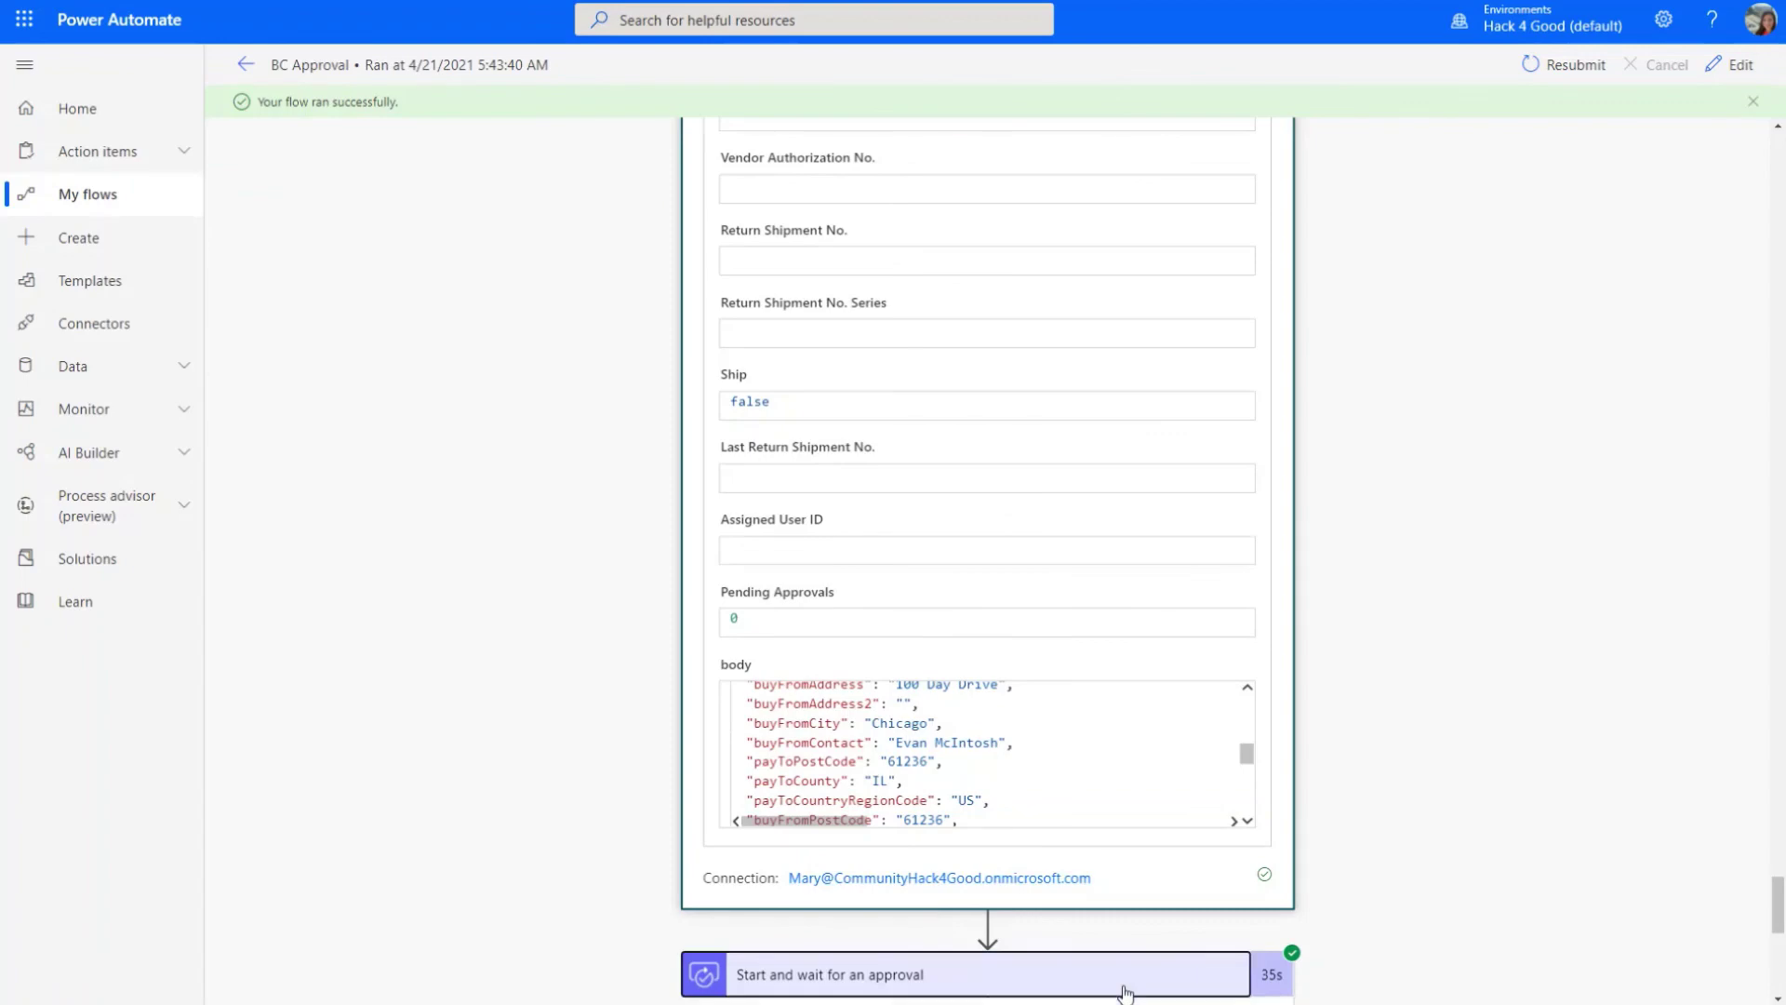
scroll(1044, 865, "down", 8)
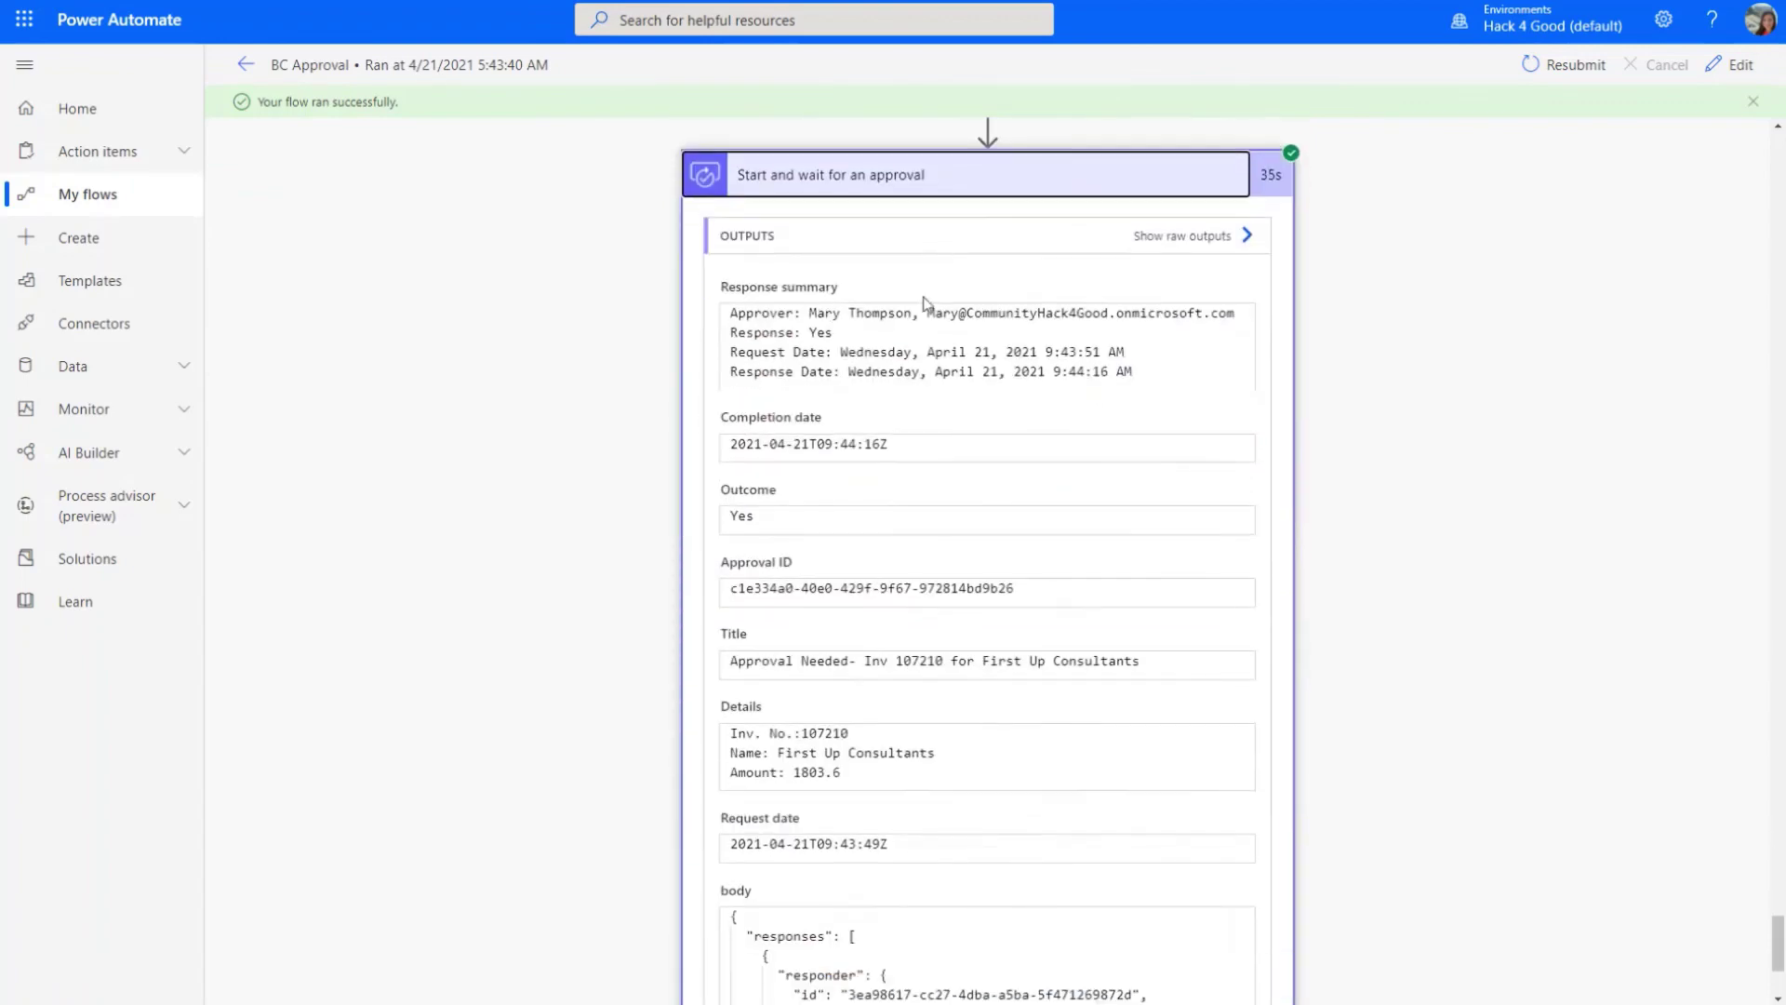
scroll(884, 558, "down", 3)
scroll(881, 612, "down", 1)
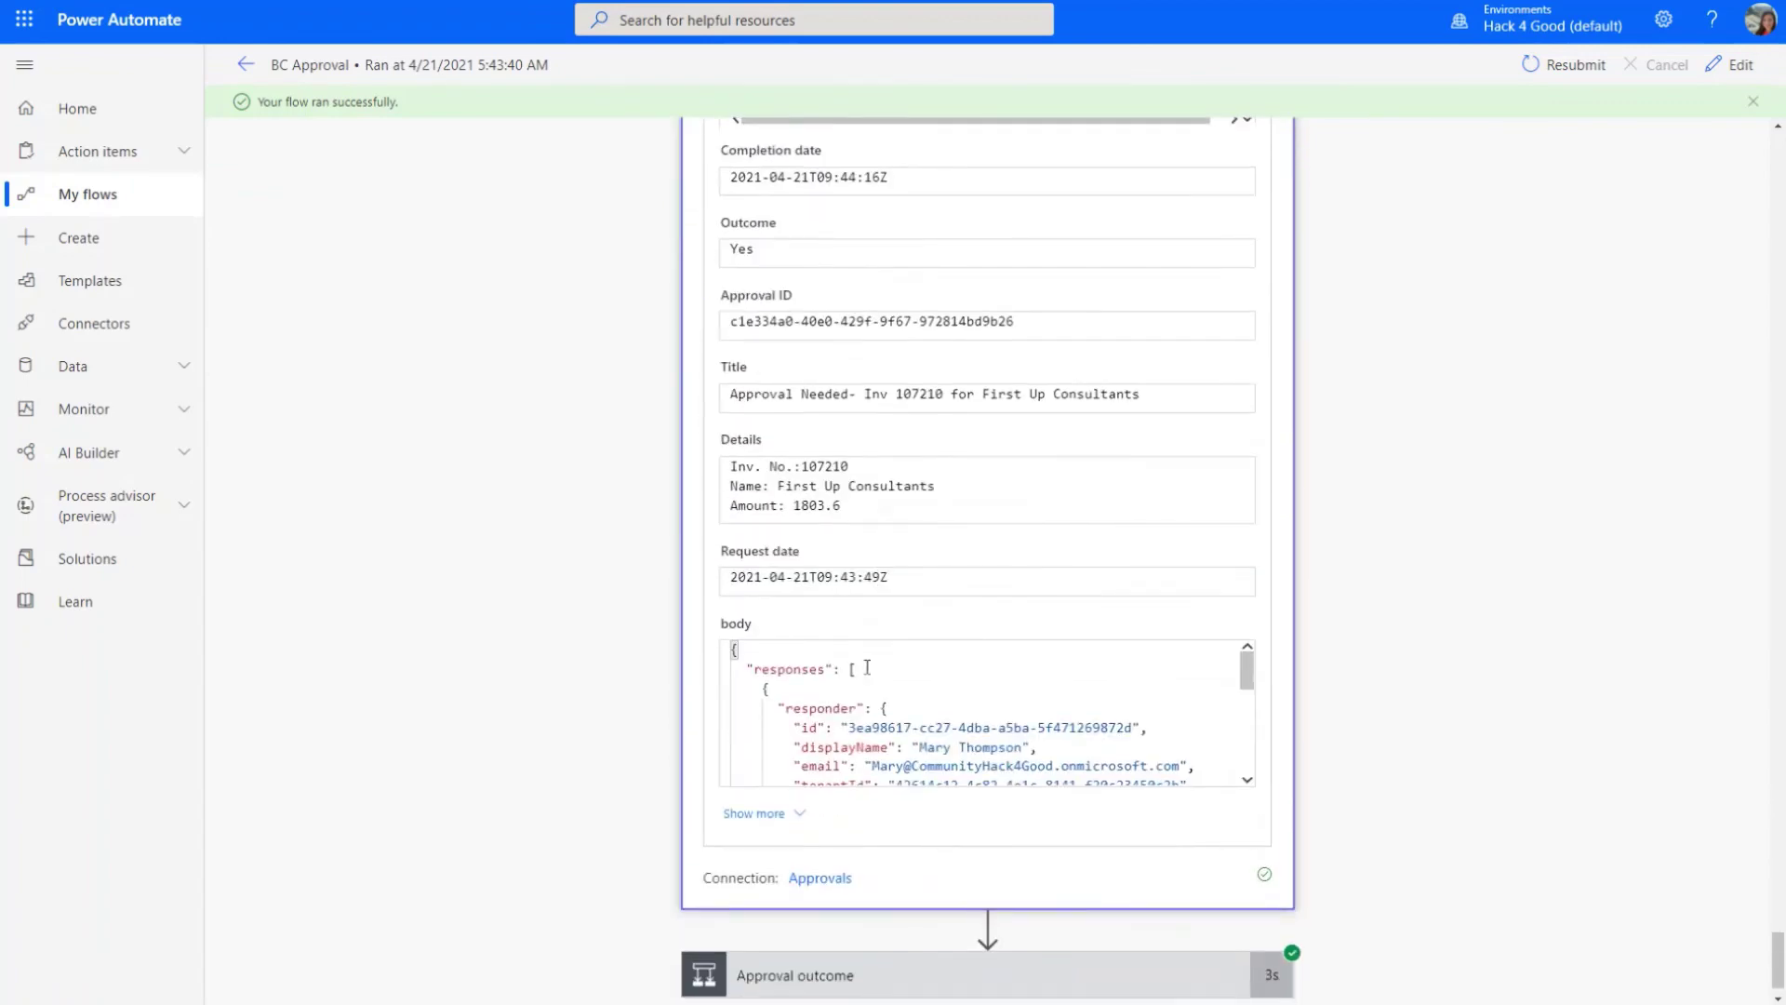
- Examine the rest of the approval response body, and expand the Approval outcome condition to check its expression result
scroll(946, 721, "down", 10)
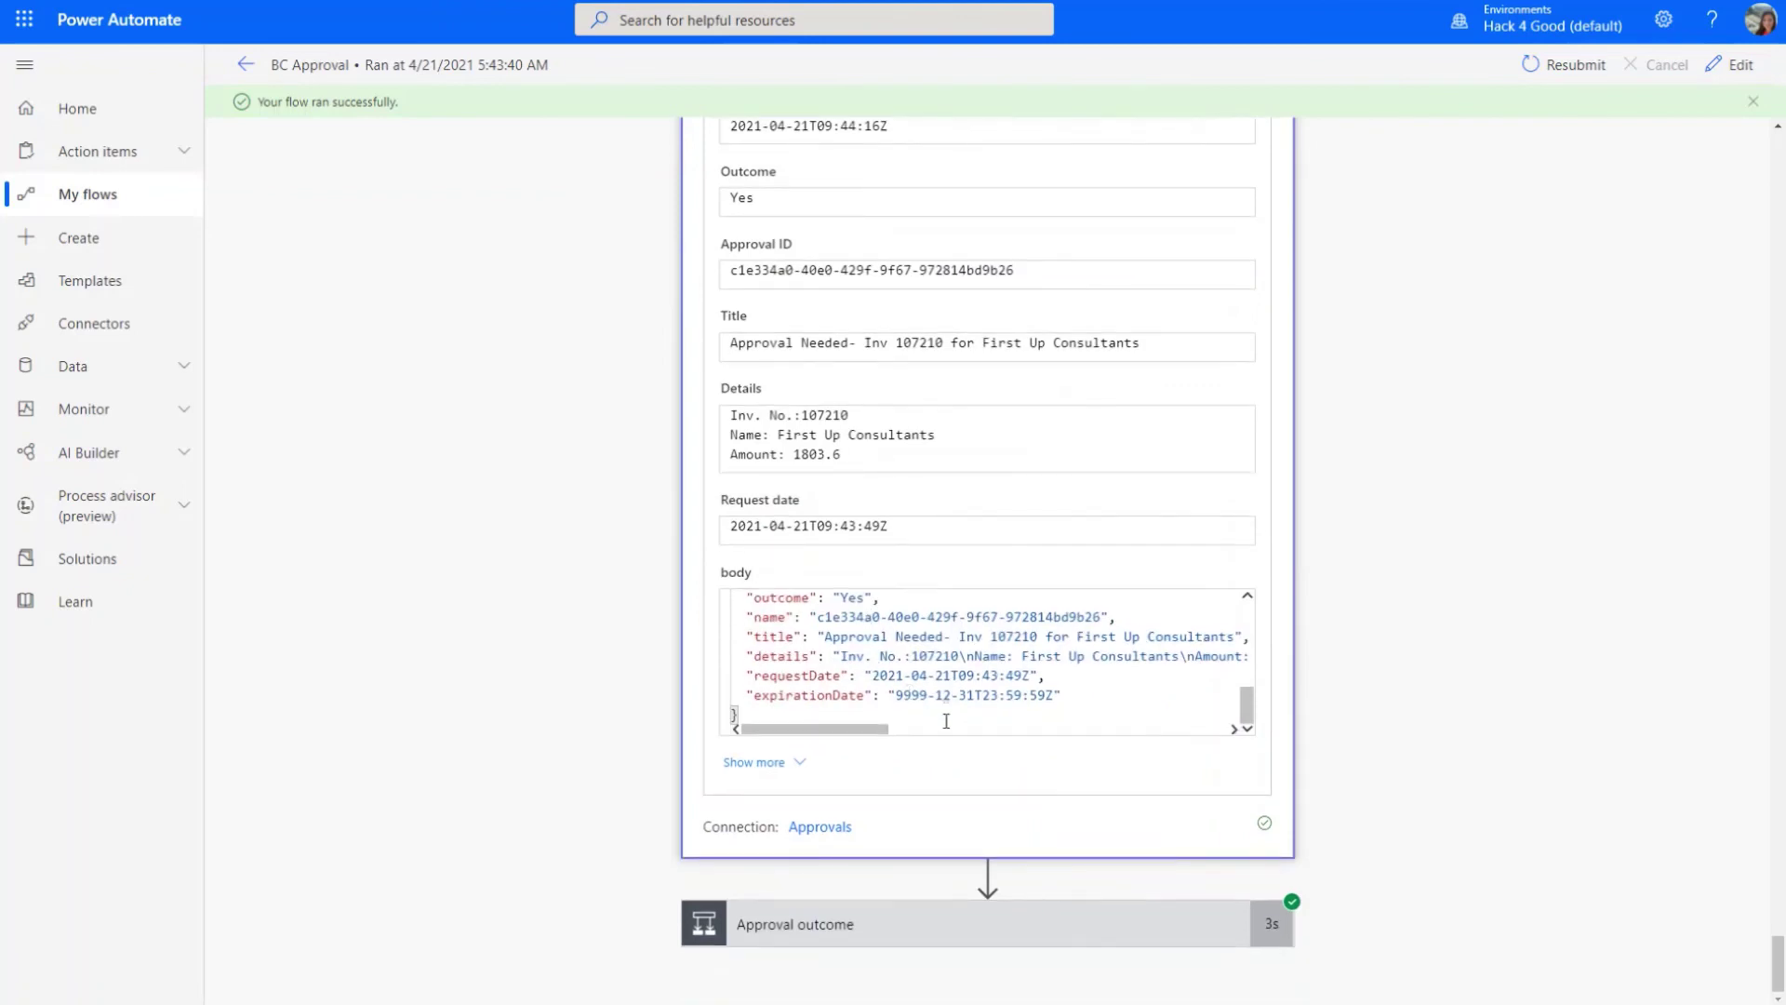
left_click(1024, 924)
scroll(1003, 934, "down", 5)
scroll(1003, 933, "down", 1)
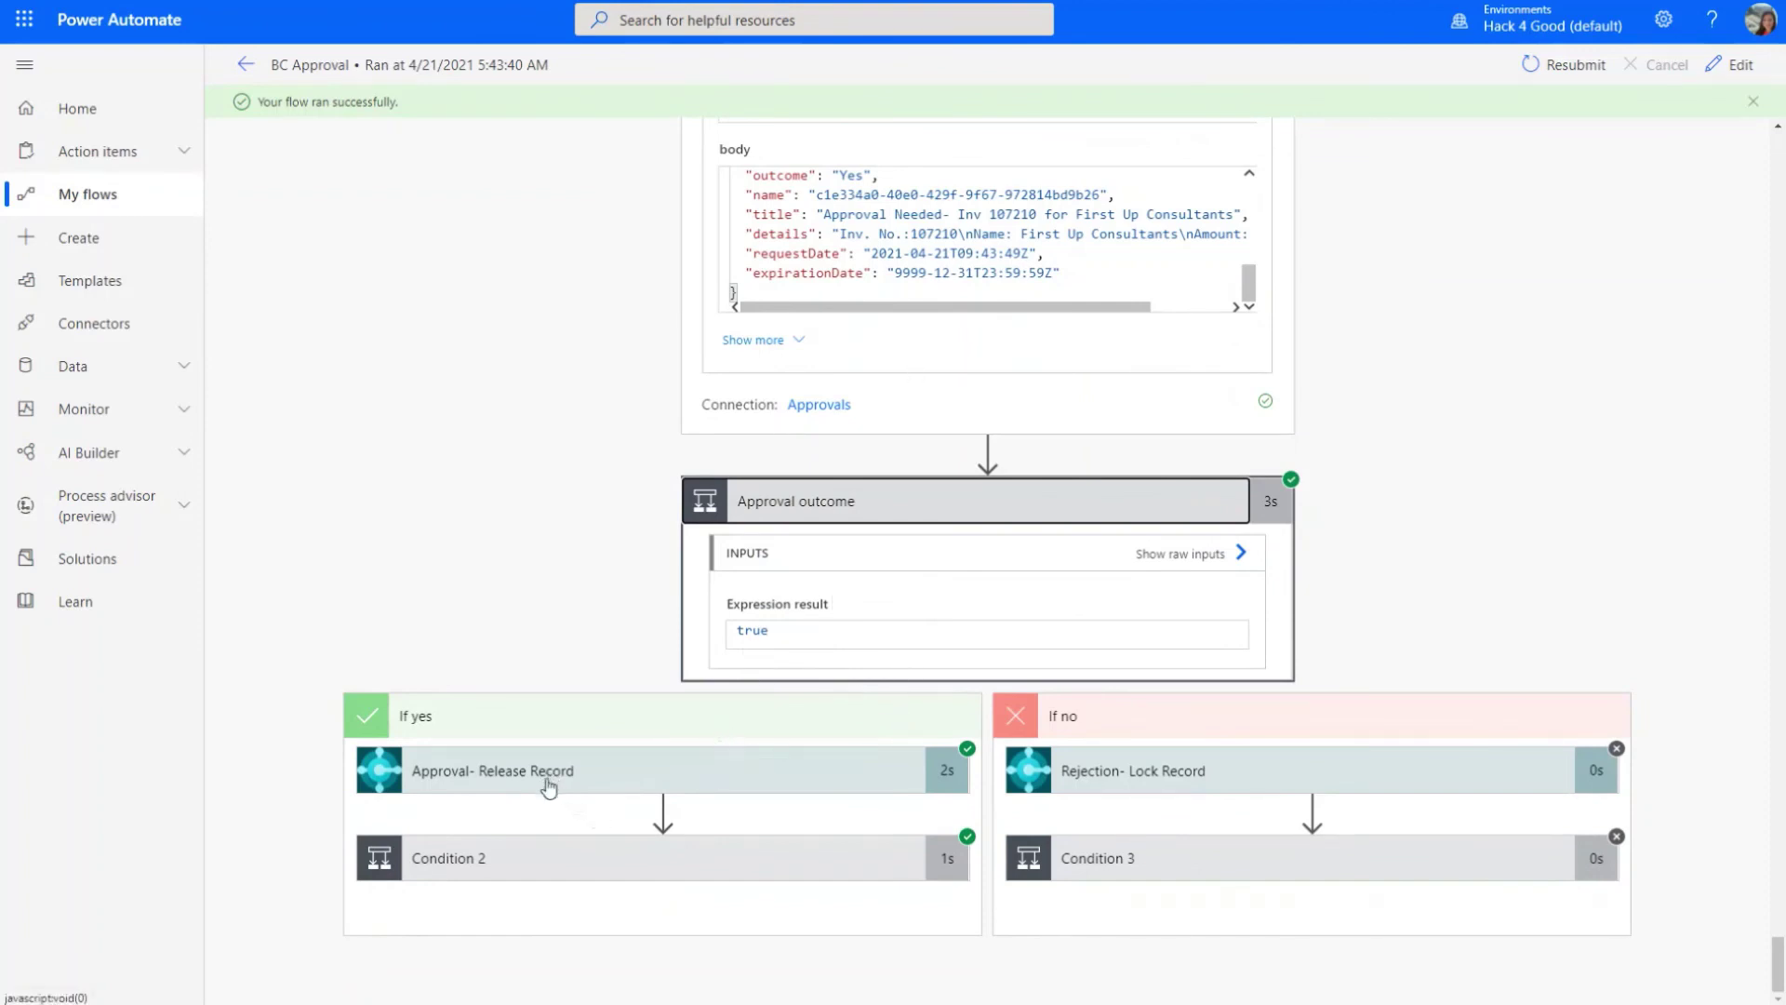
- In the run's If yes branch, expand Approval- Release Record, Condition 2 and Send an email (V2) and examine their details
left_click(718, 779)
scroll(651, 819, "down", 8)
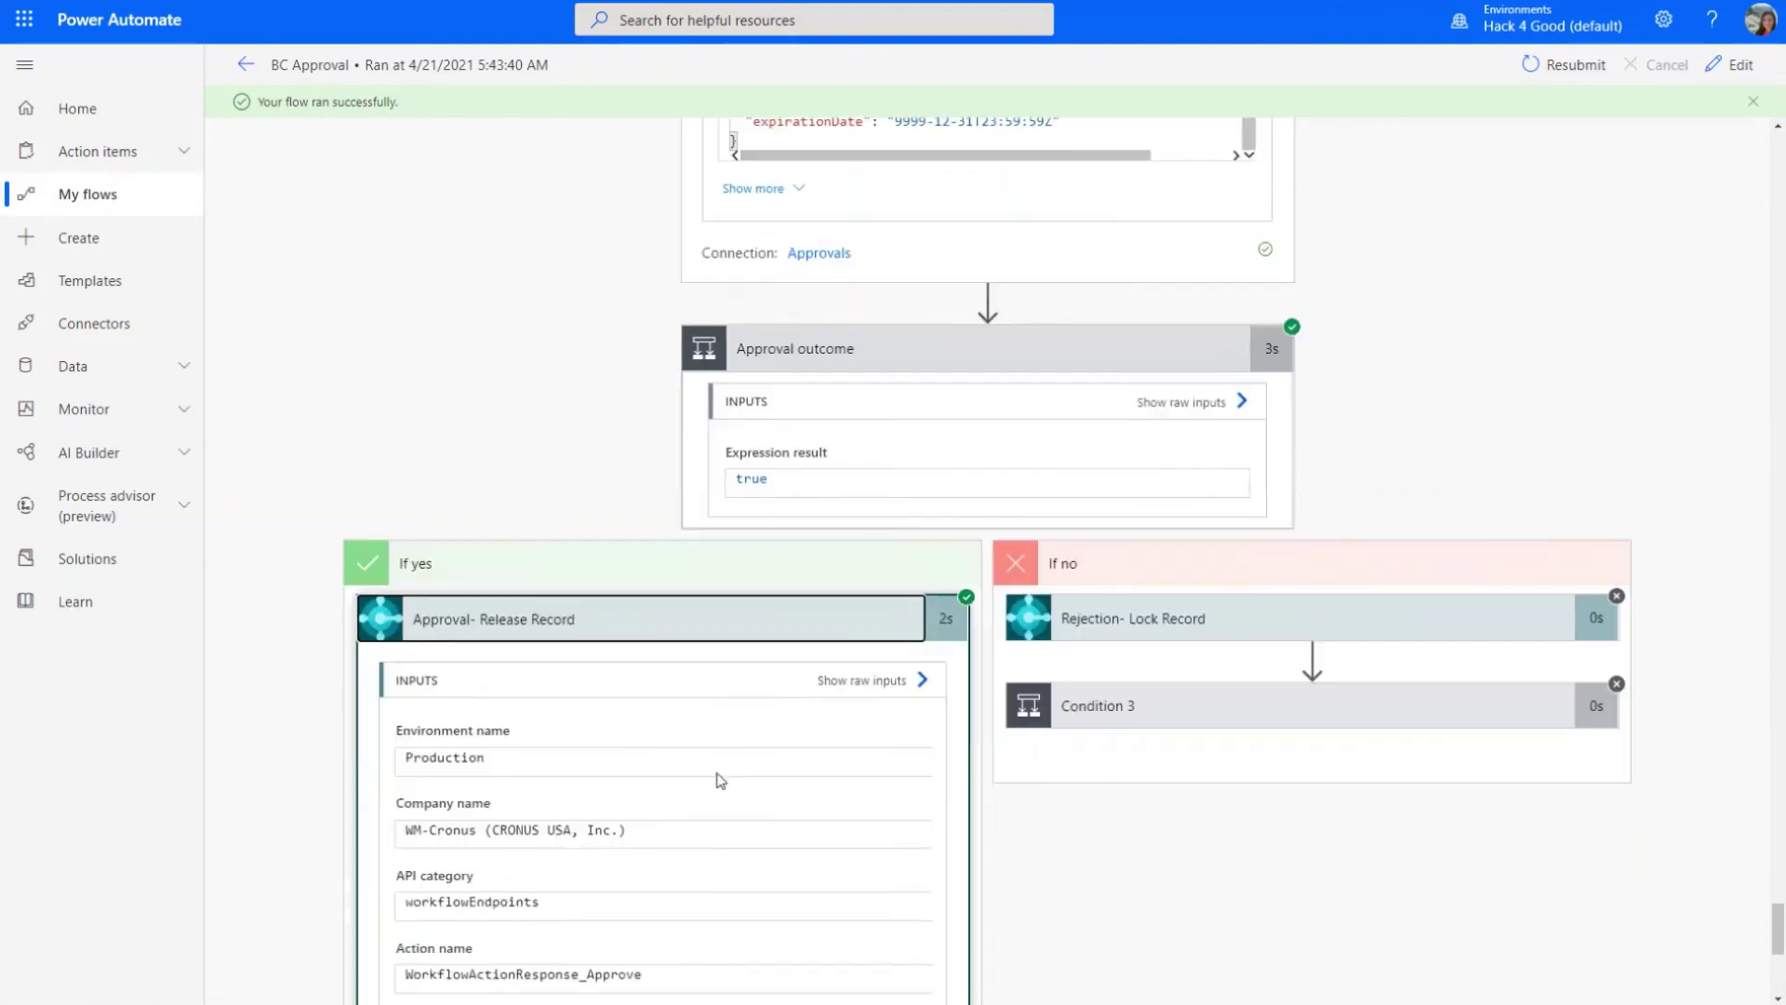
left_click(589, 884)
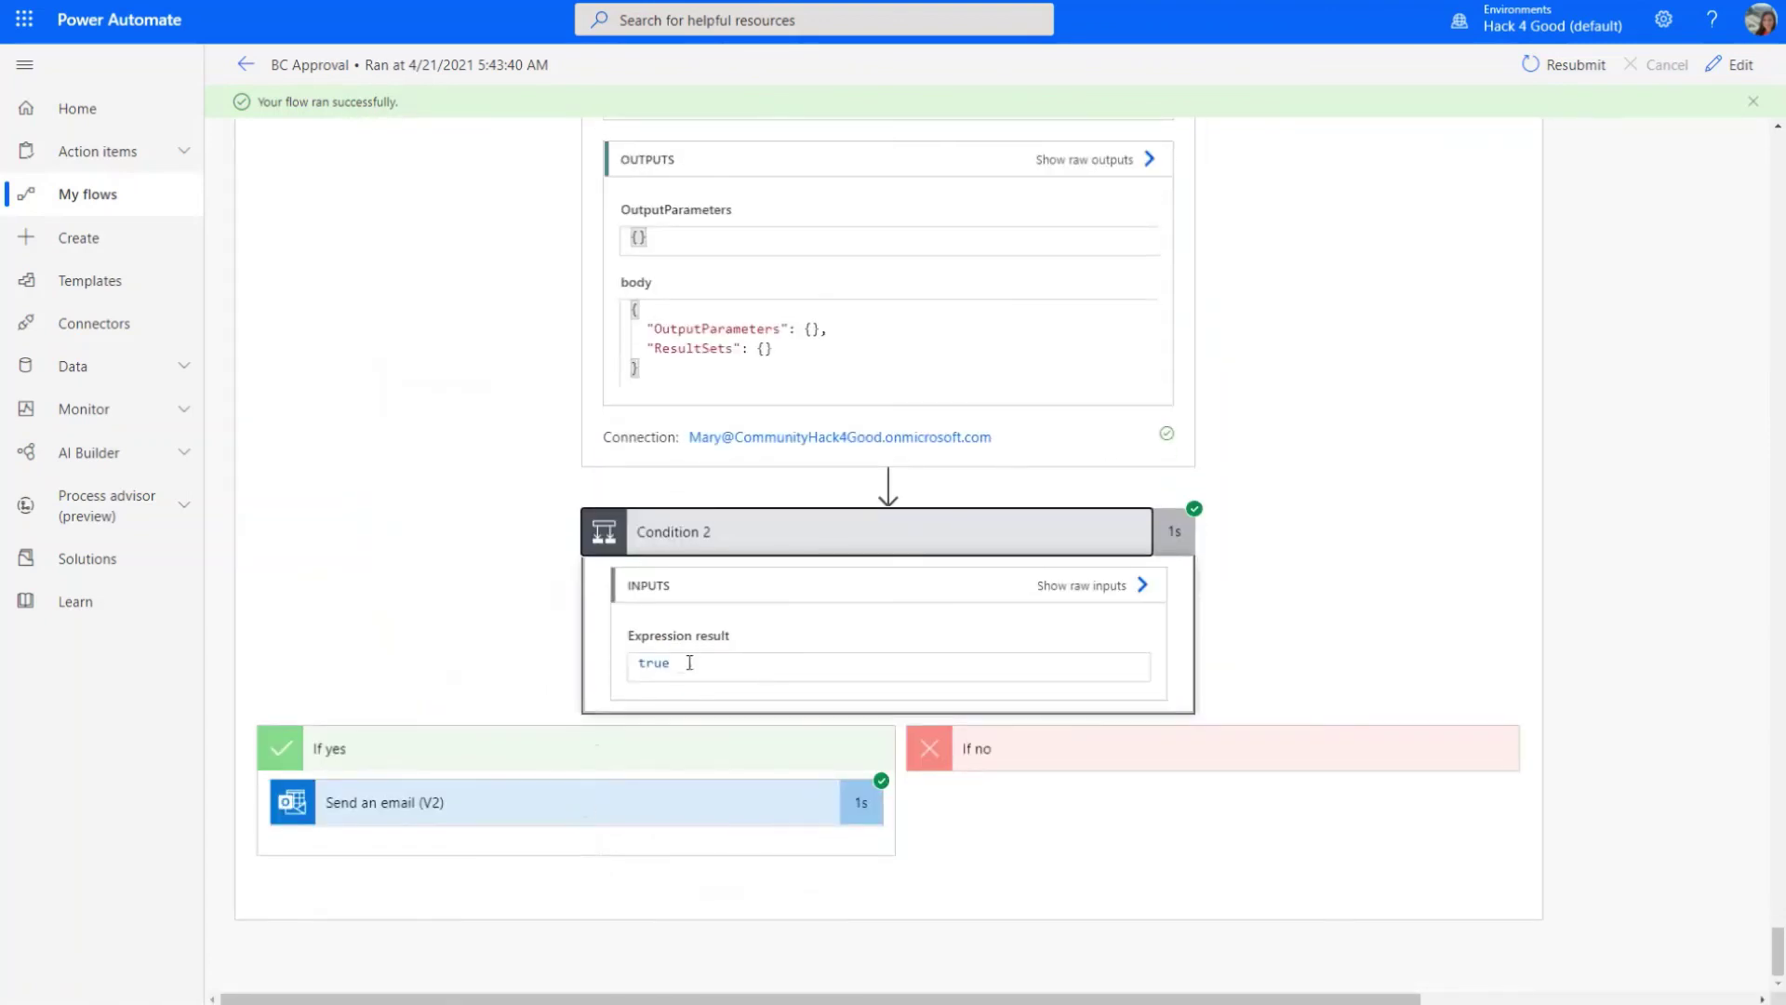
left_click(521, 813)
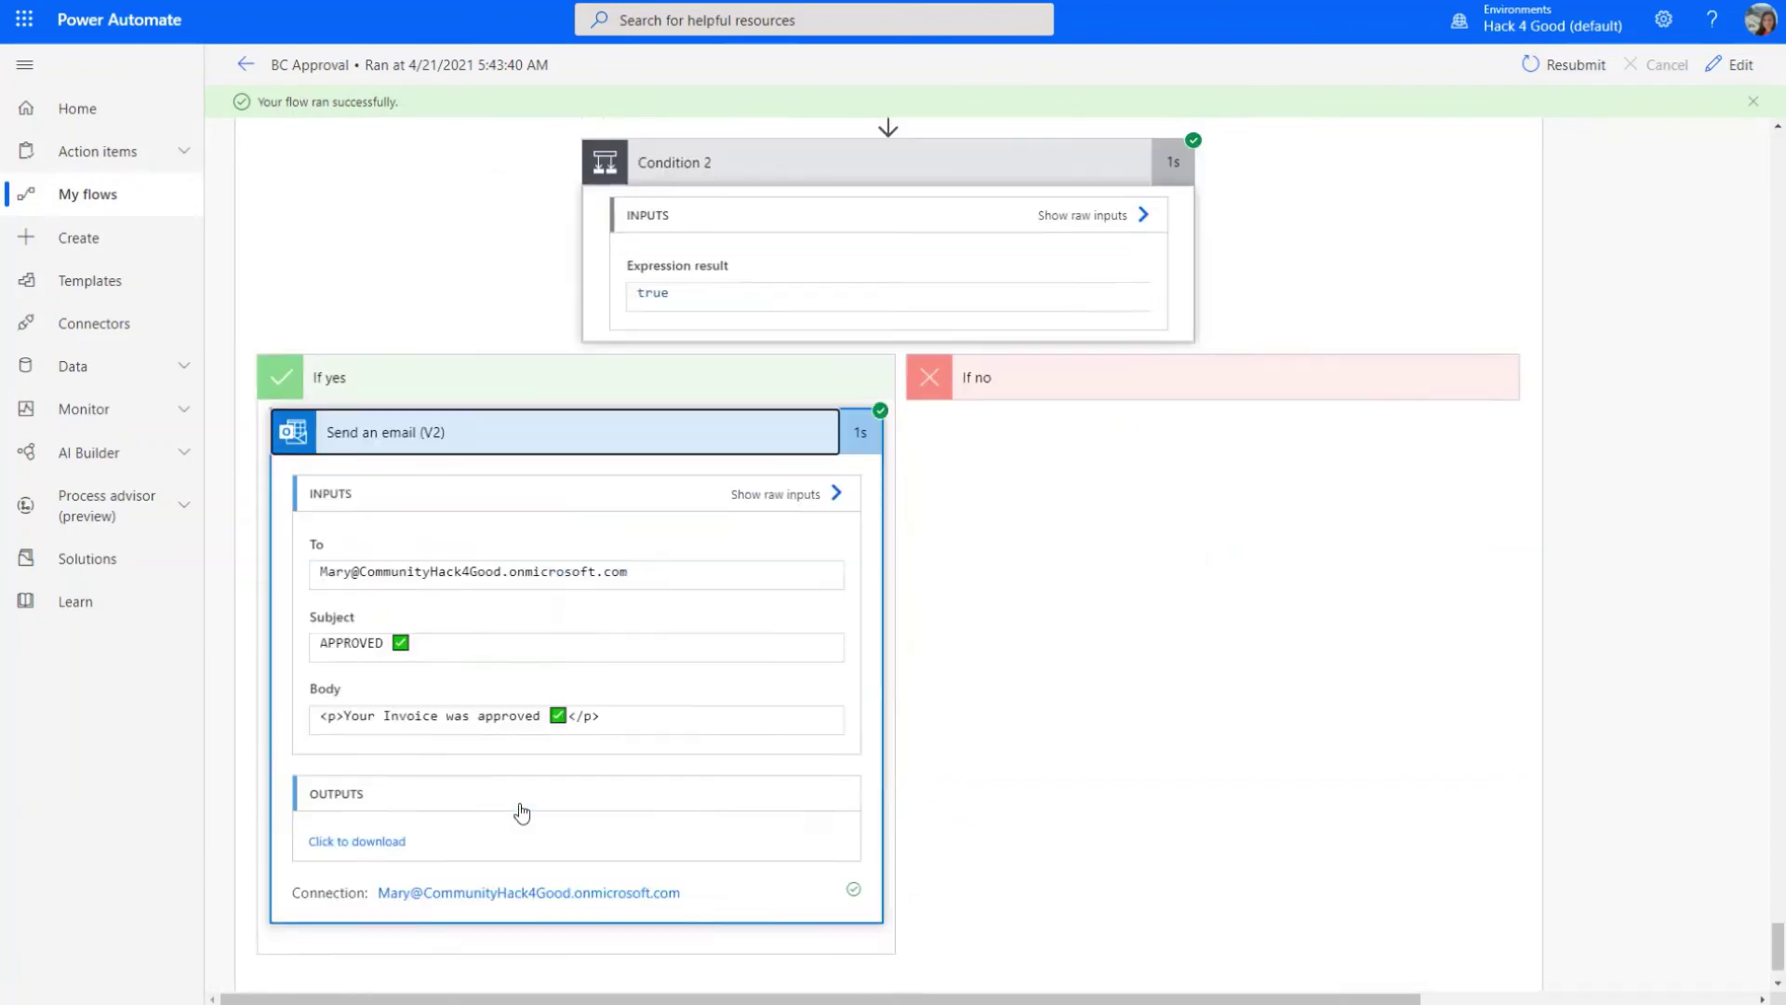
- Leave the run details for the BC Approval flow's overview page and open the flow for editing
scroll(630, 695, "up", 15)
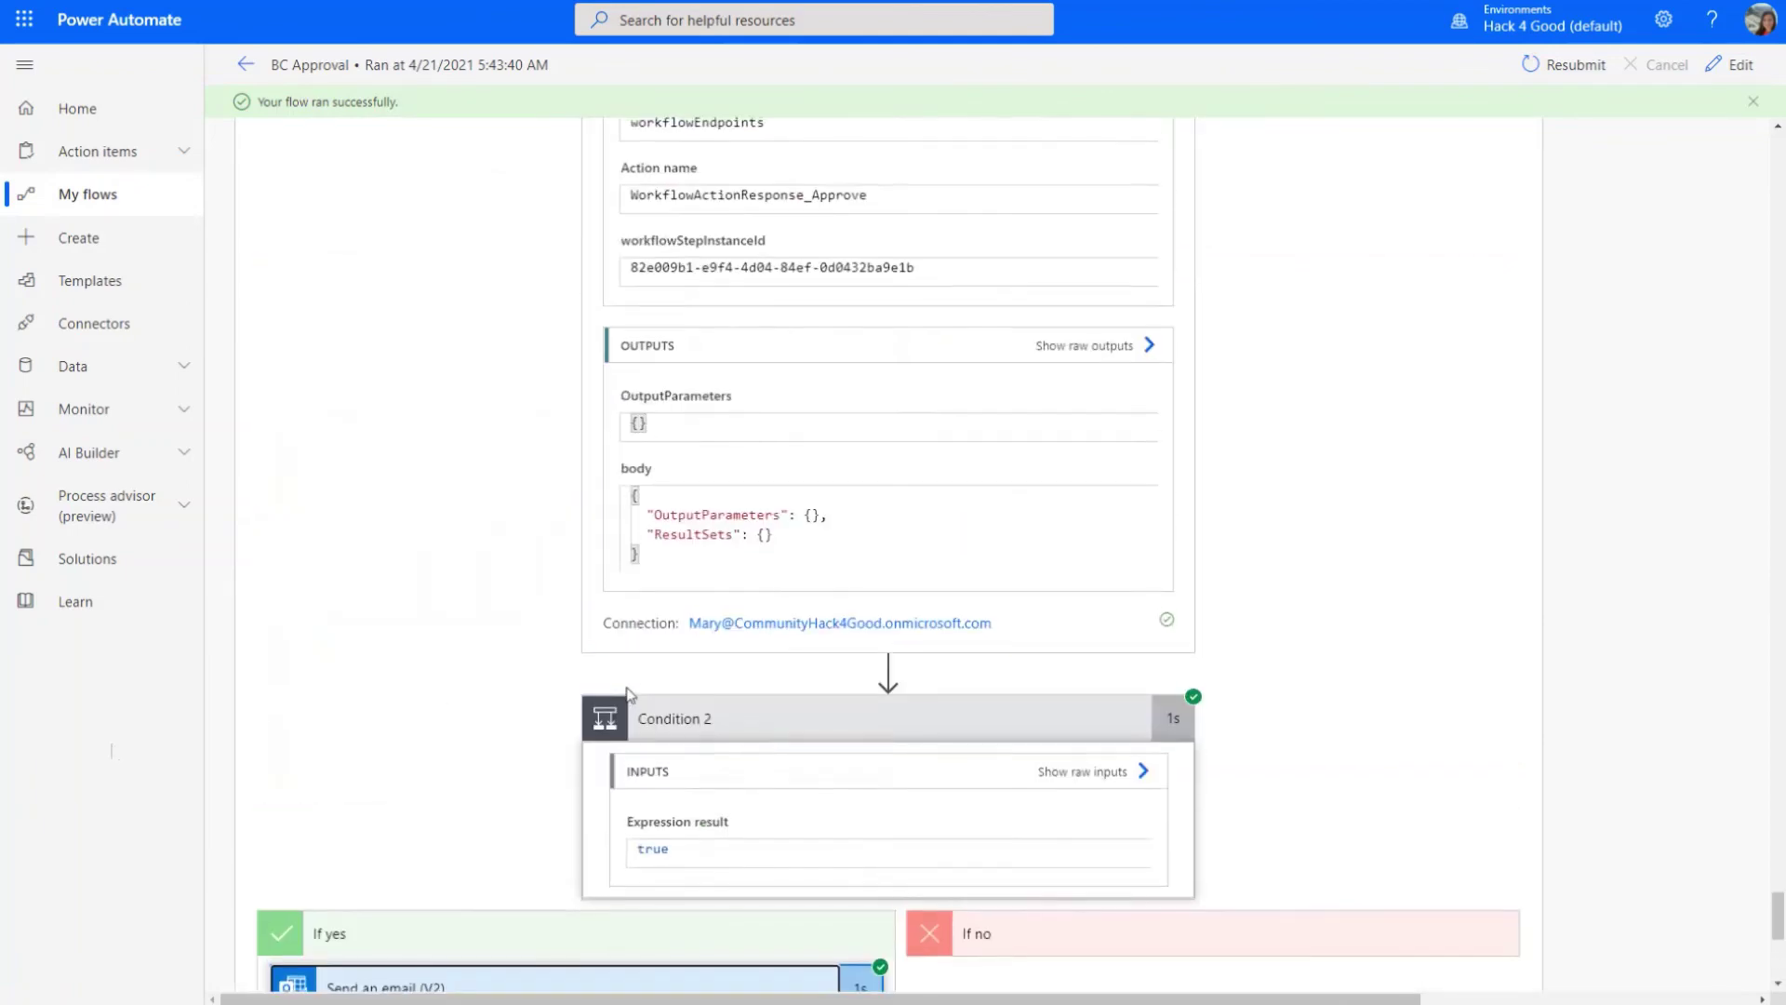
scroll(630, 694, "up", 20)
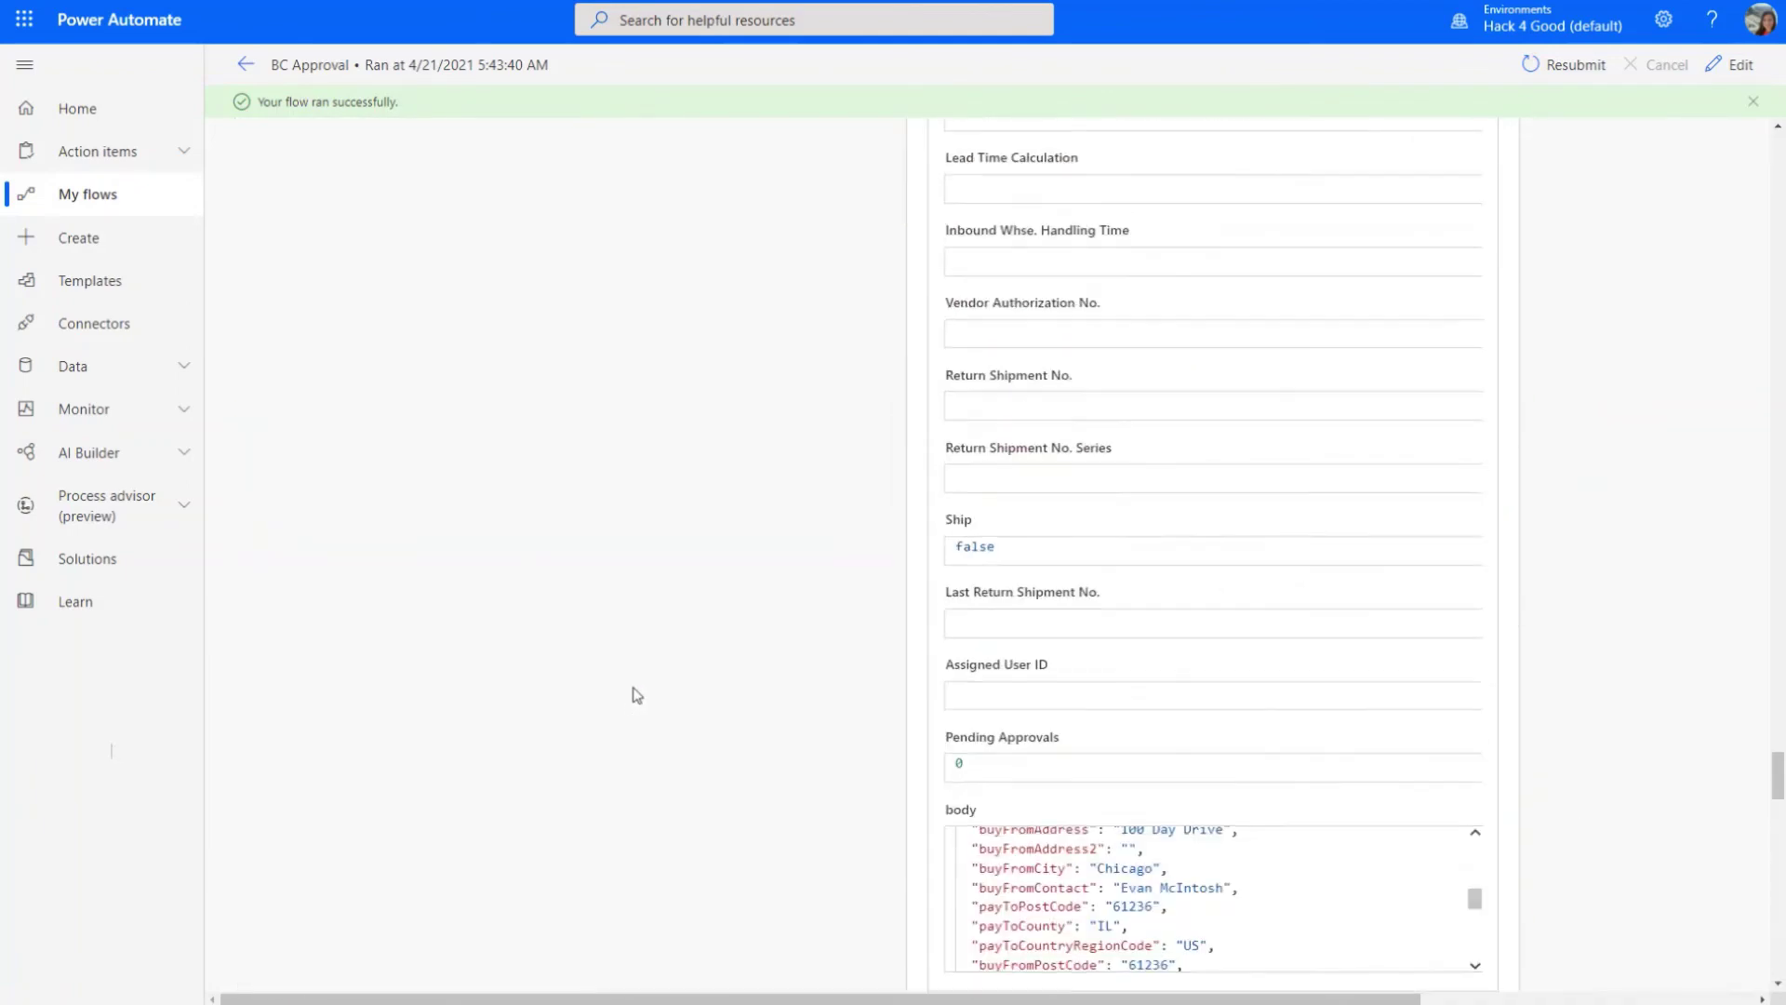
scroll(634, 694, "up", 20)
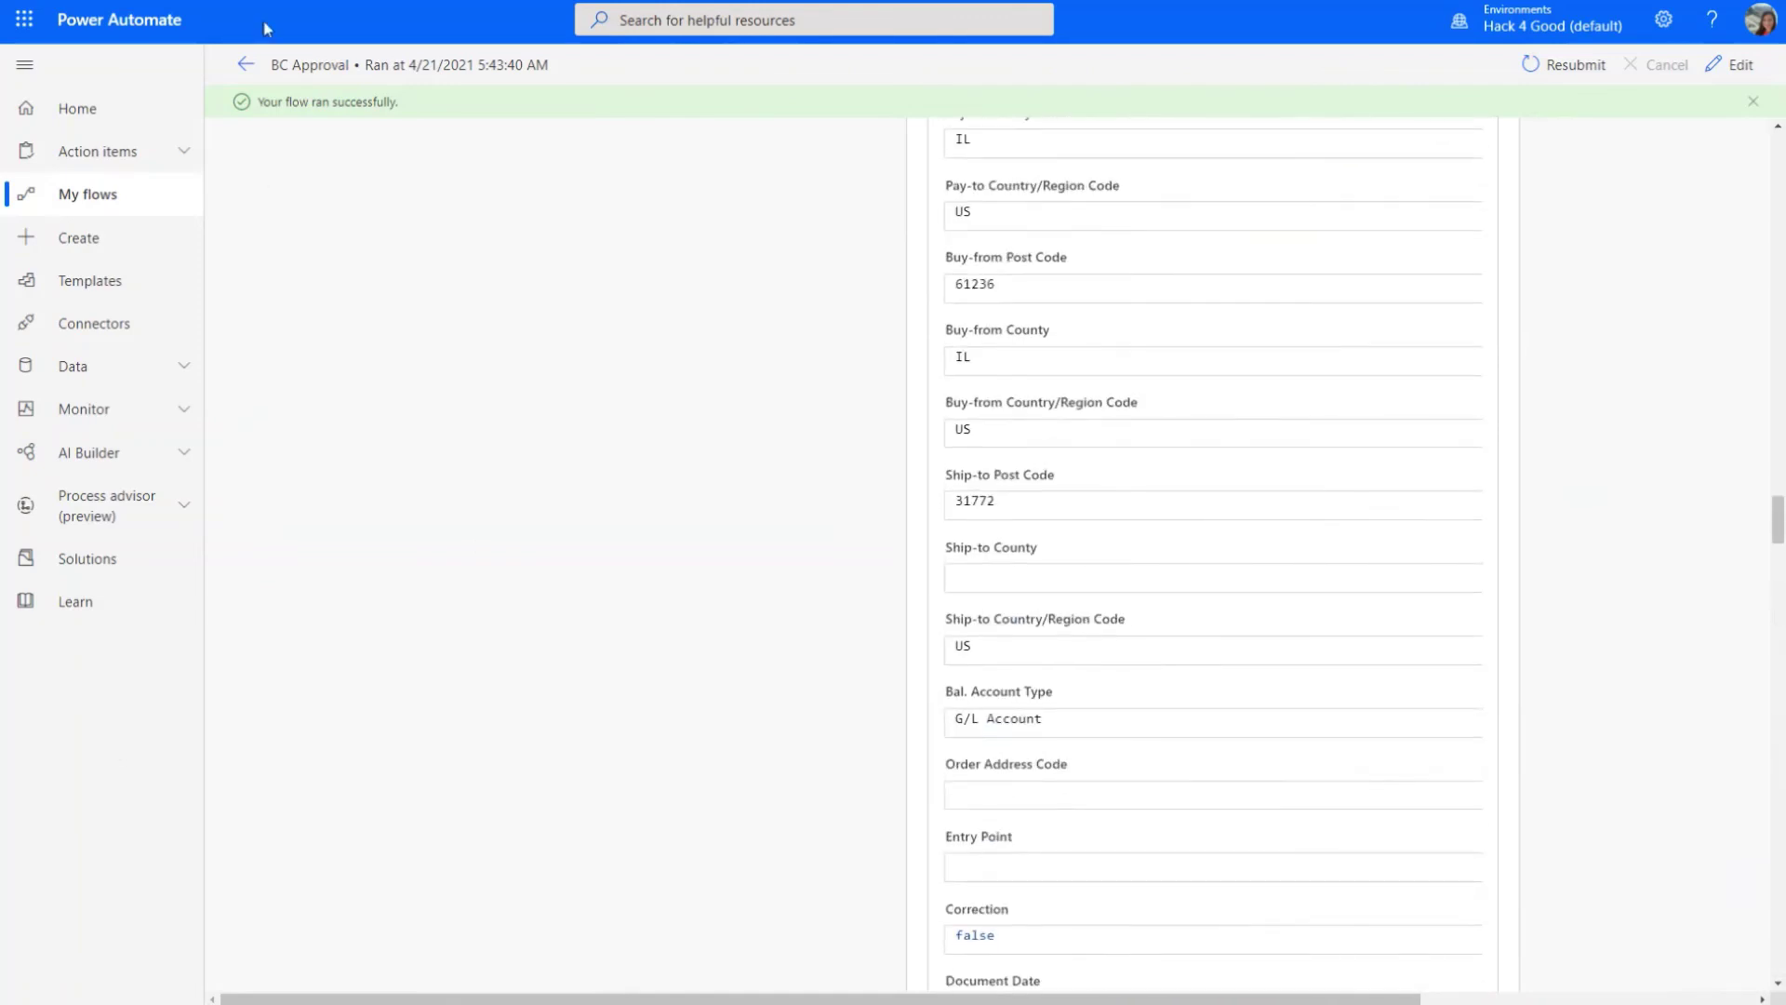
left_click(245, 64)
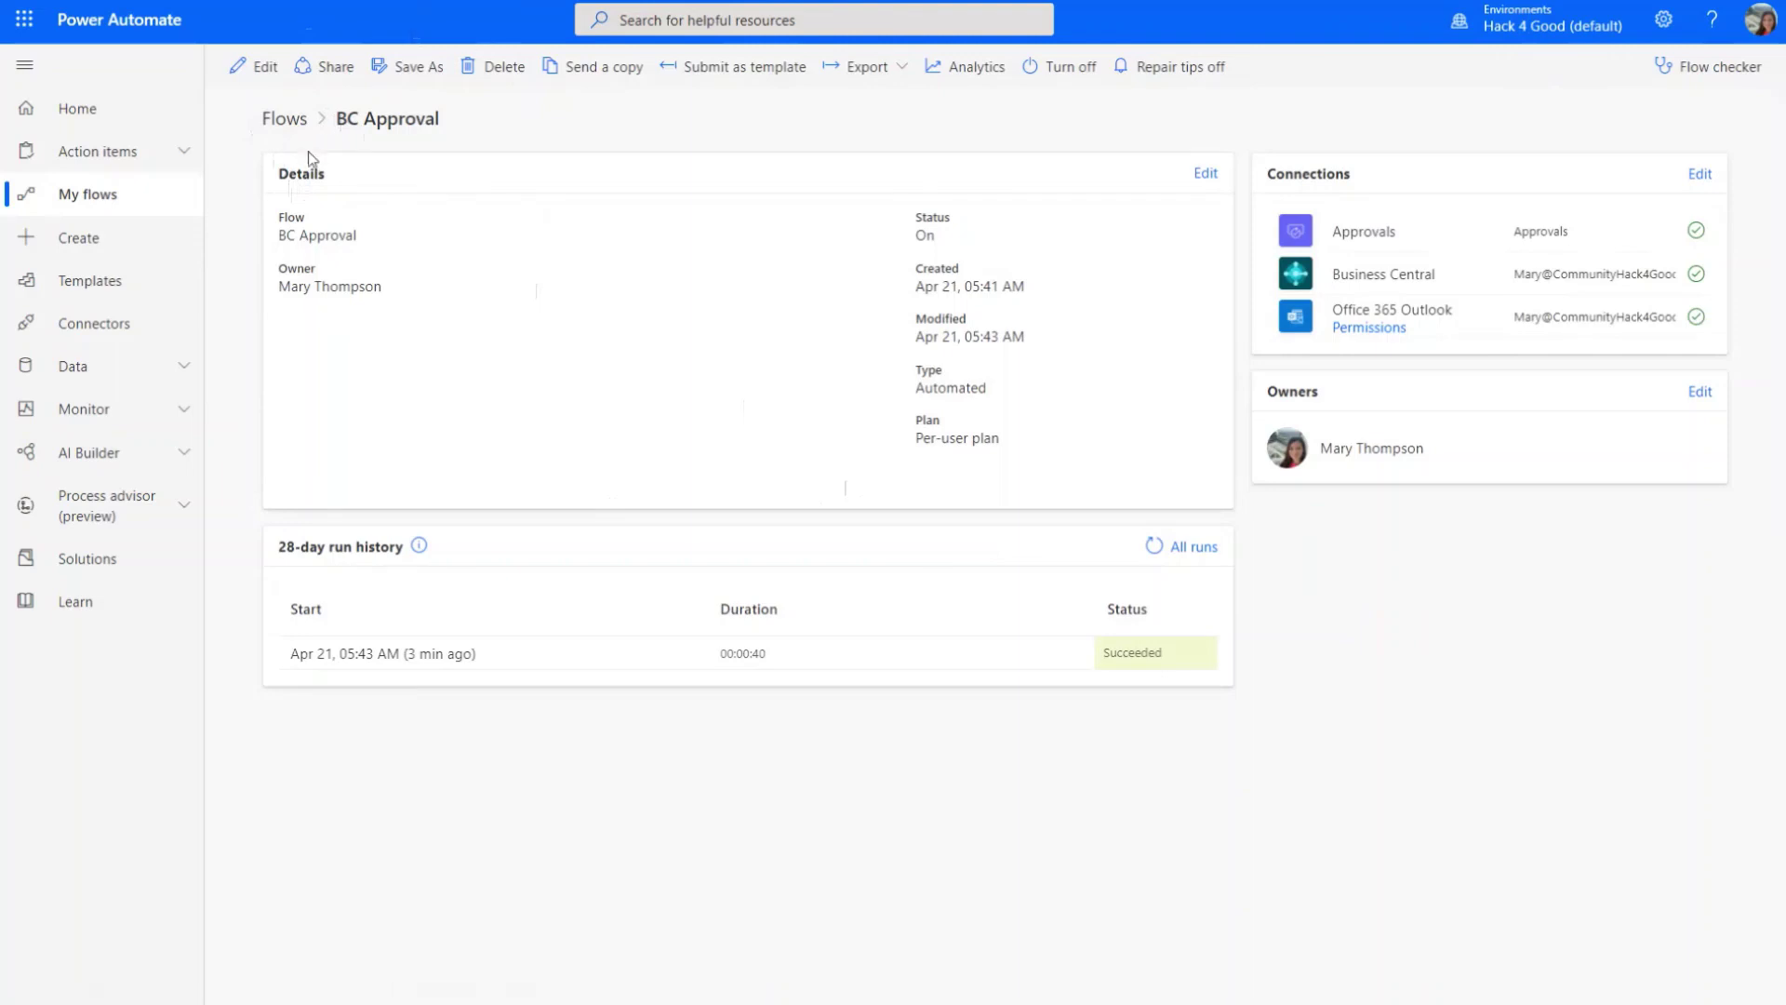
left_click(247, 67)
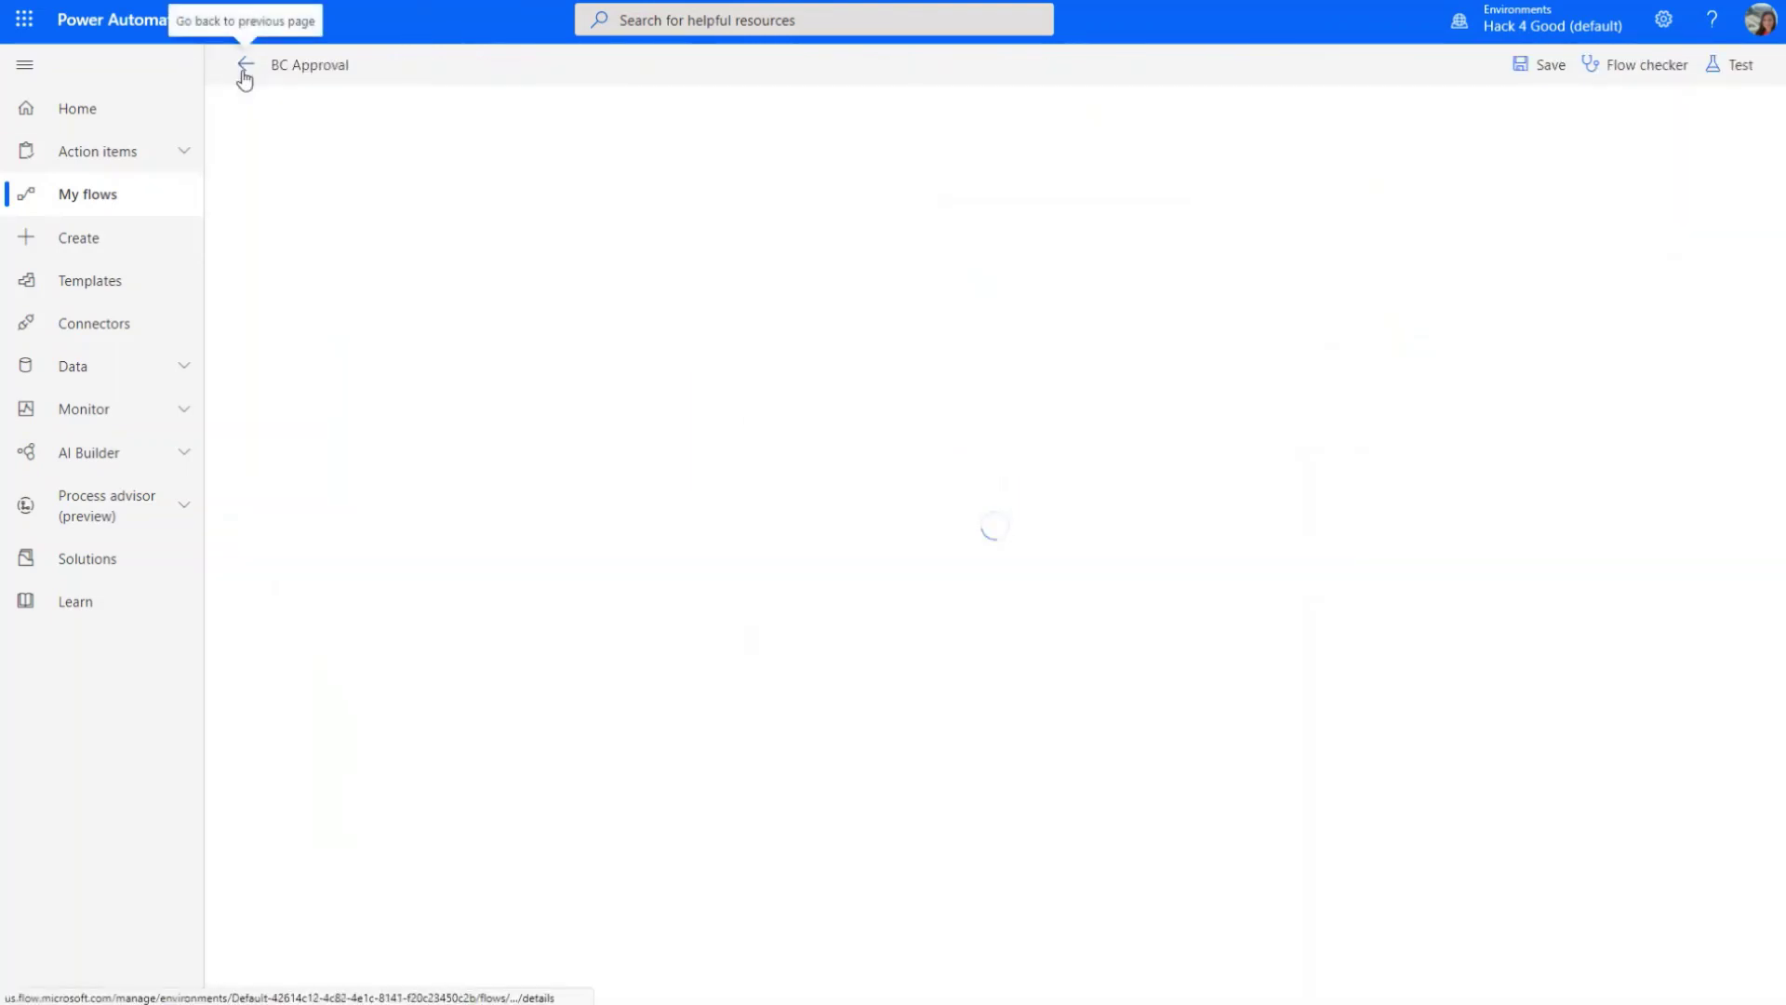